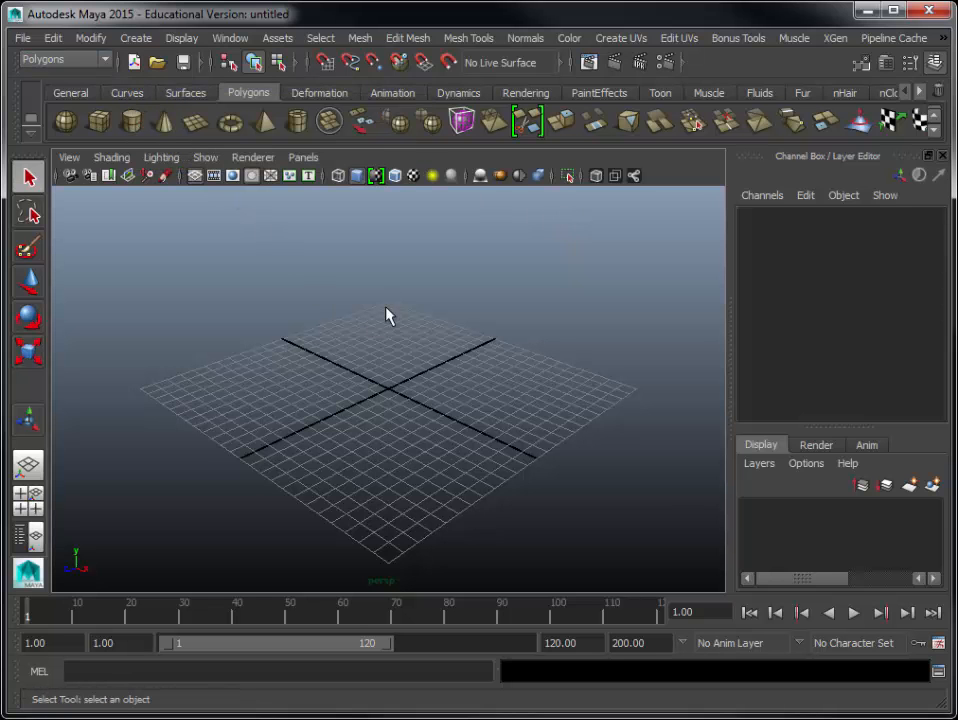
- Open the Time Slider preferences, then bring up the general Interface preferences
{"action": "left_click", "coordinate": [937, 644]}
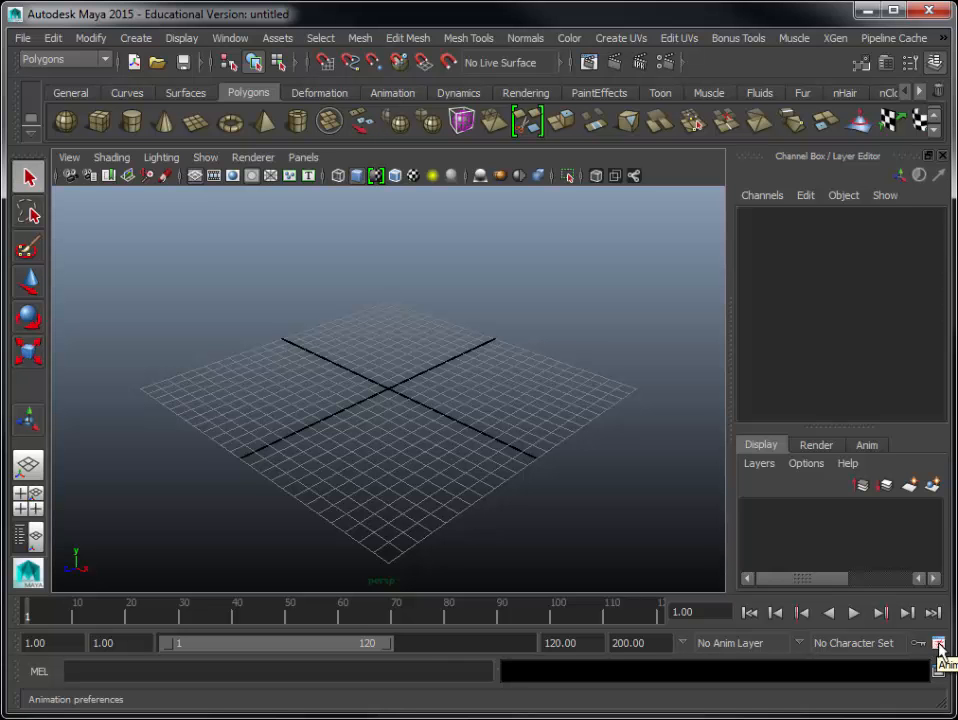
{"action": "left_click", "coordinate": [939, 646]}
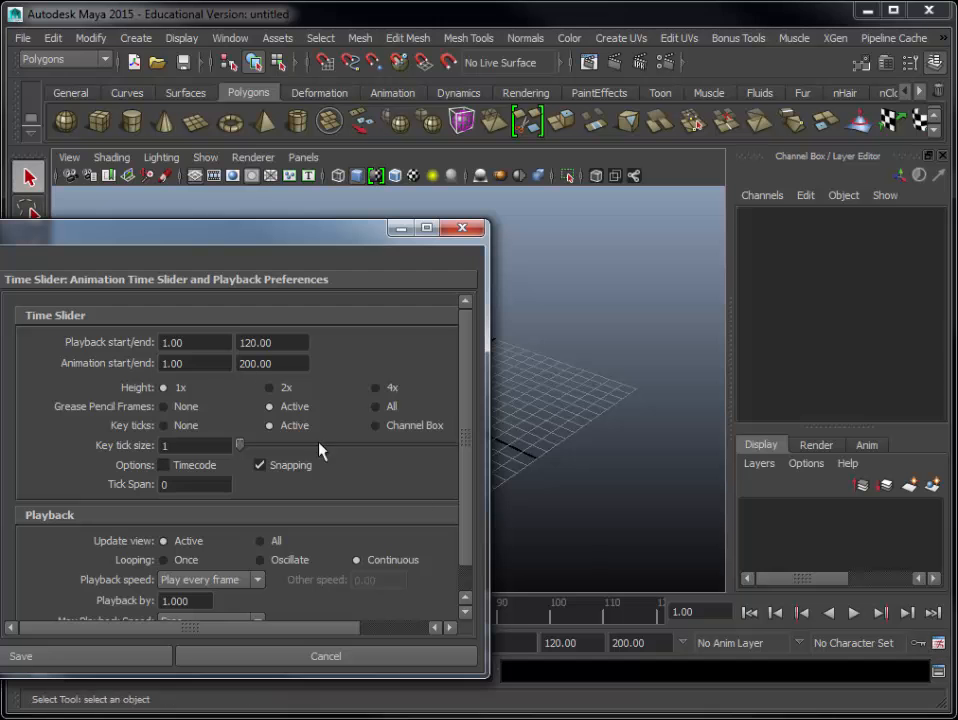
{"action": "left_click_drag", "start_coordinate": [118, 241], "coordinate": [211, 198]}
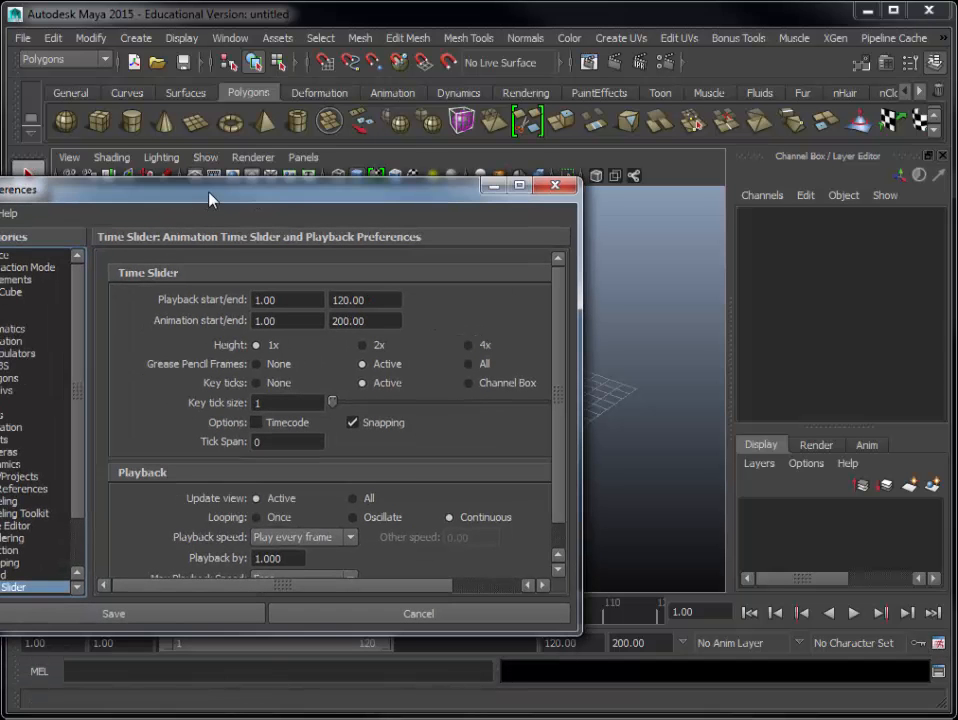
{"action": "left_click", "coordinate": [231, 39]}
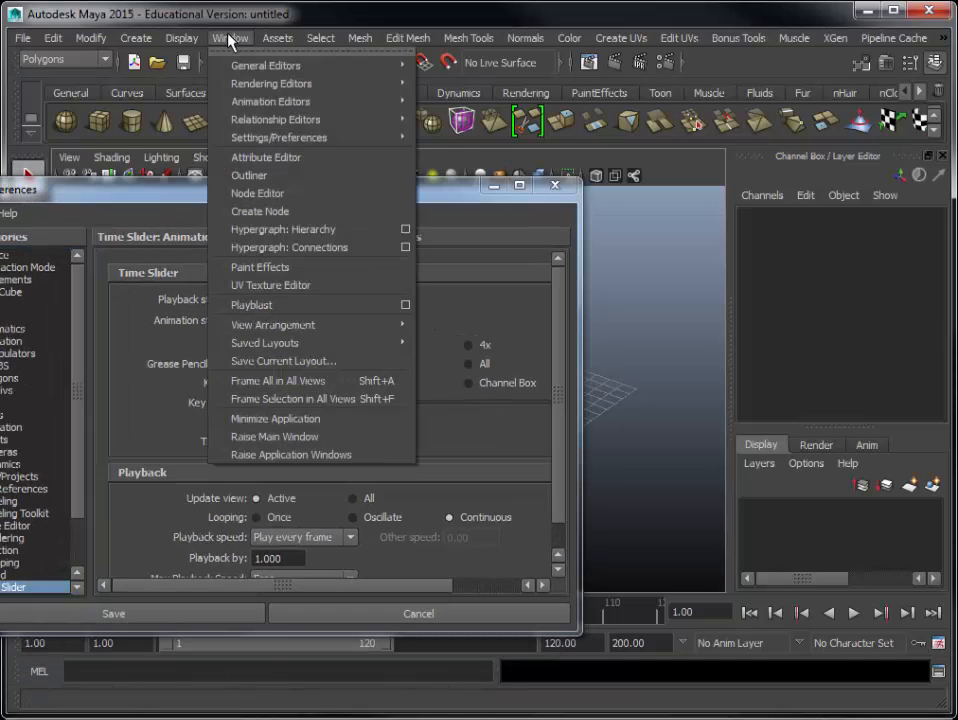
{"action": "left_click", "coordinate": [230, 39]}
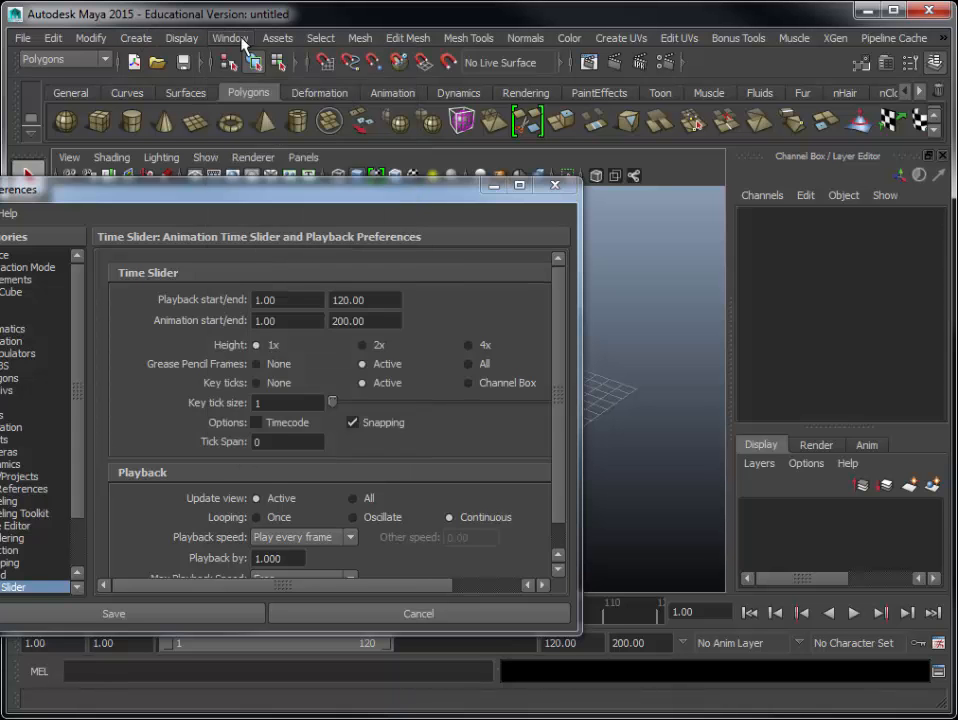
{"action": "left_click", "coordinate": [230, 40]}
{"action": "mouse_move", "coordinate": [296, 140]}
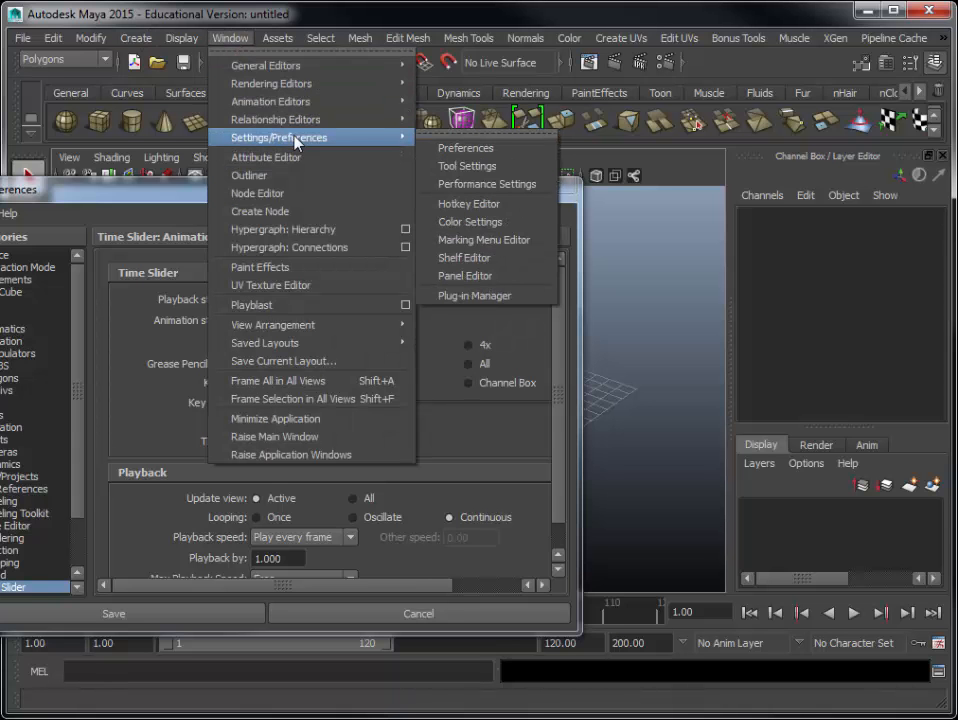
{"action": "left_click", "coordinate": [463, 150]}
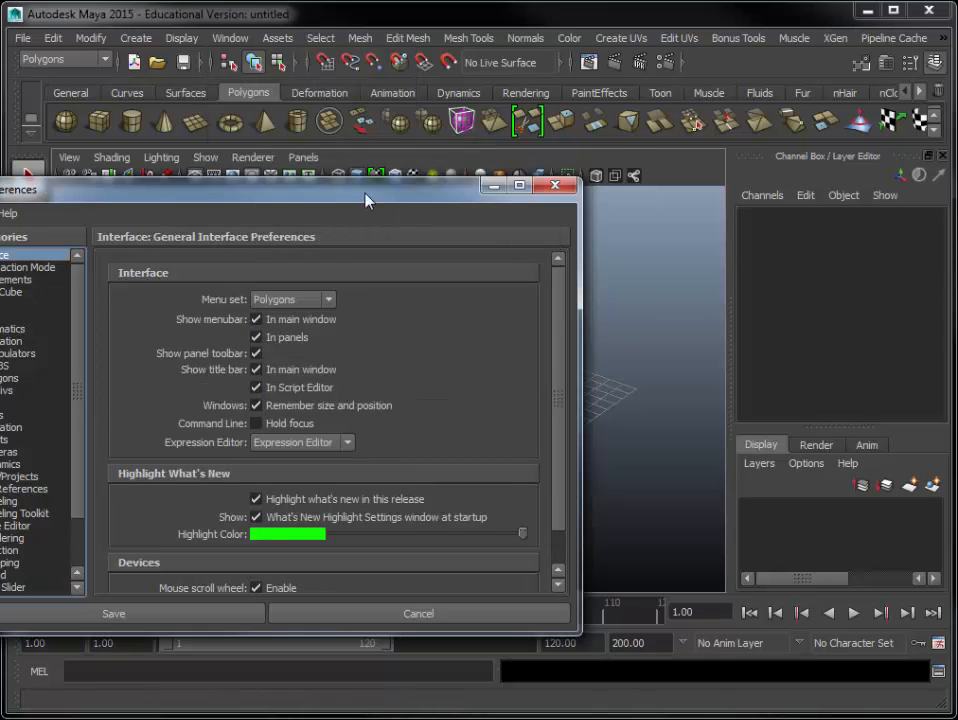
- Set the working units in the general settings to foot for linear and NTSC (30 fps) for time
{"action": "left_click_drag", "start_coordinate": [365, 200], "coordinate": [419, 149]}
{"action": "scroll", "coordinate": [602, 400], "scroll_direction": "down", "scroll_amount": 2}
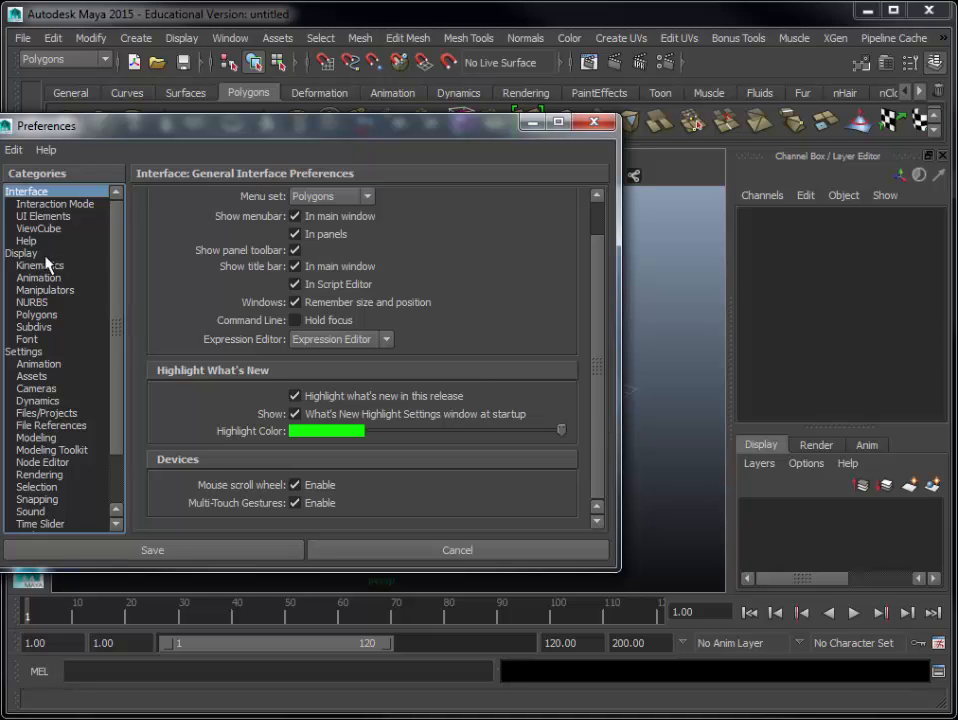
{"action": "left_click", "coordinate": [26, 353]}
{"action": "left_click", "coordinate": [343, 292]}
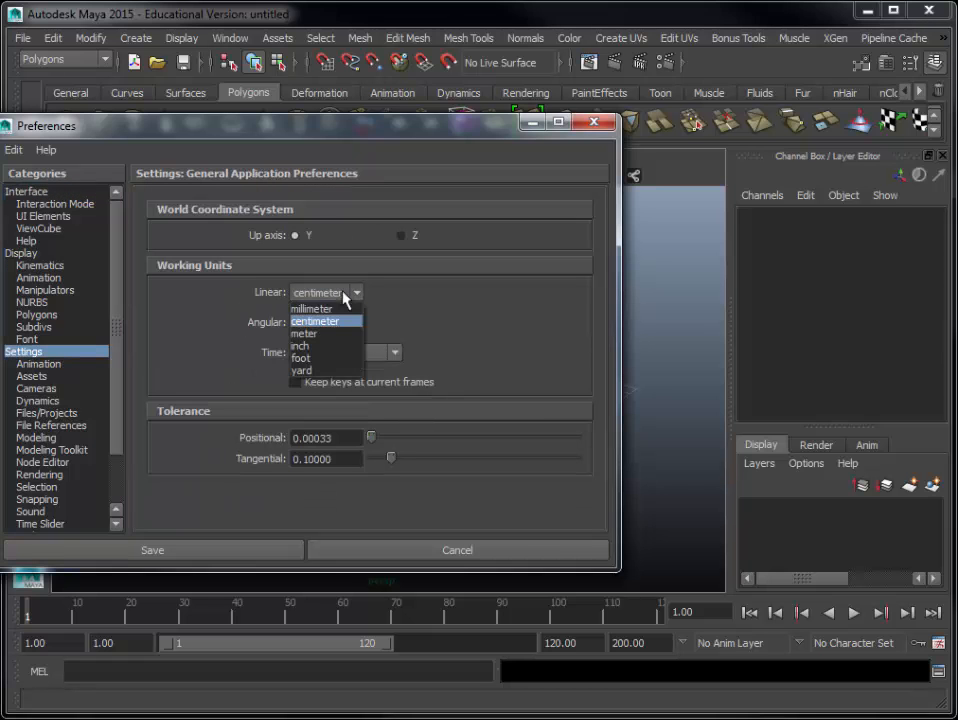
{"action": "left_click", "coordinate": [333, 359]}
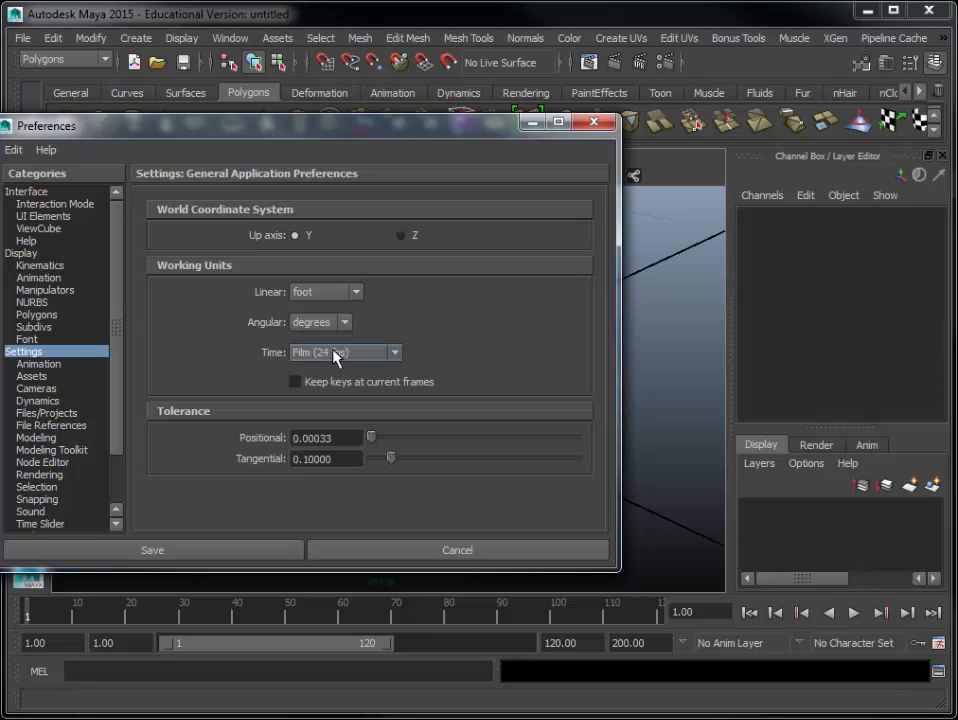
{"action": "left_click", "coordinate": [351, 354]}
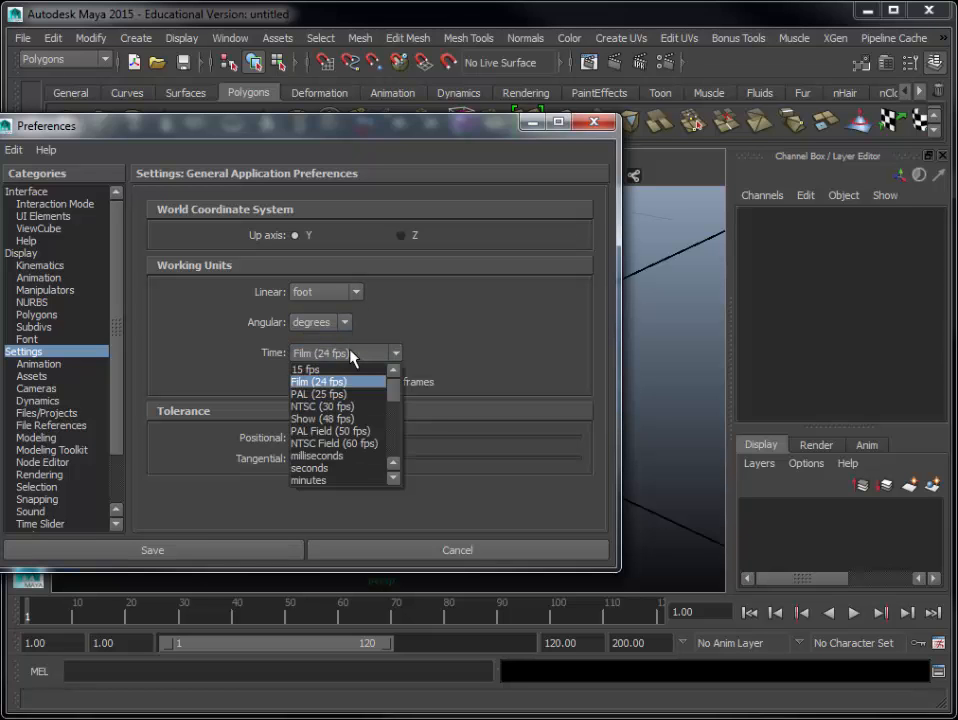
{"action": "left_click", "coordinate": [349, 406]}
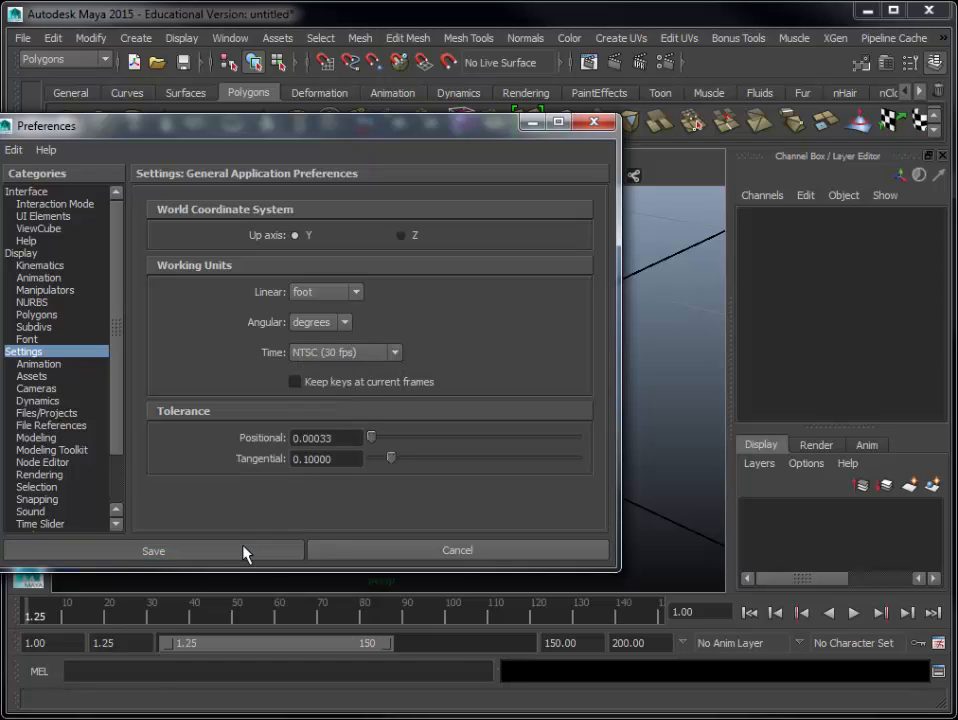
{"action": "left_click", "coordinate": [367, 550]}
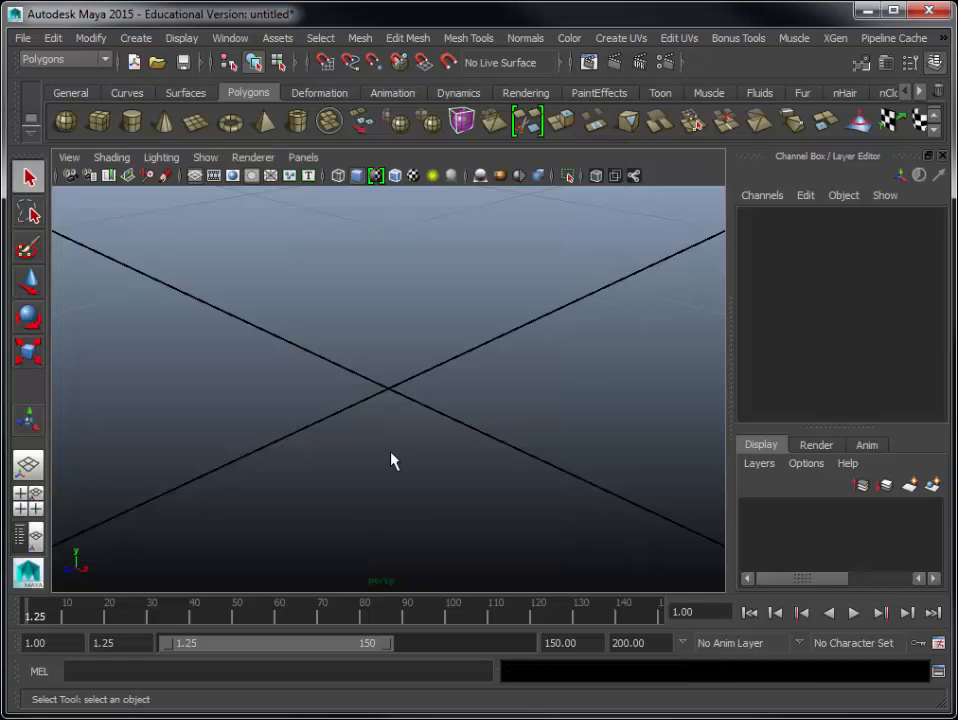
- Examine the ground grid in the perspective view from different distances and angles, including a framed view
{"action": "scroll", "coordinate": [391, 453], "scroll_direction": "down", "scroll_amount": 10}
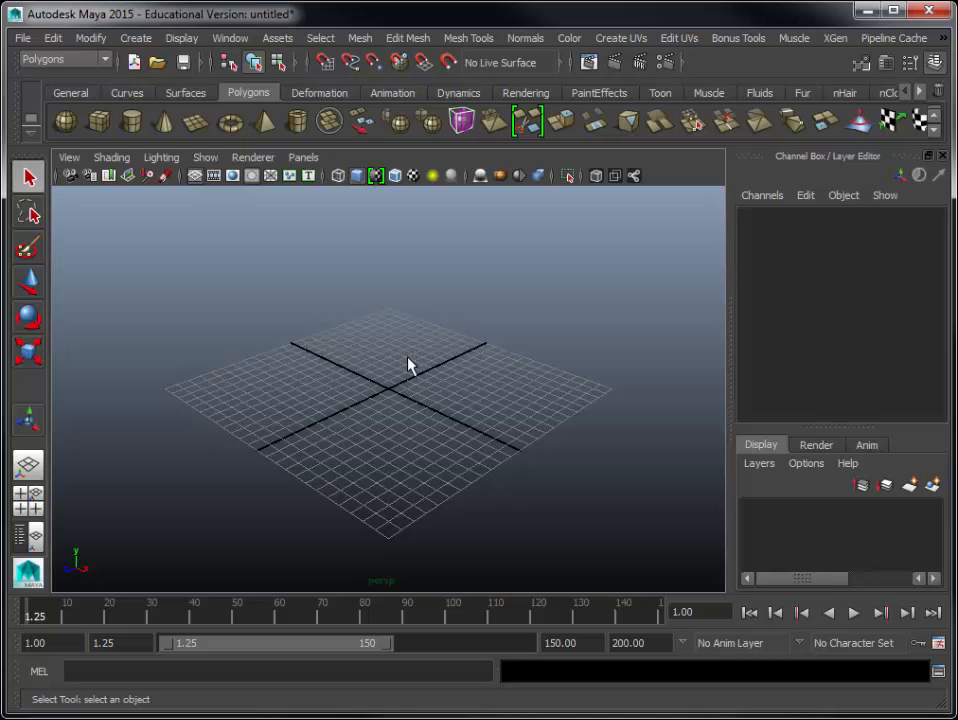
{"action": "scroll", "coordinate": [407, 366], "scroll_direction": "up", "scroll_amount": 5}
{"action": "scroll", "coordinate": [407, 367], "scroll_direction": "down", "scroll_amount": 8}
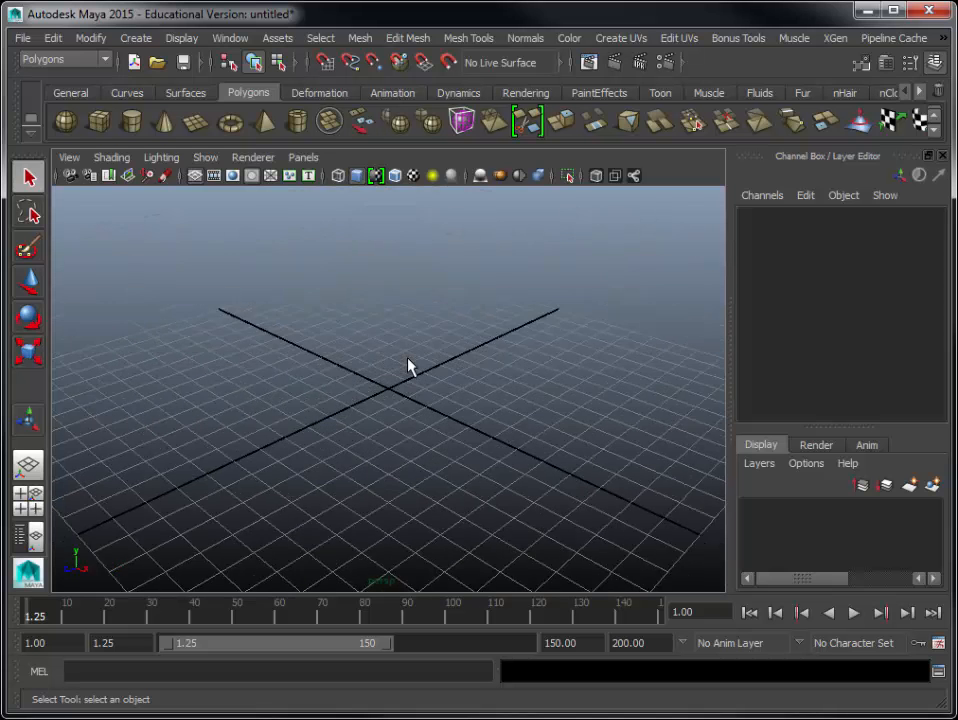
{"action": "scroll", "coordinate": [407, 366], "scroll_direction": "down", "scroll_amount": 2}
{"action": "scroll", "coordinate": [407, 366], "scroll_direction": "up", "scroll_amount": 4}
{"action": "scroll", "coordinate": [407, 366], "scroll_direction": "down", "scroll_amount": 1}
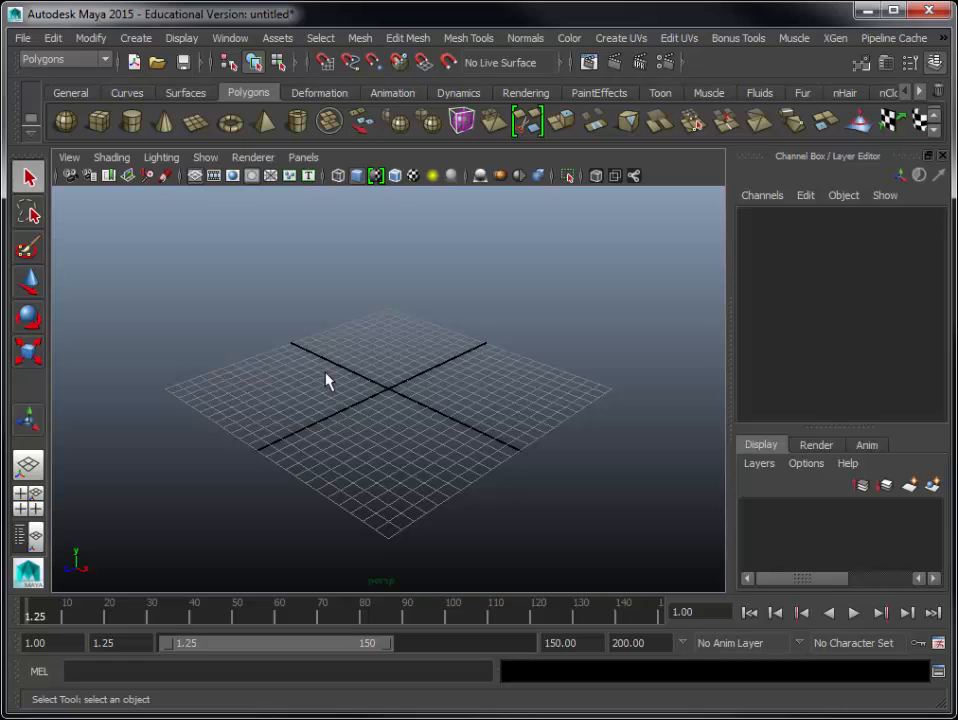
{"action": "left_click_drag", "start_coordinate": [318, 388], "coordinate": [342, 386], "text": "alt"}
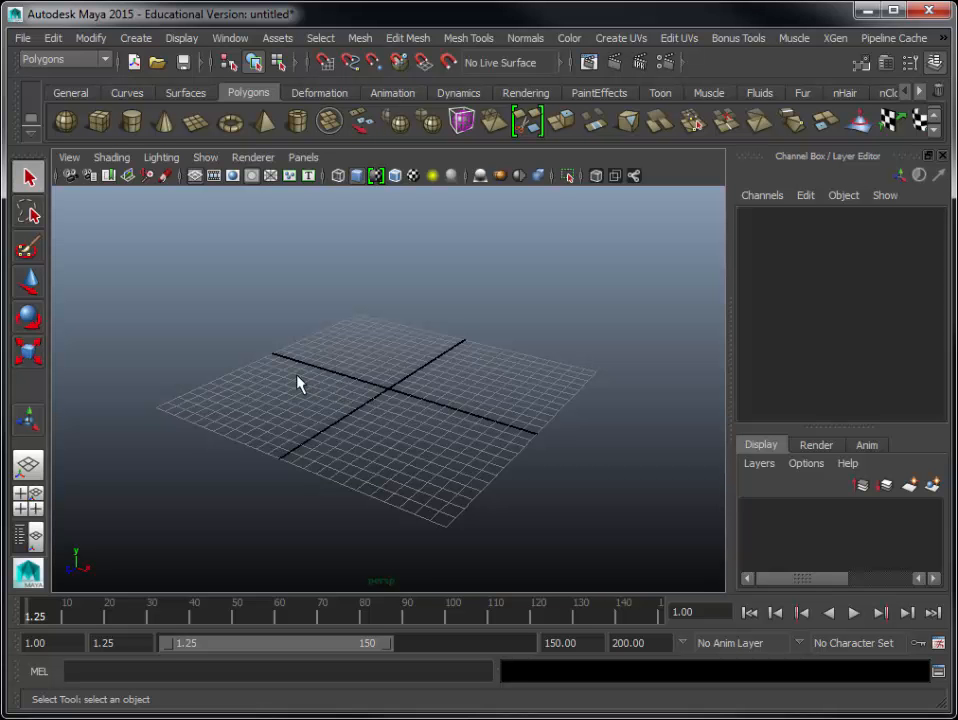
{"action": "left_click_drag", "start_coordinate": [299, 383], "coordinate": [340, 391], "text": "alt"}
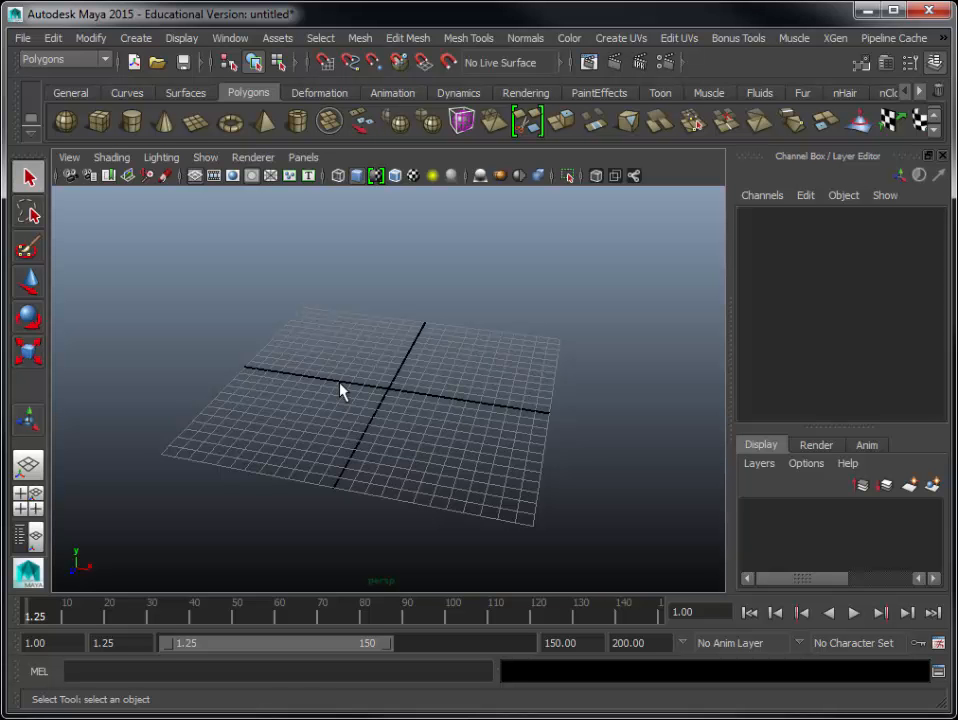
{"action": "right_click_drag", "start_coordinate": [338, 383], "coordinate": [310, 419], "text": "alt"}
{"action": "middle_click_drag", "start_coordinate": [449, 425], "coordinate": [392, 408], "text": "alt"}
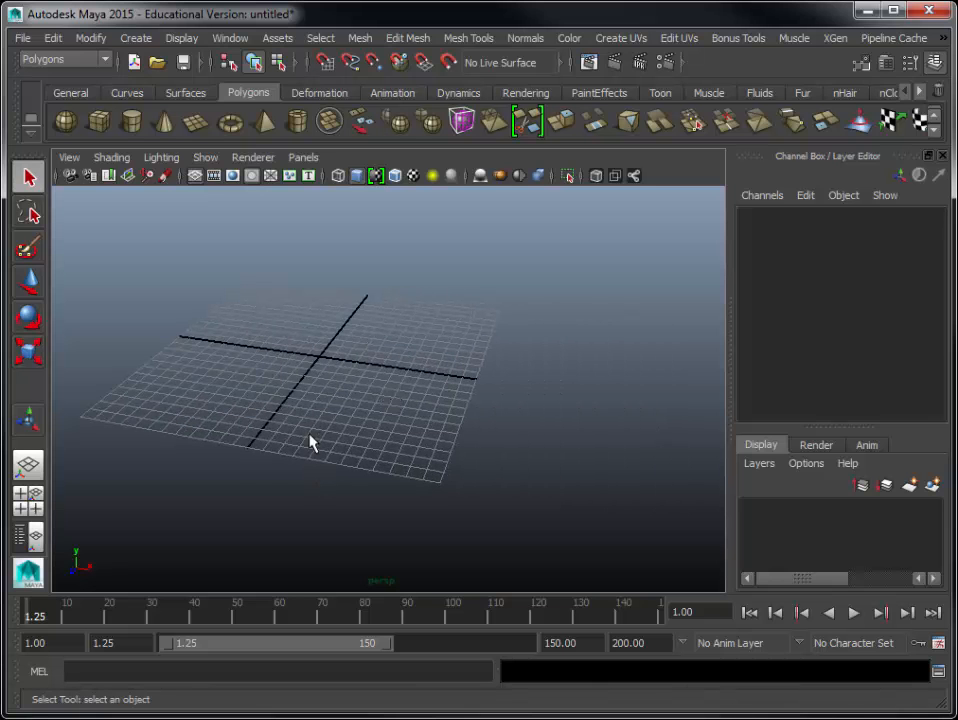
{"action": "key", "text": "a"}
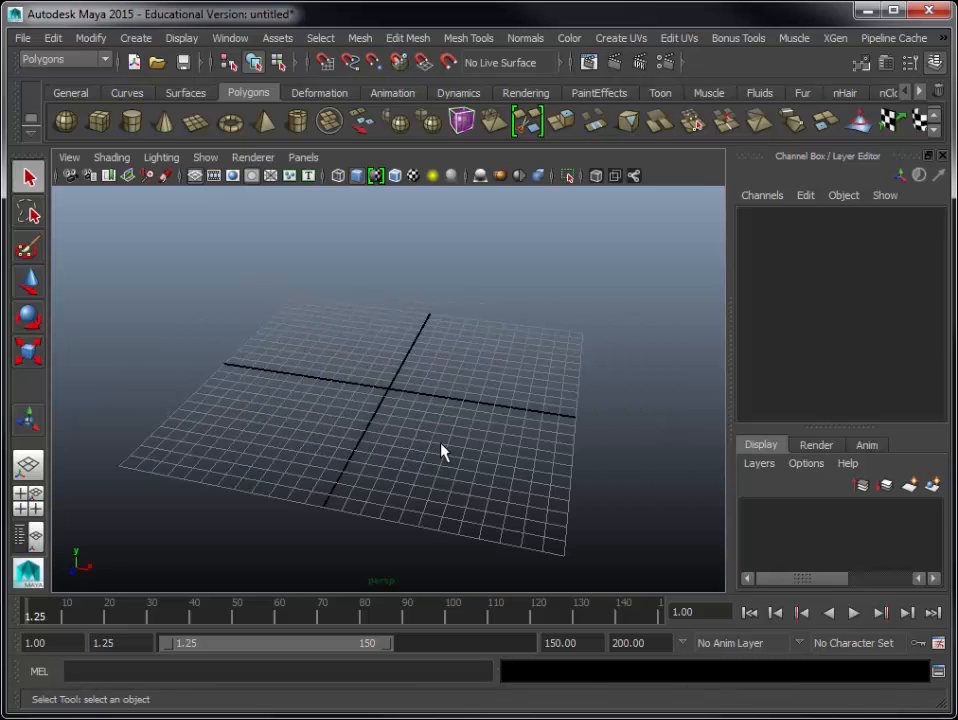
{"action": "left_click_drag", "start_coordinate": [400, 436], "coordinate": [406, 432], "text": "alt"}
- Configure the grid with a length and width of 10 units, grid lines every 1 unit and 1 subdivision
{"action": "left_click", "coordinate": [190, 42]}
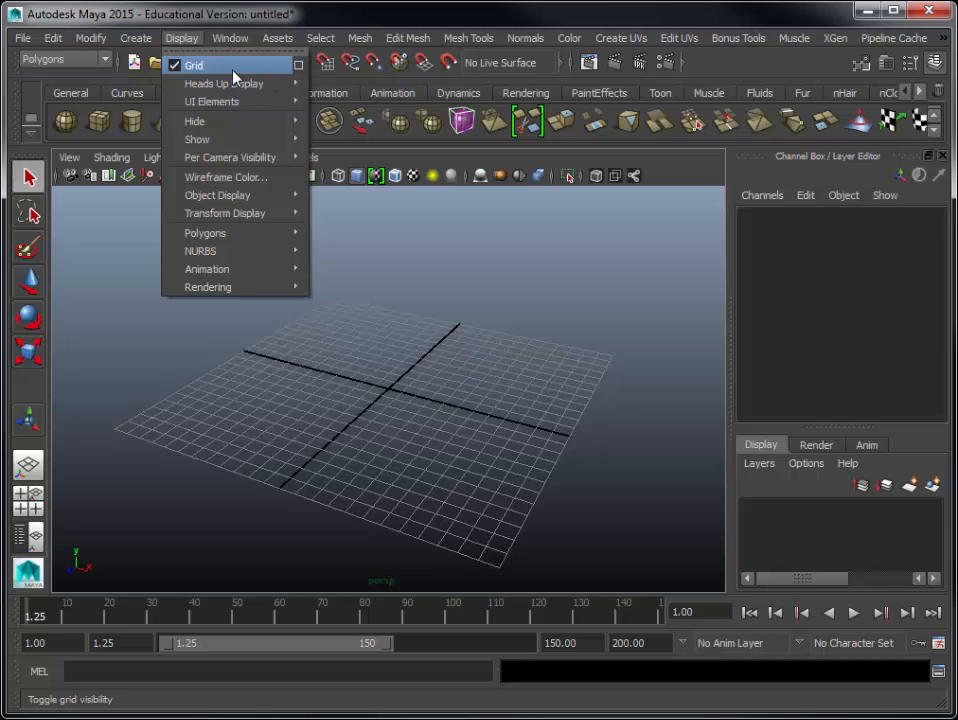
{"action": "left_click", "coordinate": [299, 66]}
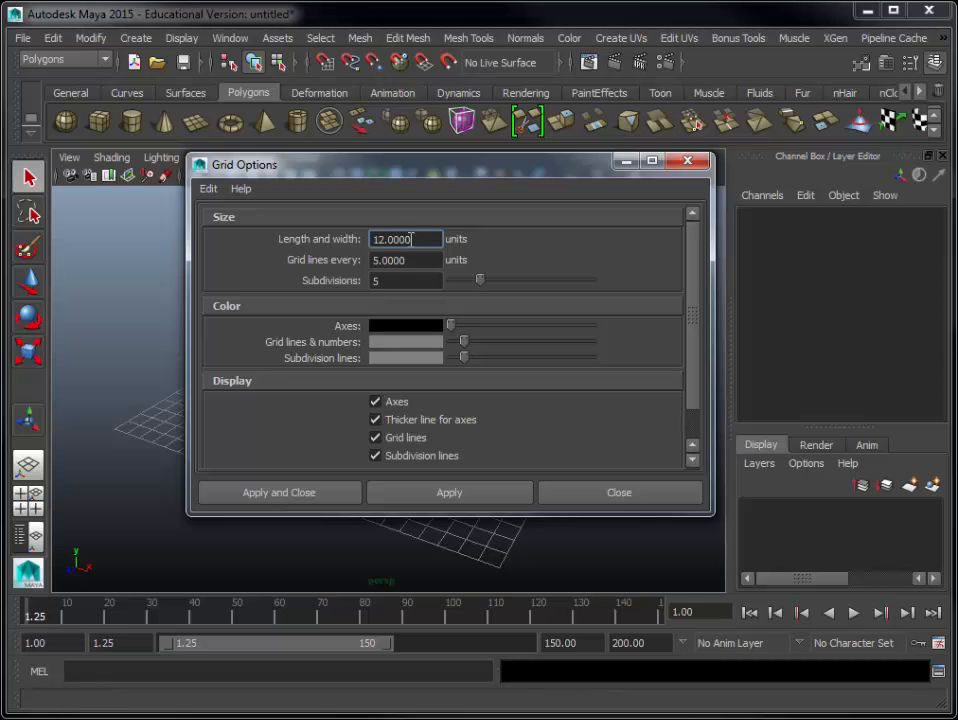
{"action": "type", "text": "10"}
{"action": "key", "text": "Tab"}
{"action": "type", "text": "1"}
{"action": "key", "text": "Tab"}
{"action": "type", "text": "1"}
{"action": "key", "text": "Tab"}
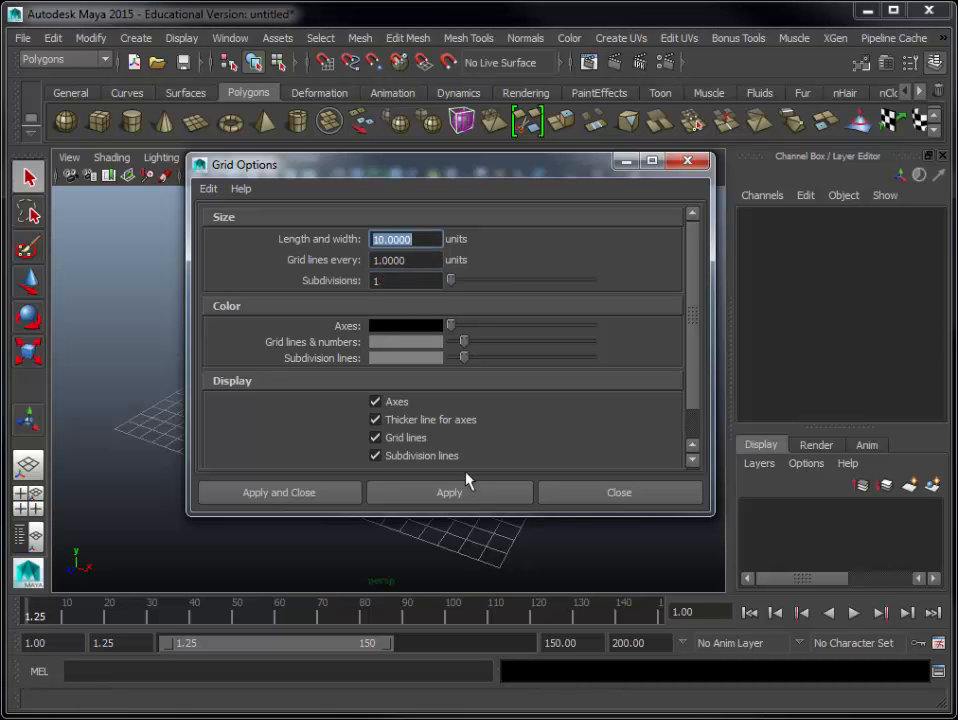
{"action": "left_click", "coordinate": [473, 497]}
{"action": "left_click", "coordinate": [577, 496]}
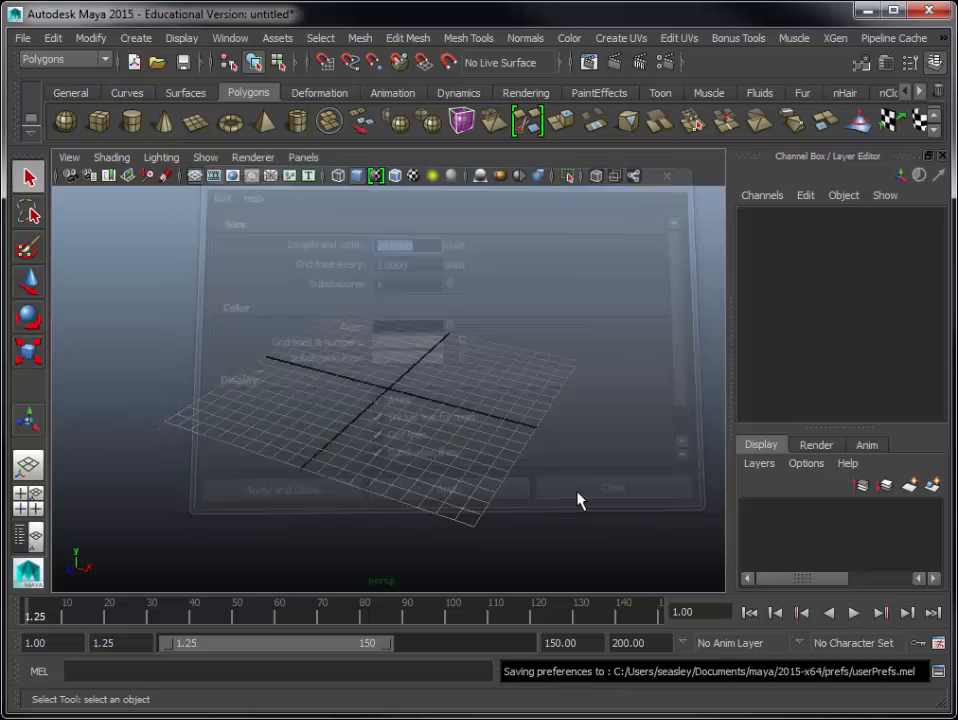
- Create a polygon sphere with radius 10, 20 axis divisions and 20 height divisions along the Y axis
{"action": "left_click_drag", "start_coordinate": [432, 434], "coordinate": [420, 434], "text": "alt"}
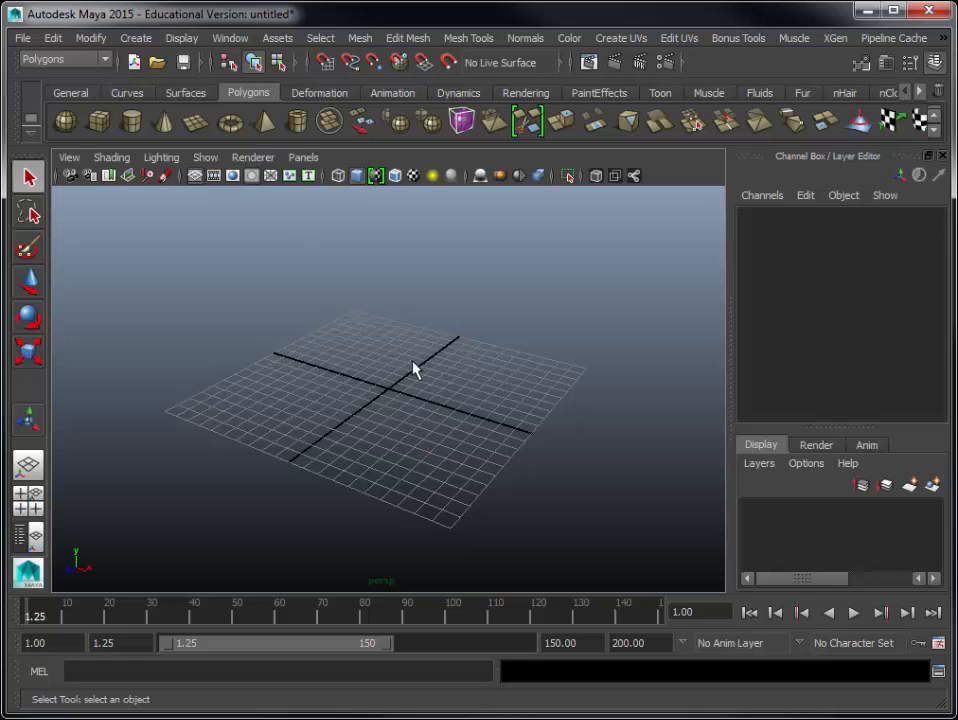
{"action": "left_click", "coordinate": [133, 39]}
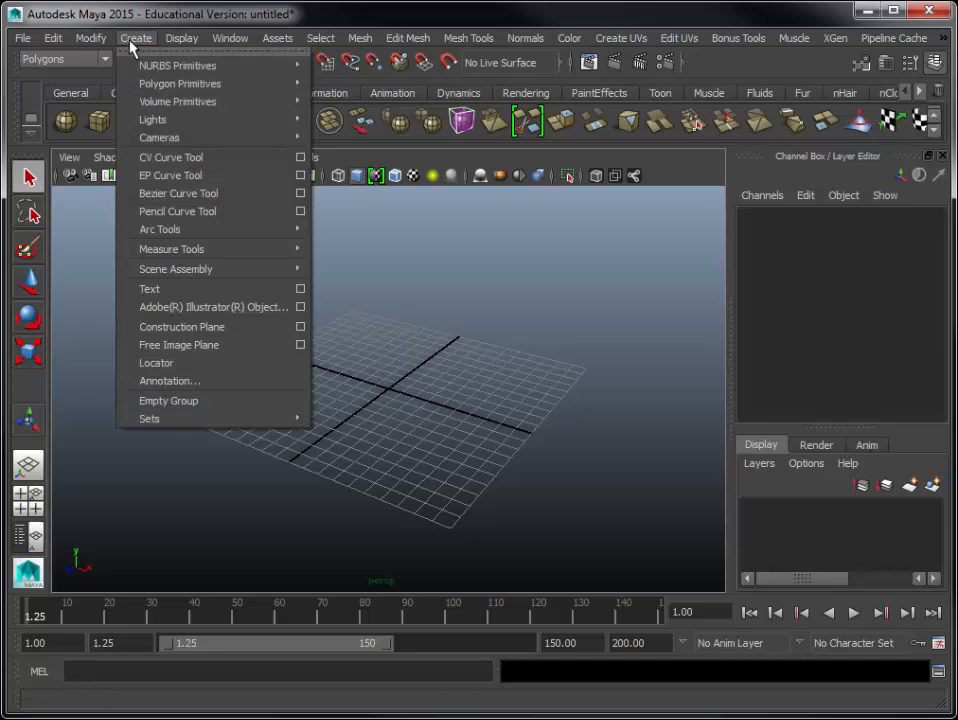
{"action": "mouse_move", "coordinate": [160, 83]}
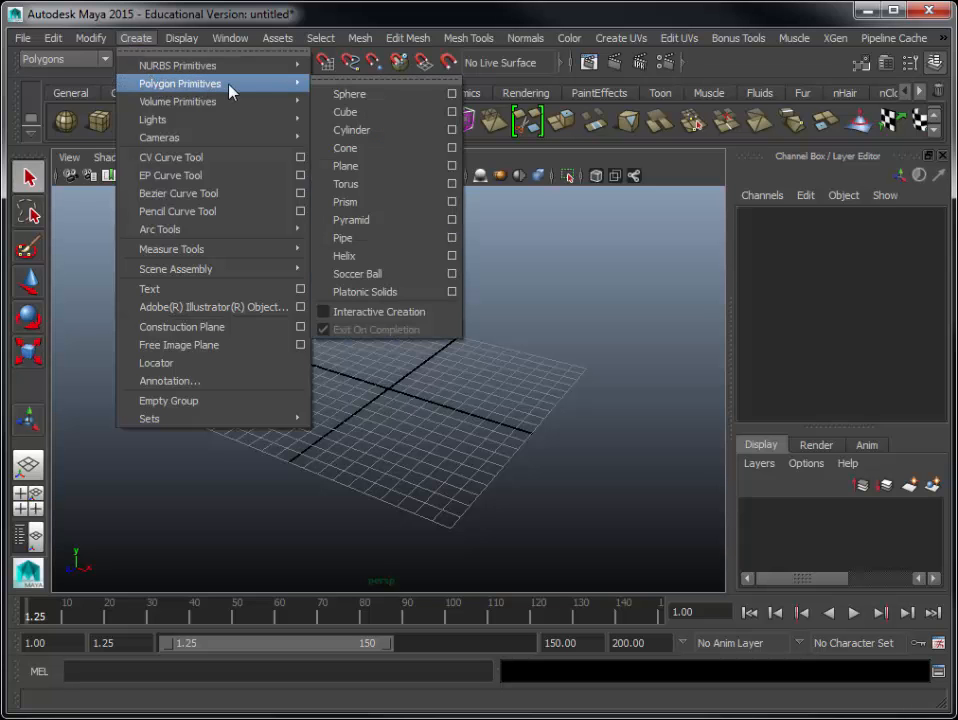
{"action": "mouse_move", "coordinate": [219, 71]}
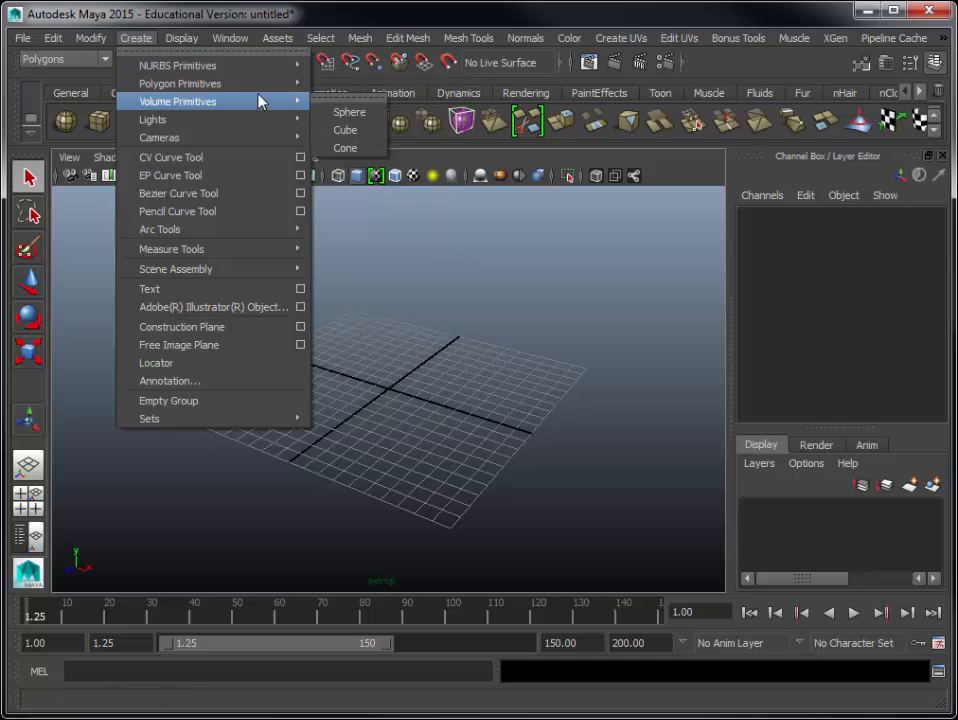
{"action": "mouse_move", "coordinate": [252, 86]}
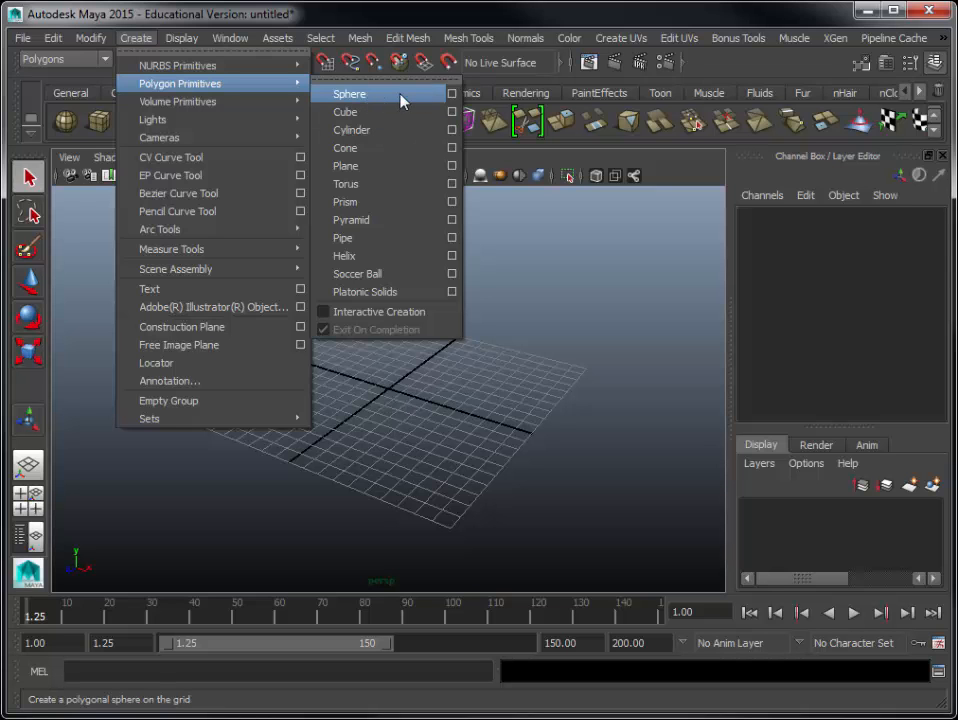
{"action": "left_click", "coordinate": [453, 98]}
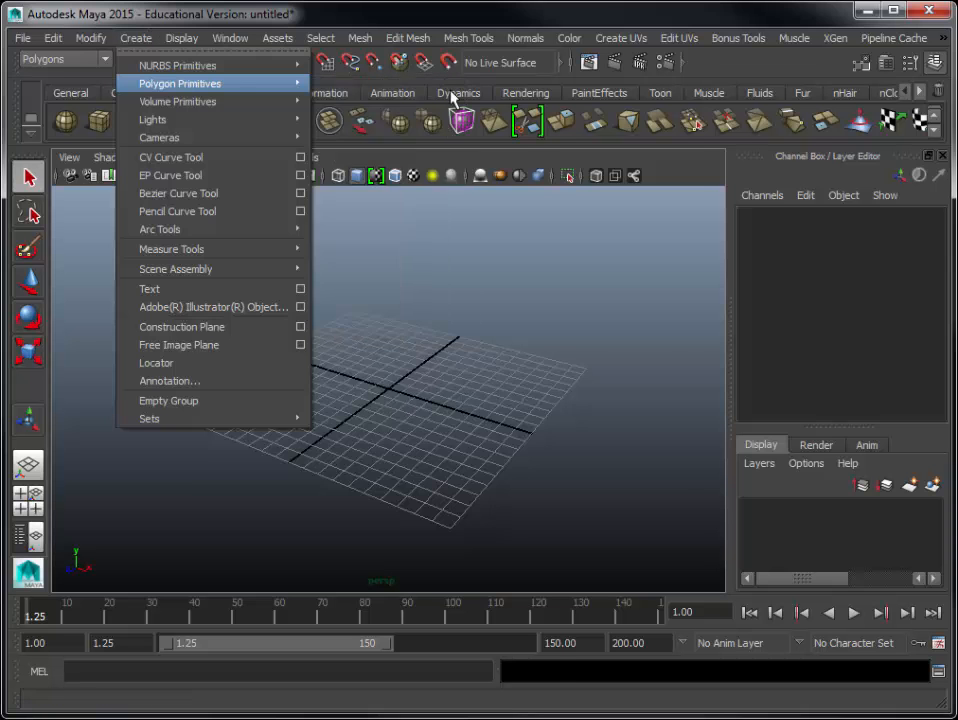
{"action": "left_click_drag", "start_coordinate": [451, 169], "coordinate": [387, 202]}
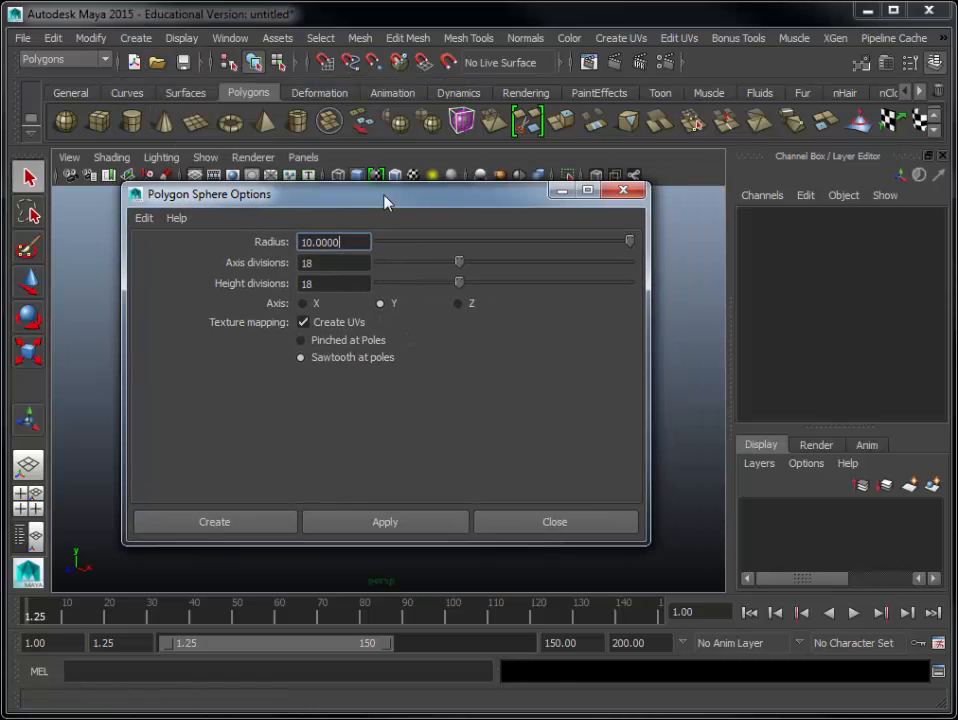
{"action": "double_click", "coordinate": [328, 264]}
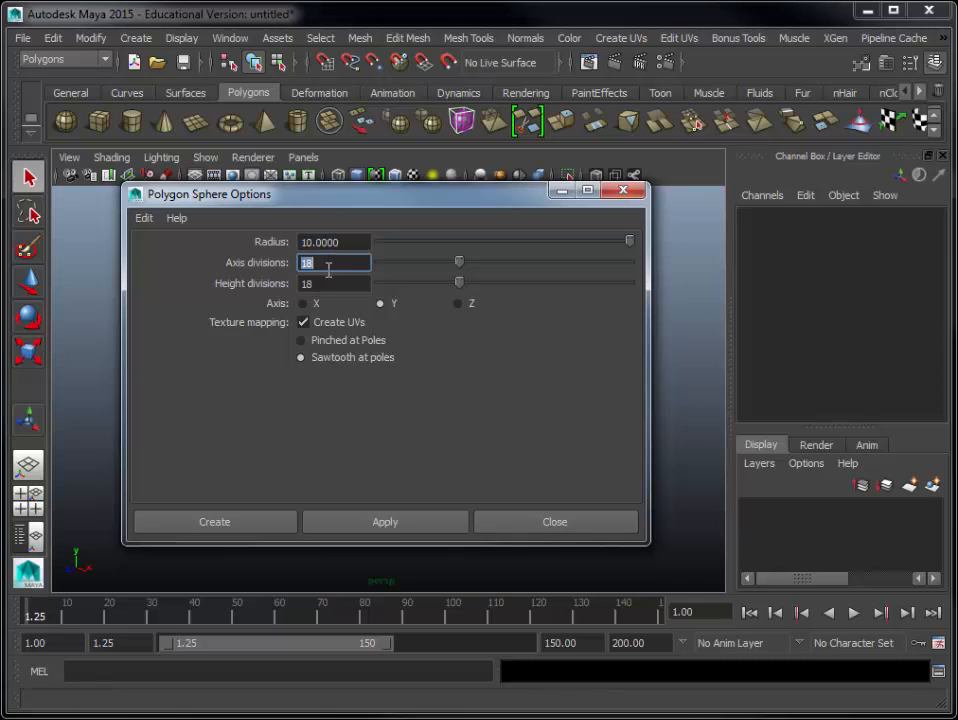
{"action": "type", "text": "20"}
{"action": "key", "text": "Tab"}
{"action": "type", "text": "20"}
{"action": "key", "text": "Tab"}
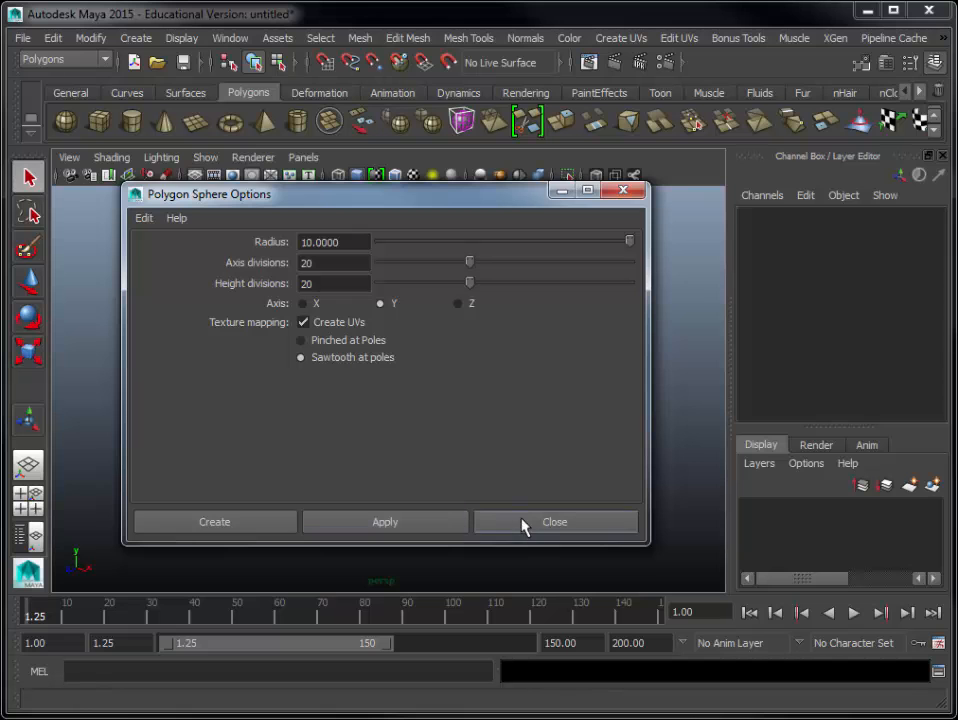
{"action": "left_click", "coordinate": [425, 528]}
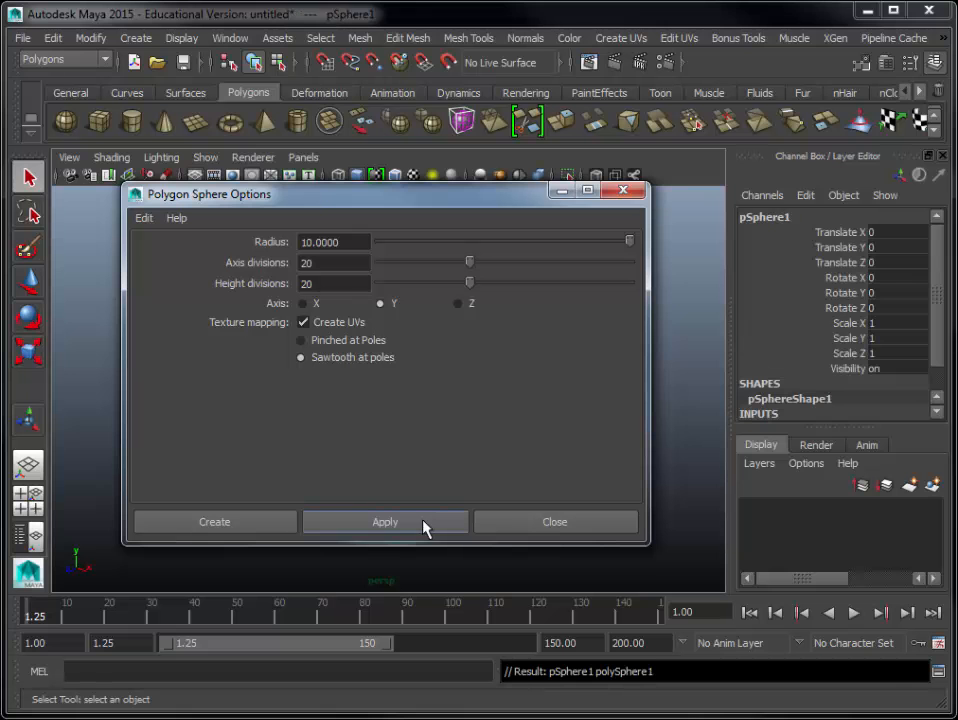
{"action": "left_click", "coordinate": [520, 531]}
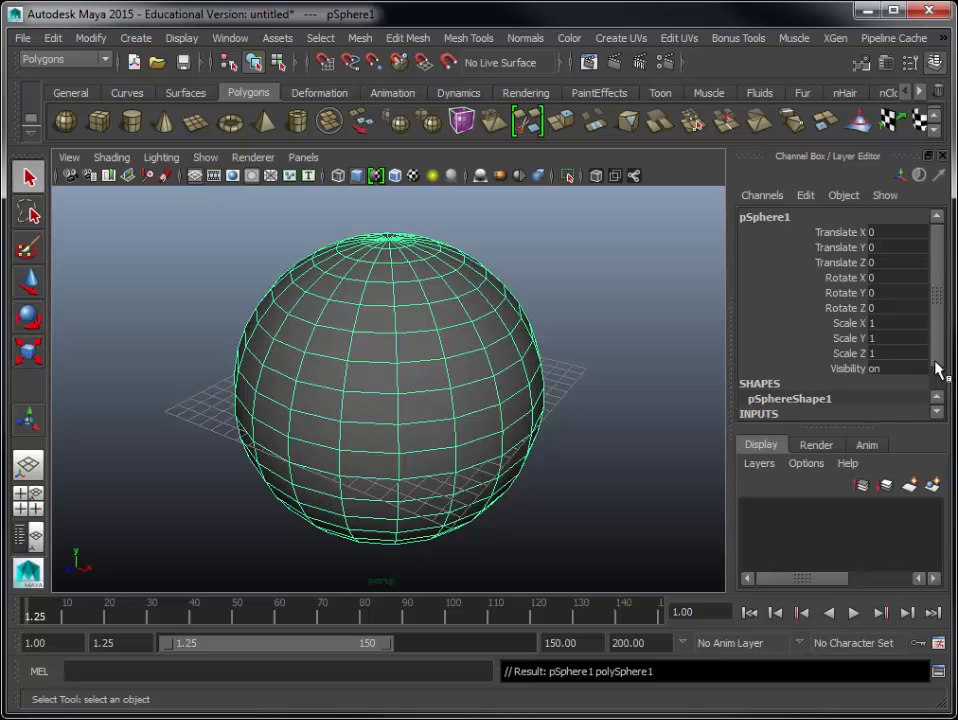
- Hide the Channel Box / Layer Editor and show it again
{"action": "left_click_drag", "start_coordinate": [937, 368], "coordinate": [937, 390]}
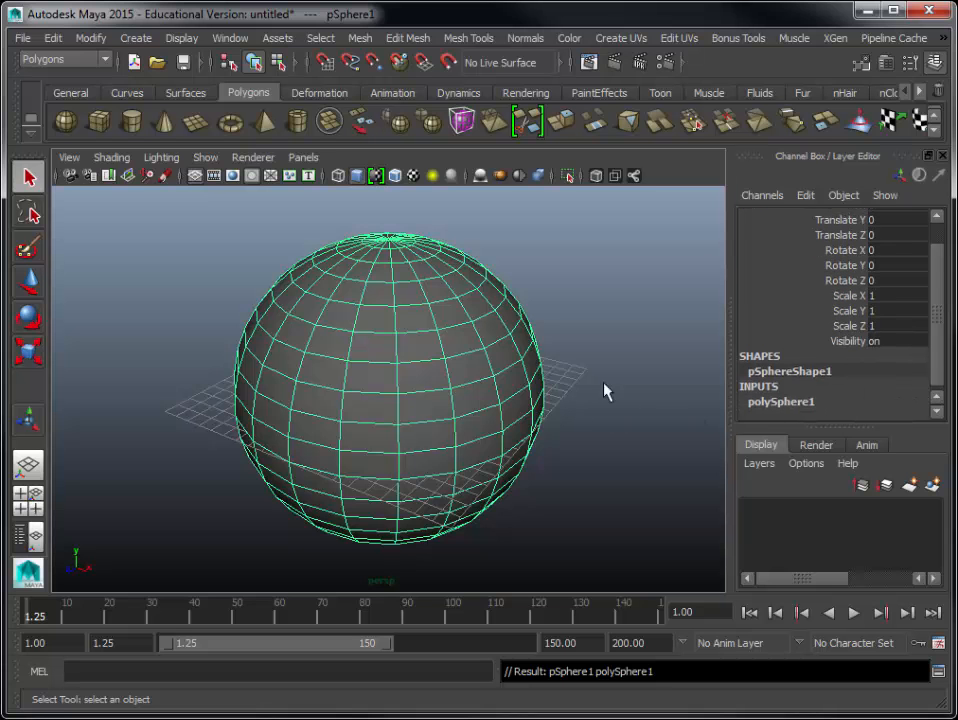
{"action": "left_click", "coordinate": [935, 62]}
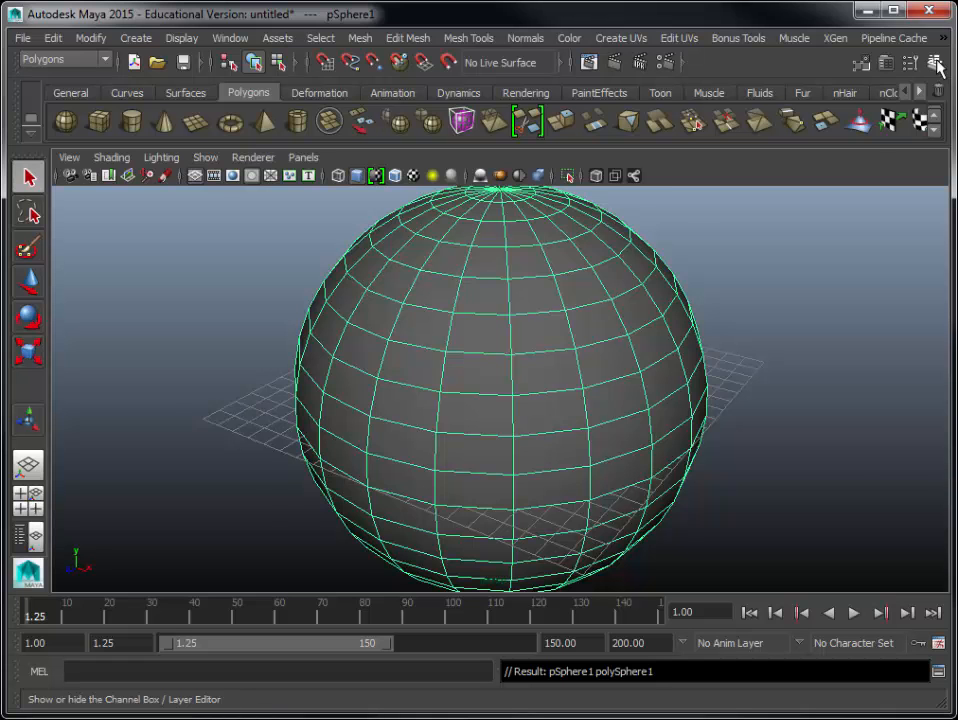
{"action": "left_click", "coordinate": [936, 63]}
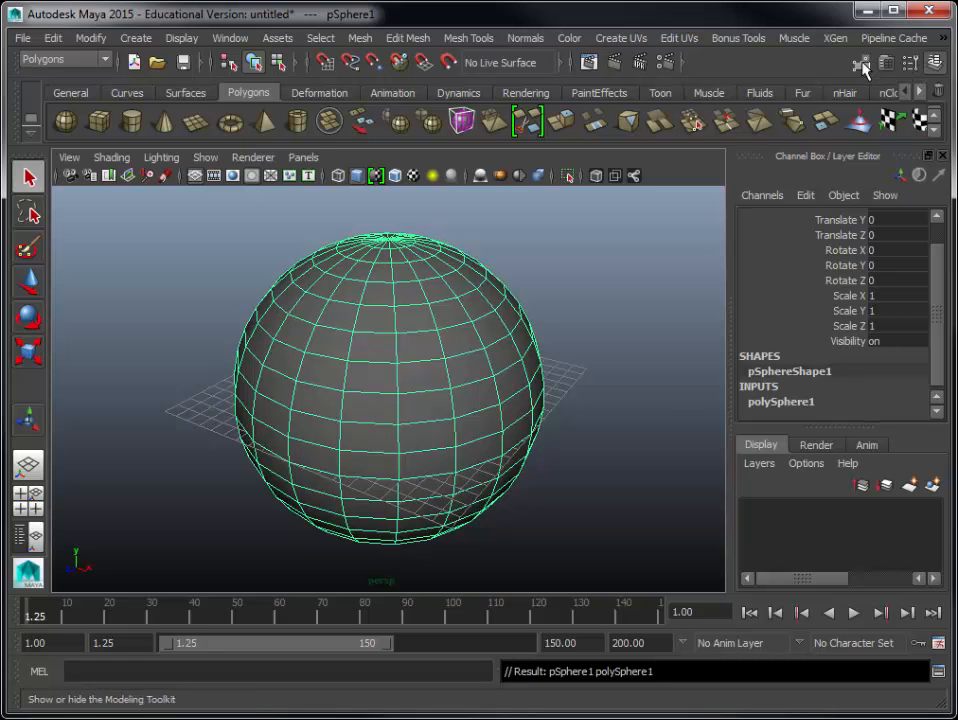
{"action": "left_click", "coordinate": [935, 63]}
{"action": "left_click", "coordinate": [935, 63]}
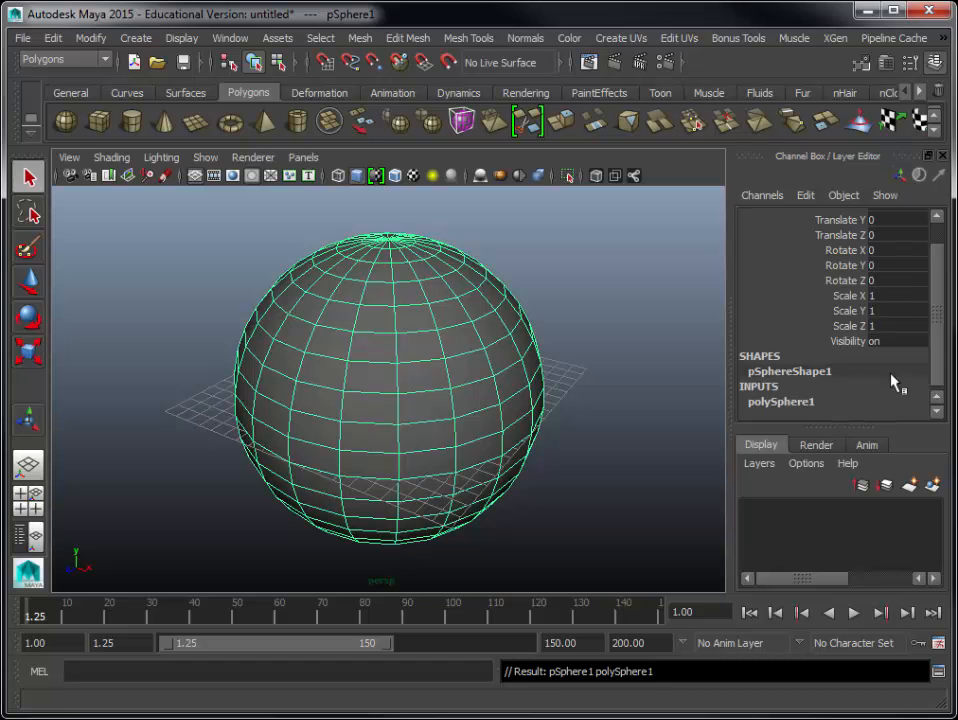
- Set the sphere's Subdivisions Axis and Subdivisions Height to 18 in its polySphere1 construction inputs
{"action": "left_click", "coordinate": [582, 353]}
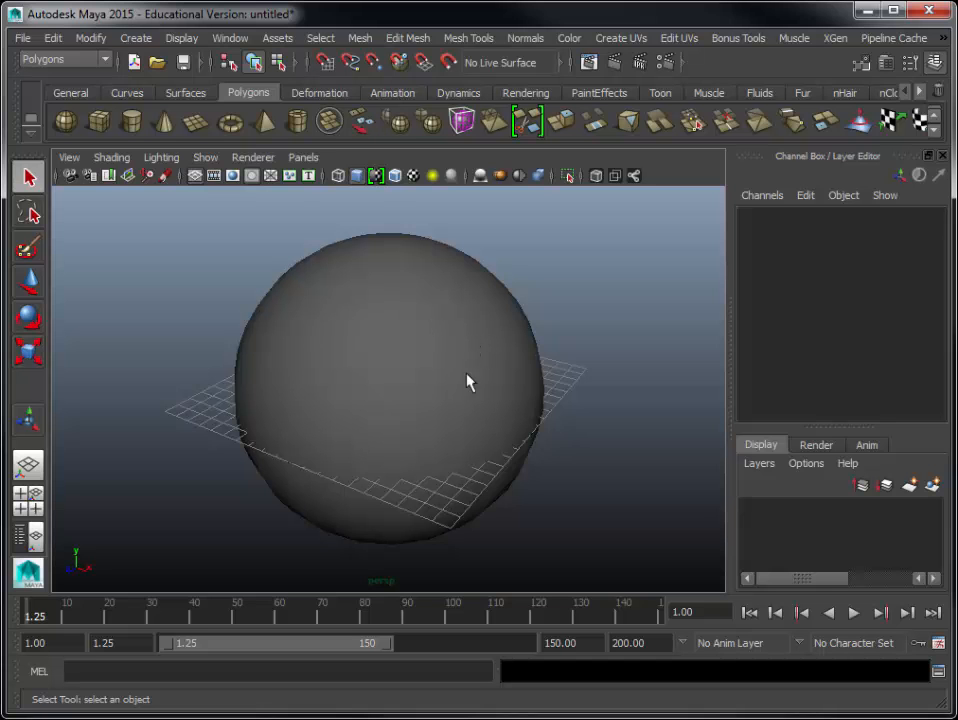
{"action": "left_click", "coordinate": [348, 326]}
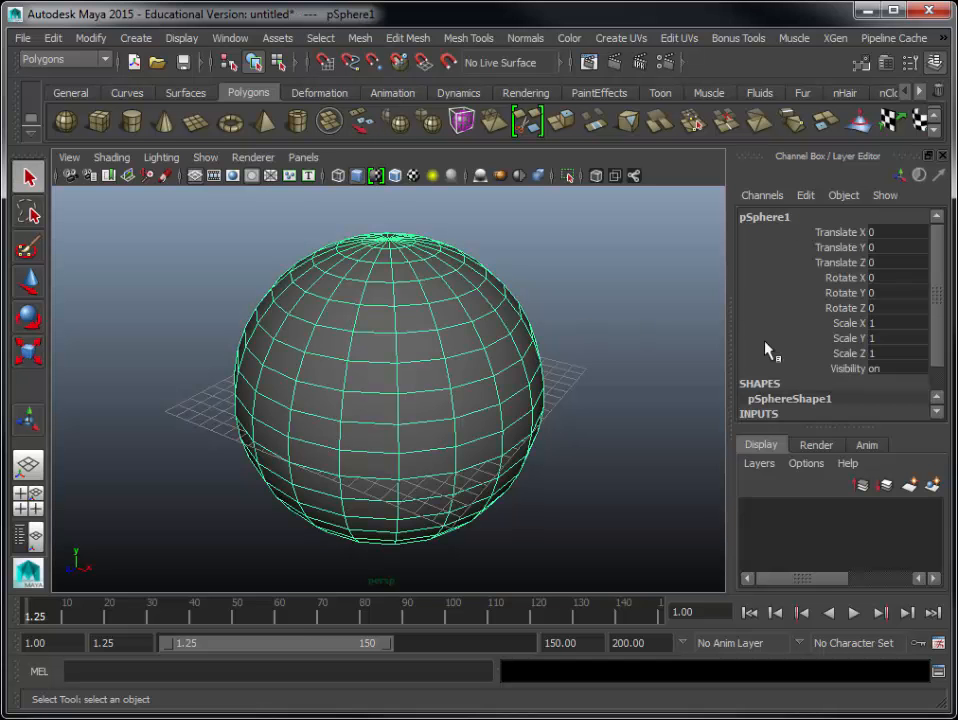
{"action": "left_click", "coordinate": [936, 379]}
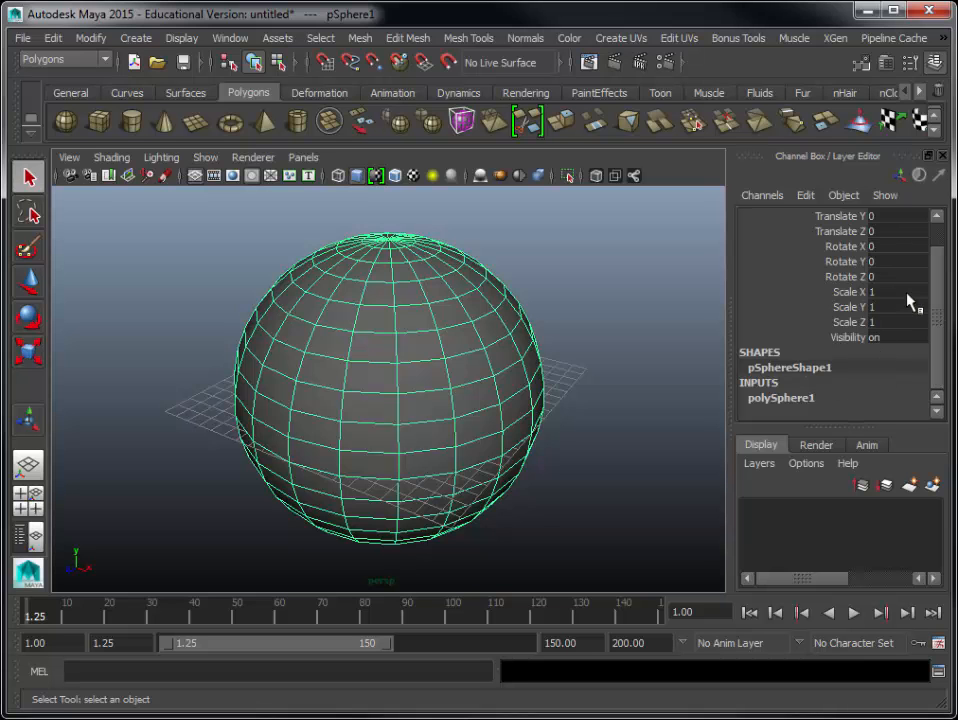
{"action": "left_click", "coordinate": [783, 400]}
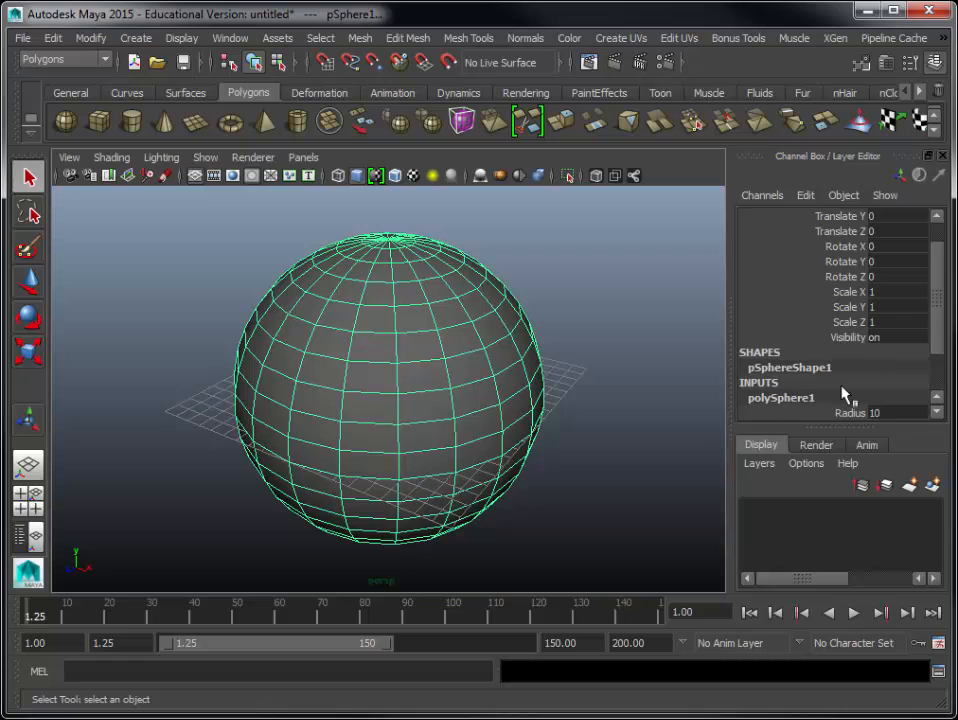
{"action": "scroll", "coordinate": [940, 378], "scroll_direction": "down", "scroll_amount": 2}
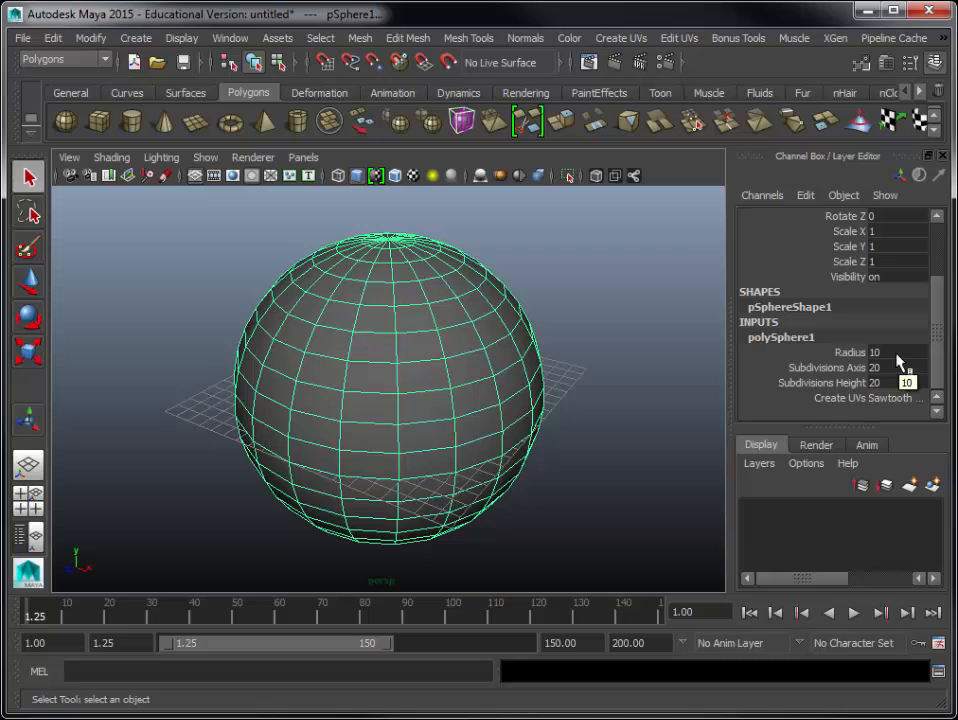
{"action": "left_click", "coordinate": [896, 353]}
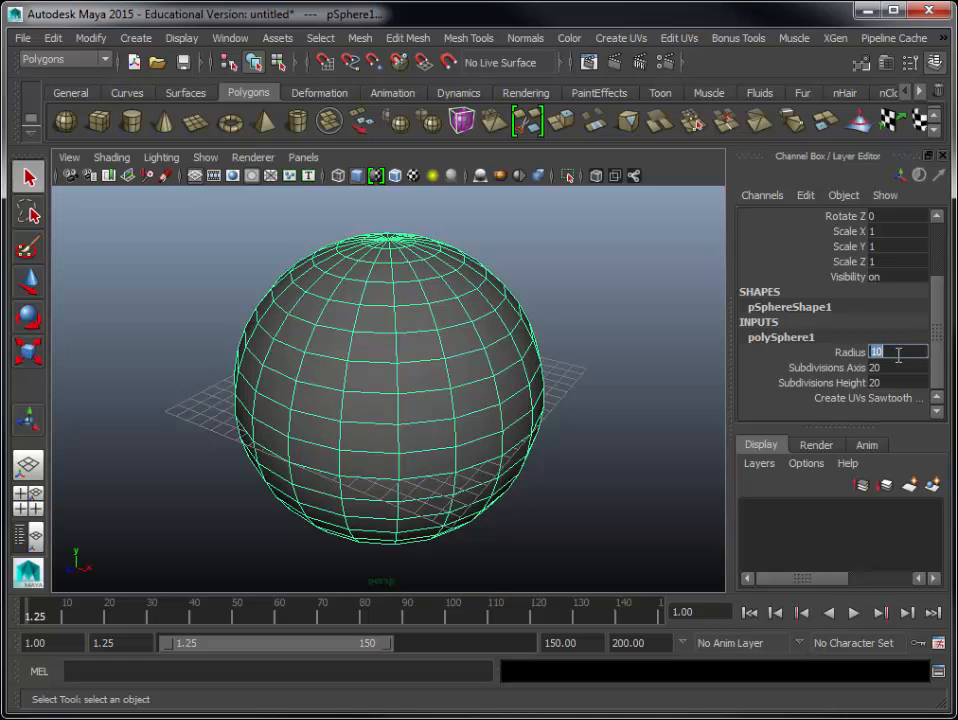
{"action": "key", "text": "Tab"}
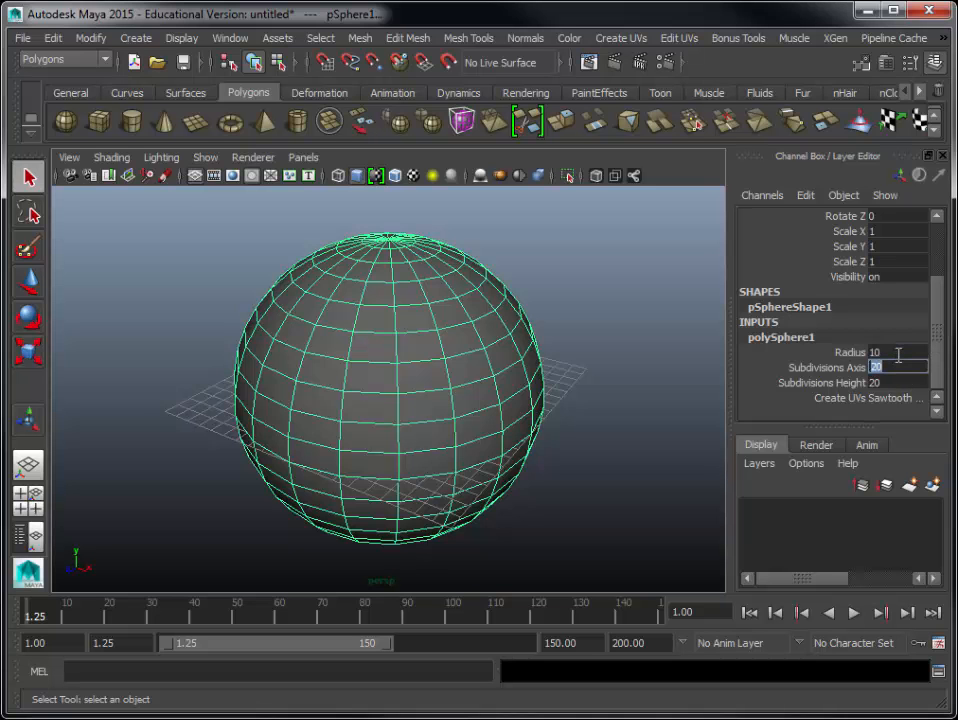
{"action": "type", "text": "18"}
{"action": "key", "text": "Tab"}
{"action": "type", "text": "18"}
{"action": "key", "text": "Tab"}
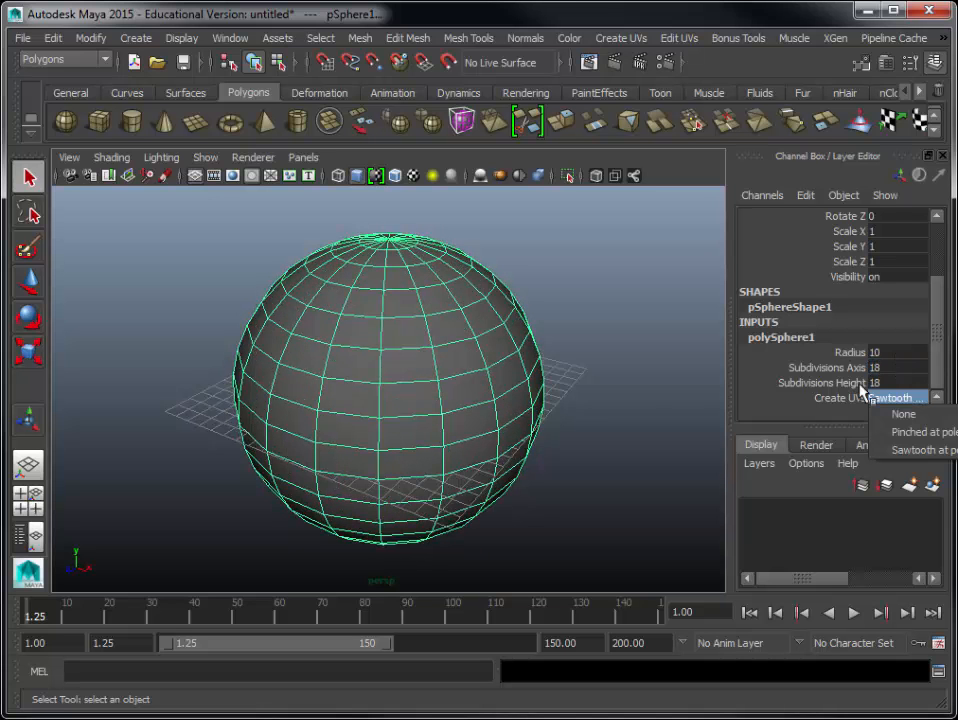
{"action": "left_click", "coordinate": [889, 383]}
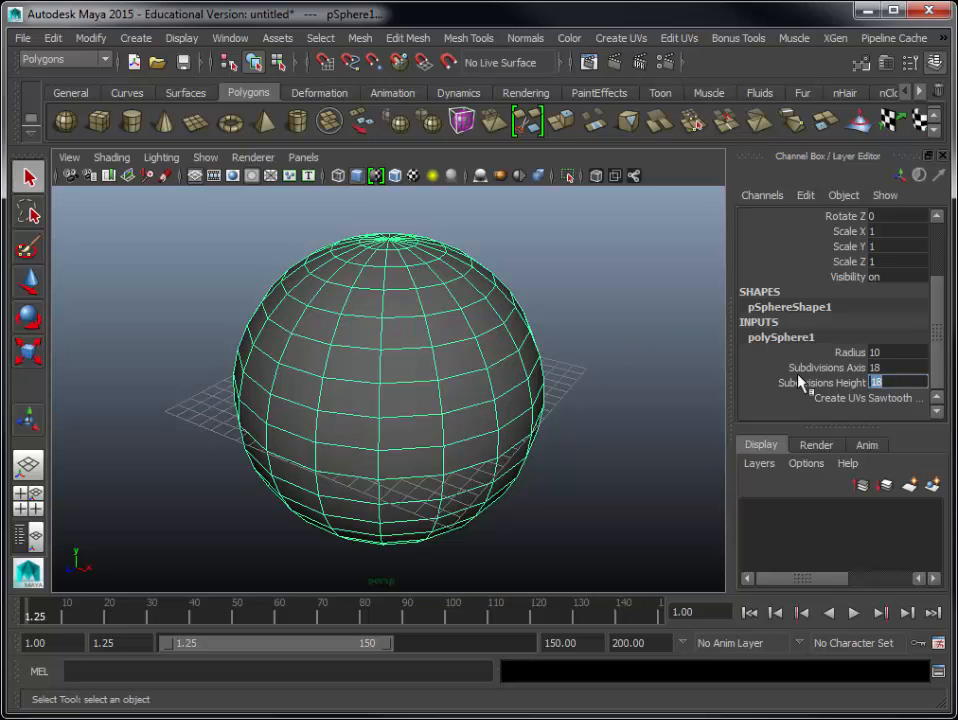
{"action": "left_click", "coordinate": [621, 348]}
- Switch the perspective view to wireframe display with the sphere deselected, and return it to smooth shading
{"action": "left_click", "coordinate": [498, 338]}
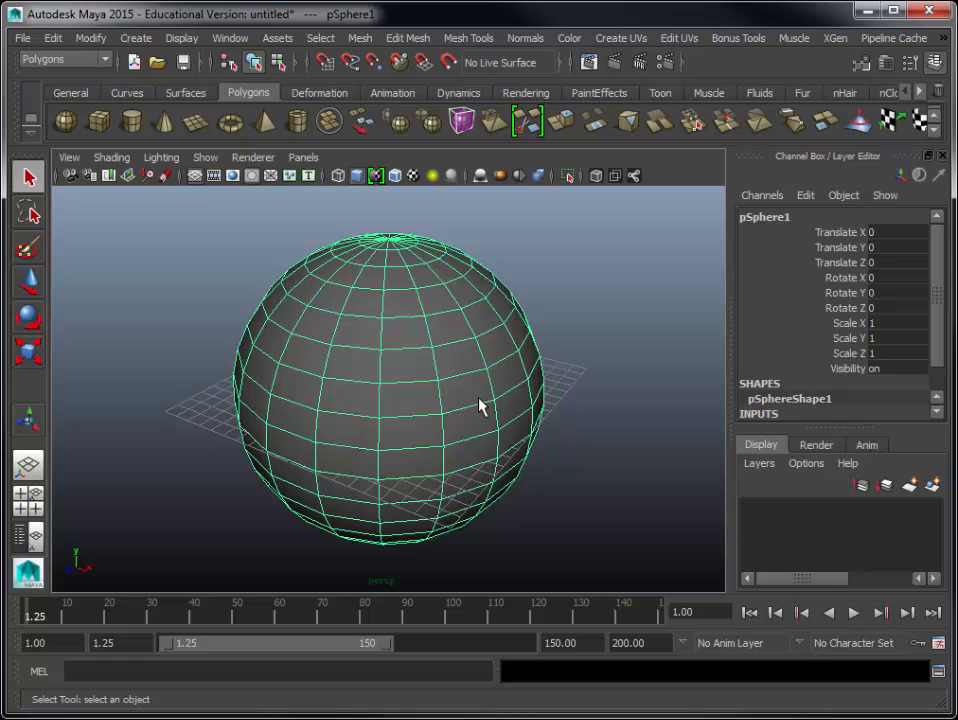
{"action": "left_click", "coordinate": [612, 382]}
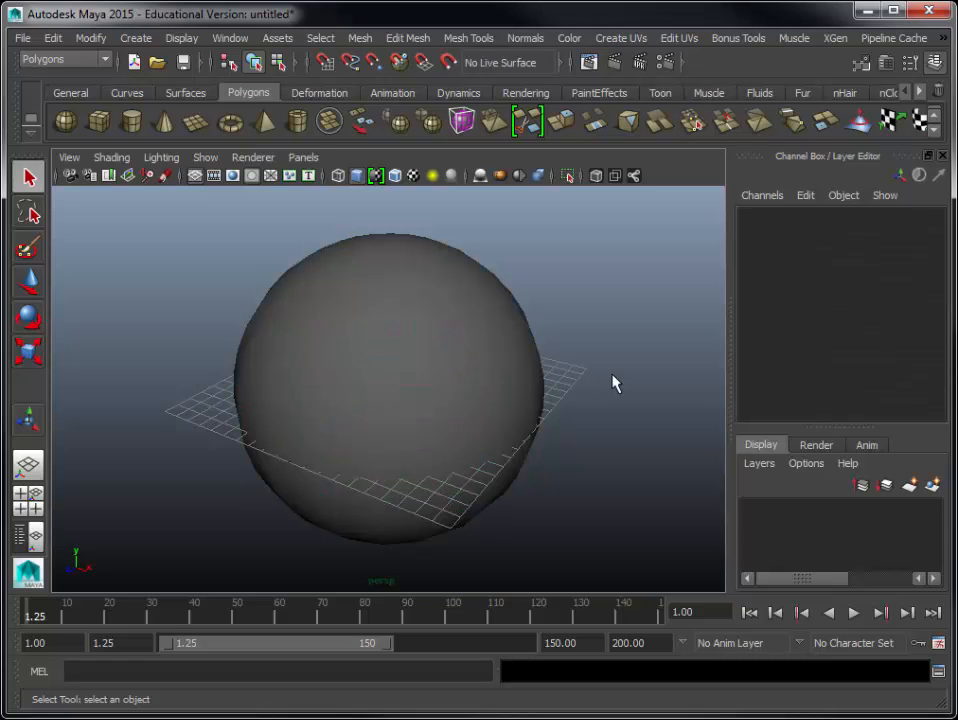
{"action": "key", "text": "4"}
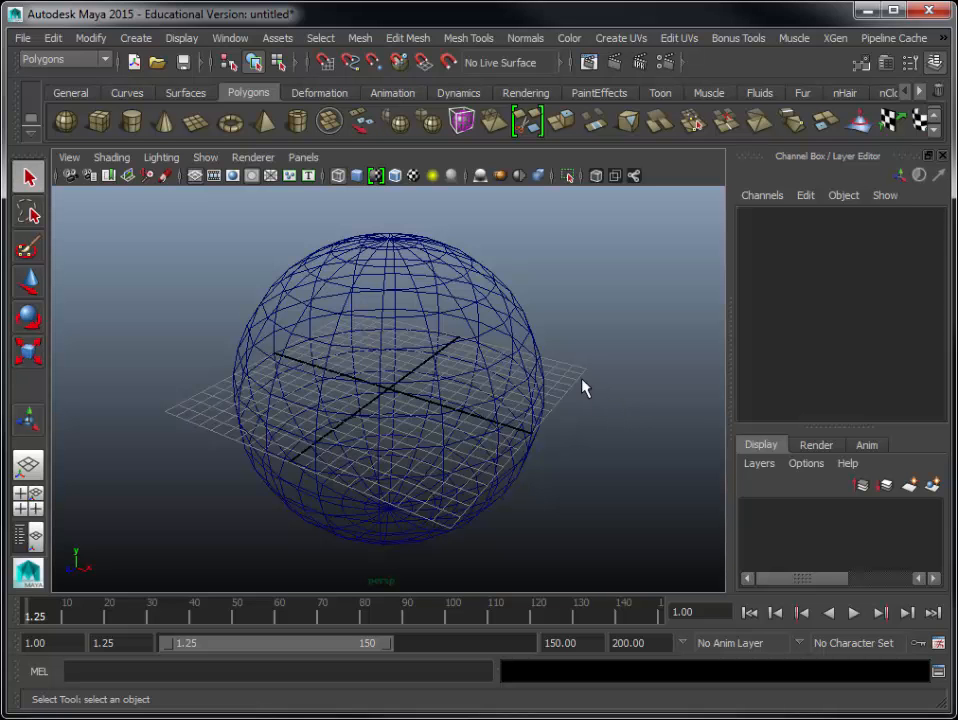
{"action": "key", "text": "5"}
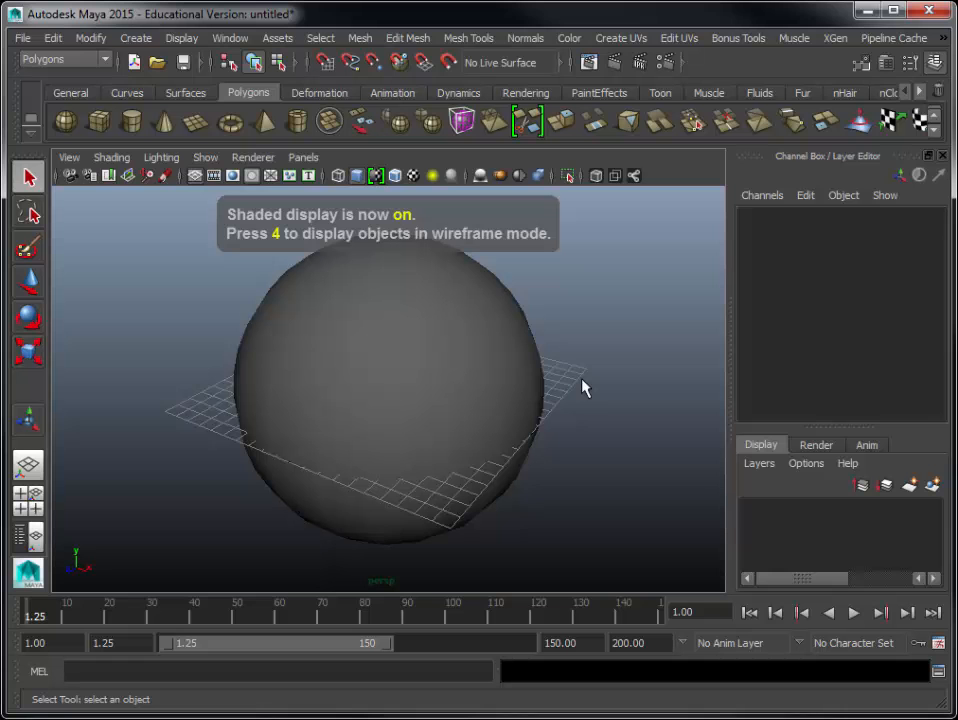
- Compare the smooth-shaded sphere's appearance when it is selected and when it is deselected
{"action": "left_click", "coordinate": [528, 411]}
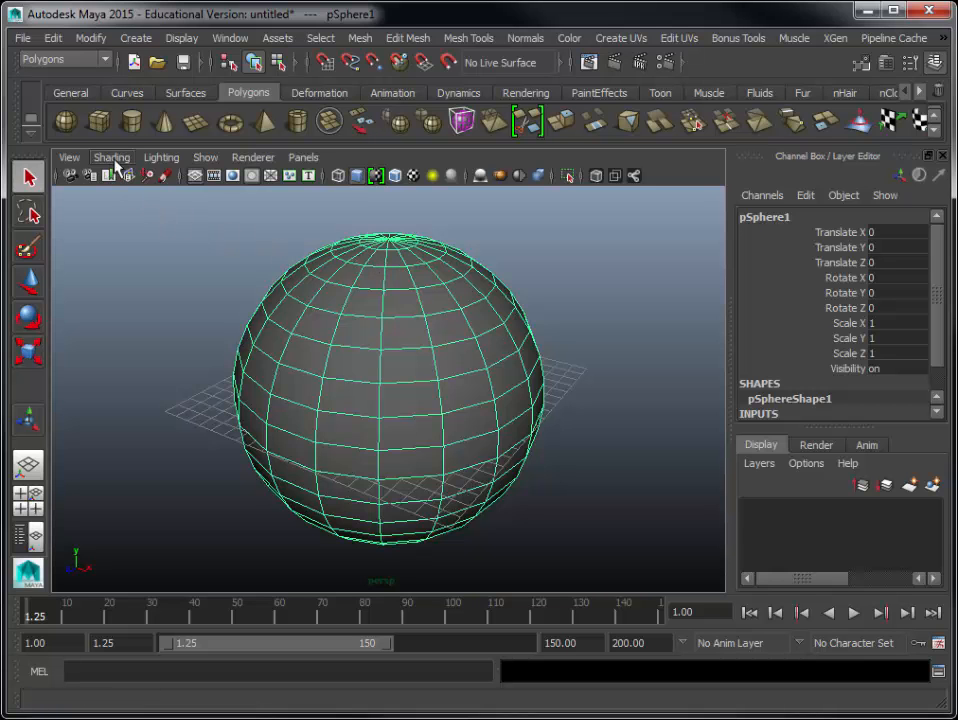
{"action": "left_click", "coordinate": [209, 252]}
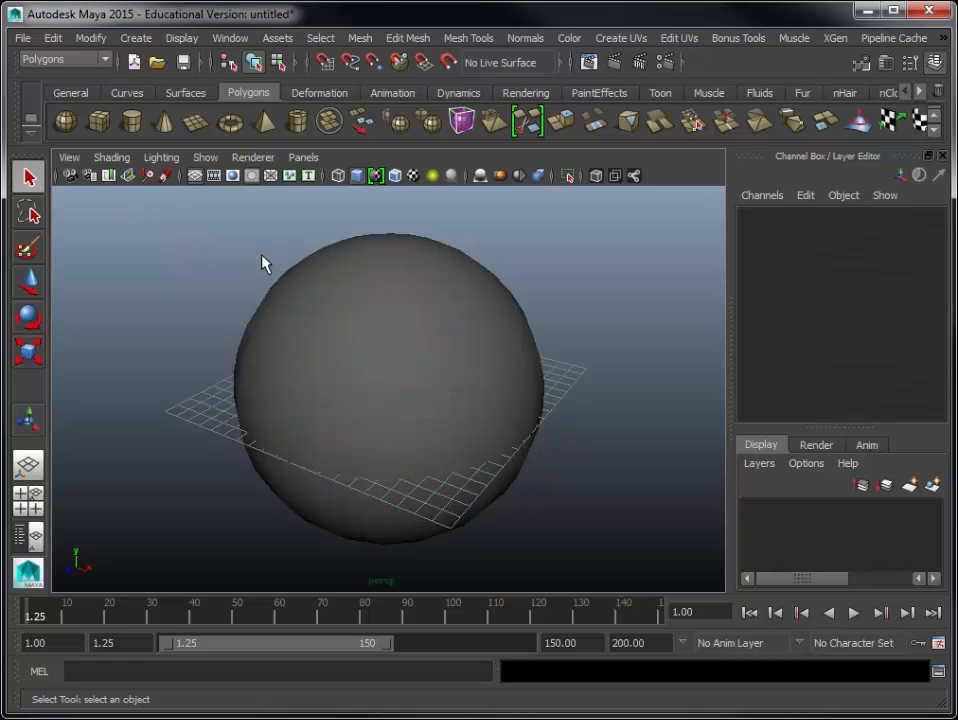
{"action": "left_click", "coordinate": [321, 284]}
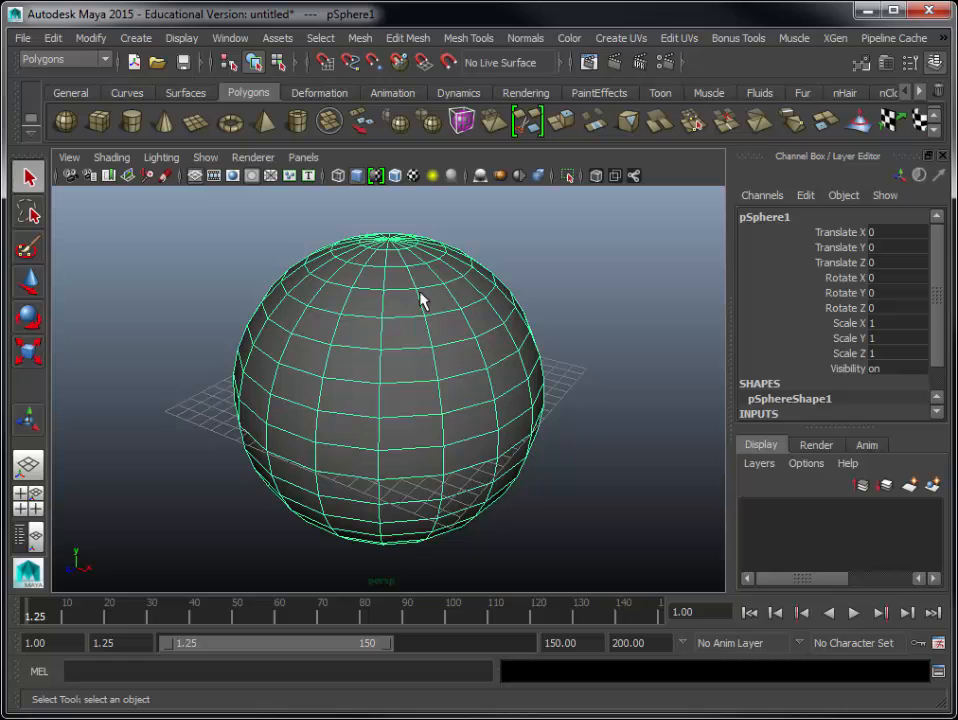
{"action": "left_click", "coordinate": [194, 266]}
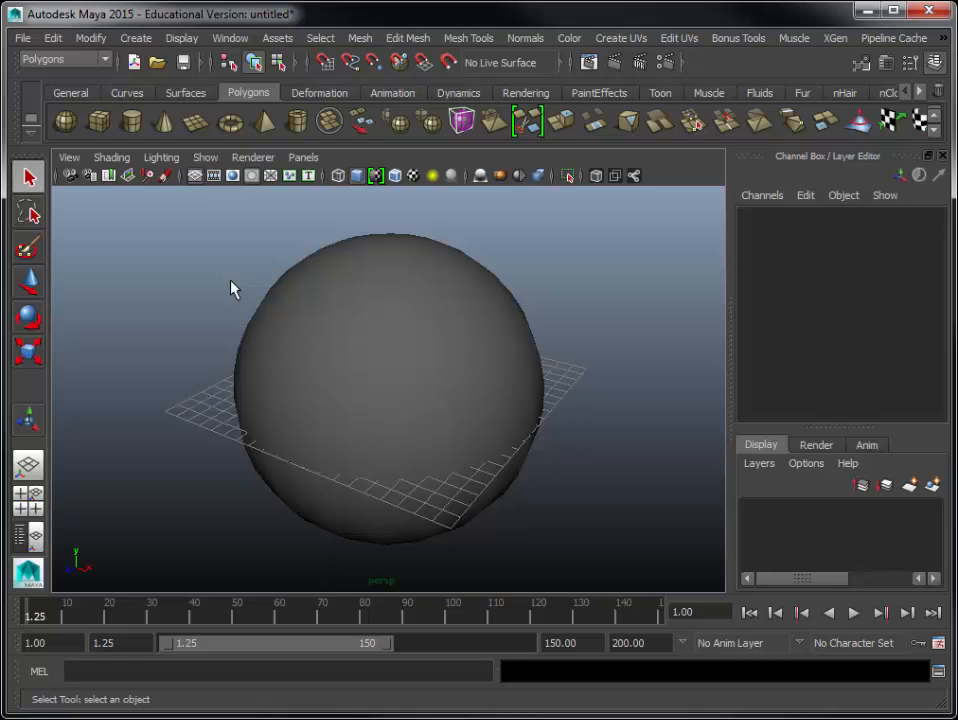
{"action": "left_click", "coordinate": [290, 305]}
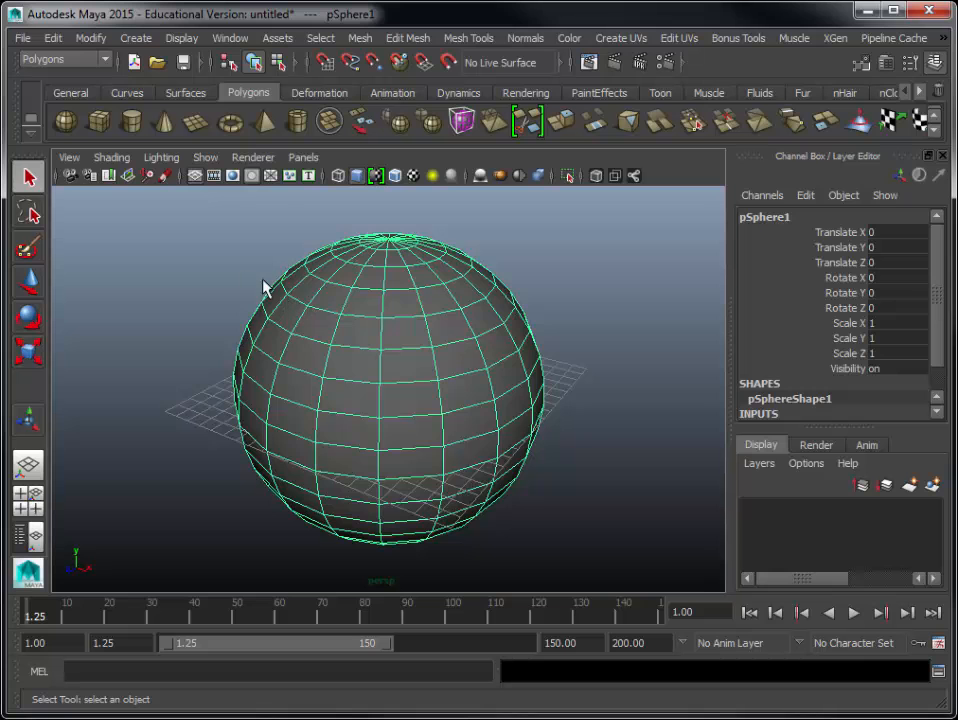
- Turn on Wireframe on Shaded for the perspective view and leave the sphere selected
{"action": "left_click", "coordinate": [227, 276]}
{"action": "left_click", "coordinate": [112, 158]}
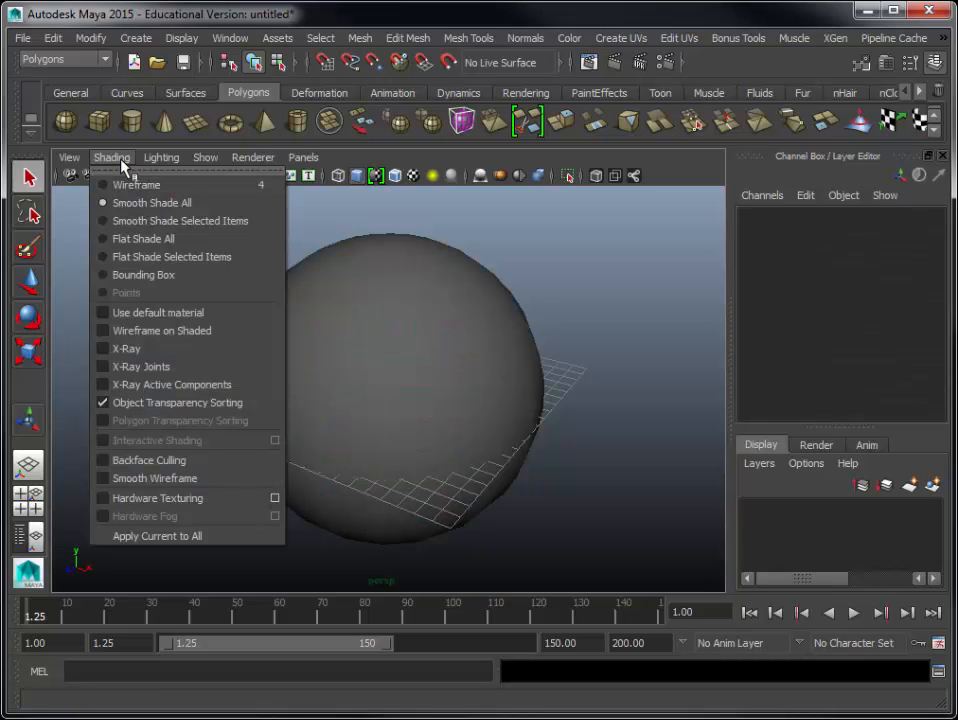
{"action": "left_click", "coordinate": [240, 330]}
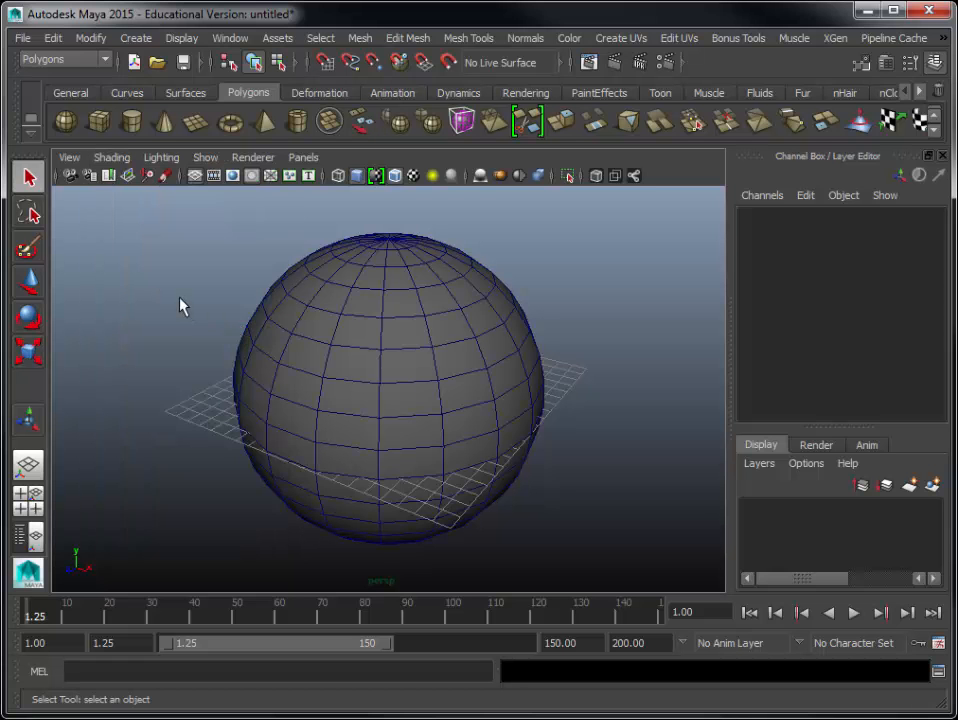
{"action": "left_click", "coordinate": [277, 371]}
{"action": "left_click", "coordinate": [169, 347]}
{"action": "left_click", "coordinate": [518, 396]}
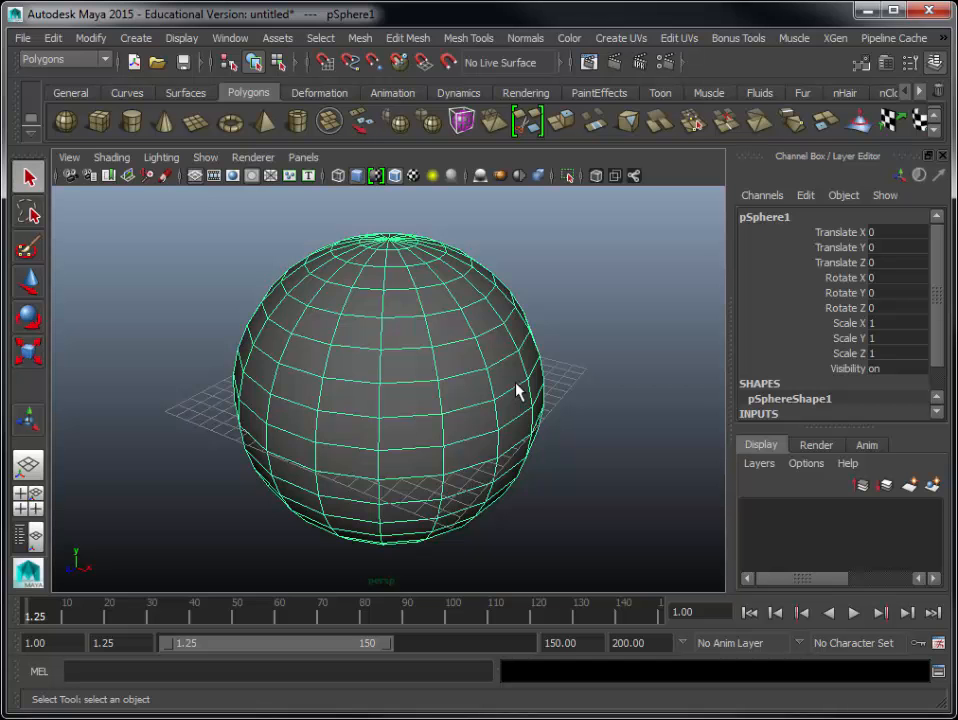
- Display the Modeling Toolkit, look through its component and selection options, and toggle its visibility off and on
{"action": "left_click", "coordinate": [405, 38]}
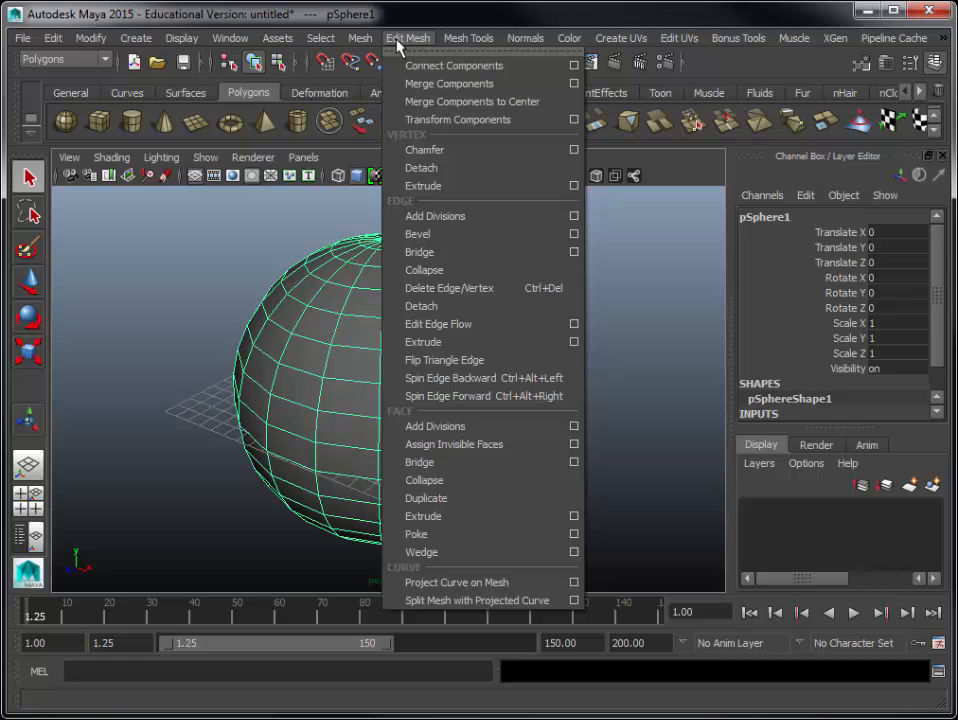
{"action": "mouse_move", "coordinate": [362, 42]}
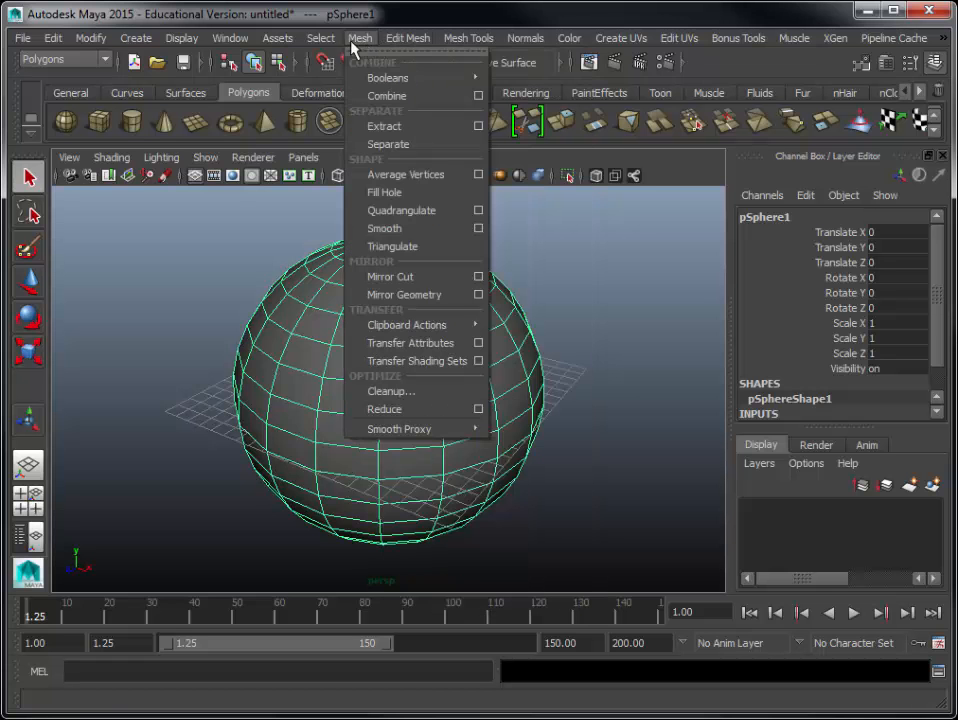
{"action": "mouse_move", "coordinate": [330, 48]}
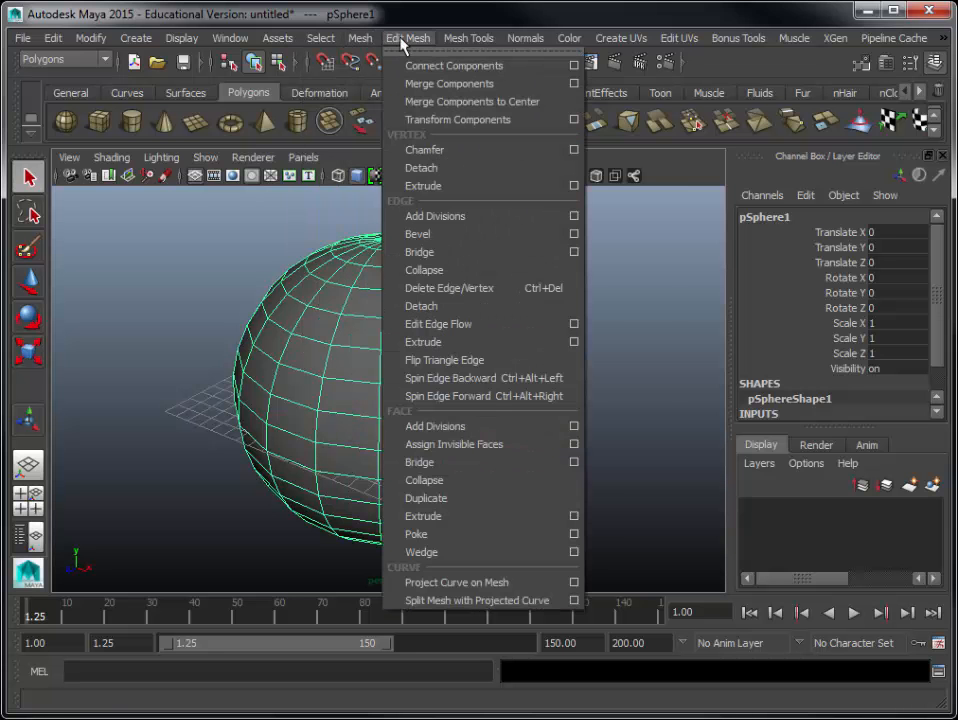
{"action": "mouse_move", "coordinate": [468, 42]}
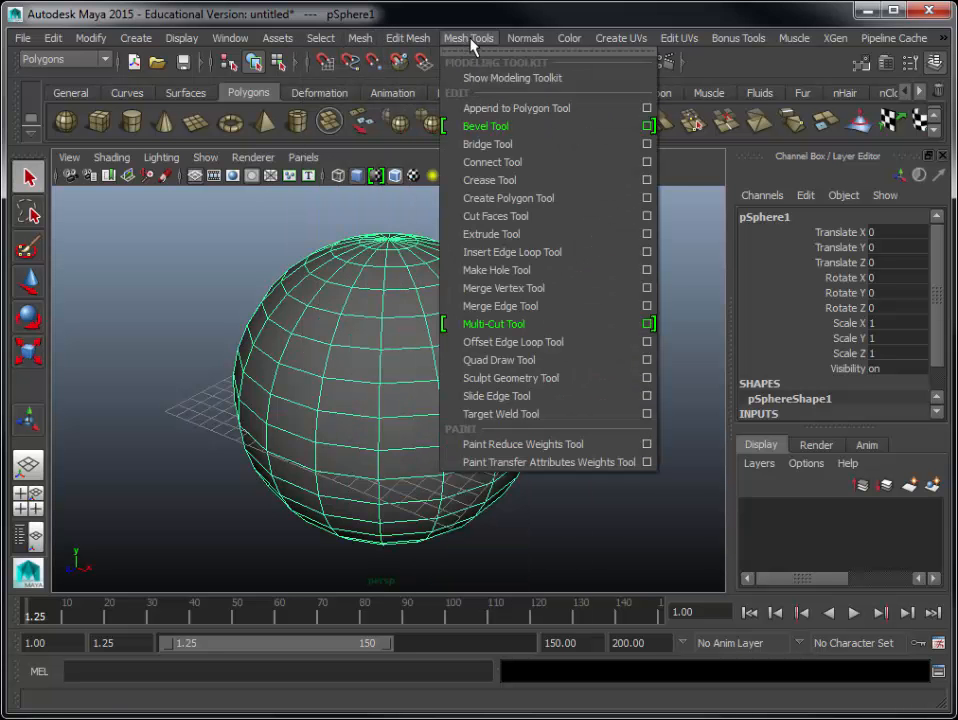
{"action": "left_click", "coordinate": [579, 83]}
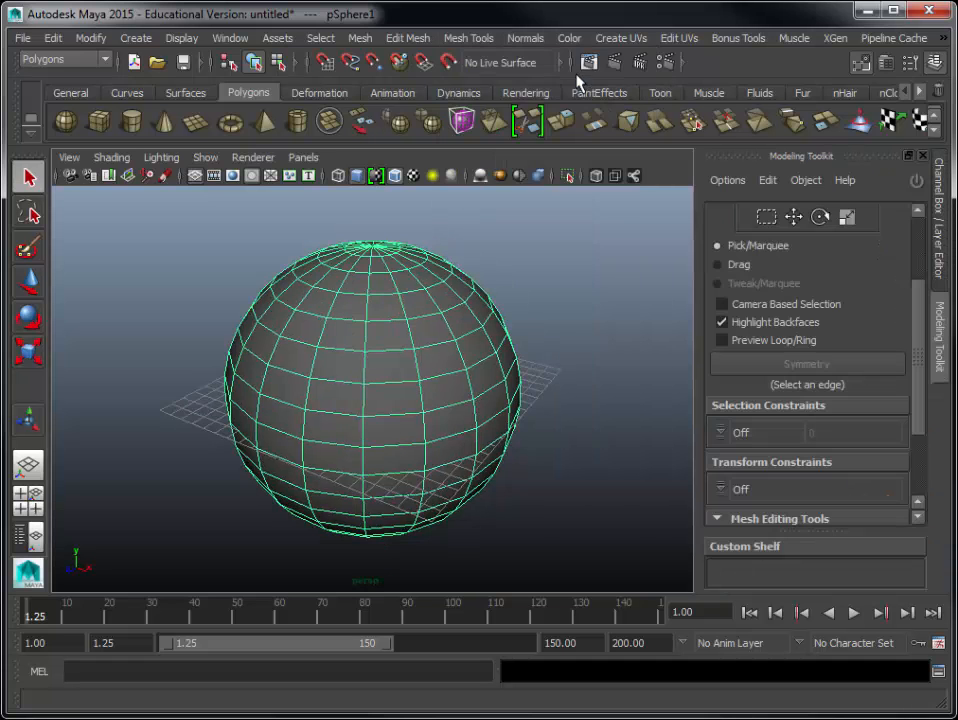
{"action": "left_click_drag", "start_coordinate": [918, 398], "coordinate": [921, 318]}
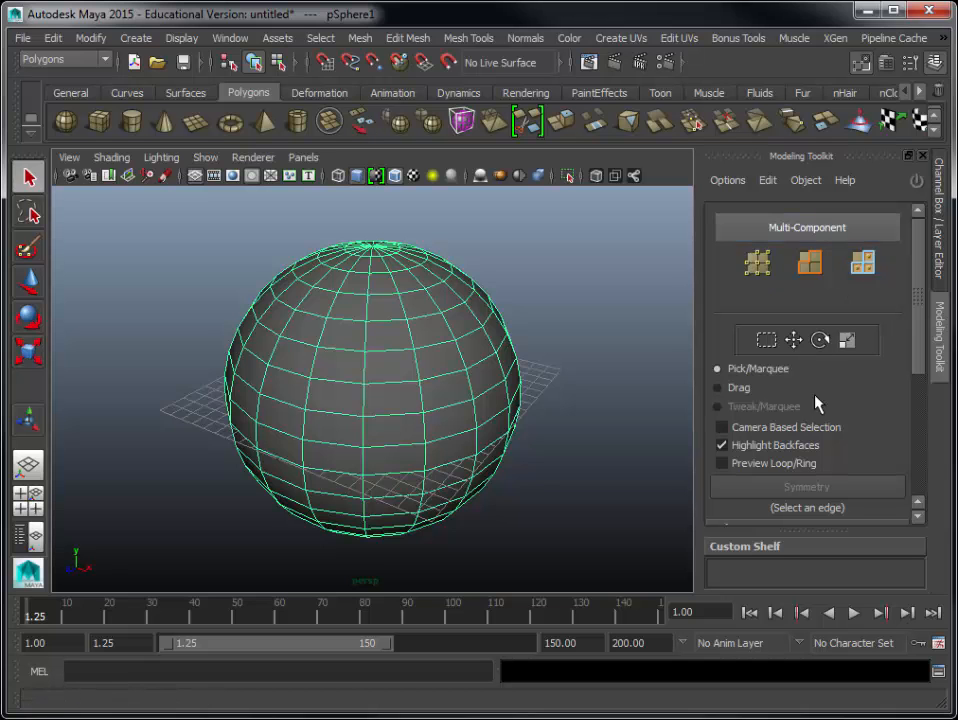
{"action": "left_click", "coordinate": [861, 64]}
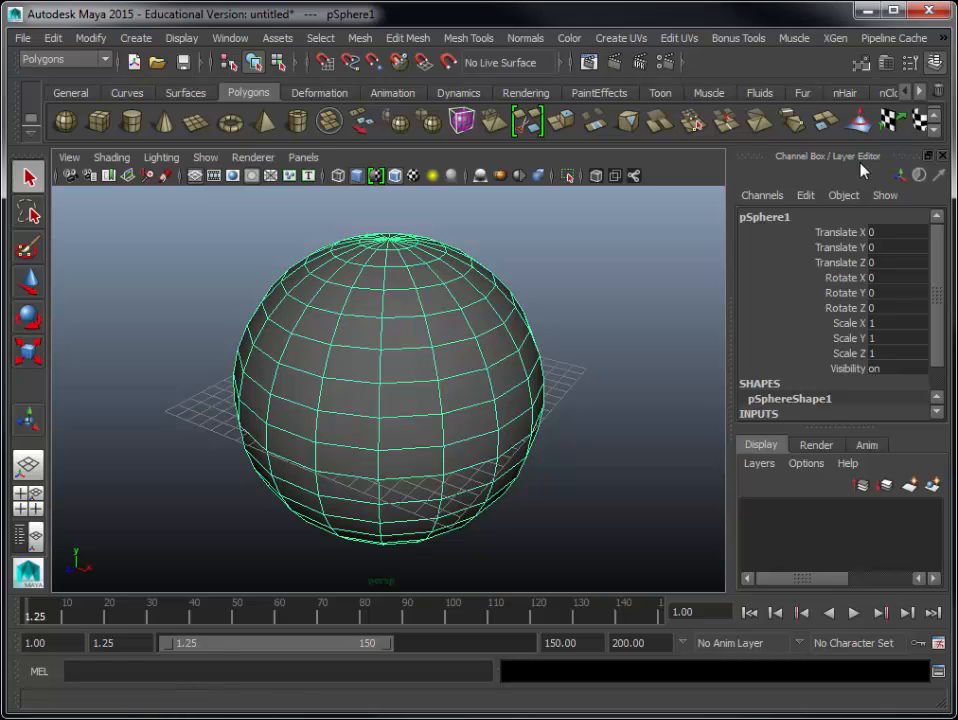
{"action": "left_click", "coordinate": [866, 63]}
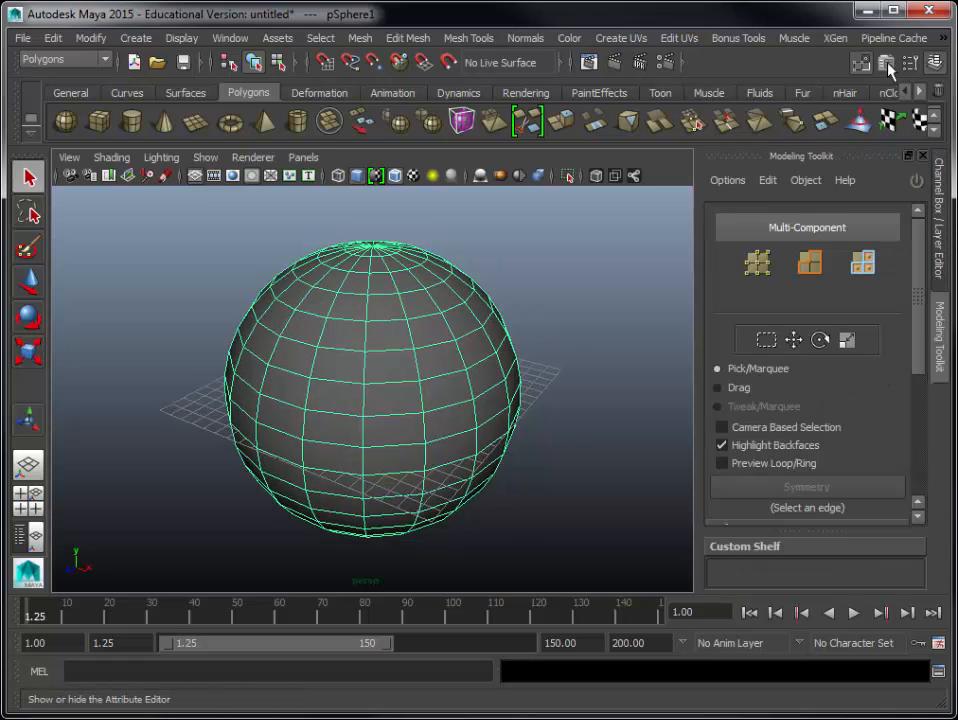
- Display the Attribute Editor for the sphere's shape and briefly show and hide the Tool Settings
{"action": "left_click", "coordinate": [886, 62]}
{"action": "left_click", "coordinate": [909, 63]}
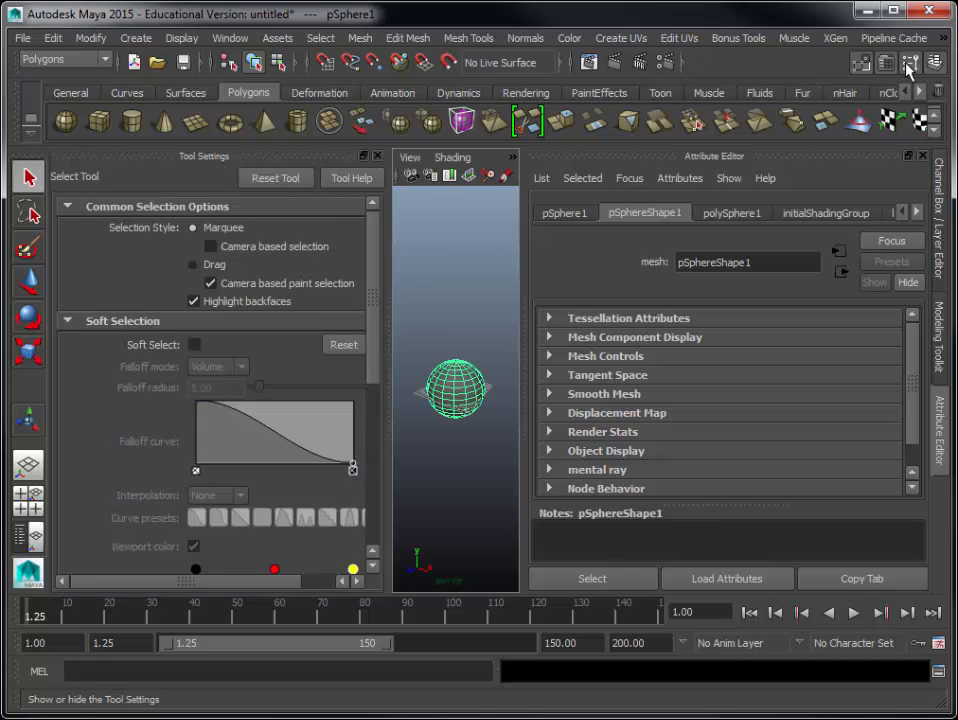
{"action": "left_click", "coordinate": [909, 63]}
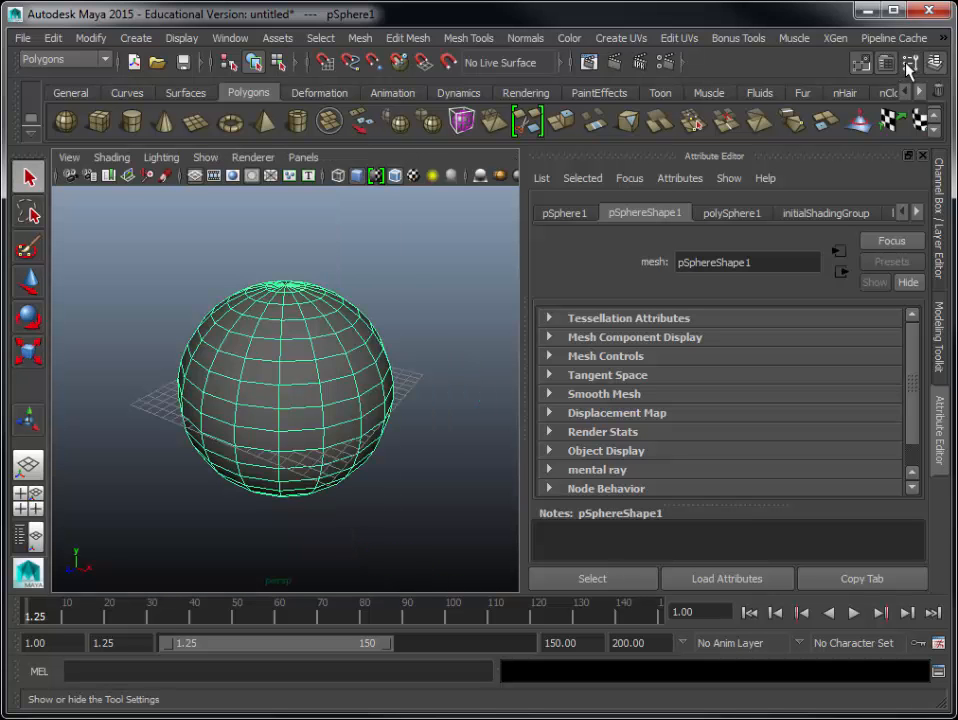
- Switch between the Channel Box, Modeling Toolkit and Attribute Editor, finishing with the Channel Box / Layer Editor displayed
{"action": "left_click", "coordinate": [940, 207]}
{"action": "left_click", "coordinate": [941, 316]}
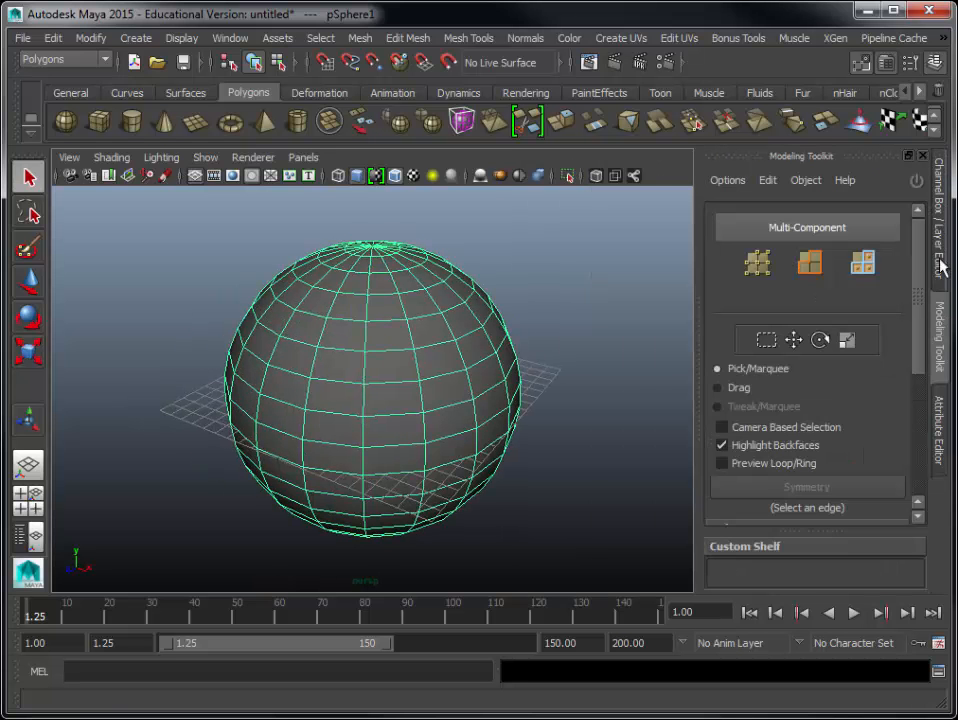
{"action": "left_click", "coordinate": [941, 432]}
{"action": "left_click", "coordinate": [941, 345]}
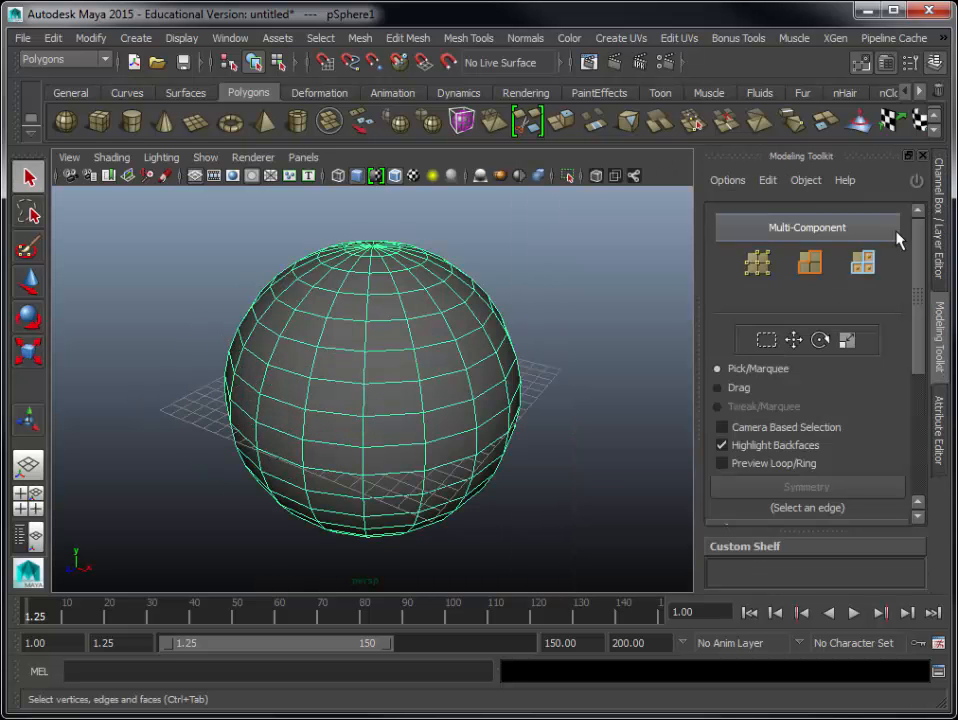
{"action": "left_click", "coordinate": [860, 62]}
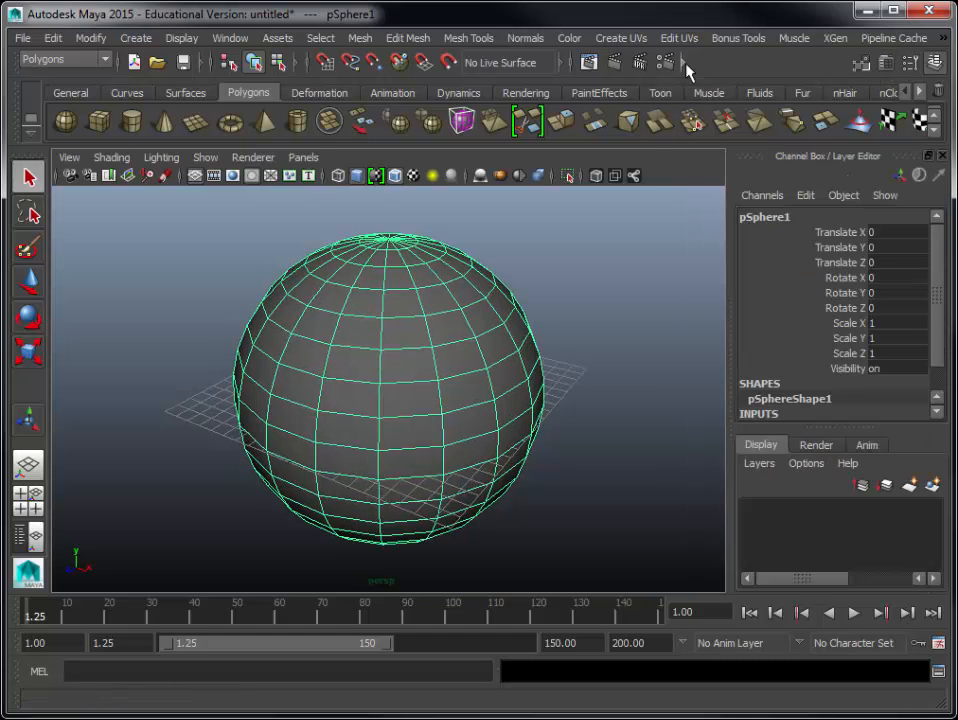
- Look through the polygon mesh tool commands, including Show Modeling Toolkit, and deselect the sphere
{"action": "left_click", "coordinate": [468, 38]}
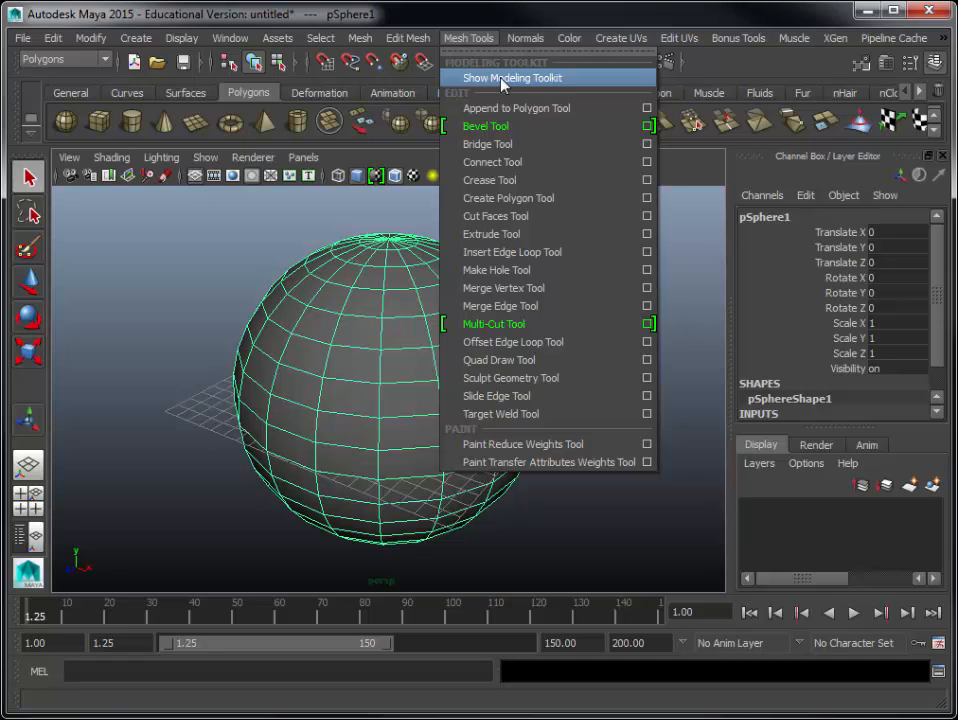
{"action": "left_click", "coordinate": [393, 220]}
{"action": "left_click", "coordinate": [441, 312]}
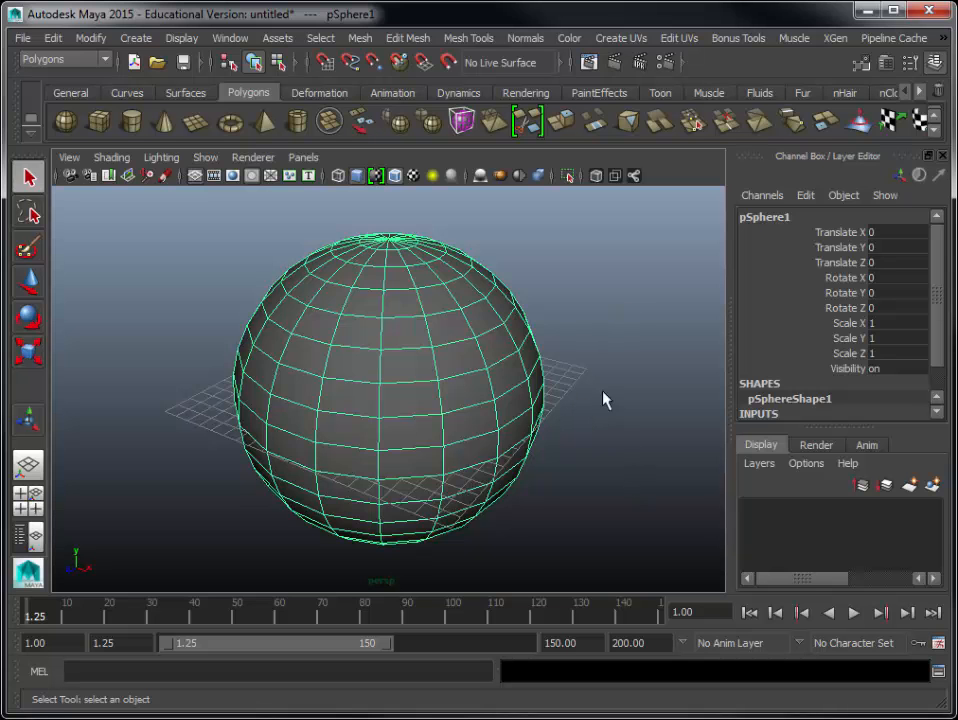
{"action": "left_click", "coordinate": [605, 353]}
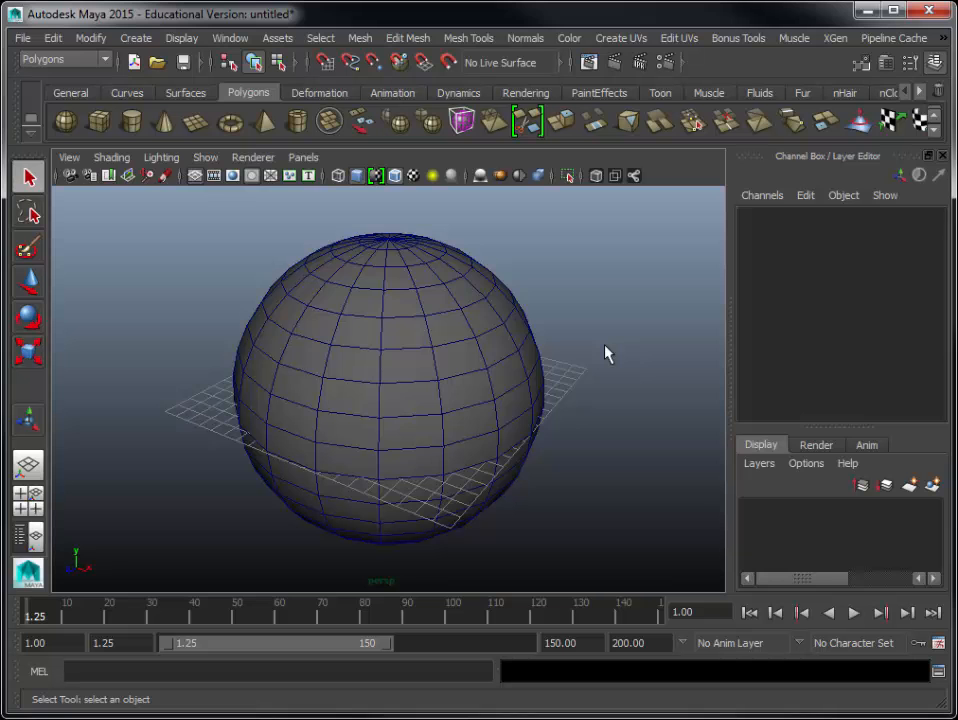
- Display the four-view layout and set the top view to wireframe display while trying the display modes in the front view
{"action": "key", "text": "space"}
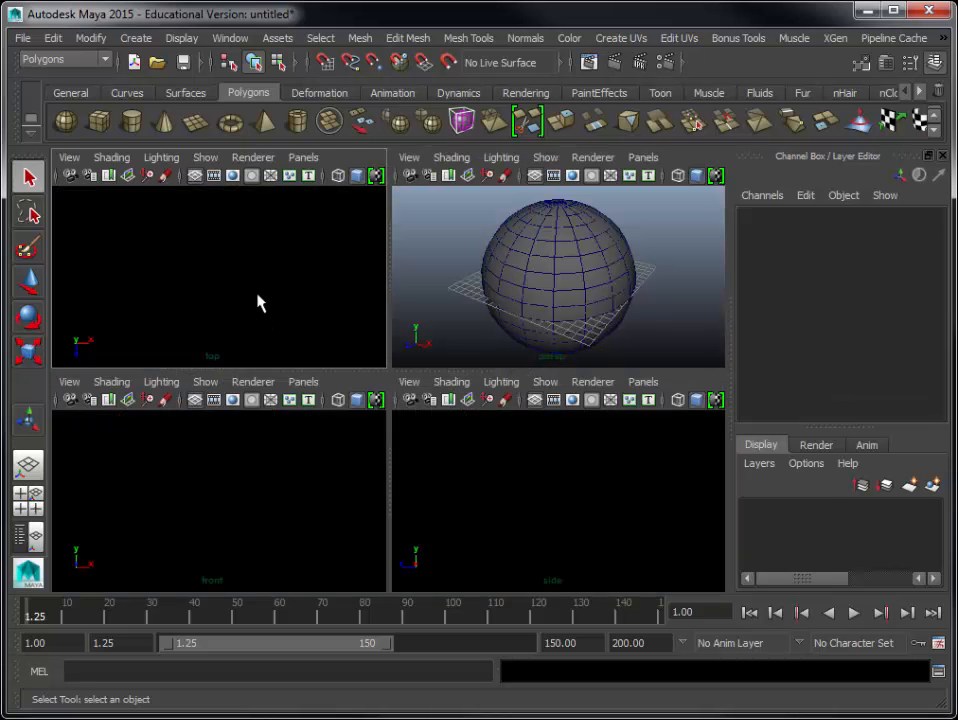
{"action": "key", "text": "4"}
{"action": "left_click", "coordinate": [297, 462]}
{"action": "key", "text": "4"}
{"action": "key", "text": "4"}
{"action": "left_click", "coordinate": [310, 417]}
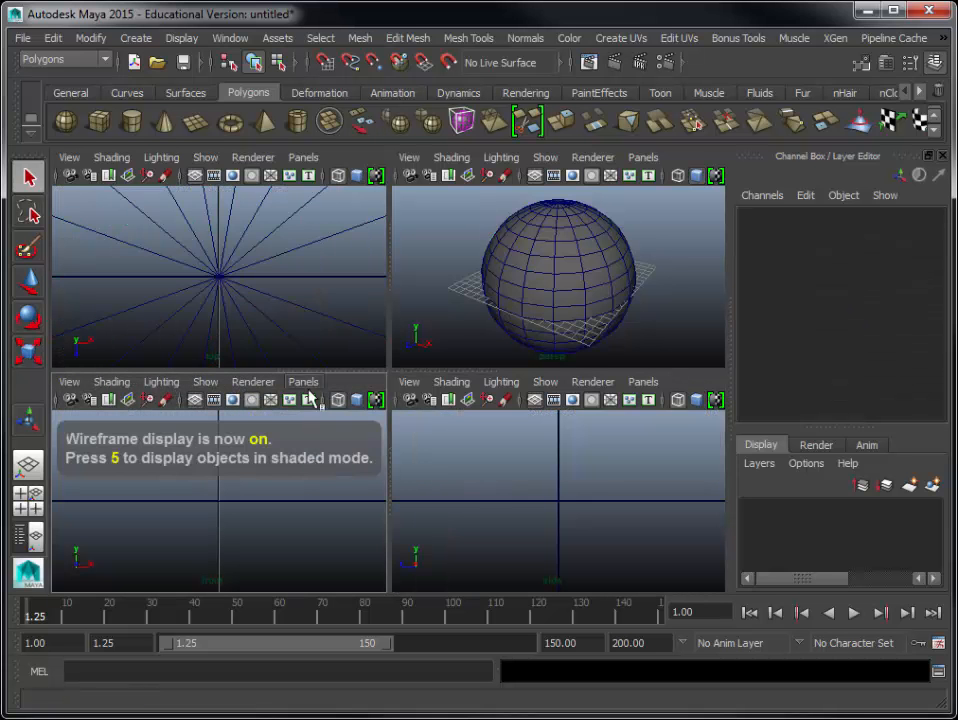
{"action": "key", "text": "5"}
{"action": "left_click", "coordinate": [303, 307]}
{"action": "key", "text": "4"}
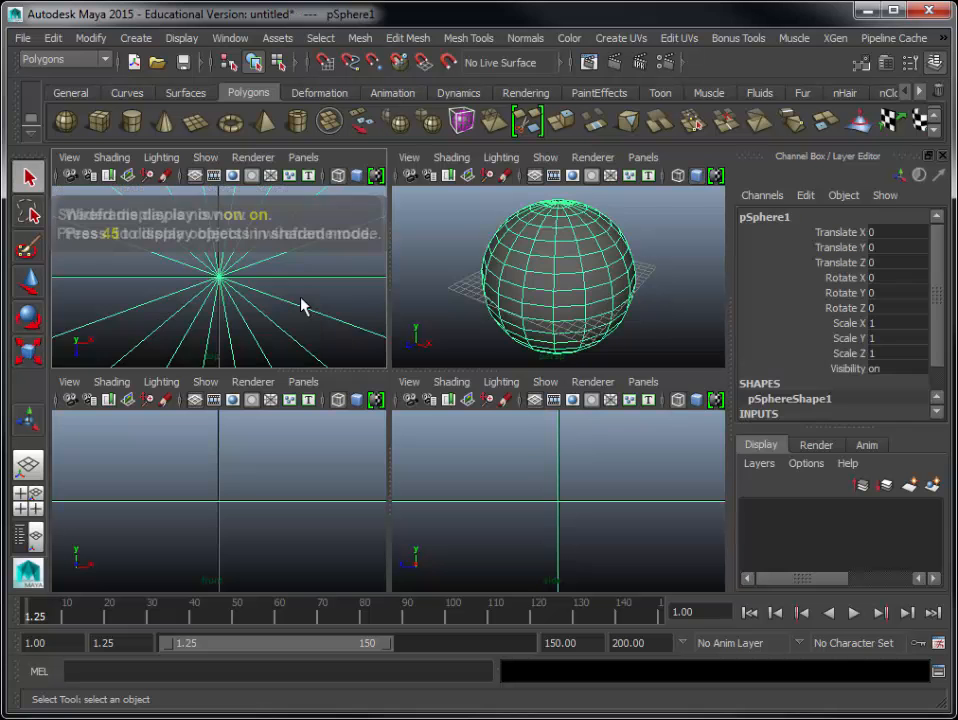
- Fit the whole sphere in the top, front and side views, with the front and side views set to wireframe display
{"action": "scroll", "coordinate": [301, 306], "scroll_direction": "down", "scroll_amount": 3}
{"action": "left_click", "coordinate": [322, 463]}
{"action": "key", "text": "4"}
{"action": "scroll", "coordinate": [345, 465], "scroll_direction": "down", "scroll_amount": 3}
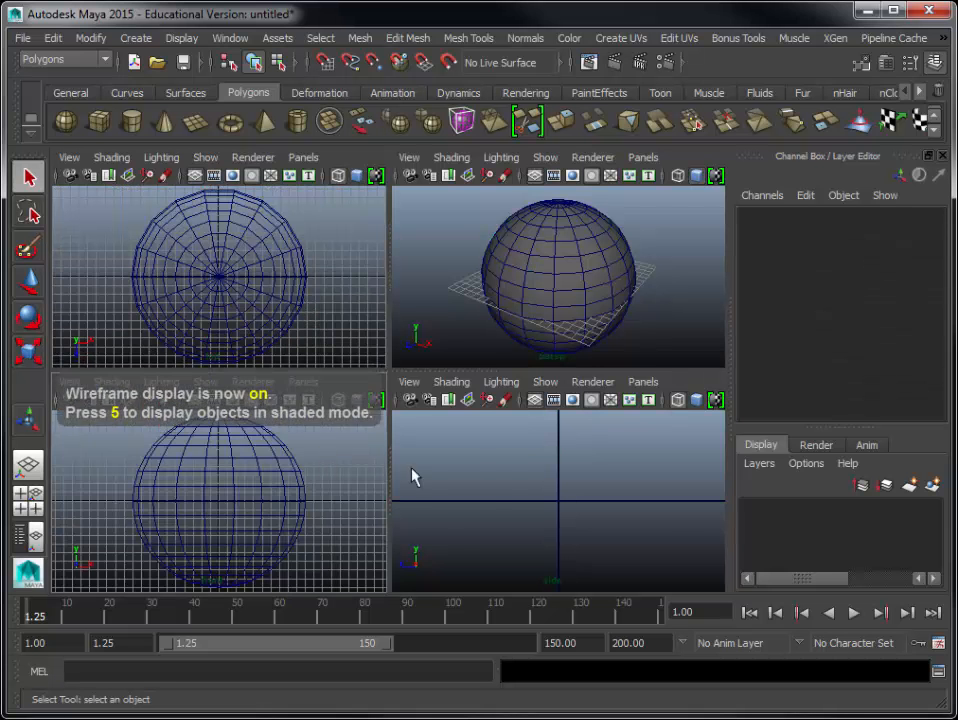
{"action": "key", "text": "4"}
{"action": "scroll", "coordinate": [480, 465], "scroll_direction": "down", "scroll_amount": 3}
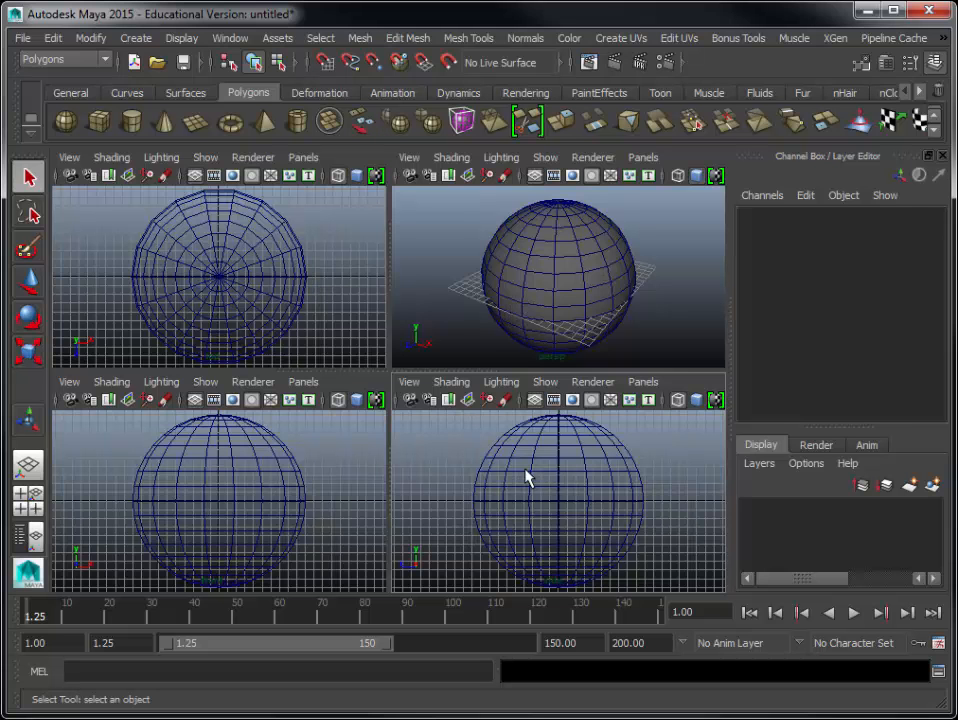
- Select the sphere in the side view and switch it to Face component selection
{"action": "left_click", "coordinate": [527, 477]}
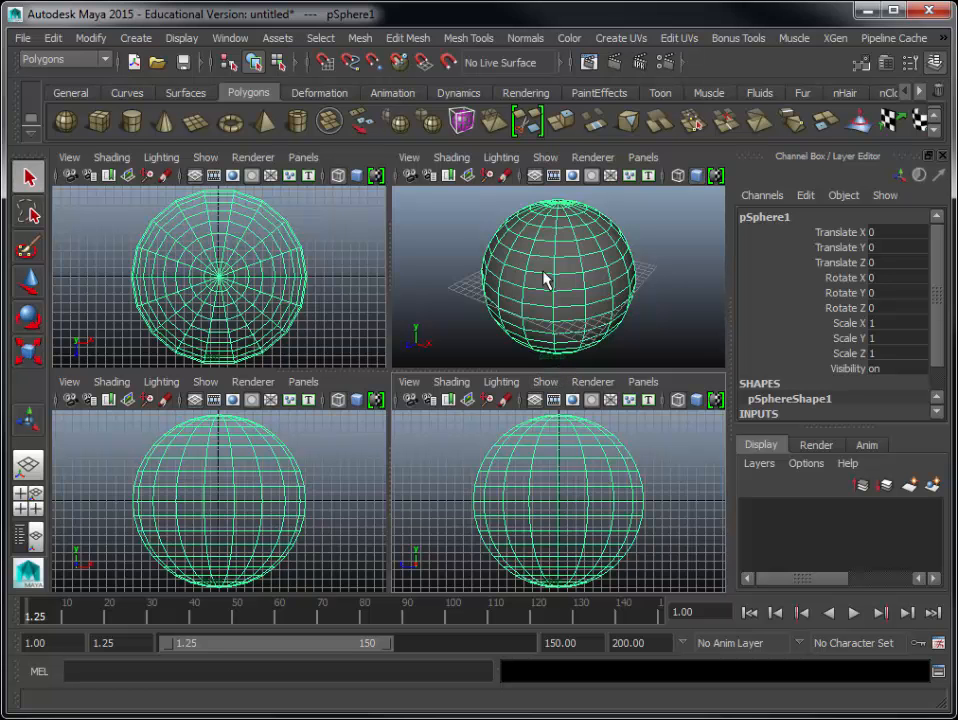
{"action": "left_click", "coordinate": [320, 38]}
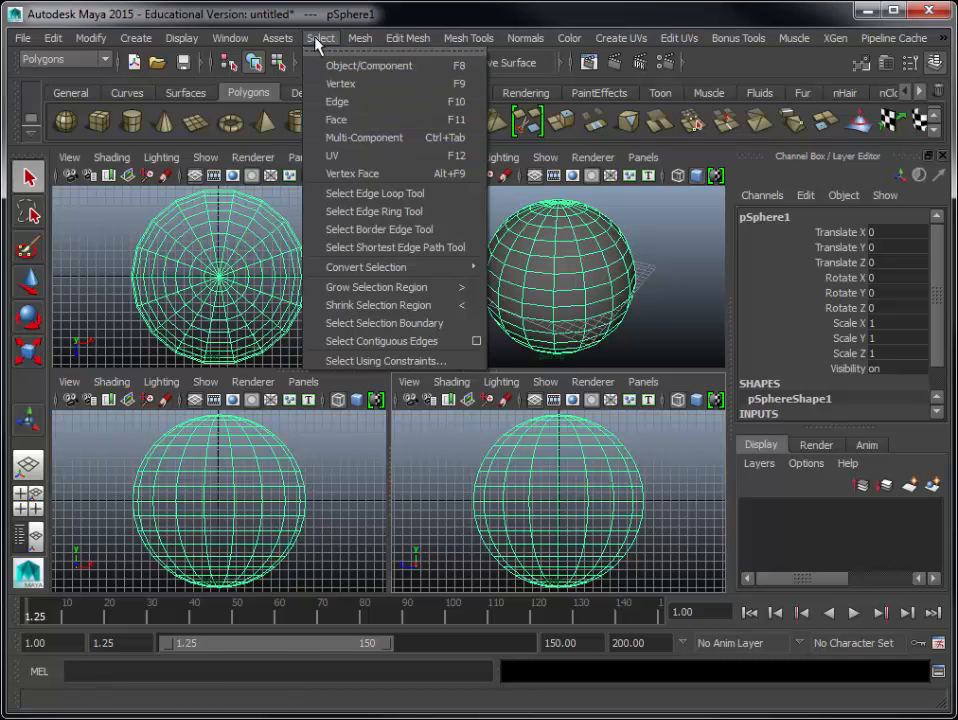
{"action": "left_click", "coordinate": [338, 119]}
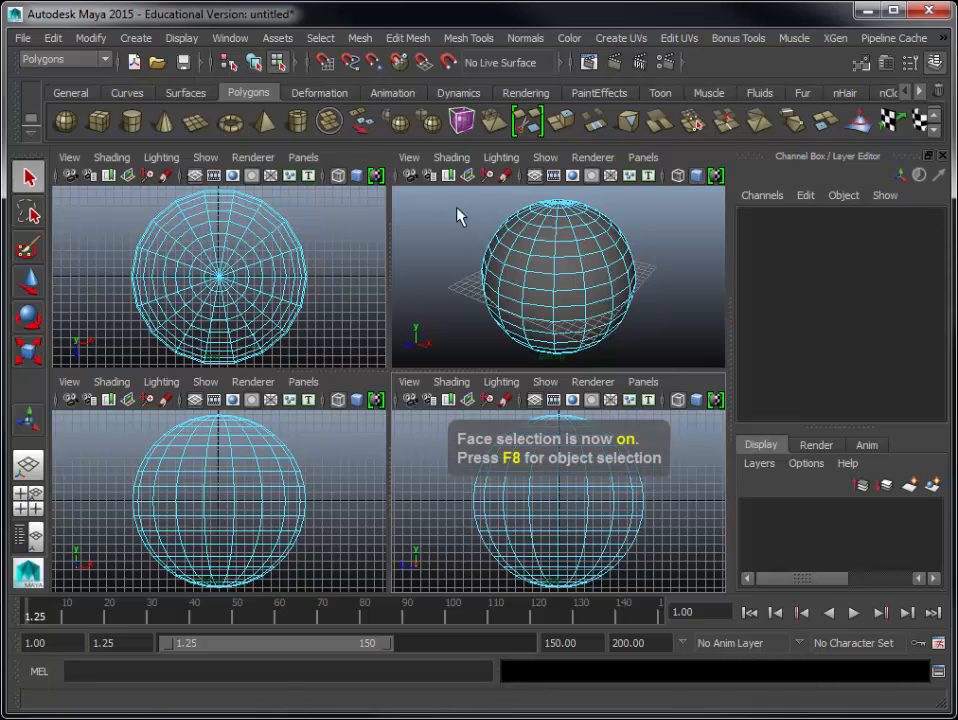
- Marquee-select a large area of faces in the perspective view, clear it, and marquee-select a smaller block near the sphere's centre
{"action": "left_click_drag", "start_coordinate": [503, 227], "coordinate": [603, 306]}
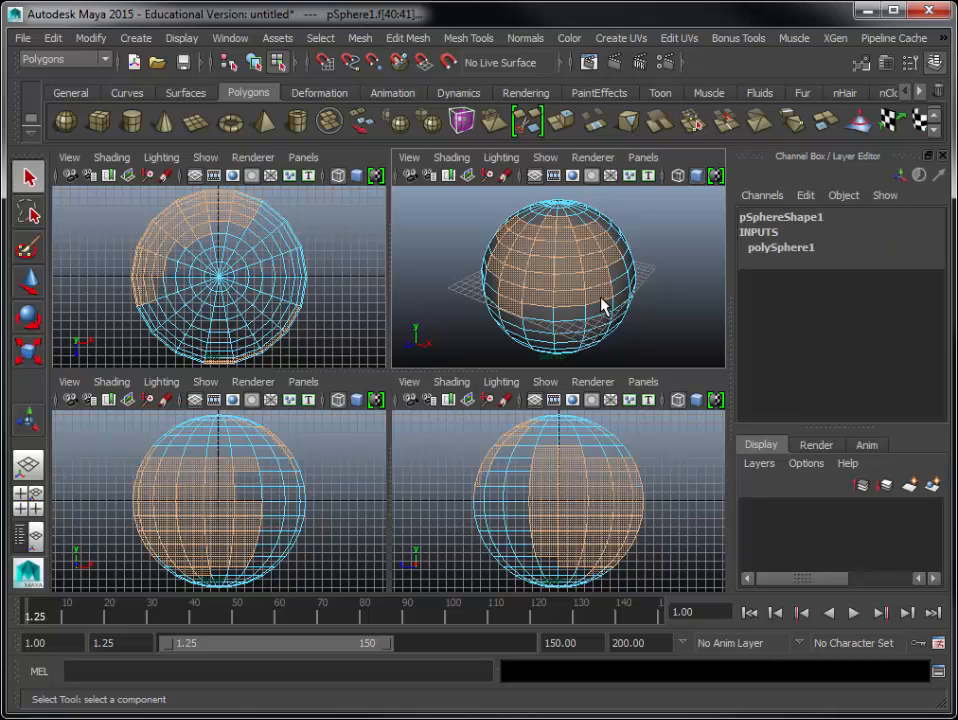
{"action": "left_click", "coordinate": [655, 332]}
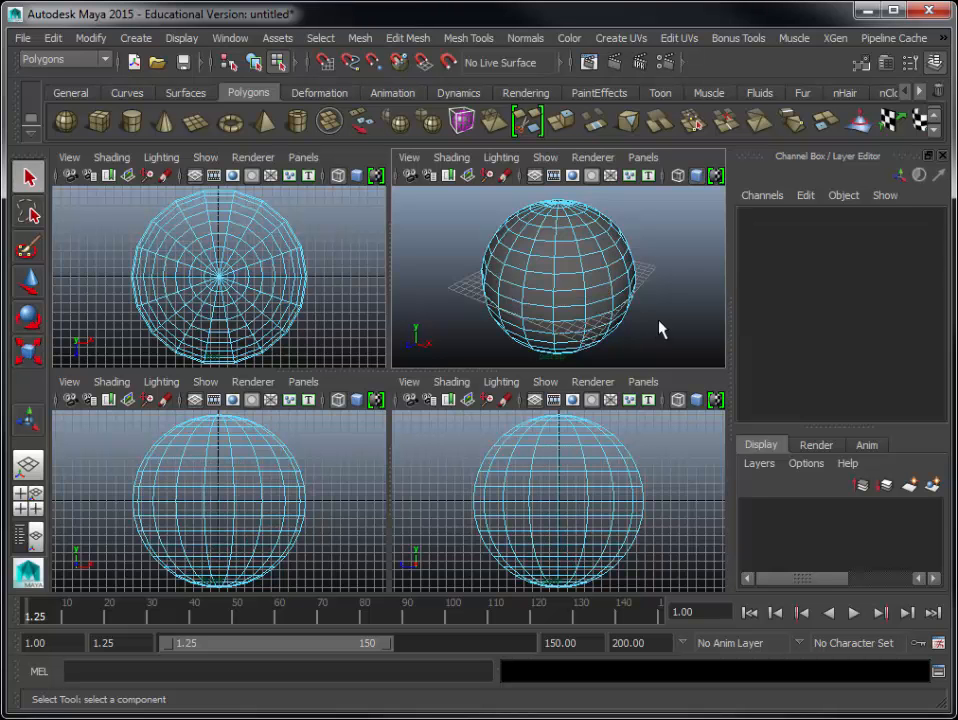
{"action": "left_click_drag", "start_coordinate": [537, 272], "coordinate": [576, 308]}
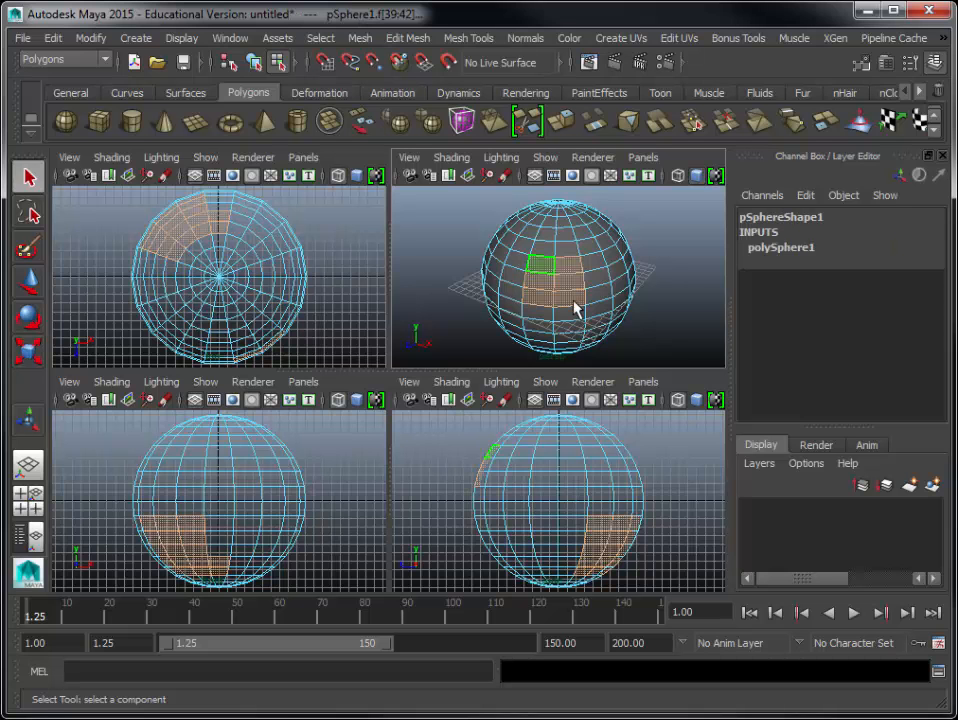
- Examine the selected faces on both sides of the sphere in the maximized perspective view, in wireframe and shaded display, and clear the selection
{"action": "key", "text": "4"}
{"action": "left_click_drag", "start_coordinate": [655, 313], "coordinate": [556, 310], "text": "alt"}
{"action": "key", "text": "space"}
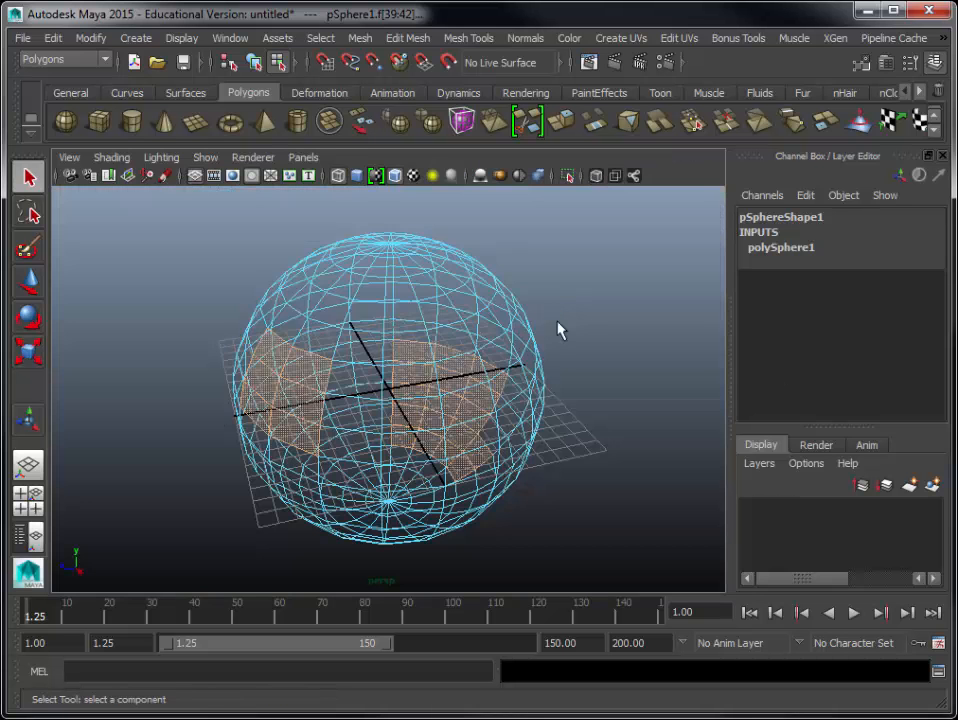
{"action": "left_click_drag", "start_coordinate": [475, 460], "coordinate": [573, 455], "text": "alt"}
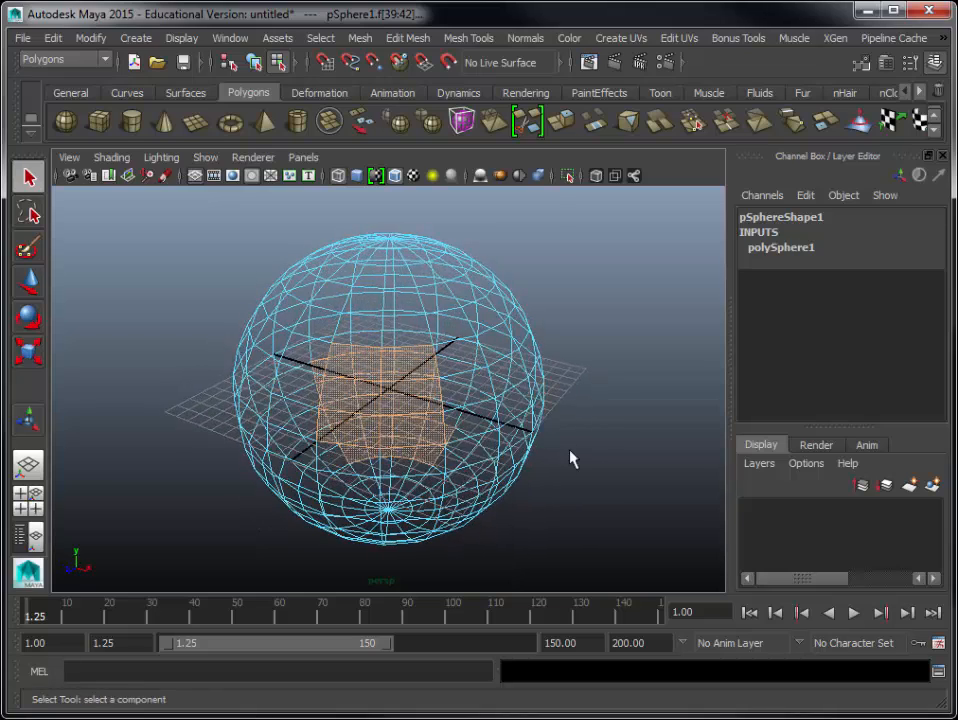
{"action": "key", "text": "5"}
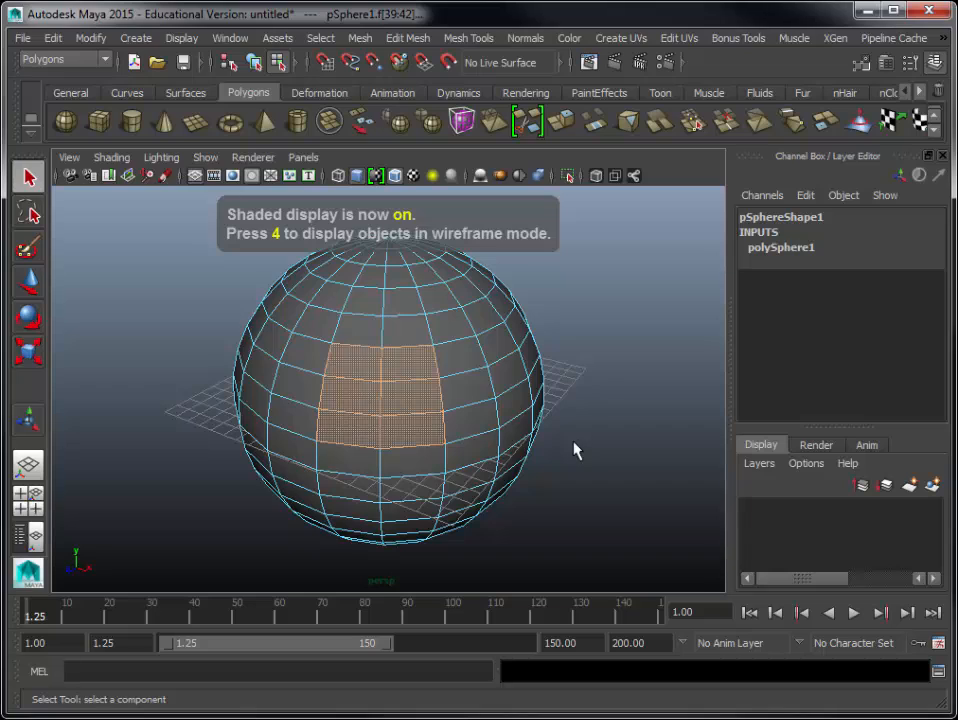
{"action": "mouse_move", "coordinate": [577, 434]}
{"action": "left_mouse_down", "text": "alt"}
{"action": "mouse_move", "coordinate": [449, 440]}
{"action": "mouse_move", "coordinate": [197, 387]}
{"action": "mouse_move", "coordinate": [526, 421]}
{"action": "mouse_move", "coordinate": [588, 435]}
{"action": "mouse_move", "coordinate": [586, 443]}
{"action": "left_mouse_up", "text": "alt"}
{"action": "left_click", "coordinate": [586, 453]}
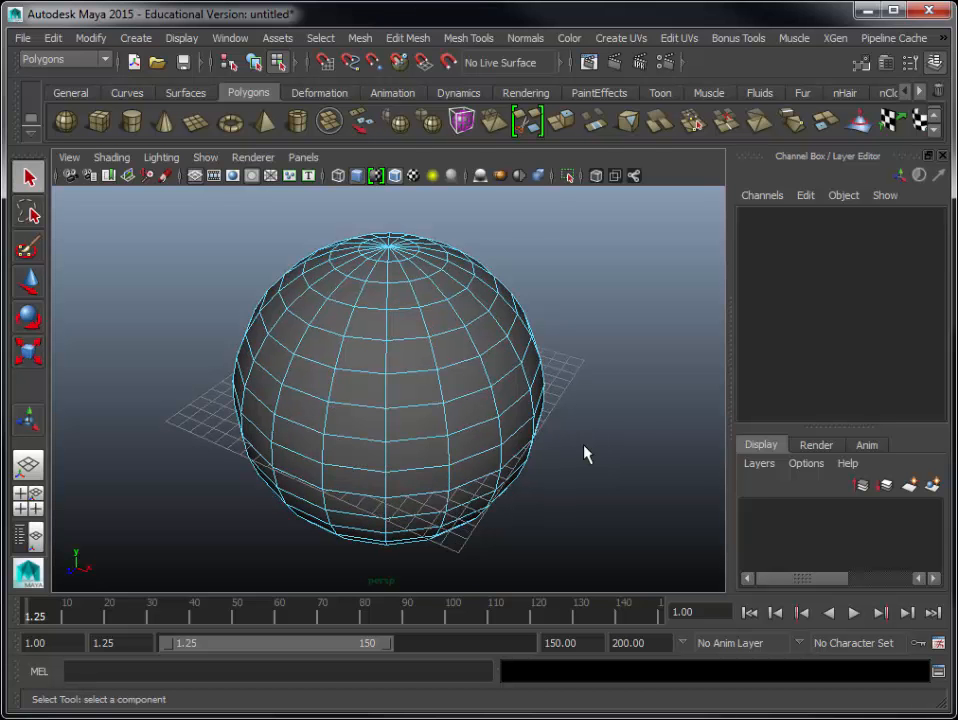
- Set the perspective view to wireframe display and show the side view maximized in wireframe
{"action": "key", "text": "4"}
{"action": "key", "text": "space"}
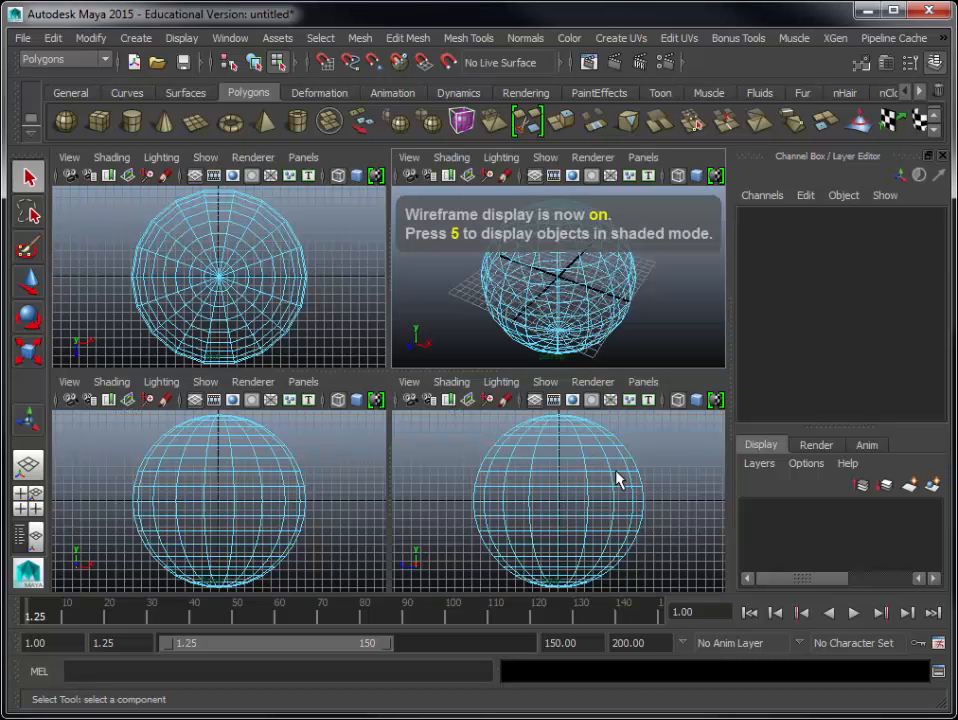
{"action": "key", "text": "5"}
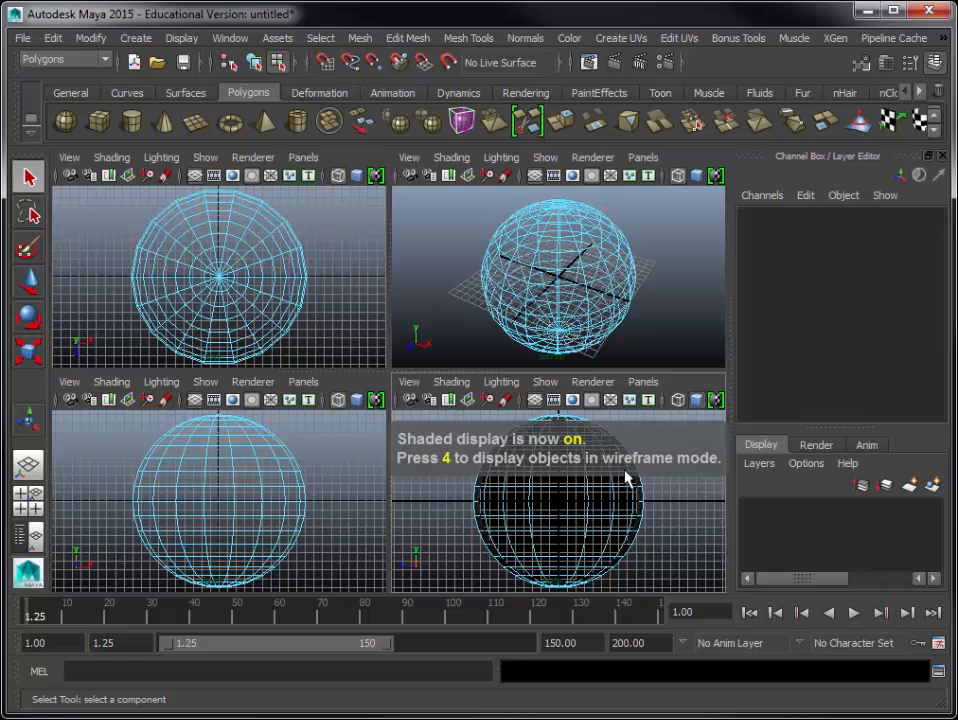
{"action": "key", "text": "4"}
{"action": "key", "text": "space"}
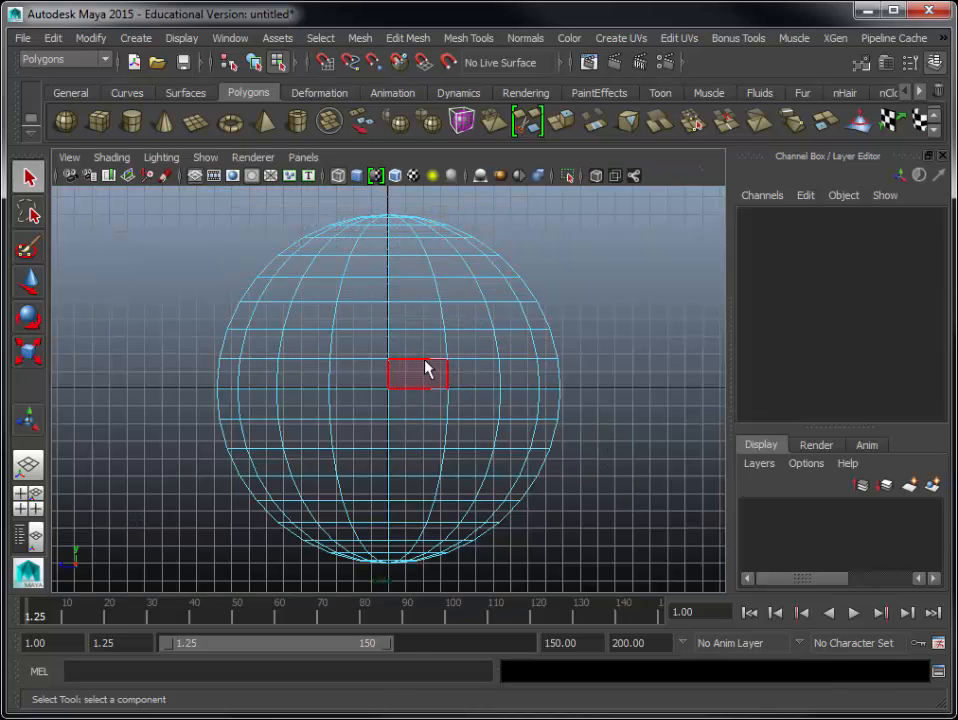
- Choose Face component mode again and marquee-select the upper half of the sphere's faces in the side view
{"action": "right_click", "coordinate": [384, 330]}
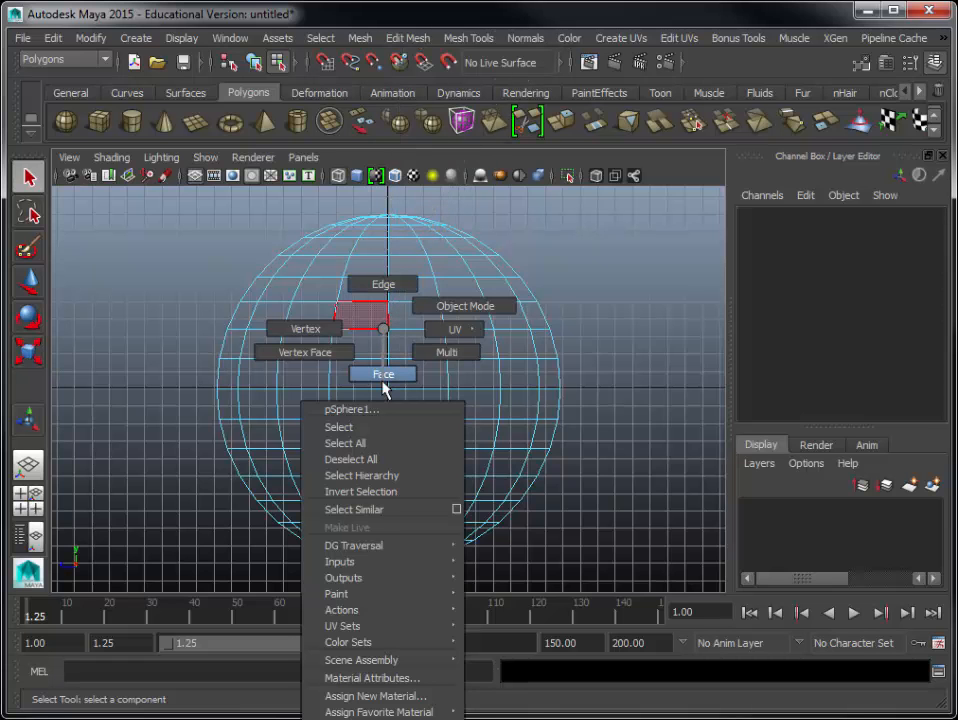
{"action": "right_click_drag", "start_coordinate": [383, 388], "coordinate": [383, 390]}
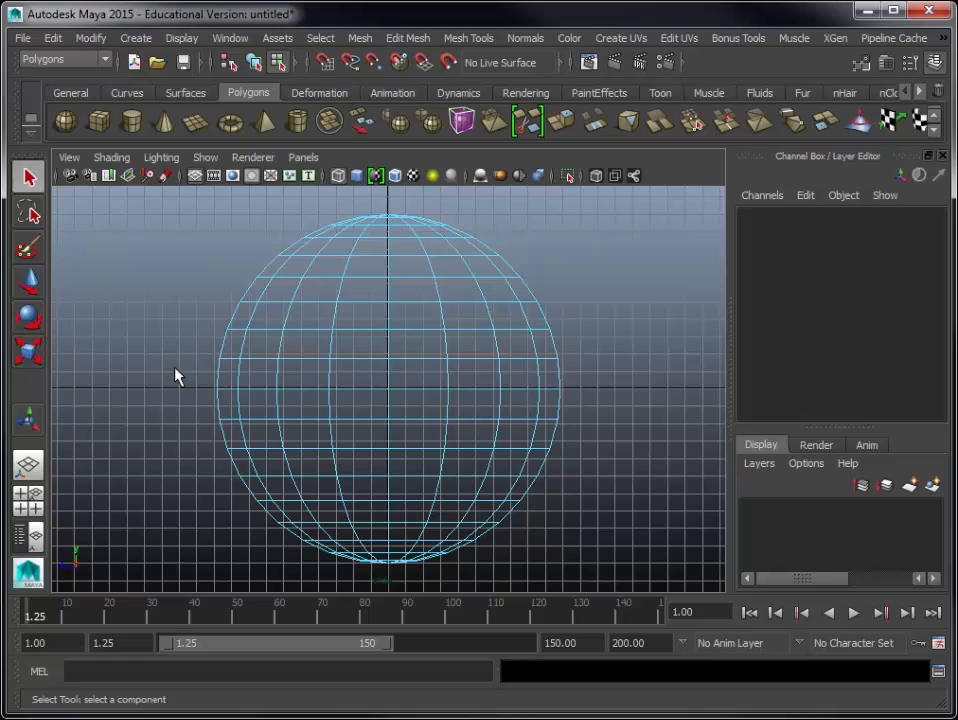
{"action": "left_click_drag", "start_coordinate": [175, 370], "coordinate": [657, 206]}
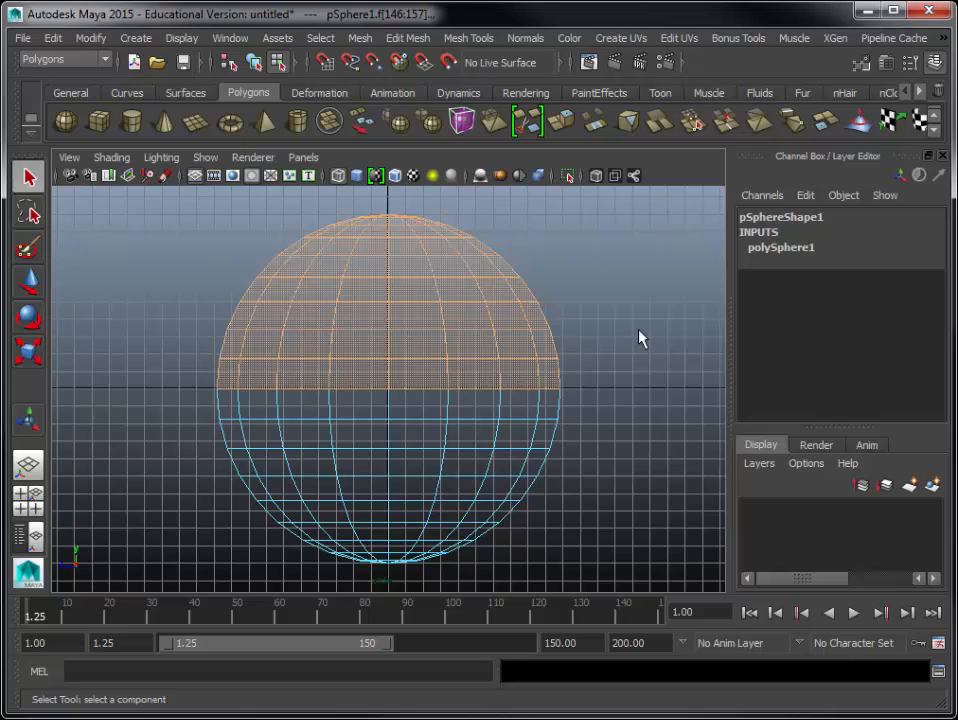
- Compare the upper-half face selection across the four-view layout and the maximized perspective view, and clear the selection
{"action": "key", "text": "space"}
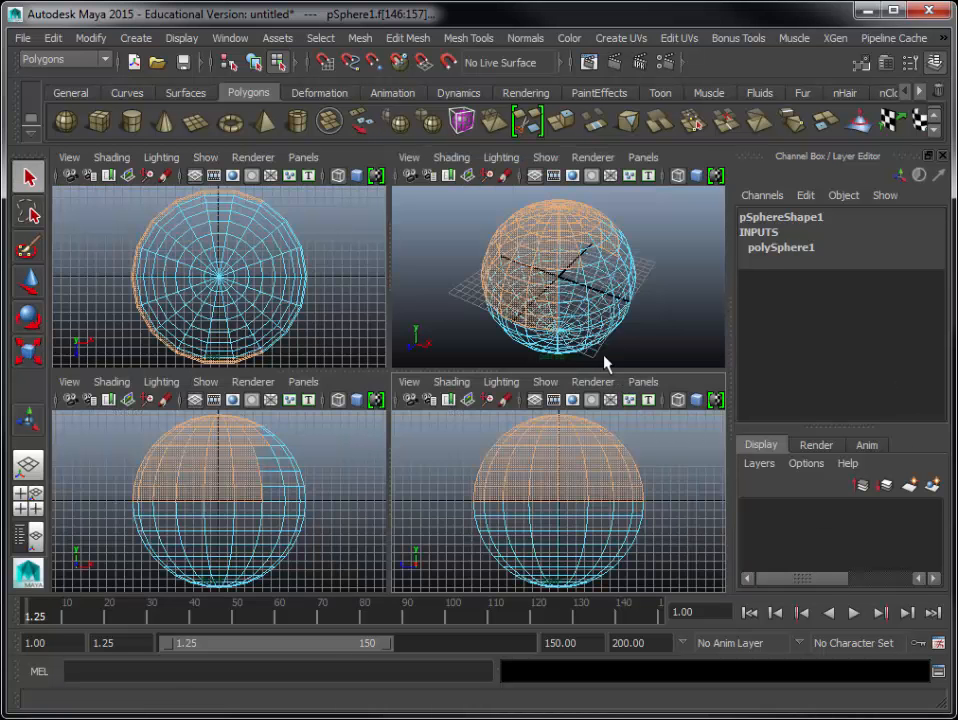
{"action": "key", "text": "space"}
{"action": "key", "text": "space"}
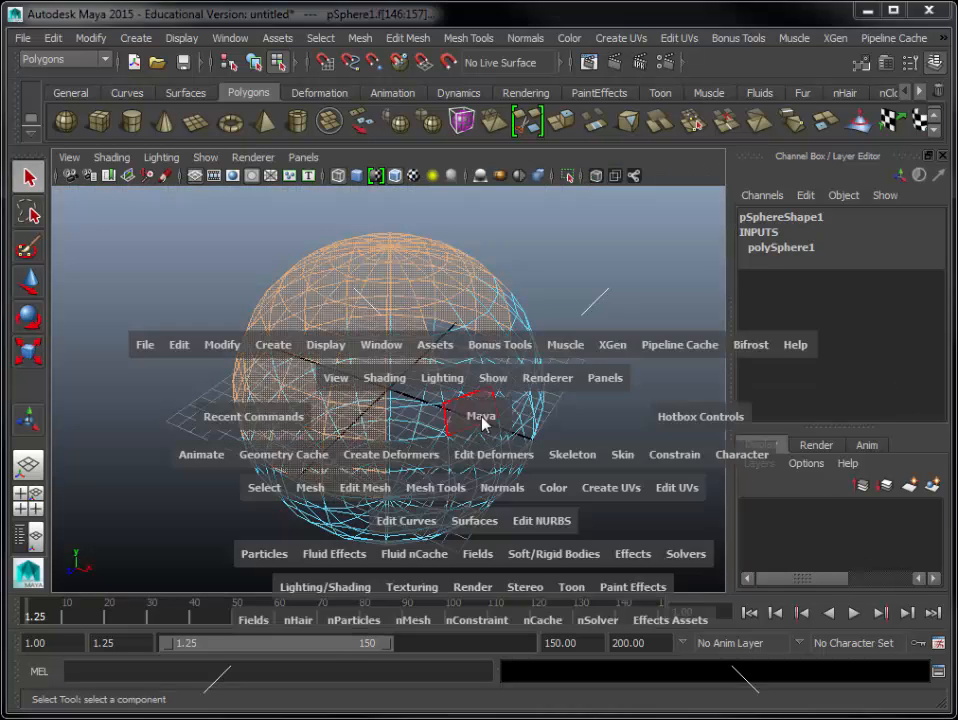
{"action": "key", "text": "space"}
{"action": "key", "text": "space"}
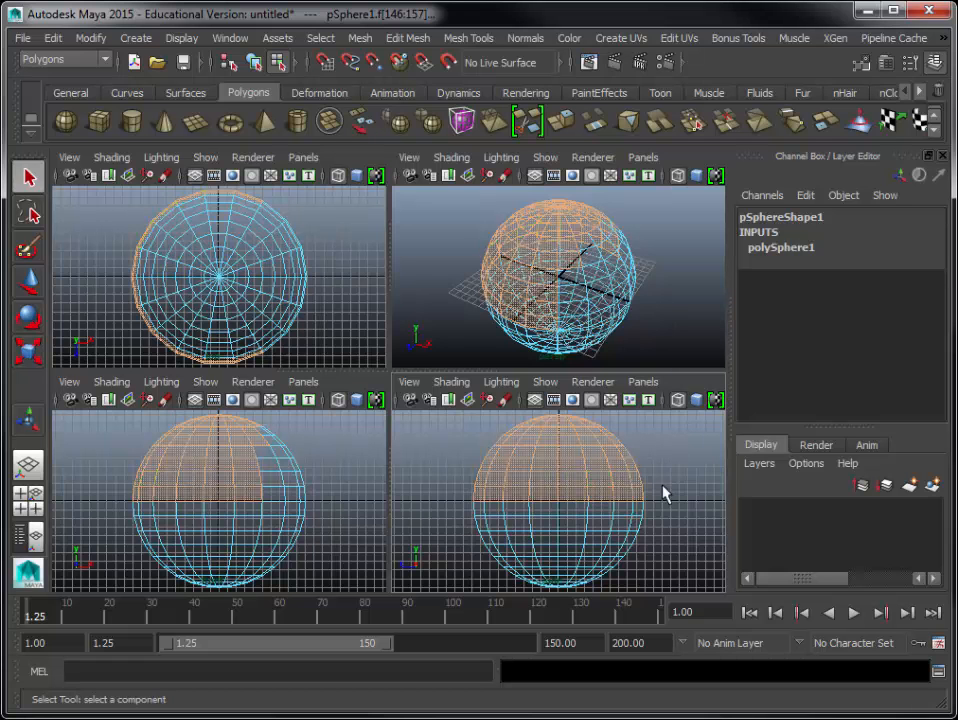
{"action": "left_click", "coordinate": [686, 494]}
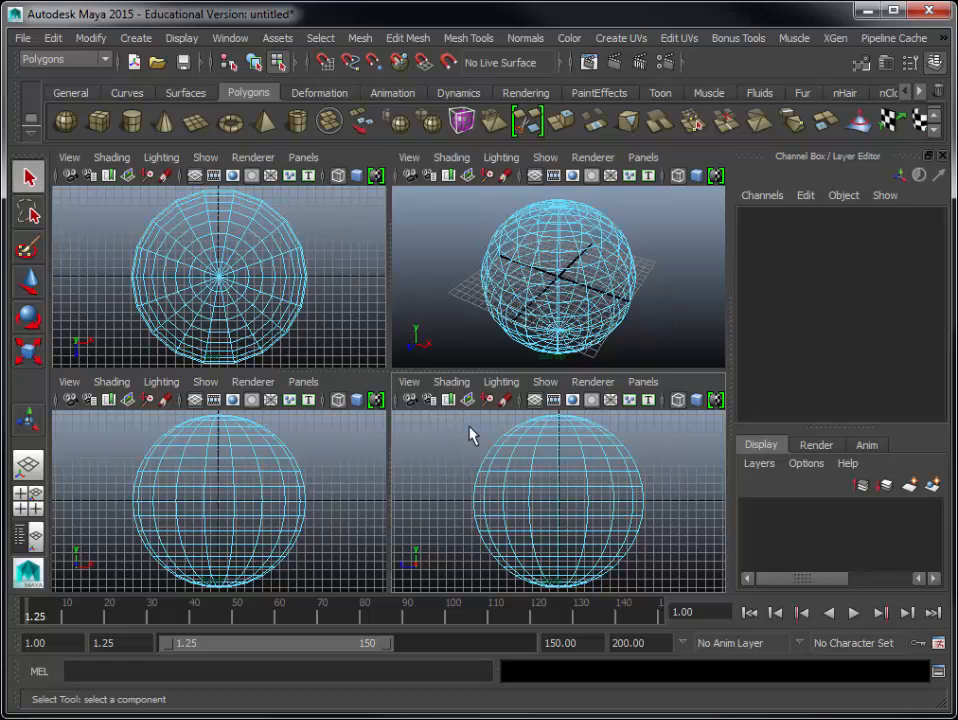
- Try several marquee selections in the side view, finishing with the rows of faces in the sphere's upper part selected
{"action": "left_click_drag", "start_coordinate": [485, 440], "coordinate": [614, 494]}
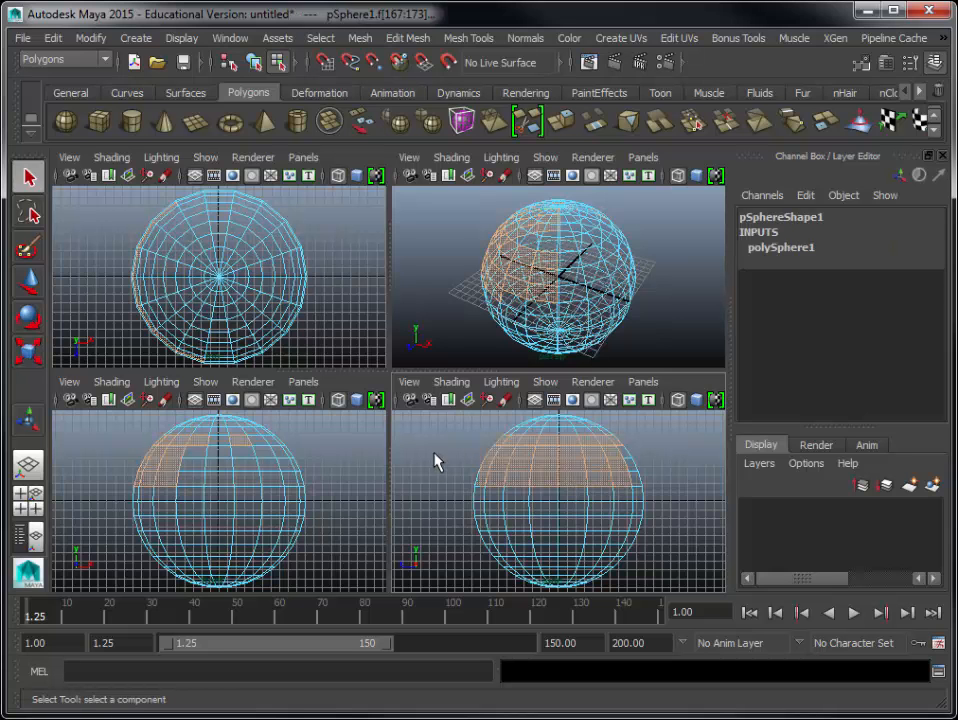
{"action": "left_click", "coordinate": [447, 463]}
{"action": "left_click_drag", "start_coordinate": [456, 486], "coordinate": [703, 414]}
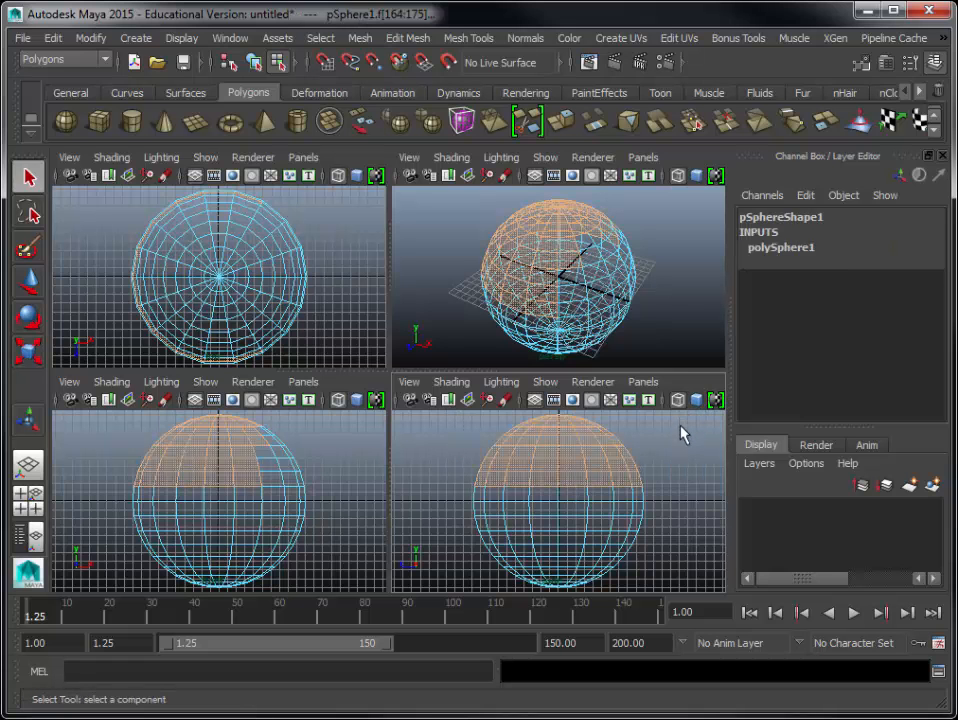
{"action": "left_click", "coordinate": [682, 442]}
{"action": "left_click_drag", "start_coordinate": [679, 477], "coordinate": [434, 418]}
- Maximize the perspective view and set it to shaded display to inspect the selected upper faces
{"action": "key", "text": "space"}
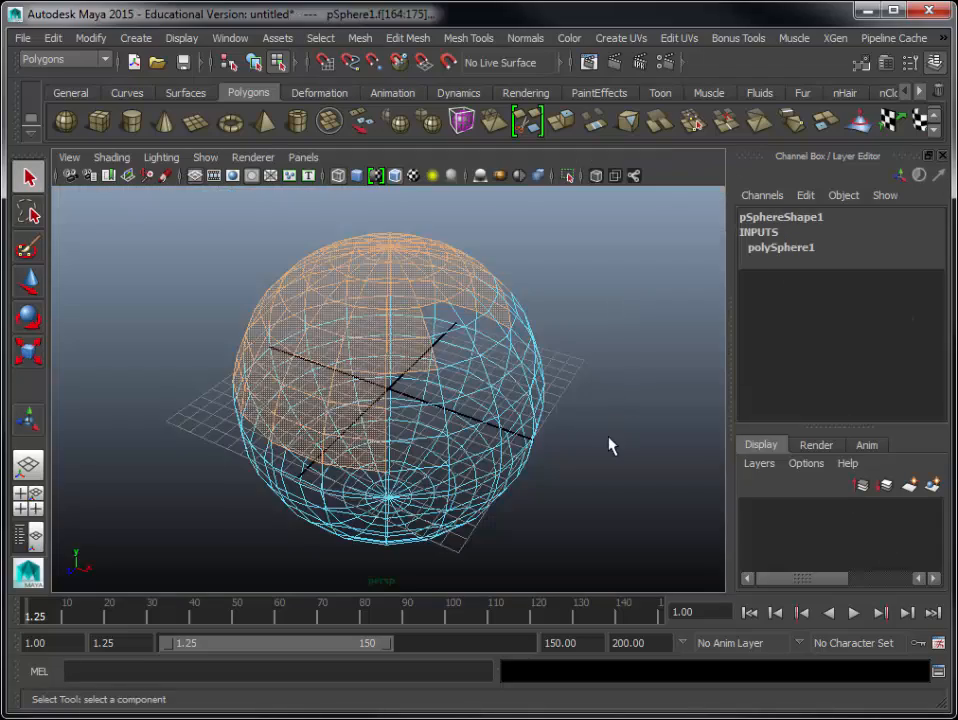
{"action": "left_click_drag", "start_coordinate": [609, 430], "coordinate": [495, 410], "text": "alt"}
{"action": "key", "text": "5"}
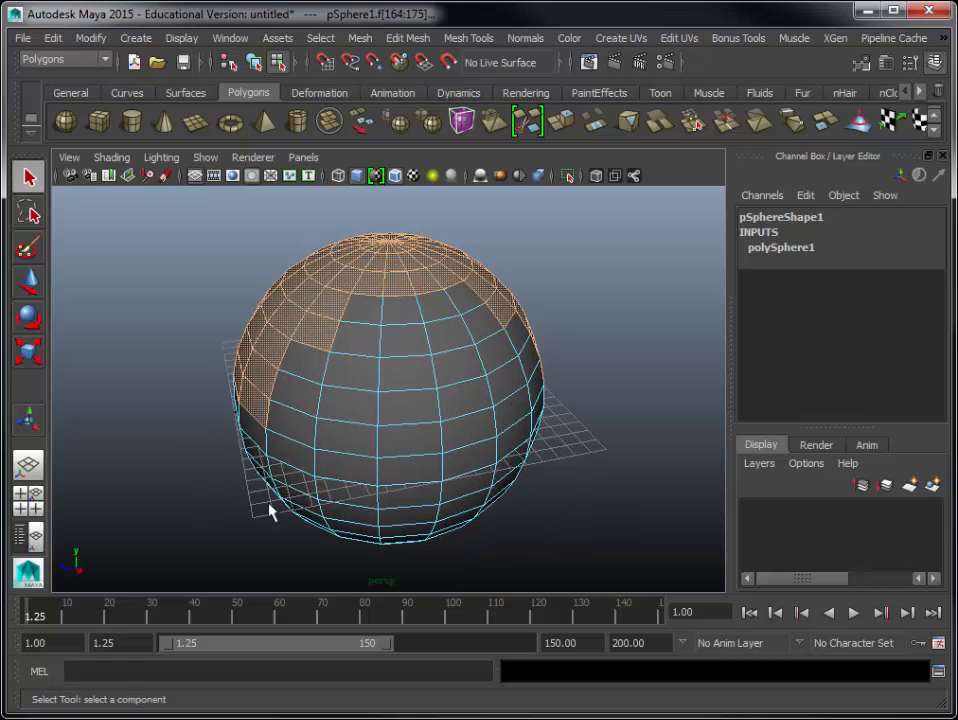
- Clear the face selection and marquee-select the faces of the sphere's top cap in the maximized side view
{"action": "left_click", "coordinate": [187, 517]}
{"action": "left_click_drag", "start_coordinate": [187, 517], "coordinate": [366, 473], "text": "alt"}
{"action": "key", "text": "space"}
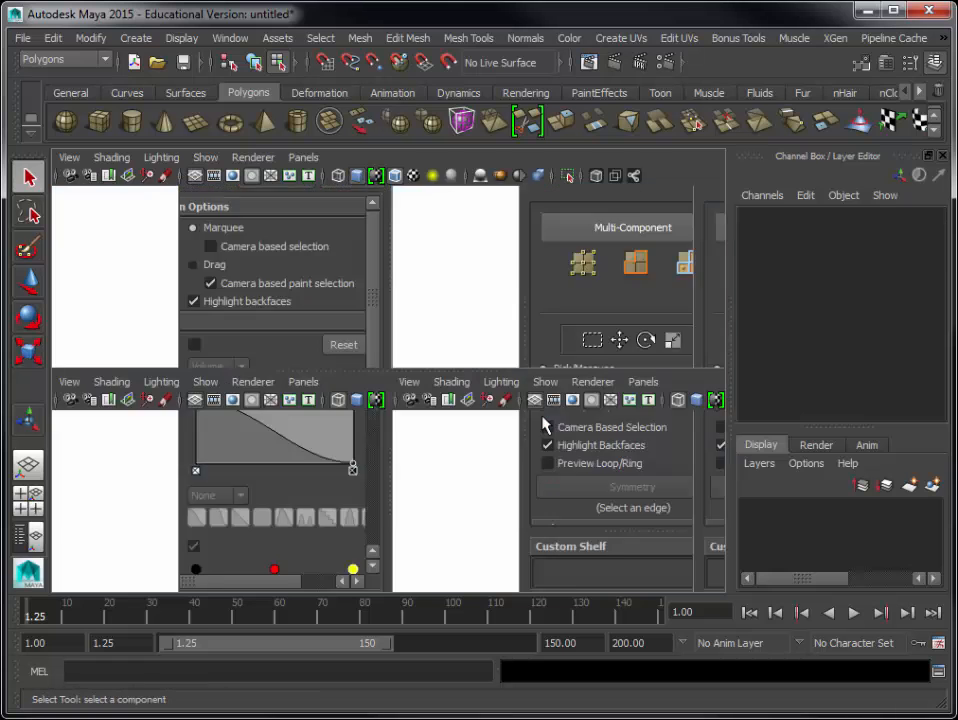
{"action": "key", "text": "space"}
{"action": "left_click", "coordinate": [66, 158]}
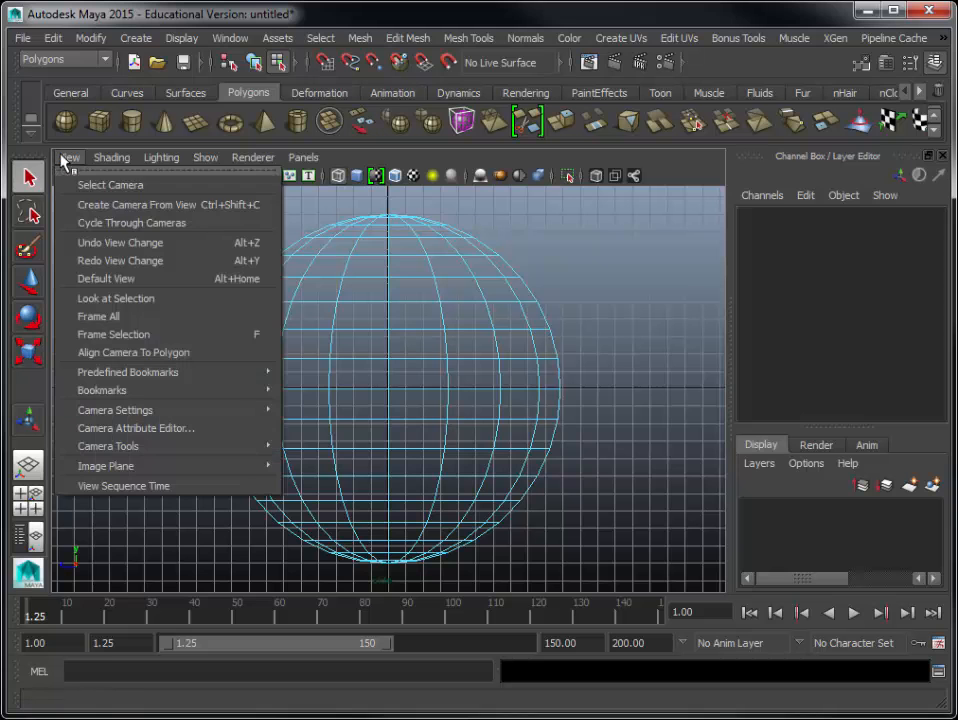
{"action": "left_click", "coordinate": [330, 204]}
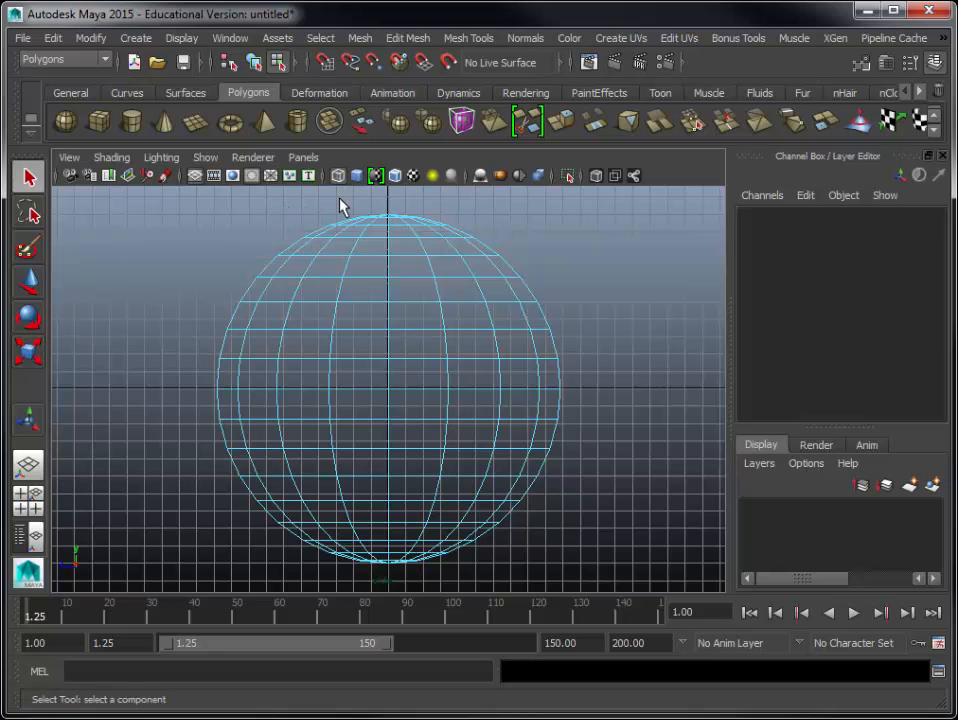
{"action": "left_click_drag", "start_coordinate": [328, 207], "coordinate": [457, 230]}
- Examine the top-cap face selection in the perspective view and four-view layout, from the side and from above
{"action": "key", "text": "space"}
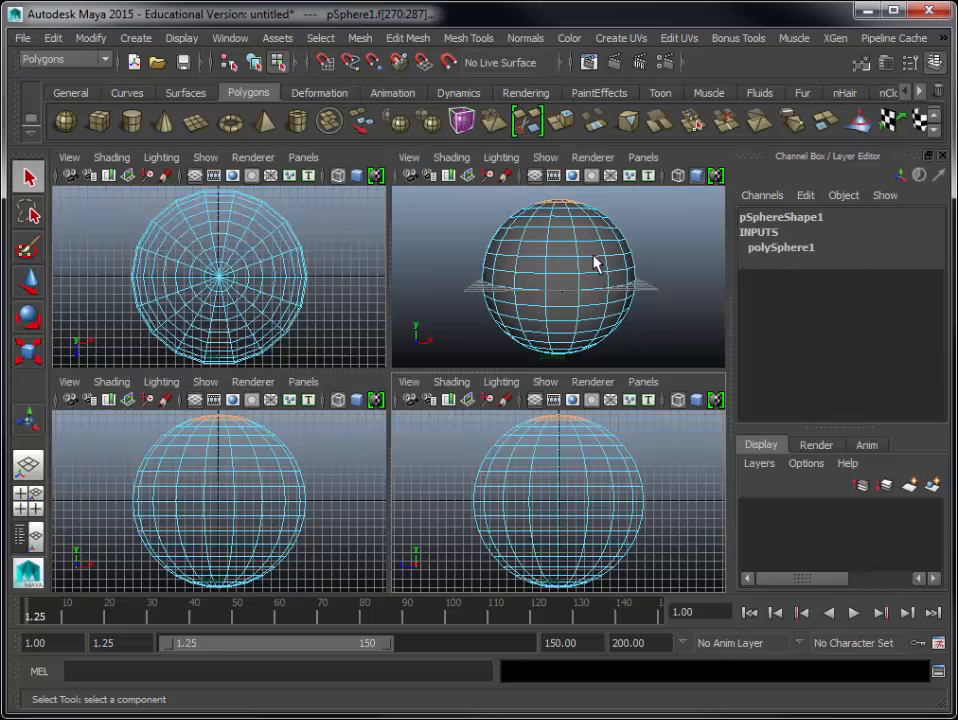
{"action": "key", "text": "space"}
{"action": "left_click_drag", "start_coordinate": [594, 301], "coordinate": [559, 309], "text": "alt"}
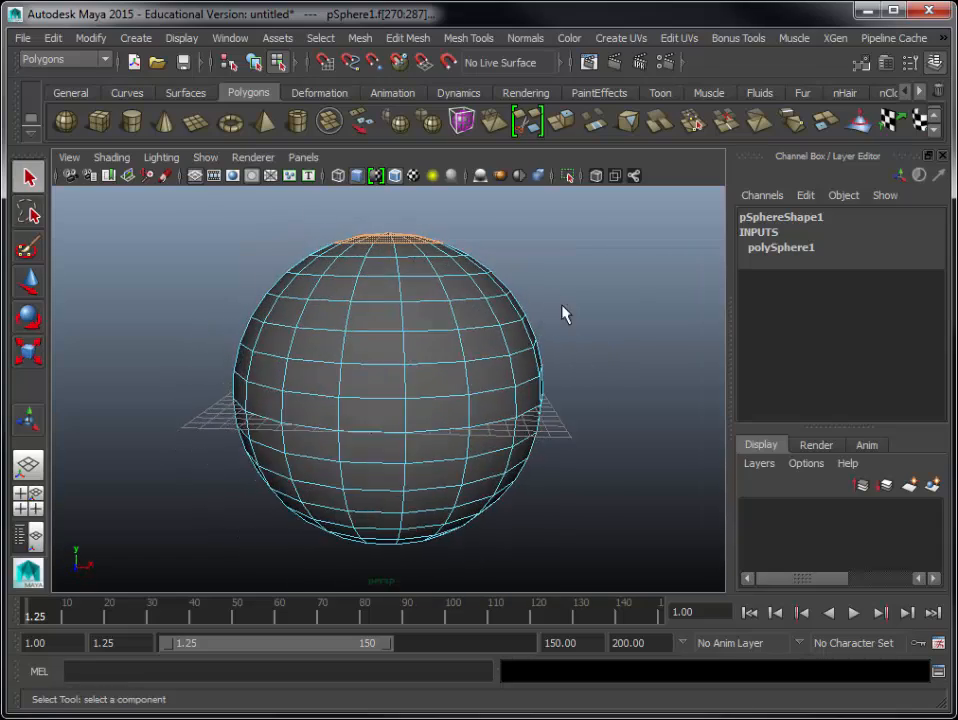
{"action": "left_click", "coordinate": [478, 245]}
{"action": "left_click_drag", "start_coordinate": [346, 228], "coordinate": [546, 258]}
{"action": "key", "text": "space"}
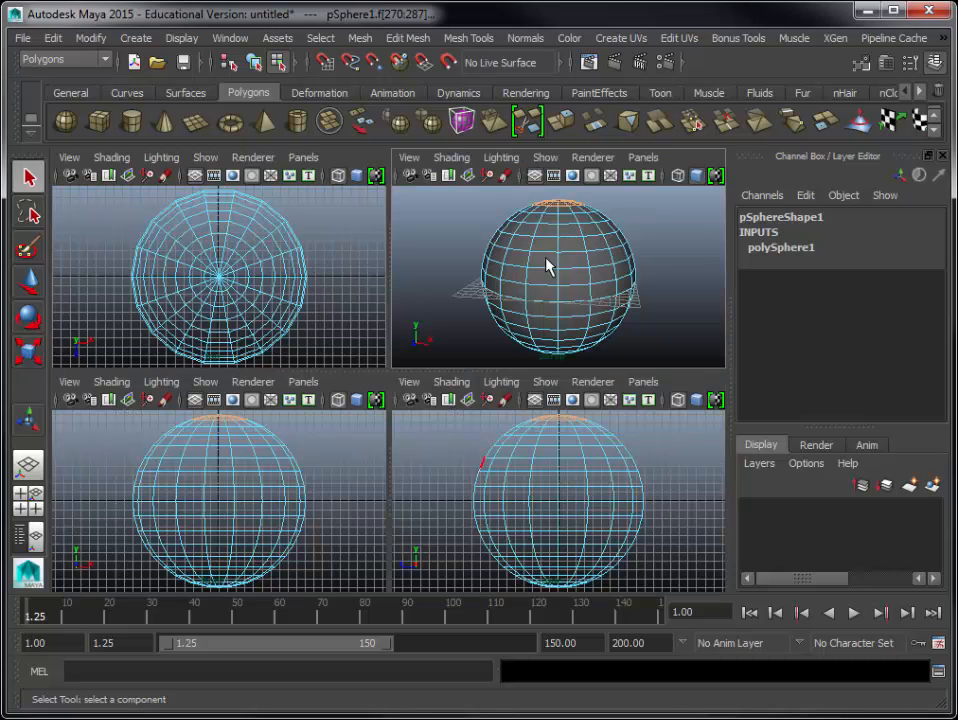
{"action": "left_click_drag", "start_coordinate": [622, 295], "coordinate": [590, 287], "text": "alt"}
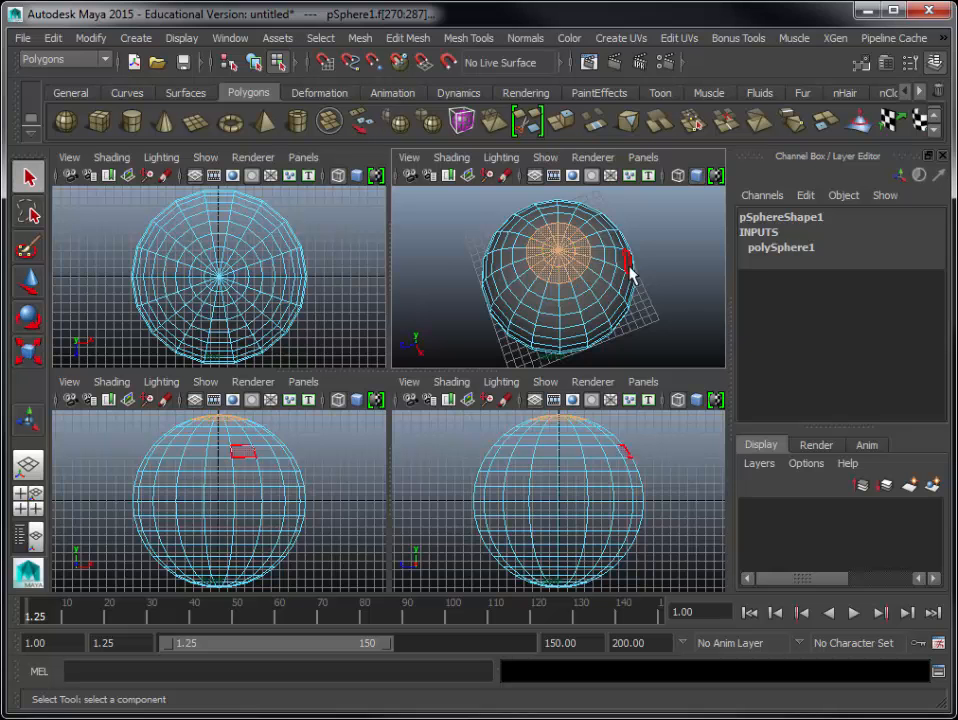
{"action": "key", "text": "space"}
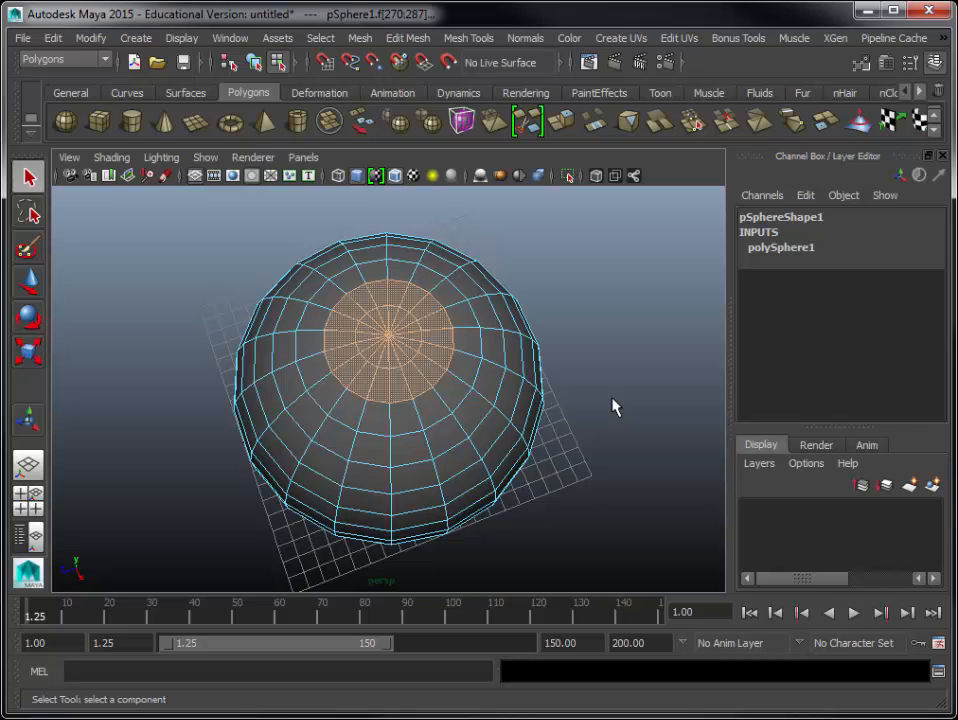
- Grow the face selection row by row from the top cap toward the sphere's equator, then clear the selection
{"action": "key", "text": "shift+period"}
{"action": "key", "text": "shift+period"}
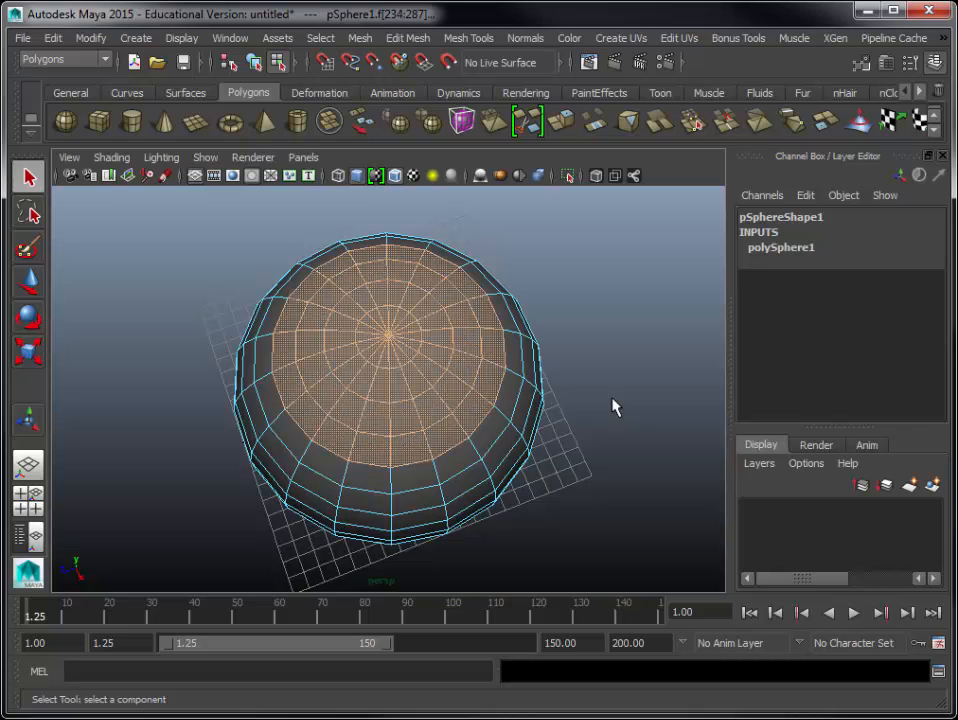
{"action": "left_click_drag", "start_coordinate": [541, 460], "coordinate": [579, 359], "text": "alt"}
{"action": "key", "text": "shift+period"}
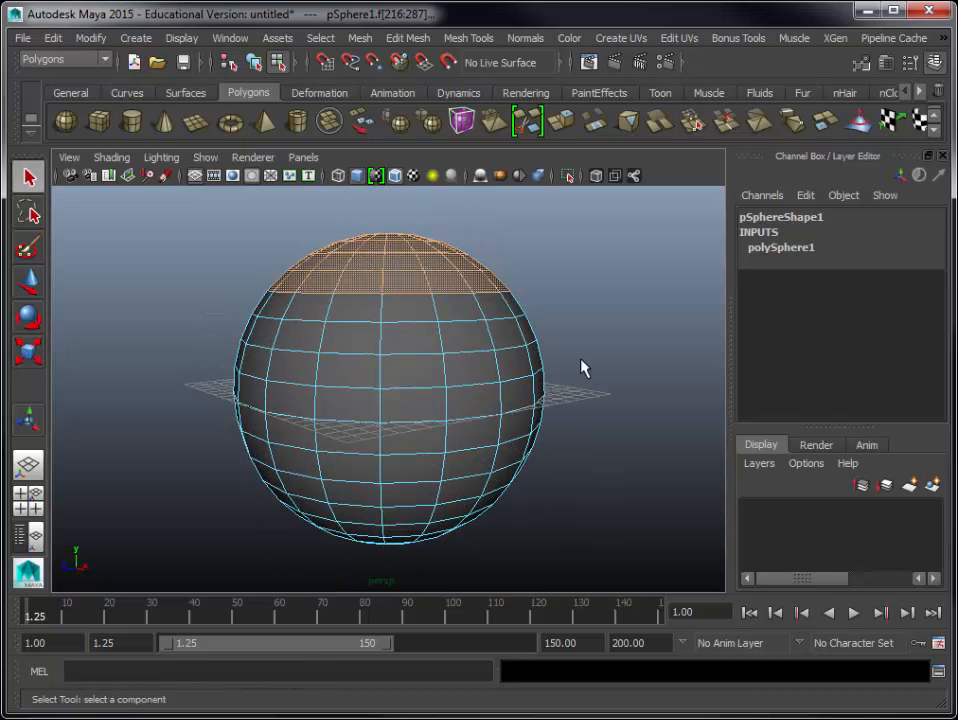
{"action": "key", "text": "shift+period"}
{"action": "key", "text": "shift+period"}
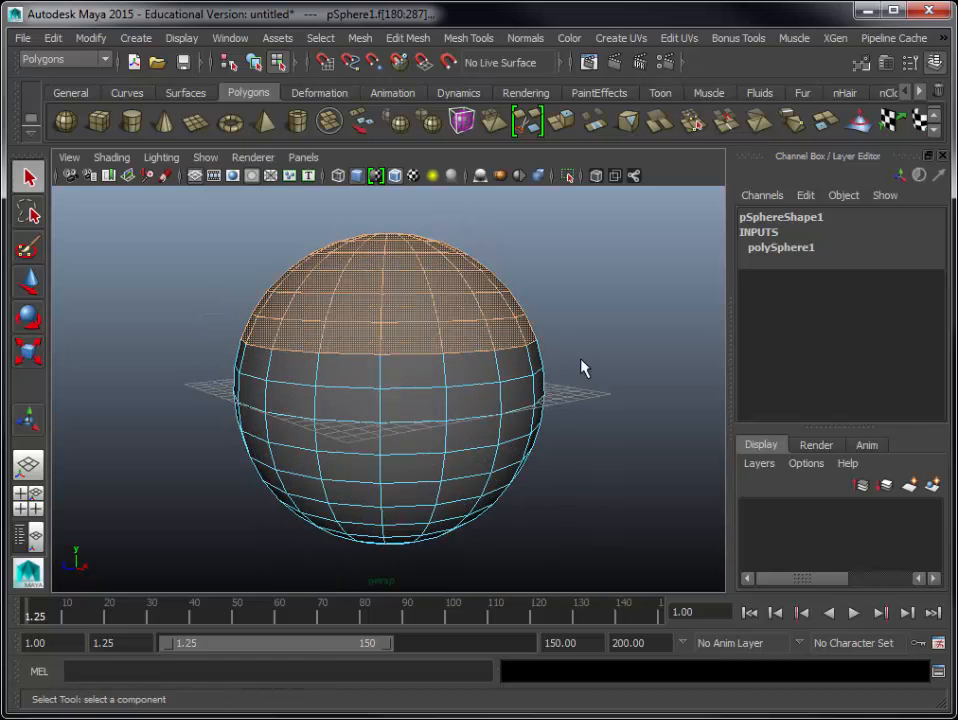
{"action": "key", "text": "shift+period"}
{"action": "key", "text": "shift+period"}
{"action": "left_click_drag", "start_coordinate": [620, 470], "coordinate": [588, 469], "text": "alt"}
{"action": "left_click", "coordinate": [575, 425]}
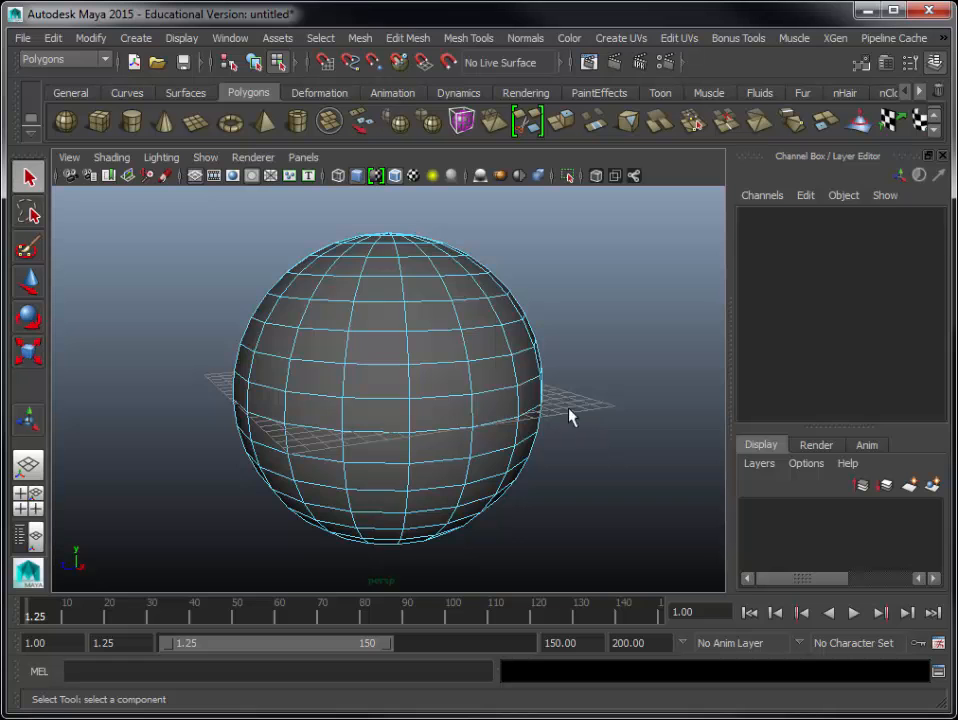
- Marquee-select the sphere's top faces in the perspective view, then toggle the upper faces with a wider marquee from another angle
{"action": "left_click_drag", "start_coordinate": [333, 223], "coordinate": [357, 236]}
{"action": "left_click_drag", "start_coordinate": [446, 281], "coordinate": [448, 283]}
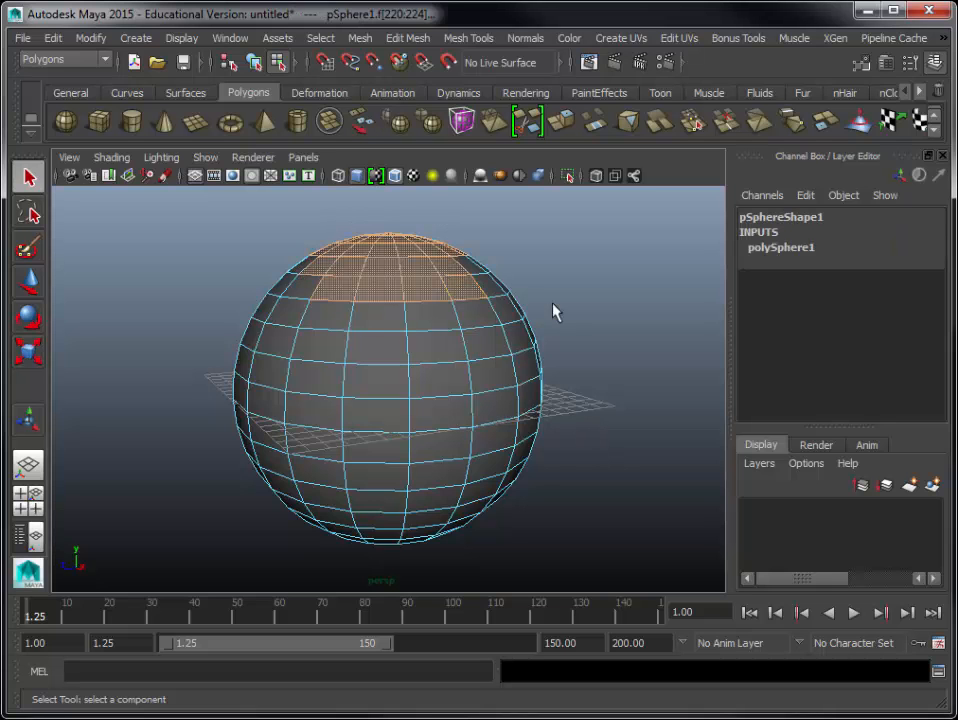
{"action": "left_click_drag", "start_coordinate": [616, 299], "coordinate": [476, 297], "text": "alt"}
{"action": "left_click_drag", "start_coordinate": [250, 222], "coordinate": [541, 304]}
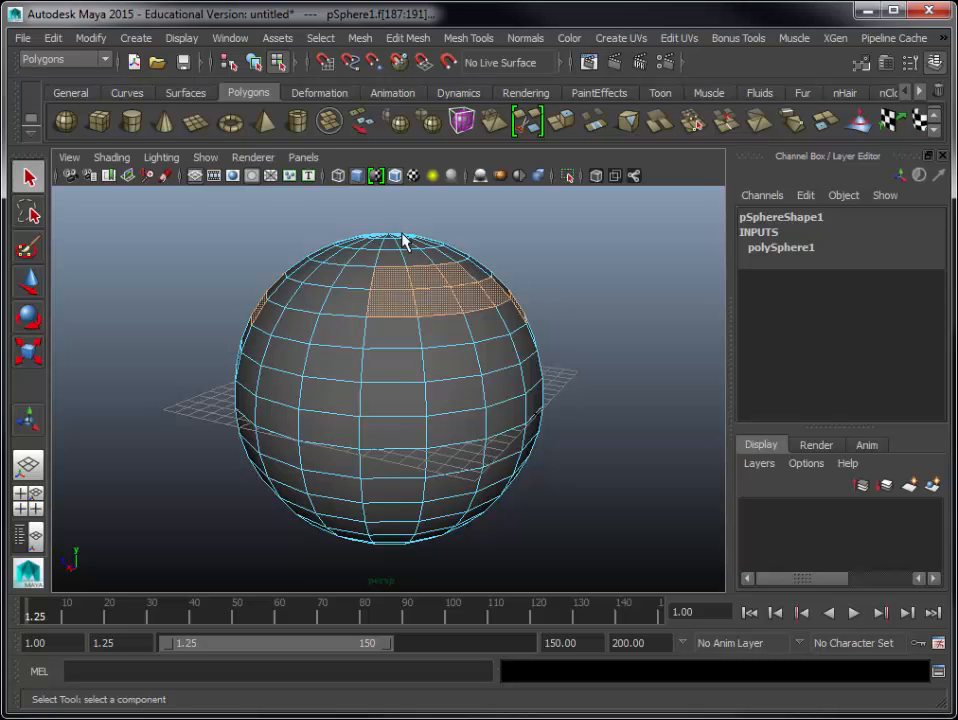
- Add the top-cap faces and the unselected faces of the upper front rows to the selection with marquees
{"action": "left_click_drag", "start_coordinate": [310, 230], "coordinate": [392, 266], "text": "alt"}
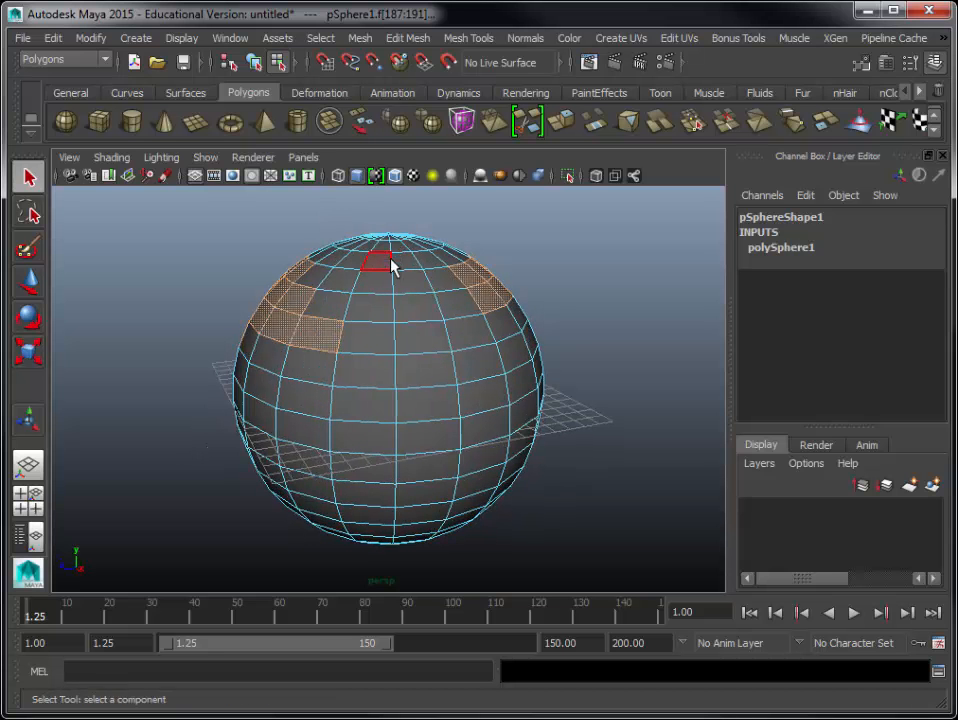
{"action": "left_click_drag", "start_coordinate": [331, 222], "coordinate": [481, 310], "text": "shift"}
{"action": "left_click_drag", "start_coordinate": [340, 302], "coordinate": [393, 322], "text": "shift"}
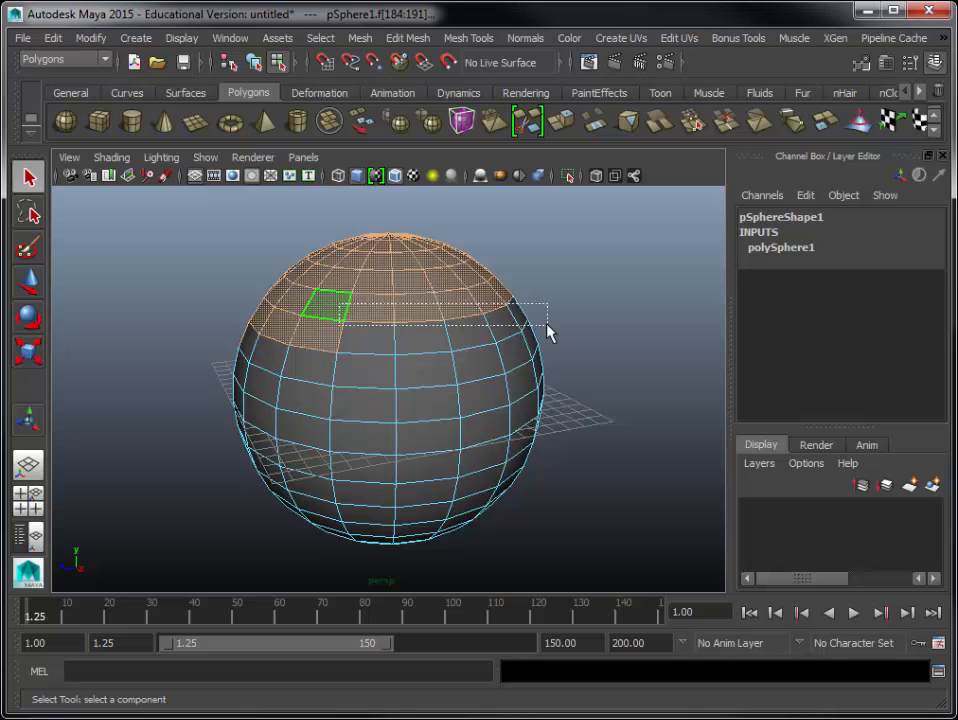
{"action": "left_click_drag", "start_coordinate": [549, 333], "coordinate": [549, 333], "text": "shift"}
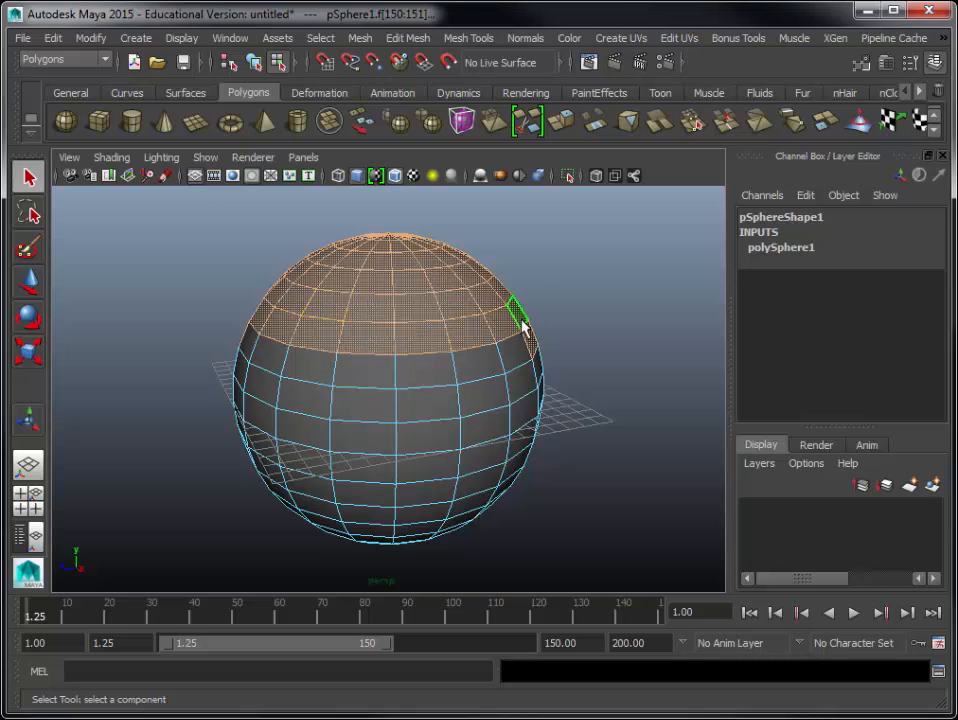
- Add the front faces of the next rows down toward the equator to the selection
{"action": "left_click", "coordinate": [475, 360], "text": "shift"}
{"action": "left_click", "coordinate": [435, 368], "text": "shift"}
{"action": "left_click", "coordinate": [370, 370], "text": "shift"}
{"action": "left_click", "coordinate": [321, 369], "text": "shift"}
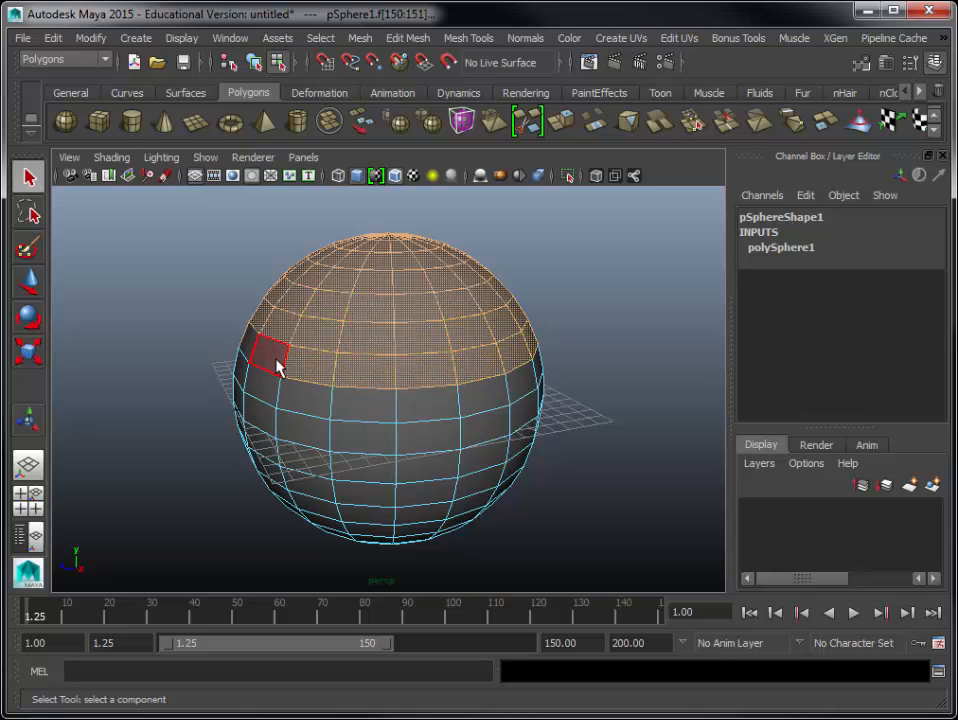
{"action": "left_click", "coordinate": [276, 362], "text": "shift"}
{"action": "left_click", "coordinate": [243, 368], "text": "shift"}
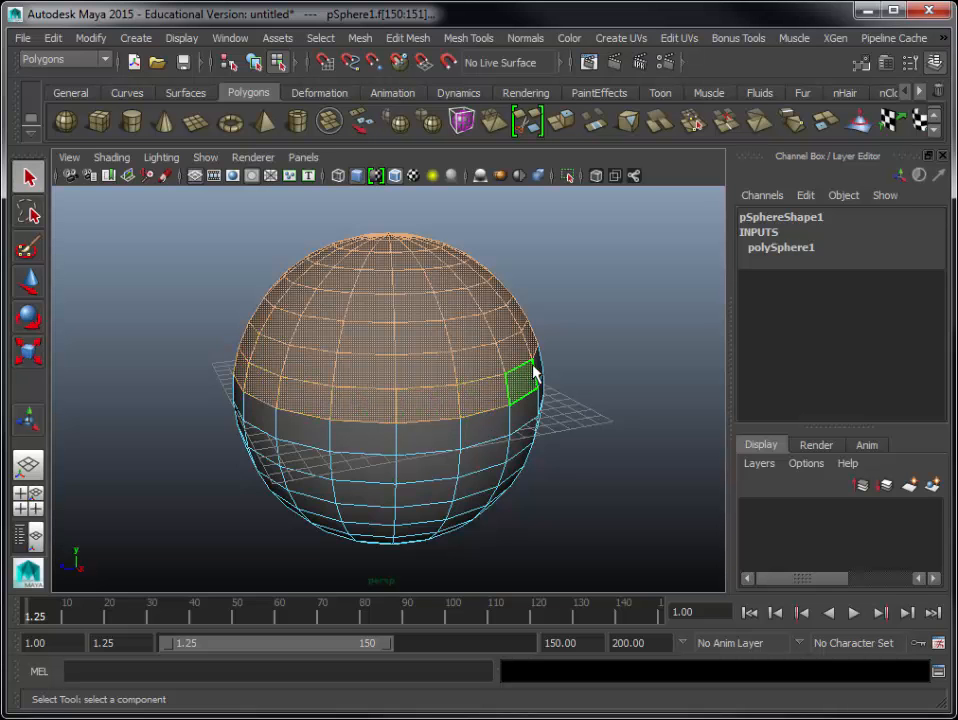
- Extend the selection down to the equator by adding the missing faces on another side of the sphere
{"action": "left_click_drag", "start_coordinate": [590, 383], "coordinate": [325, 363], "text": "alt"}
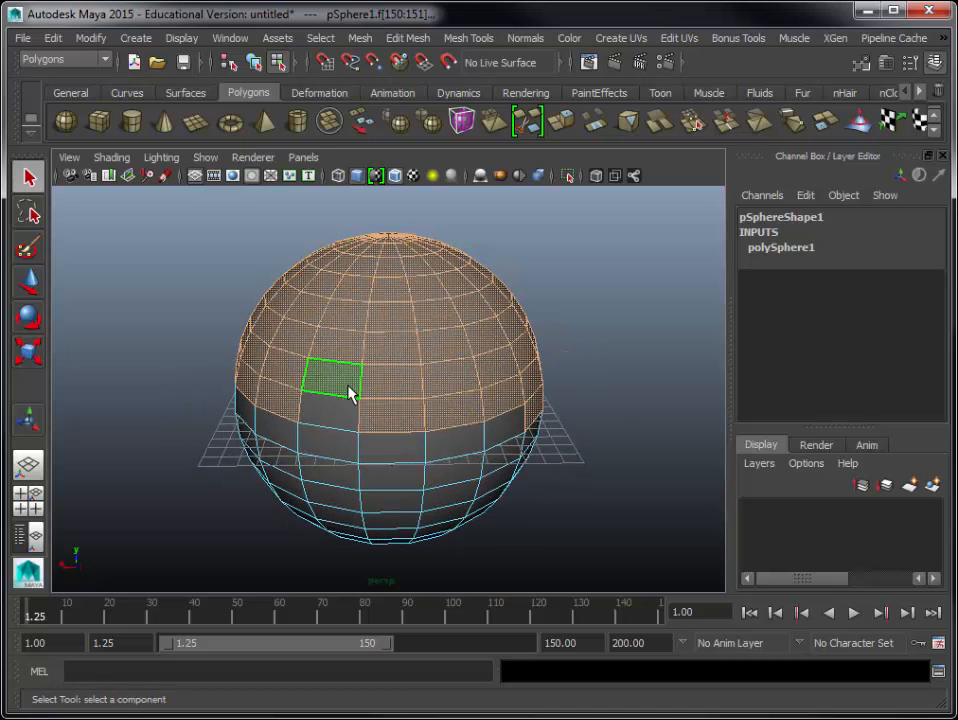
{"action": "left_click", "coordinate": [347, 417], "text": "shift"}
{"action": "left_click", "coordinate": [353, 443], "text": "shift"}
{"action": "left_click", "coordinate": [401, 445], "text": "shift"}
{"action": "left_click", "coordinate": [464, 437], "text": "shift"}
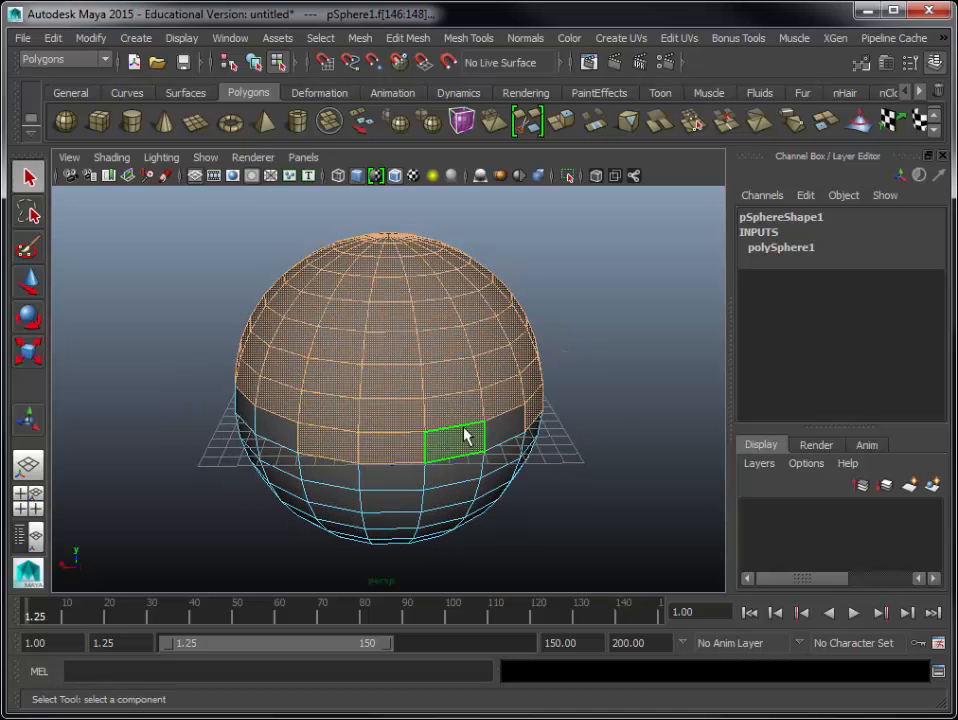
{"action": "left_click", "coordinate": [496, 427], "text": "shift"}
{"action": "left_click", "coordinate": [279, 438], "text": "shift"}
{"action": "left_click", "coordinate": [248, 415], "text": "shift"}
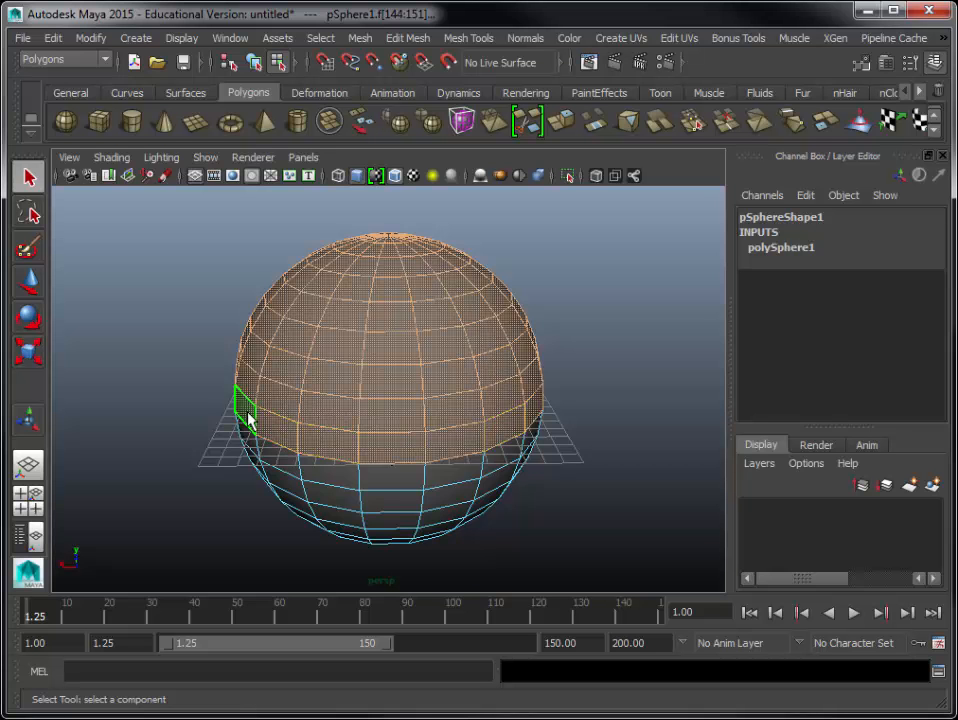
- Add the unselected faces of the row just above the equator on the sphere's next side
{"action": "left_click_drag", "start_coordinate": [275, 452], "coordinate": [557, 434], "text": "alt"}
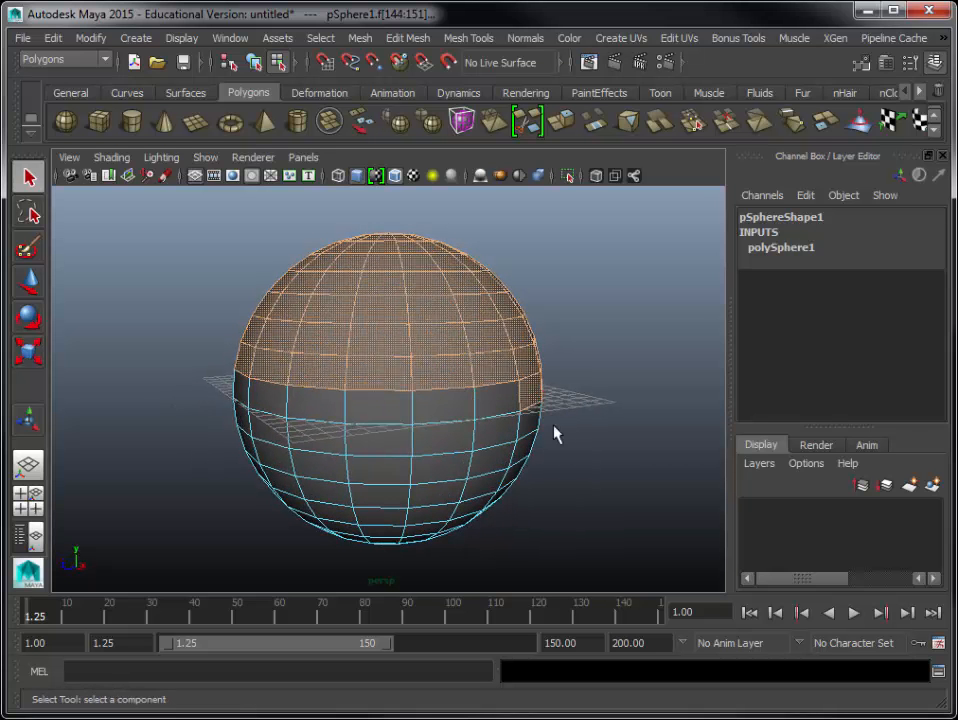
{"action": "left_click_drag", "start_coordinate": [475, 385], "coordinate": [406, 425]}
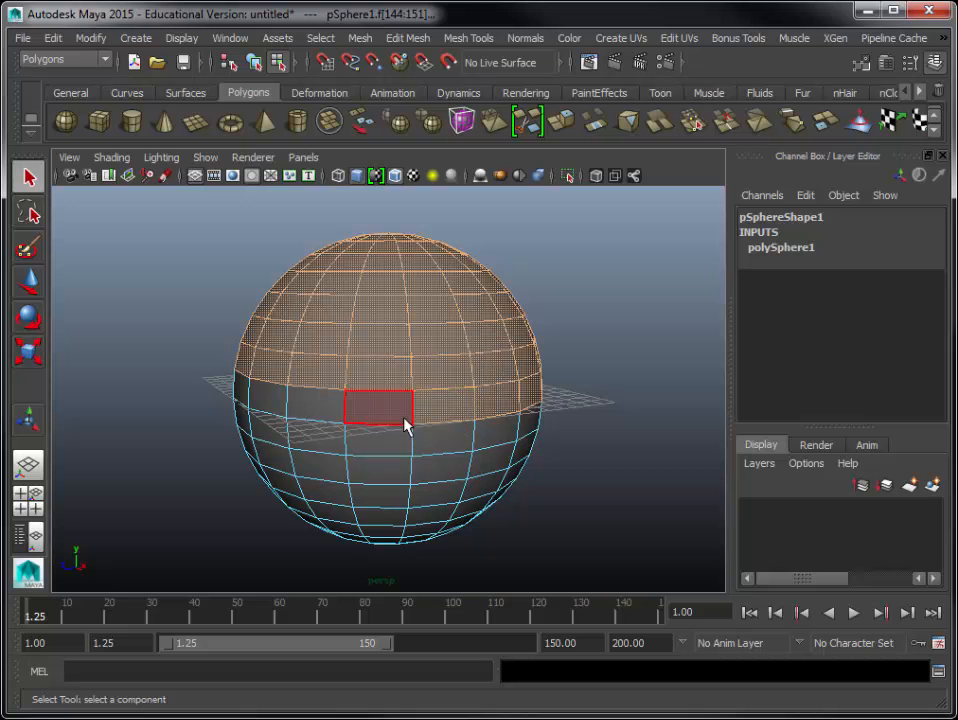
{"action": "left_click", "coordinate": [403, 418], "text": "shift"}
{"action": "left_click", "coordinate": [300, 412], "text": "shift"}
{"action": "left_click", "coordinate": [264, 406], "text": "shift"}
{"action": "left_click", "coordinate": [236, 394], "text": "shift"}
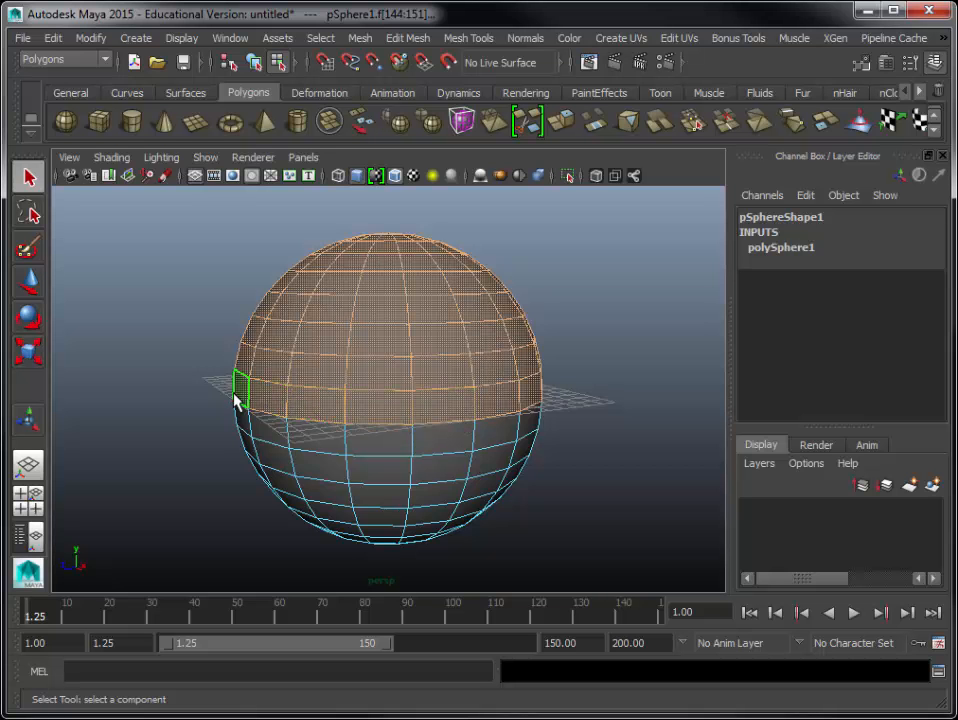
- Add the last unselected faces above the equator to complete the upper-half selection
{"action": "left_click_drag", "start_coordinate": [252, 494], "coordinate": [492, 505], "text": "alt"}
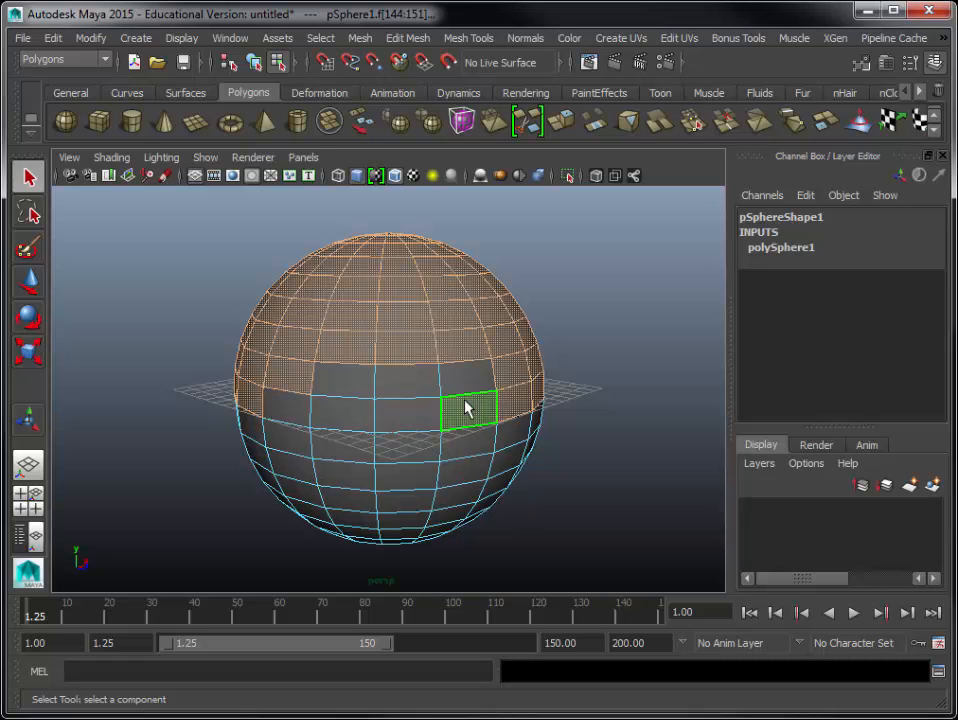
{"action": "left_click", "coordinate": [424, 408], "text": "shift"}
{"action": "left_click", "coordinate": [348, 405], "text": "shift"}
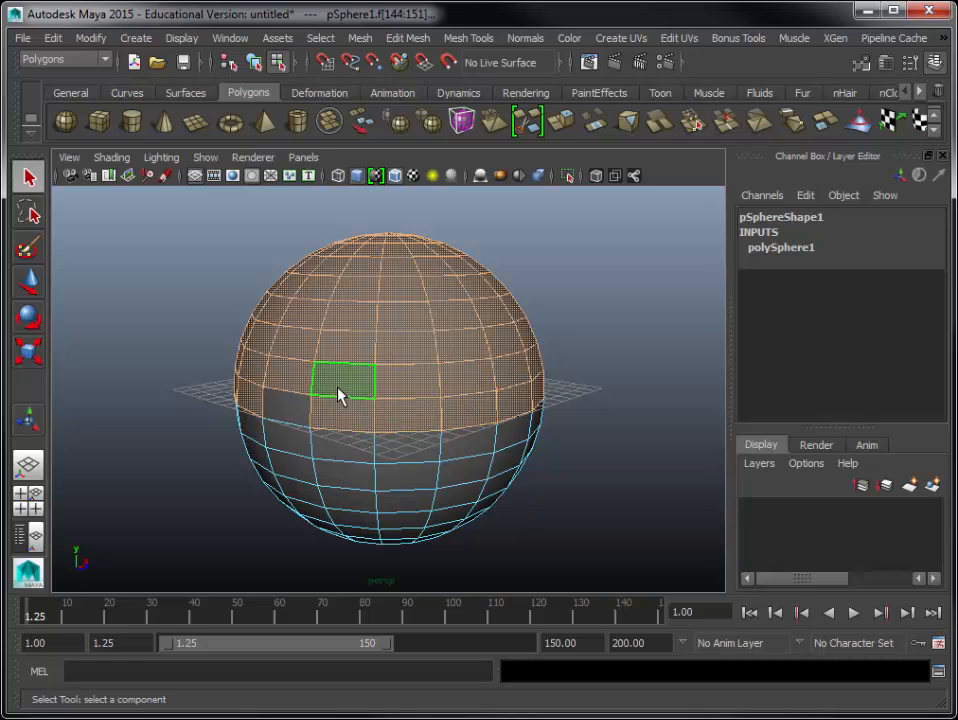
{"action": "left_click", "coordinate": [295, 417], "text": "shift"}
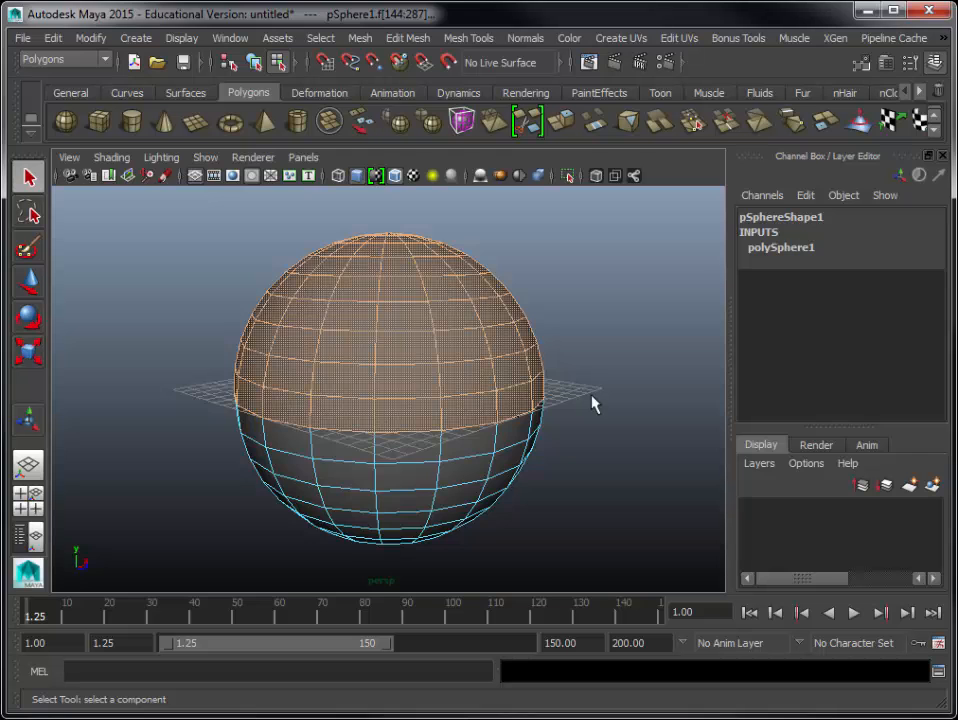
- Delete the selected upper-half faces and show the remaining bowl shaded in the maximized perspective view
{"action": "key", "text": "space"}
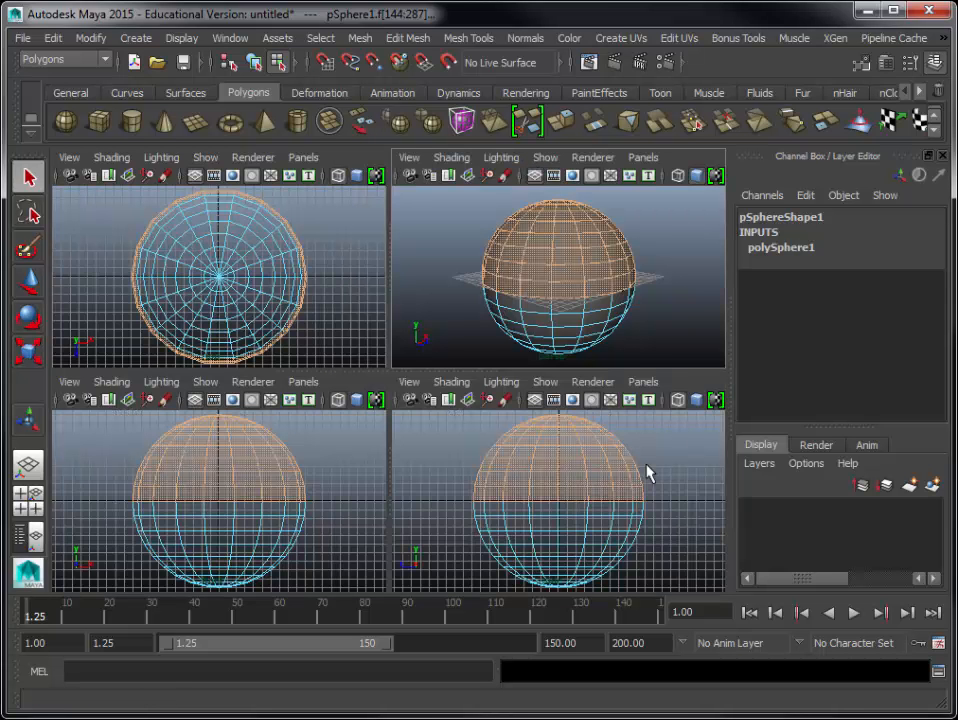
{"action": "key", "text": "Delete"}
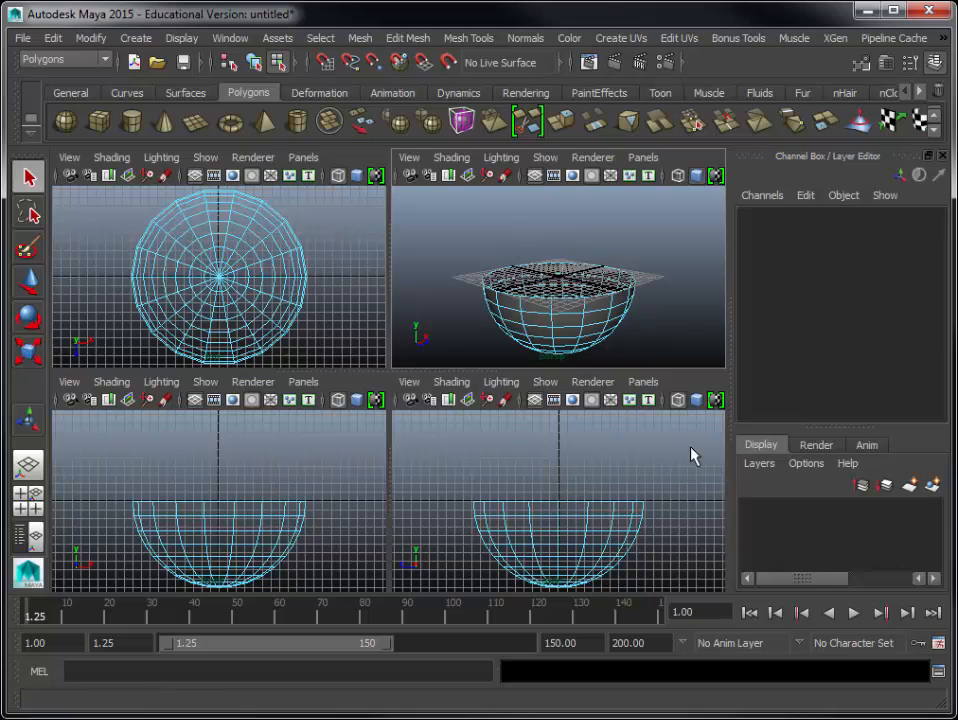
{"action": "key", "text": "space"}
{"action": "key", "text": "5"}
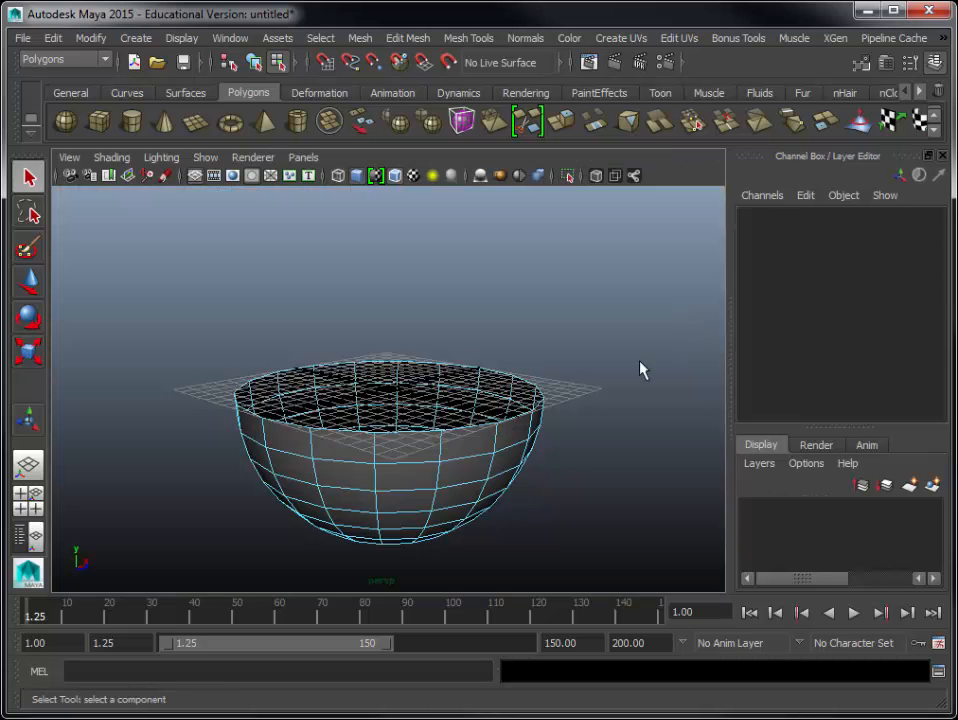
- Switch the bowl to face selection and select every other face of the top rim row along its near side
{"action": "right_click", "coordinate": [512, 440]}
{"action": "left_click", "coordinate": [513, 478]}
{"action": "left_click", "coordinate": [514, 439]}
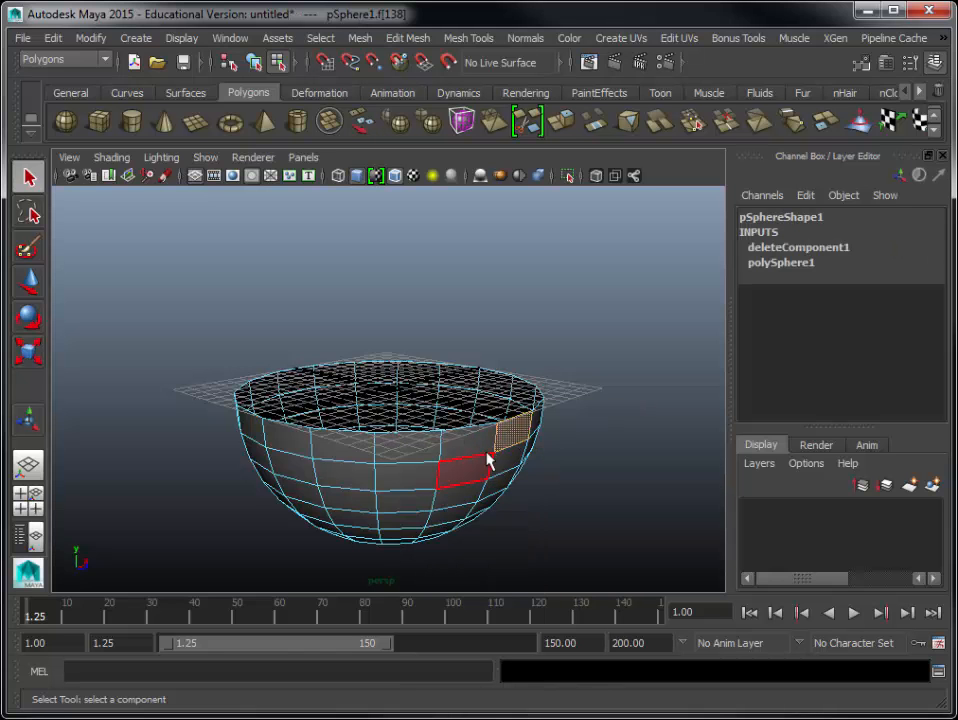
{"action": "left_click", "coordinate": [420, 455], "text": "shift"}
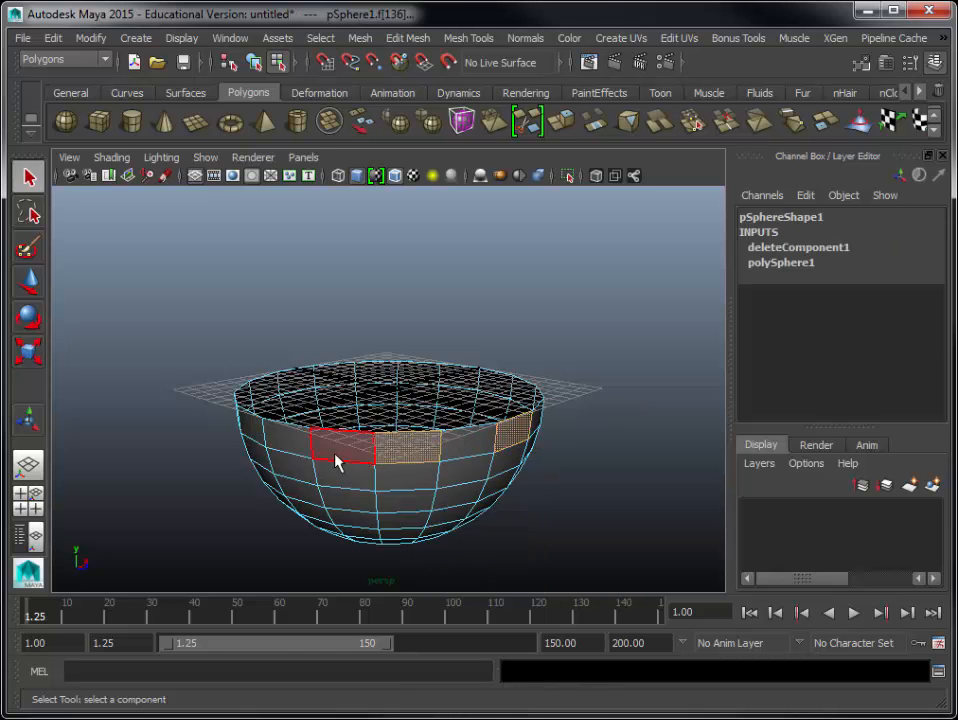
{"action": "left_click", "coordinate": [288, 452], "text": "shift"}
- Continue the alternating rim-face selection around the next side of the bowl, skipping one face each time
{"action": "left_click_drag", "start_coordinate": [197, 482], "coordinate": [353, 498], "text": "alt"}
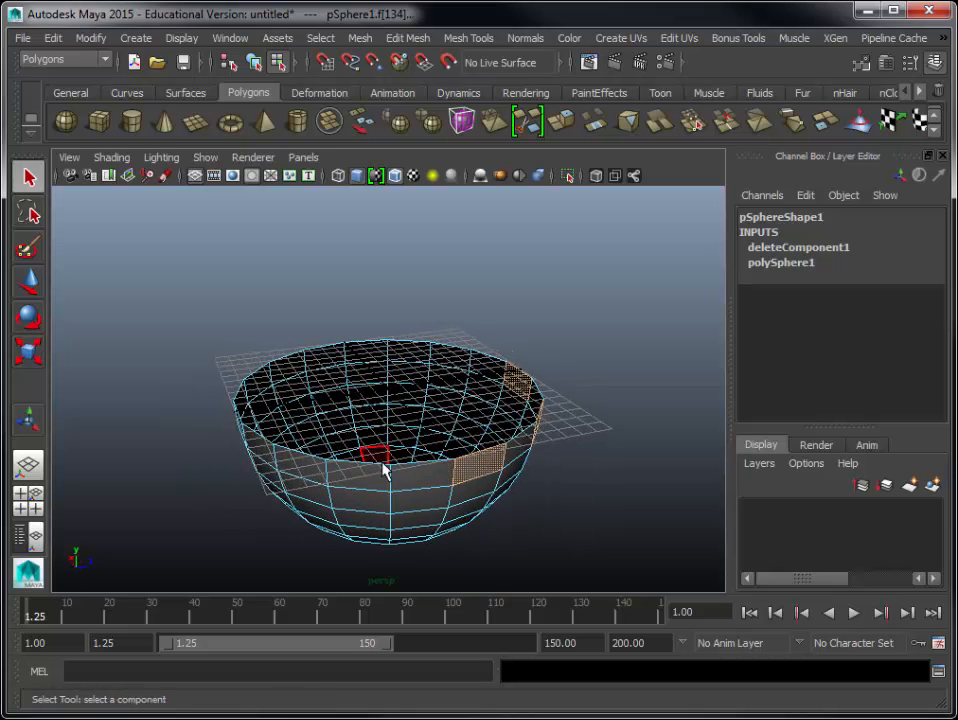
{"action": "left_click_drag", "start_coordinate": [254, 520], "coordinate": [368, 524], "text": "alt"}
{"action": "left_click", "coordinate": [382, 484], "text": "shift"}
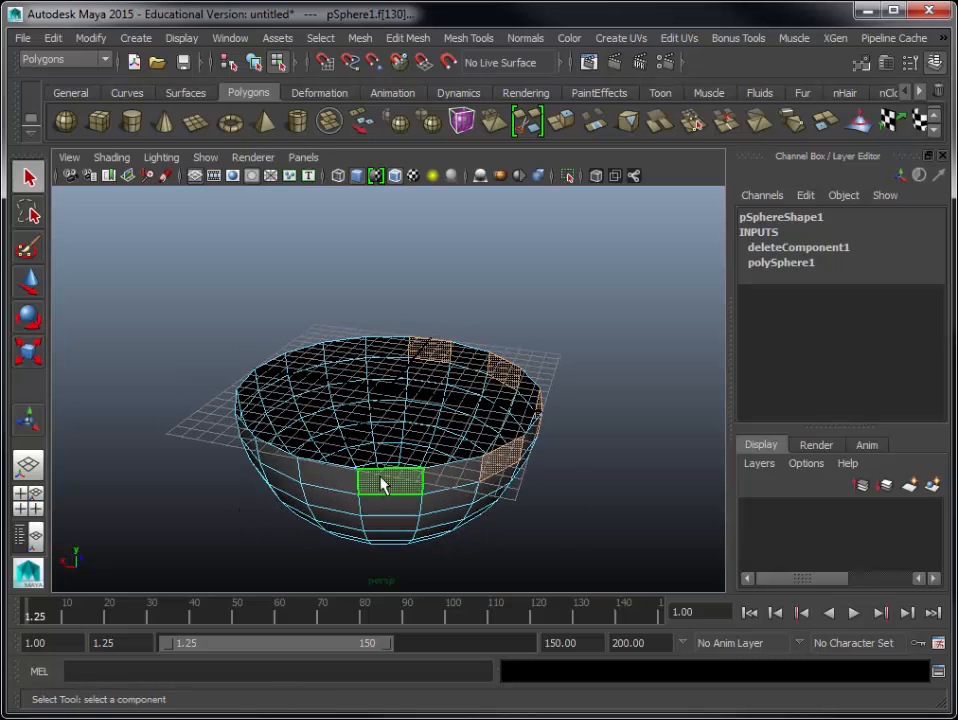
{"action": "left_click_drag", "start_coordinate": [265, 530], "coordinate": [368, 528], "text": "alt"}
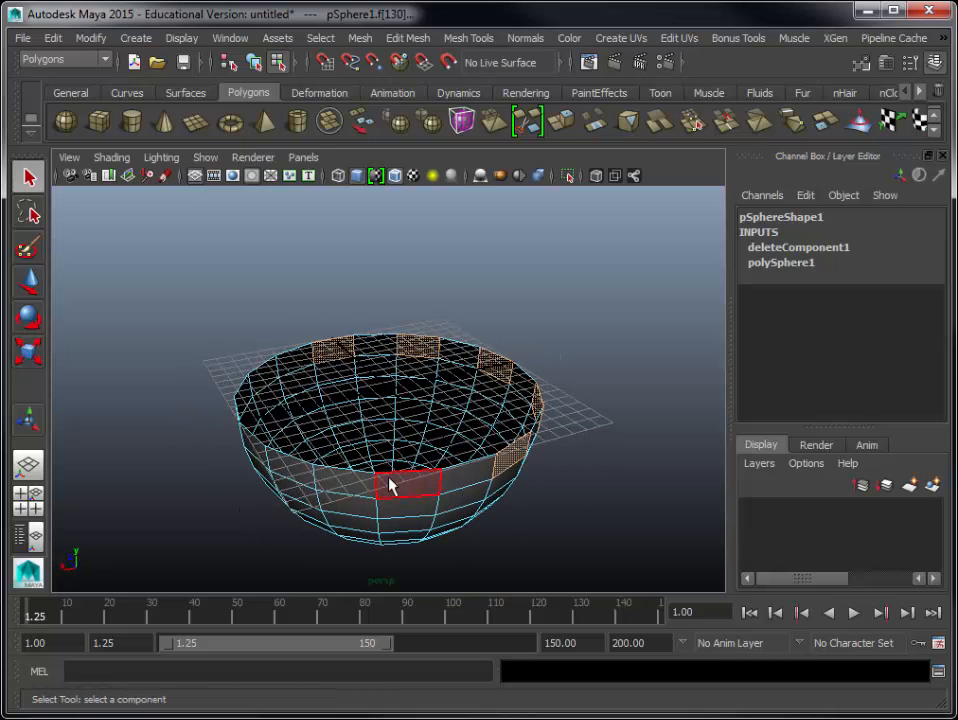
{"action": "left_click", "coordinate": [391, 485], "text": "shift"}
- Add the remaining alternate rim faces to complete the ring and delete the selected faces, leaving square notches around the bowl's rim
{"action": "left_click_drag", "start_coordinate": [229, 535], "coordinate": [311, 518], "text": "alt"}
{"action": "left_click", "coordinate": [339, 488], "text": "shift"}
{"action": "left_click", "coordinate": [361, 490], "text": "shift"}
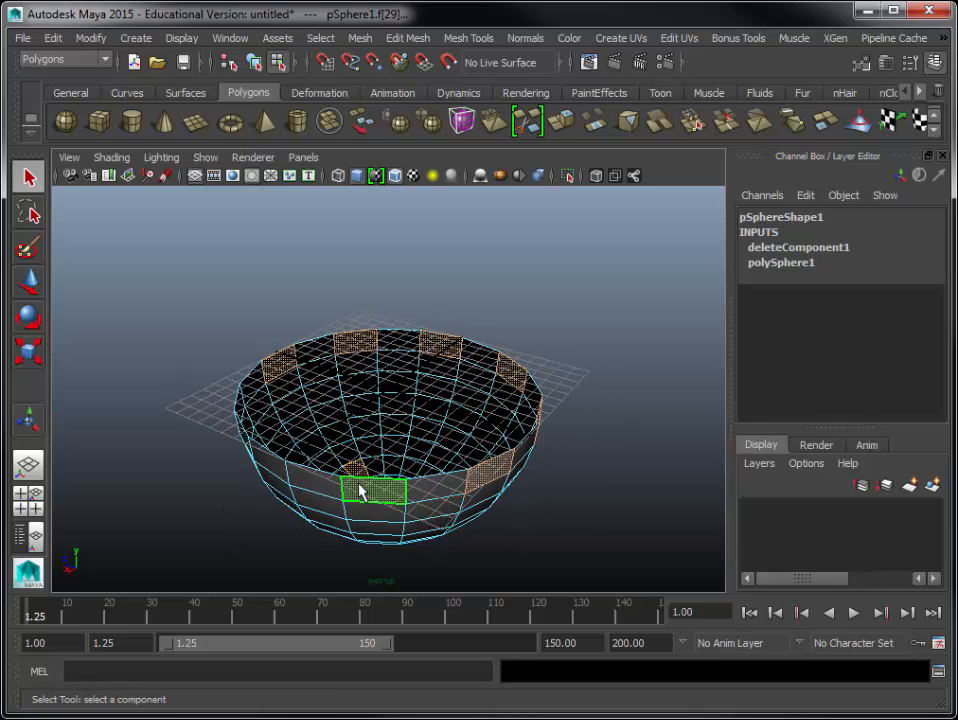
{"action": "left_click_drag", "start_coordinate": [284, 560], "coordinate": [333, 466], "text": "alt"}
{"action": "left_click", "coordinate": [357, 449], "text": "shift"}
{"action": "left_click_drag", "start_coordinate": [237, 524], "coordinate": [346, 483], "text": "alt"}
{"action": "mouse_move", "coordinate": [232, 514]}
{"action": "left_mouse_down", "text": "alt"}
{"action": "mouse_move", "coordinate": [278, 494]}
{"action": "mouse_move", "coordinate": [295, 513]}
{"action": "mouse_move", "coordinate": [219, 517]}
{"action": "mouse_move", "coordinate": [257, 511]}
{"action": "mouse_move", "coordinate": [226, 525]}
{"action": "left_mouse_up", "text": "alt"}
{"action": "left_click_drag", "start_coordinate": [217, 527], "coordinate": [221, 537], "text": "alt"}
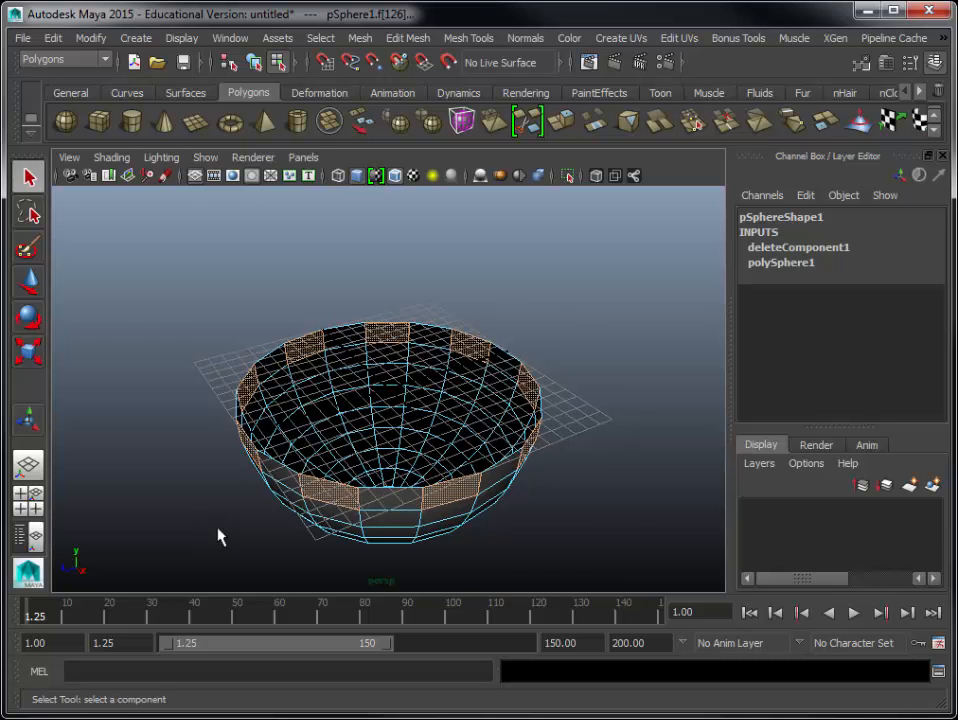
{"action": "scroll", "coordinate": [220, 537], "scroll_direction": "up", "scroll_amount": 3}
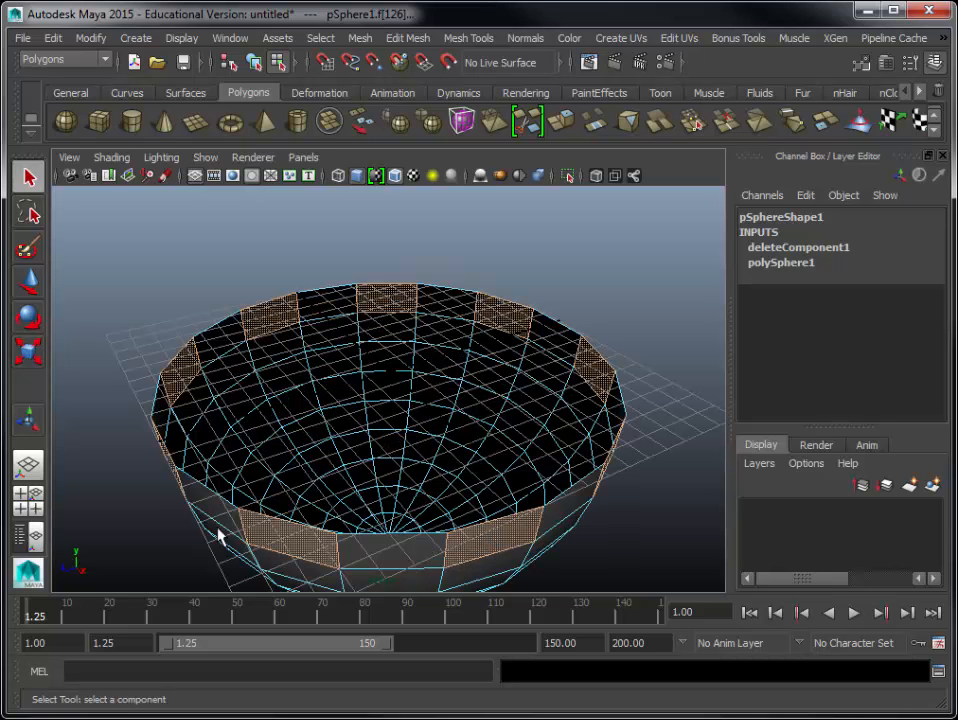
{"action": "key", "text": "Delete"}
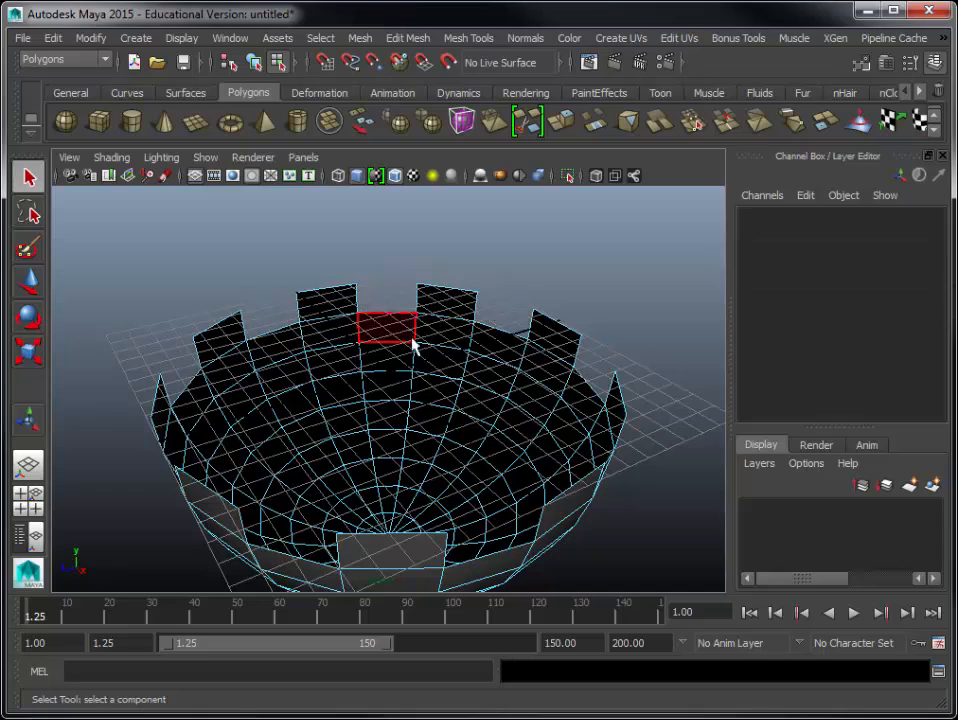
- Switch the notched bowl to edge selection and try picking the top edges of single rim tabs, then clear the selection
{"action": "left_click_drag", "start_coordinate": [425, 387], "coordinate": [585, 370], "text": "alt"}
{"action": "right_click_drag", "start_coordinate": [585, 369], "coordinate": [453, 400], "text": "alt"}
{"action": "left_click_drag", "start_coordinate": [453, 400], "coordinate": [490, 380], "text": "alt"}
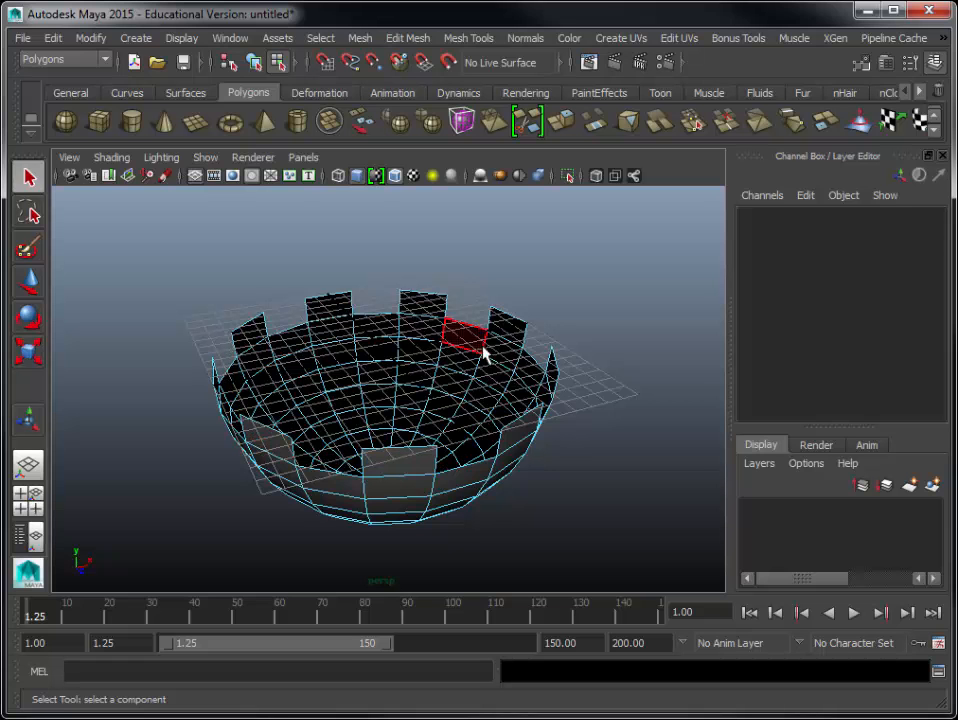
{"action": "right_click", "coordinate": [507, 315]}
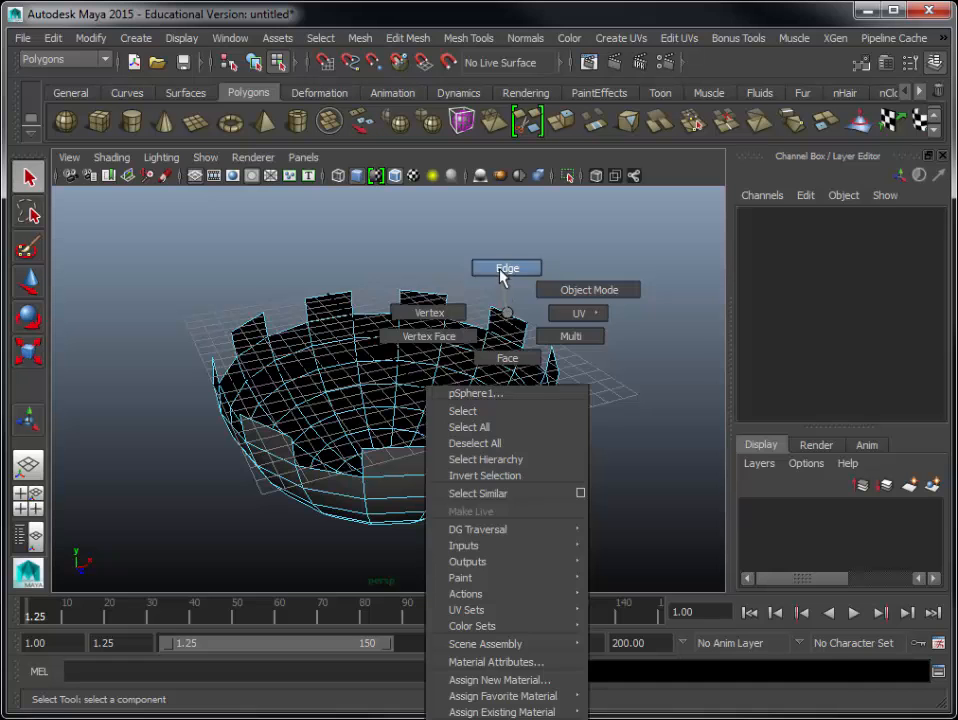
{"action": "left_click", "coordinate": [502, 274]}
{"action": "right_click", "coordinate": [510, 320]}
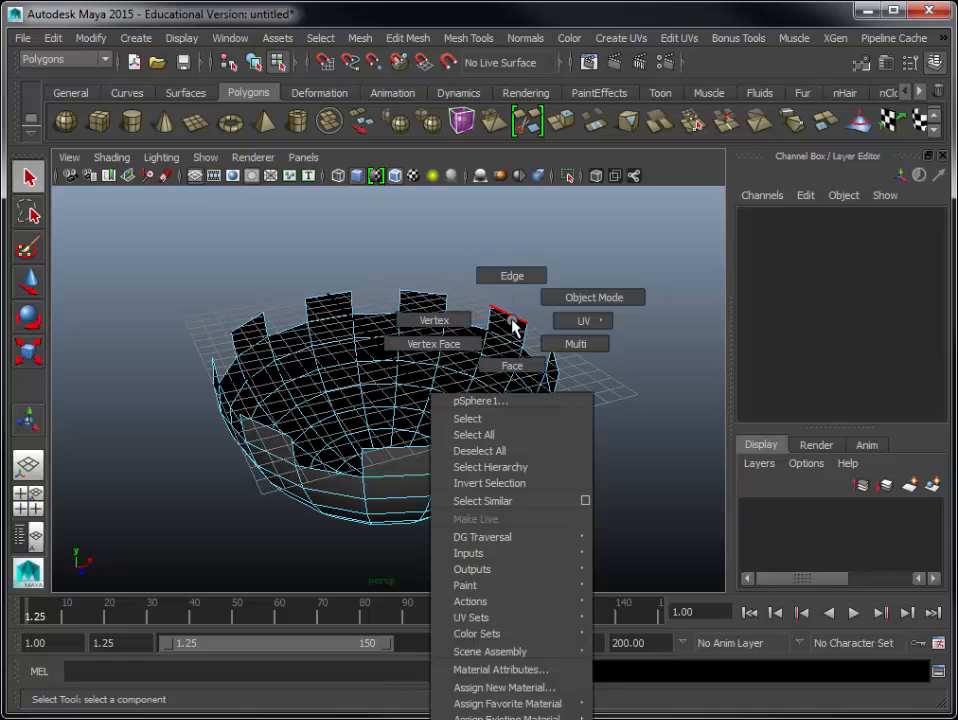
{"action": "left_click", "coordinate": [510, 299]}
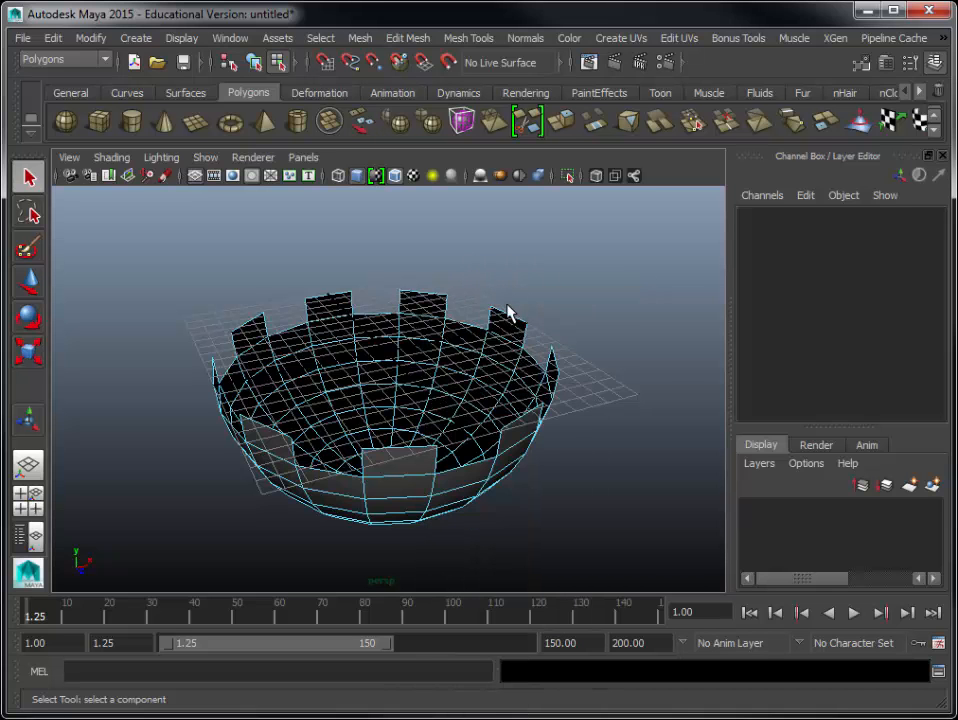
{"action": "left_click", "coordinate": [510, 320]}
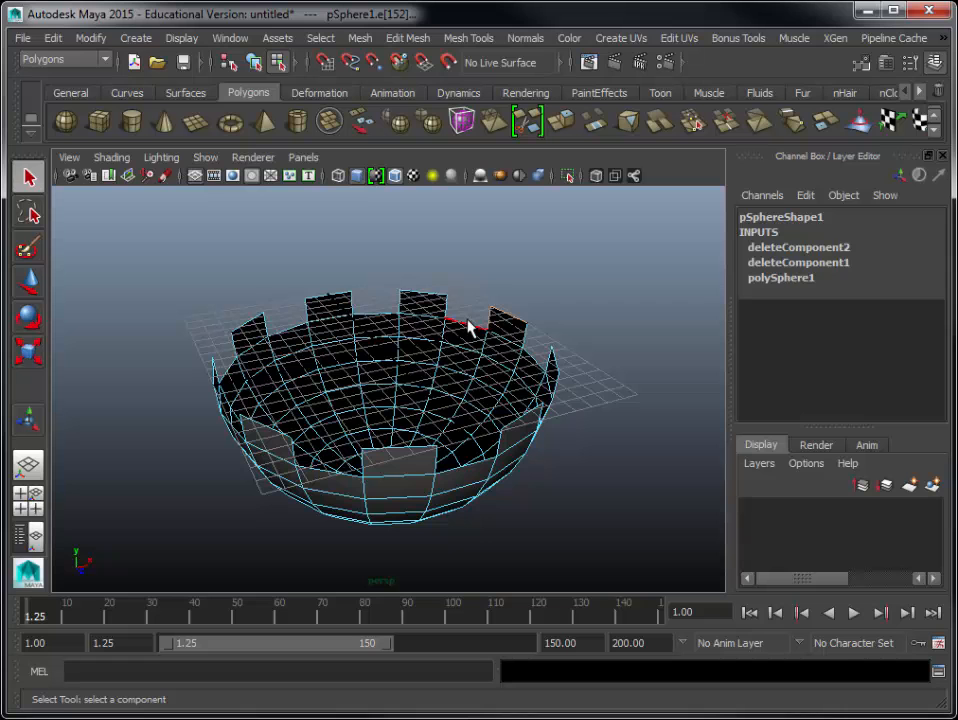
{"action": "left_click", "coordinate": [428, 297]}
{"action": "left_click", "coordinate": [249, 268]}
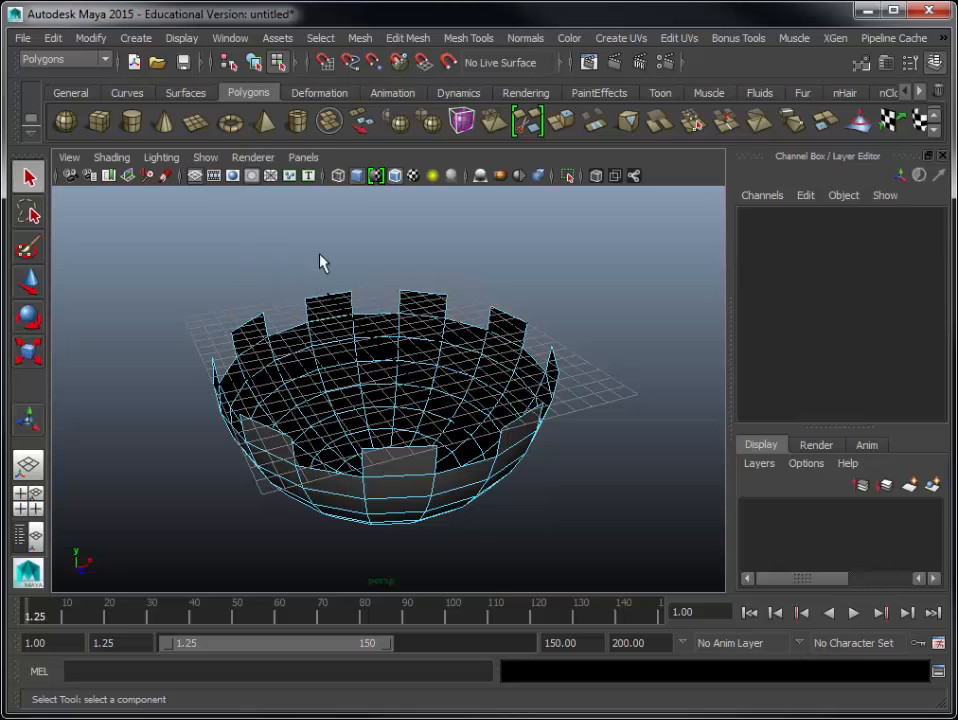
- Set edge component mode again with the top edge of the far central rim tab selected
{"action": "right_click", "coordinate": [423, 295]}
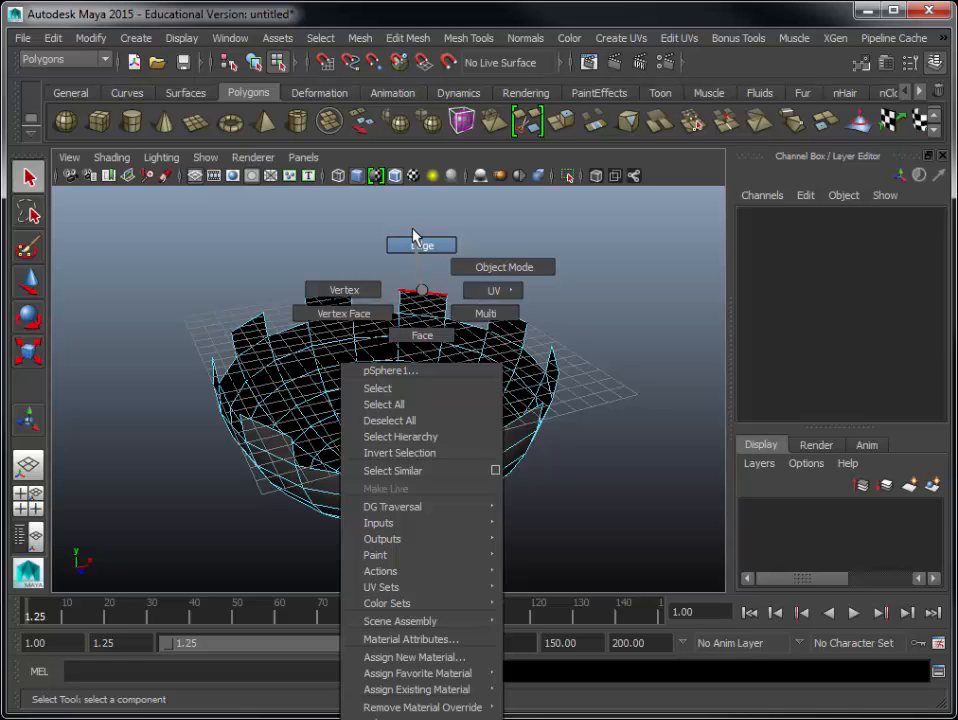
{"action": "left_click", "coordinate": [419, 241]}
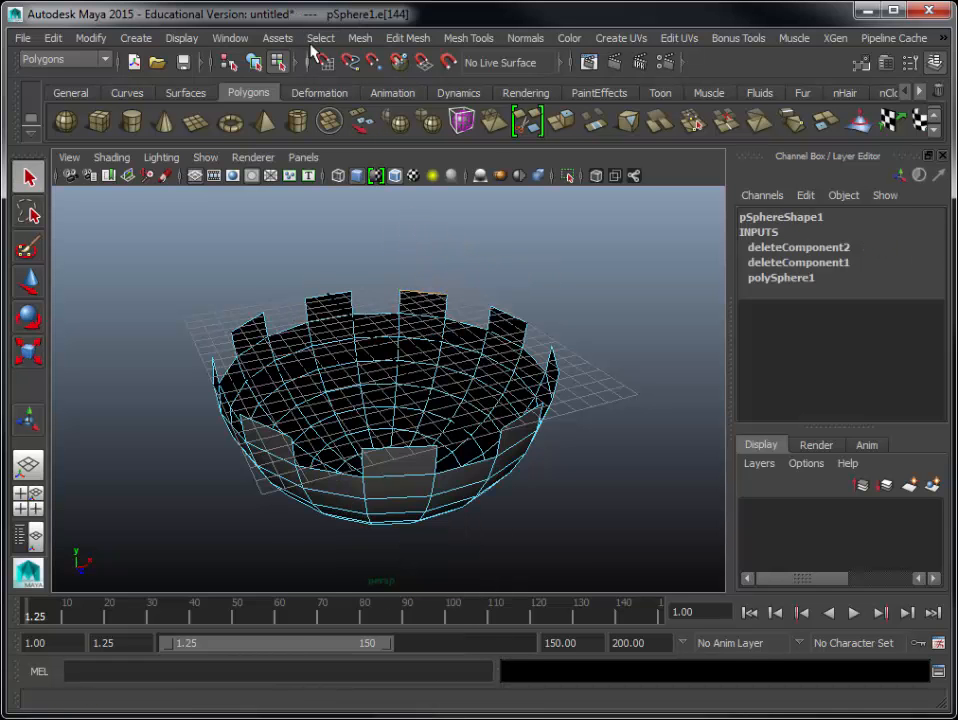
{"action": "left_click", "coordinate": [319, 38]}
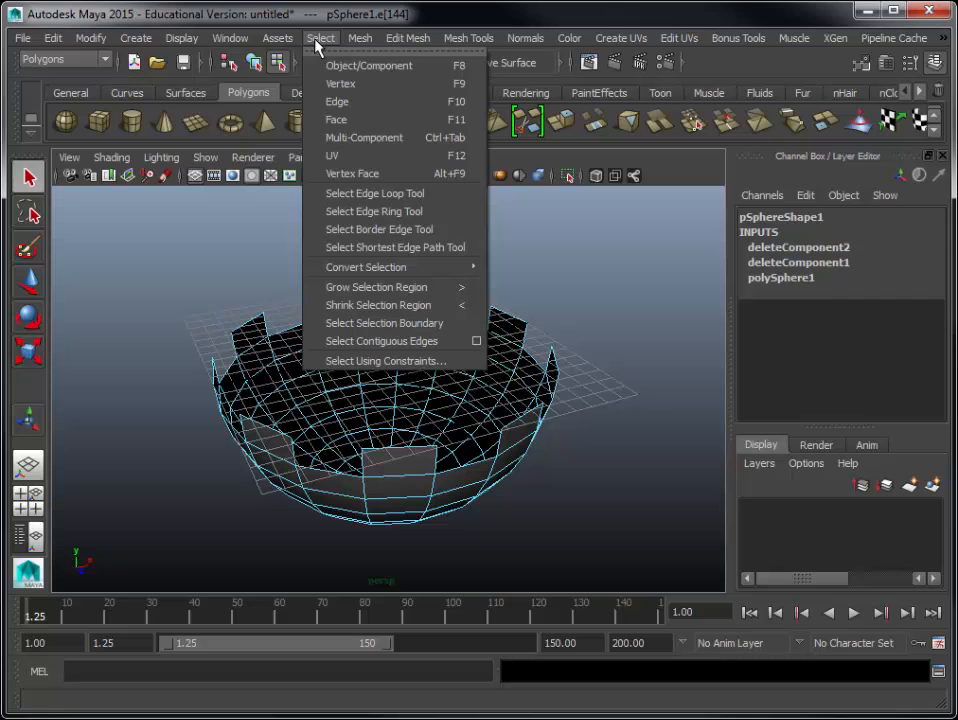
{"action": "left_click", "coordinate": [353, 103]}
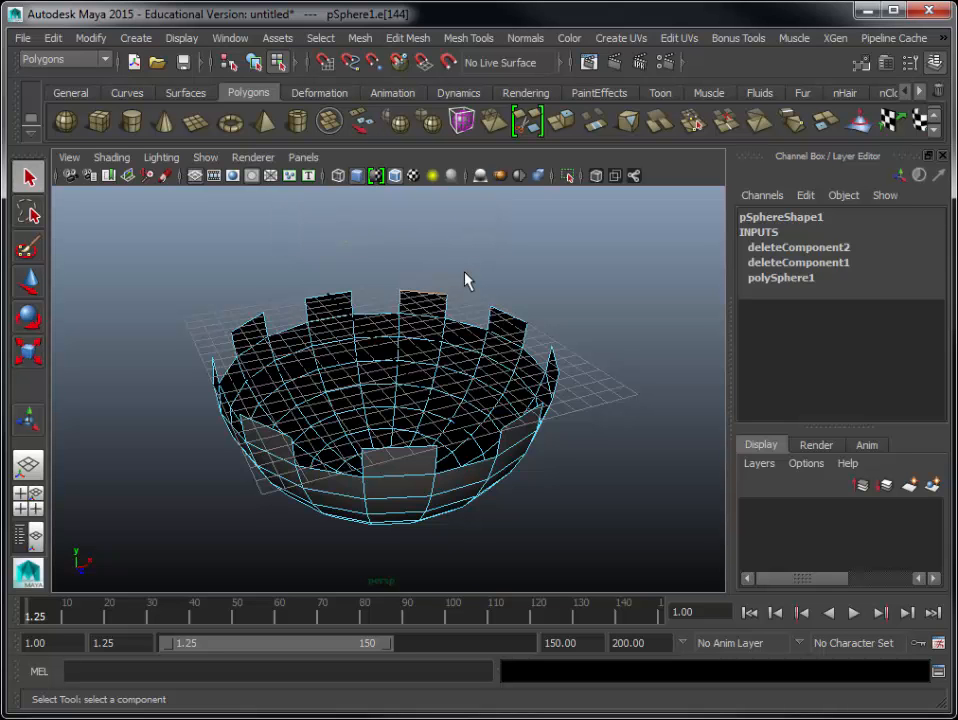
- Toggle between object and component selection, ending in component mode, and reselect the far rim tab's top edge
{"action": "key", "text": "F8"}
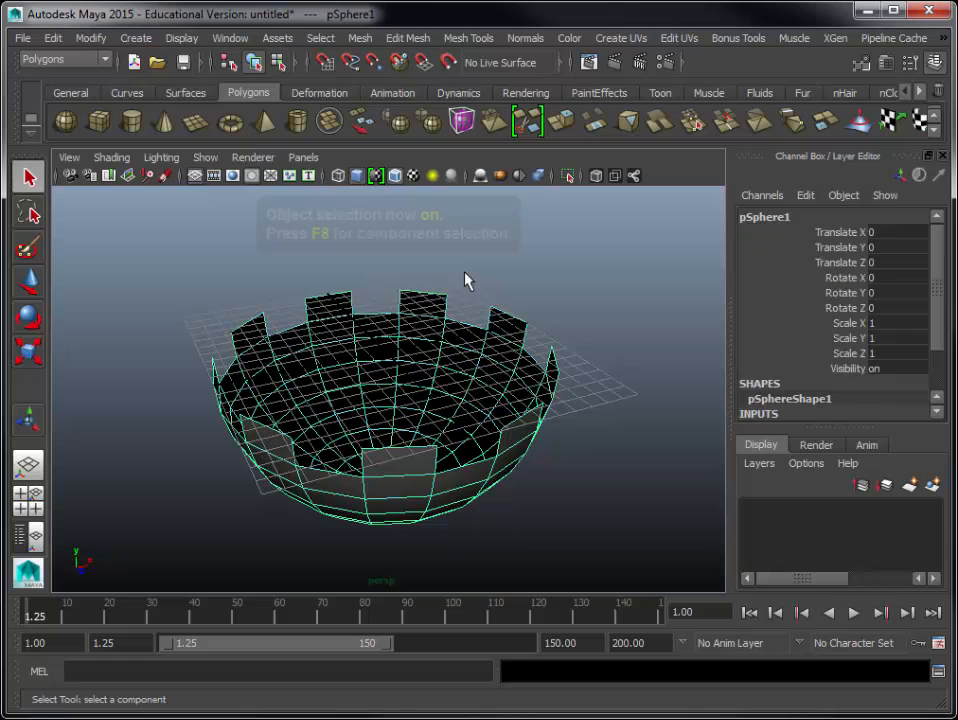
{"action": "key", "text": "F8"}
{"action": "key", "text": "F8"}
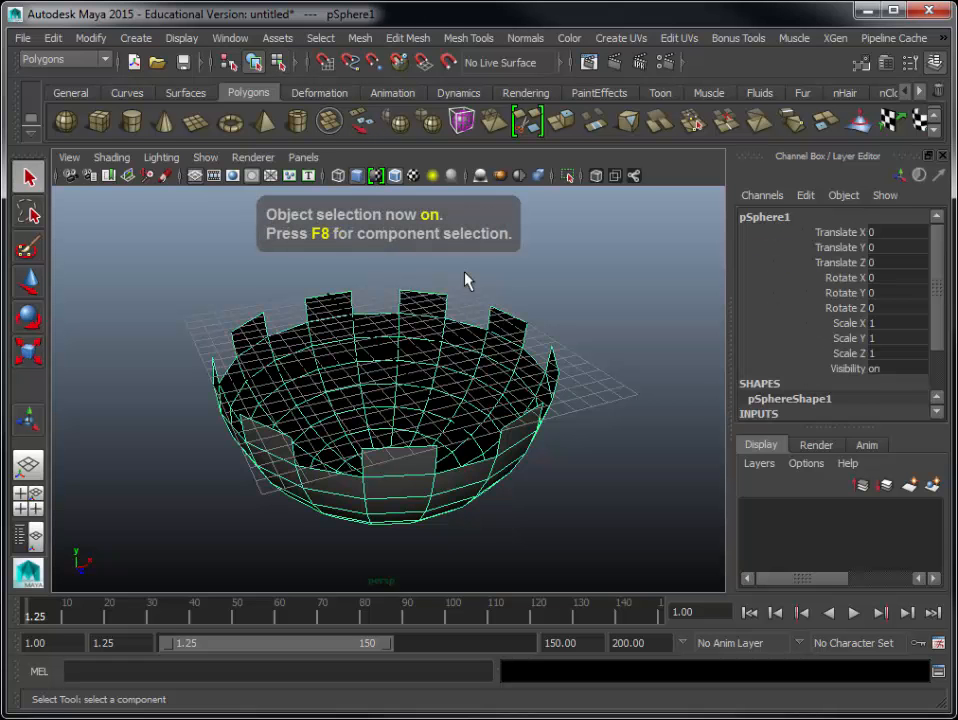
{"action": "key", "text": "F8"}
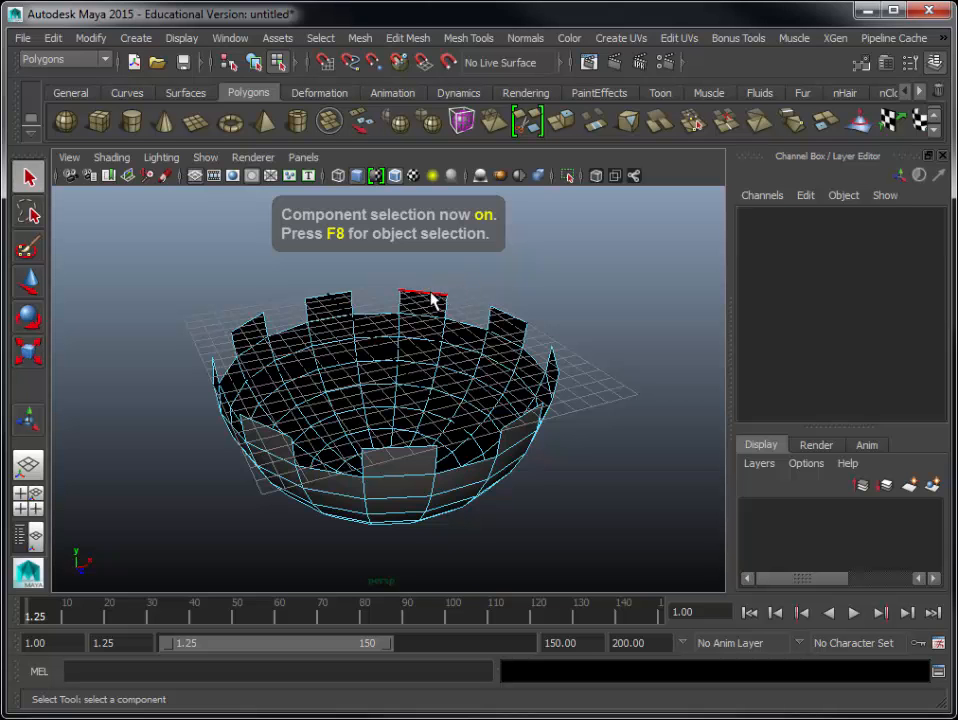
{"action": "left_click", "coordinate": [432, 297]}
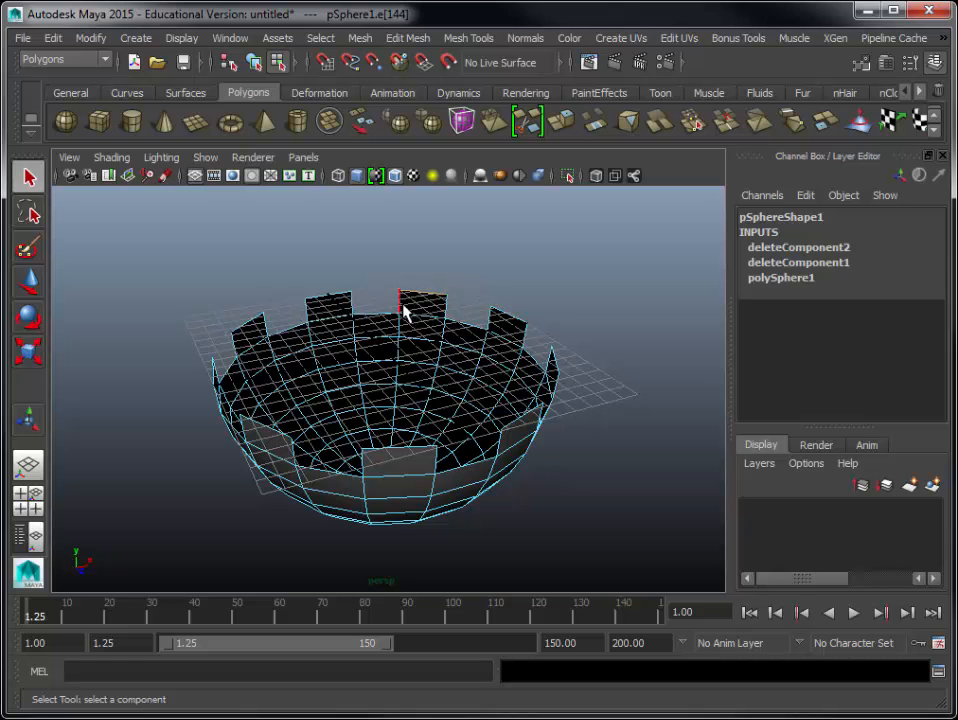
{"action": "left_click", "coordinate": [323, 40]}
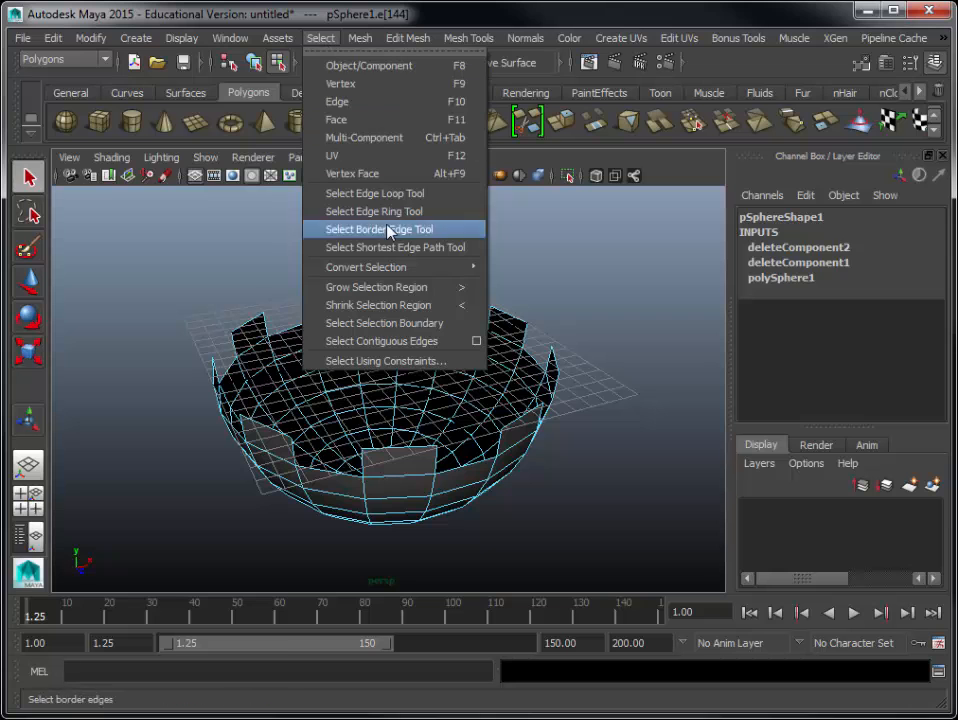
{"action": "left_click", "coordinate": [453, 341]}
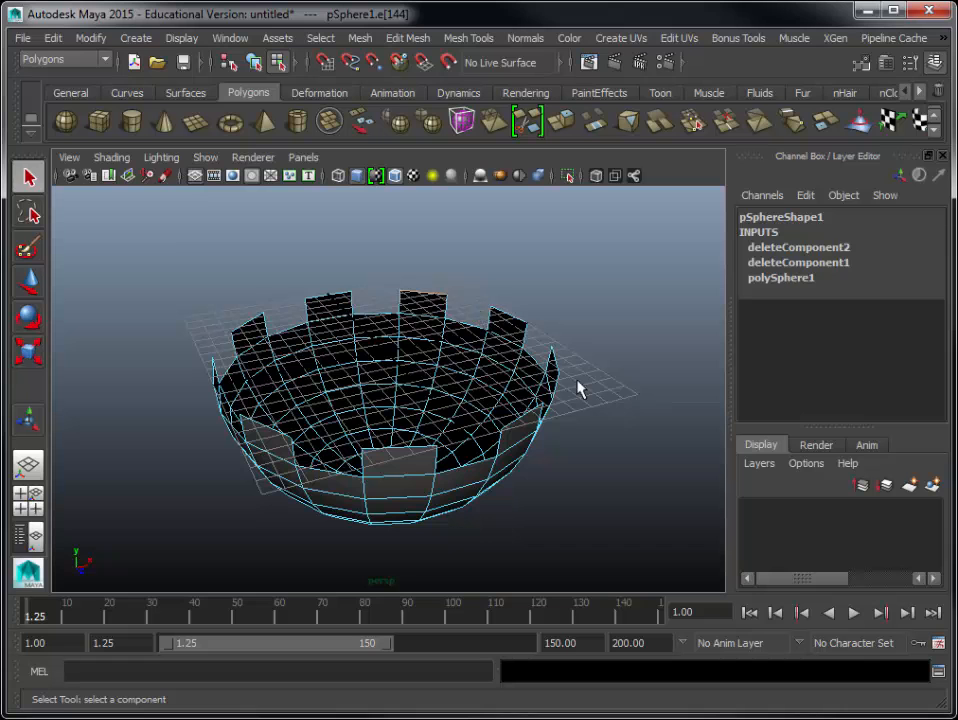
- Clear the single-edge selection and select the entire open border edge loop around the notched rim
{"action": "left_click", "coordinate": [427, 268]}
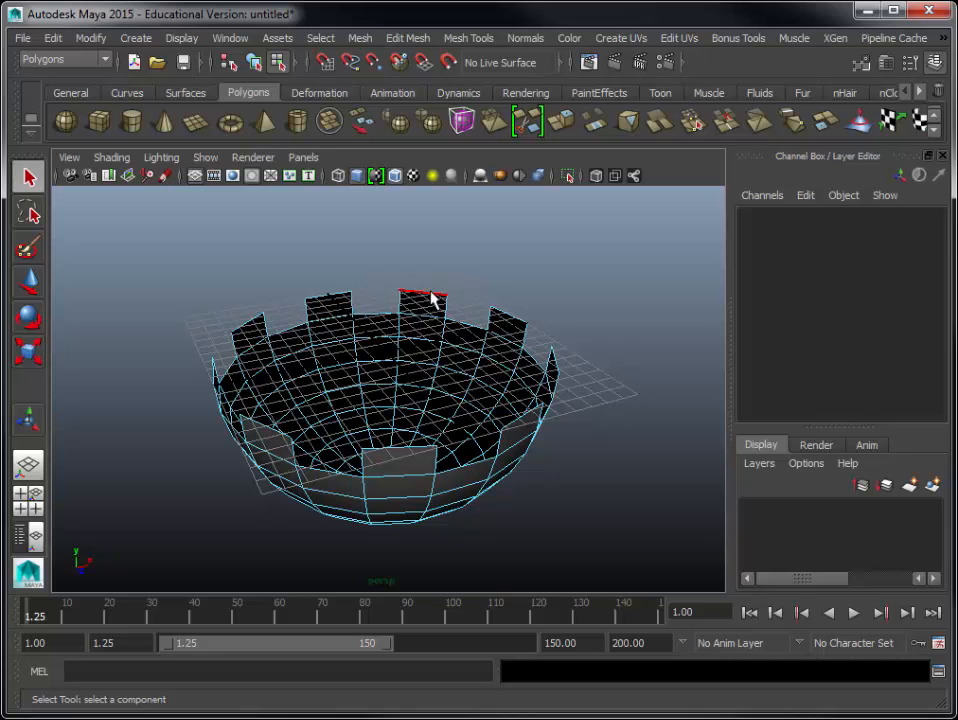
{"action": "left_click", "coordinate": [432, 297]}
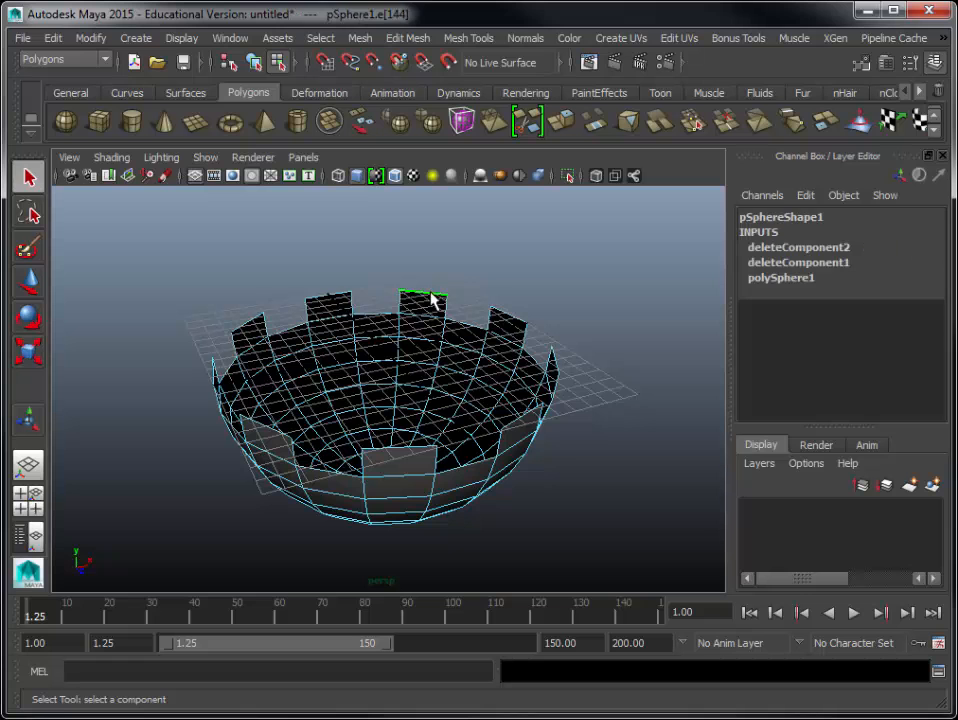
{"action": "left_click", "coordinate": [519, 241]}
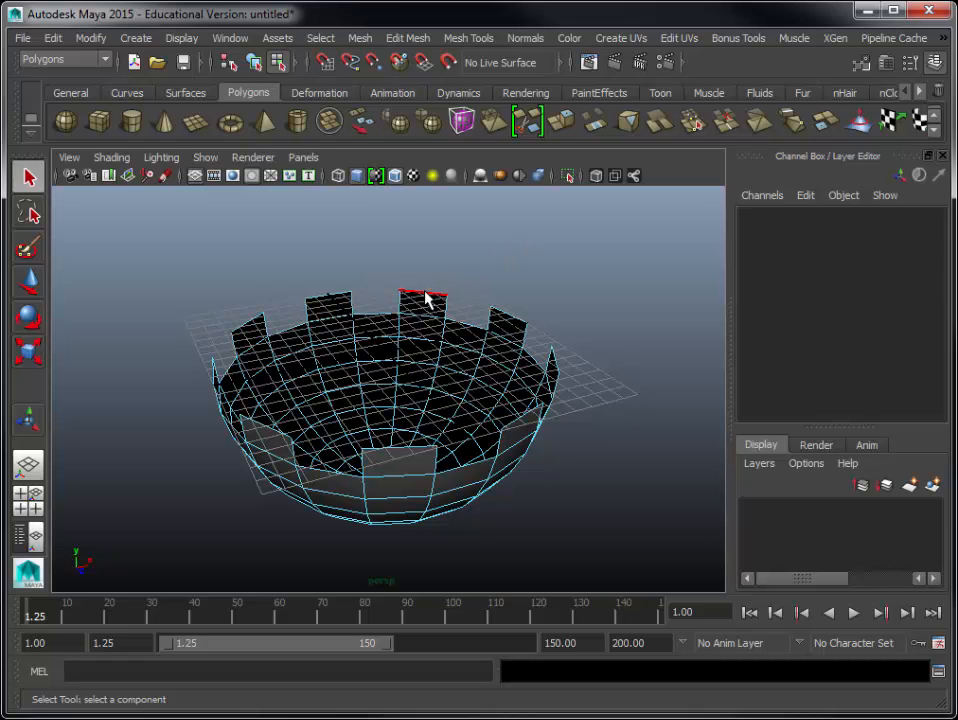
{"action": "left_click", "coordinate": [425, 295]}
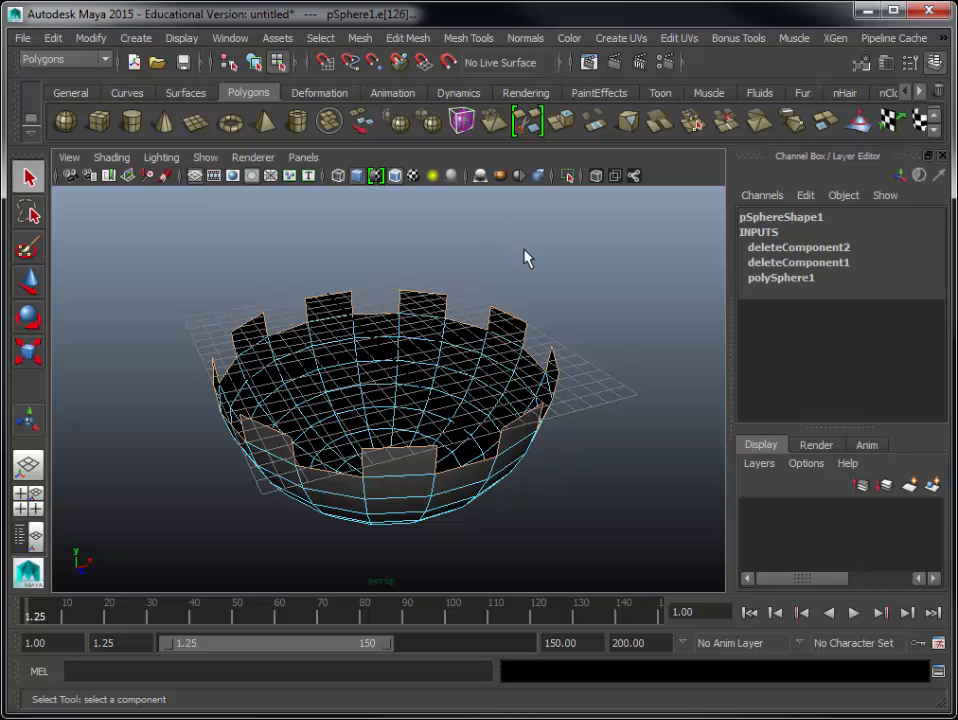
- Hide the grid in the perspective view and check the selected border edges from the side and from above
{"action": "mouse_move", "coordinate": [579, 314]}
{"action": "left_mouse_down", "text": "alt"}
{"action": "mouse_move", "coordinate": [438, 278]}
{"action": "mouse_move", "coordinate": [395, 284]}
{"action": "mouse_move", "coordinate": [366, 312]}
{"action": "mouse_move", "coordinate": [576, 319]}
{"action": "left_mouse_up", "text": "alt"}
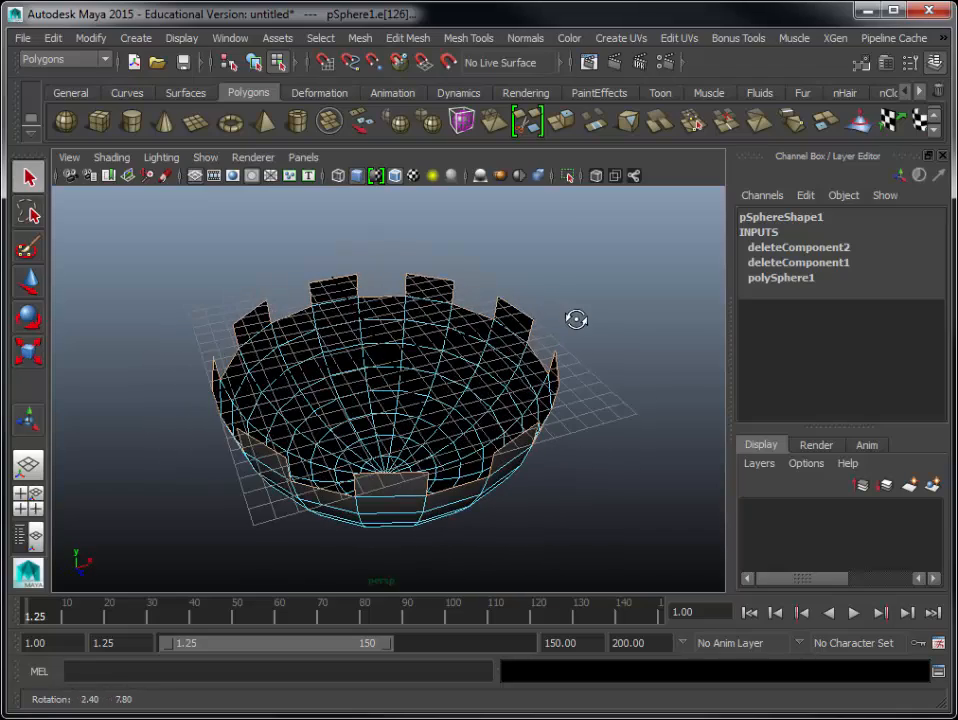
{"action": "left_click", "coordinate": [203, 158]}
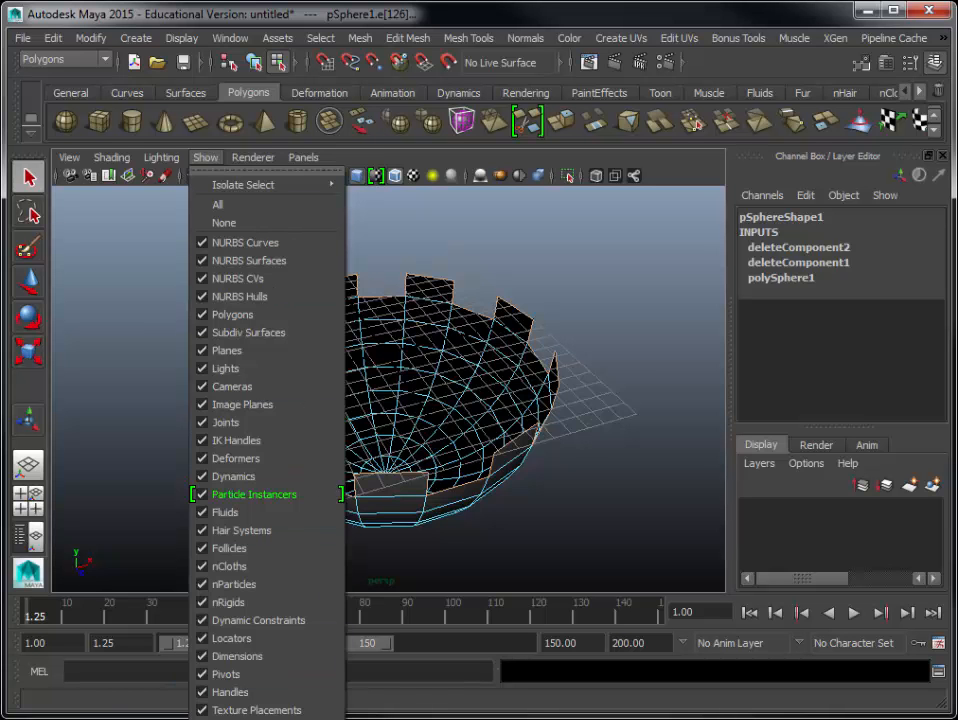
{"action": "left_click", "coordinate": [228, 719]}
{"action": "left_click_drag", "start_coordinate": [520, 506], "coordinate": [615, 412], "text": "alt"}
{"action": "scroll", "coordinate": [601, 494], "scroll_direction": "up", "scroll_amount": 2}
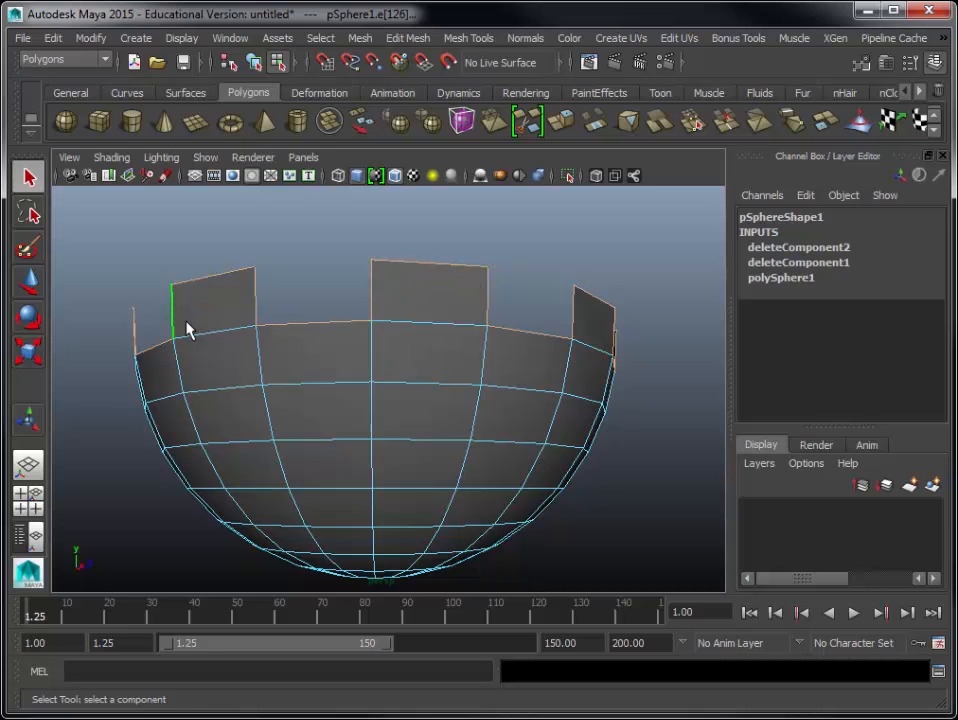
{"action": "left_click_drag", "start_coordinate": [214, 334], "coordinate": [414, 390], "text": "alt"}
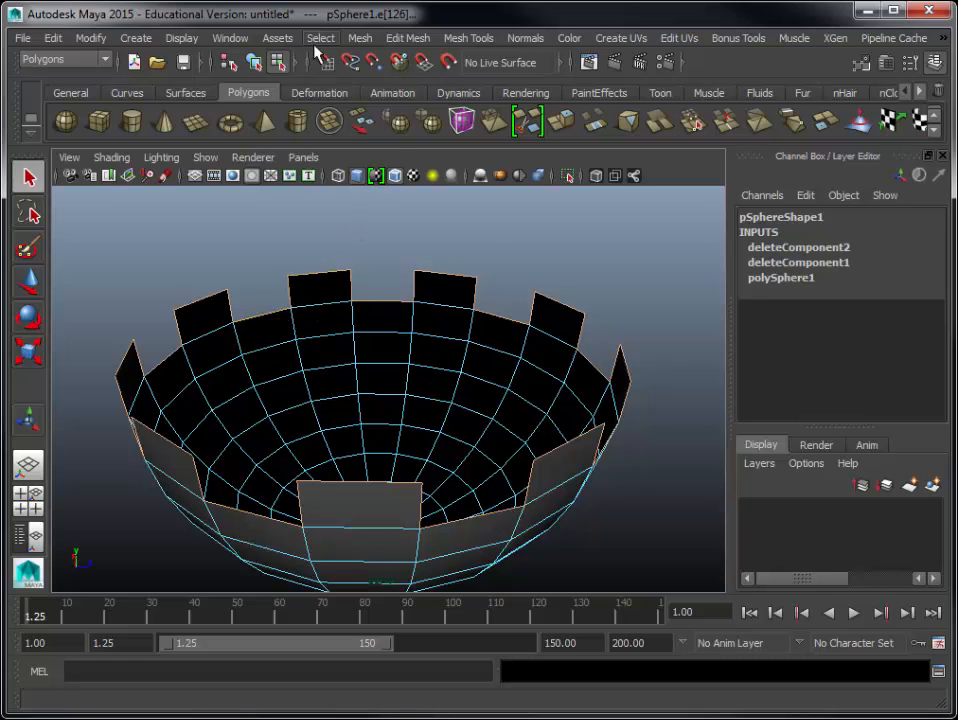
- Extrude the selected border edges of the notched rim and scale them uniformly inward to give the rim thickness
{"action": "left_click", "coordinate": [362, 38]}
{"action": "mouse_move", "coordinate": [407, 40]}
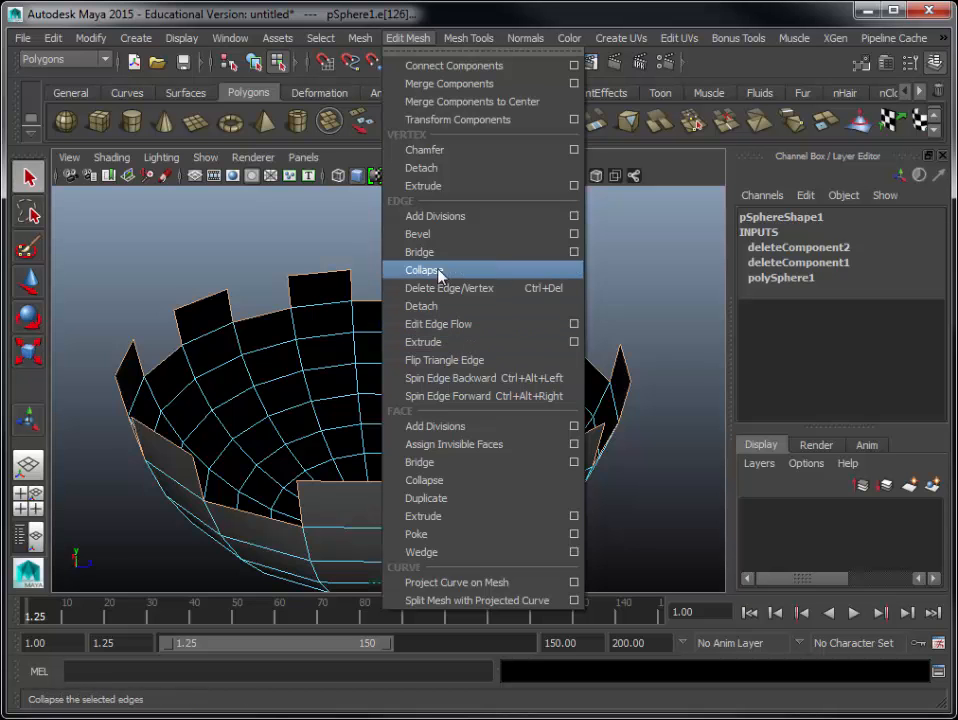
{"action": "left_click", "coordinate": [473, 342]}
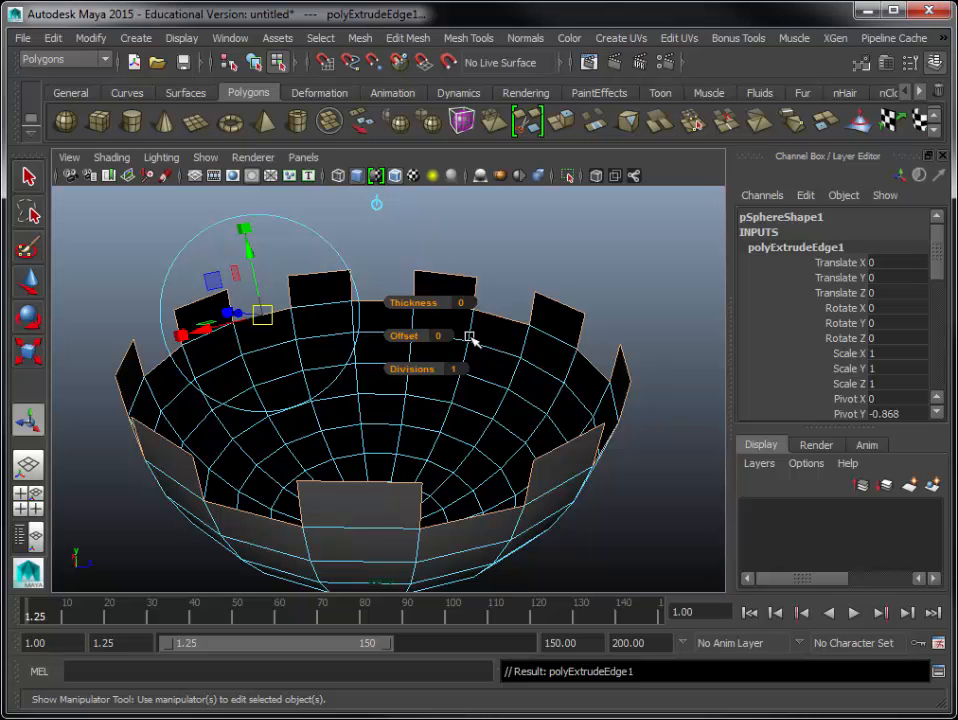
{"action": "left_click_drag", "start_coordinate": [438, 336], "coordinate": [507, 345], "text": "alt"}
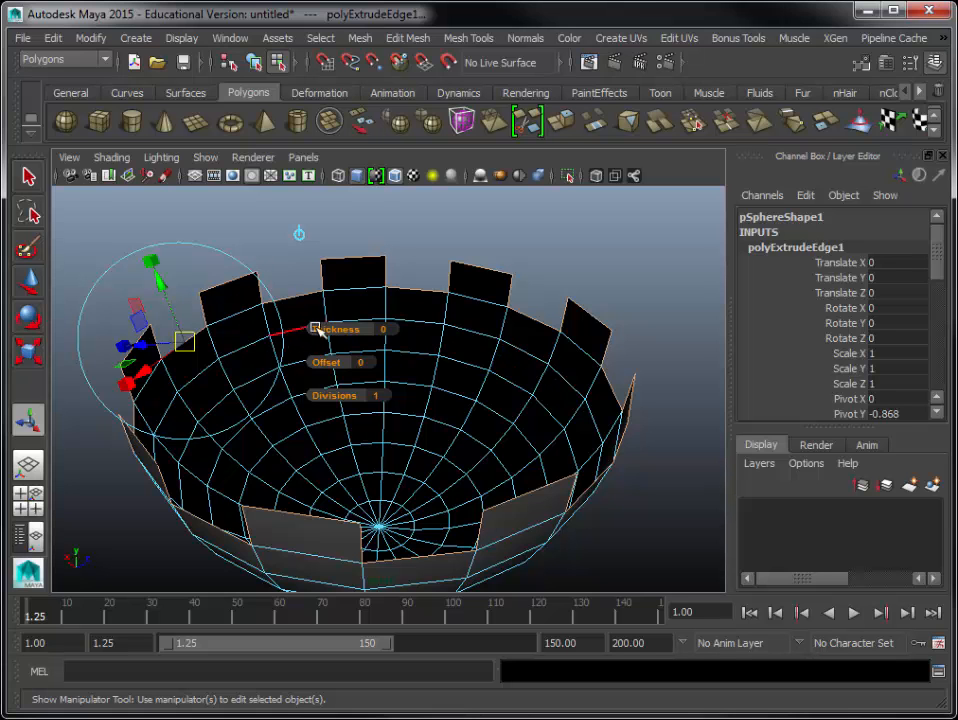
{"action": "left_click", "coordinate": [28, 358]}
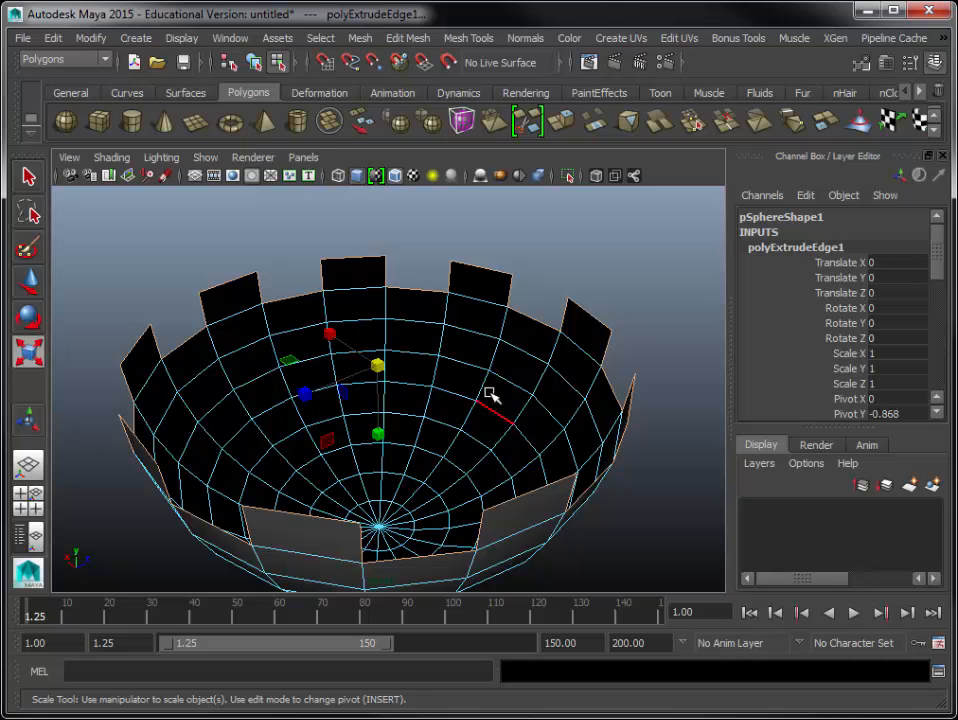
{"action": "left_click_drag", "start_coordinate": [380, 367], "coordinate": [305, 404]}
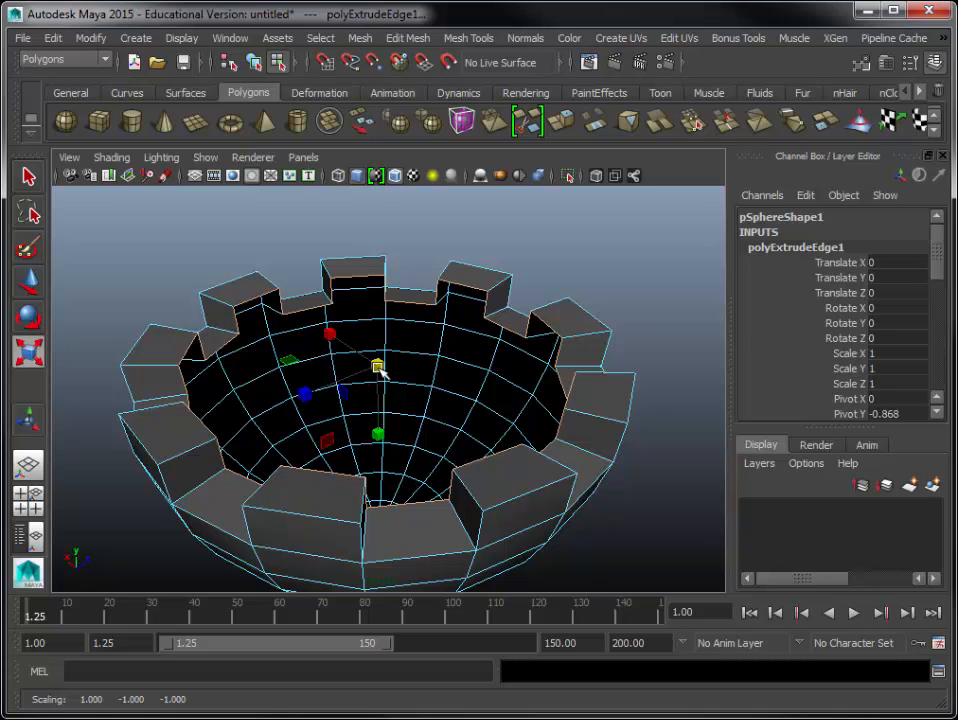
{"action": "left_click_drag", "start_coordinate": [381, 371], "coordinate": [391, 364]}
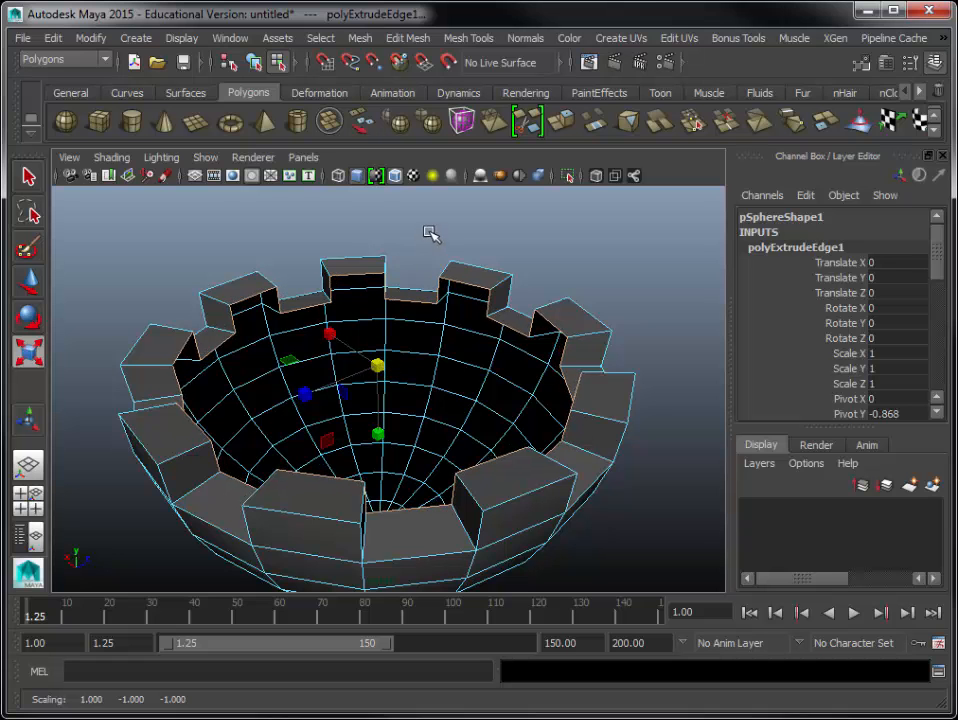
- Show the grid in the perspective view again and clear the edge selection on the bowl
{"action": "left_click", "coordinate": [204, 158]}
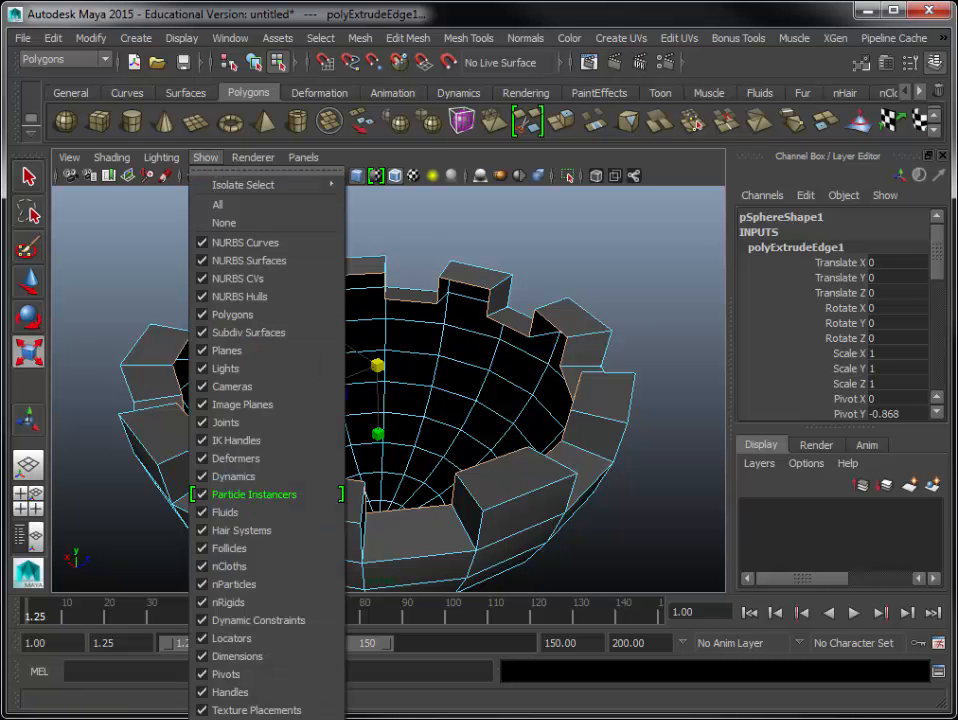
{"action": "left_click", "coordinate": [255, 494]}
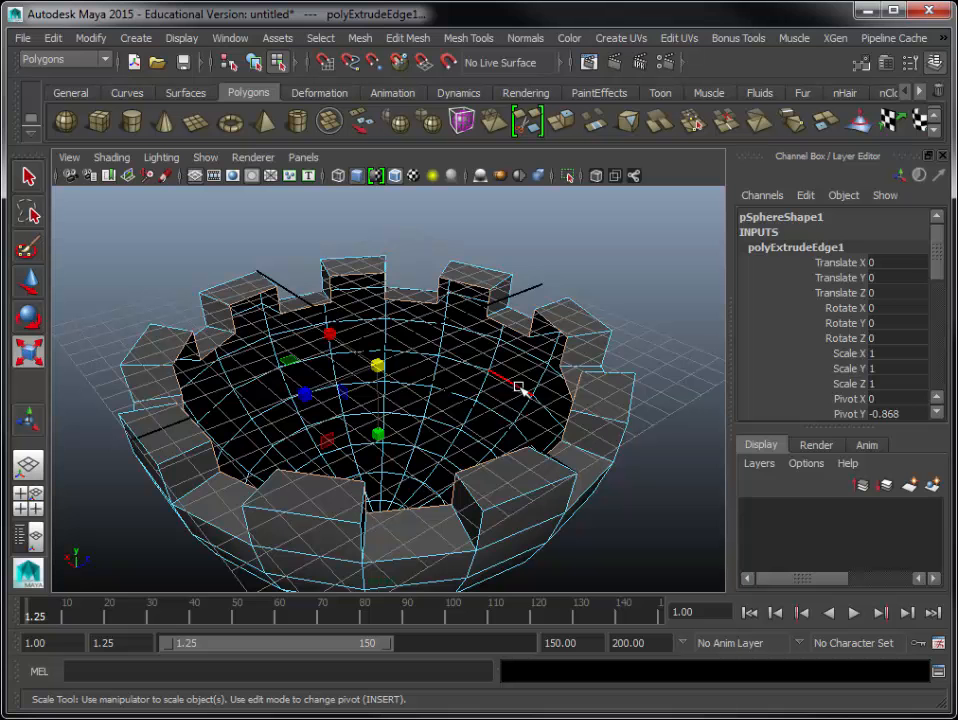
{"action": "left_click", "coordinate": [675, 463]}
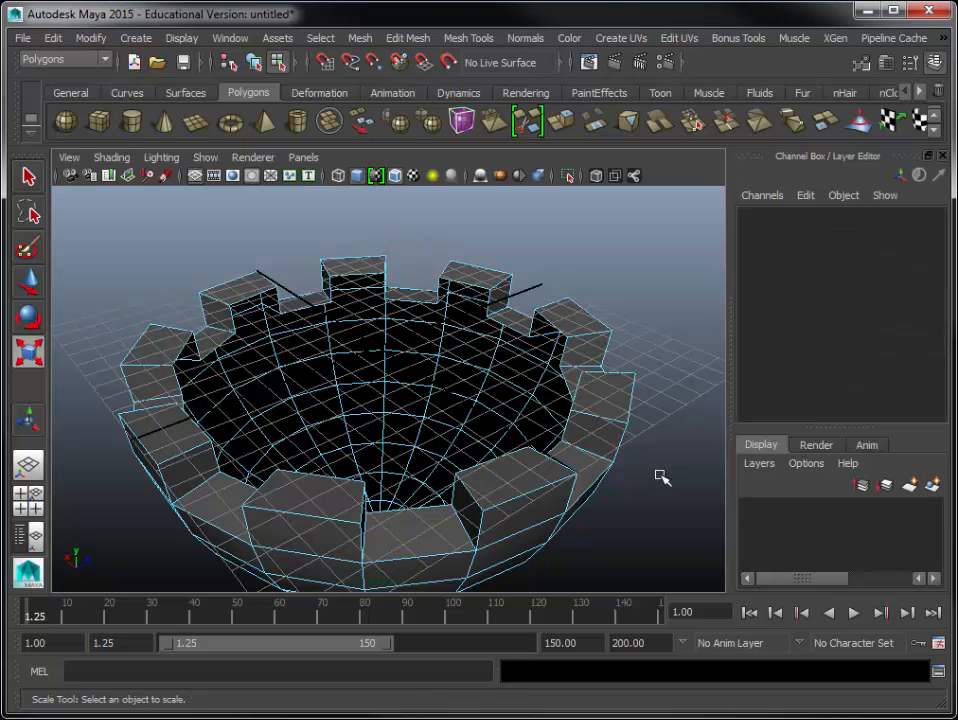
{"action": "right_click_drag", "start_coordinate": [662, 501], "coordinate": [366, 498], "text": "alt"}
{"action": "left_click_drag", "start_coordinate": [366, 498], "coordinate": [440, 505], "text": "alt"}
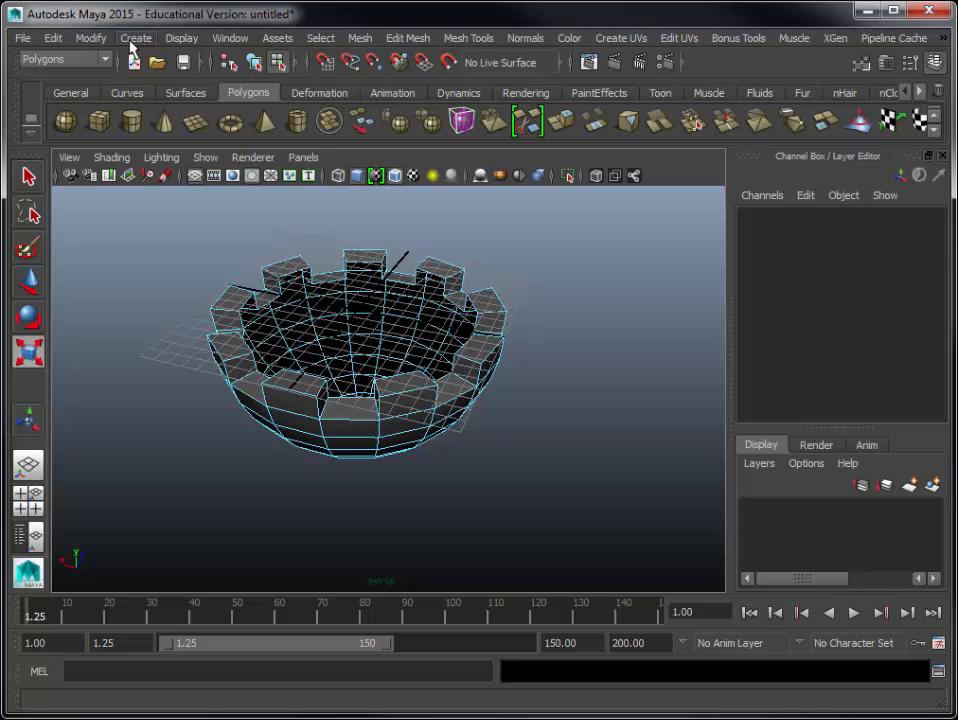
- Start saving the scene under a new name based on Phantasm_ball_1, with Maya ASCII as the file type
{"action": "left_click", "coordinate": [22, 38]}
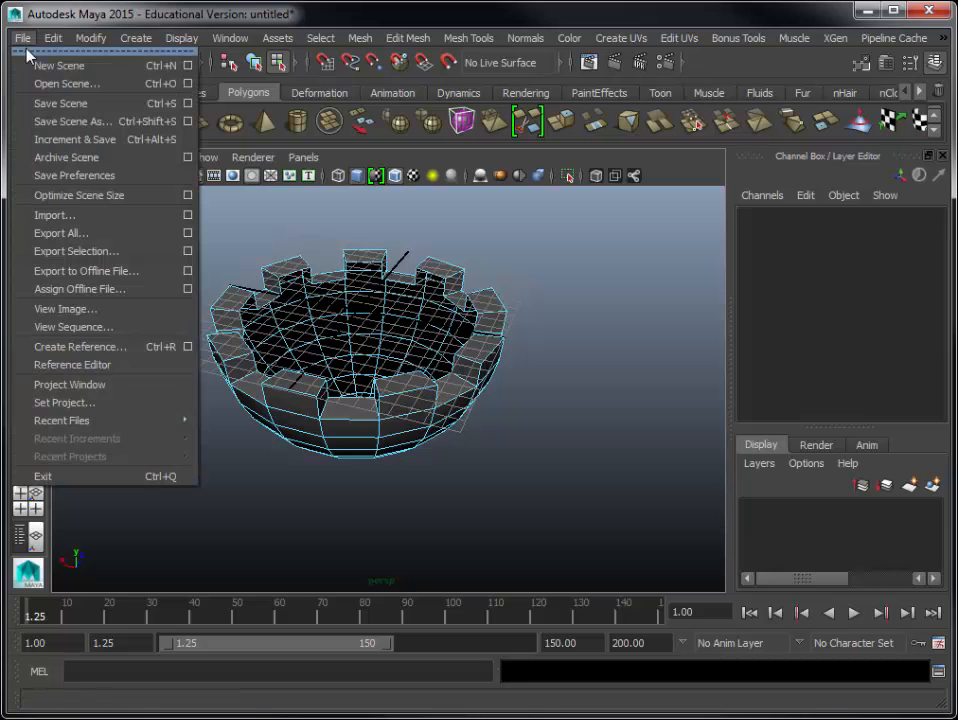
{"action": "left_click", "coordinate": [53, 121]}
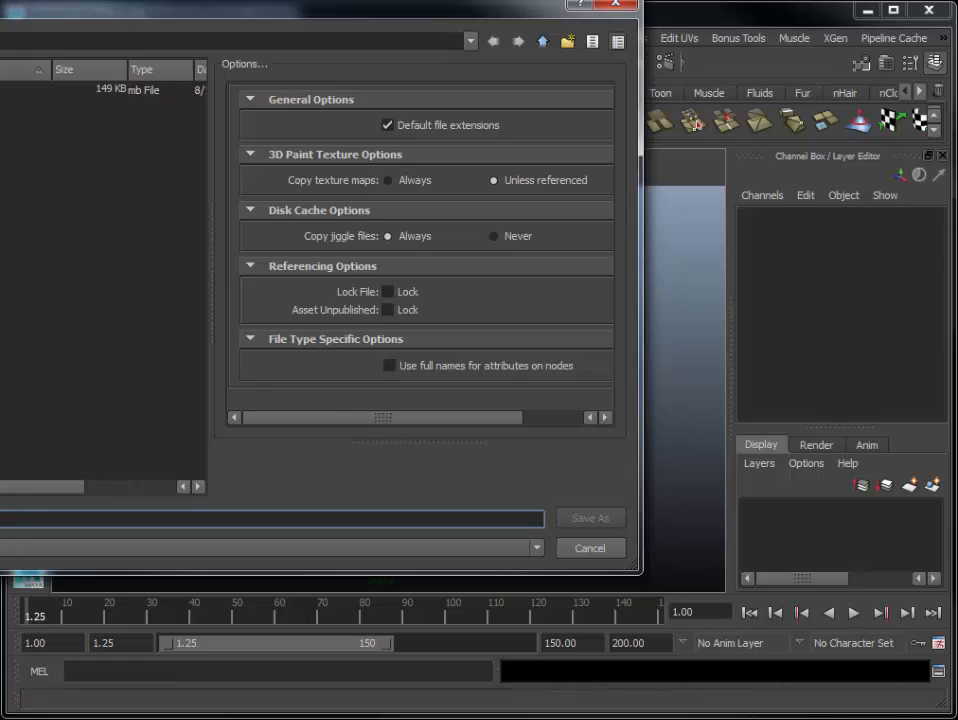
{"action": "left_click", "coordinate": [20, 90]}
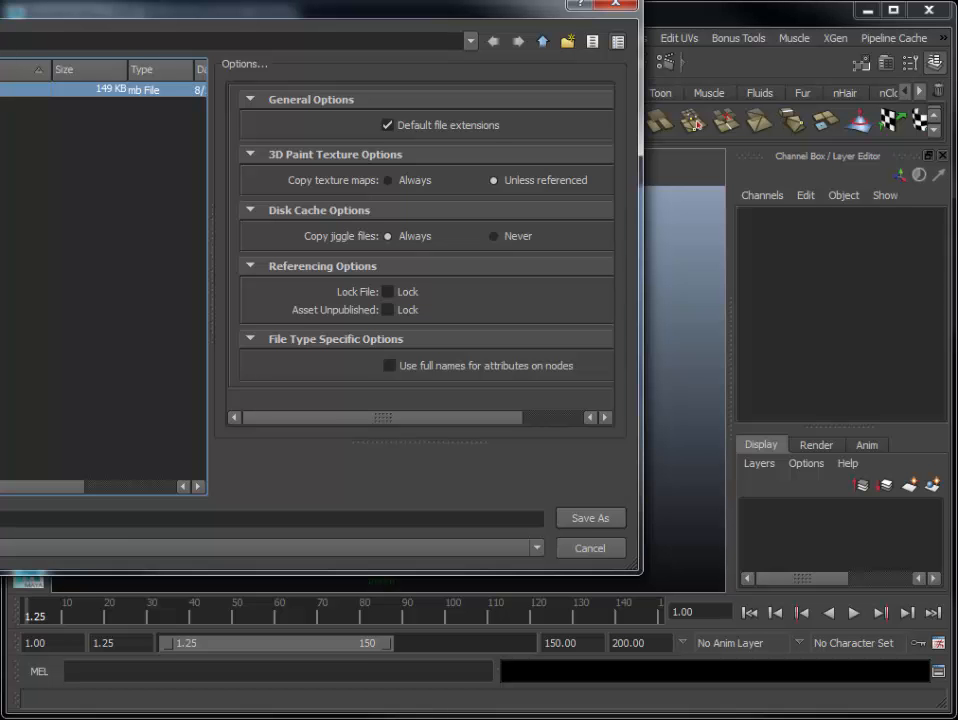
{"action": "left_click_drag", "start_coordinate": [5, 8], "coordinate": [313, 76]}
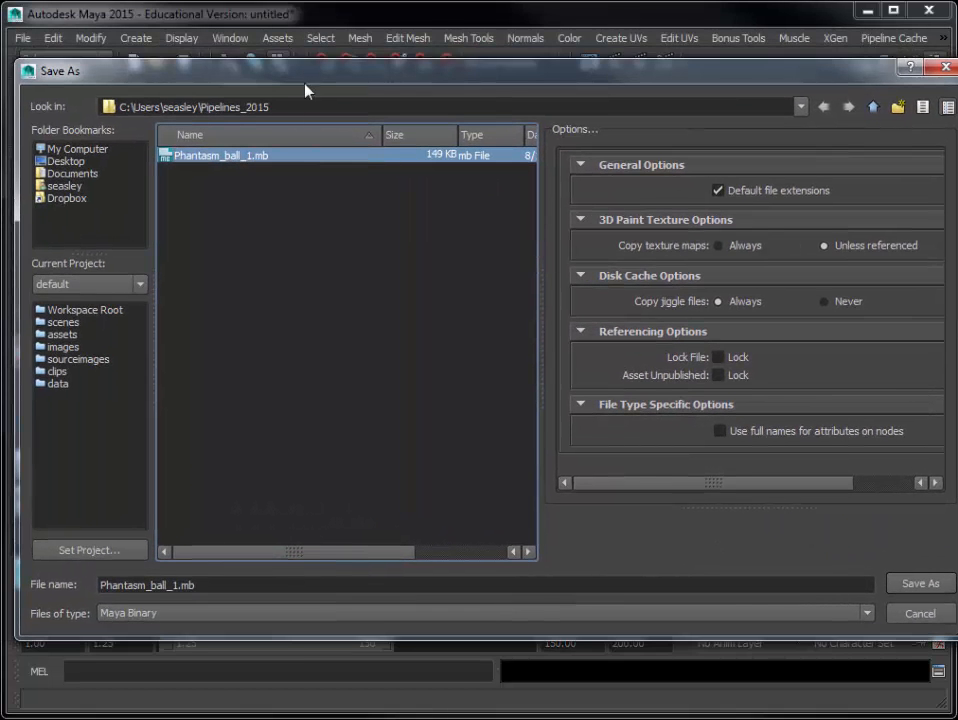
{"action": "left_click", "coordinate": [496, 614]}
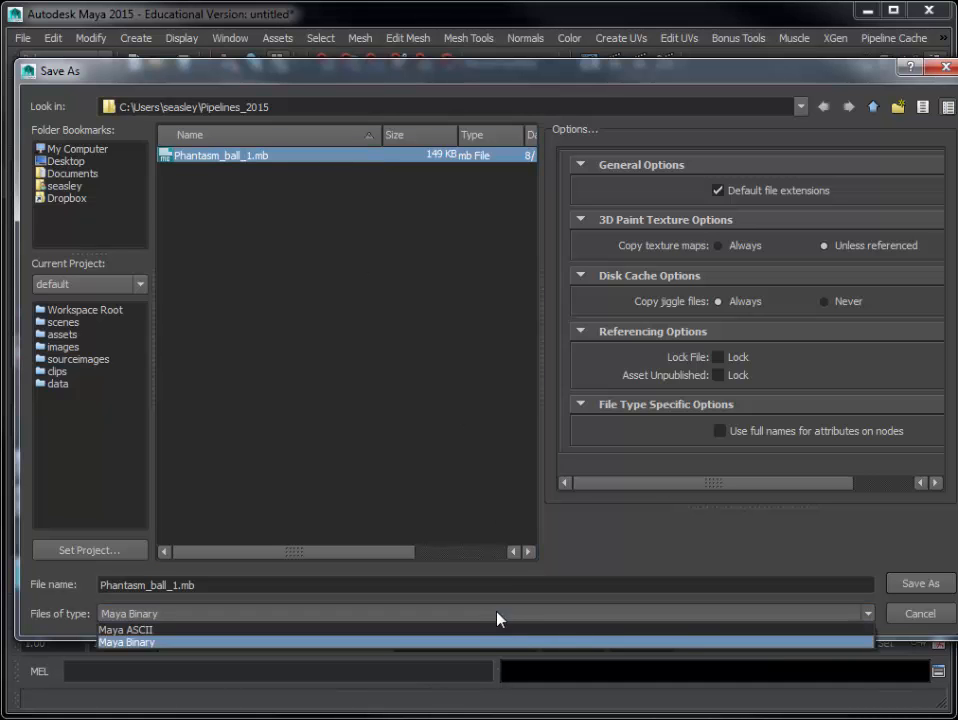
{"action": "left_click", "coordinate": [149, 633]}
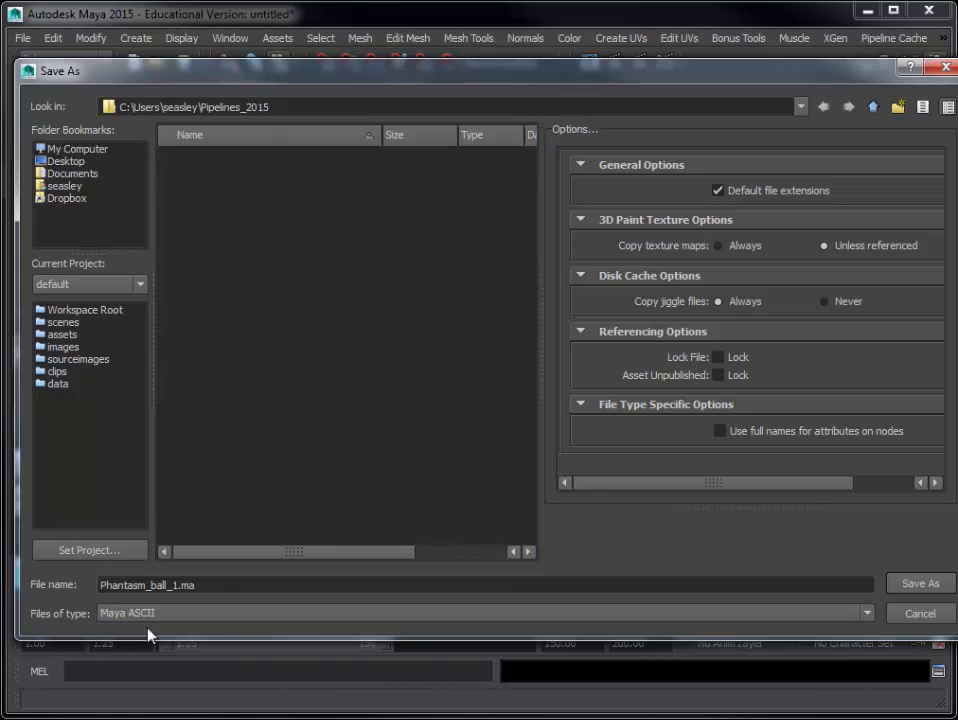
- Enter Phantasm_ball_1.ma as the file name and save the scene in the Pipelines_2015 folder
{"action": "left_click", "coordinate": [203, 586]}
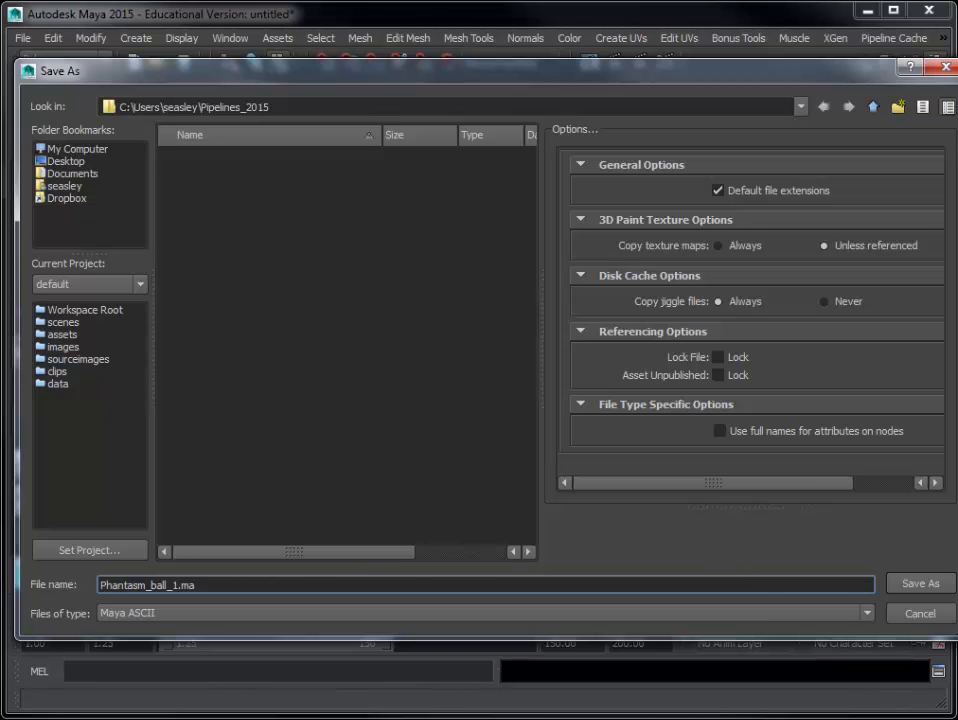
{"action": "left_click_drag", "start_coordinate": [956, 370], "coordinate": [879, 365]}
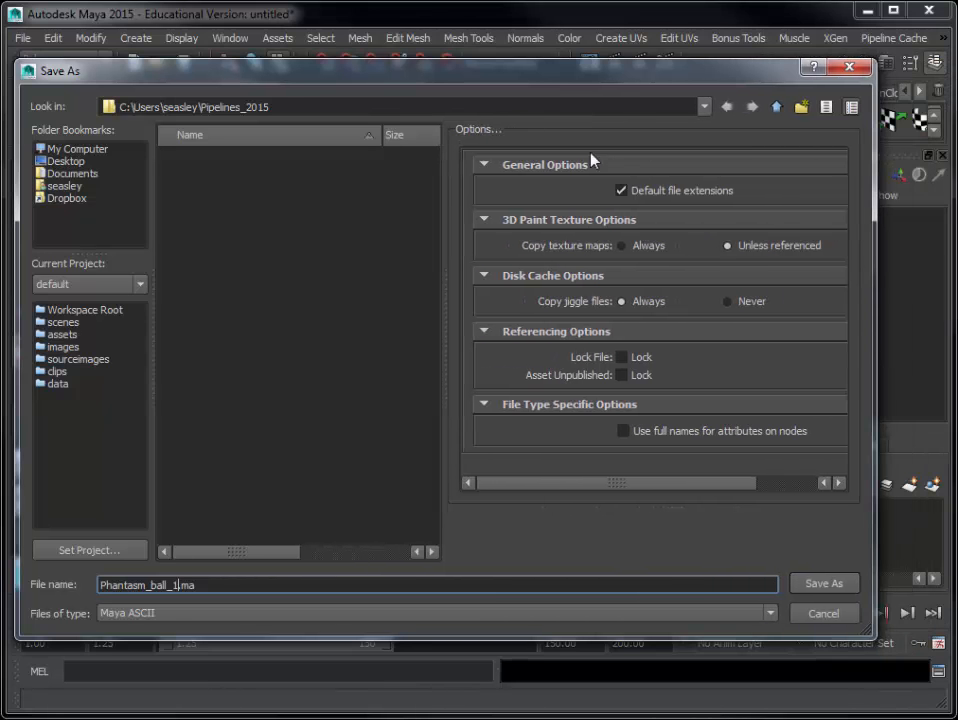
{"action": "left_click_drag", "start_coordinate": [496, 76], "coordinate": [529, 75]}
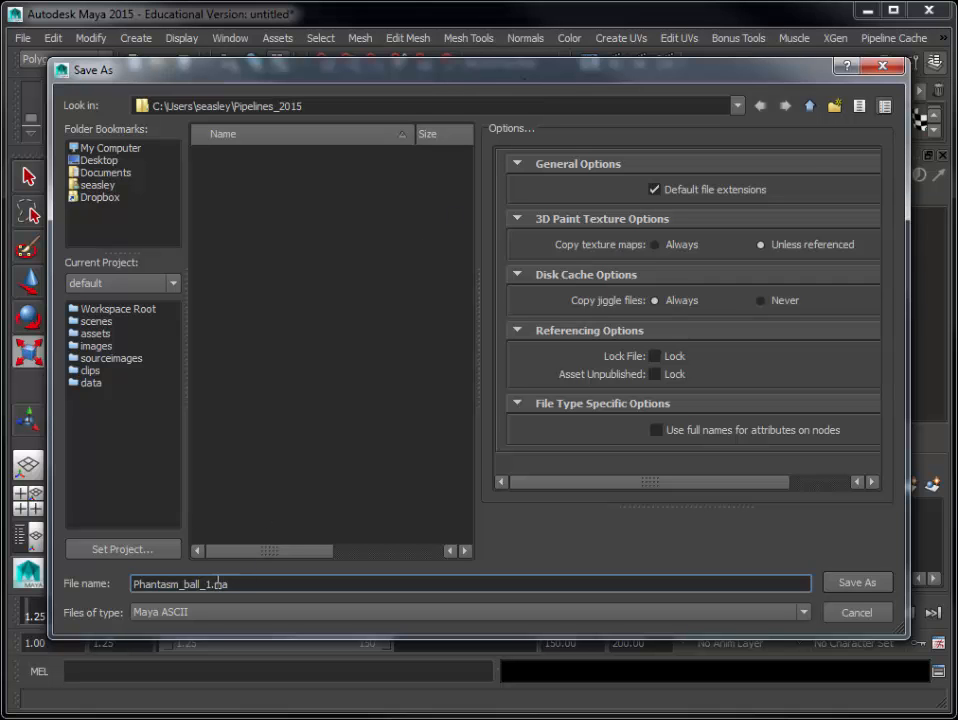
{"action": "left_click", "coordinate": [213, 586]}
{"action": "key", "text": "BackSpace"}
{"action": "type", "text": "1"}
{"action": "left_click", "coordinate": [857, 584]}
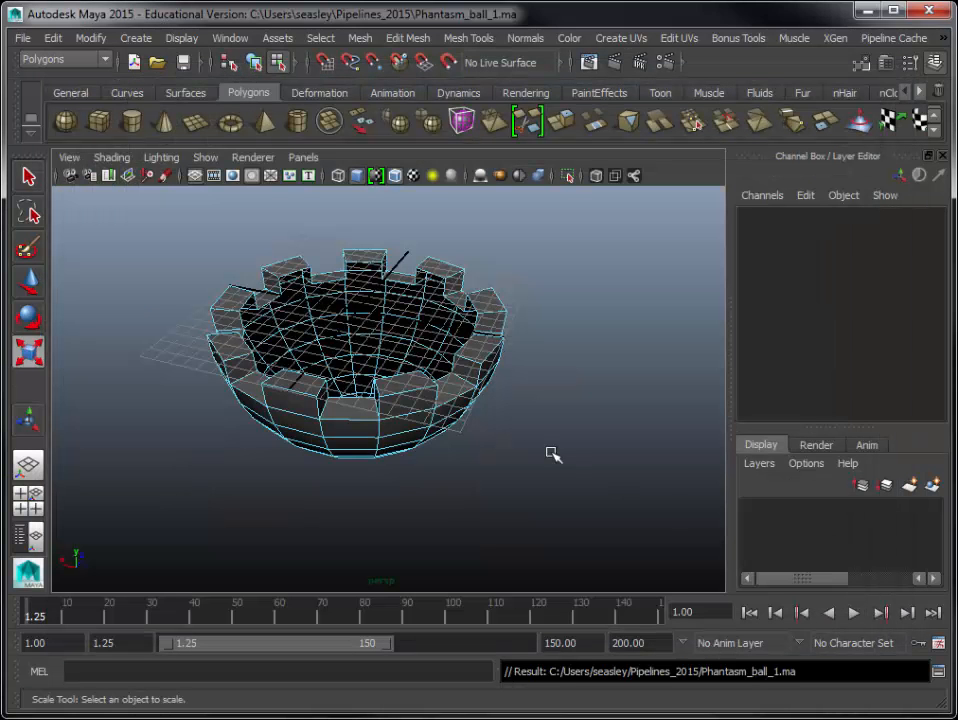
{"action": "scroll", "coordinate": [551, 454], "scroll_direction": "down", "scroll_amount": 2}
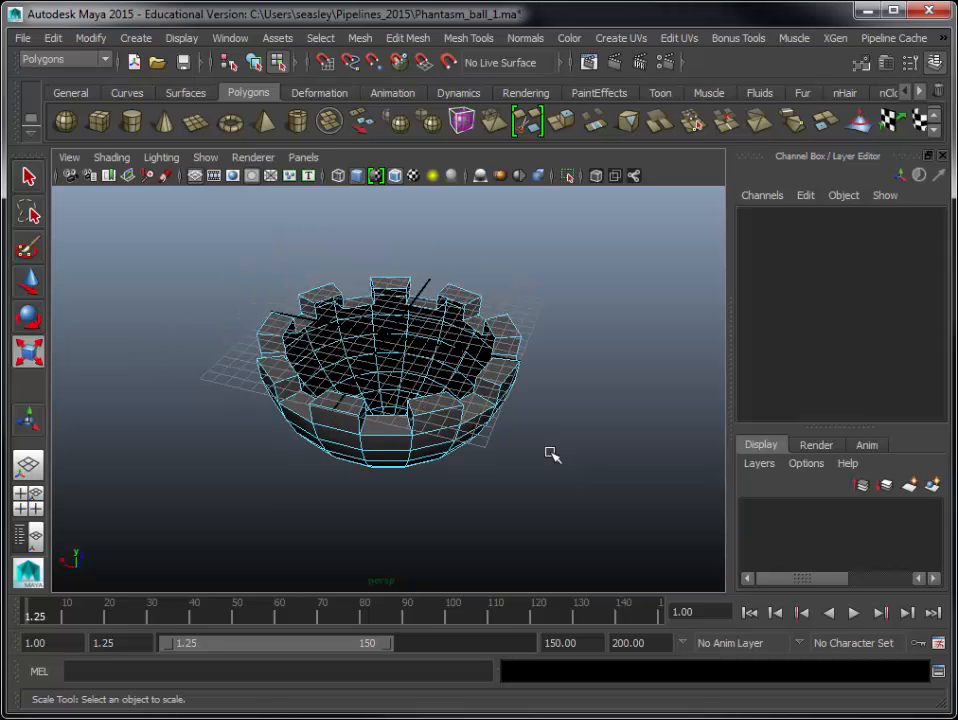
{"action": "scroll", "coordinate": [551, 454], "scroll_direction": "up", "scroll_amount": 2}
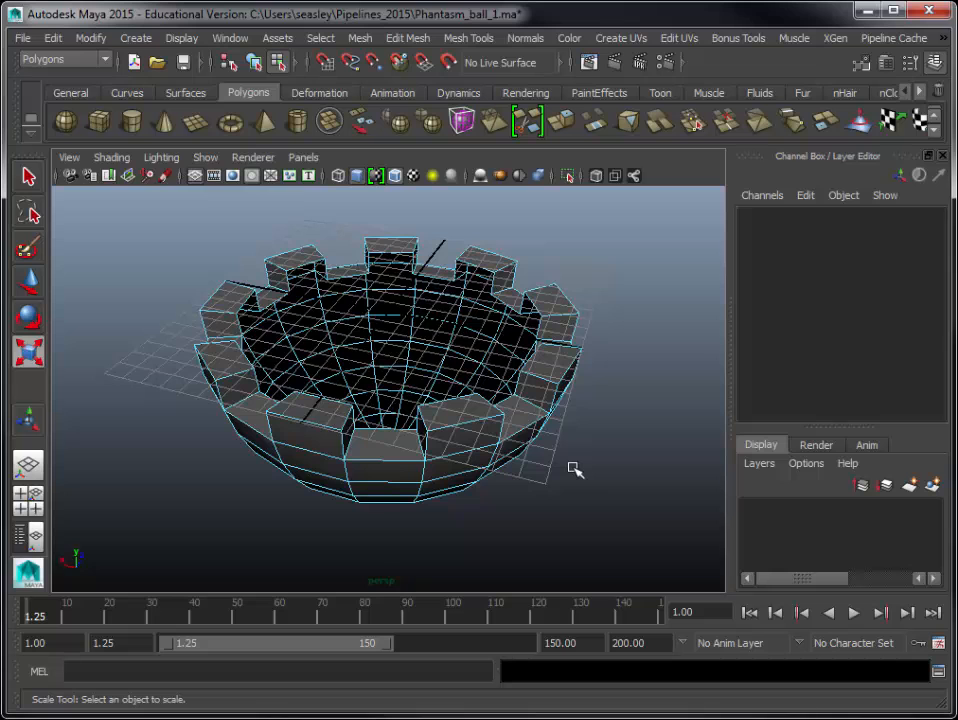
{"action": "left_click_drag", "start_coordinate": [535, 502], "coordinate": [585, 496], "text": "alt"}
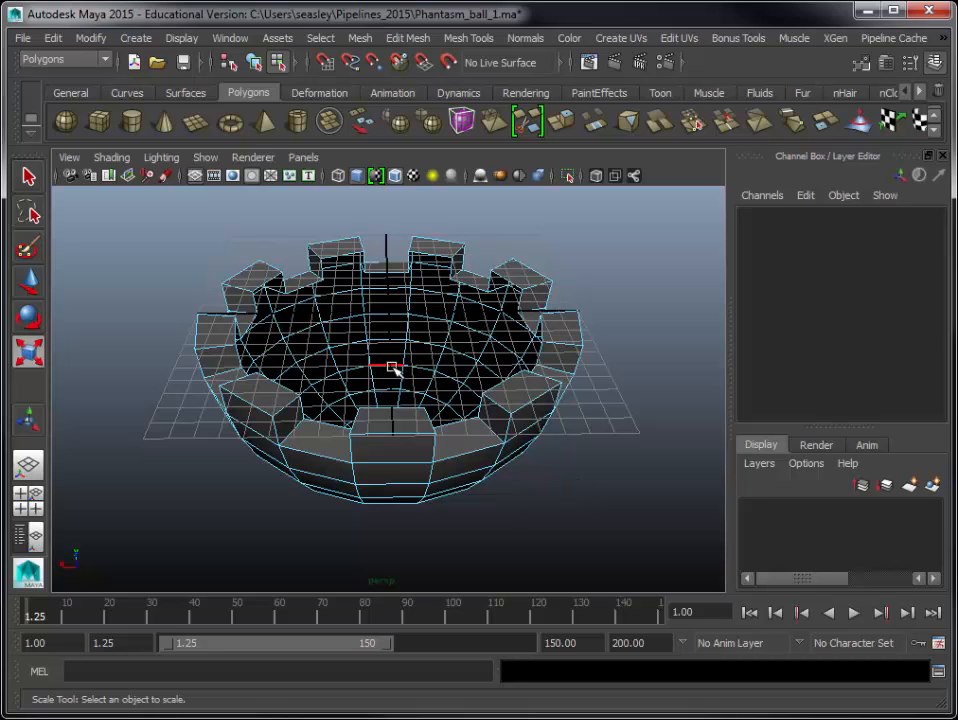
{"action": "left_click", "coordinate": [21, 38]}
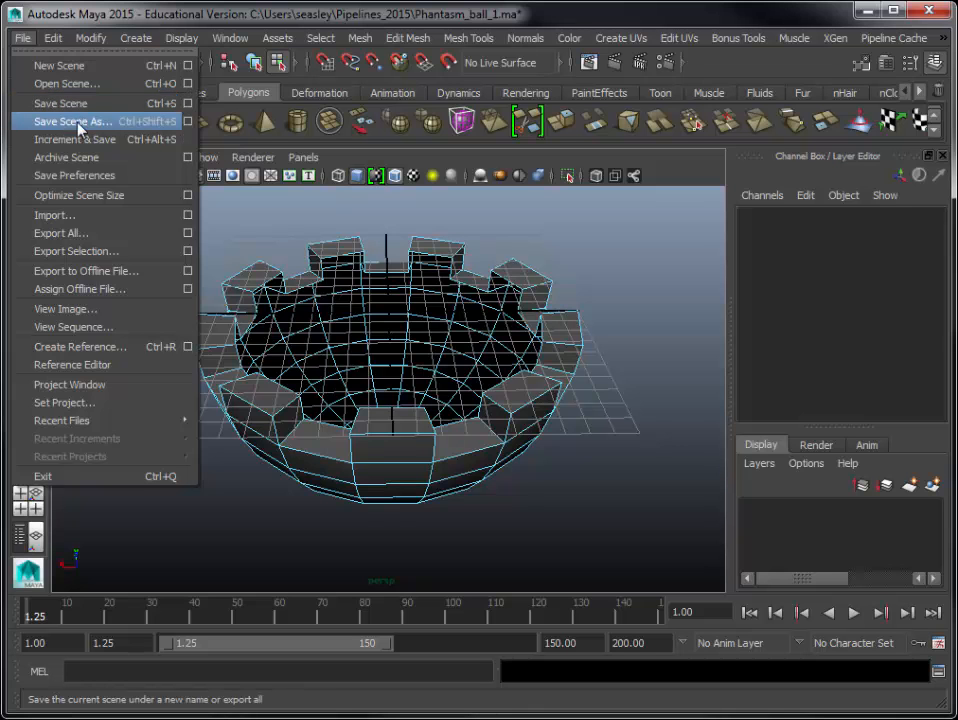
{"action": "left_click", "coordinate": [276, 216]}
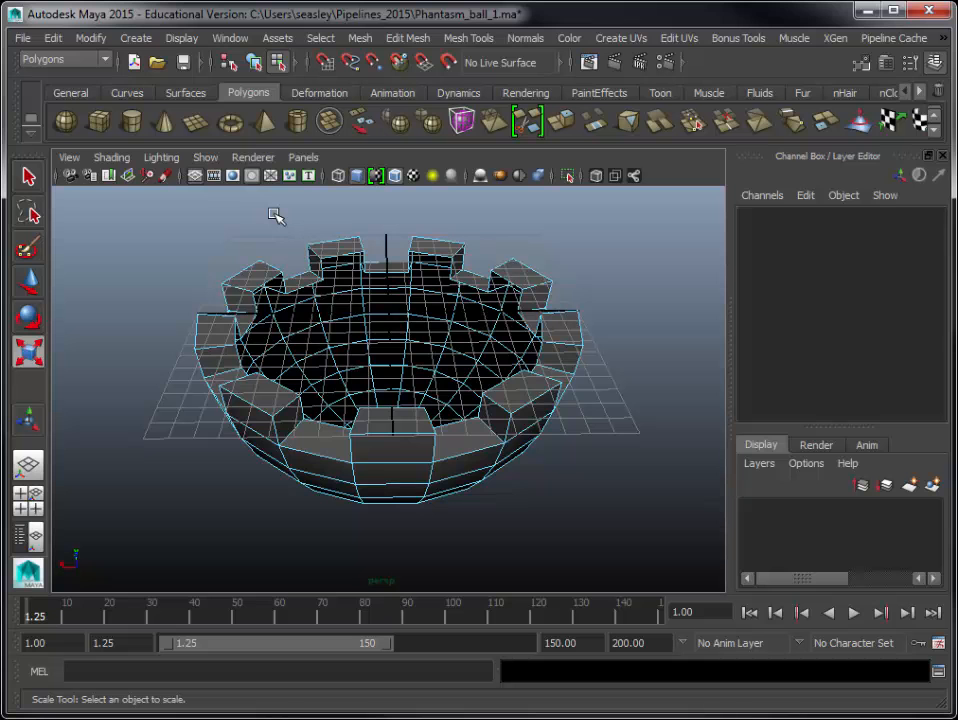
- Try out the incremented scene file name Phantasm_ball_2.ma for a new save, and cancel without saving
{"action": "left_click", "coordinate": [21, 40]}
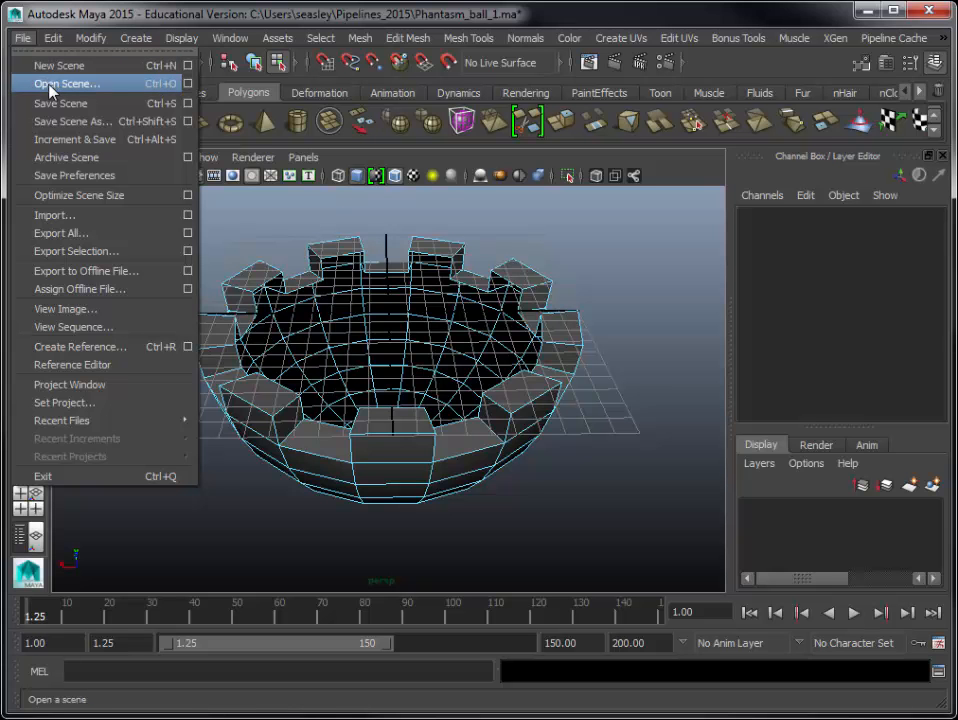
{"action": "left_click", "coordinate": [118, 121]}
{"action": "left_click", "coordinate": [242, 157]}
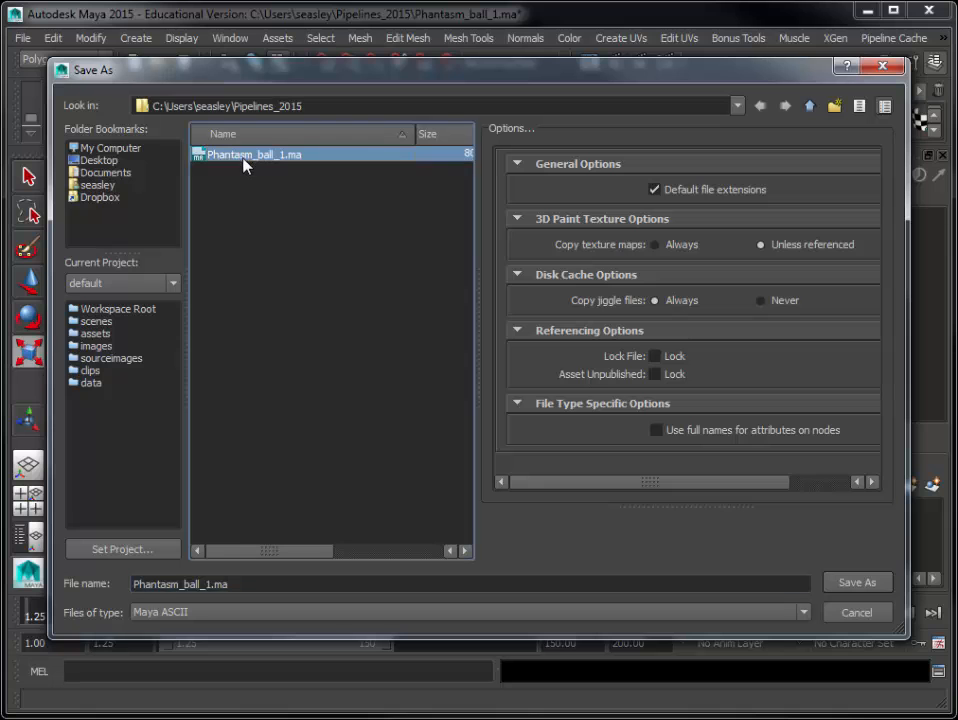
{"action": "left_click", "coordinate": [208, 584]}
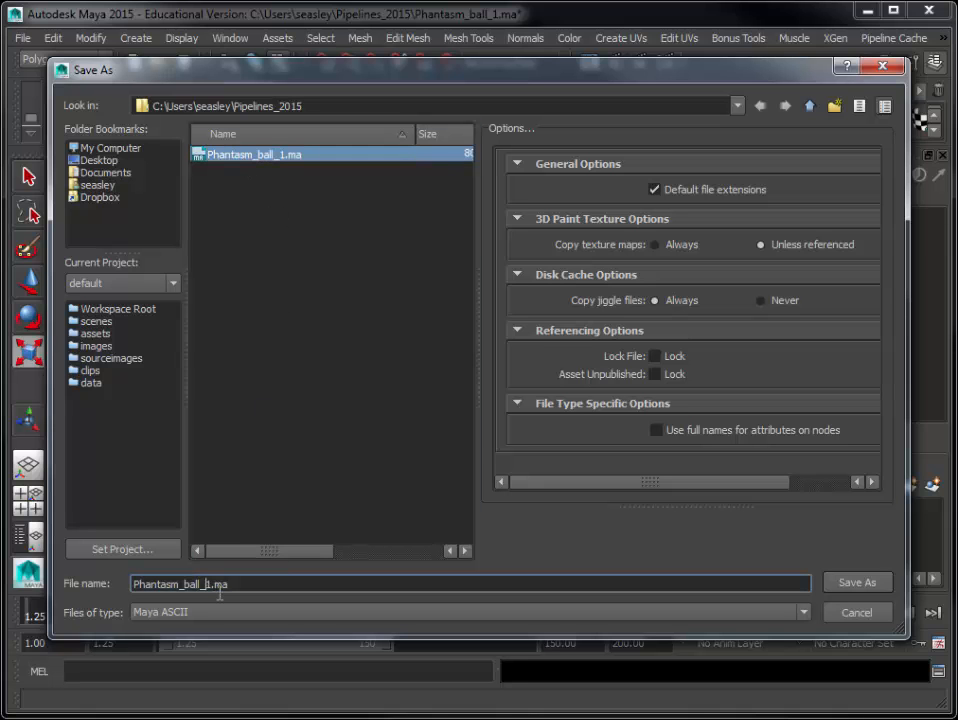
{"action": "key", "text": "Delete"}
{"action": "type", "text": "2"}
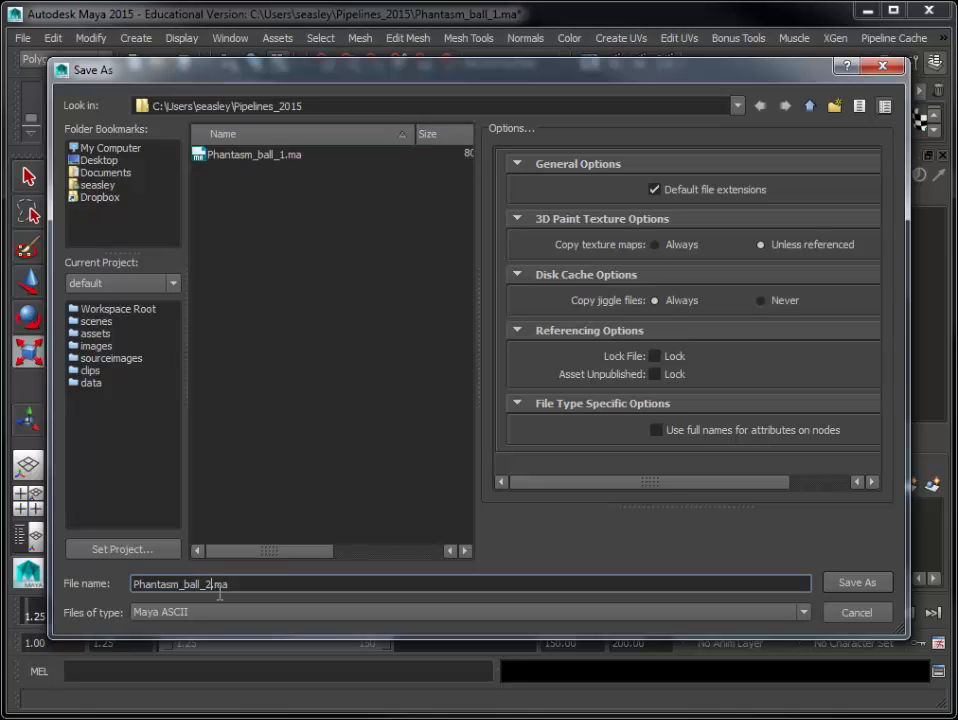
{"action": "left_click", "coordinate": [856, 613]}
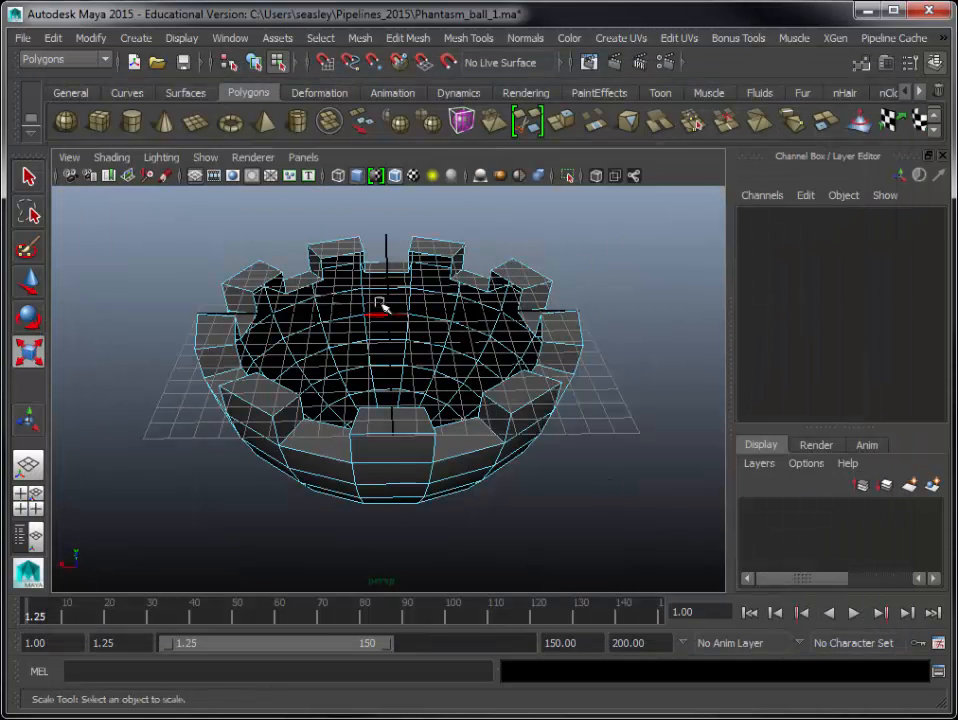
- Create a second polygon sphere at the origin, centred on the bowl
{"action": "left_click", "coordinate": [138, 38]}
{"action": "mouse_move", "coordinate": [180, 88]}
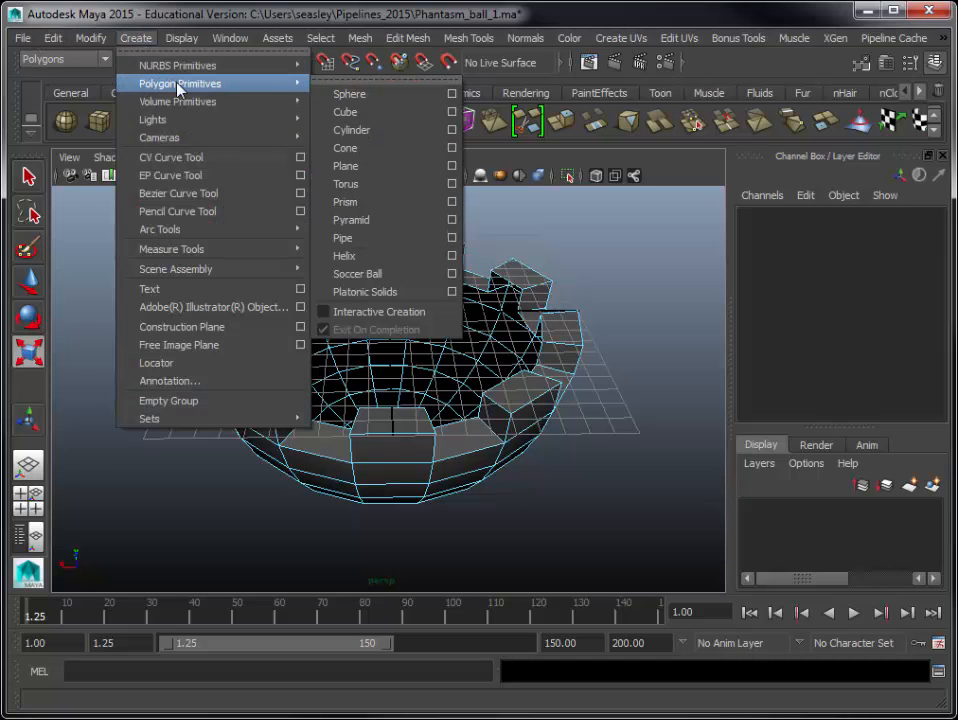
{"action": "left_click", "coordinate": [369, 99]}
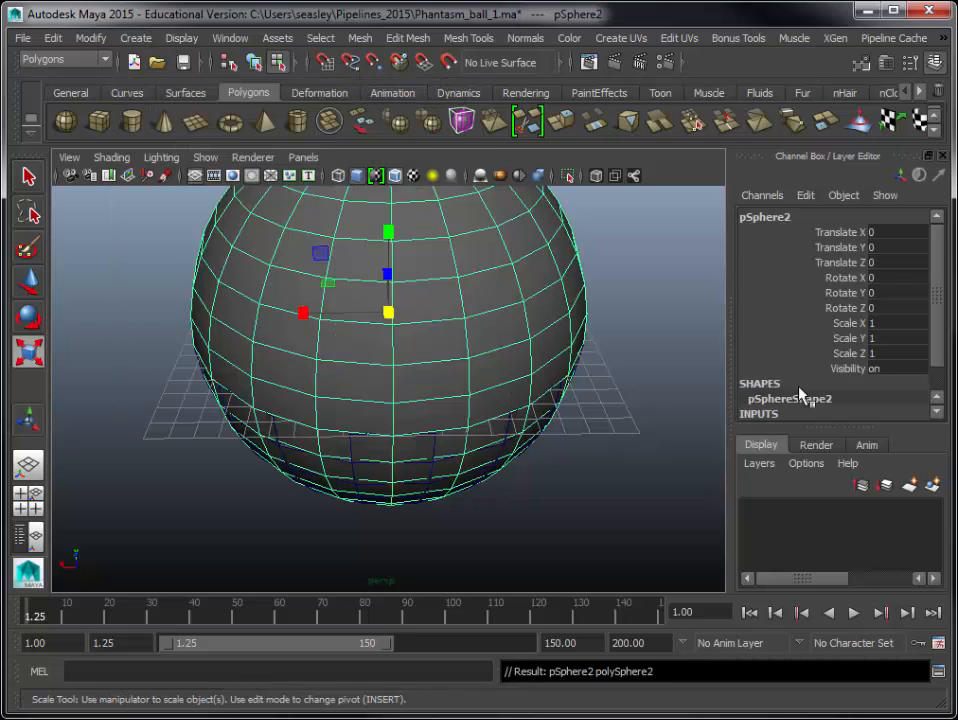
- Set the new inner sphere's radius to 9 and its axis and height subdivisions to 18 each
{"action": "scroll", "coordinate": [915, 385], "scroll_direction": "down", "scroll_amount": 1}
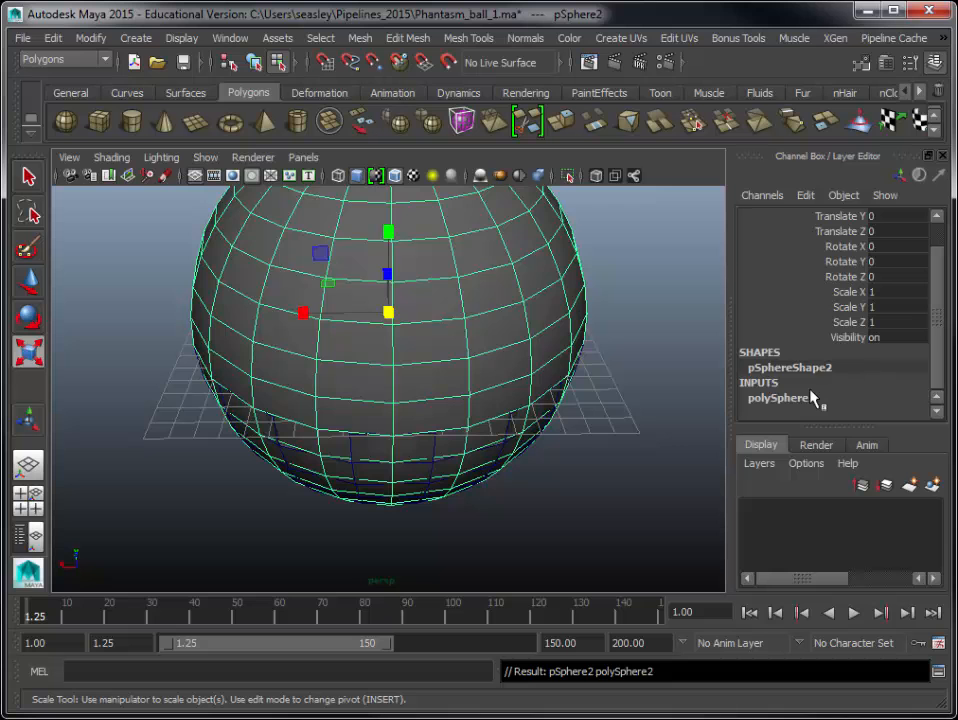
{"action": "left_click", "coordinate": [815, 398]}
{"action": "scroll", "coordinate": [928, 378], "scroll_direction": "down", "scroll_amount": 2}
{"action": "left_click", "coordinate": [898, 352]}
{"action": "left_click", "coordinate": [906, 354]}
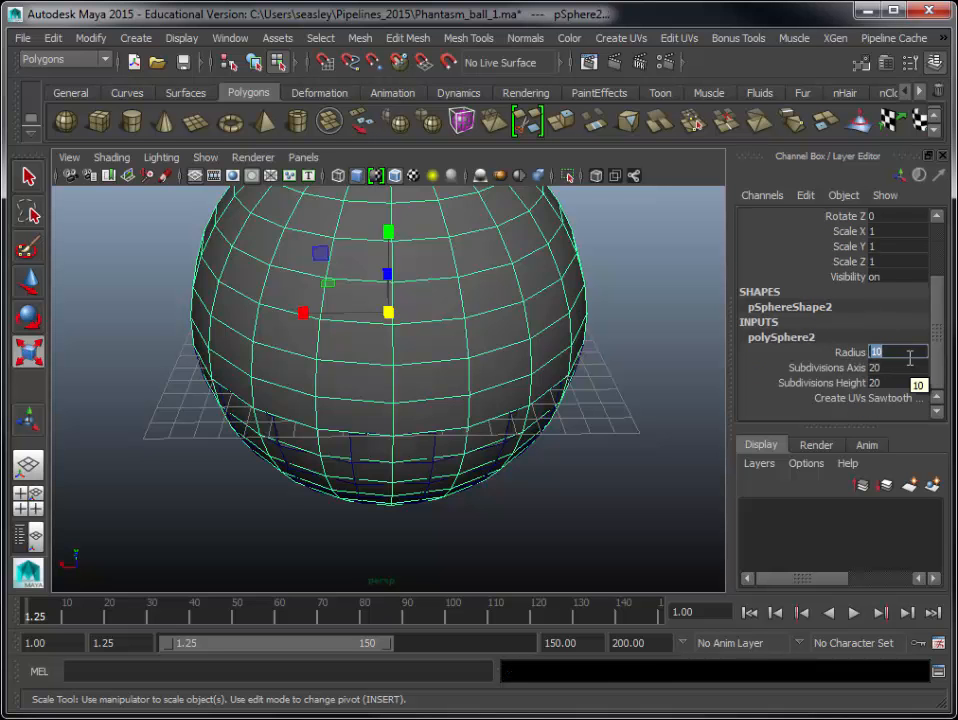
{"action": "type", "text": "9"}
{"action": "key", "text": "Tab"}
{"action": "type", "text": "18"}
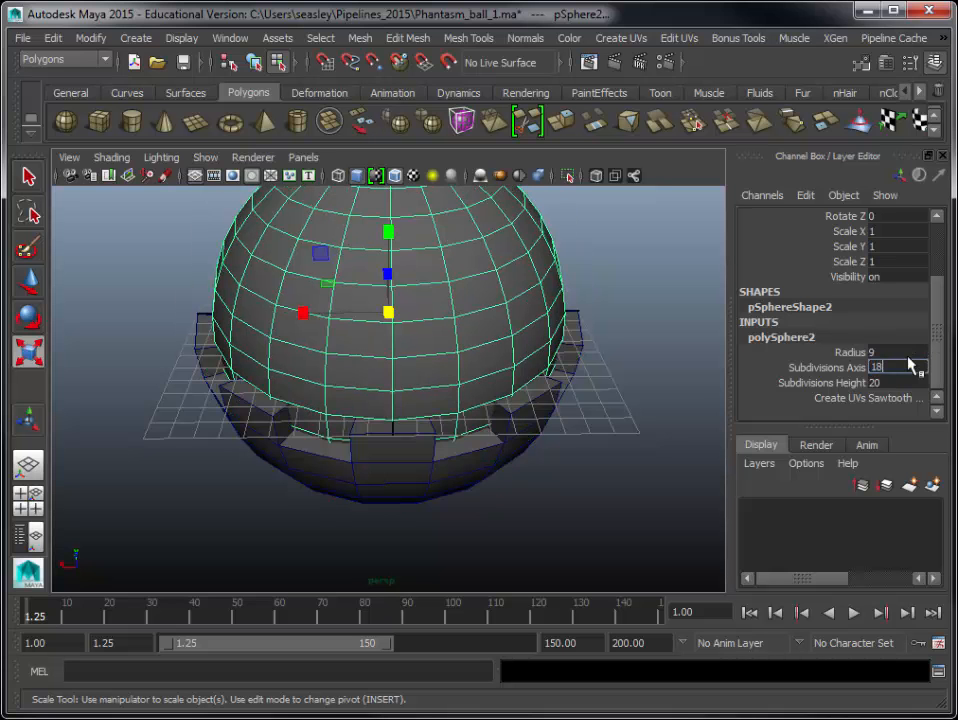
{"action": "key", "text": "Tab"}
{"action": "type", "text": "18"}
{"action": "key", "text": "Return"}
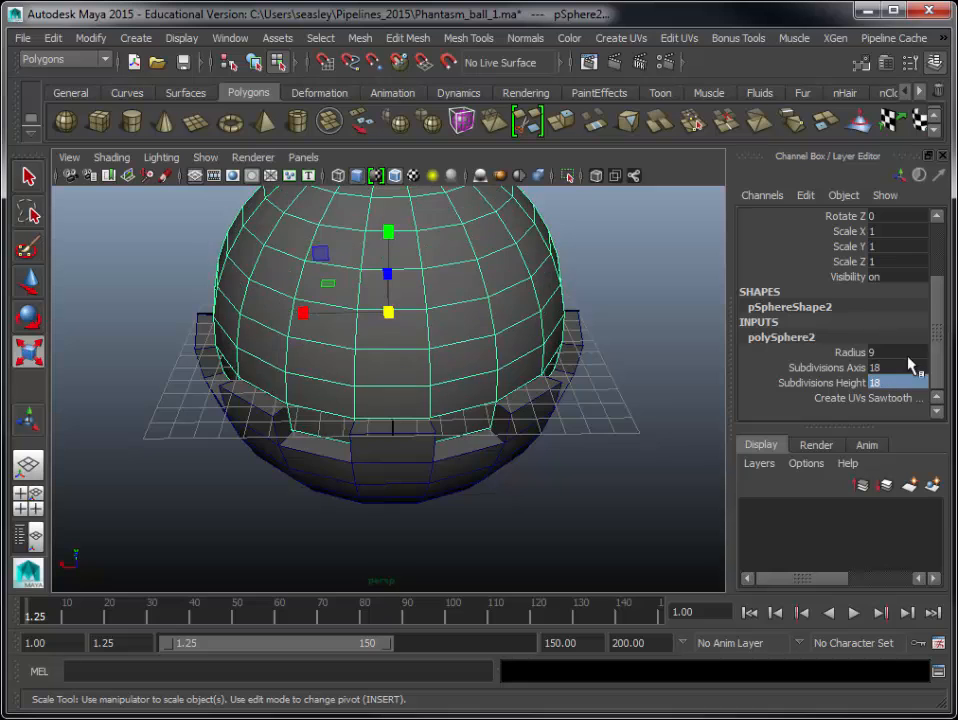
- Examine from several angles how the inner sphere's faces line up with the notches in the bowl rim
{"action": "left_click_drag", "start_coordinate": [377, 522], "coordinate": [526, 515], "text": "alt"}
{"action": "right_click_drag", "start_coordinate": [526, 515], "coordinate": [419, 528], "text": "alt"}
{"action": "left_click_drag", "start_coordinate": [419, 528], "coordinate": [502, 520], "text": "alt"}
{"action": "right_click_drag", "start_coordinate": [502, 520], "coordinate": [524, 513], "text": "alt"}
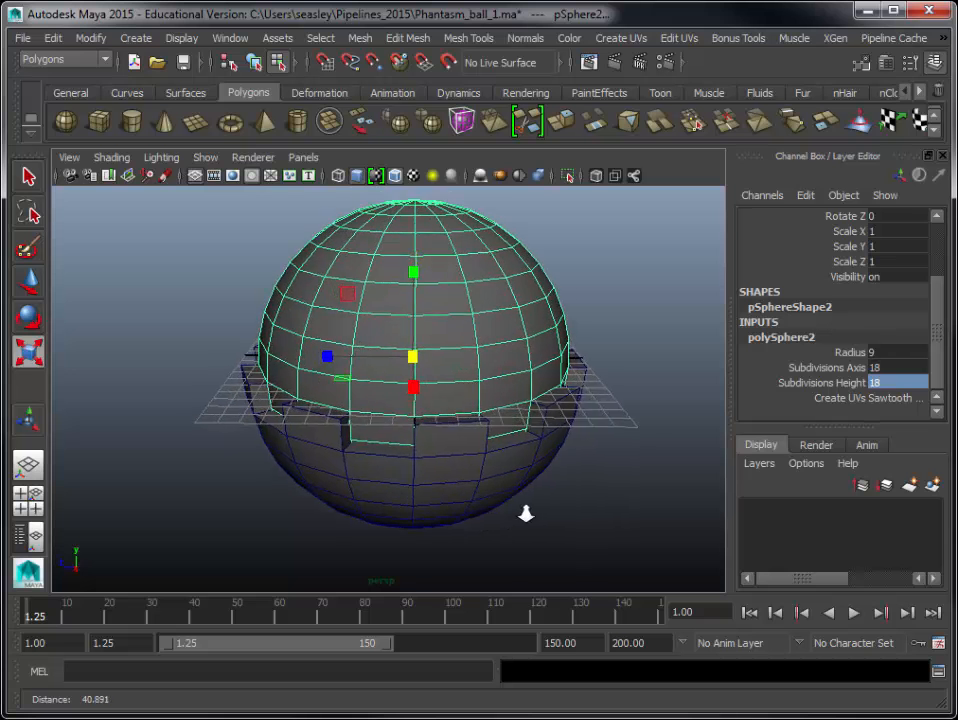
{"action": "left_click_drag", "start_coordinate": [314, 520], "coordinate": [340, 510], "text": "alt"}
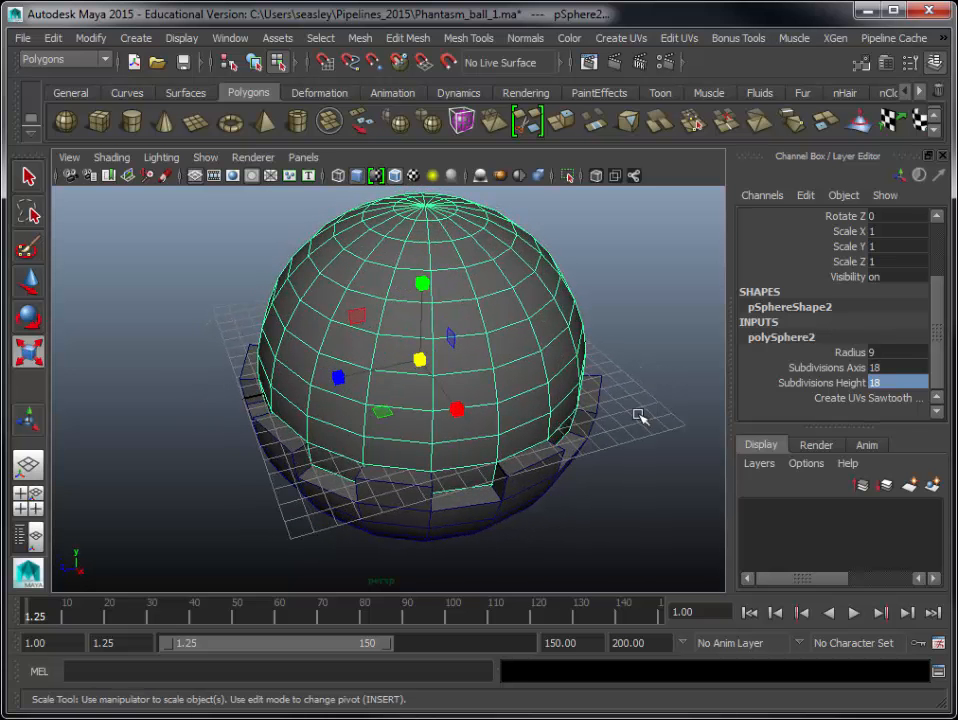
{"action": "left_click_drag", "start_coordinate": [633, 423], "coordinate": [610, 383], "text": "alt"}
{"action": "mouse_move", "coordinate": [455, 376]}
{"action": "left_mouse_down", "text": "alt"}
{"action": "mouse_move", "coordinate": [499, 410]}
{"action": "mouse_move", "coordinate": [446, 379]}
{"action": "left_mouse_up", "text": "alt"}
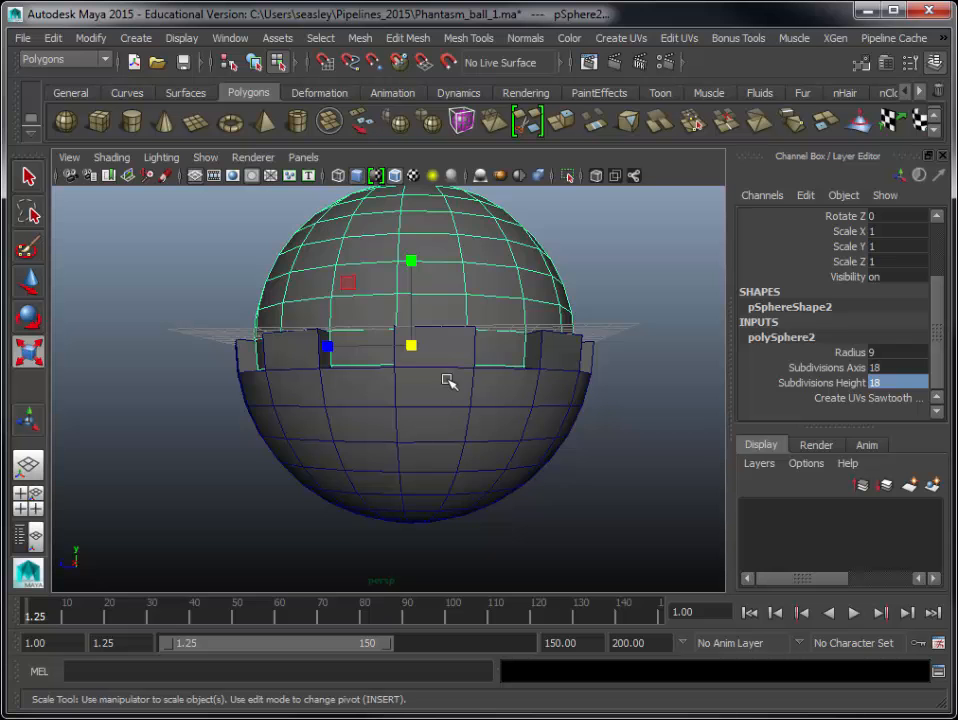
- In wireframe display, select the inner sphere's faces below the row behind the rim notches and delete them
{"action": "key", "text": "4"}
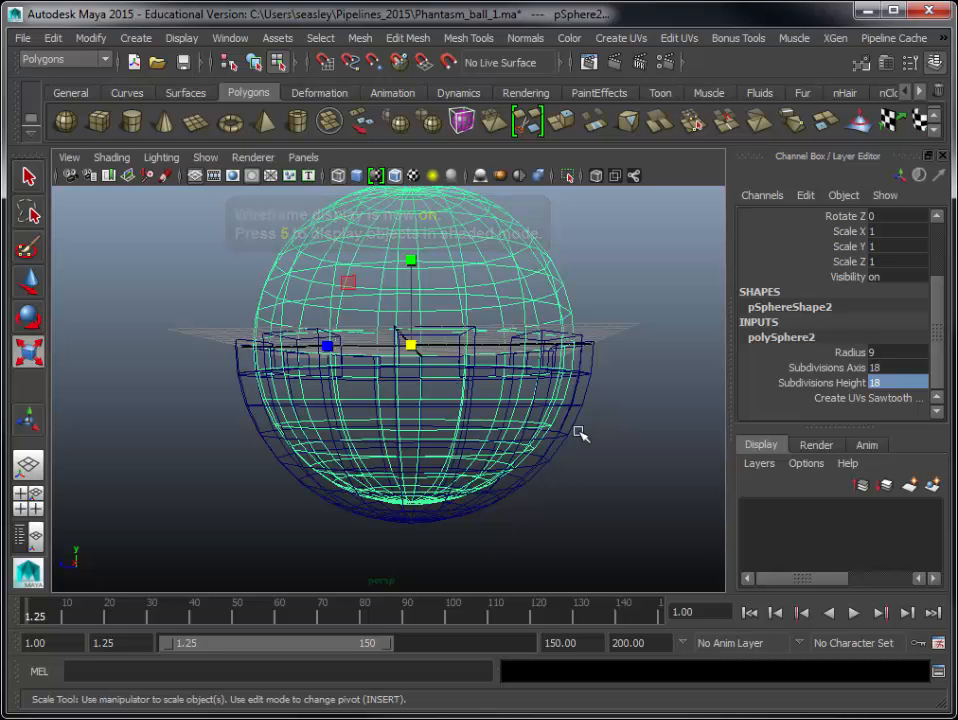
{"action": "right_click", "coordinate": [415, 412]}
{"action": "right_click_drag", "start_coordinate": [415, 412], "coordinate": [421, 456]}
{"action": "left_click_drag", "start_coordinate": [230, 398], "coordinate": [634, 530]}
{"action": "left_click_drag", "start_coordinate": [597, 451], "coordinate": [506, 482], "text": "alt"}
{"action": "left_click", "coordinate": [506, 483]}
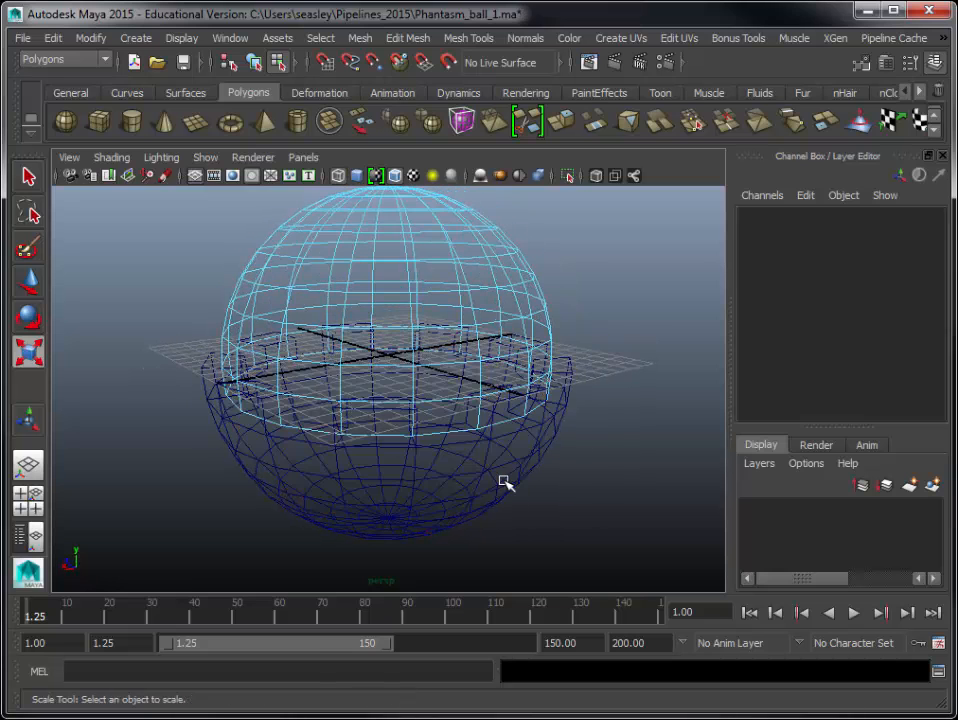
- Check in shaded and wireframe display how the dome's lowest row of faces fills the rim notches
{"action": "key", "text": "5"}
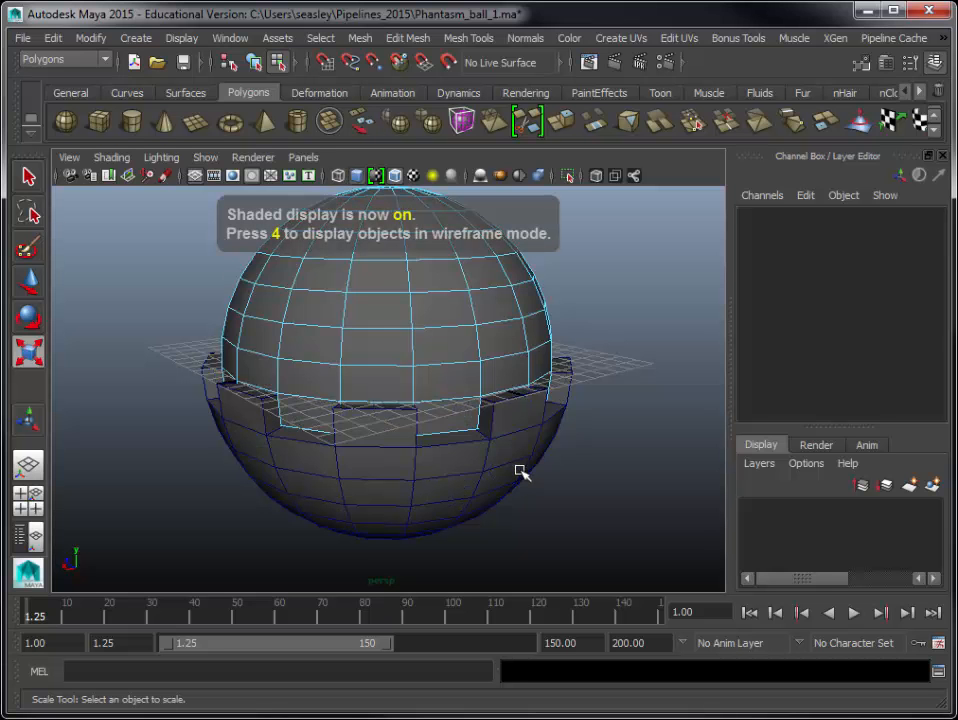
{"action": "mouse_move", "coordinate": [519, 470]}
{"action": "left_mouse_down", "text": "alt"}
{"action": "mouse_move", "coordinate": [594, 453]}
{"action": "mouse_move", "coordinate": [566, 452]}
{"action": "left_mouse_up", "text": "alt"}
{"action": "left_click", "coordinate": [404, 368]}
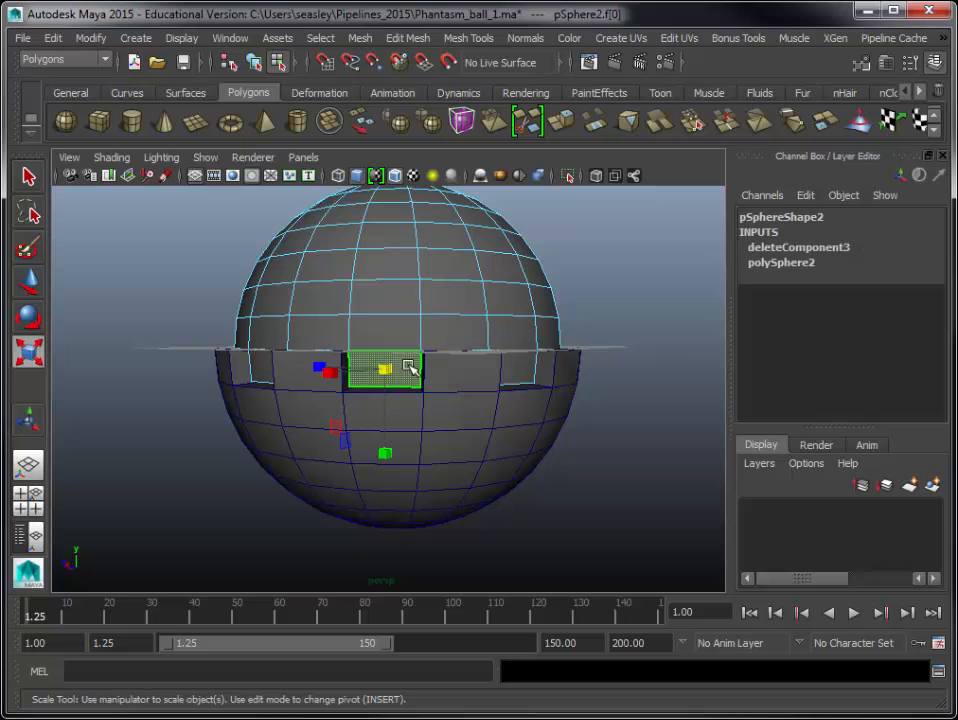
{"action": "key", "text": "4"}
{"action": "left_click_drag", "start_coordinate": [594, 437], "coordinate": [497, 457], "text": "alt"}
{"action": "left_click", "coordinate": [582, 450]}
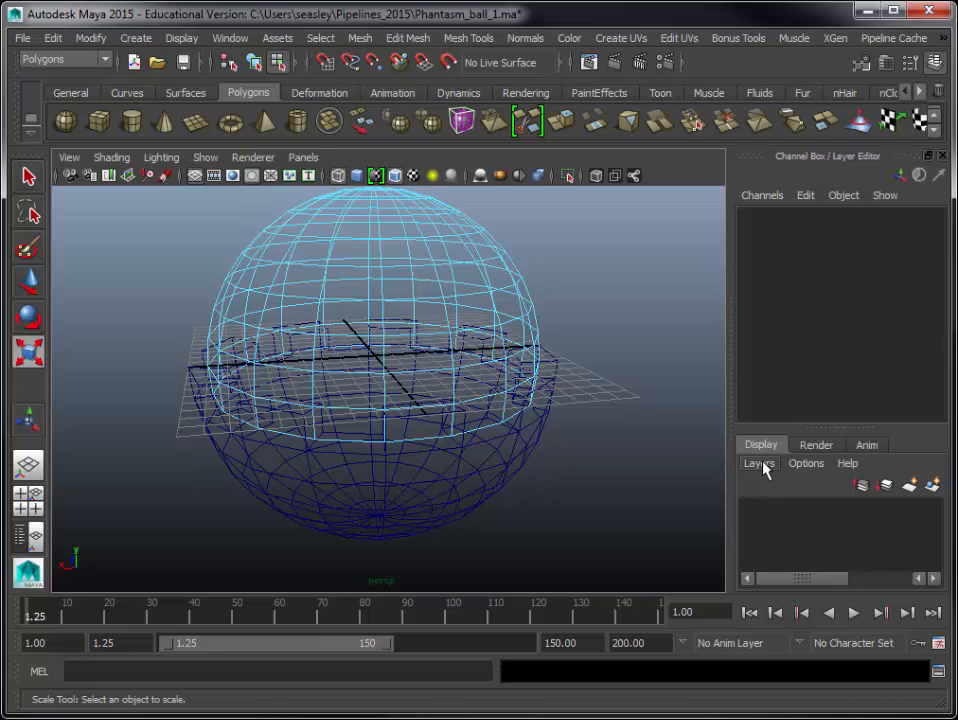
- Return to object mode, select both the upper dome and the bowl, and create a display layer from them
{"action": "right_click_drag", "start_coordinate": [490, 278], "coordinate": [556, 254]}
{"action": "left_click", "coordinate": [475, 265]}
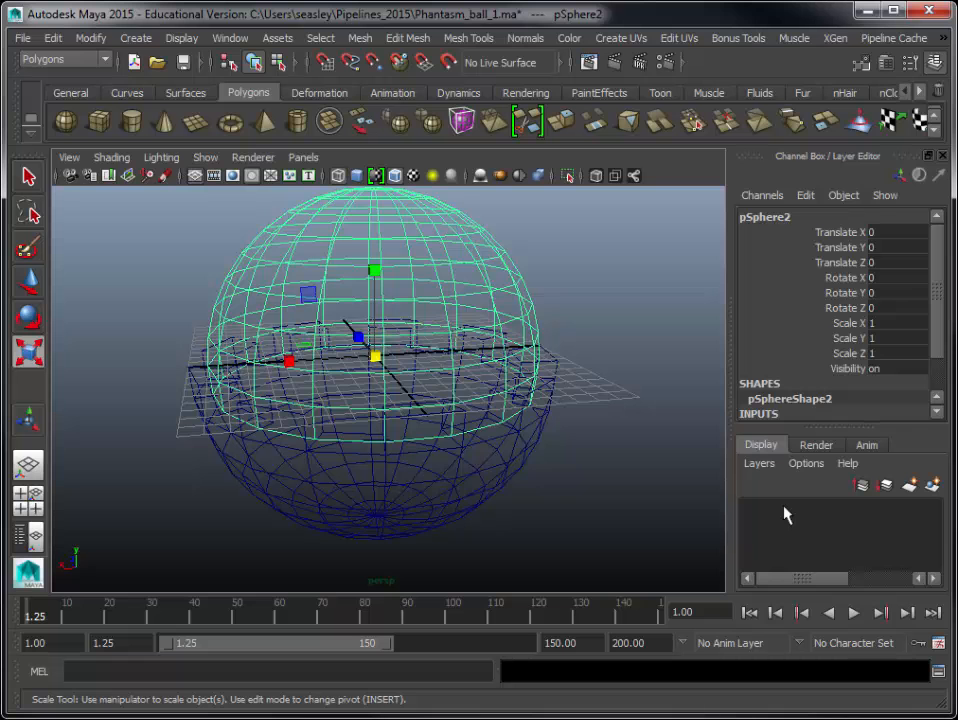
{"action": "left_click_drag", "start_coordinate": [605, 310], "coordinate": [433, 490]}
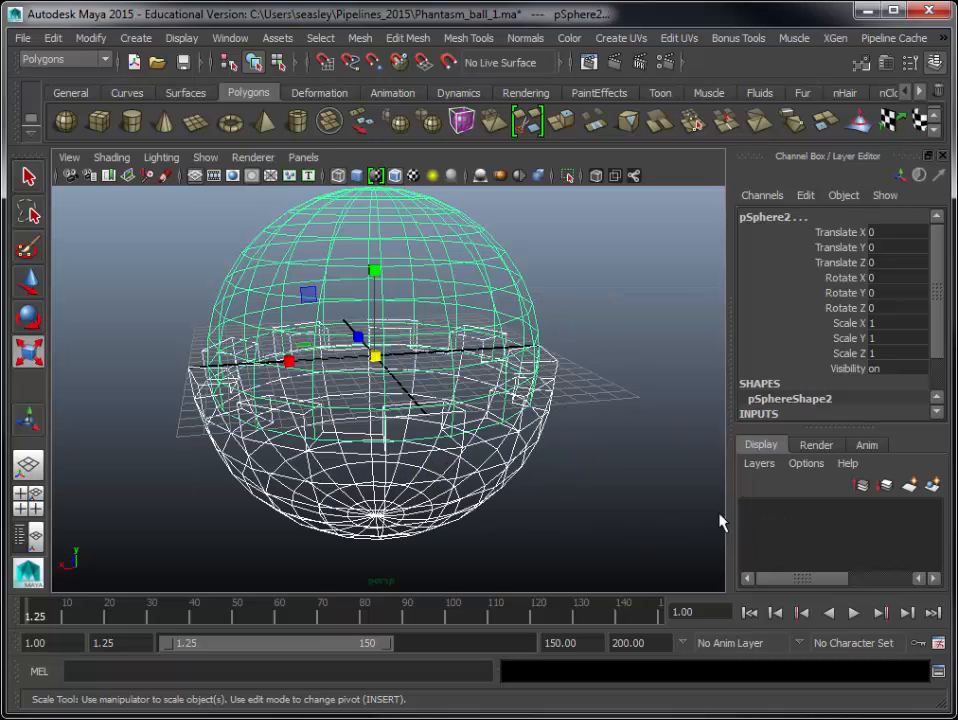
{"action": "left_click", "coordinate": [759, 464]}
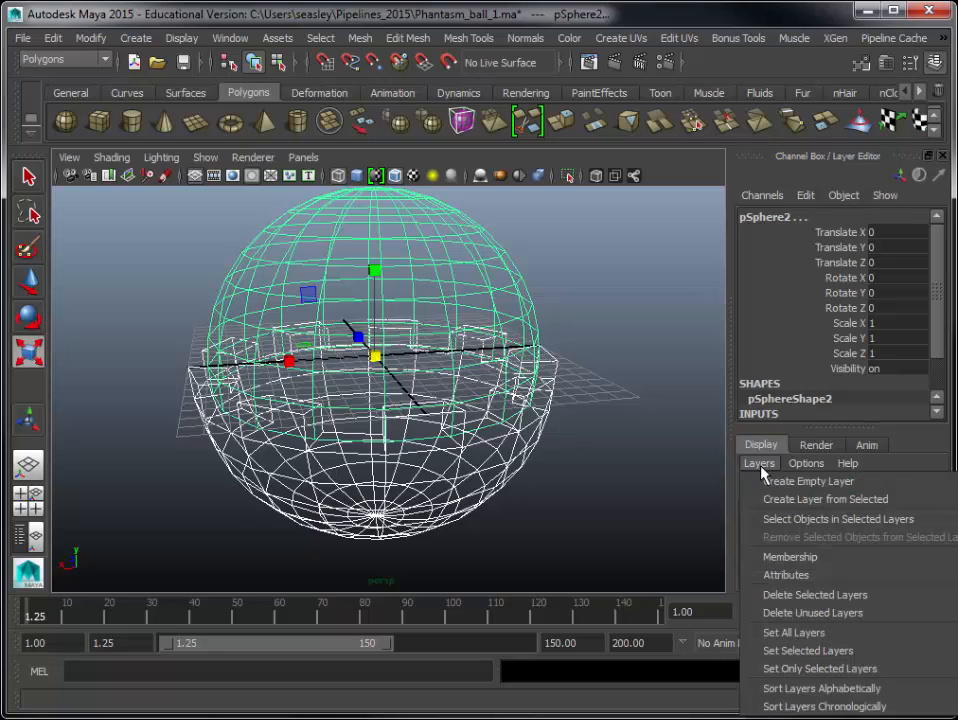
{"action": "left_click", "coordinate": [890, 505]}
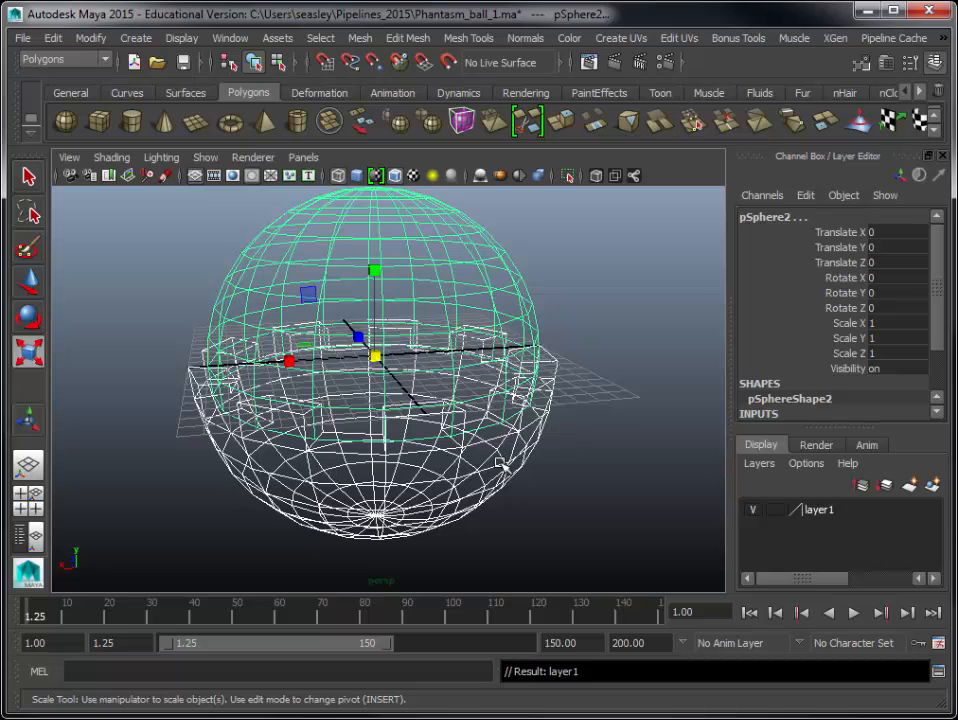
{"action": "left_click", "coordinate": [760, 465]}
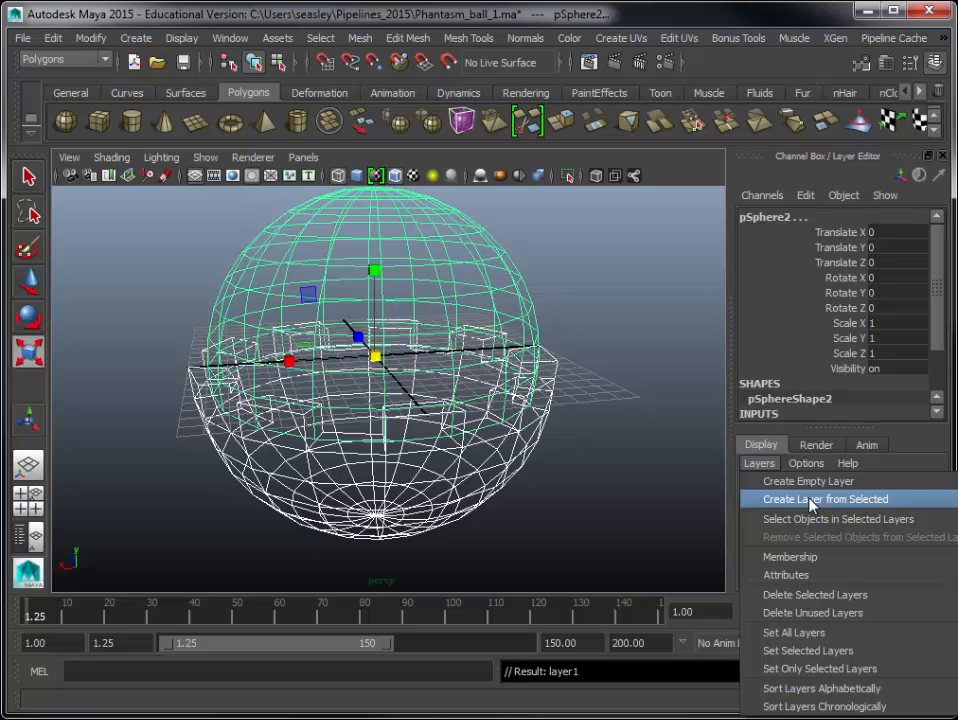
{"action": "left_click", "coordinate": [669, 496]}
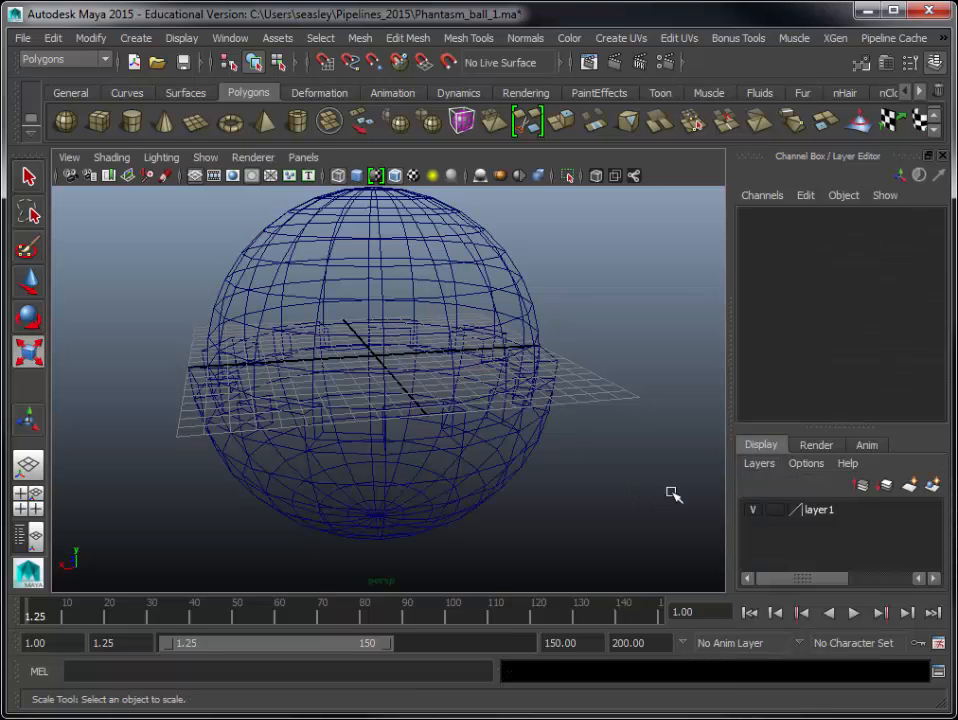
- Rename the new display layer to pBall_layer and switch the viewport back to shaded display
{"action": "double_click", "coordinate": [818, 511]}
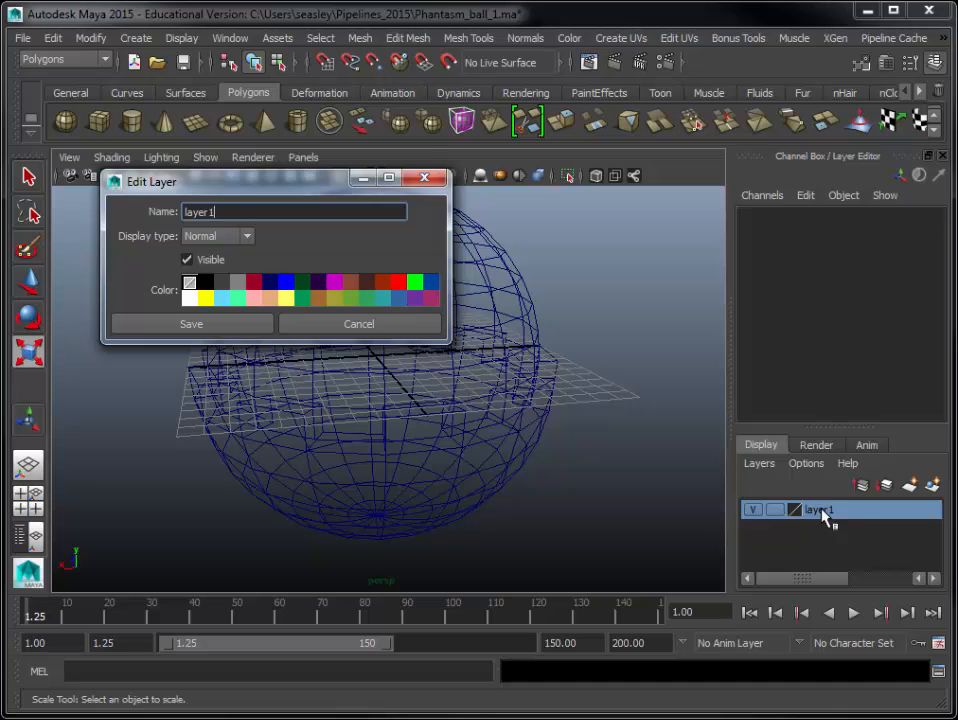
{"action": "double_click", "coordinate": [236, 211]}
{"action": "type", "text": "pBall_layer"}
{"action": "left_click", "coordinate": [266, 323]}
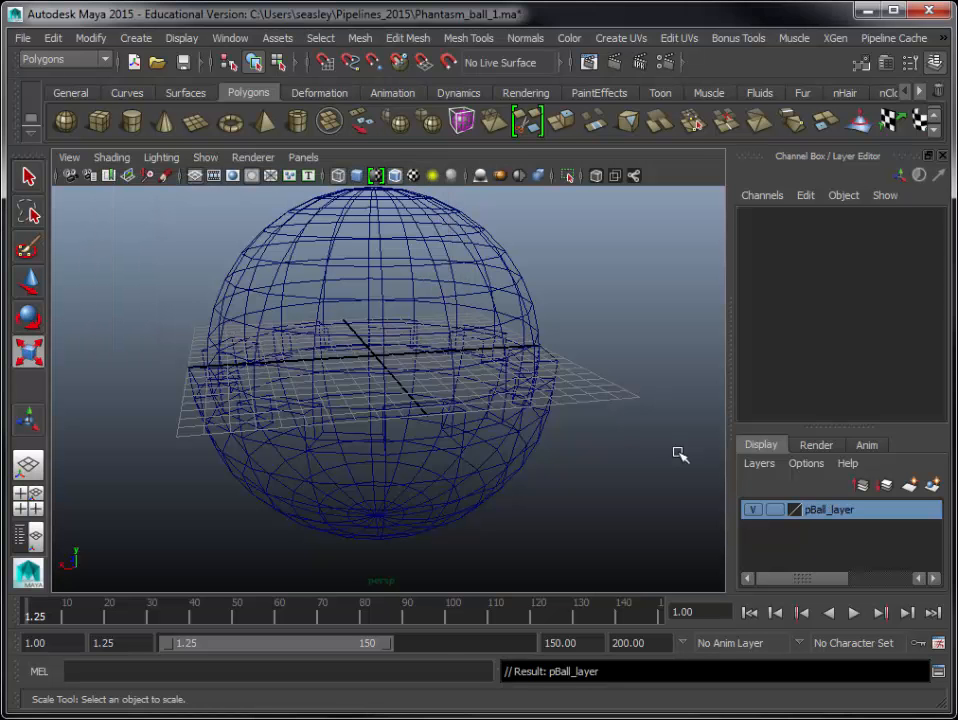
{"action": "key", "text": "5"}
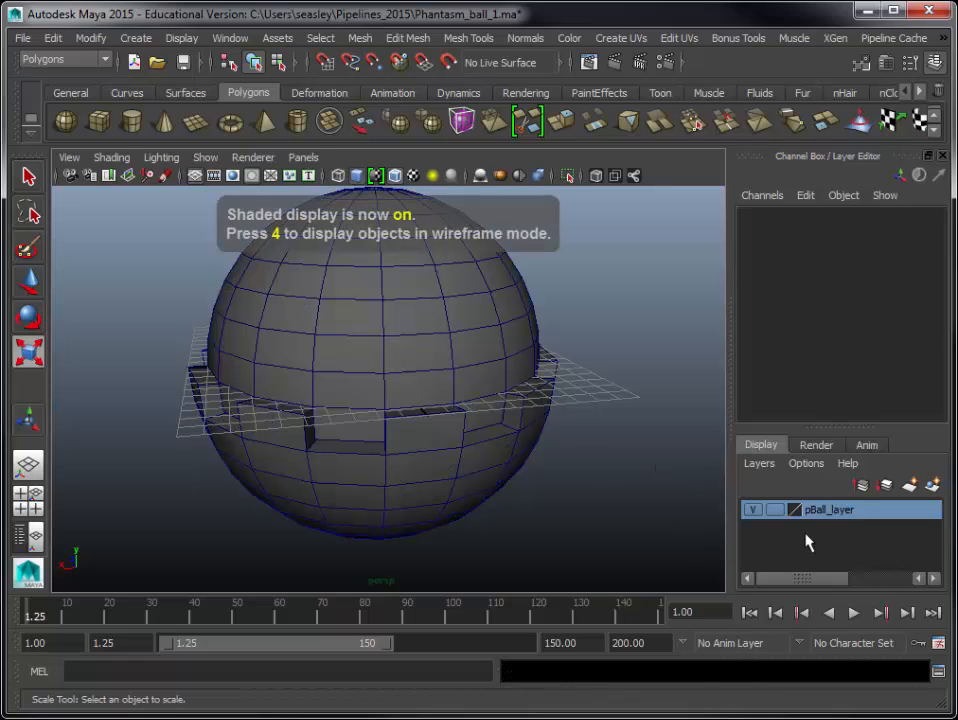
- Try out pBall_layer's visibility and display types, including template, restore normal display, and test selecting the upper dome
{"action": "left_click", "coordinate": [753, 510]}
{"action": "left_click", "coordinate": [753, 510]}
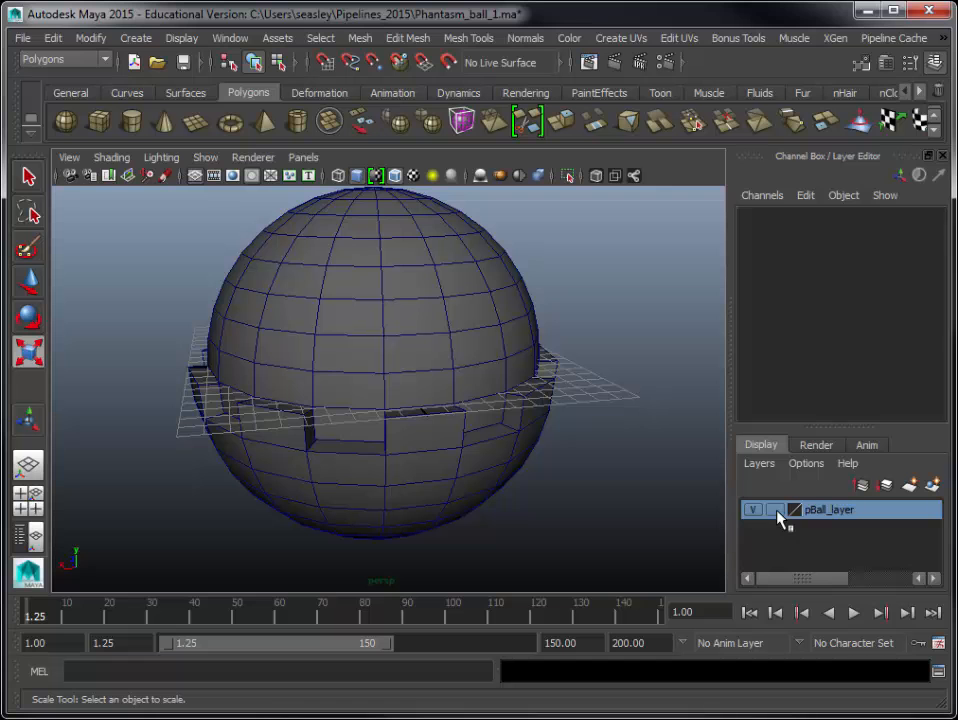
{"action": "left_click", "coordinate": [776, 510]}
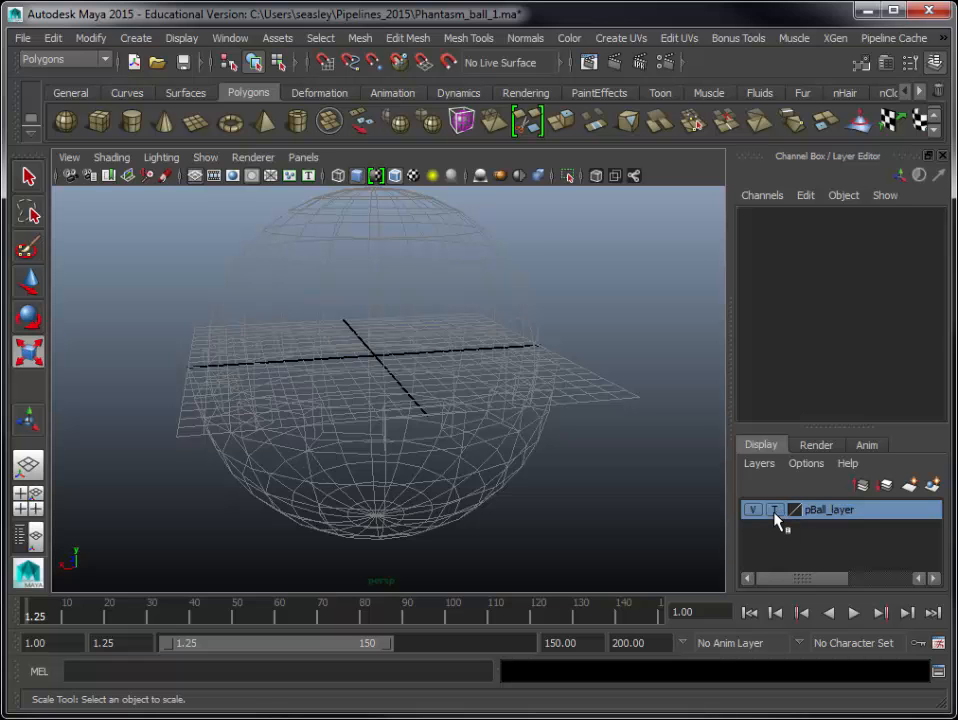
{"action": "left_click", "coordinate": [775, 514]}
{"action": "left_click", "coordinate": [775, 511]}
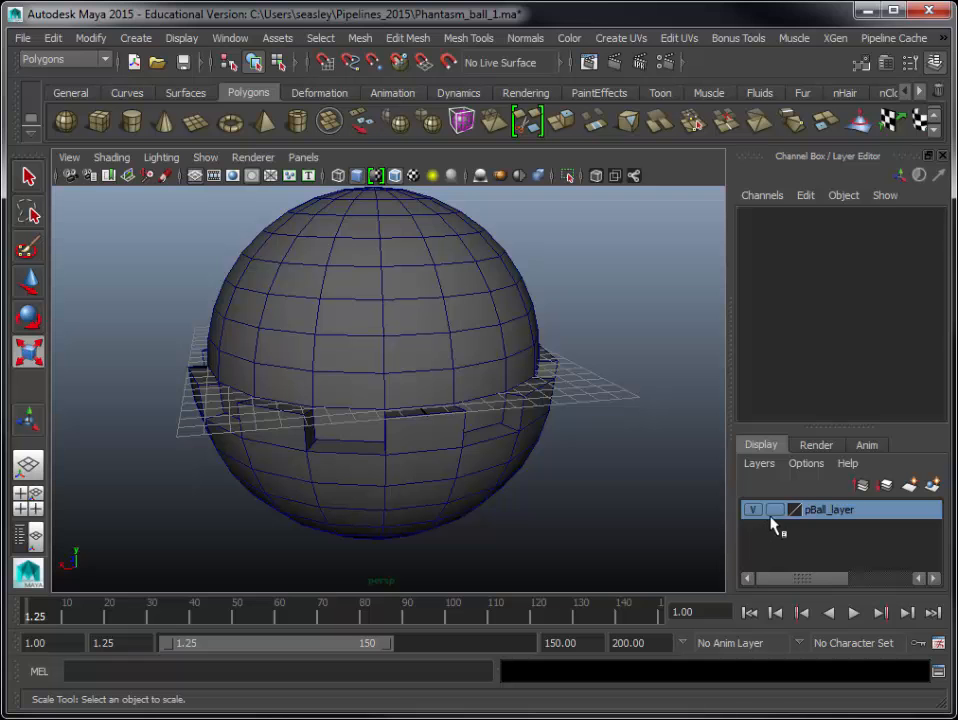
{"action": "left_click", "coordinate": [477, 376]}
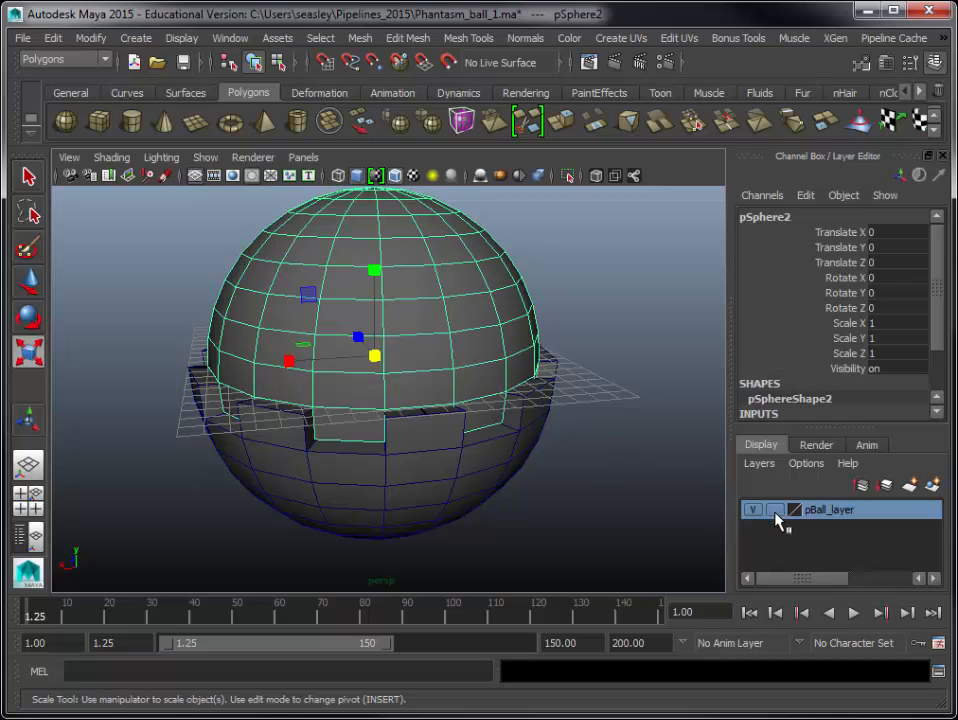
{"action": "left_click", "coordinate": [618, 506]}
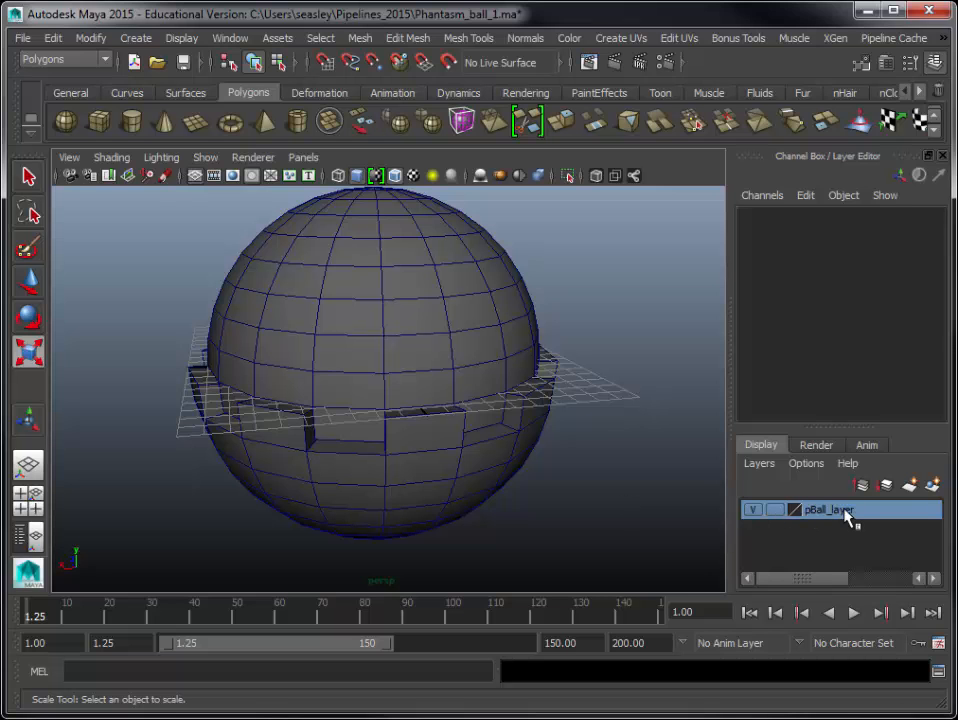
- Hide and show the ball twice by switching pBall_layer's visibility
{"action": "left_click", "coordinate": [754, 511]}
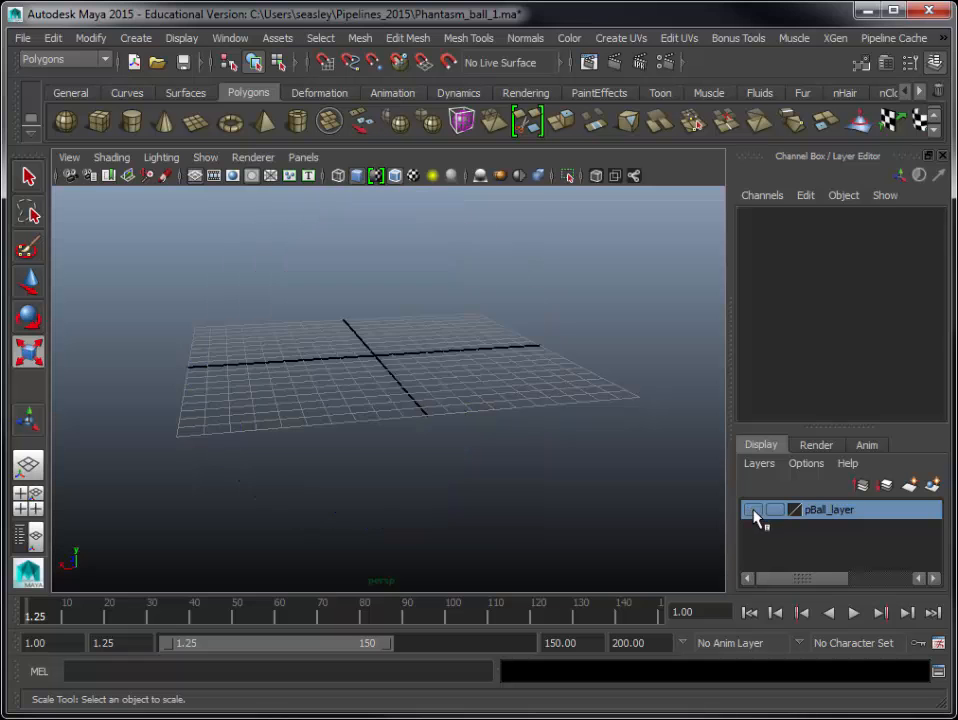
{"action": "left_click", "coordinate": [754, 511]}
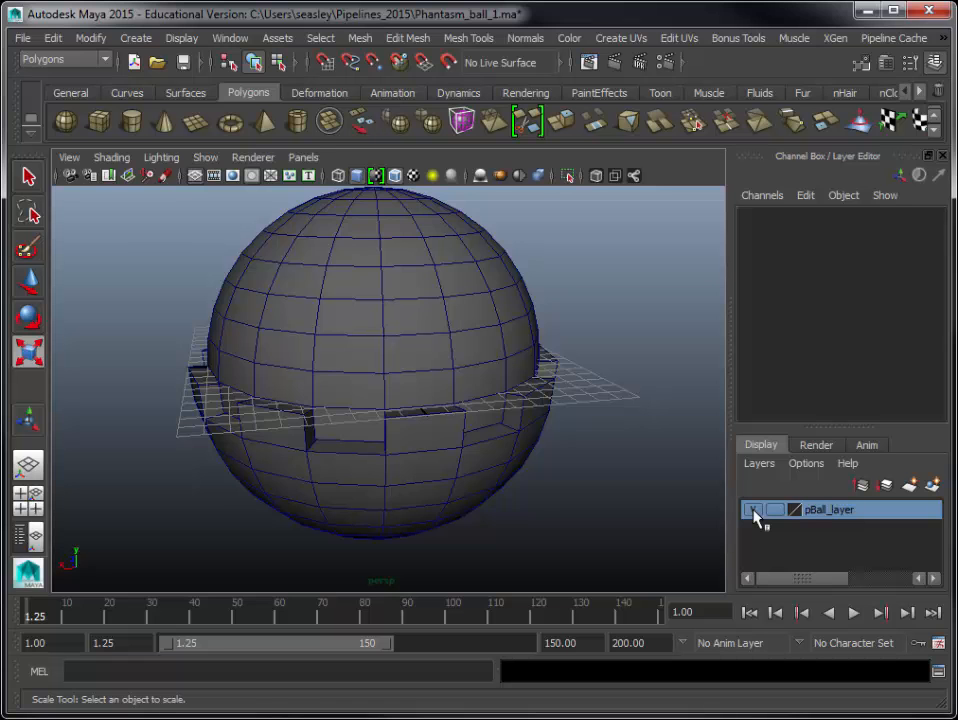
{"action": "left_click", "coordinate": [754, 511]}
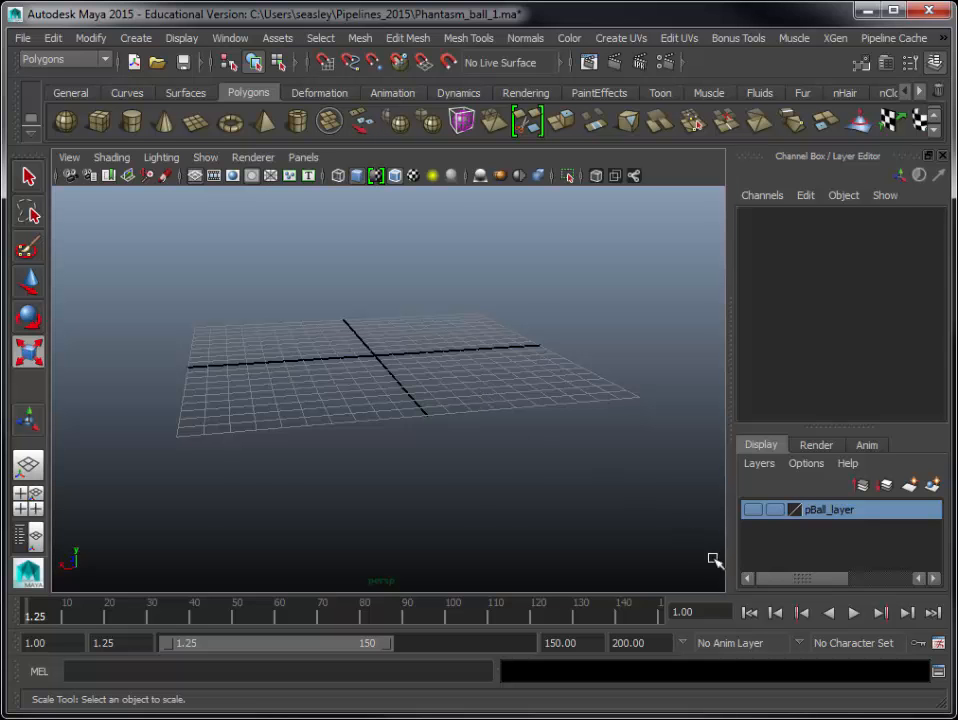
{"action": "left_click", "coordinate": [754, 510]}
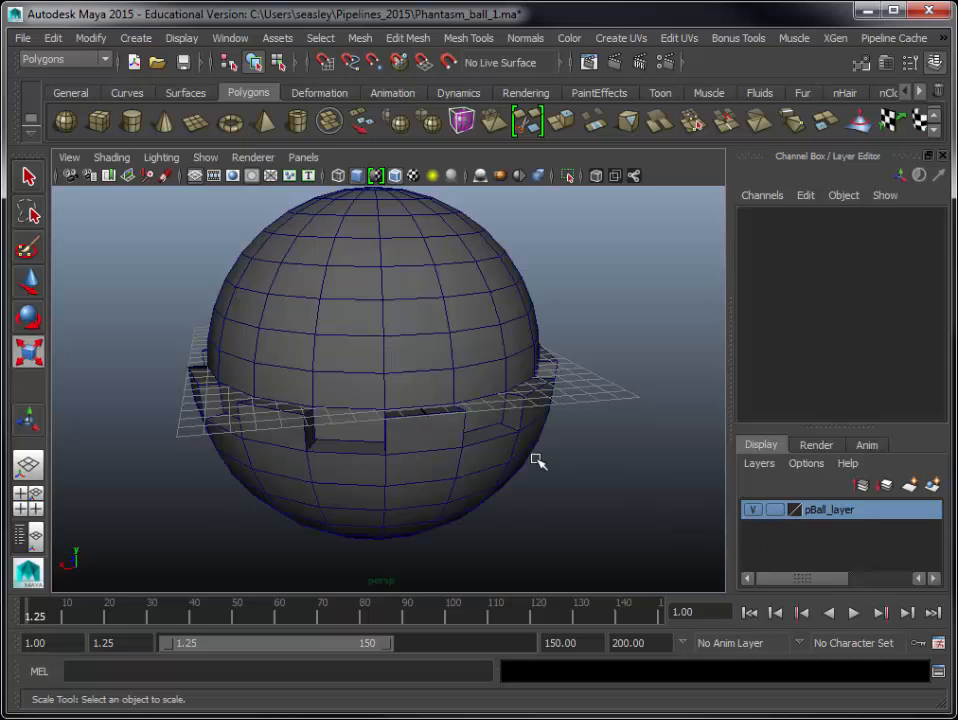
- Select the upper dome and, in vertex mode in the side view, select the vertices around its top
{"action": "left_click", "coordinate": [456, 357]}
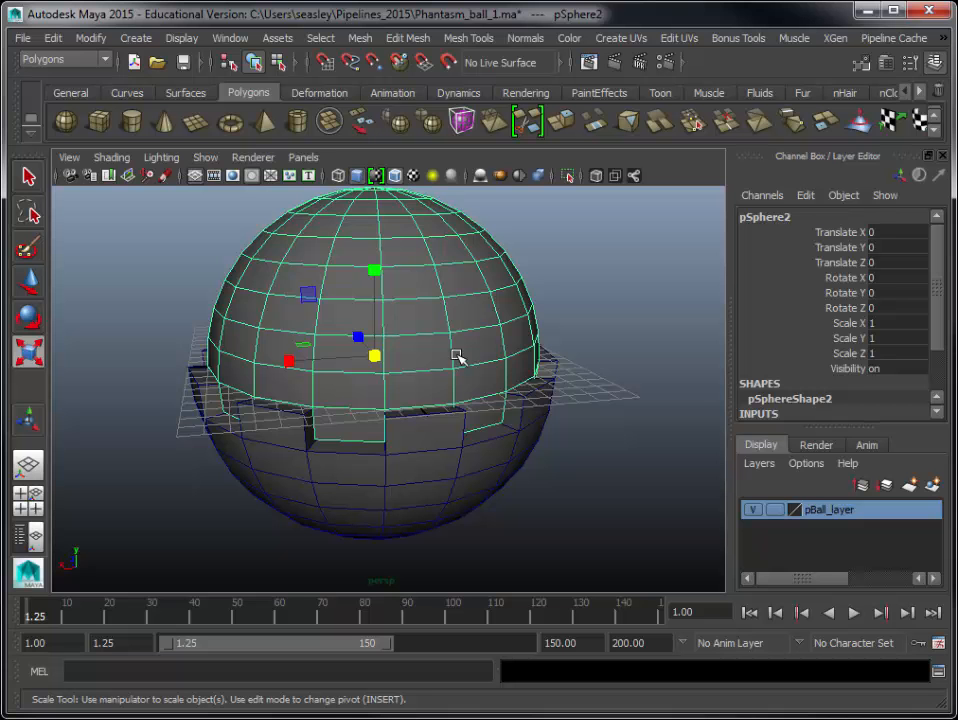
{"action": "key", "text": "space"}
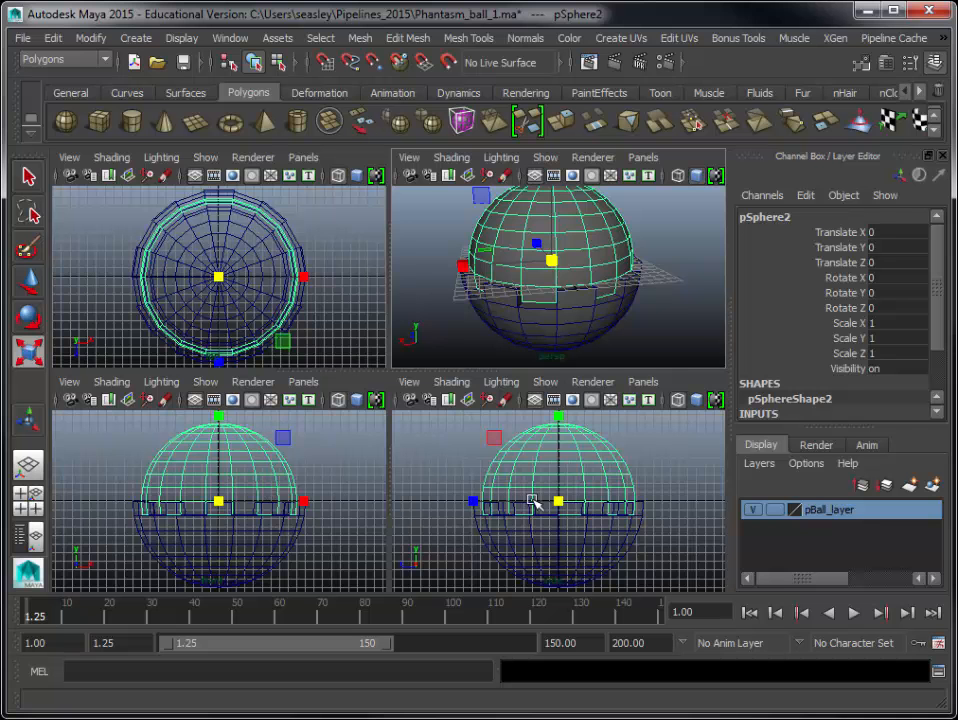
{"action": "key", "text": "space"}
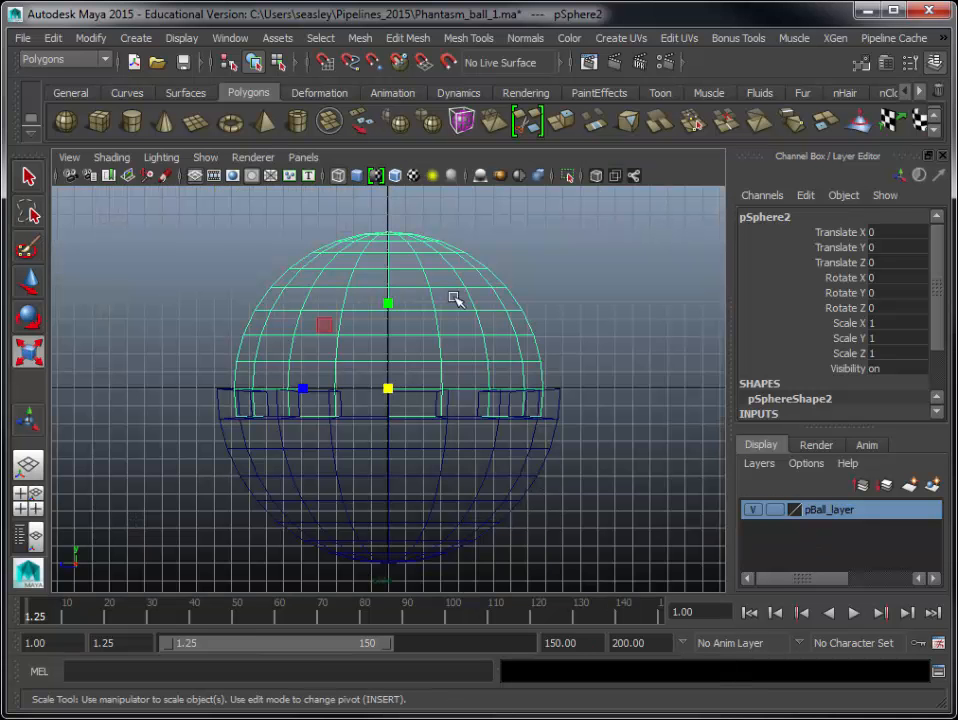
{"action": "right_click", "coordinate": [390, 235]}
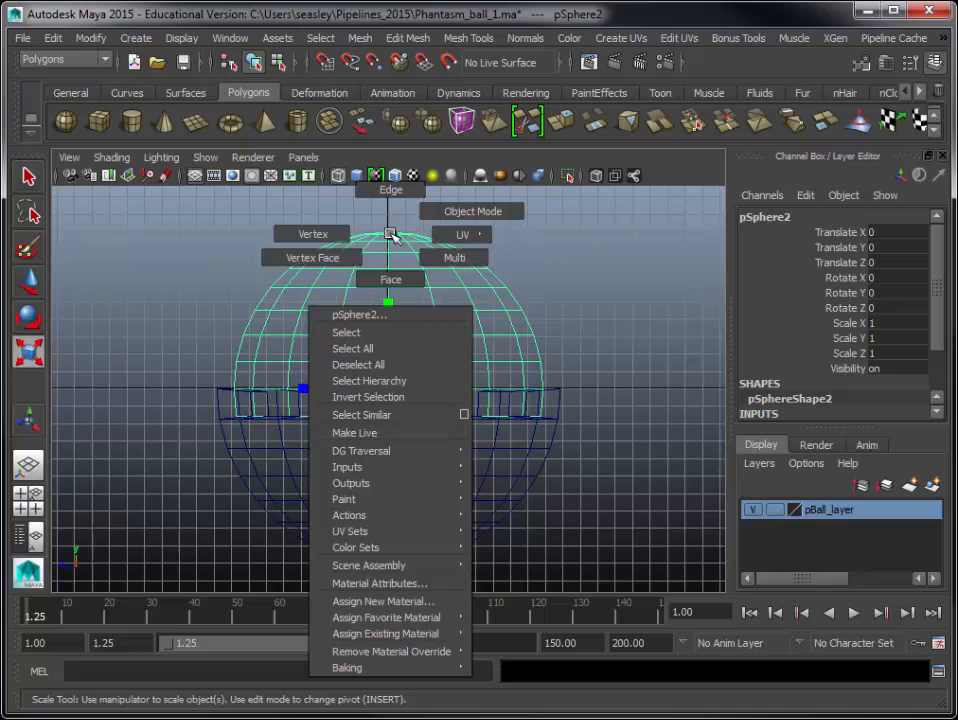
{"action": "left_click", "coordinate": [313, 235]}
{"action": "left_click_drag", "start_coordinate": [347, 211], "coordinate": [443, 241]}
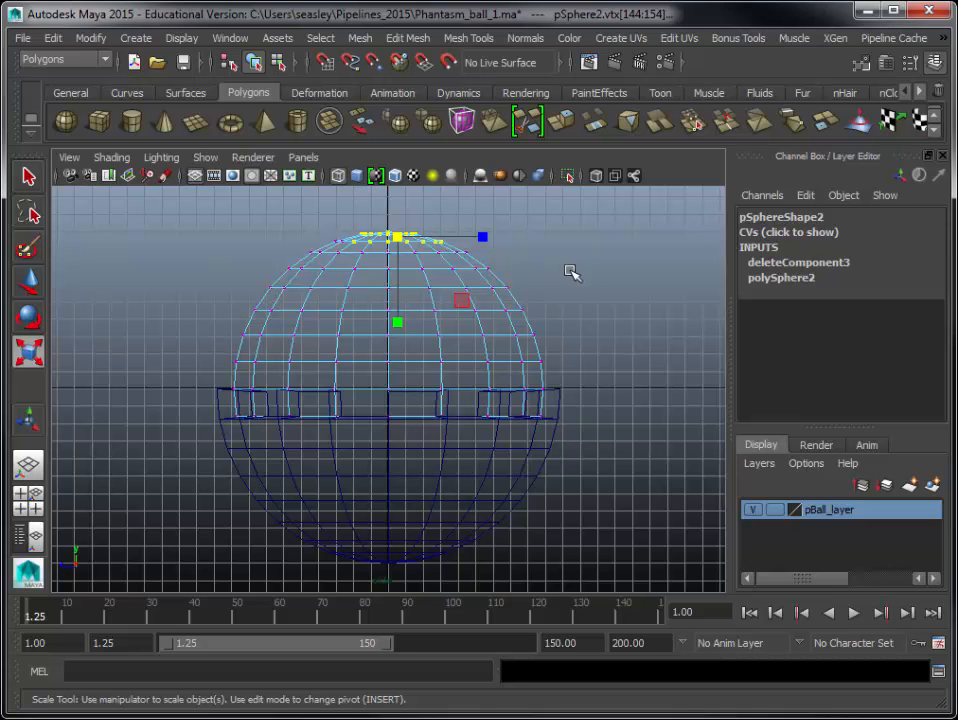
{"action": "key", "text": "f"}
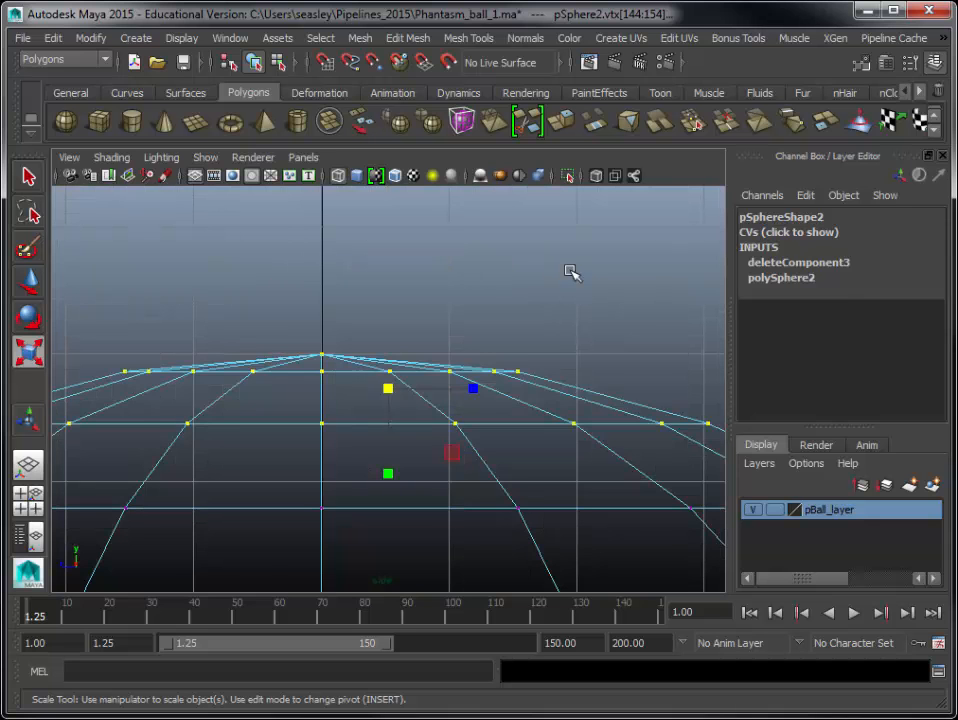
- Narrow the selection to the dome's pole vertex and the first vertex ring around it
{"action": "left_click", "coordinate": [500, 276]}
{"action": "left_click_drag", "start_coordinate": [93, 293], "coordinate": [588, 395]}
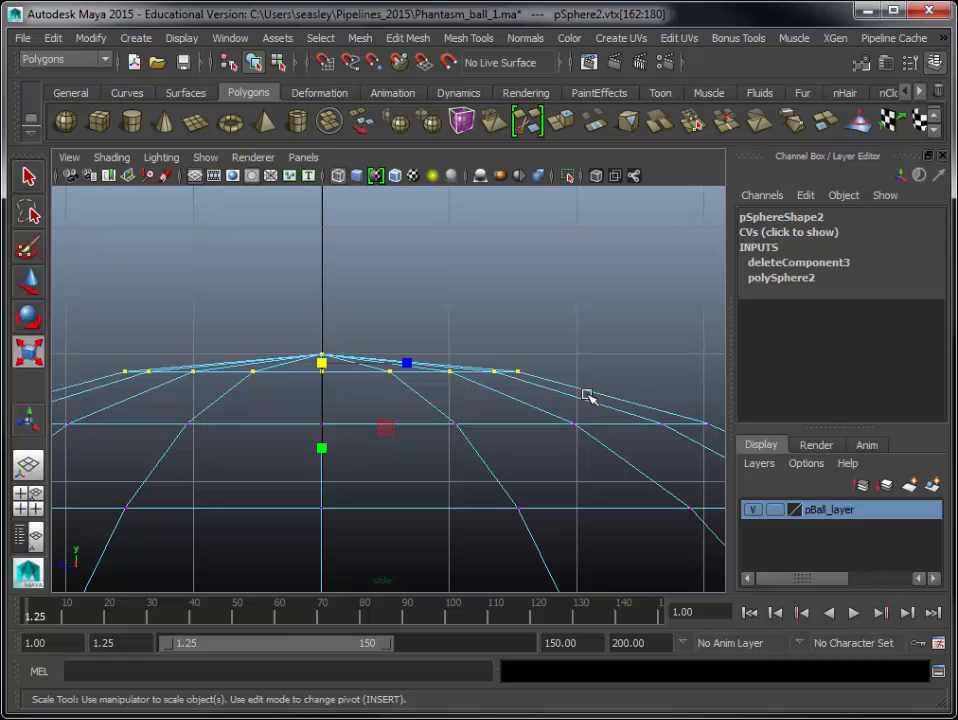
{"action": "left_click", "coordinate": [573, 321]}
{"action": "left_click_drag", "start_coordinate": [576, 311], "coordinate": [88, 390]}
{"action": "key", "text": "f"}
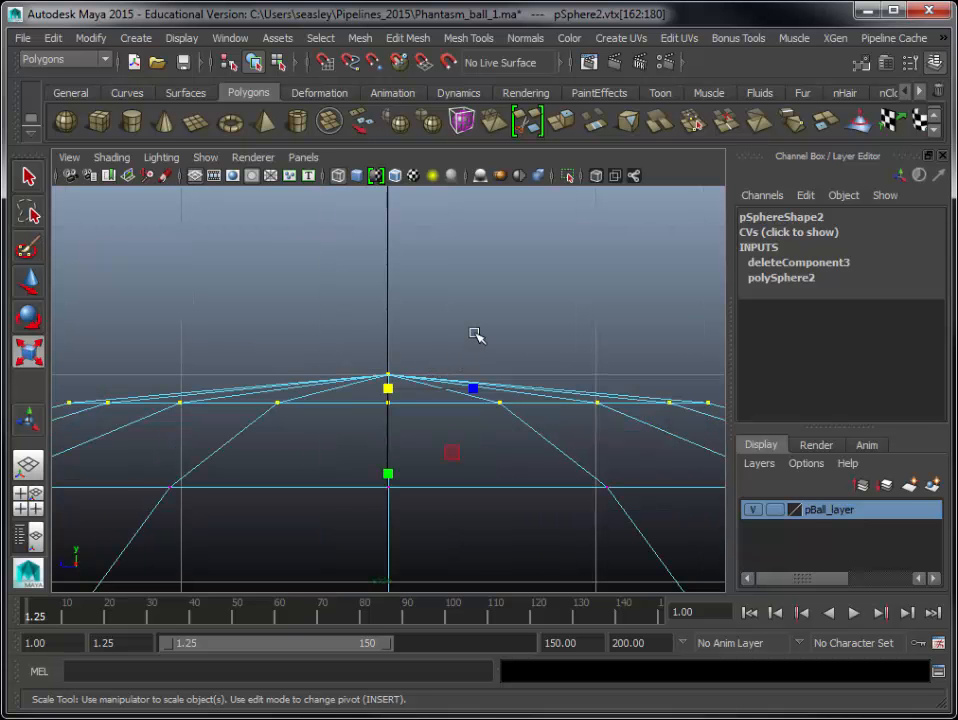
{"action": "key", "text": "space"}
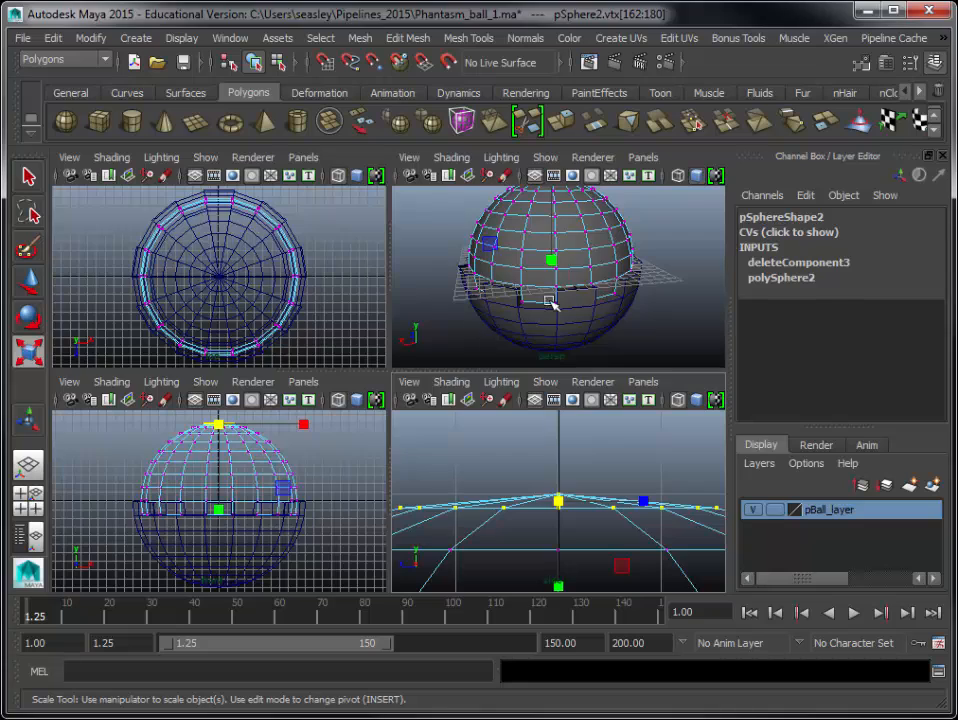
{"action": "key", "text": "space"}
{"action": "key", "text": "f"}
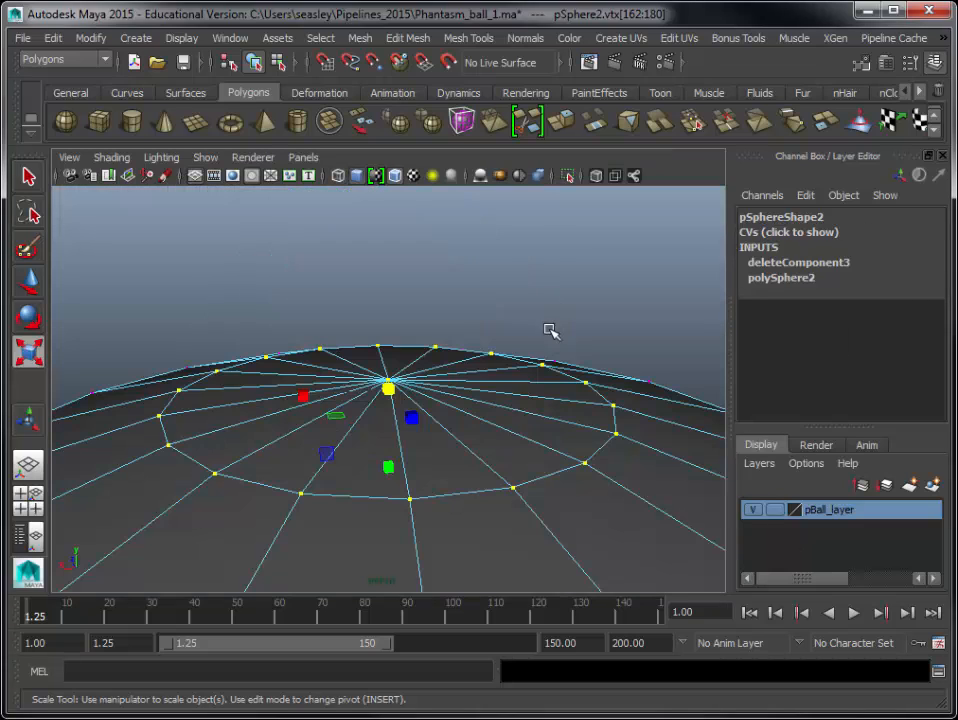
{"action": "left_click_drag", "start_coordinate": [552, 346], "coordinate": [599, 364], "text": "alt"}
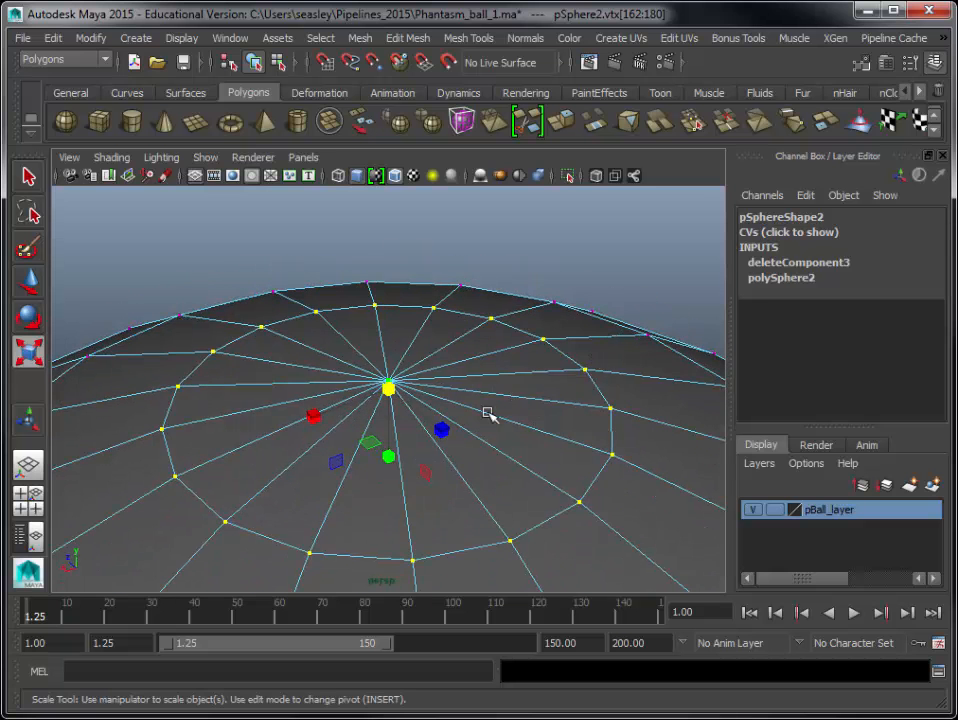
{"action": "scroll", "coordinate": [484, 413], "scroll_direction": "down", "scroll_amount": 4}
{"action": "scroll", "coordinate": [482, 412], "scroll_direction": "down", "scroll_amount": 5}
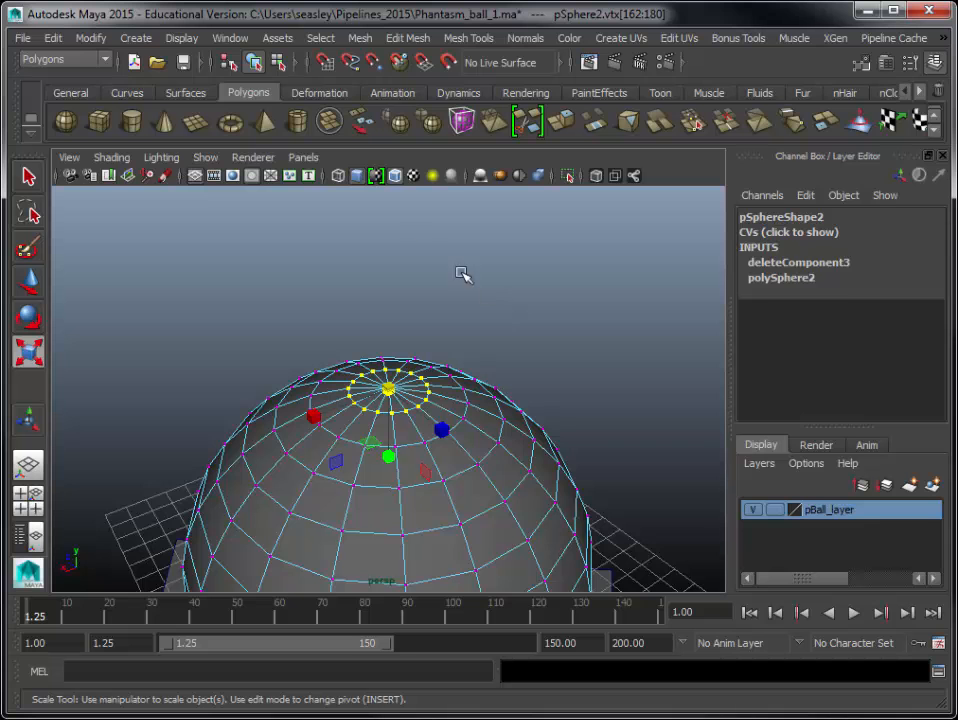
- Try converting the selected pole and ring vertices to faces, and clear the resulting face selection
{"action": "left_click", "coordinate": [324, 40]}
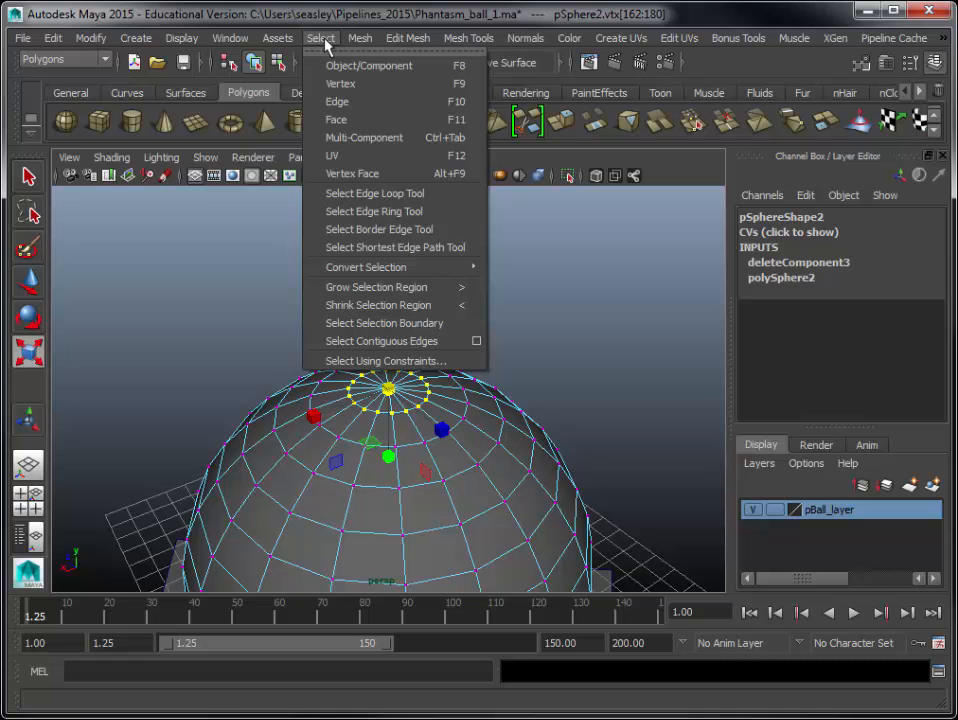
{"action": "left_click", "coordinate": [553, 235]}
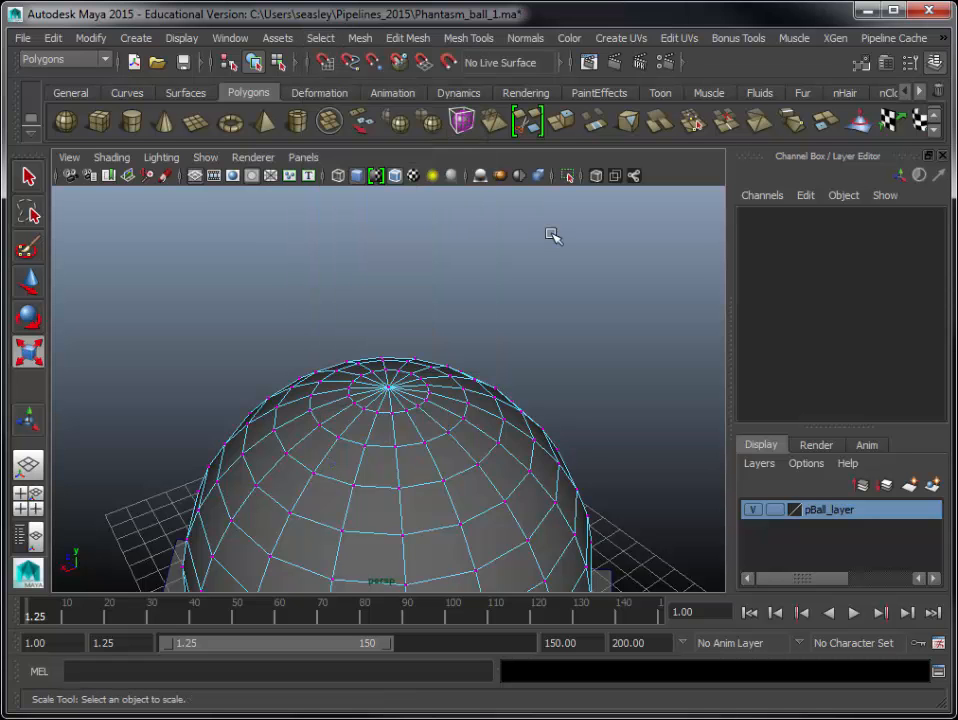
{"action": "key", "text": "ctrl+z"}
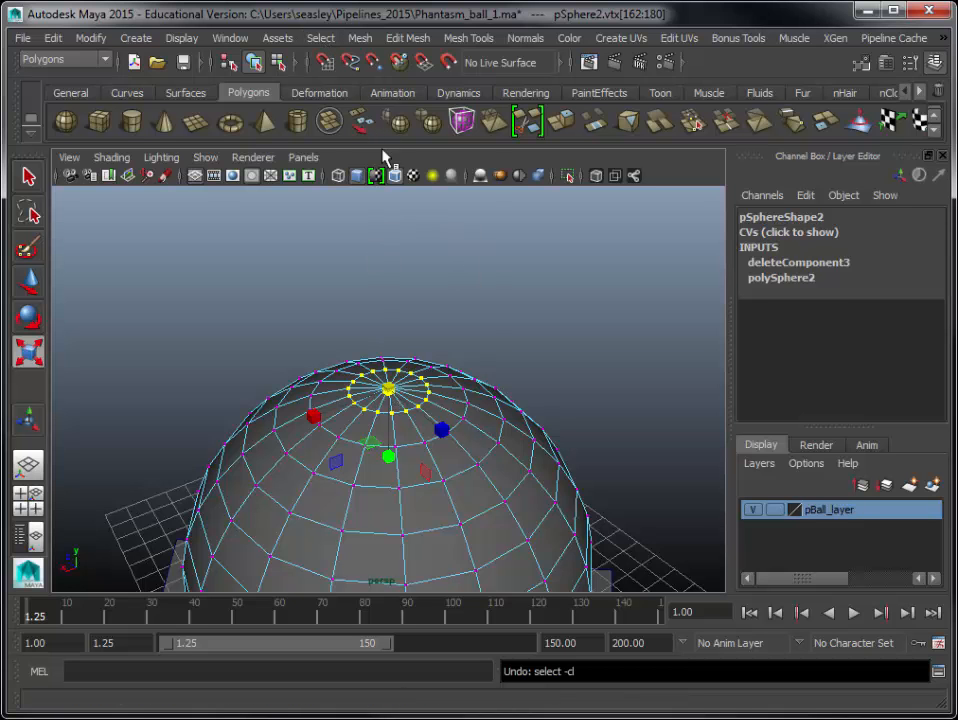
{"action": "left_click", "coordinate": [324, 40]}
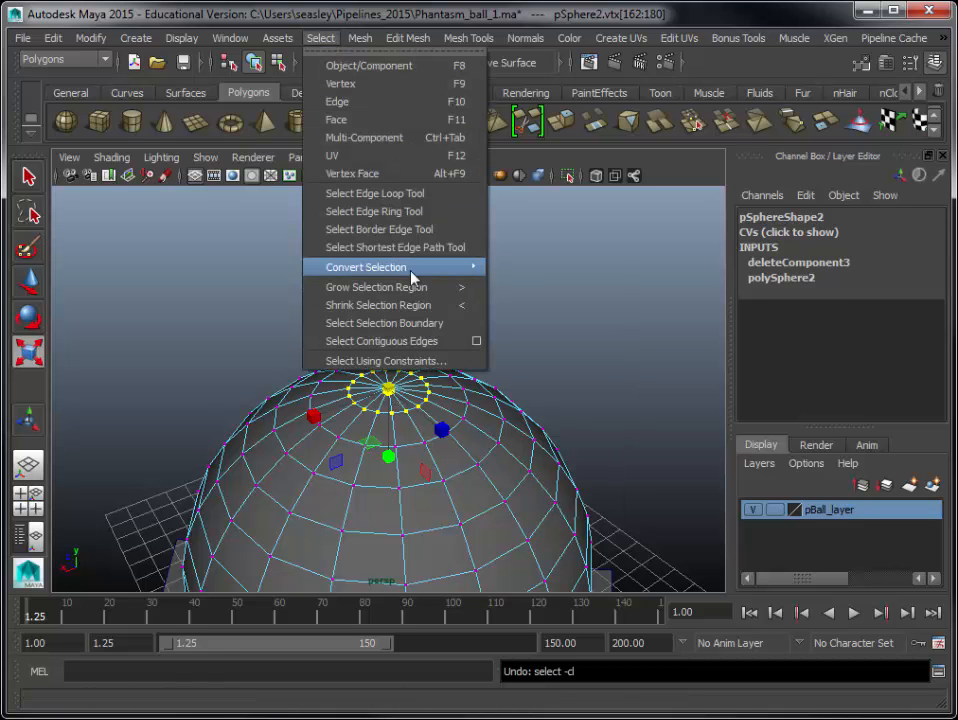
{"action": "mouse_move", "coordinate": [411, 276]}
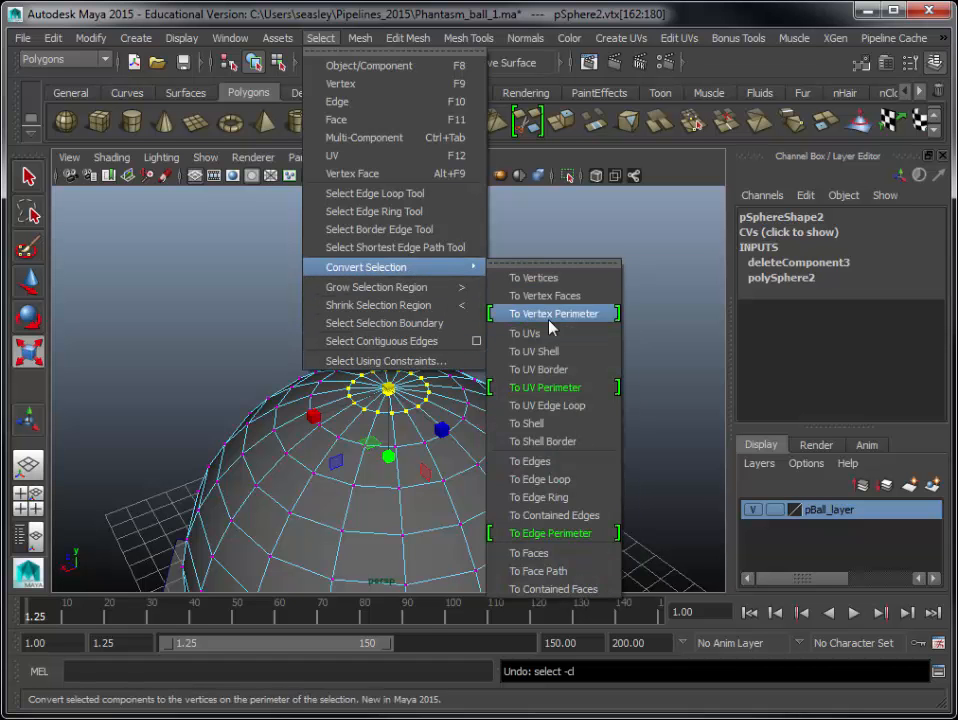
{"action": "left_click", "coordinate": [580, 553]}
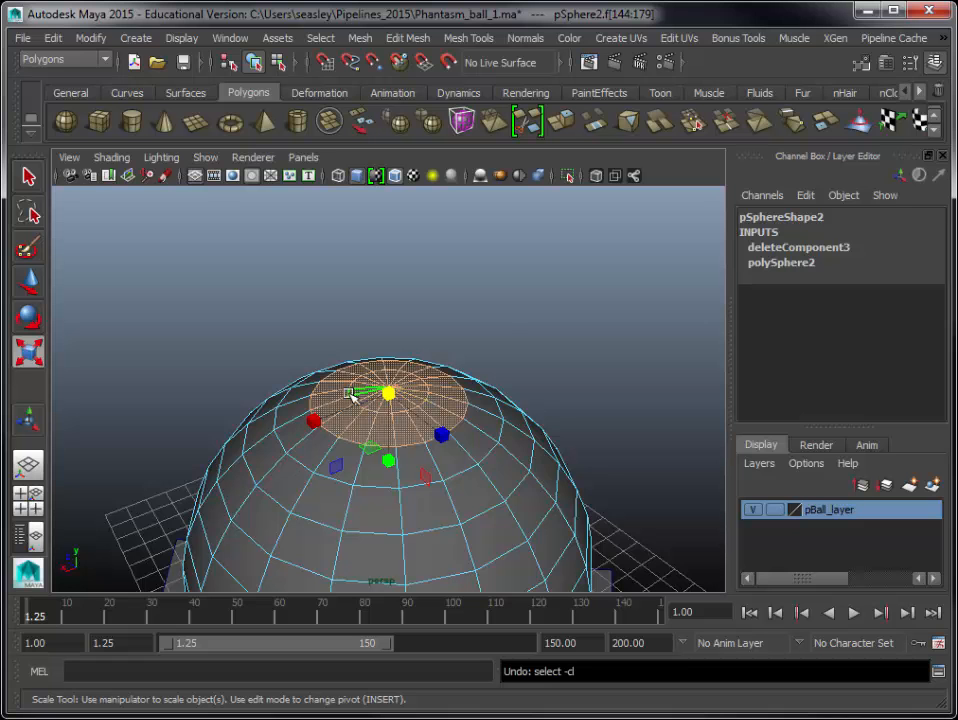
{"action": "left_click", "coordinate": [542, 251]}
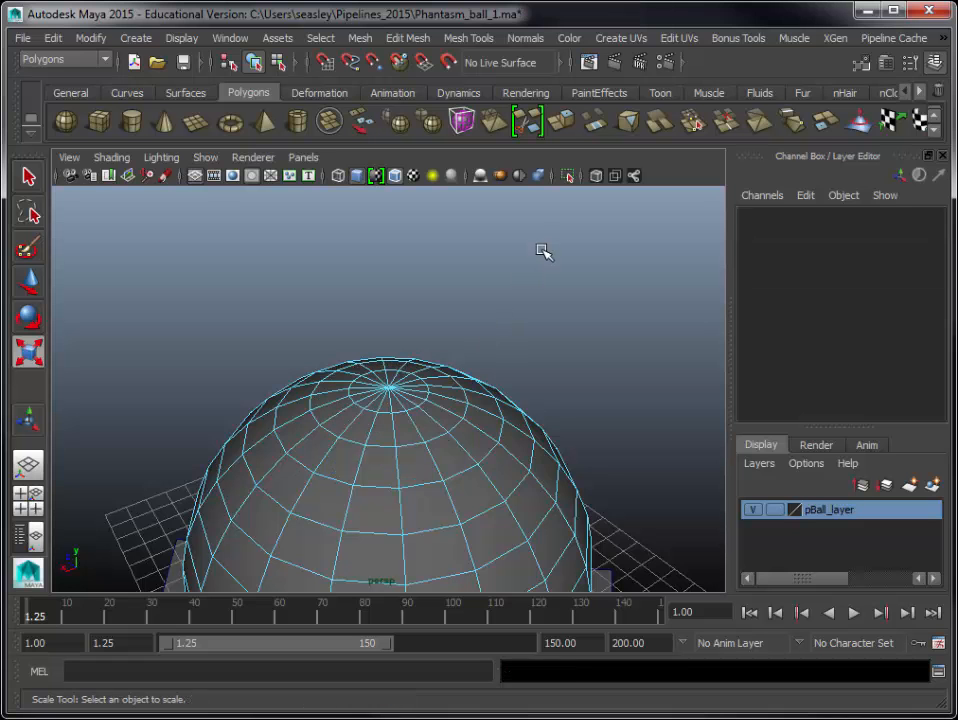
- Return to vertex mode, convert only the dome's pole vertex to faces, and clear the selection again
{"action": "right_click", "coordinate": [390, 388]}
{"action": "right_click_drag", "start_coordinate": [391, 387], "coordinate": [342, 384]}
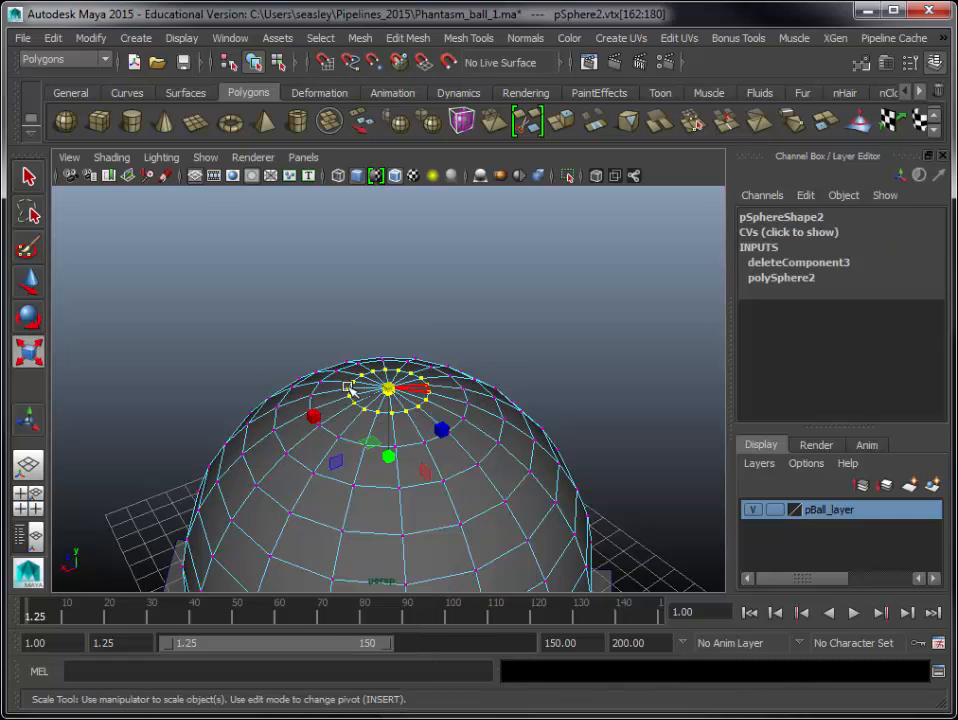
{"action": "left_click", "coordinate": [387, 335]}
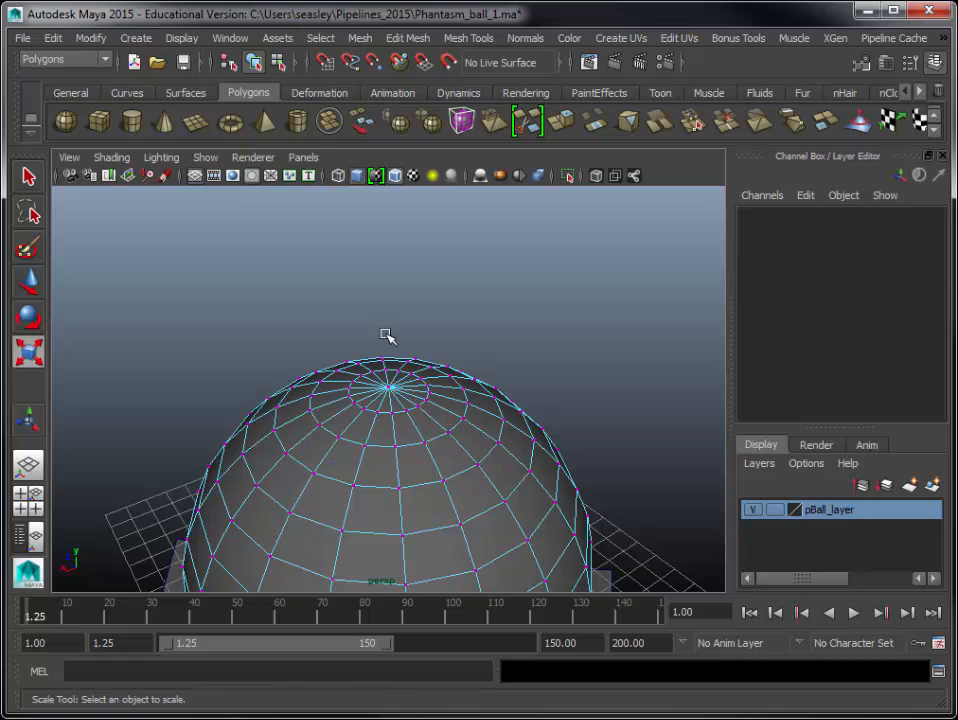
{"action": "left_click", "coordinate": [388, 388]}
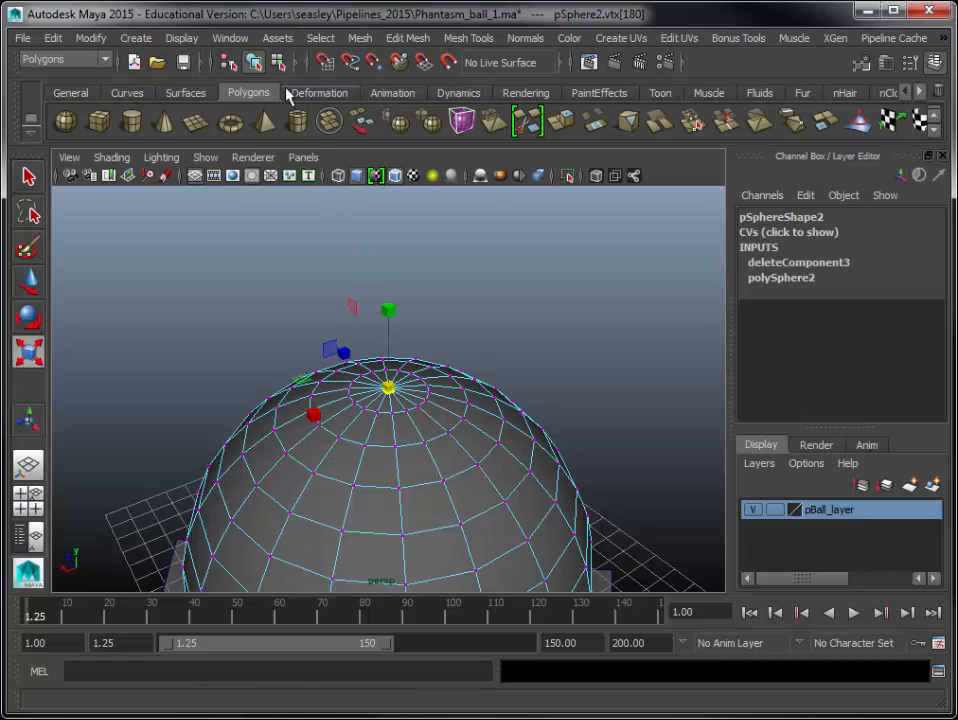
{"action": "left_click", "coordinate": [320, 38]}
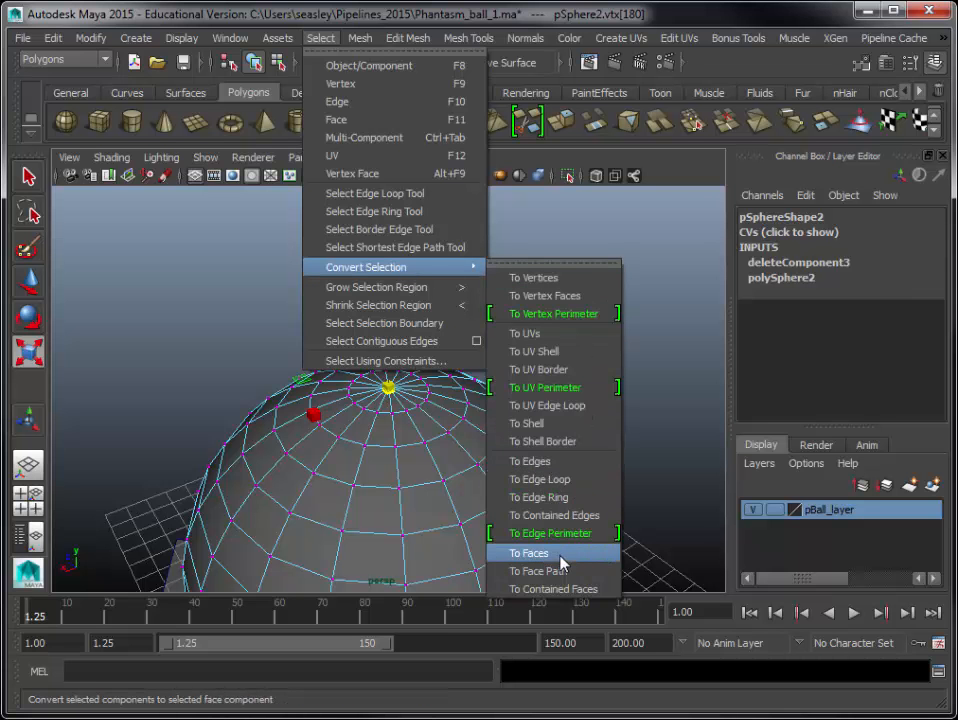
{"action": "left_click", "coordinate": [535, 553]}
{"action": "left_click", "coordinate": [605, 344]}
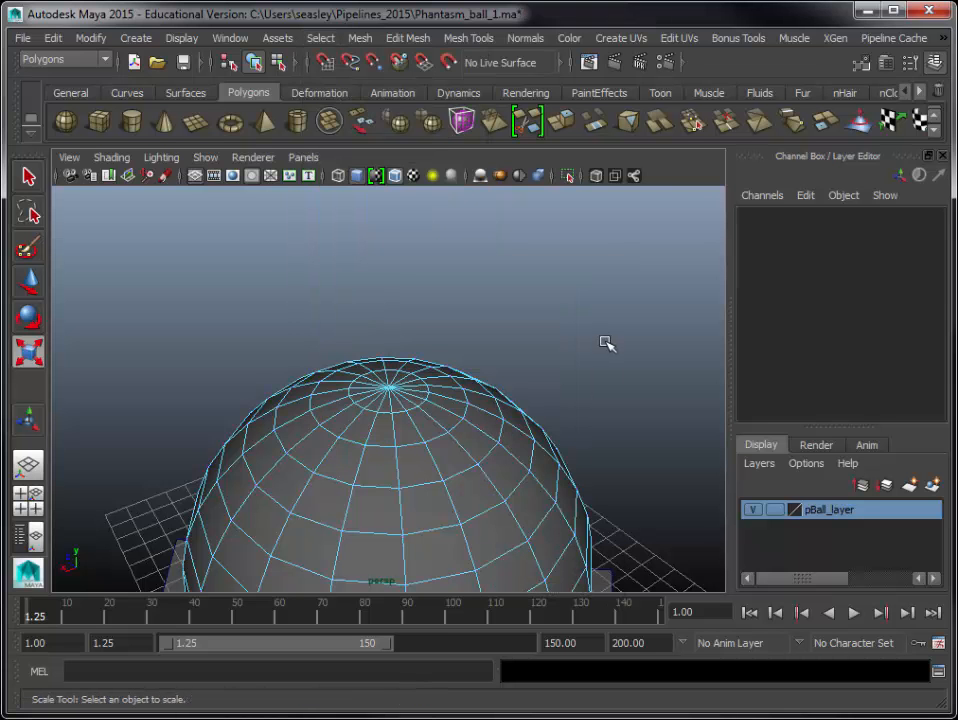
- In face mode, select the innermost ring of triangular faces at the dome's pole and activate the Move tool
{"action": "key", "text": "space"}
{"action": "key", "text": "space"}
{"action": "right_click_drag", "start_coordinate": [404, 384], "coordinate": [406, 428]}
{"action": "left_click_drag", "start_coordinate": [205, 293], "coordinate": [504, 386]}
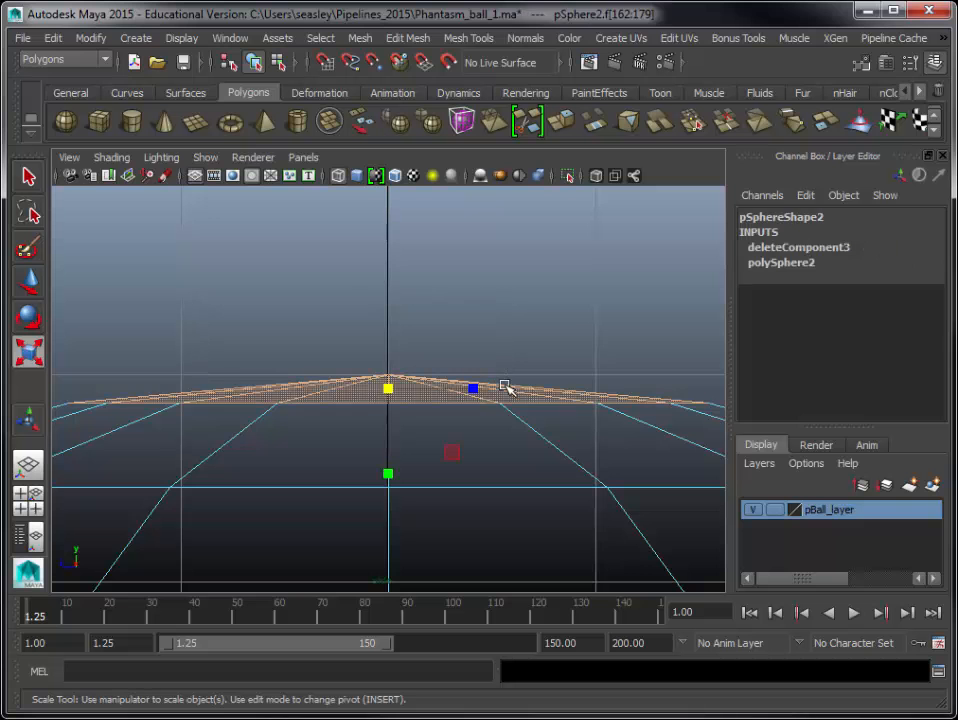
{"action": "key", "text": "space"}
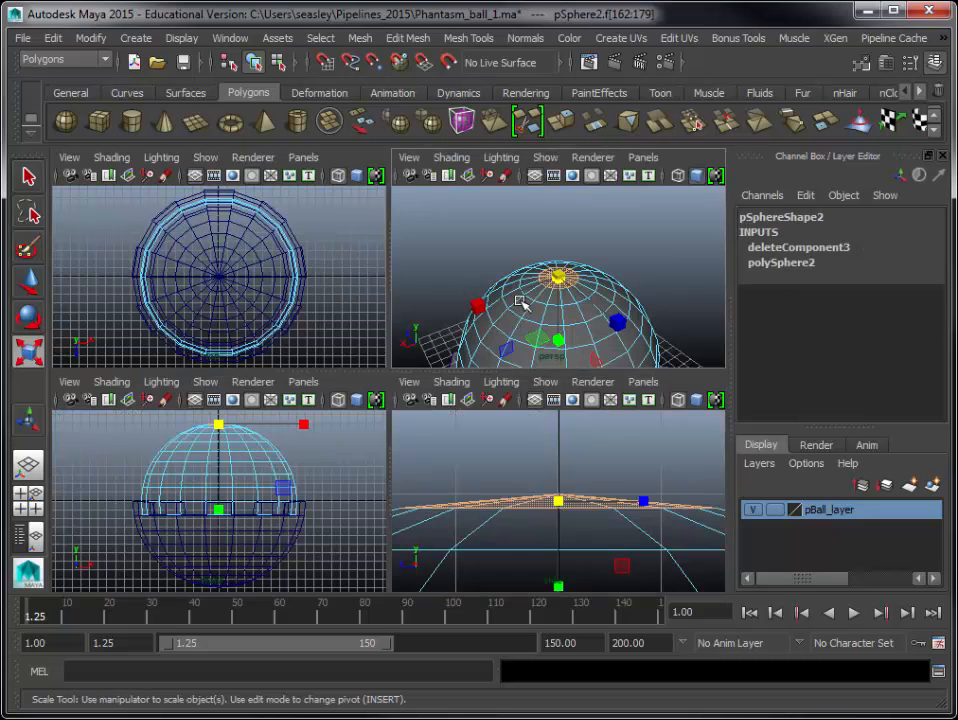
{"action": "key", "text": "space"}
{"action": "key", "text": "w"}
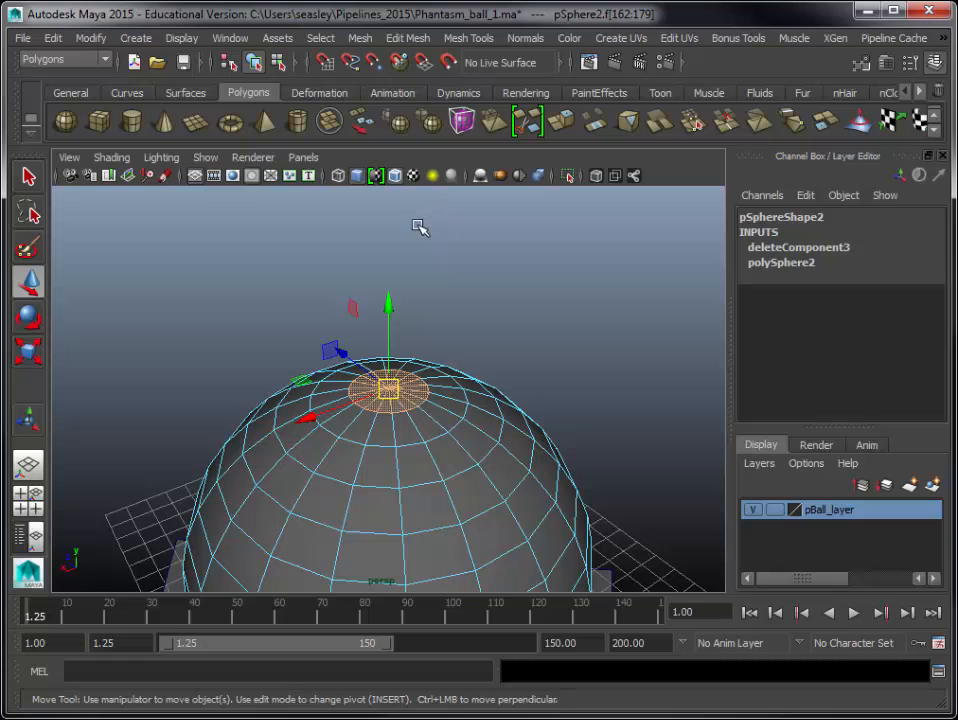
- Extrude the selected pole faces and move them straight up to about 10.4 ft in Y, forming a short neck
{"action": "left_click", "coordinate": [406, 38]}
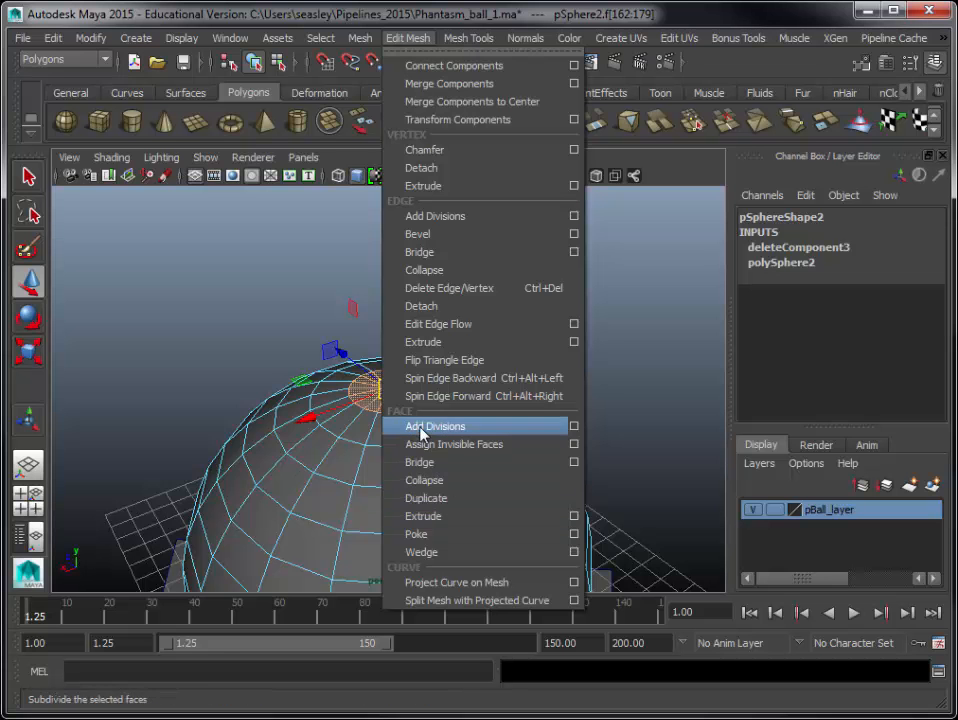
{"action": "left_click", "coordinate": [452, 519]}
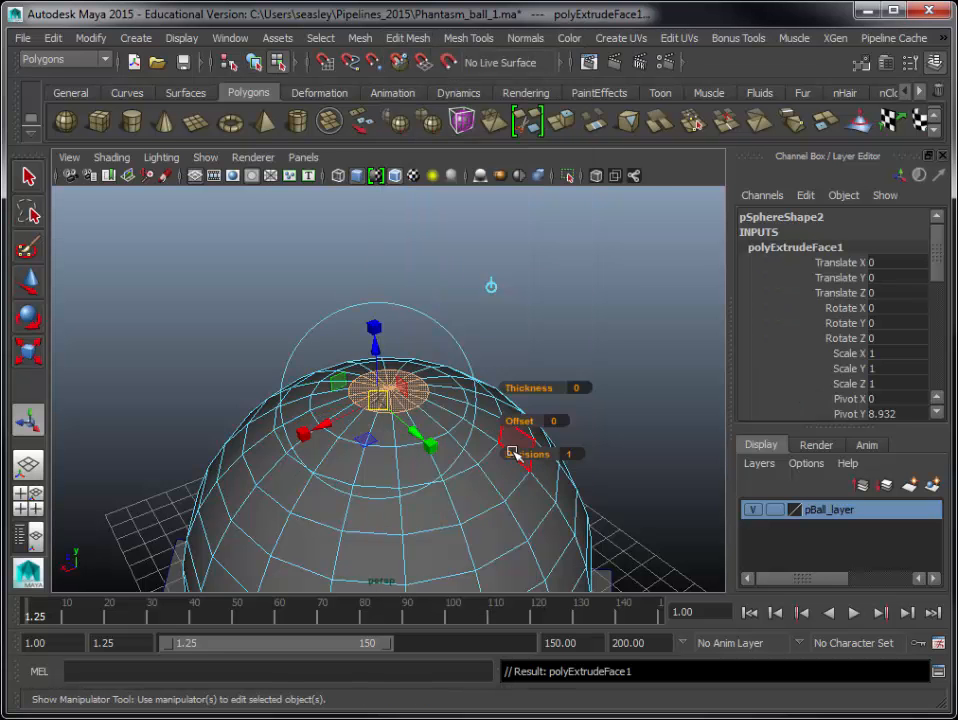
{"action": "left_click_drag", "start_coordinate": [597, 498], "coordinate": [602, 464], "text": "alt"}
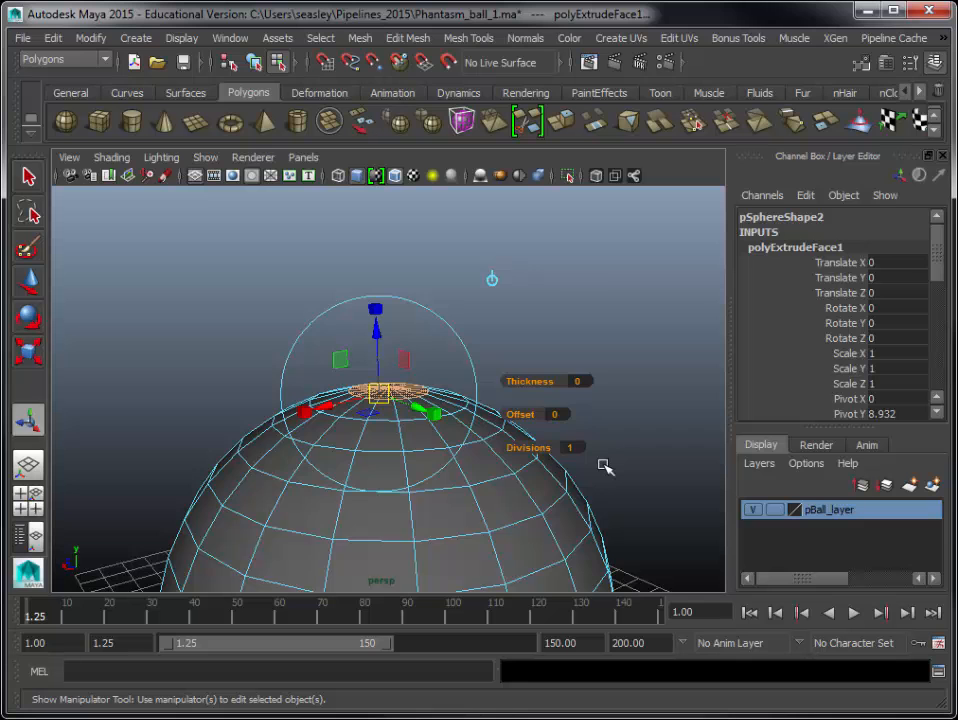
{"action": "key", "text": "w"}
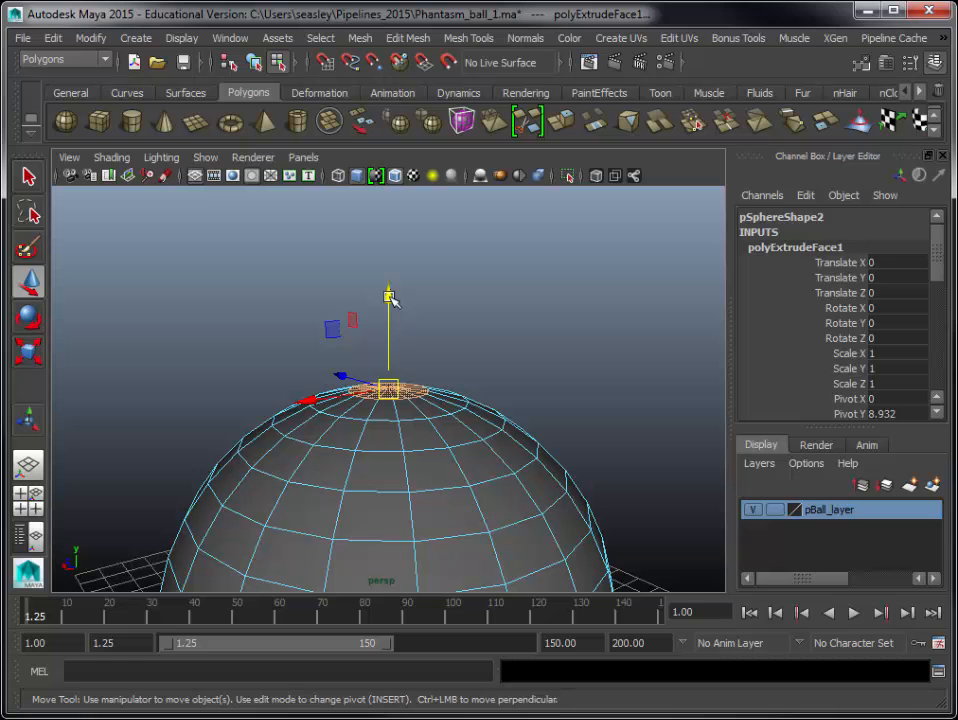
{"action": "left_click_drag", "start_coordinate": [390, 297], "coordinate": [389, 257]}
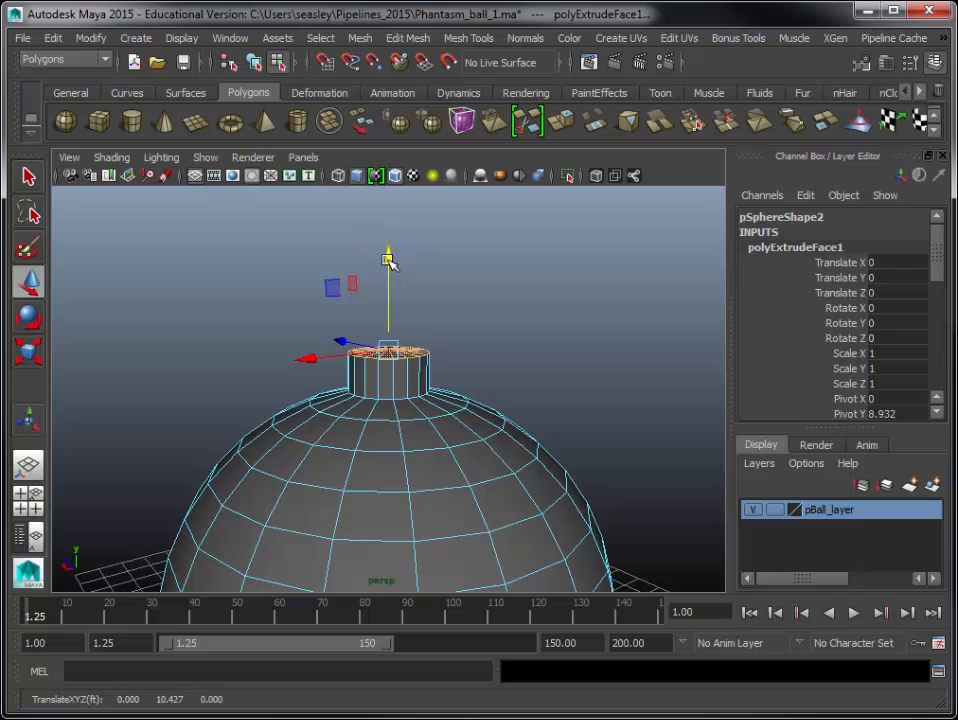
- Try moving the extruded faces freely, undo that move, and raise them further along Y to lengthen the neck
{"action": "left_click_drag", "start_coordinate": [390, 347], "coordinate": [450, 320]}
{"action": "key", "text": "ctrl+z"}
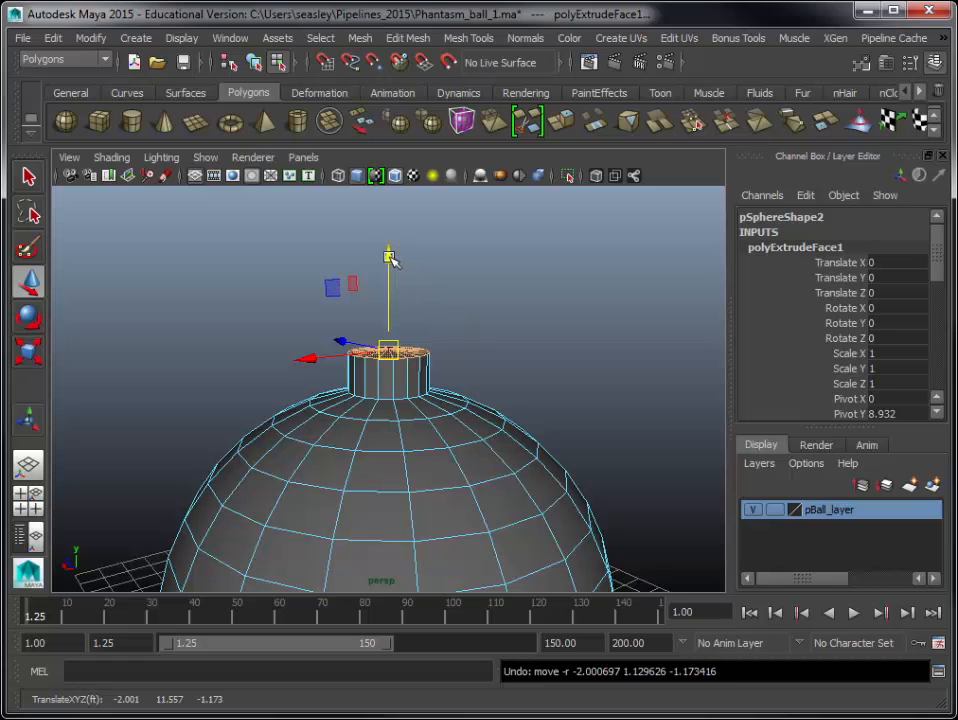
{"action": "left_click_drag", "start_coordinate": [390, 259], "coordinate": [452, 183]}
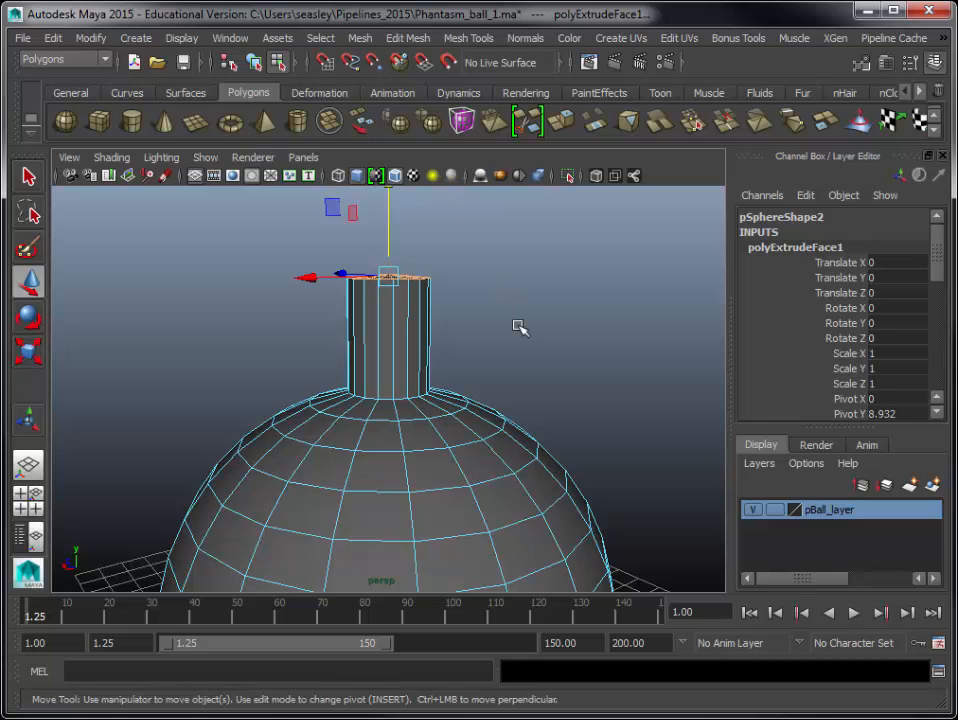
{"action": "key", "text": "space"}
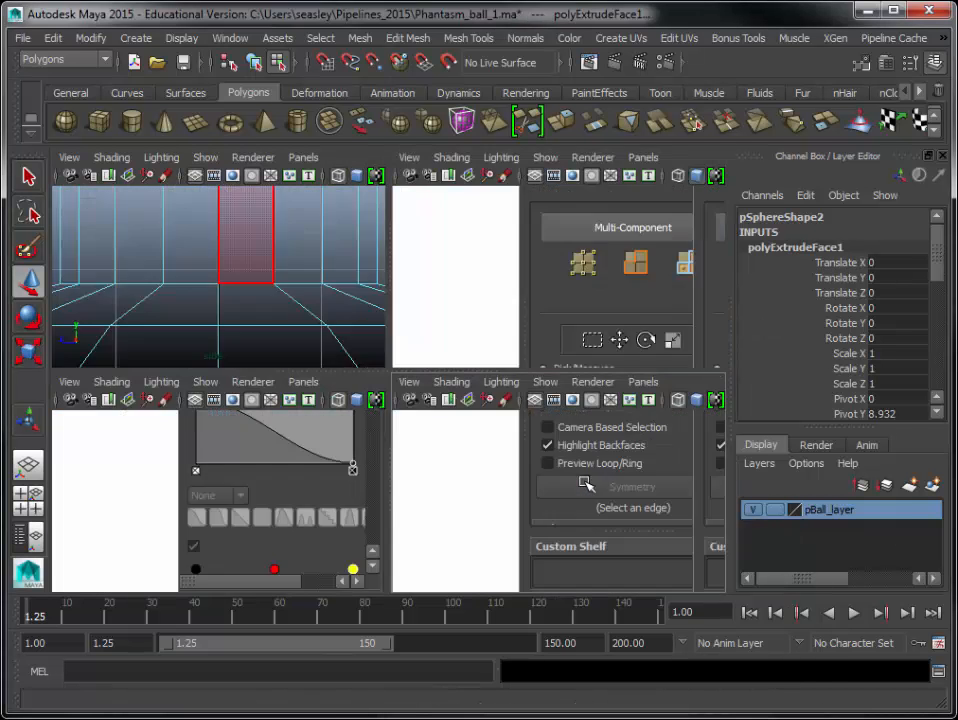
- Raise the extruded top faces of the dome's neck along Y to about 13.7 ft
{"action": "key", "text": "space"}
{"action": "key", "text": "f"}
{"action": "scroll", "coordinate": [583, 470], "scroll_direction": "down", "scroll_amount": 9}
{"action": "scroll", "coordinate": [583, 470], "scroll_direction": "up", "scroll_amount": 3}
{"action": "middle_click_drag", "start_coordinate": [550, 470], "coordinate": [570, 395], "text": "alt"}
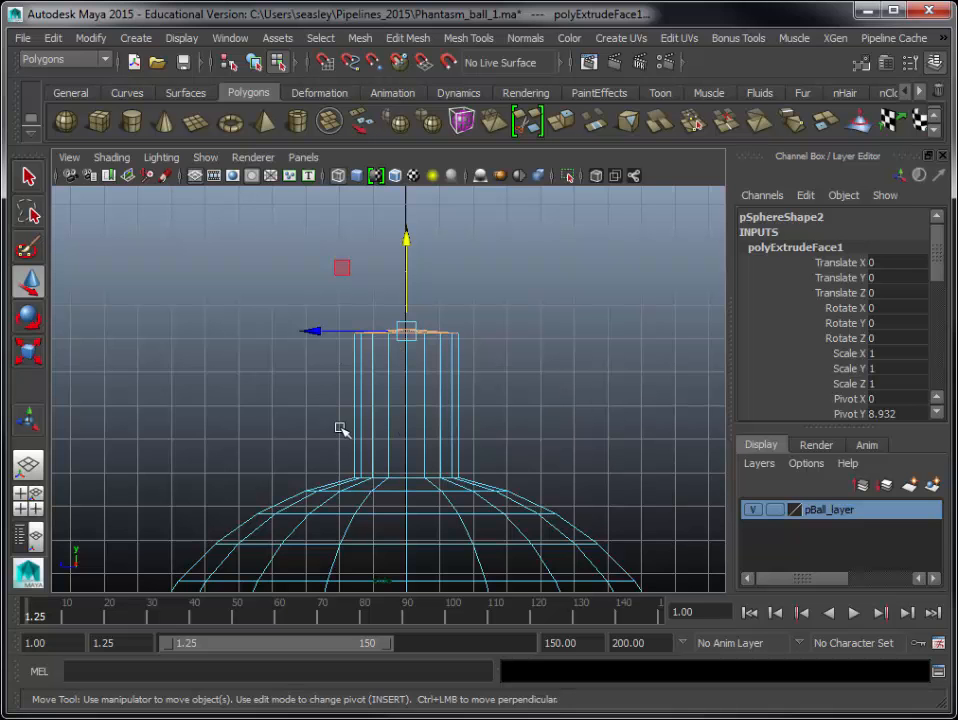
{"action": "mouse_move", "coordinate": [405, 238]}
{"action": "left_mouse_down"}
{"action": "mouse_move", "coordinate": [403, 208]}
{"action": "mouse_move", "coordinate": [404, 216]}
{"action": "left_mouse_up"}
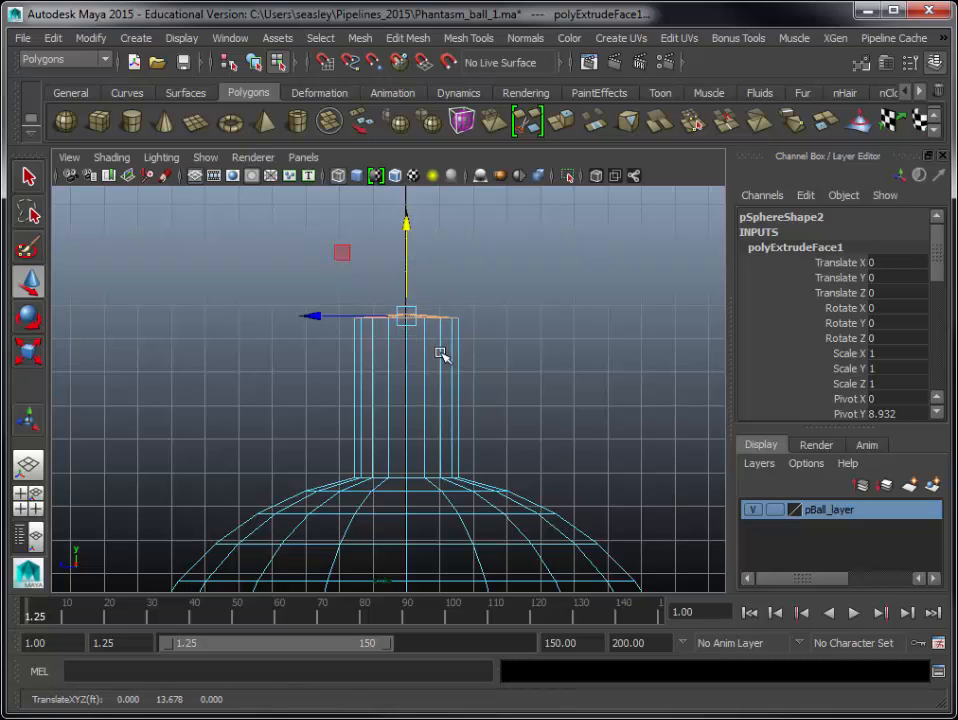
- Move the neck's top faces slightly higher along Y with grid snapping and clear the selection
{"action": "key", "text": "x"}
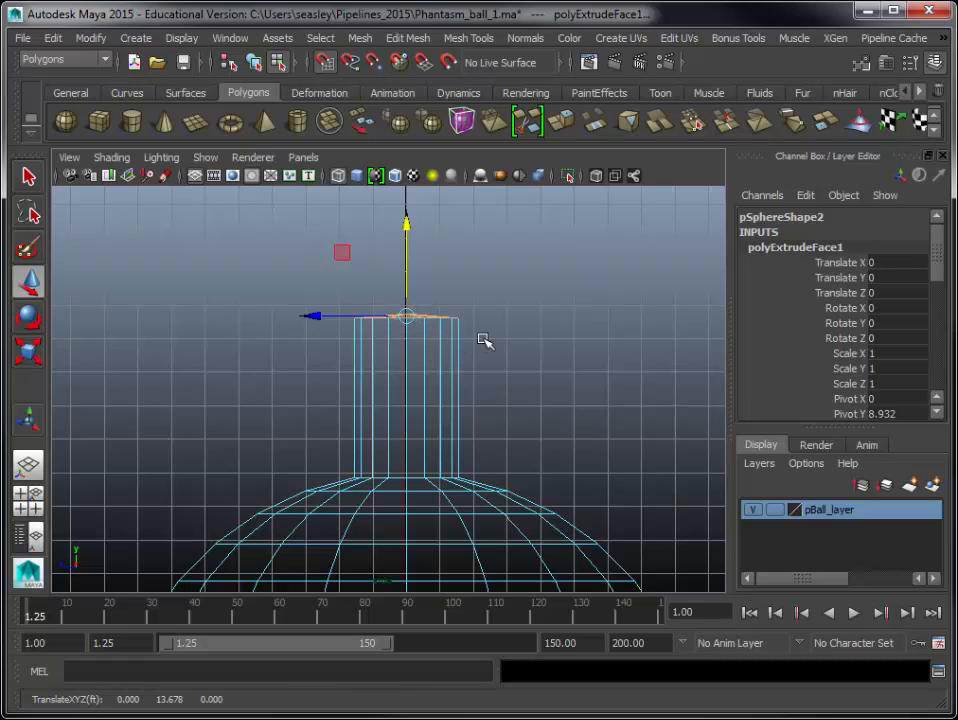
{"action": "key", "text": "x"}
{"action": "left_click_drag", "start_coordinate": [407, 223], "coordinate": [430, 314]}
{"action": "left_click", "coordinate": [521, 336]}
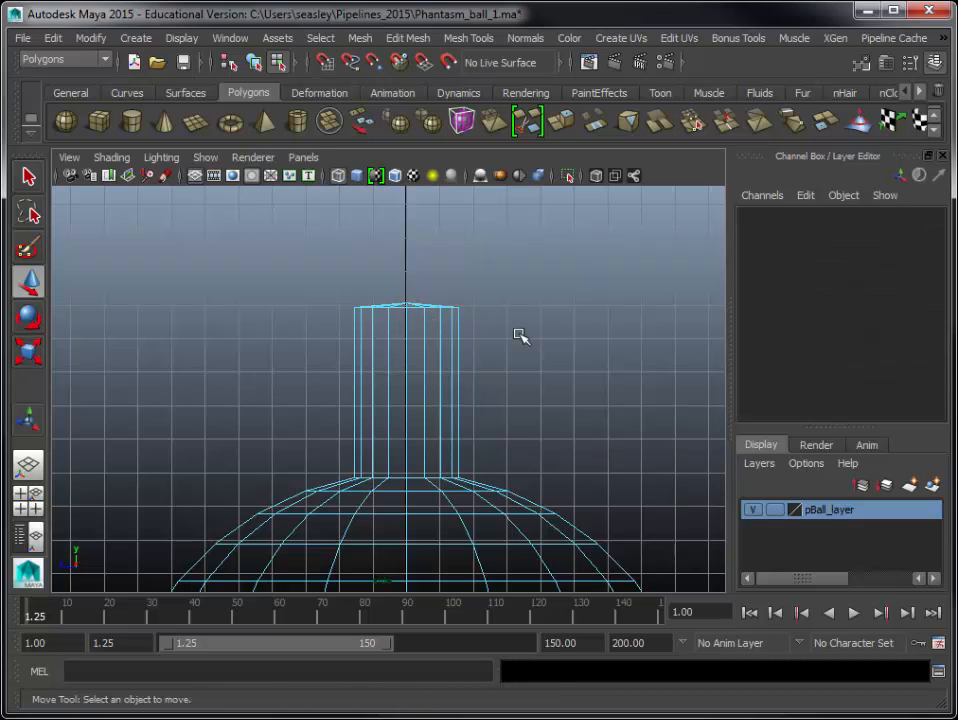
- Try selecting the neck's top vertices in vertex mode, and undo back to the extruded top-face selection
{"action": "key", "text": "space"}
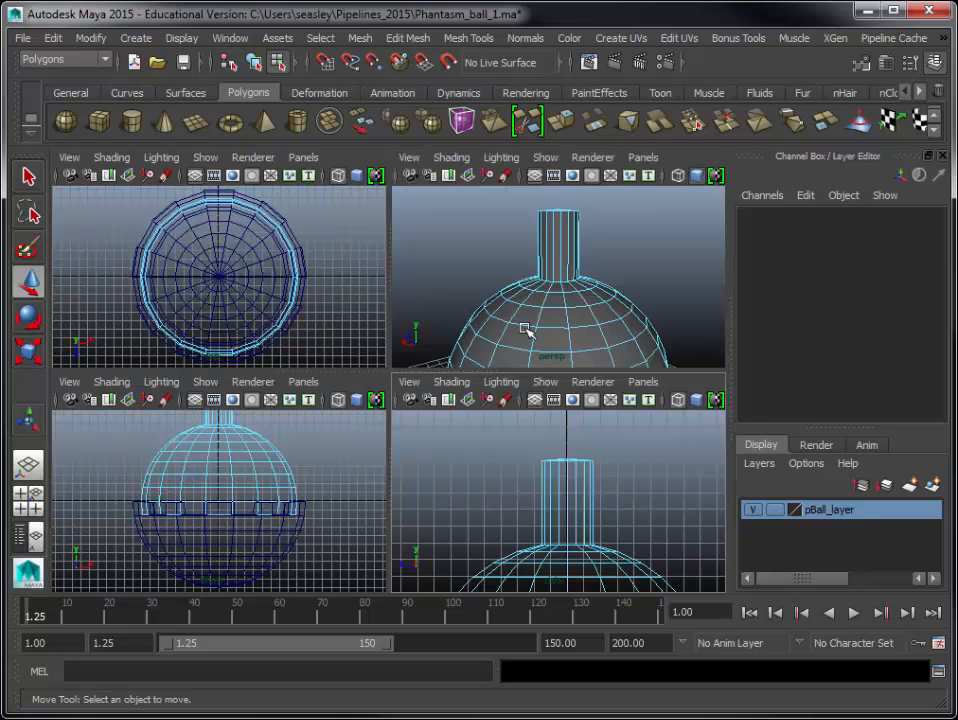
{"action": "key", "text": "space"}
{"action": "left_click_drag", "start_coordinate": [513, 312], "coordinate": [547, 358], "text": "alt"}
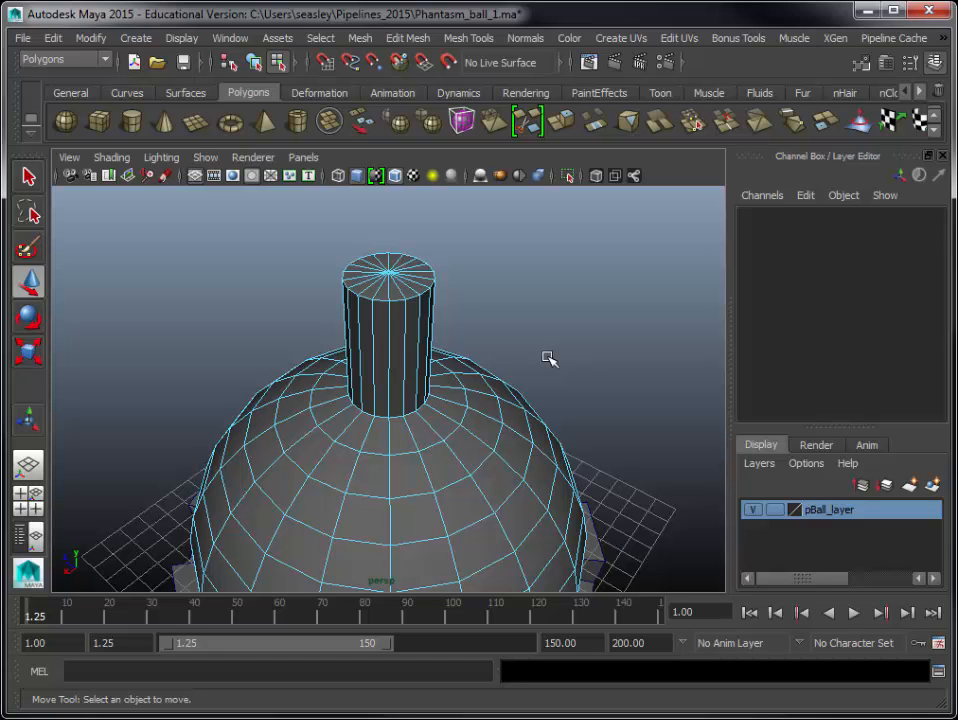
{"action": "right_click_drag", "start_coordinate": [426, 276], "coordinate": [366, 275]}
{"action": "left_click_drag", "start_coordinate": [333, 237], "coordinate": [461, 304]}
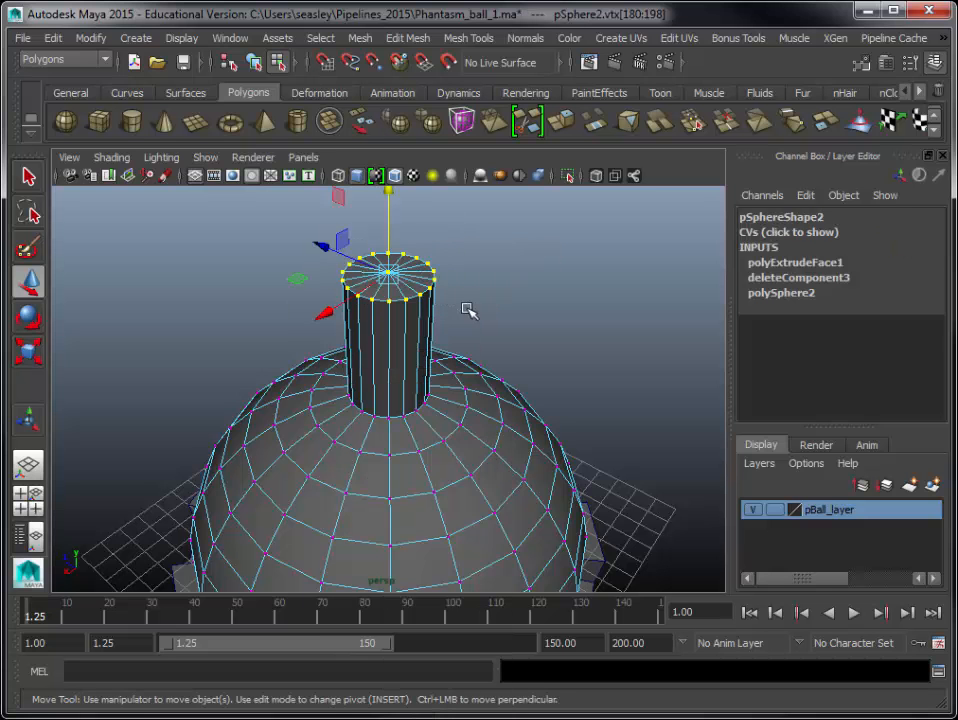
{"action": "left_click", "coordinate": [414, 44]}
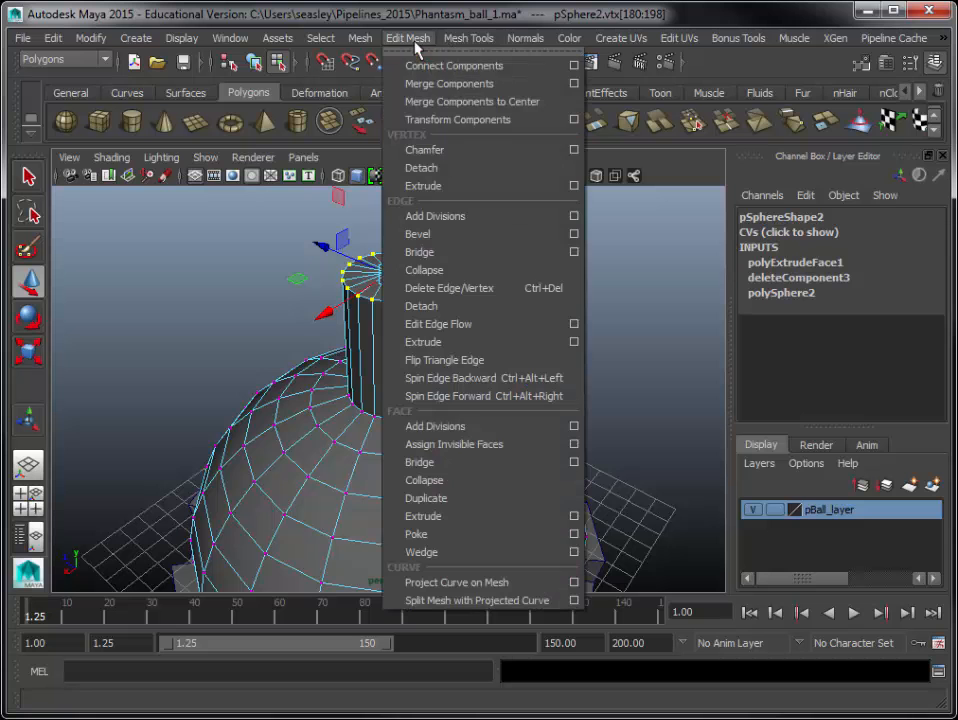
{"action": "left_click", "coordinate": [672, 288]}
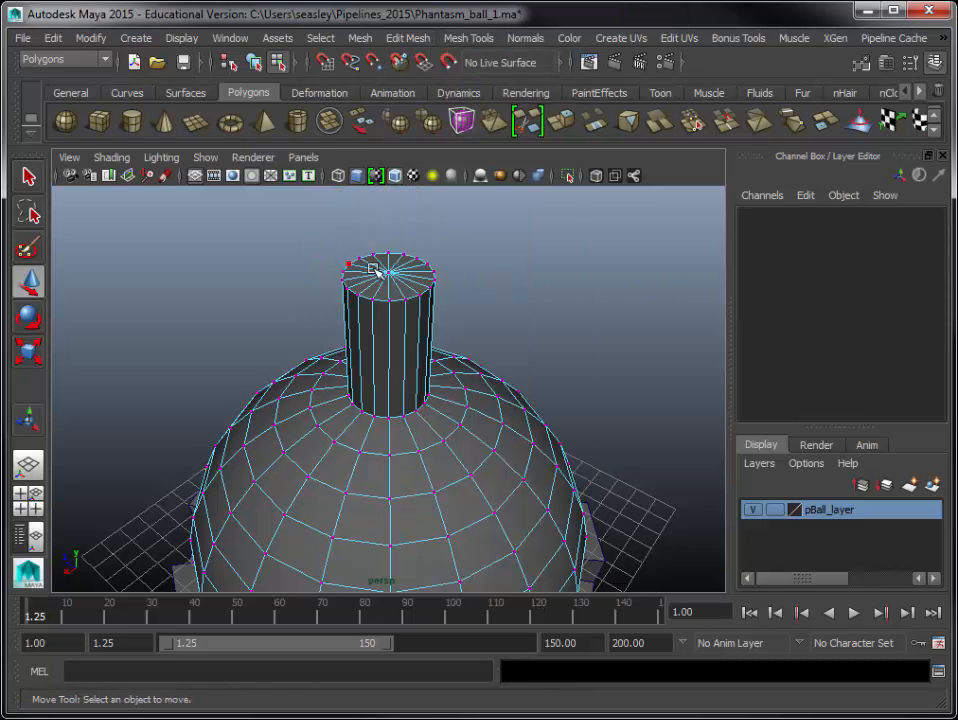
{"action": "key", "text": "ctrl+z"}
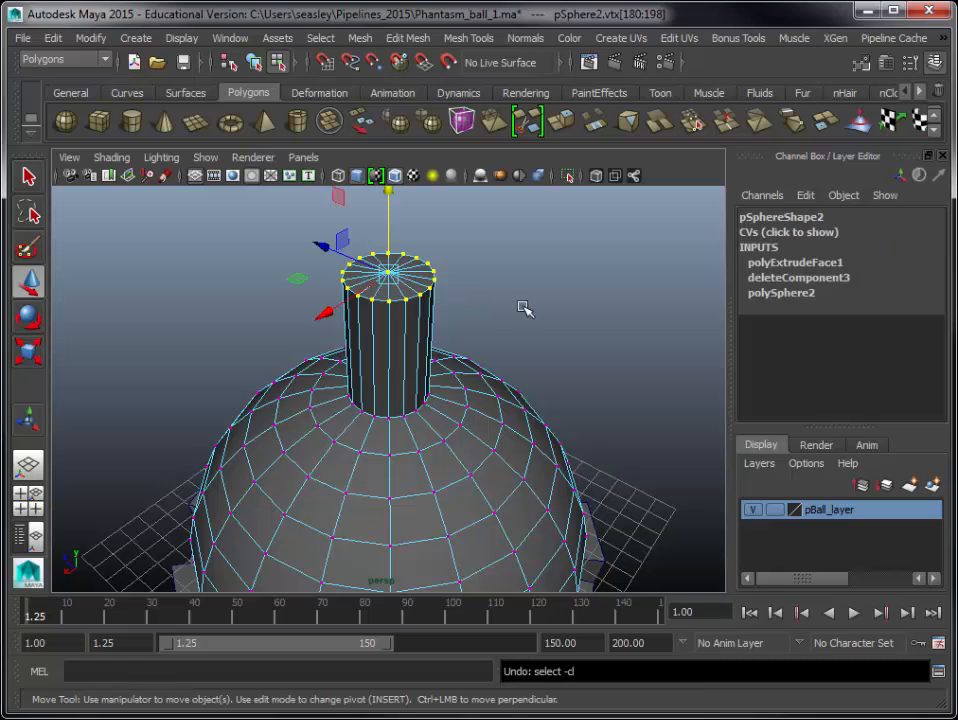
{"action": "key", "text": "ctrl+z"}
{"action": "key", "text": "ctrl+z"}
{"action": "key", "text": "ctrl+z"}
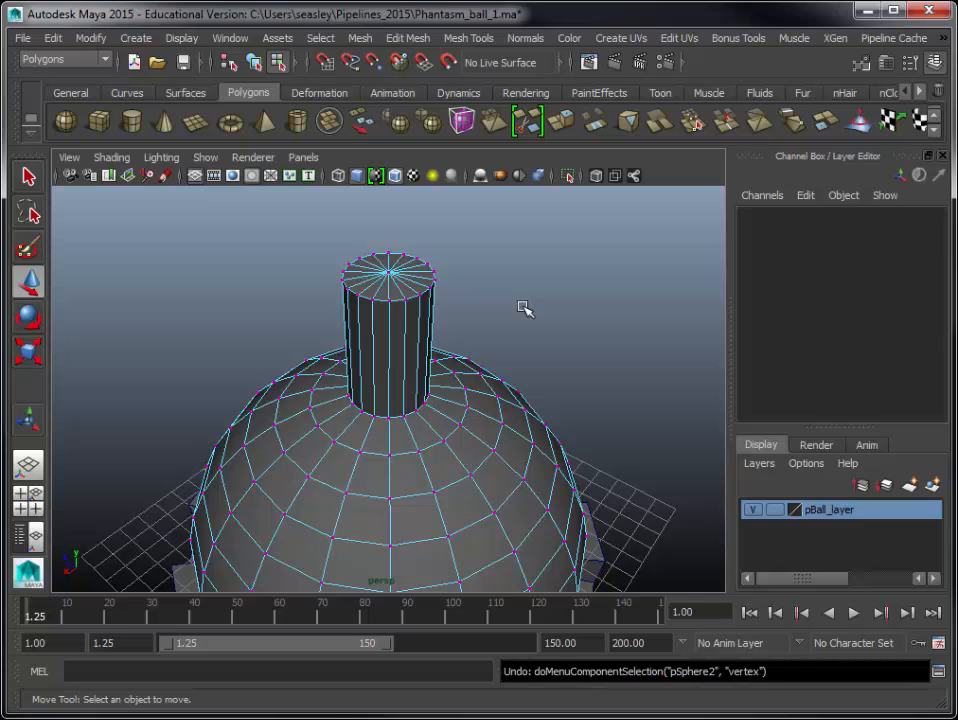
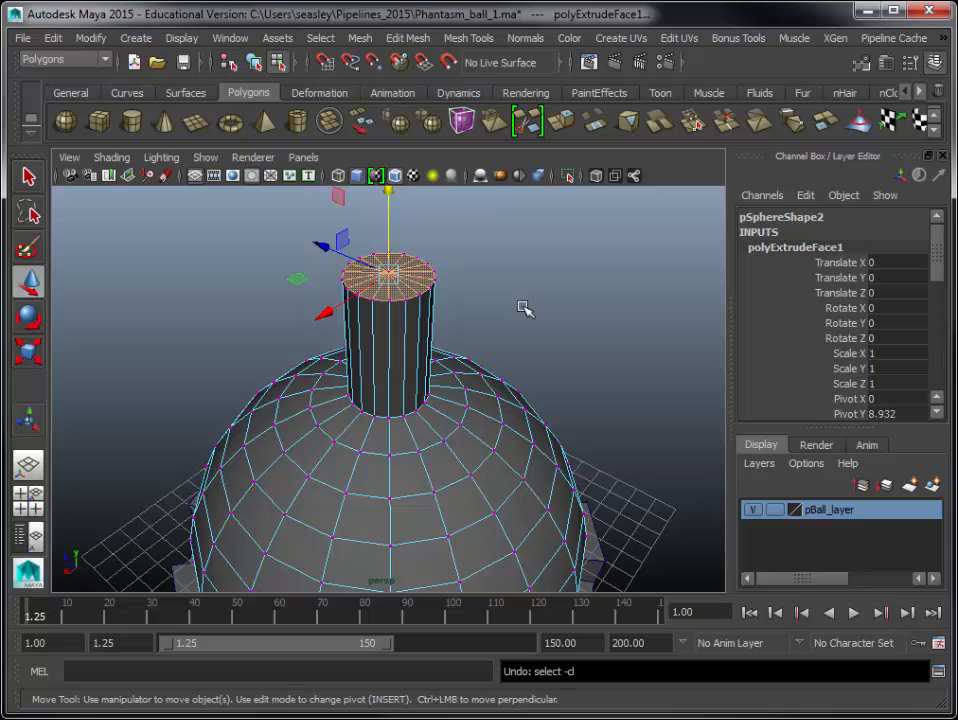
- In face mode, select only the circular cap faces at the top of the neck and delete them
{"action": "left_click_drag", "start_coordinate": [522, 316], "coordinate": [552, 325], "text": "alt"}
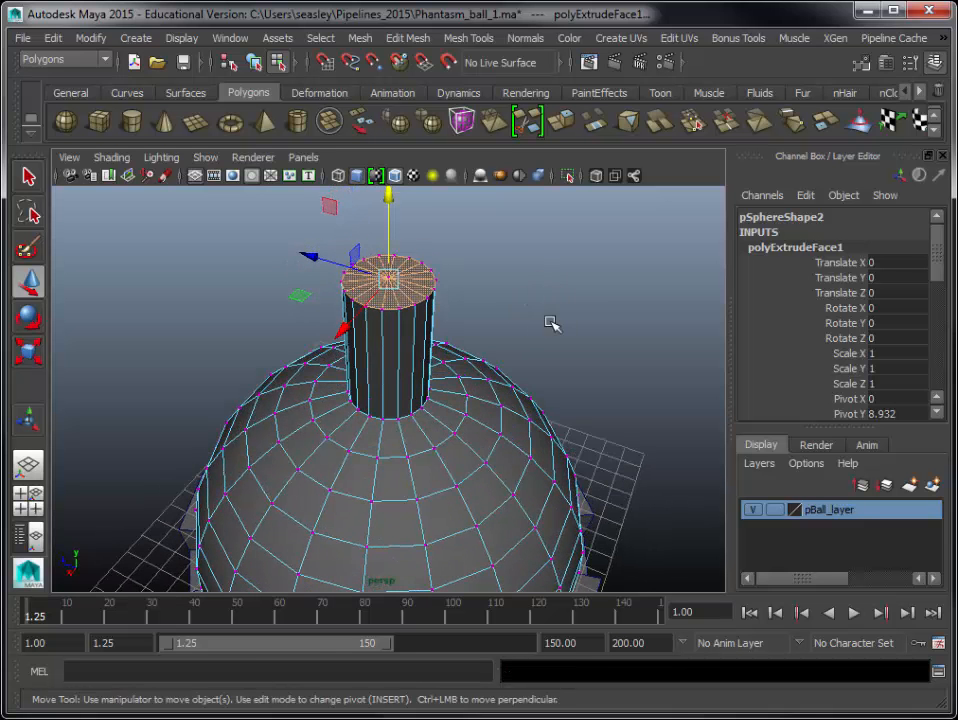
{"action": "right_click_drag", "start_coordinate": [552, 325], "coordinate": [554, 391], "text": "alt"}
{"action": "left_click_drag", "start_coordinate": [554, 391], "coordinate": [543, 359], "text": "alt"}
{"action": "right_click_drag", "start_coordinate": [543, 359], "coordinate": [646, 355], "text": "alt"}
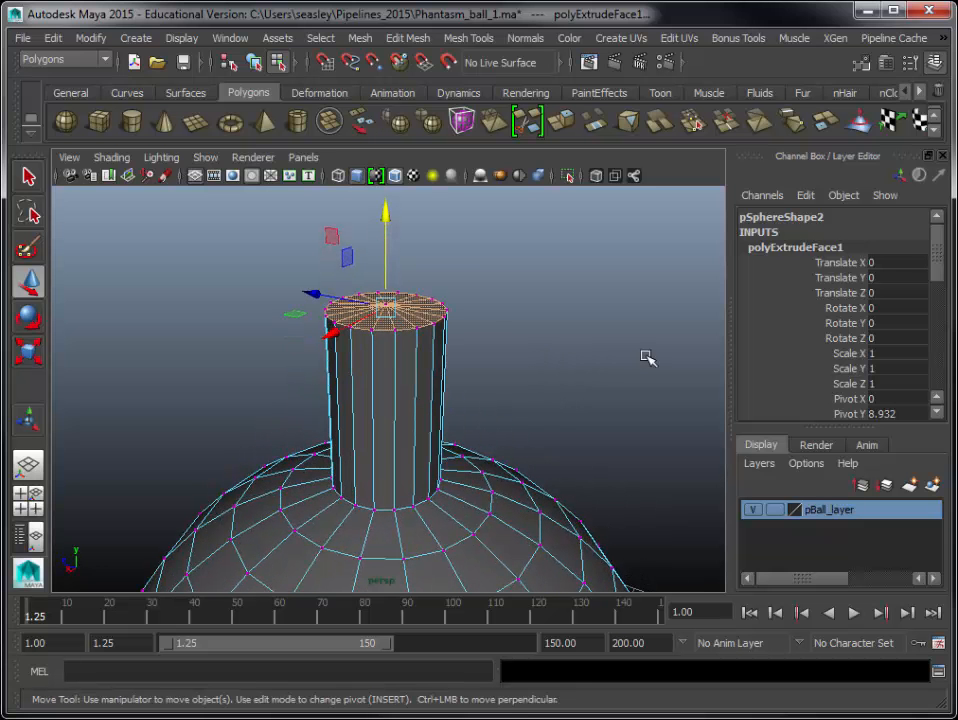
{"action": "left_click", "coordinate": [582, 329]}
{"action": "right_click_drag", "start_coordinate": [434, 343], "coordinate": [434, 391]}
{"action": "left_click_drag", "start_coordinate": [250, 257], "coordinate": [536, 356]}
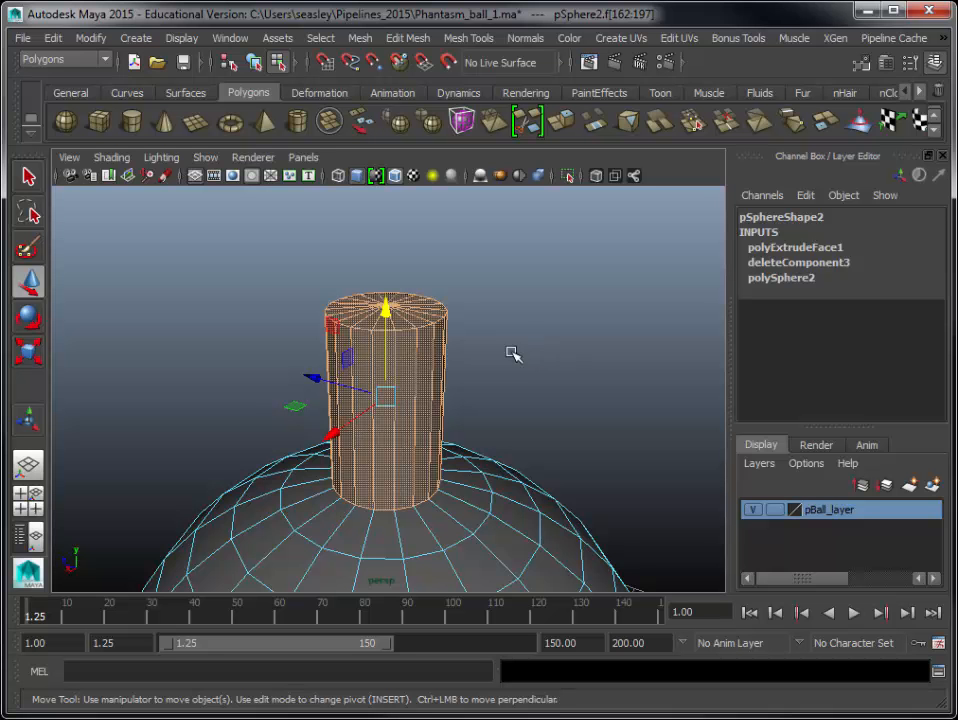
{"action": "left_click_drag", "start_coordinate": [546, 363], "coordinate": [213, 380], "text": "alt"}
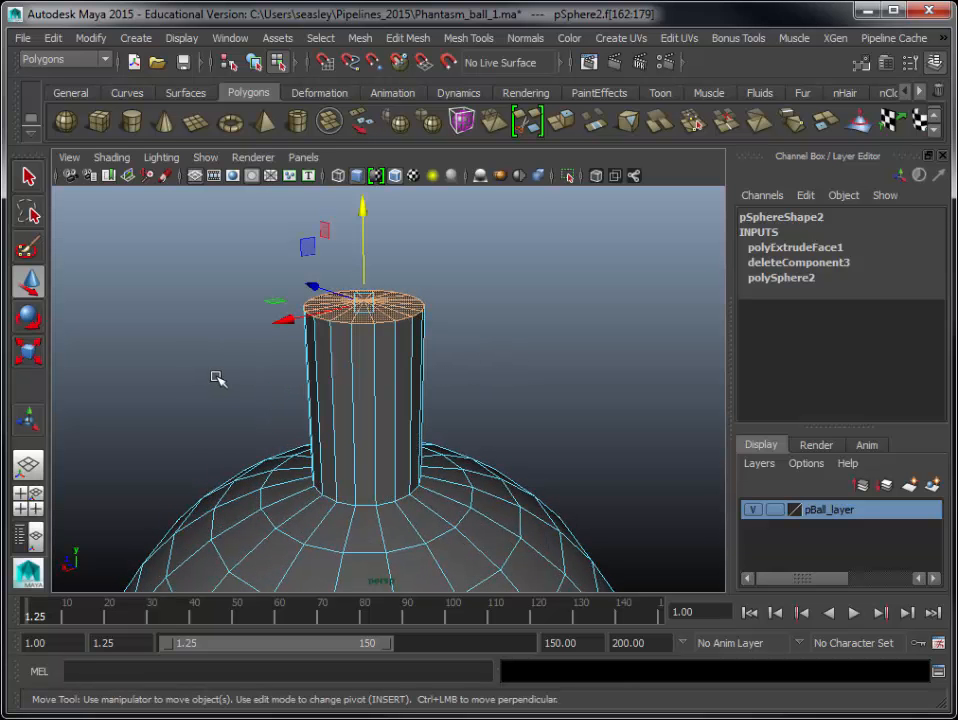
{"action": "mouse_move", "coordinate": [483, 344]}
{"action": "left_mouse_down", "text": "alt"}
{"action": "mouse_move", "coordinate": [267, 316]}
{"action": "mouse_move", "coordinate": [476, 348]}
{"action": "left_mouse_up", "text": "alt"}
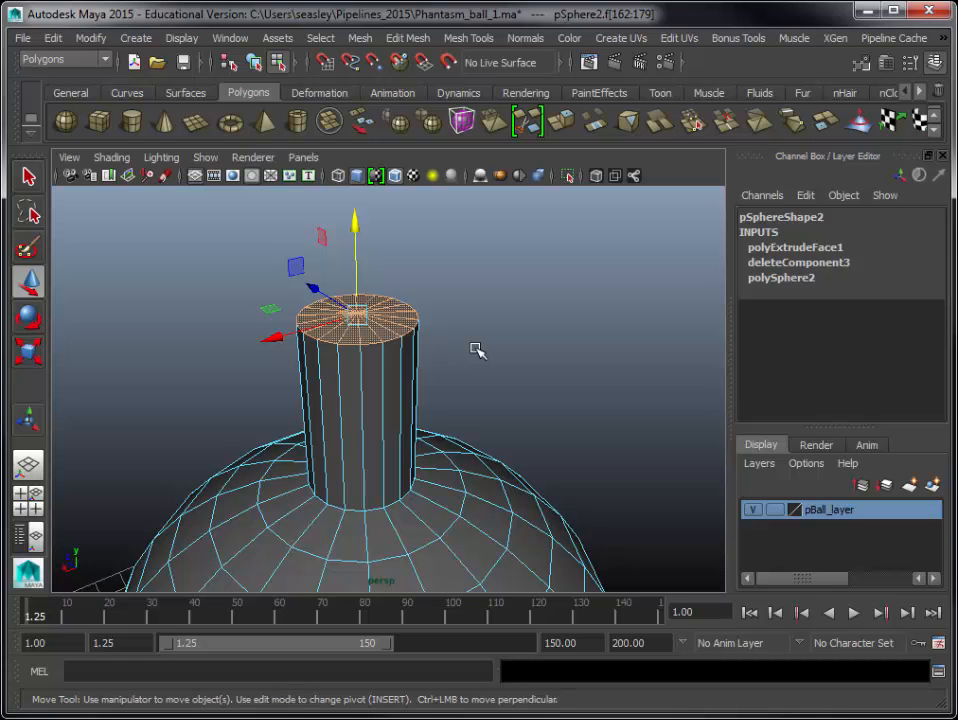
{"action": "key", "text": "Delete"}
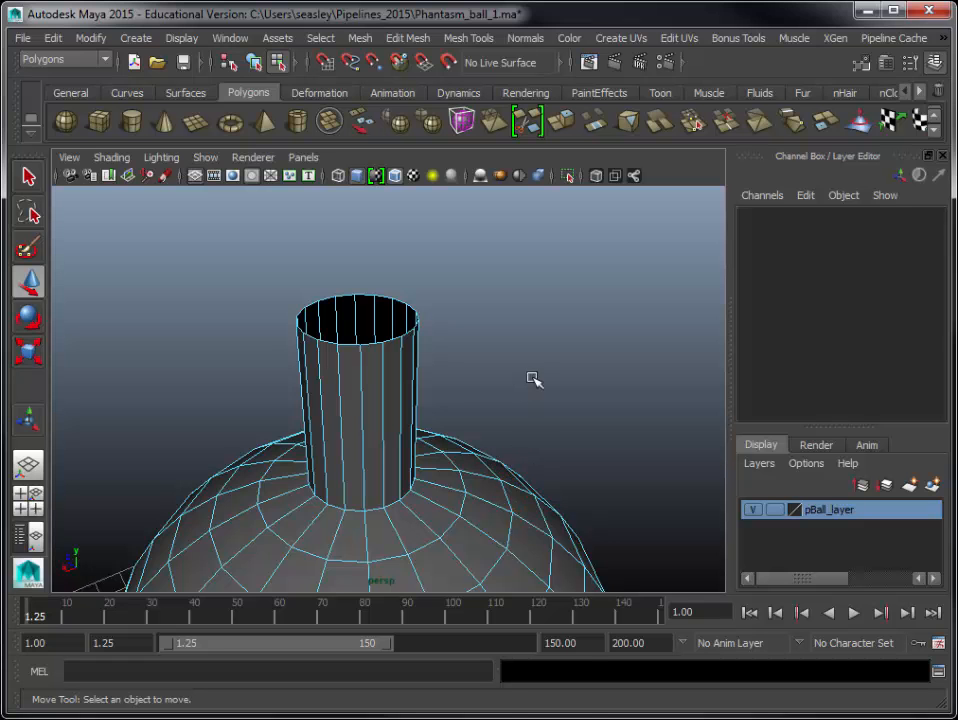
- Return to object mode with nothing selected and turn off Wireframe on Shaded in the perspective view
{"action": "right_click", "coordinate": [513, 491]}
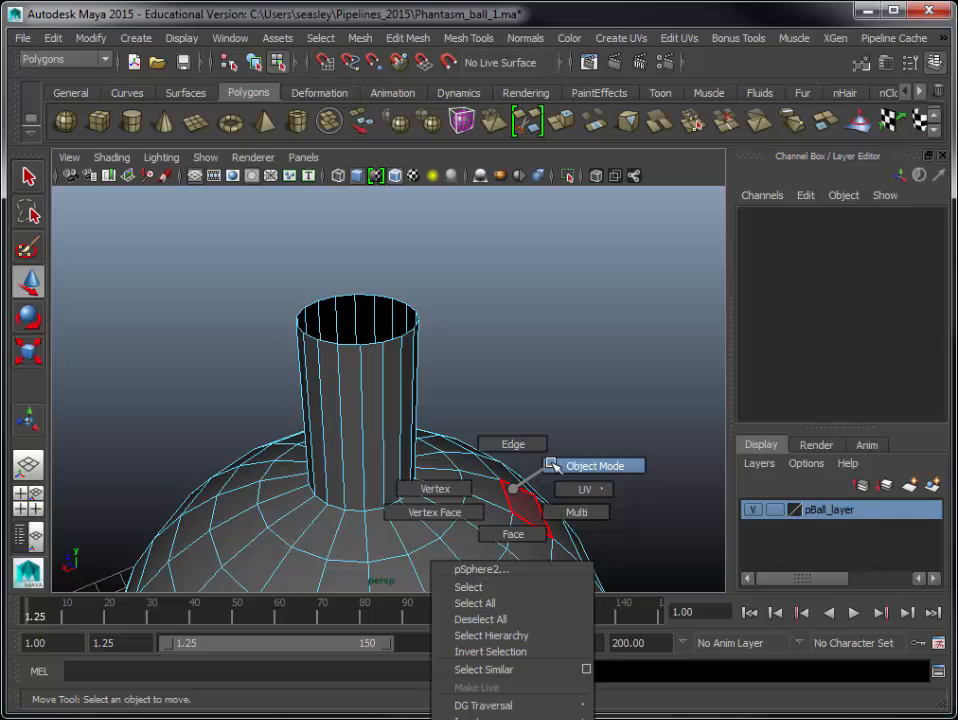
{"action": "left_click", "coordinate": [552, 466]}
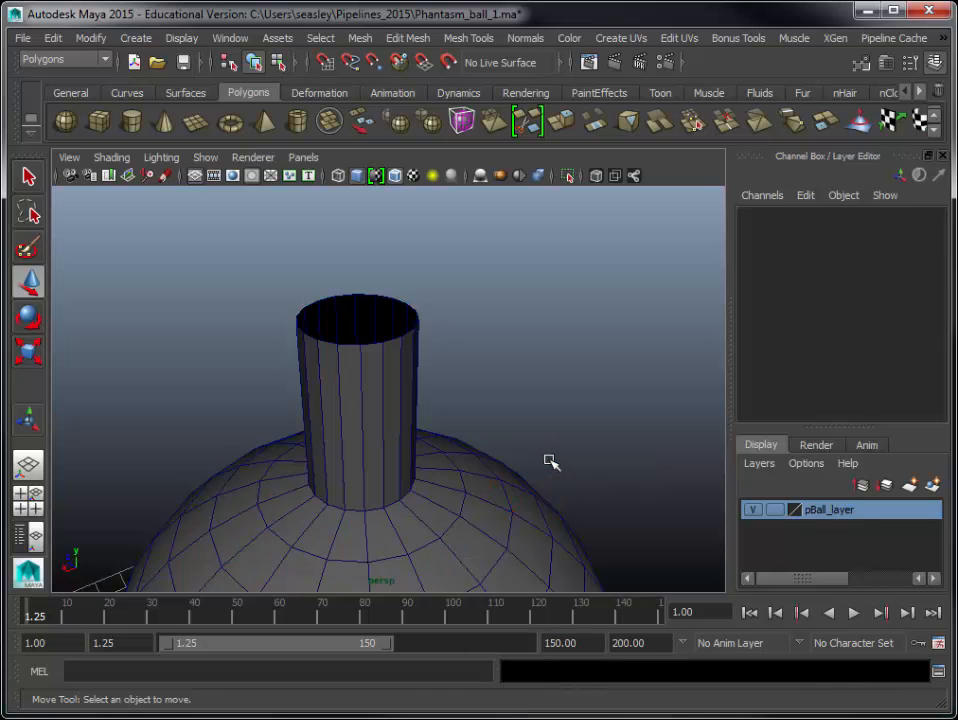
{"action": "key", "text": "F8"}
{"action": "key", "text": "F8"}
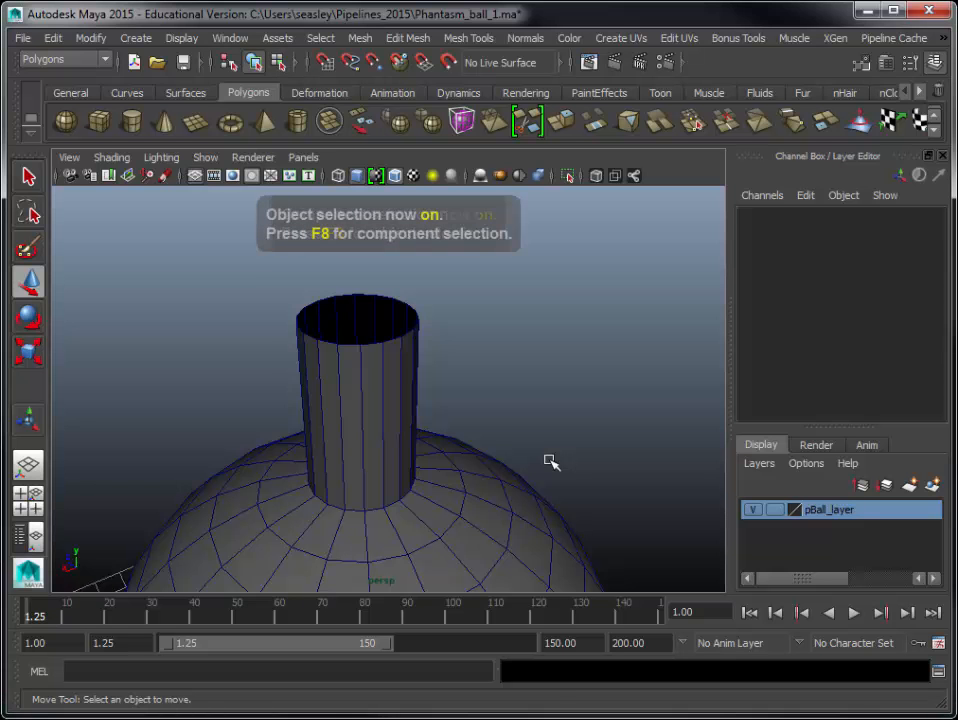
{"action": "left_click", "coordinate": [509, 514]}
{"action": "key", "text": "F8"}
{"action": "key", "text": "F8"}
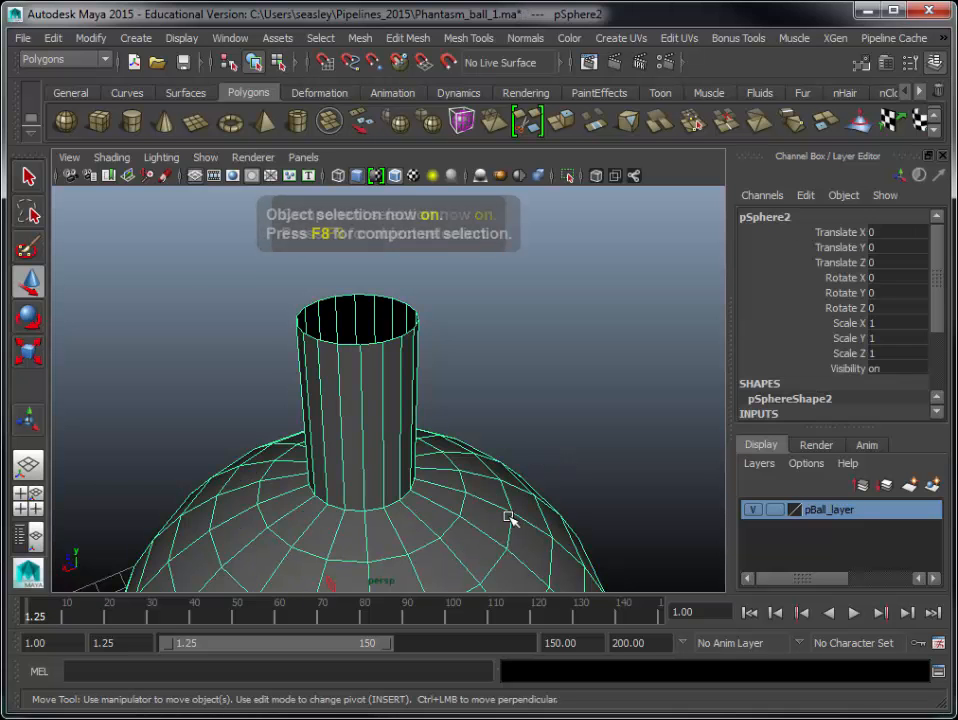
{"action": "left_click", "coordinate": [559, 411]}
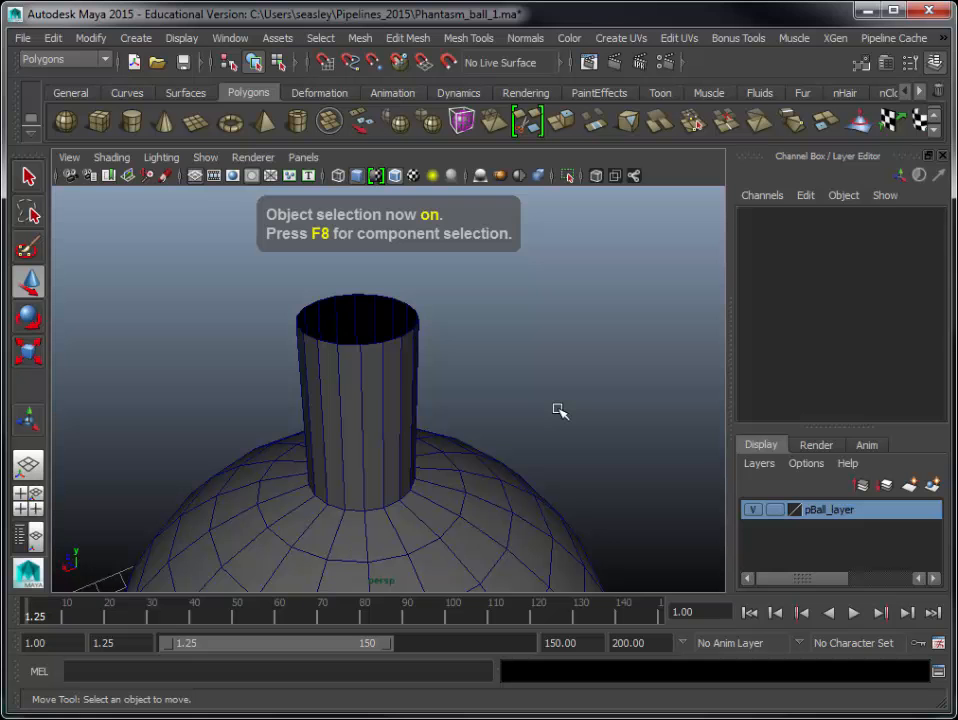
{"action": "left_click", "coordinate": [113, 157]}
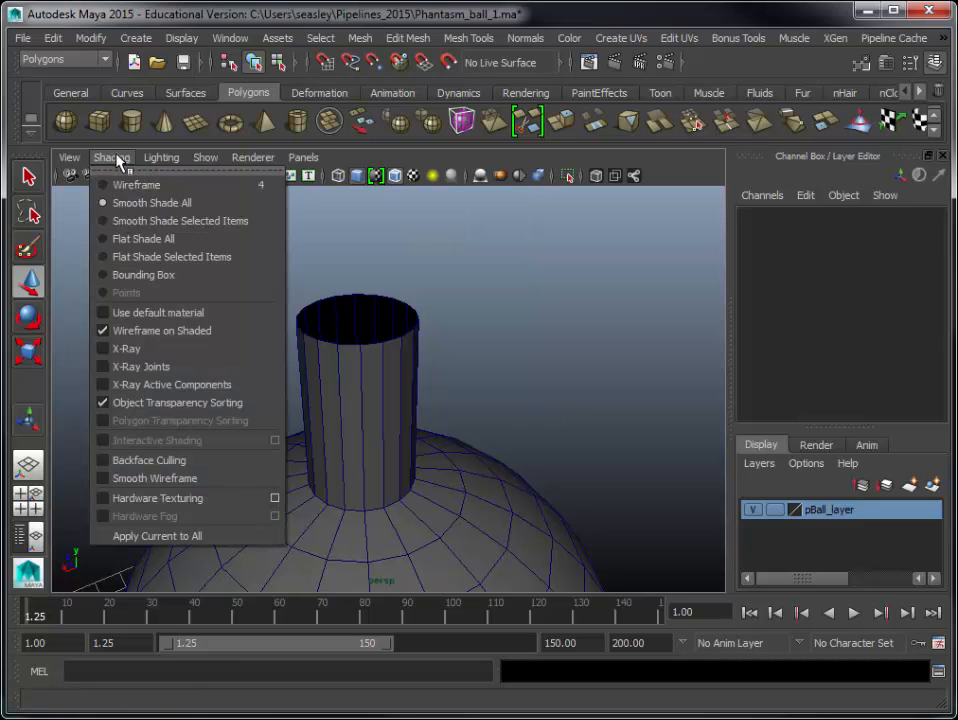
{"action": "left_click", "coordinate": [157, 333]}
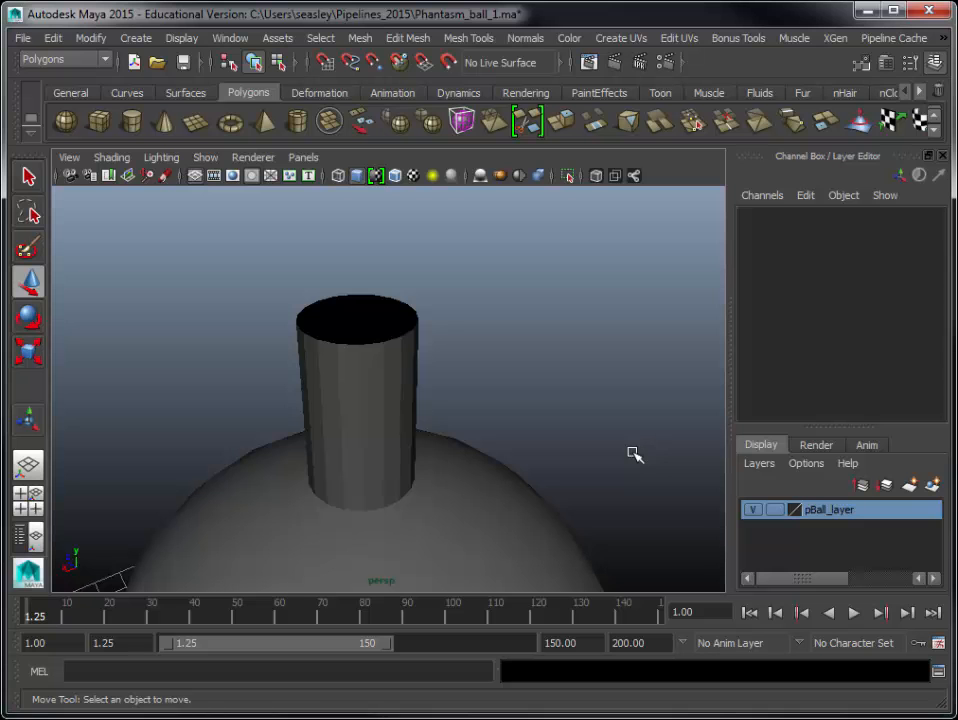
- Examine the shading on the neck's sides and where the neck meets the dome from several angles
{"action": "left_click_drag", "start_coordinate": [522, 421], "coordinate": [440, 406], "text": "alt"}
{"action": "scroll", "coordinate": [440, 405], "scroll_direction": "up", "scroll_amount": 5}
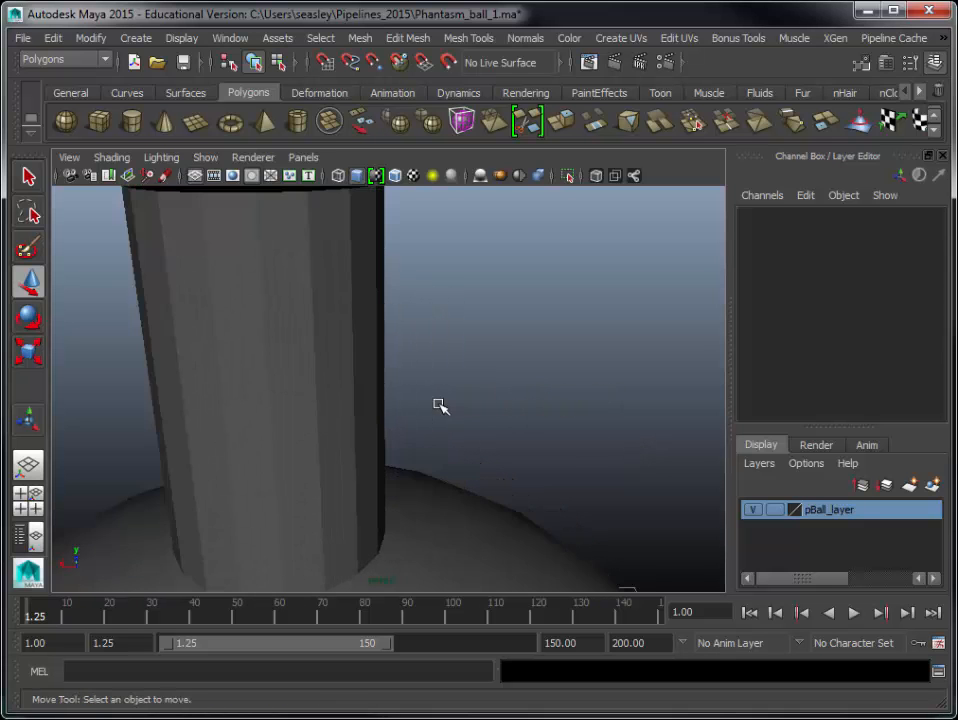
{"action": "middle_click_drag", "start_coordinate": [443, 437], "coordinate": [511, 409], "text": "alt"}
{"action": "right_click_drag", "start_coordinate": [520, 372], "coordinate": [368, 461], "text": "alt"}
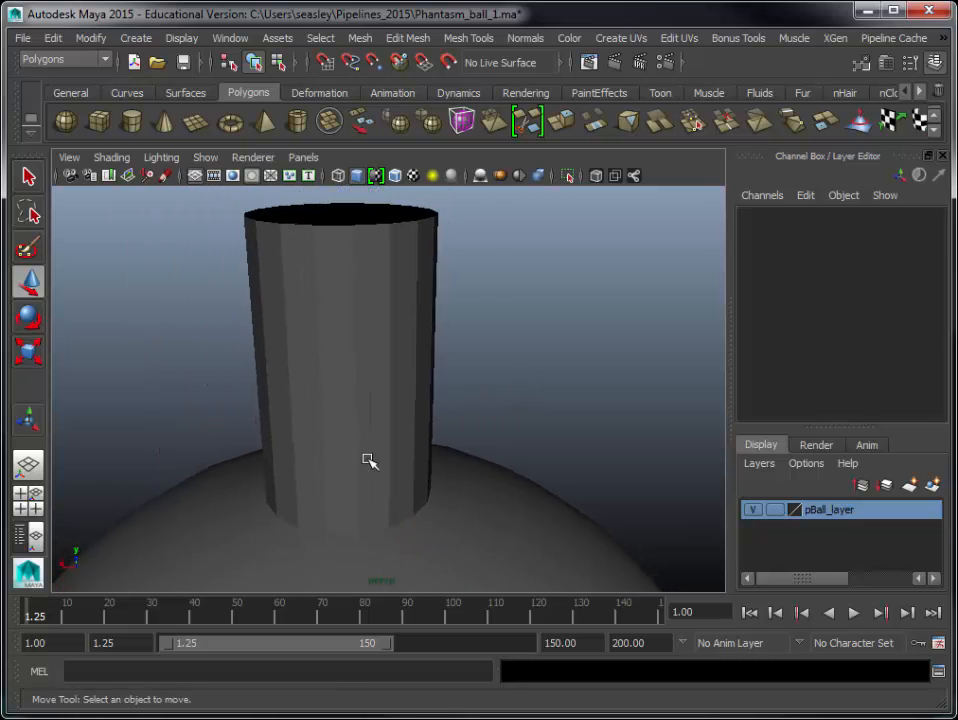
{"action": "middle_click_drag", "start_coordinate": [367, 459], "coordinate": [412, 473], "text": "alt"}
{"action": "left_click_drag", "start_coordinate": [308, 436], "coordinate": [428, 434], "text": "alt"}
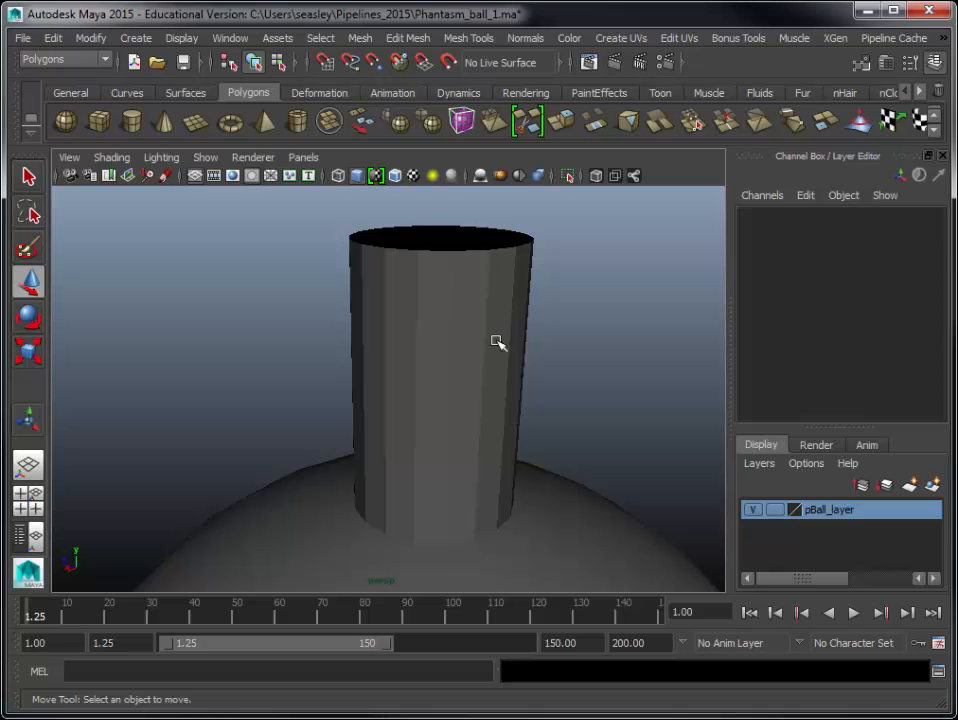
{"action": "left_click_drag", "start_coordinate": [505, 302], "coordinate": [453, 330], "text": "alt"}
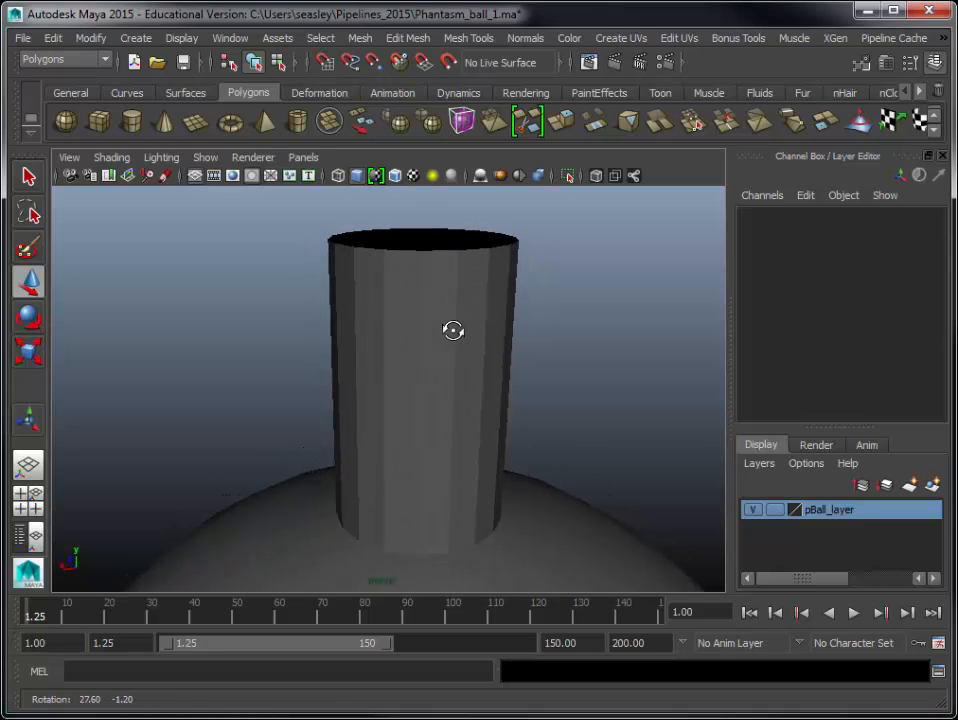
- Select all side faces of the neck and apply Soften Edge to their normals
{"action": "left_click_drag", "start_coordinate": [263, 325], "coordinate": [552, 357]}
{"action": "right_click_drag", "start_coordinate": [552, 357], "coordinate": [425, 390], "text": "alt"}
{"action": "left_click_drag", "start_coordinate": [267, 338], "coordinate": [550, 377]}
{"action": "middle_click_drag", "start_coordinate": [550, 377], "coordinate": [537, 334], "text": "alt"}
{"action": "left_click_drag", "start_coordinate": [538, 335], "coordinate": [479, 357], "text": "alt"}
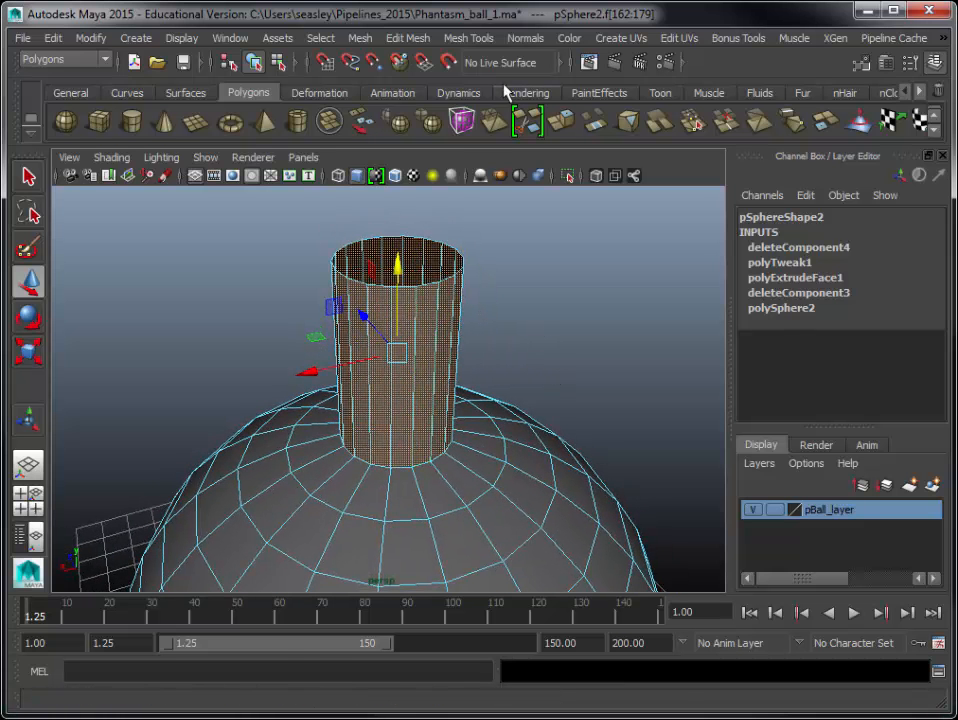
{"action": "left_click", "coordinate": [530, 39]}
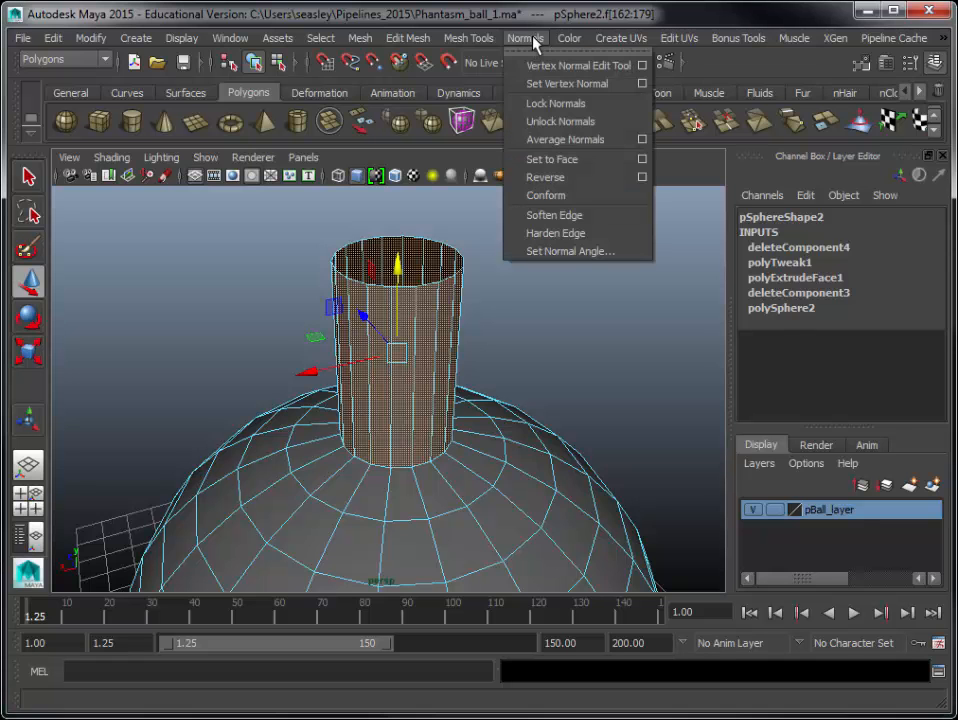
{"action": "left_click", "coordinate": [570, 217]}
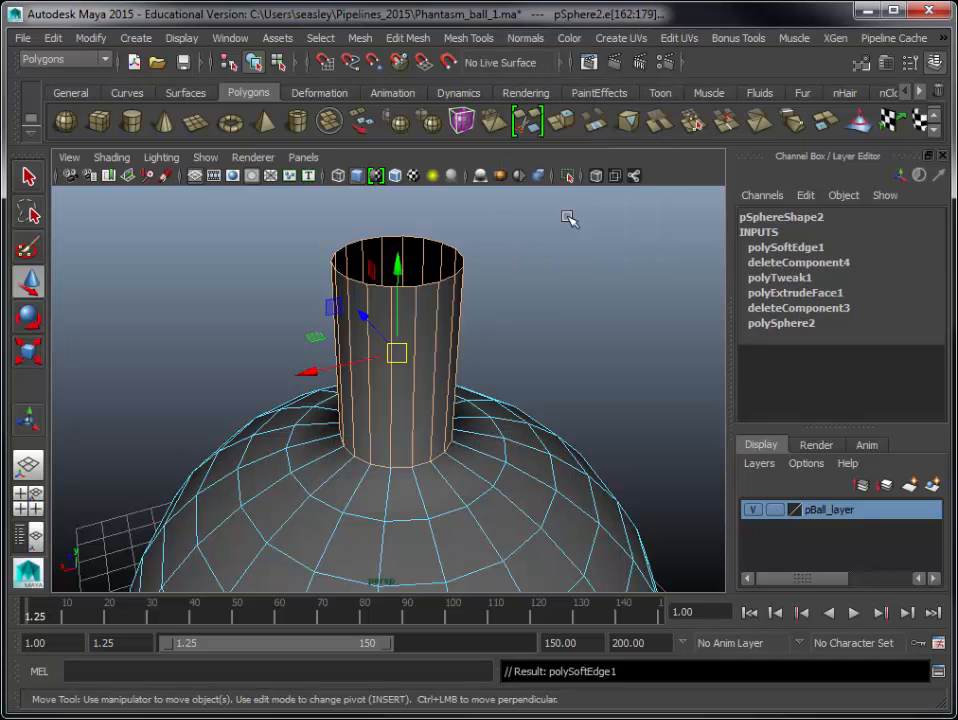
- Clear the selection, return to object mode and inspect the neck's softened shading
{"action": "left_click", "coordinate": [573, 292]}
{"action": "right_click_drag", "start_coordinate": [570, 445], "coordinate": [590, 430]}
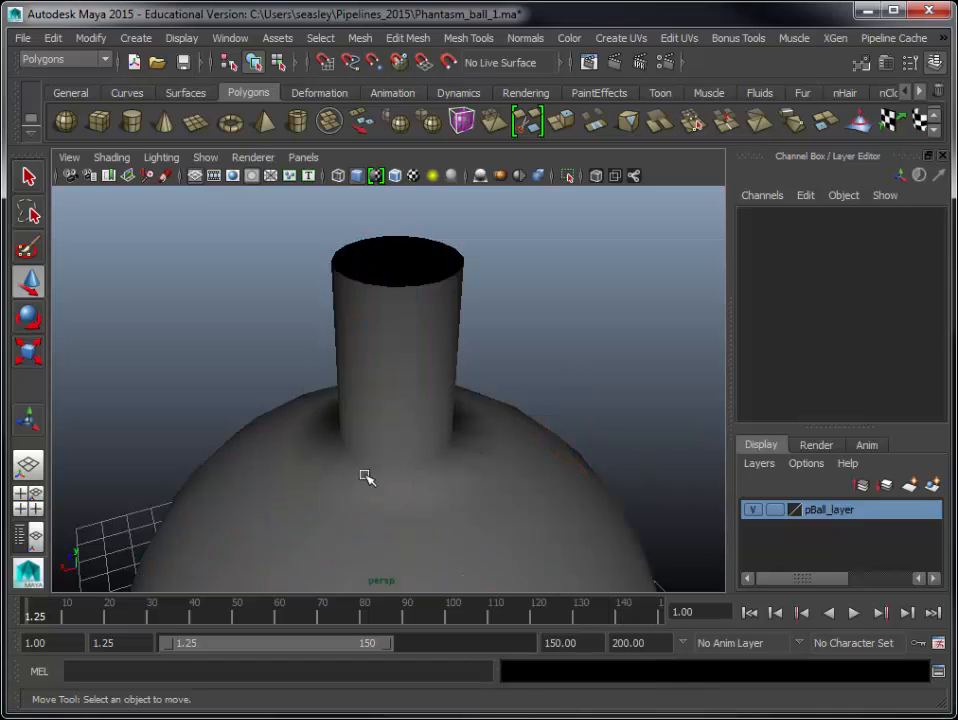
{"action": "left_click_drag", "start_coordinate": [413, 479], "coordinate": [529, 424], "text": "alt"}
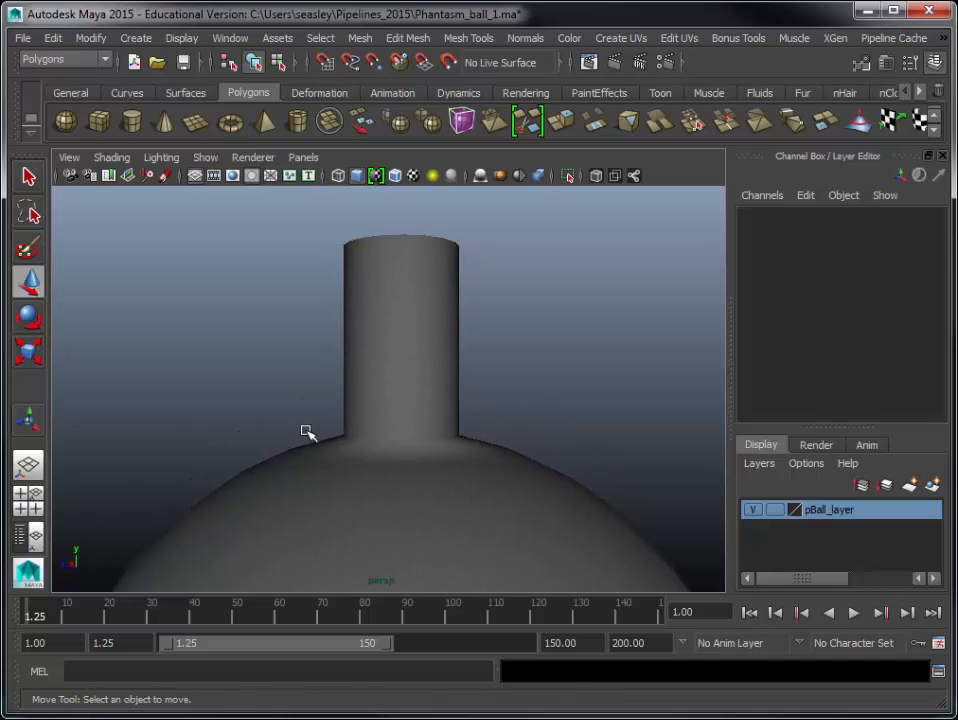
{"action": "mouse_move", "coordinate": [350, 443]}
{"action": "left_mouse_down", "text": "alt"}
{"action": "mouse_move", "coordinate": [417, 475]}
{"action": "mouse_move", "coordinate": [346, 443]}
{"action": "left_mouse_up", "text": "alt"}
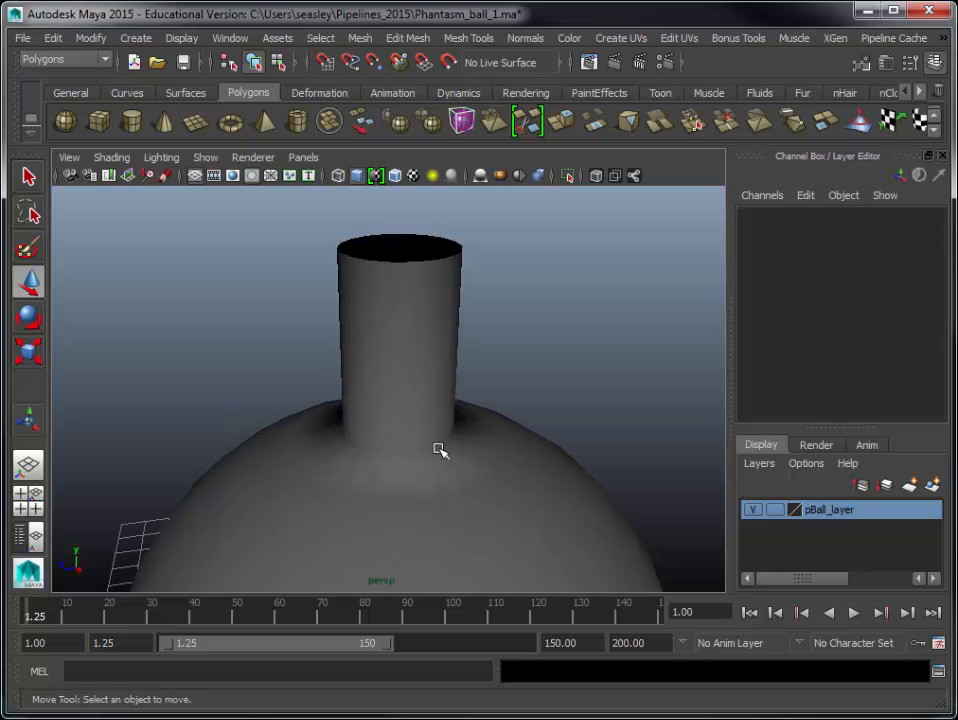
- Switch the dome to edge mode and select the complete edge loop where the neck meets the dome
{"action": "left_click_drag", "start_coordinate": [447, 472], "coordinate": [425, 449], "text": "alt"}
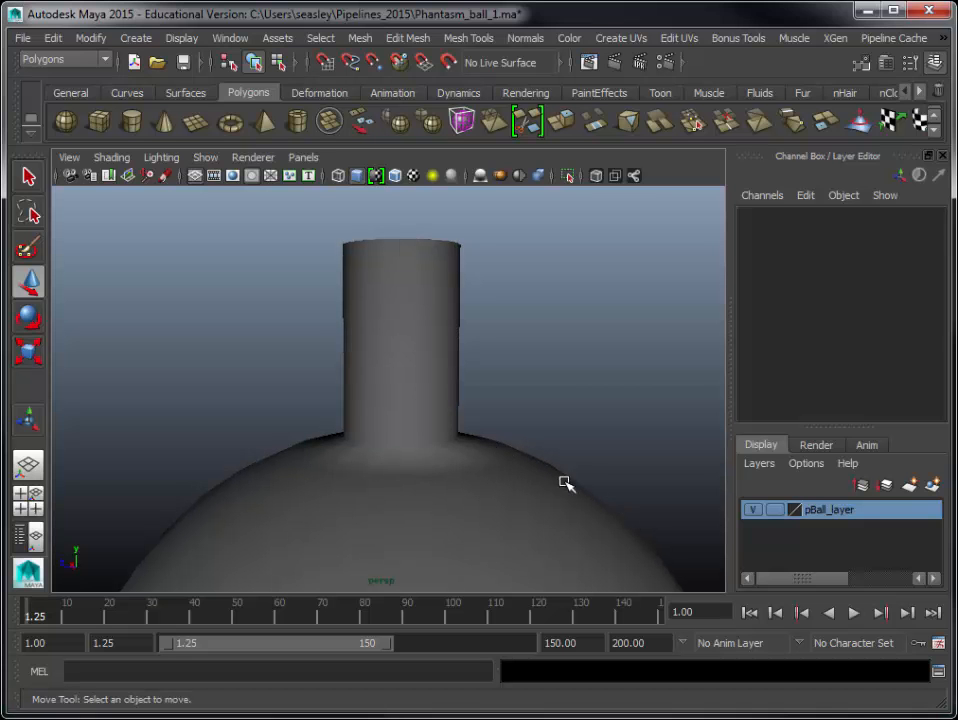
{"action": "left_click_drag", "start_coordinate": [522, 396], "coordinate": [490, 477], "text": "alt"}
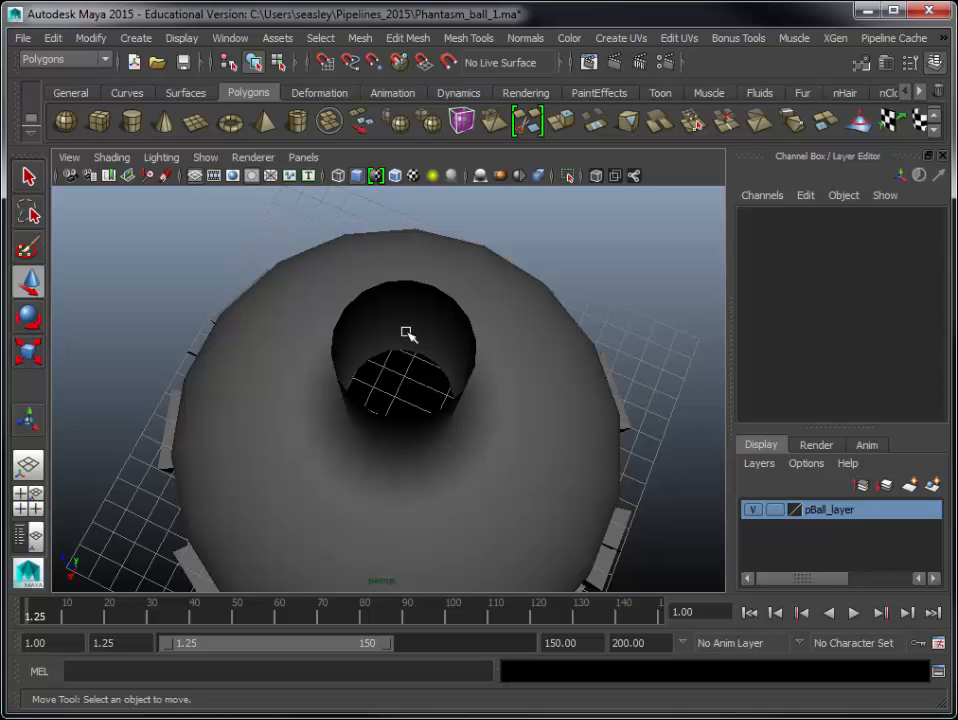
{"action": "left_click_drag", "start_coordinate": [428, 431], "coordinate": [509, 376], "text": "alt"}
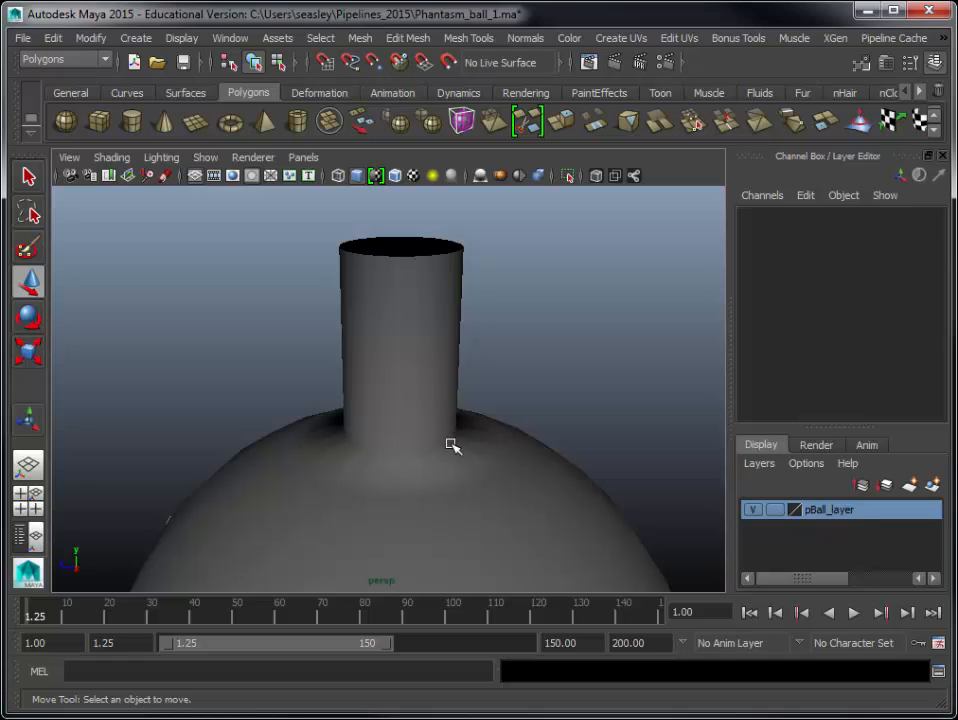
{"action": "right_click_drag", "start_coordinate": [374, 446], "coordinate": [372, 421]}
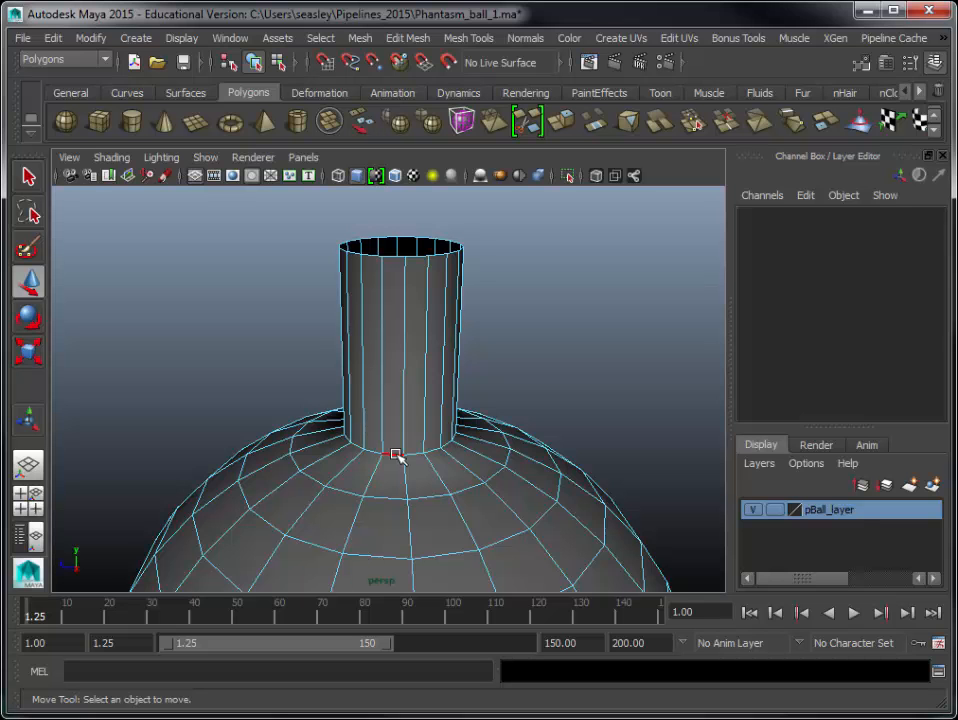
{"action": "double_click", "coordinate": [395, 455]}
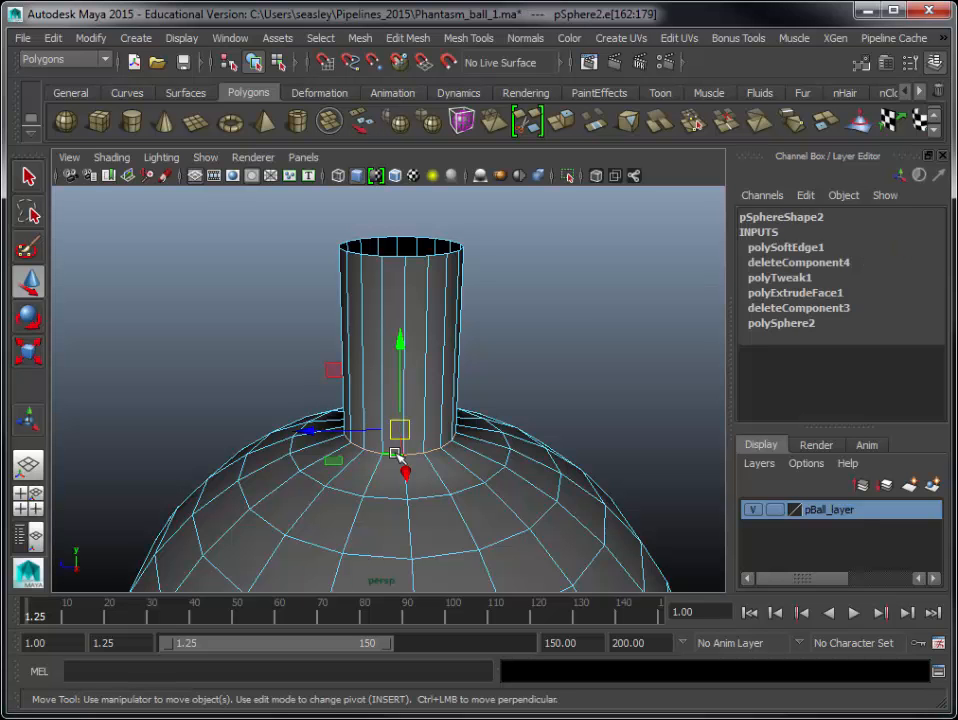
{"action": "left_click", "coordinate": [544, 350]}
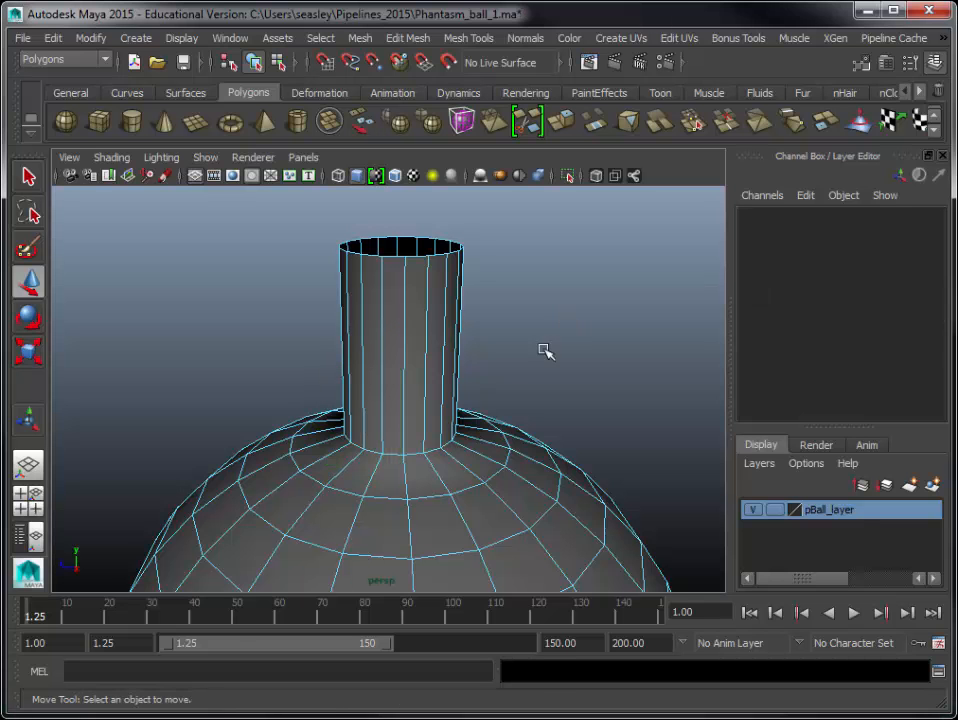
{"action": "left_click", "coordinate": [419, 455]}
{"action": "key", "text": "f"}
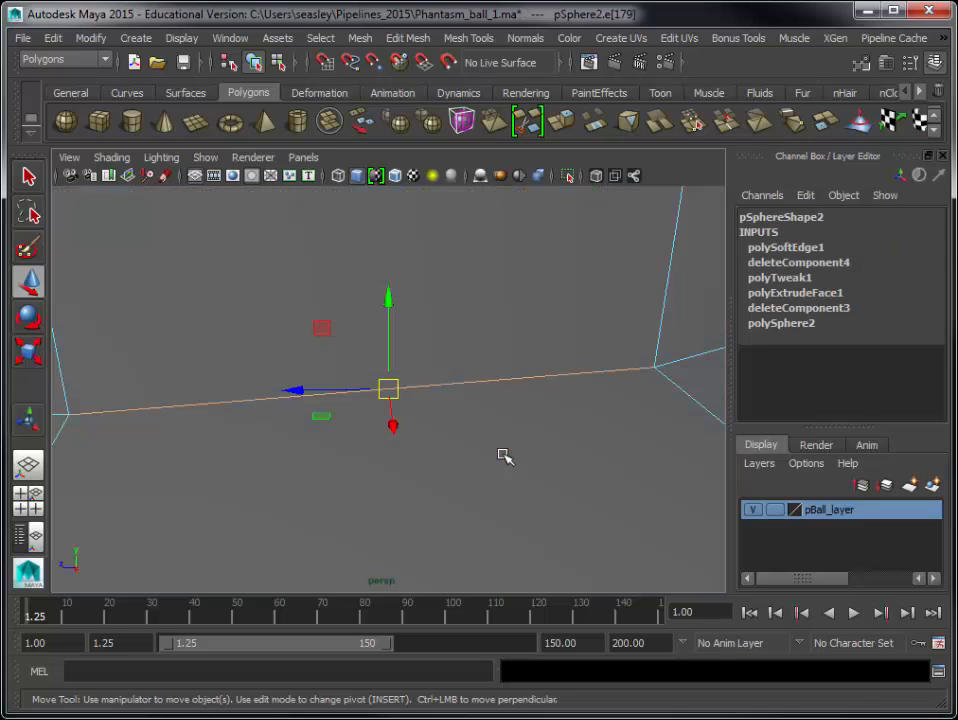
{"action": "scroll", "coordinate": [505, 456], "scroll_direction": "down", "scroll_amount": 5}
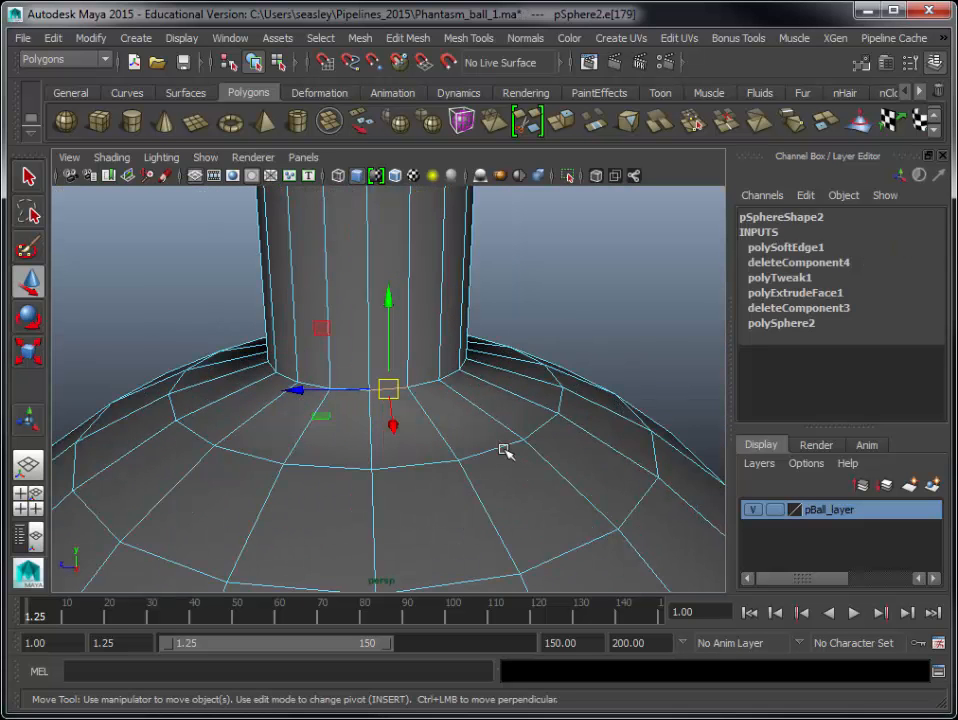
{"action": "left_click", "coordinate": [577, 297]}
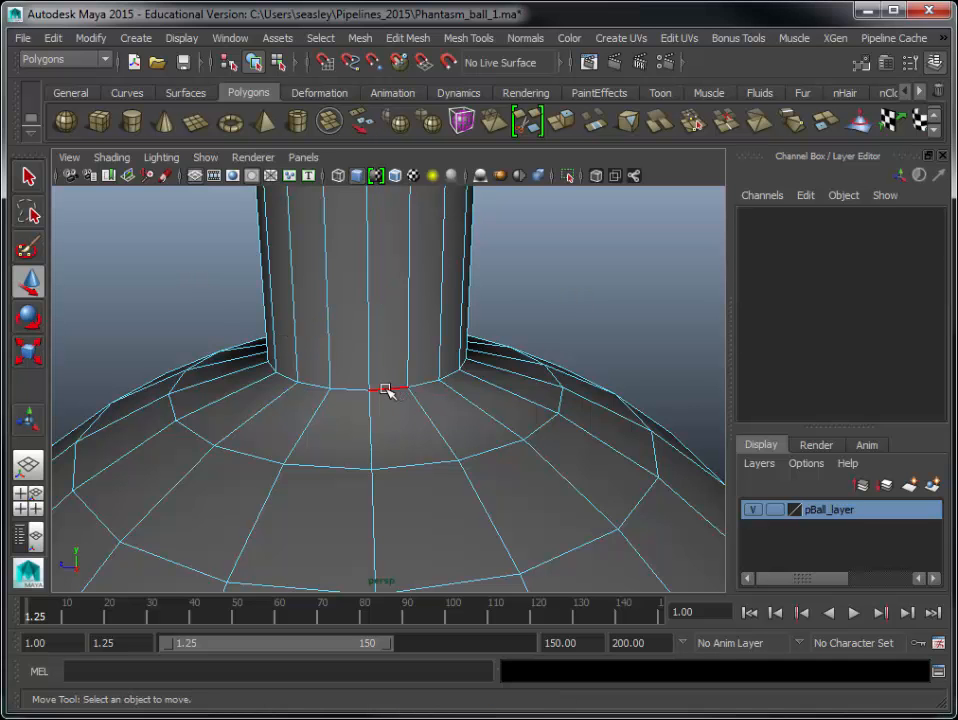
{"action": "scroll", "coordinate": [386, 390], "scroll_direction": "up", "scroll_amount": 2}
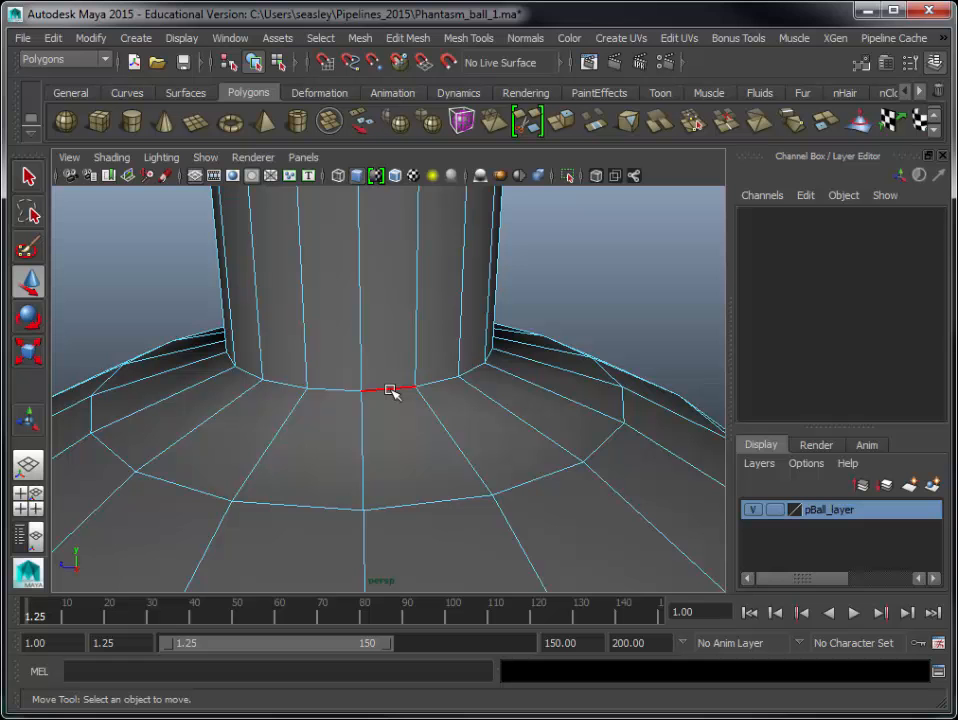
{"action": "double_click", "coordinate": [391, 390]}
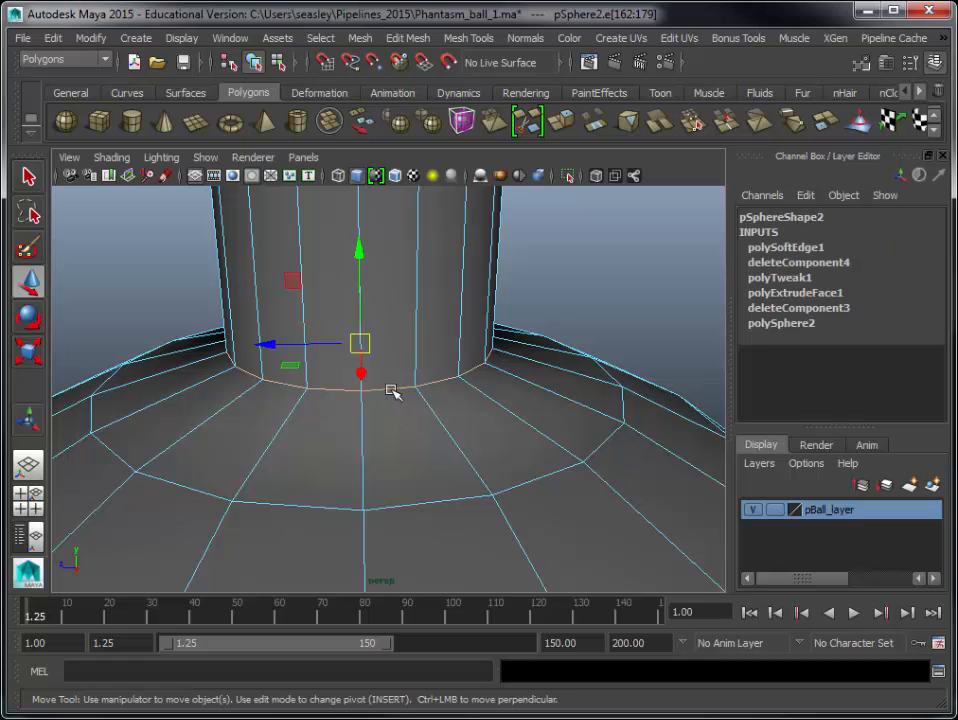
- Check the selected neck-base edge loop in wireframe display and apply Harden Edge to its normals
{"action": "key", "text": "4"}
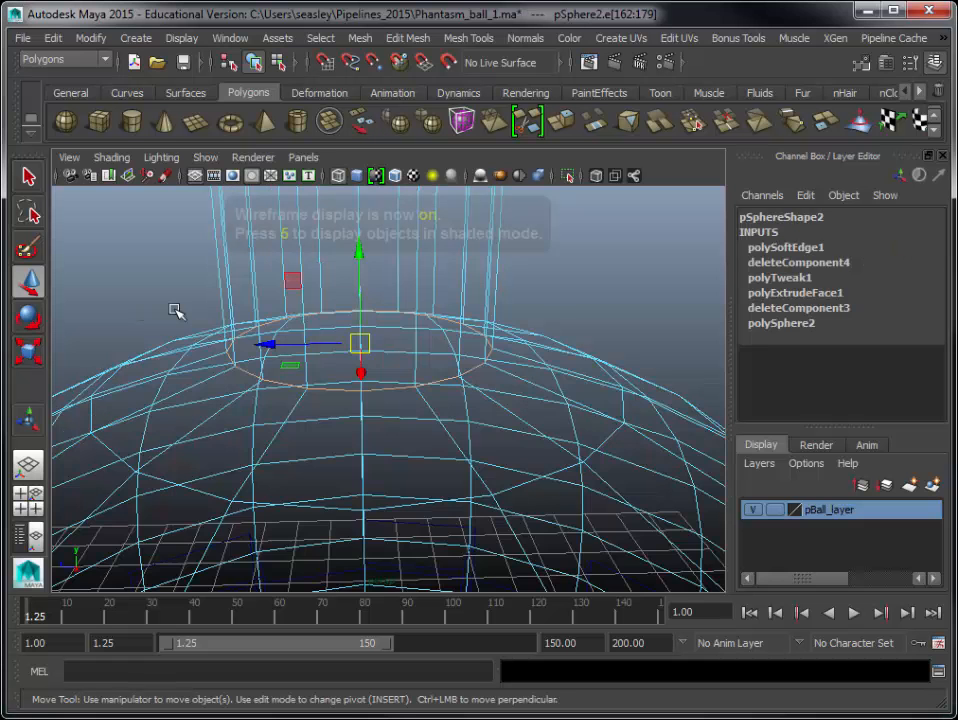
{"action": "left_click_drag", "start_coordinate": [455, 370], "coordinate": [475, 398], "text": "alt"}
{"action": "middle_click_drag", "start_coordinate": [475, 398], "coordinate": [545, 485], "text": "alt"}
{"action": "right_click_drag", "start_coordinate": [547, 487], "coordinate": [299, 499], "text": "alt"}
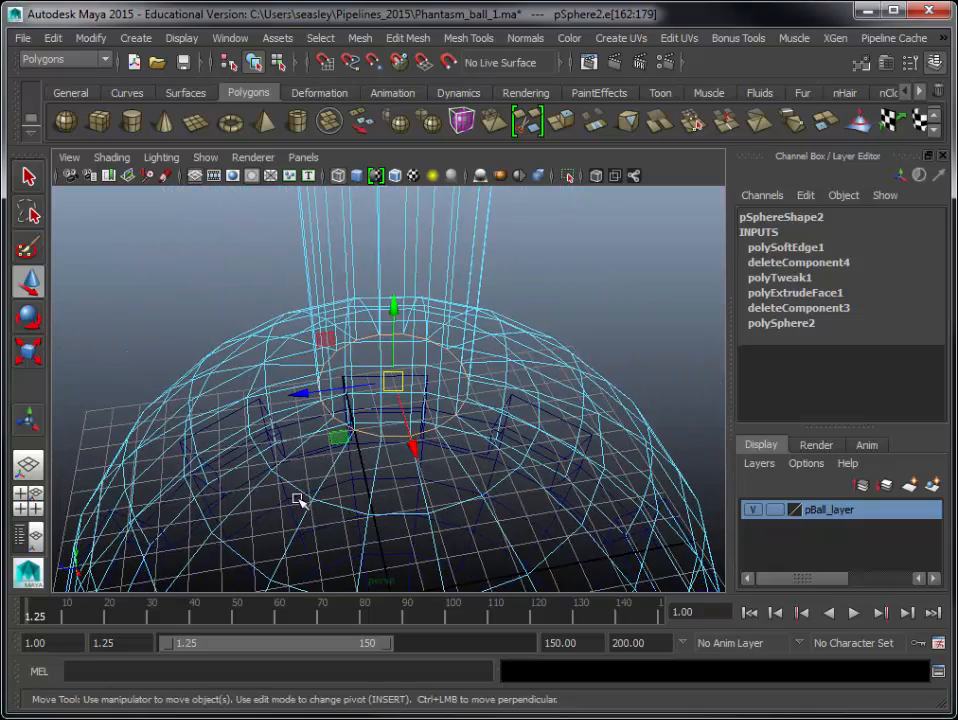
{"action": "left_click", "coordinate": [522, 38]}
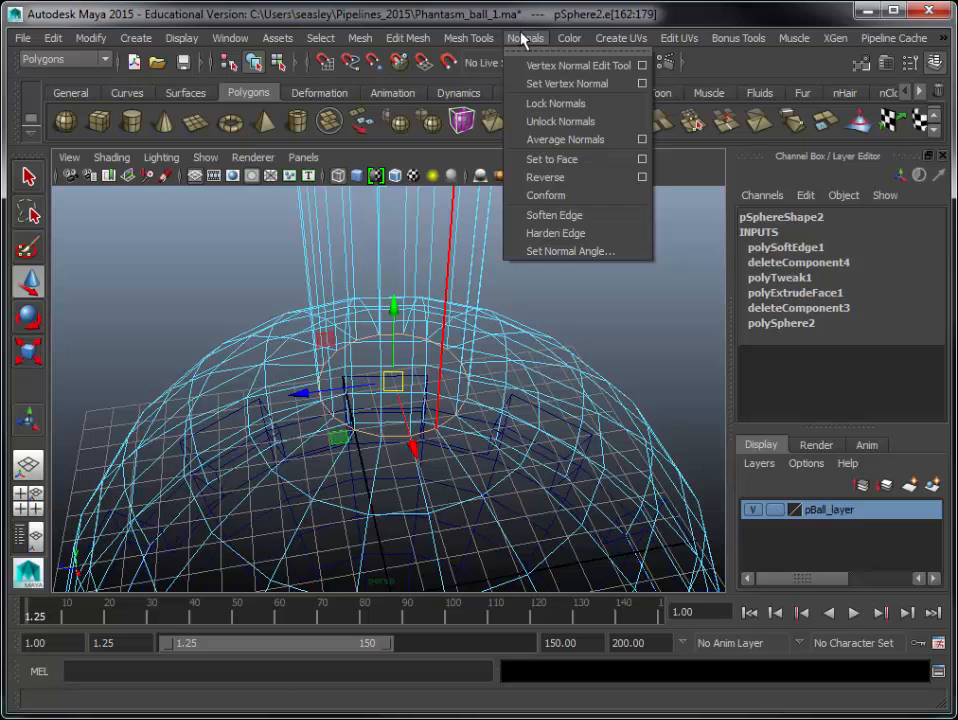
{"action": "left_click", "coordinate": [586, 232]}
- Return to shaded display and object mode with nothing selected, and inspect the shading where the neck meets the dome
{"action": "key", "text": "5"}
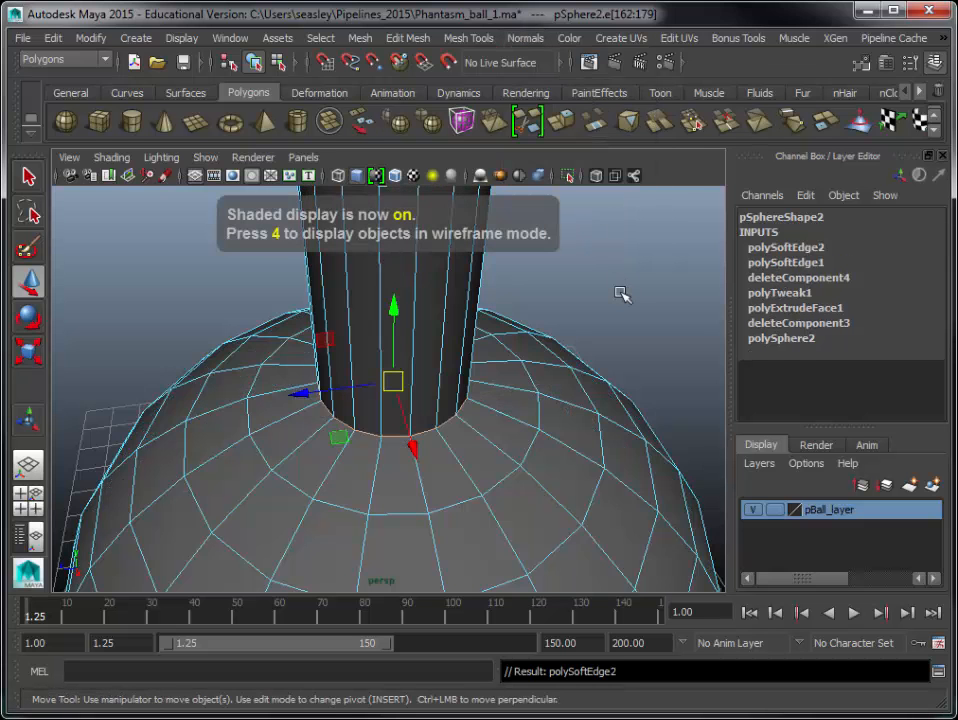
{"action": "left_click", "coordinate": [620, 293]}
{"action": "right_click_drag", "start_coordinate": [562, 406], "coordinate": [591, 346]}
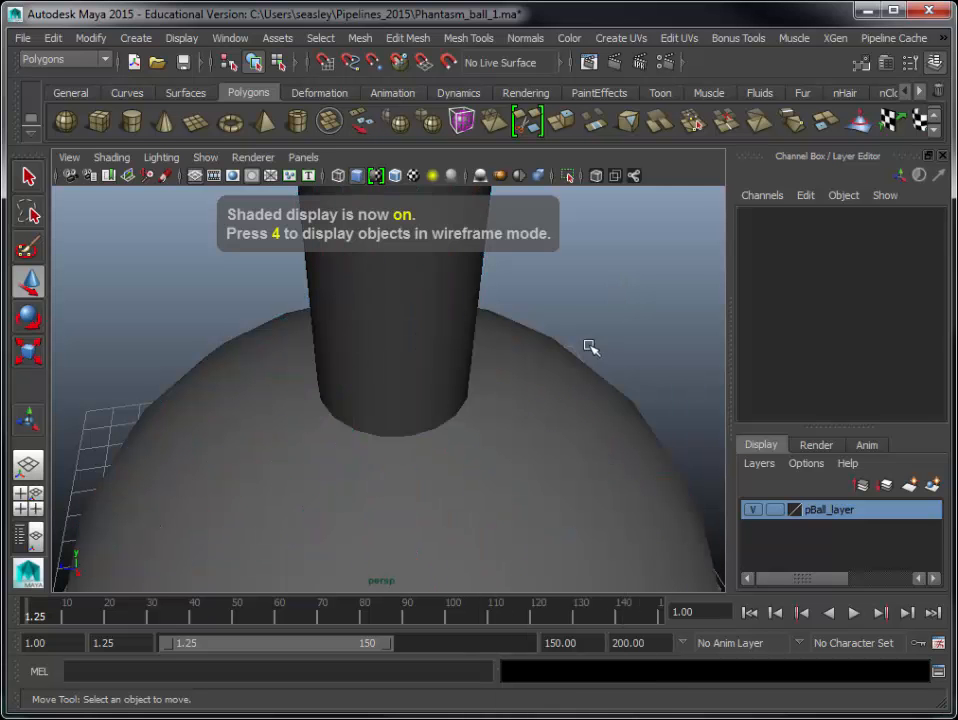
{"action": "mouse_move", "coordinate": [629, 372]}
{"action": "left_mouse_down", "text": "alt"}
{"action": "mouse_move", "coordinate": [562, 349]}
{"action": "mouse_move", "coordinate": [479, 351]}
{"action": "mouse_move", "coordinate": [558, 361]}
{"action": "left_mouse_up", "text": "alt"}
{"action": "right_click_drag", "start_coordinate": [558, 361], "coordinate": [319, 475], "text": "alt"}
{"action": "left_click_drag", "start_coordinate": [319, 475], "coordinate": [565, 460], "text": "alt"}
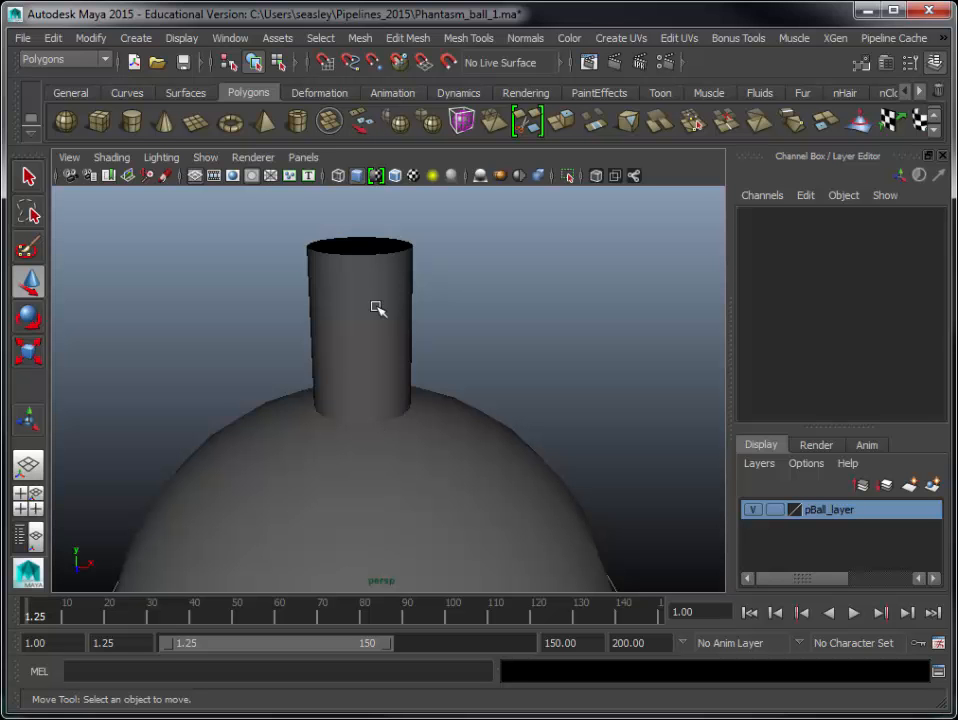
- Open the Outliner and place it clear of the ball's neck in the viewport
{"action": "key", "text": "alt"}
{"action": "left_click_drag", "start_coordinate": [584, 400], "coordinate": [495, 400], "text": "alt"}
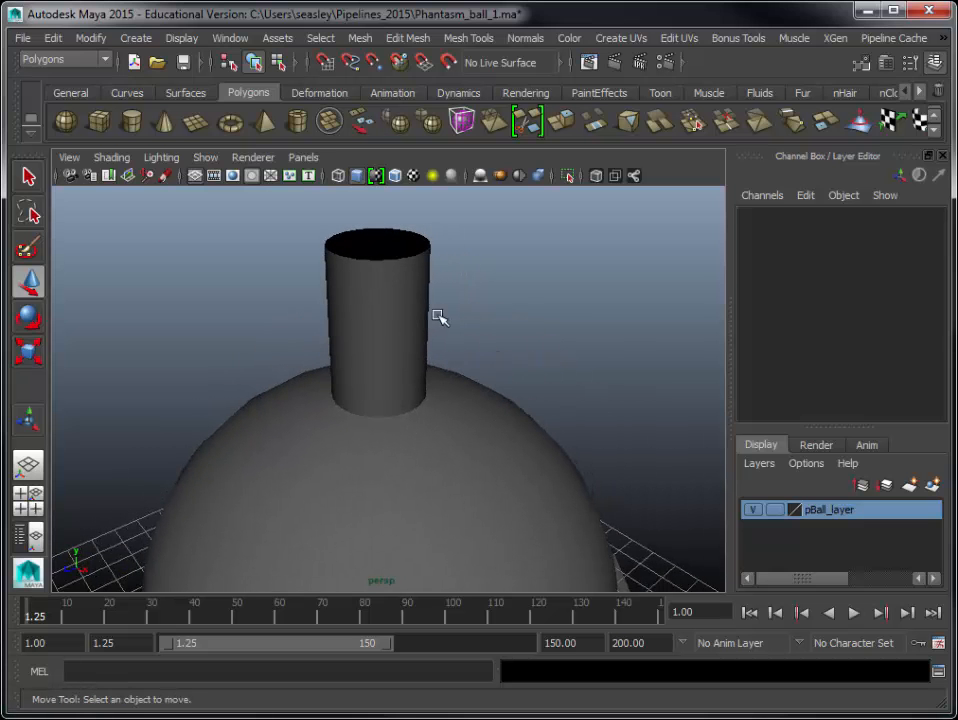
{"action": "left_click_drag", "start_coordinate": [383, 474], "coordinate": [497, 489], "text": "alt"}
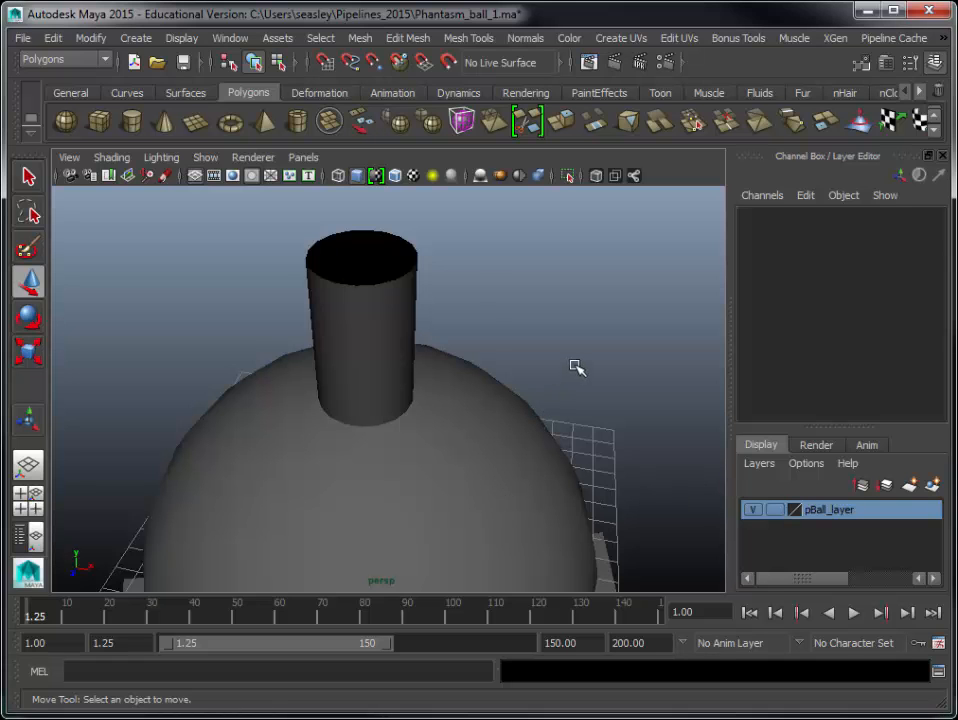
{"action": "left_click", "coordinate": [230, 40]}
{"action": "left_click", "coordinate": [276, 183]}
{"action": "left_click_drag", "start_coordinate": [172, 250], "coordinate": [585, 70]}
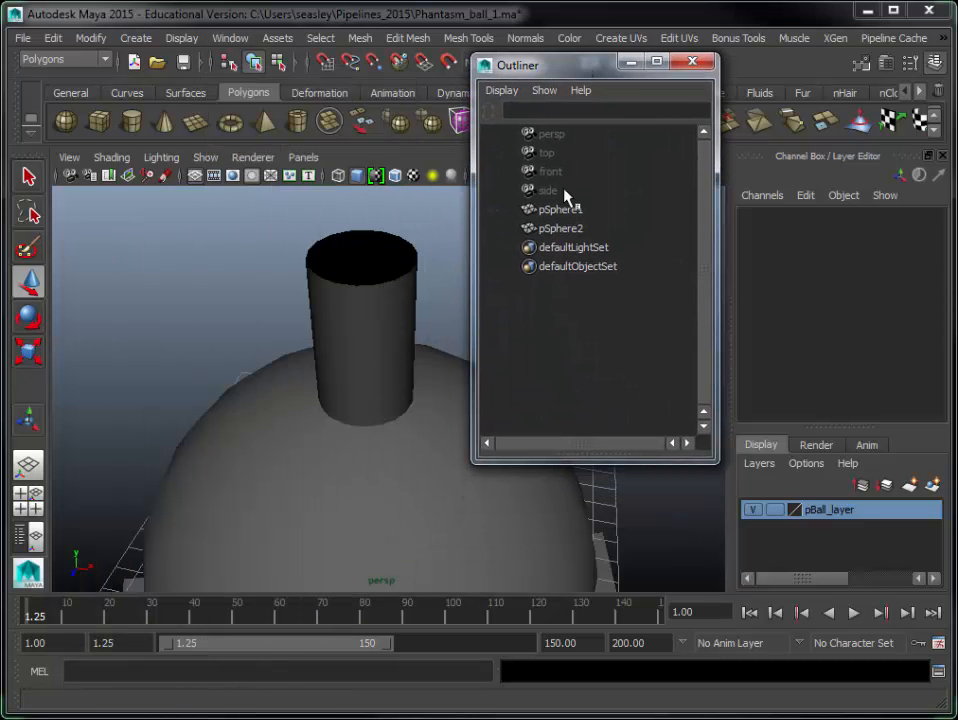
- Rename pSphere2, the upper half of the ball with the neck, as Bpall_top
{"action": "left_click", "coordinate": [565, 212]}
{"action": "left_click", "coordinate": [565, 229]}
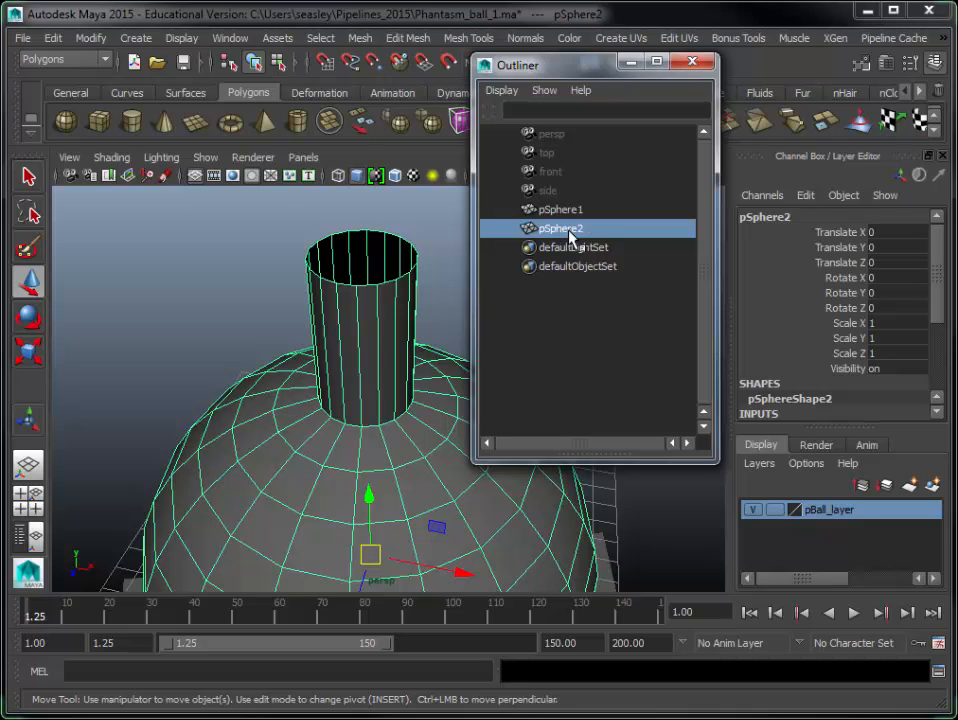
{"action": "double_click", "coordinate": [570, 230]}
{"action": "type", "text": "Bpall_Top"}
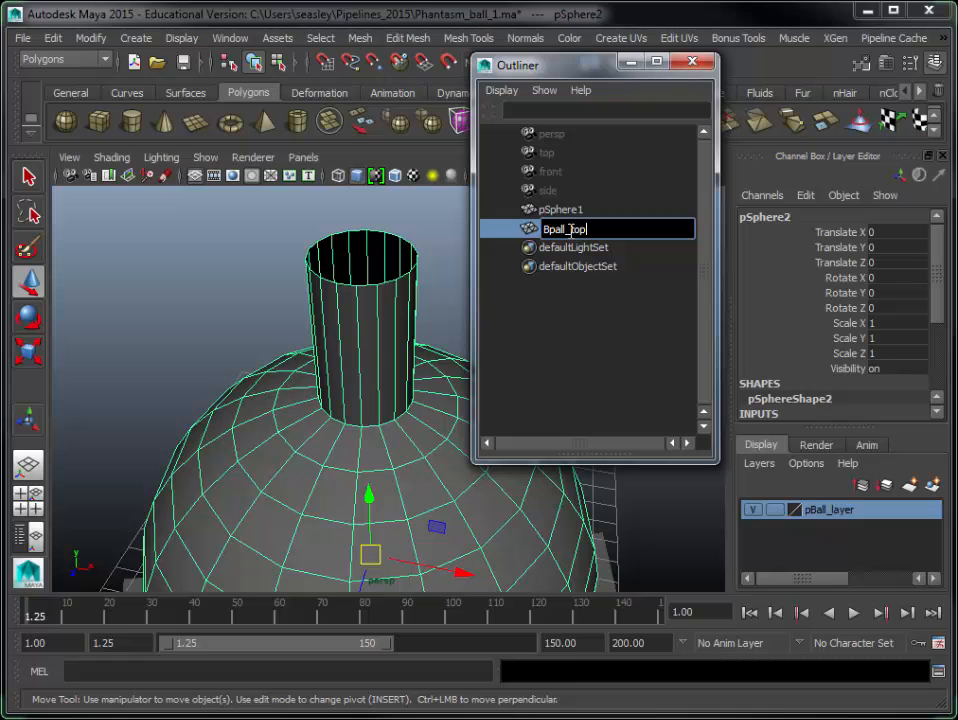
{"action": "key", "text": "Return"}
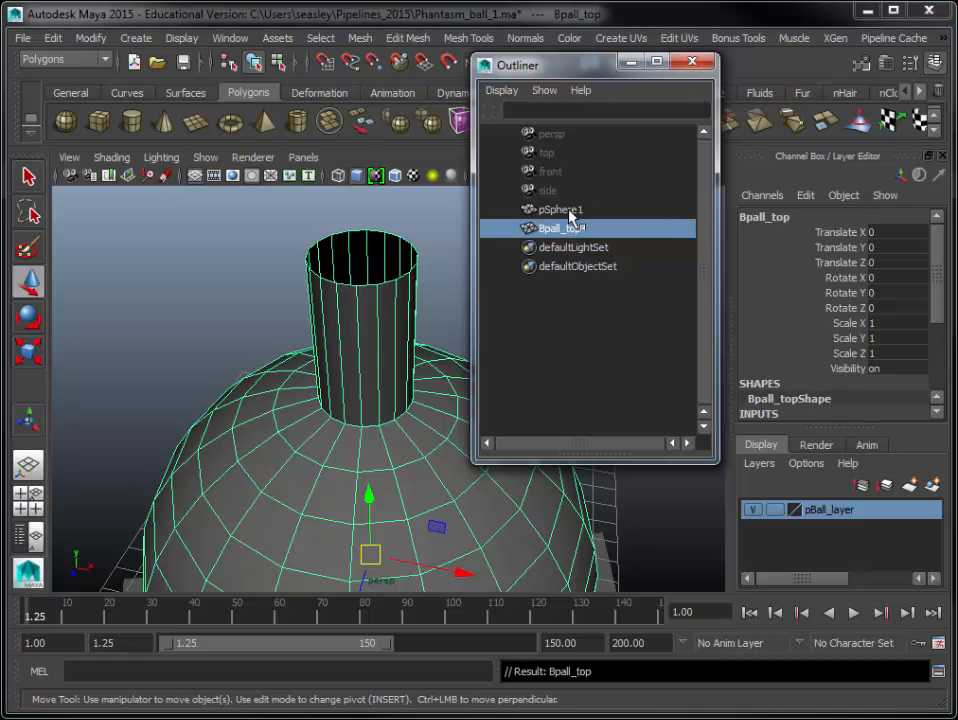
- Rename pSphere1 as Bpall_bottom, reusing the copied name of the upper half
{"action": "left_click", "coordinate": [568, 212]}
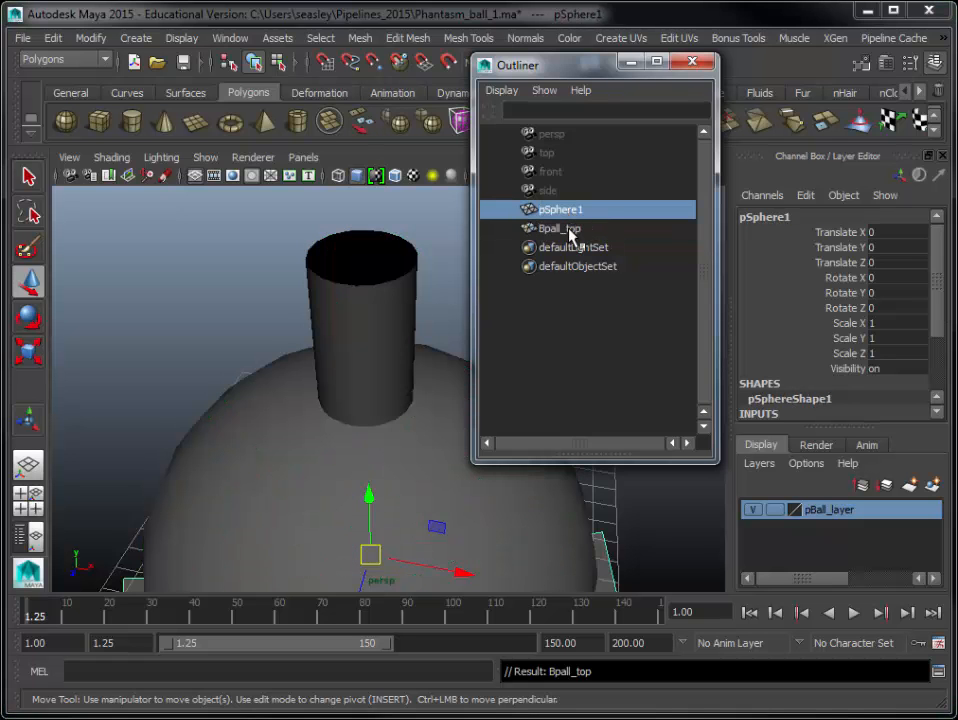
{"action": "left_click", "coordinate": [570, 232]}
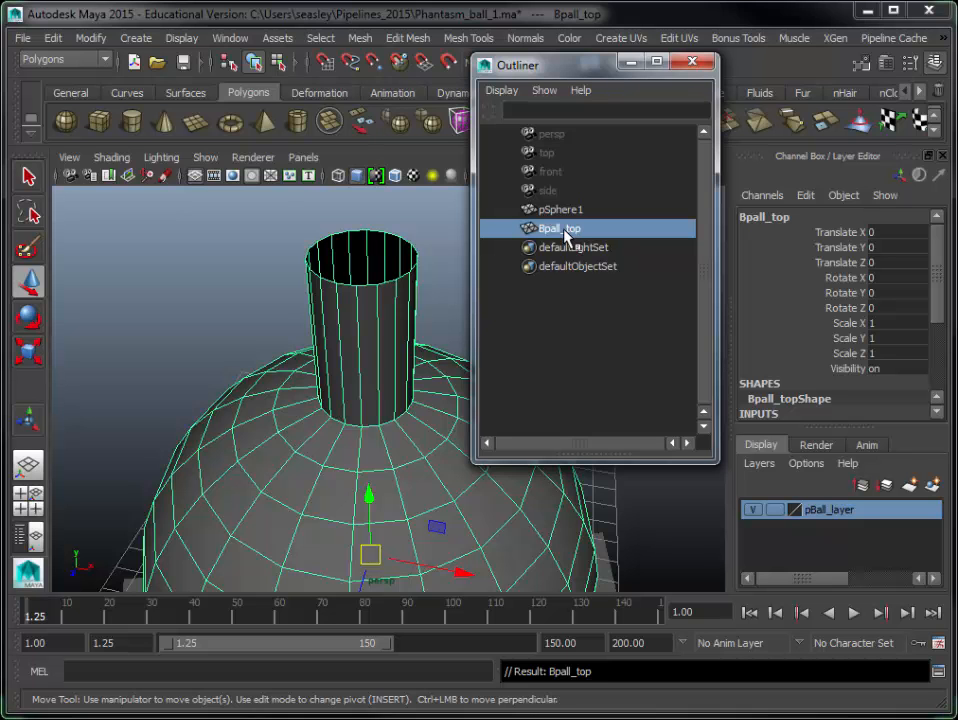
{"action": "double_click", "coordinate": [564, 230]}
{"action": "key", "text": "ctrl+c"}
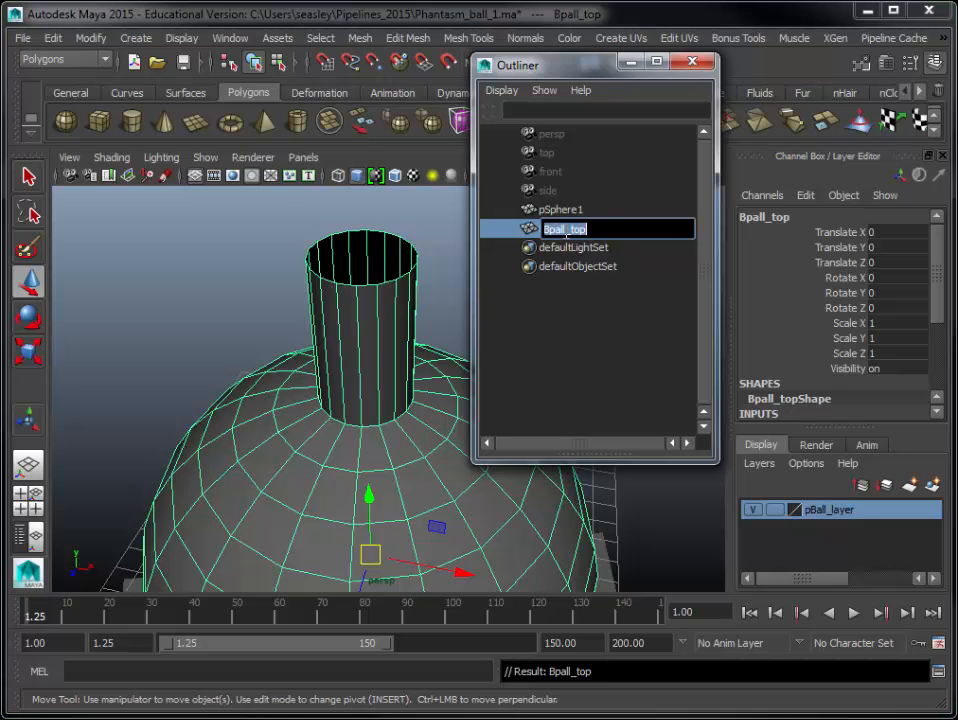
{"action": "left_click", "coordinate": [566, 210]}
{"action": "double_click", "coordinate": [566, 210]}
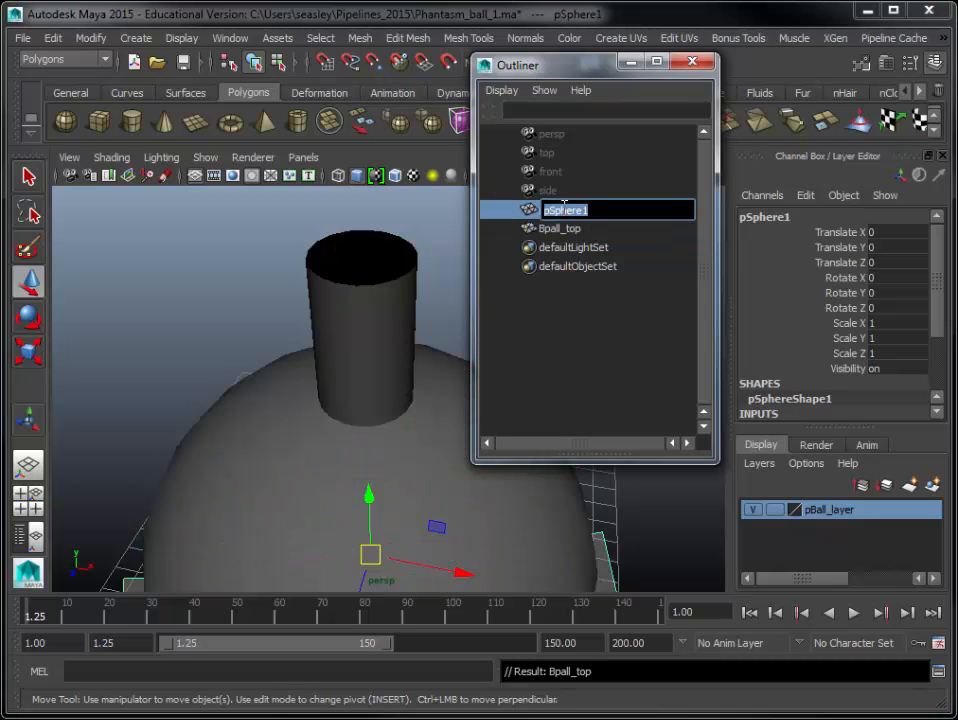
{"action": "key", "text": "ctrl+v"}
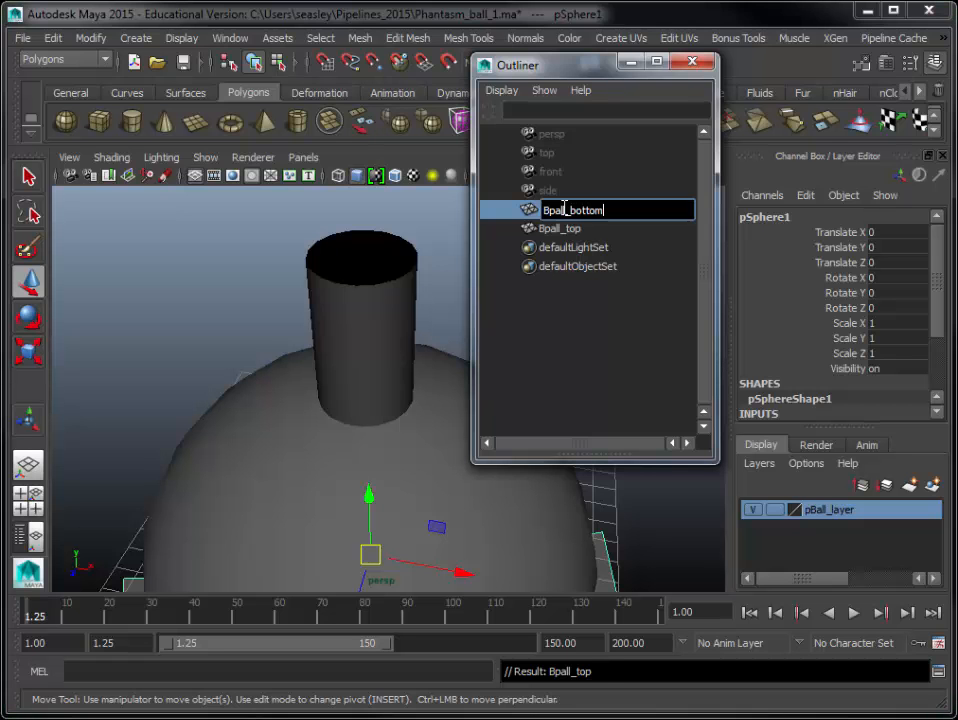
{"action": "key", "text": "Return"}
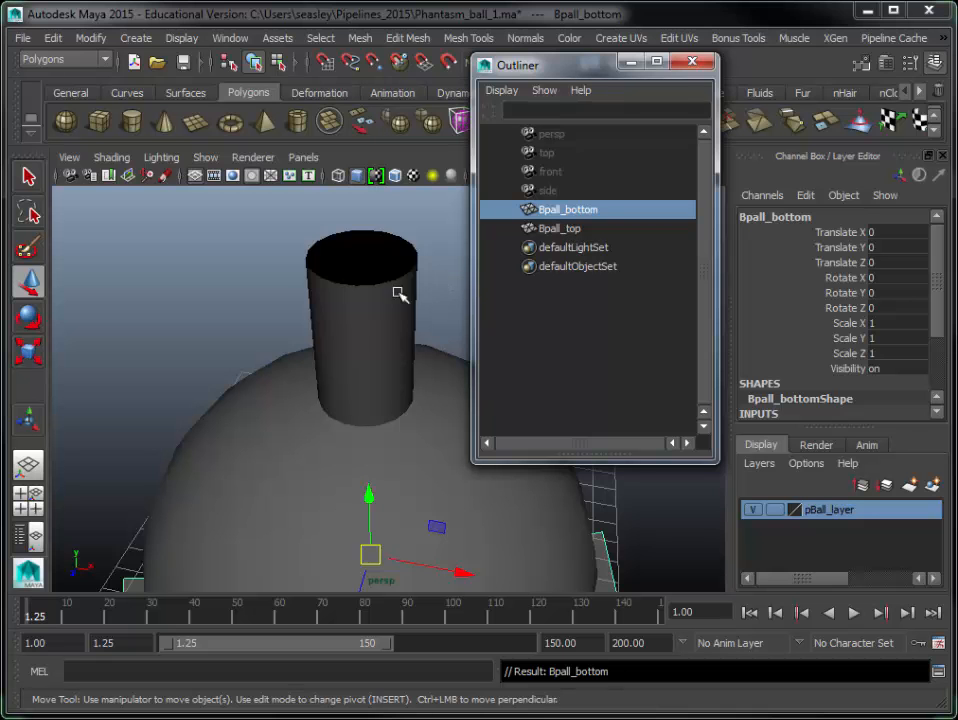
- Examine the construction history inputs of Bpall_top and Bpall_bottom, and clear the selection
{"action": "left_click", "coordinate": [277, 338]}
{"action": "scroll", "coordinate": [277, 338], "scroll_direction": "down", "scroll_amount": 4}
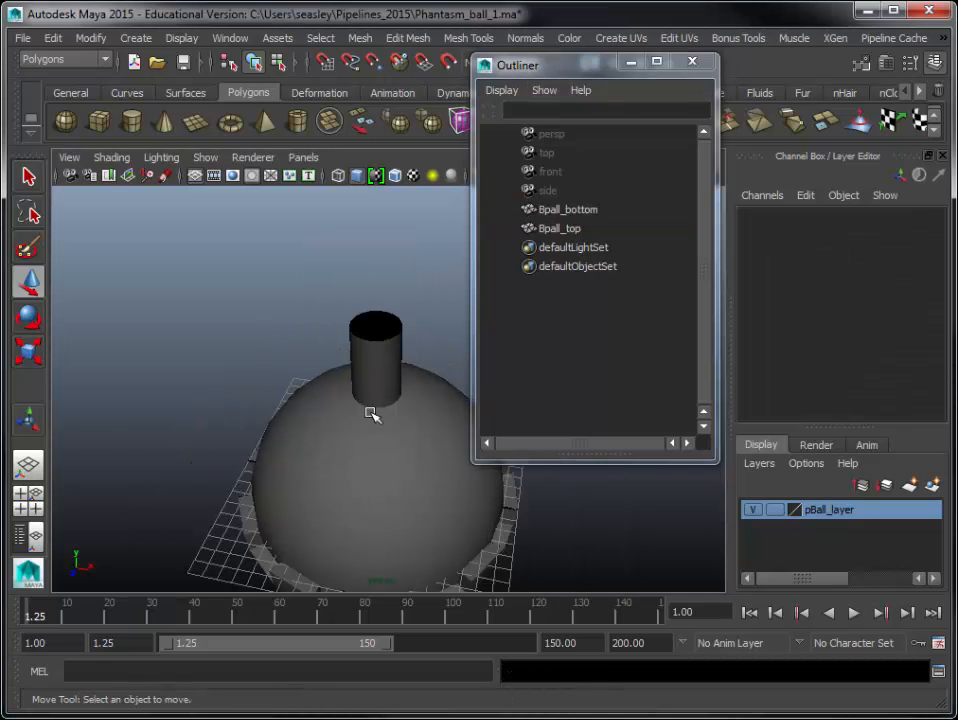
{"action": "middle_click_drag", "start_coordinate": [370, 444], "coordinate": [311, 379]}
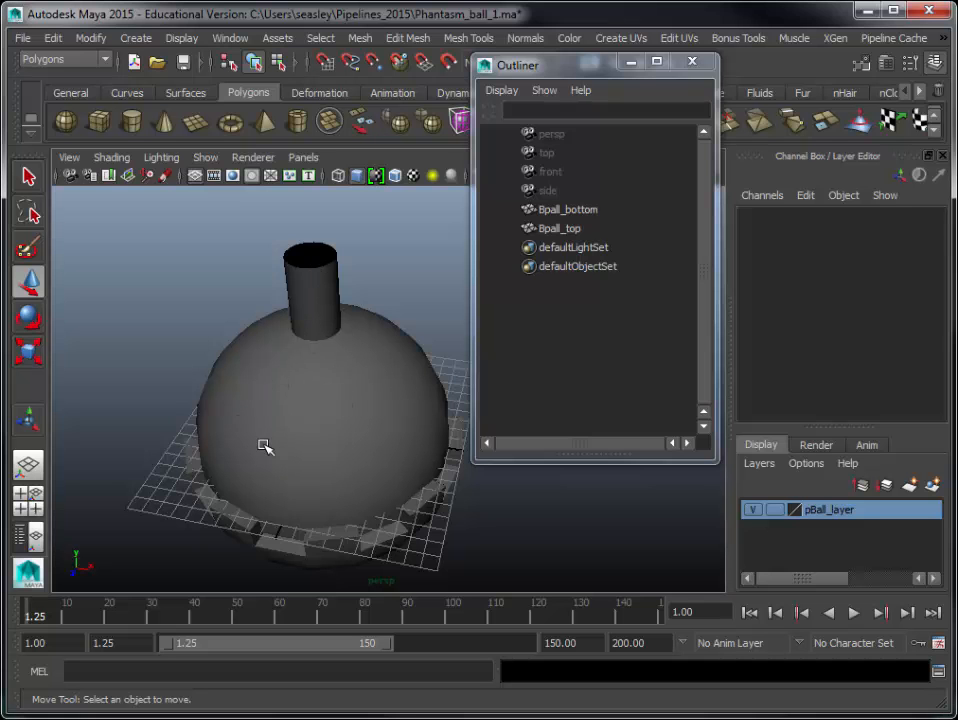
{"action": "middle_click_drag", "start_coordinate": [263, 447], "coordinate": [272, 413], "text": "alt"}
{"action": "left_click_drag", "start_coordinate": [272, 413], "coordinate": [278, 400], "text": "alt"}
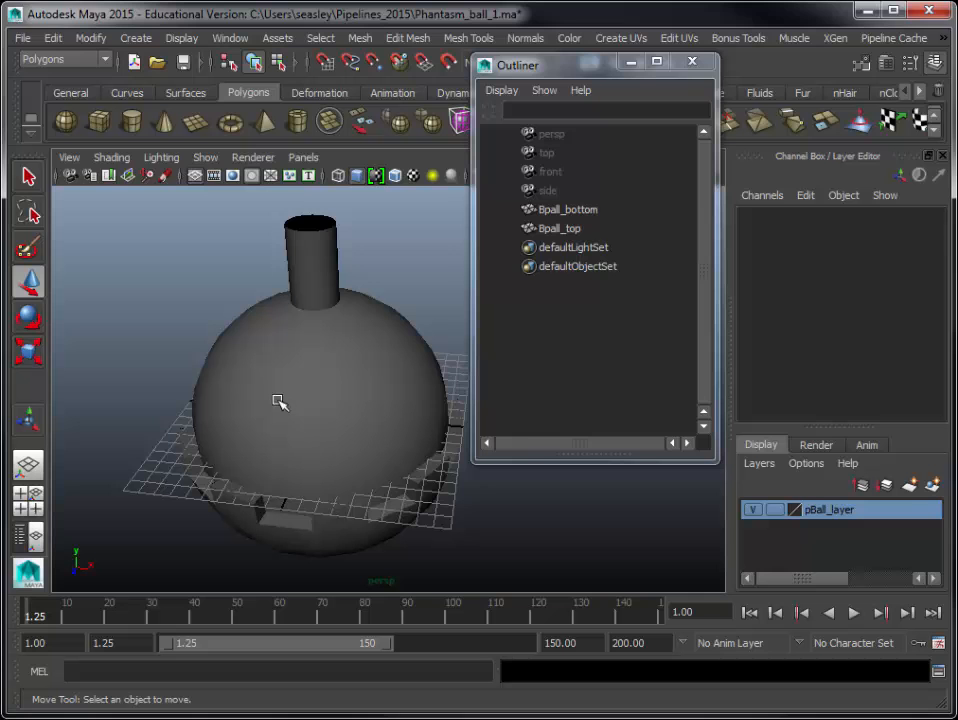
{"action": "left_click", "coordinate": [576, 229]}
{"action": "left_click_drag", "start_coordinate": [937, 246], "coordinate": [941, 322]}
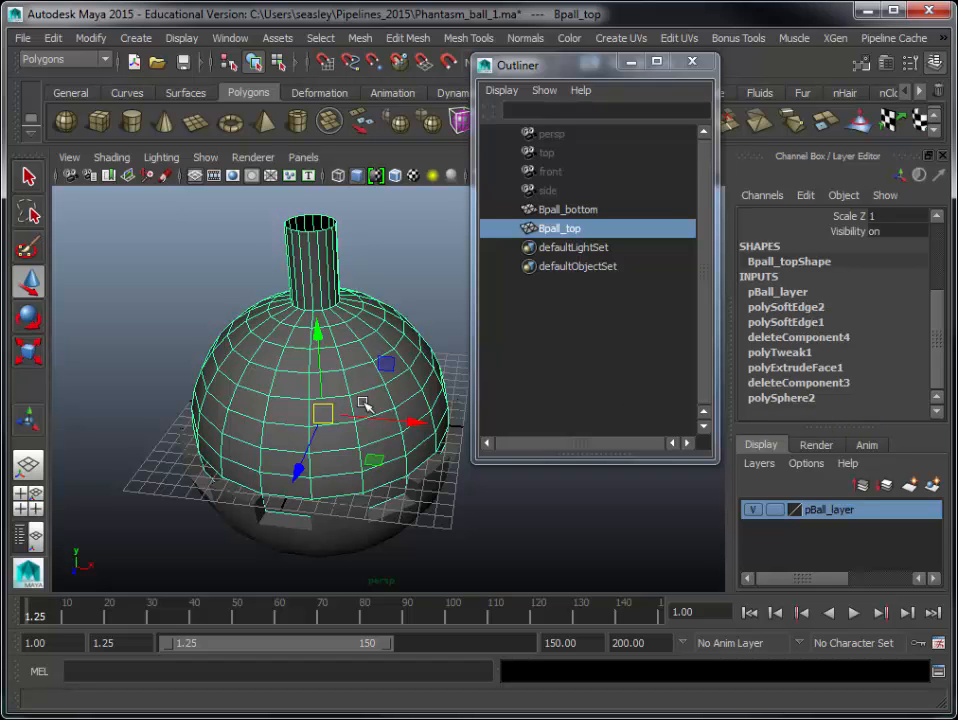
{"action": "mouse_move", "coordinate": [937, 314]}
{"action": "left_mouse_down"}
{"action": "mouse_move", "coordinate": [931, 281]}
{"action": "mouse_move", "coordinate": [936, 317]}
{"action": "left_mouse_up"}
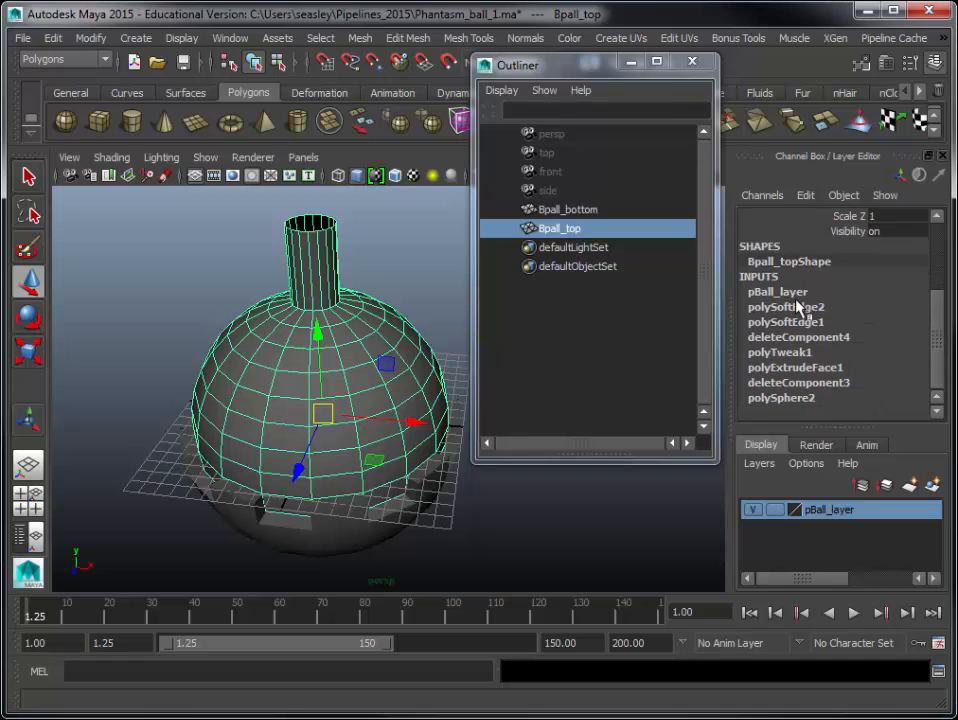
{"action": "left_click", "coordinate": [585, 210]}
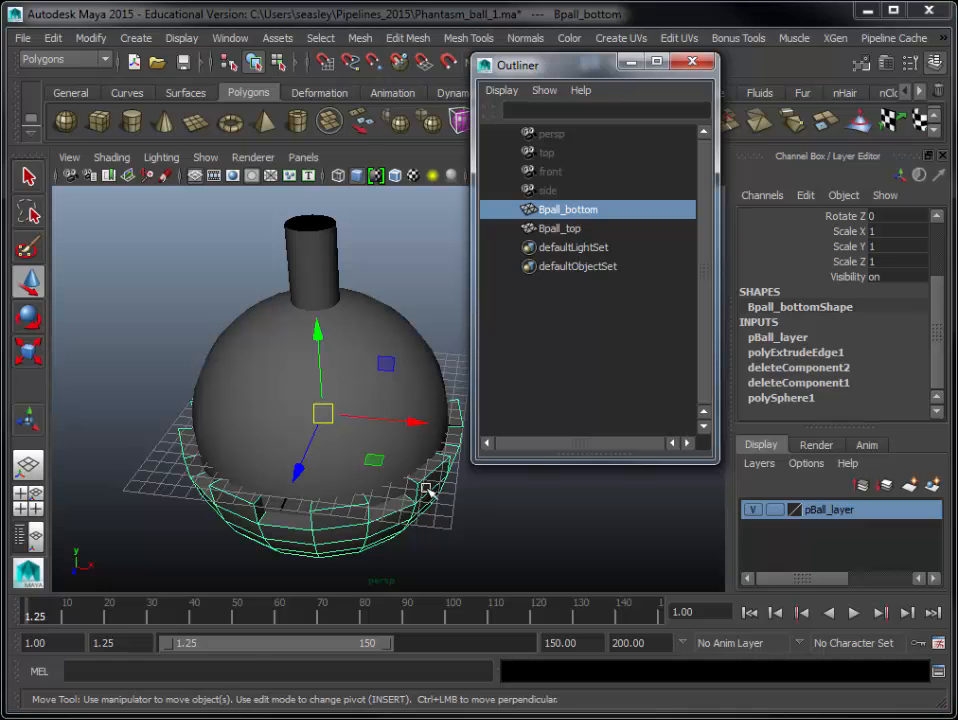
{"action": "left_click", "coordinate": [594, 230]}
{"action": "left_click", "coordinate": [597, 209]}
{"action": "left_click", "coordinate": [410, 278]}
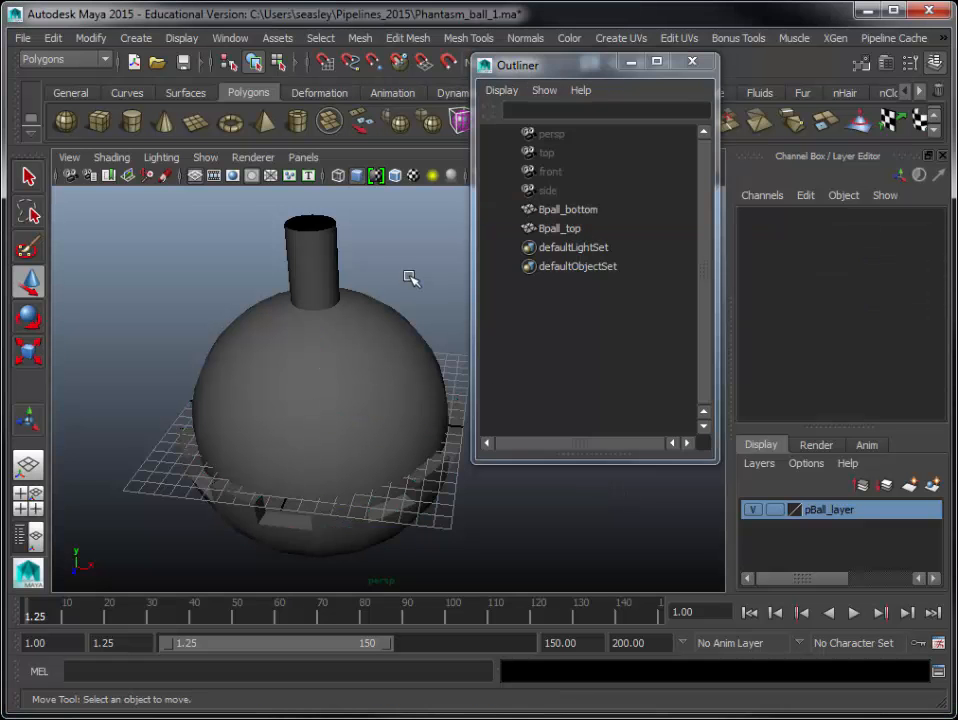
- Try to delete the history by type with nothing selected, and check the inputs of both ball halves
{"action": "left_click", "coordinate": [50, 40]}
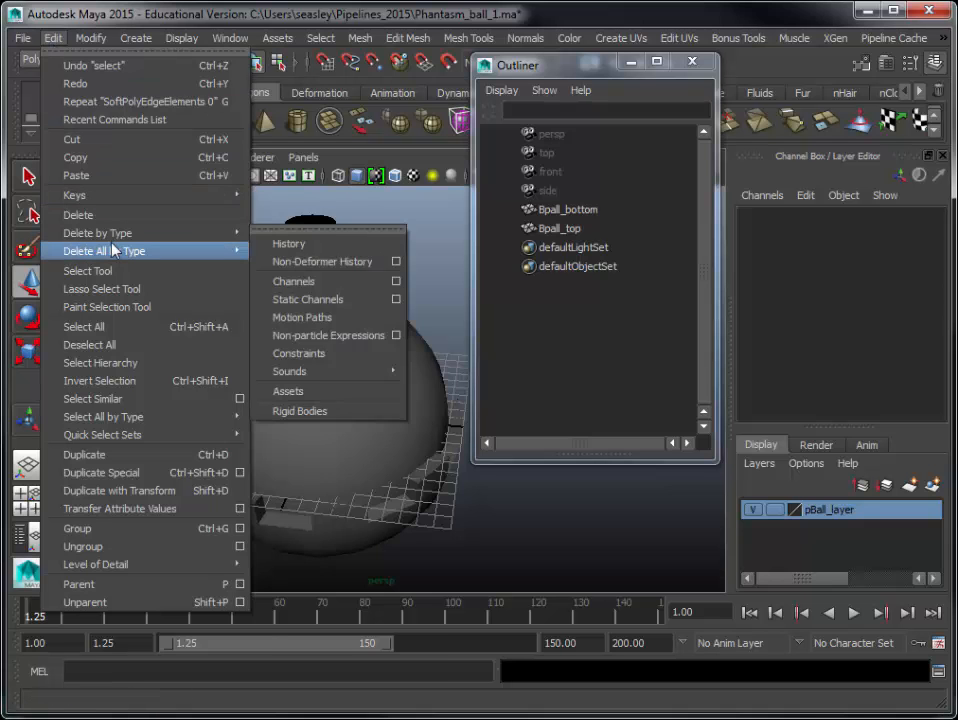
{"action": "mouse_move", "coordinate": [129, 238]}
{"action": "mouse_move", "coordinate": [155, 252]}
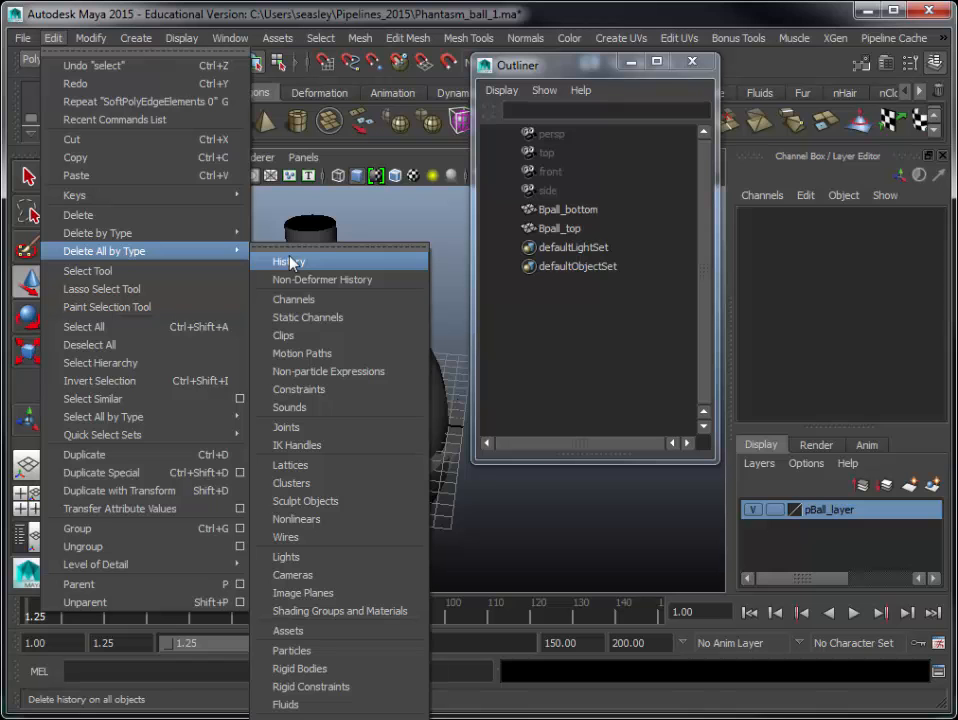
{"action": "mouse_move", "coordinate": [213, 241]}
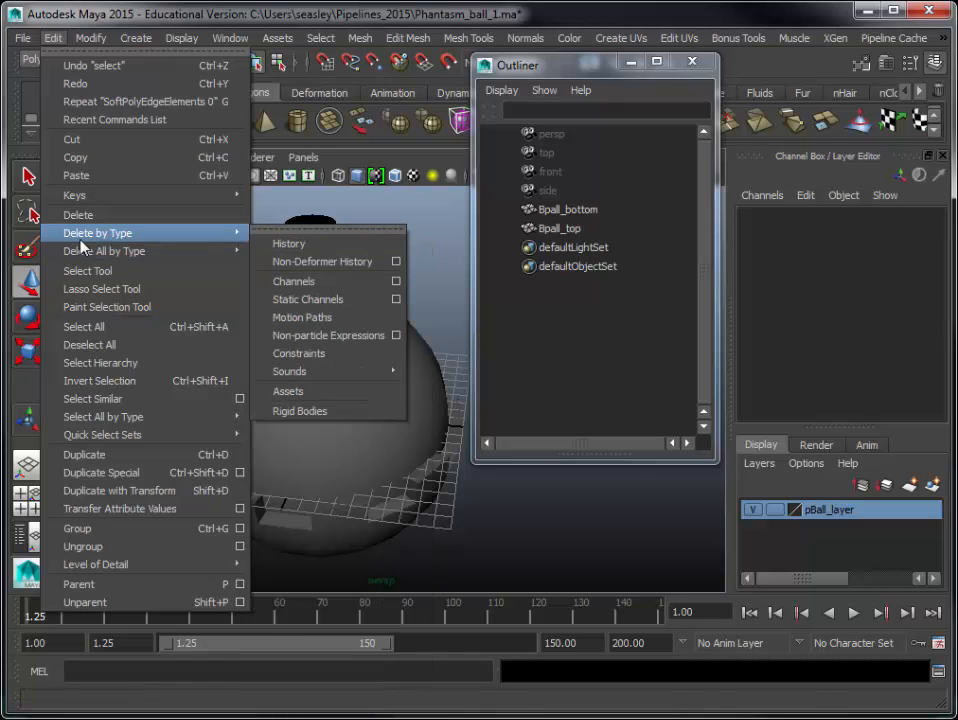
{"action": "left_click", "coordinate": [290, 245]}
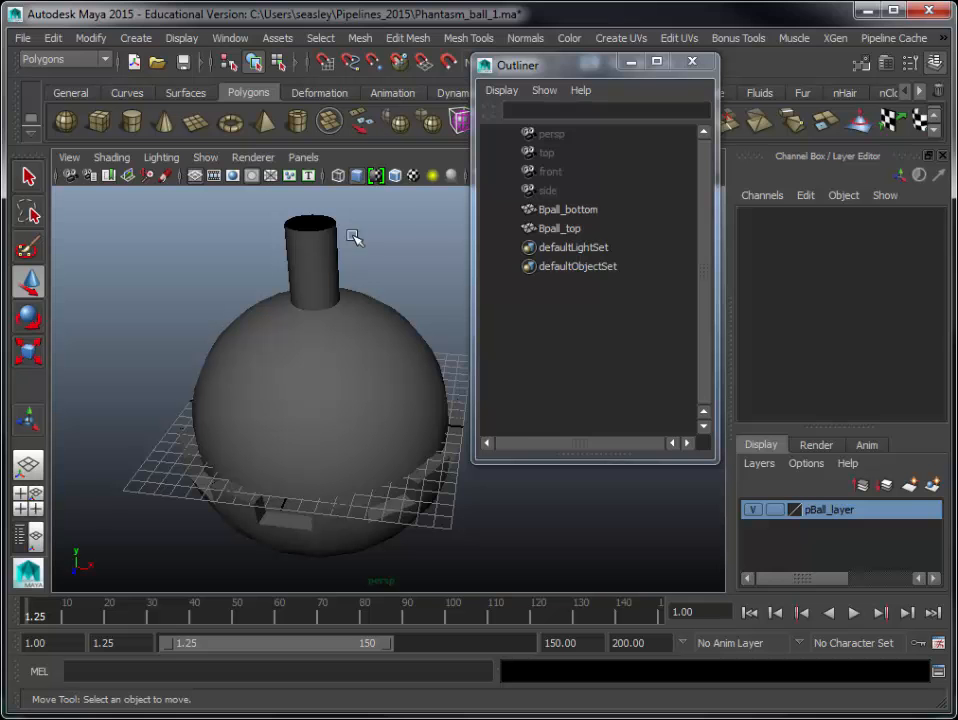
{"action": "left_click", "coordinate": [580, 212]}
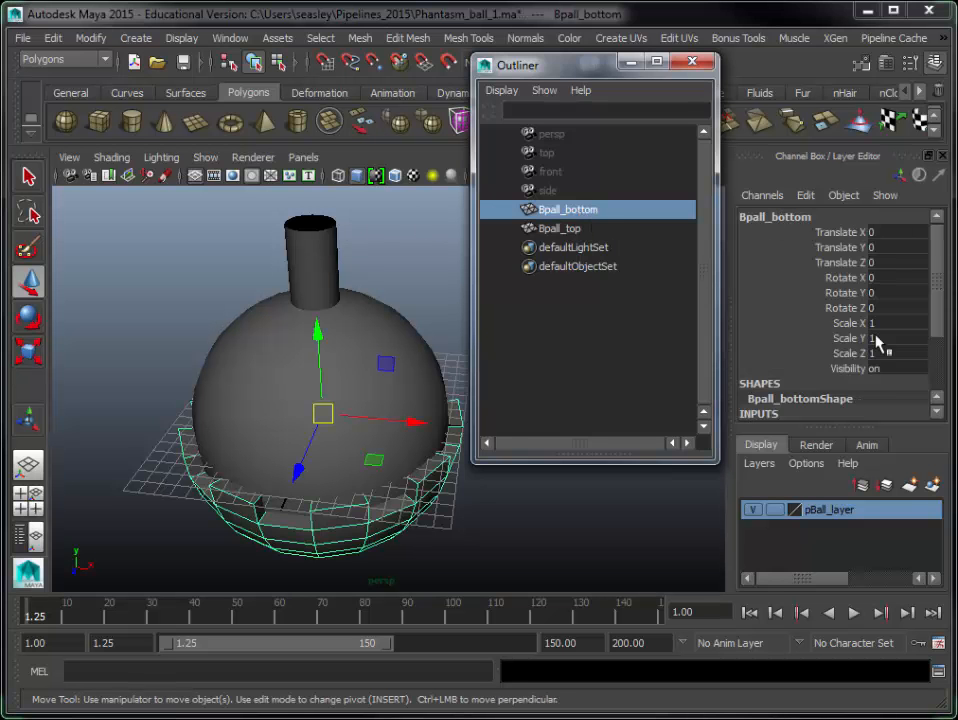
{"action": "scroll", "coordinate": [930, 360], "scroll_direction": "down", "scroll_amount": 3}
{"action": "left_click", "coordinate": [576, 232]}
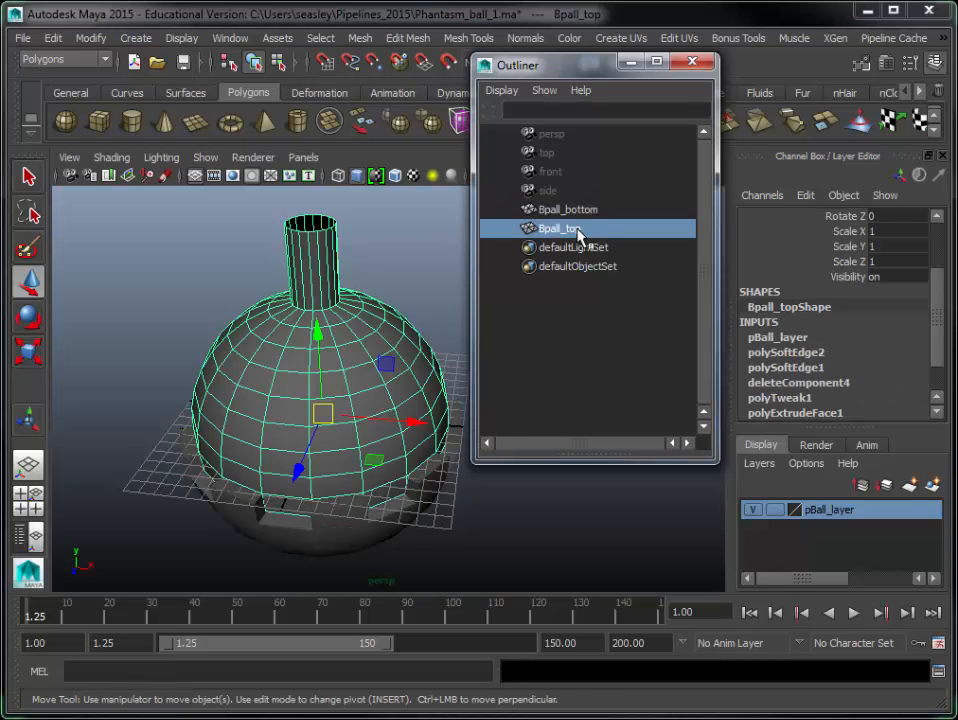
- Delete the construction history of all objects in the scene, check the inputs of both ball halves, and deselect everything
{"action": "left_click", "coordinate": [52, 37]}
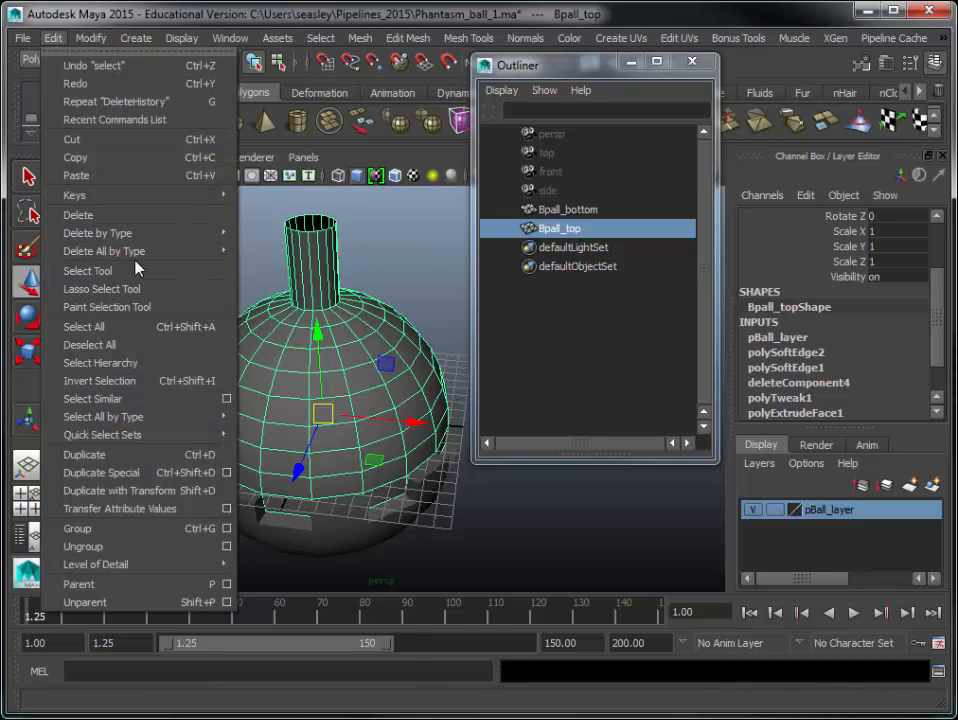
{"action": "mouse_move", "coordinate": [170, 256]}
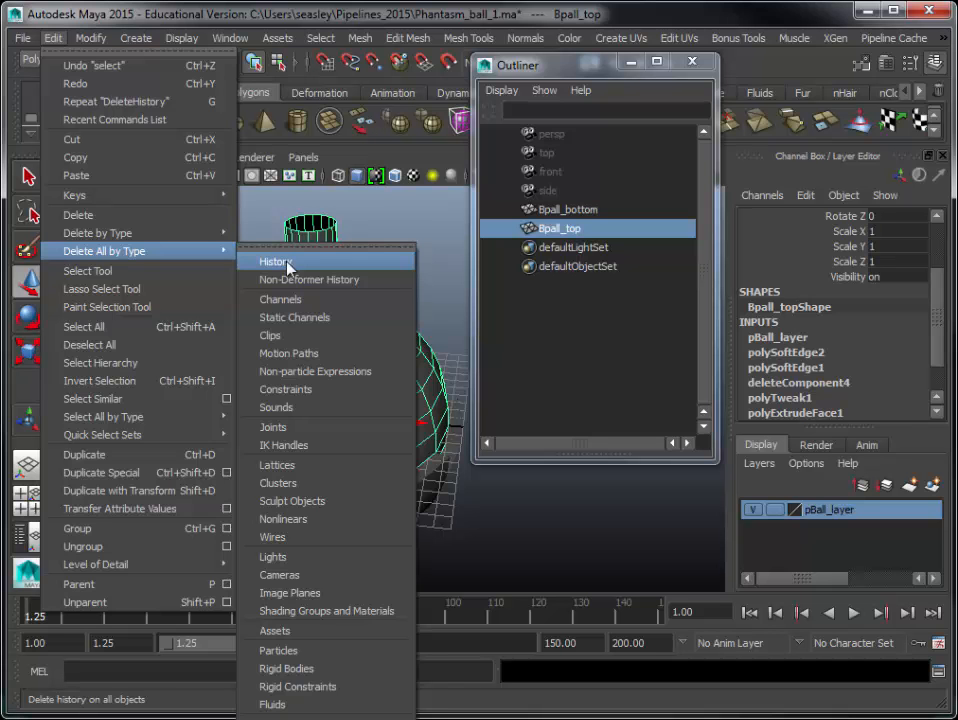
{"action": "left_click", "coordinate": [285, 262]}
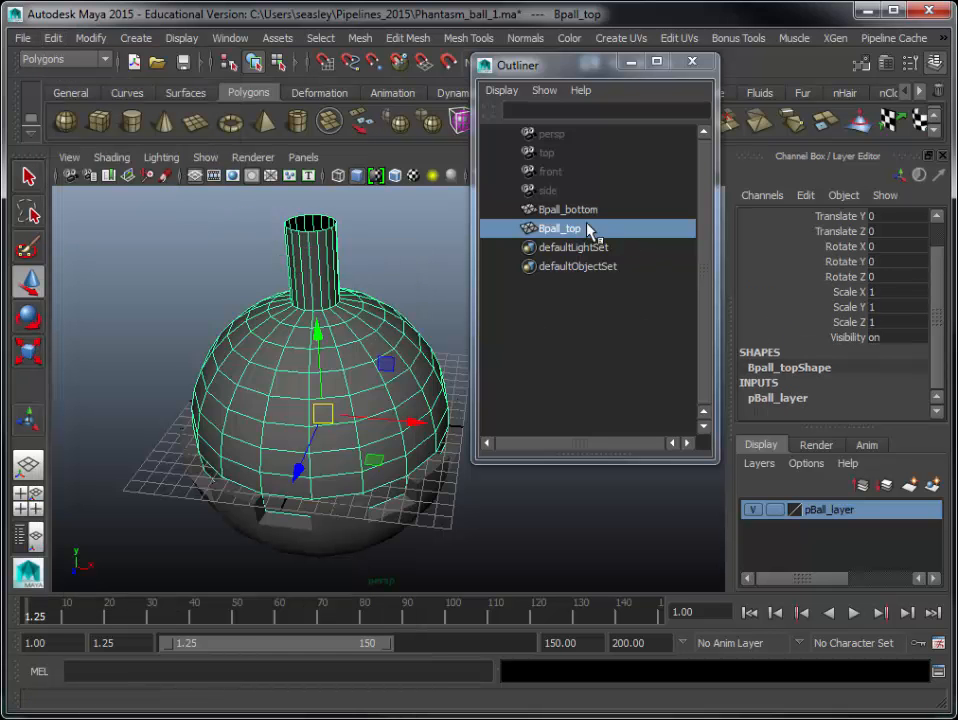
{"action": "key", "text": "Up"}
{"action": "key", "text": "Down"}
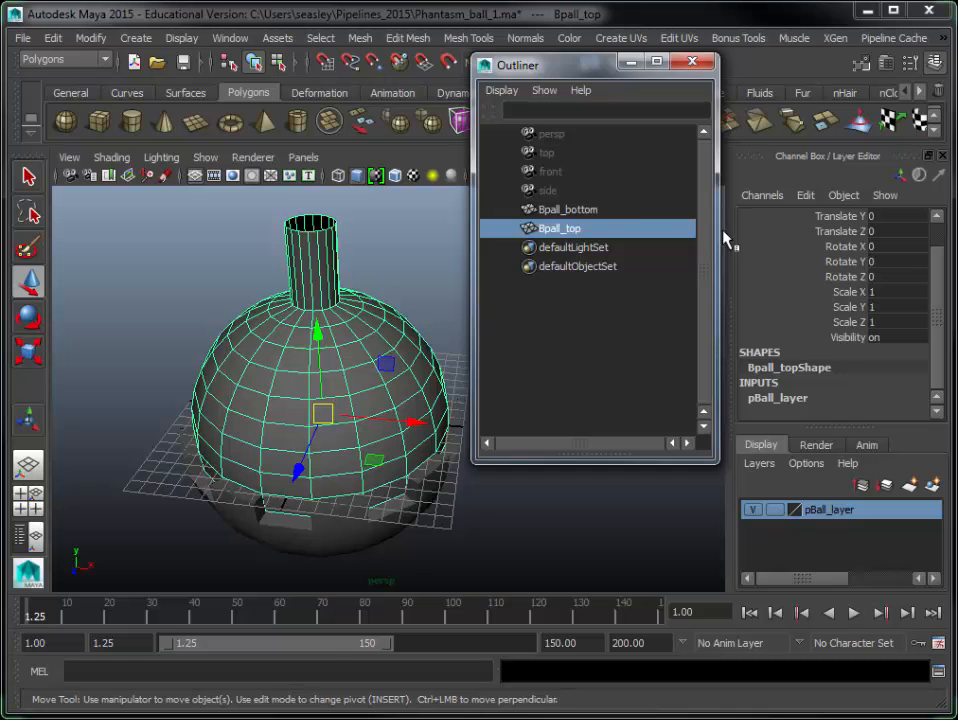
{"action": "left_click", "coordinate": [616, 211]}
{"action": "left_click", "coordinate": [603, 231]}
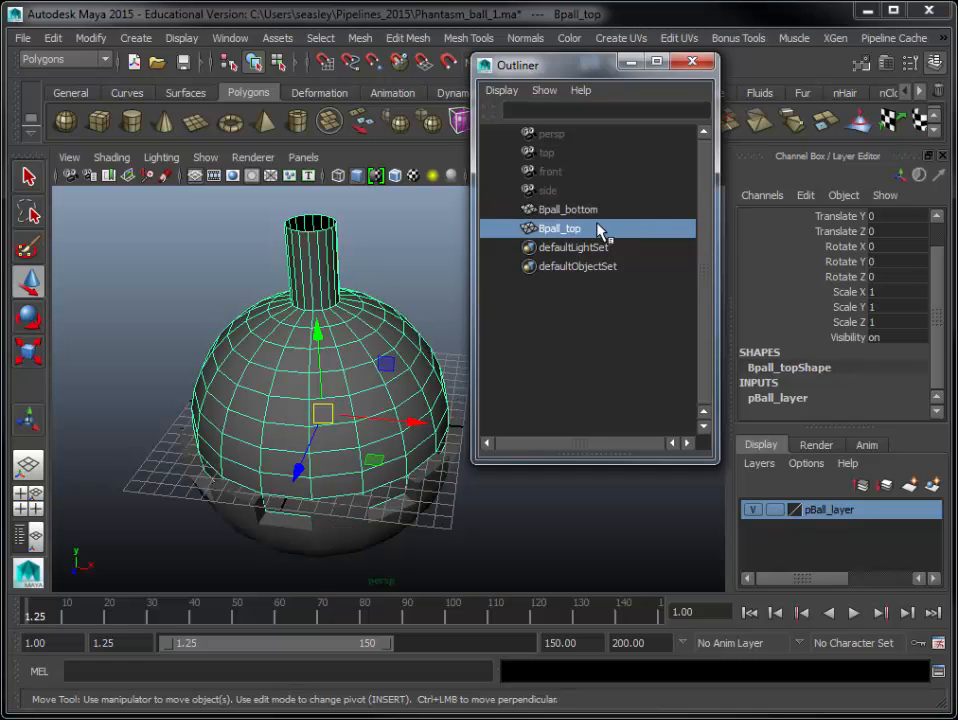
{"action": "left_click", "coordinate": [365, 285]}
{"action": "left_click", "coordinate": [318, 281]}
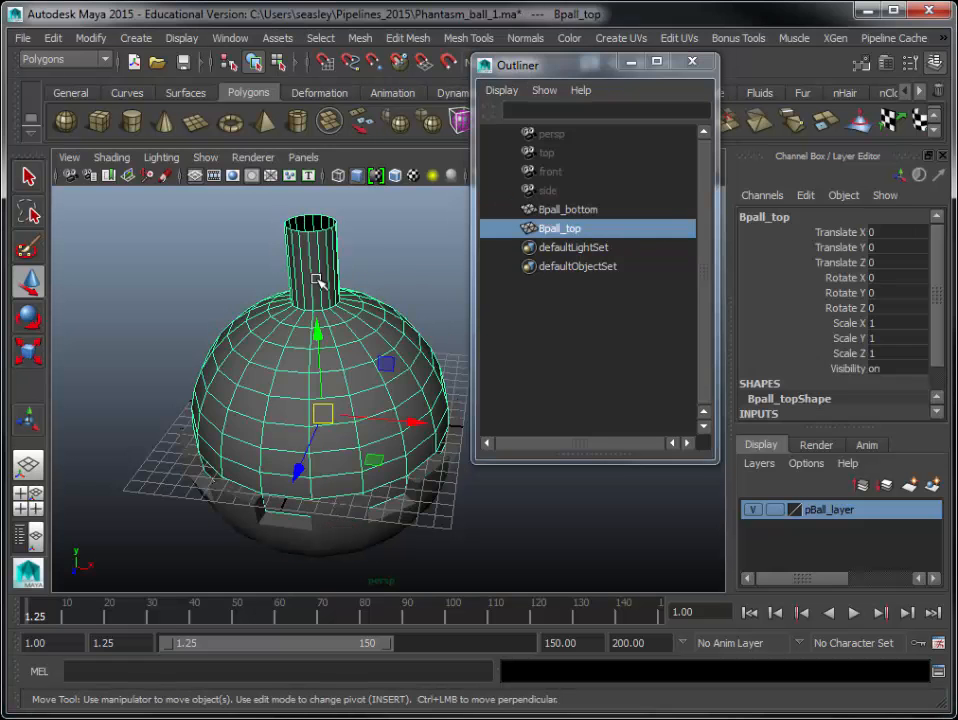
{"action": "left_click", "coordinate": [145, 195]}
- Save the scene as a new version named Phantasm_ball_2.ma in the Pipelines_2015 folder
{"action": "left_click", "coordinate": [22, 38]}
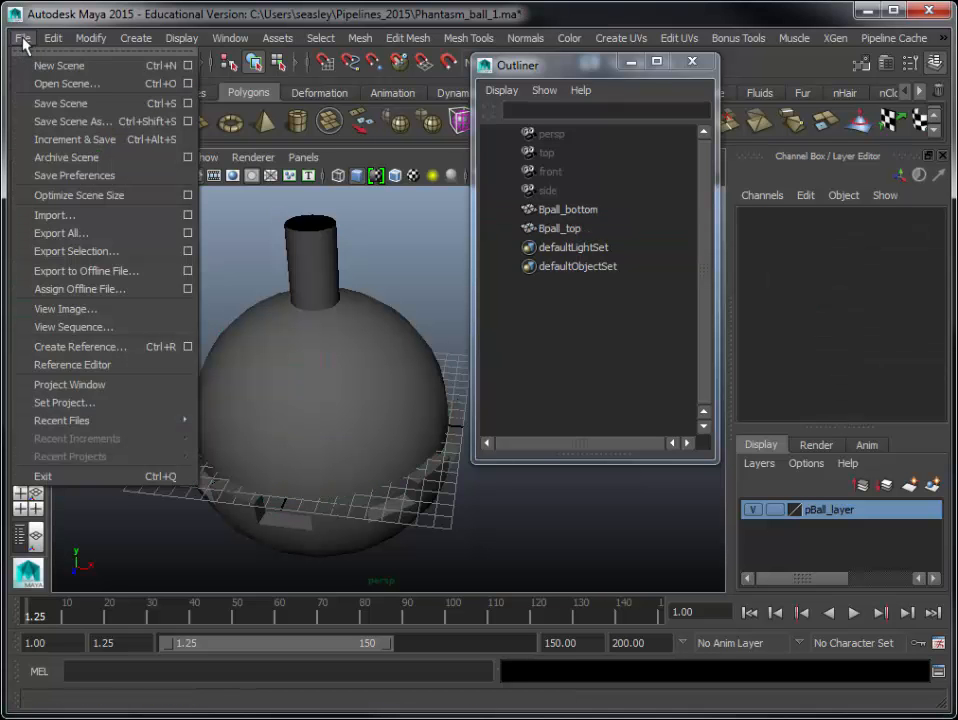
{"action": "left_click", "coordinate": [72, 122]}
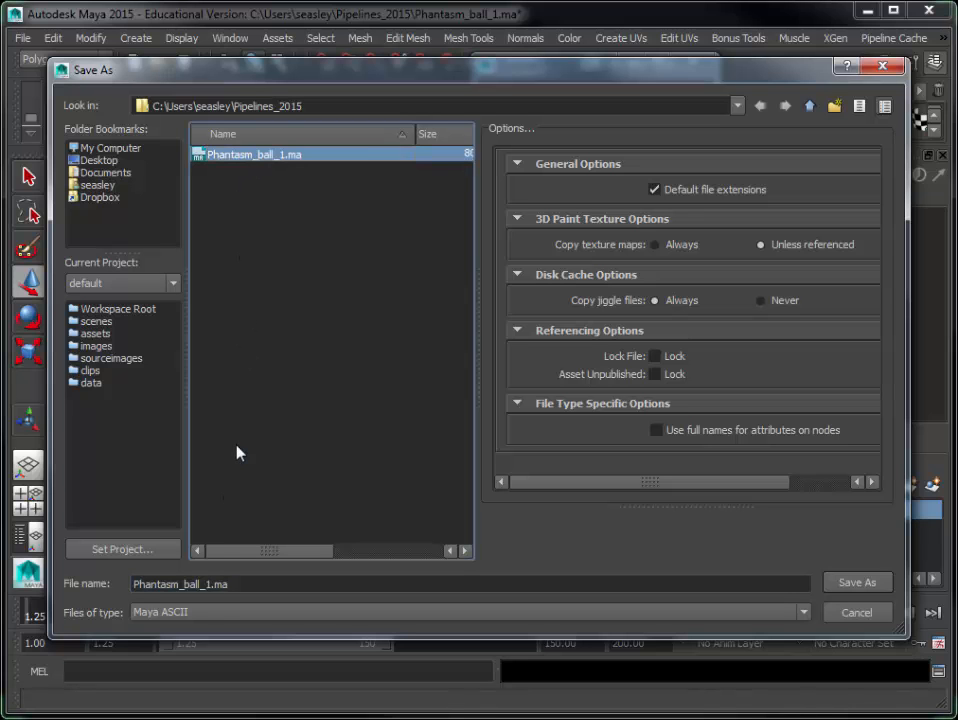
{"action": "left_click", "coordinate": [210, 584]}
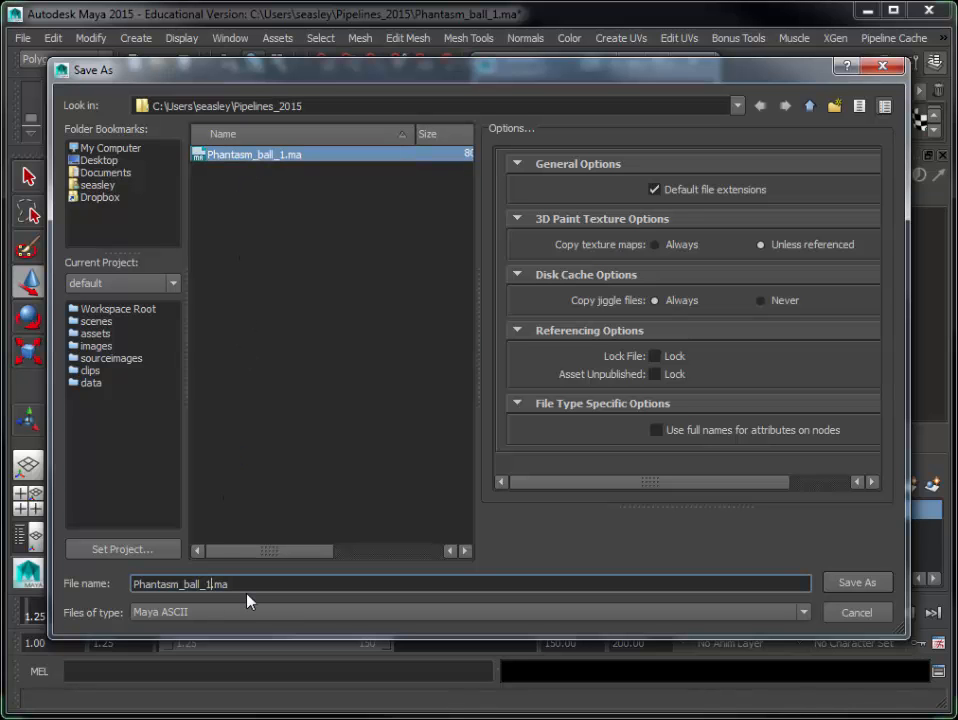
{"action": "key", "text": "BackSpace"}
{"action": "type", "text": "2"}
{"action": "key", "text": "Return"}
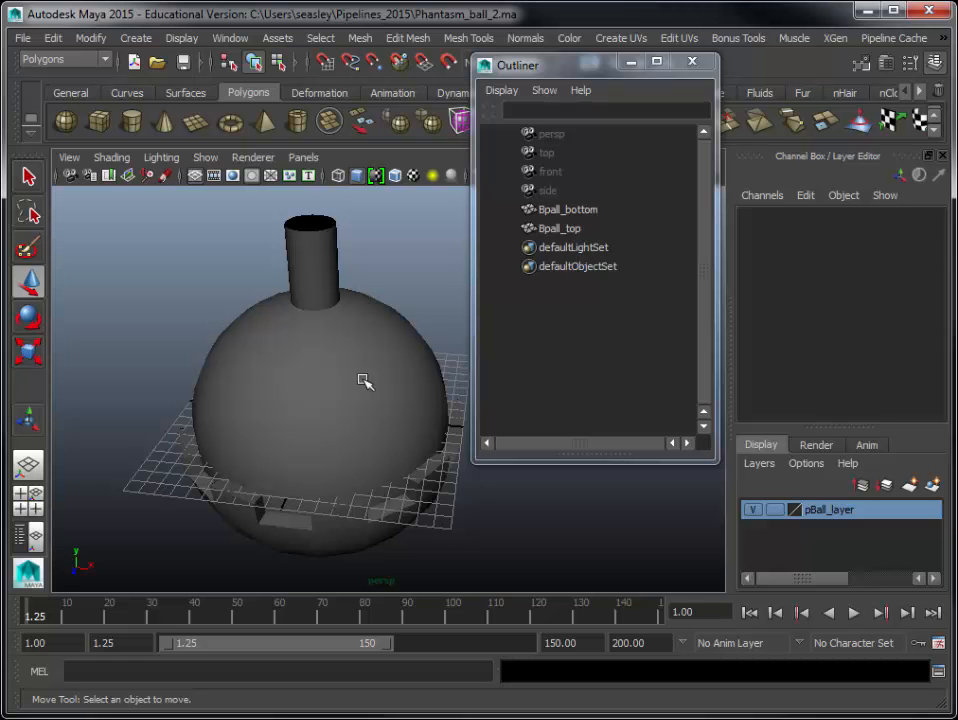
- Select both ball halves, hide the pBall_layer display layer, and clear the selection
{"action": "left_click", "coordinate": [545, 209]}
{"action": "left_click", "coordinate": [558, 229], "text": "shift"}
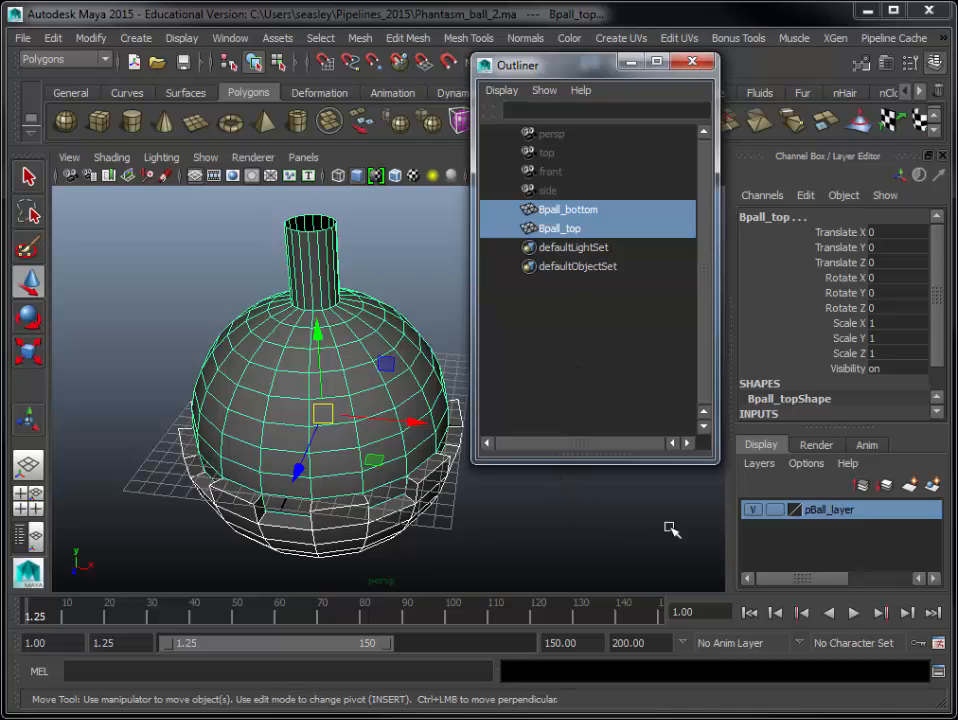
{"action": "left_click", "coordinate": [754, 511]}
{"action": "left_click", "coordinate": [648, 511]}
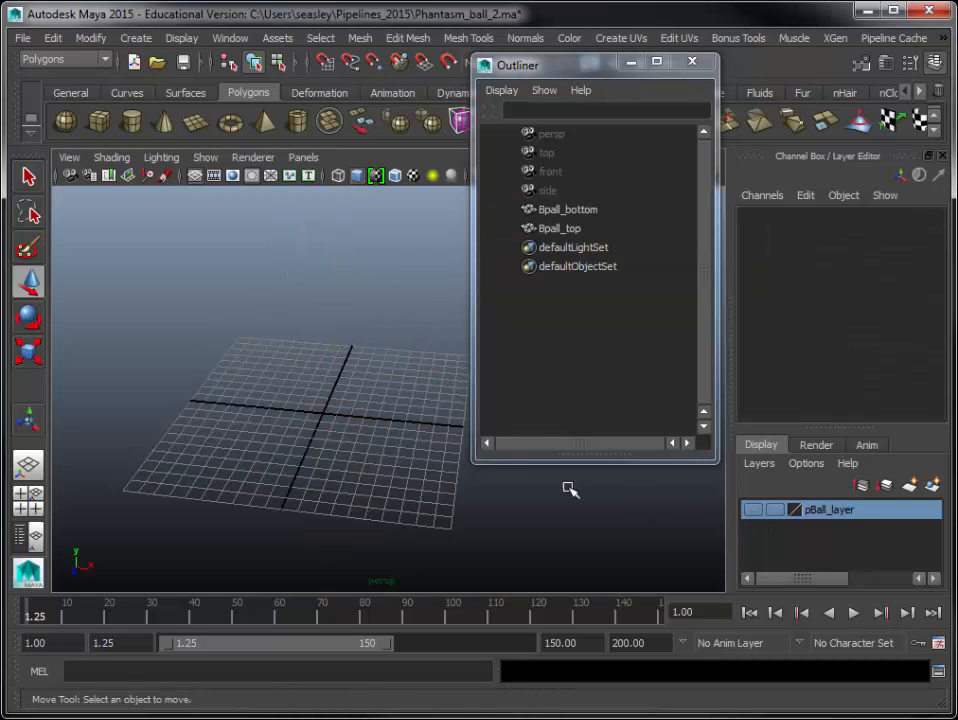
- Create a default polygon cylinder at the origin and close the Outliner
{"action": "left_click_drag", "start_coordinate": [565, 70], "coordinate": [779, 23]}
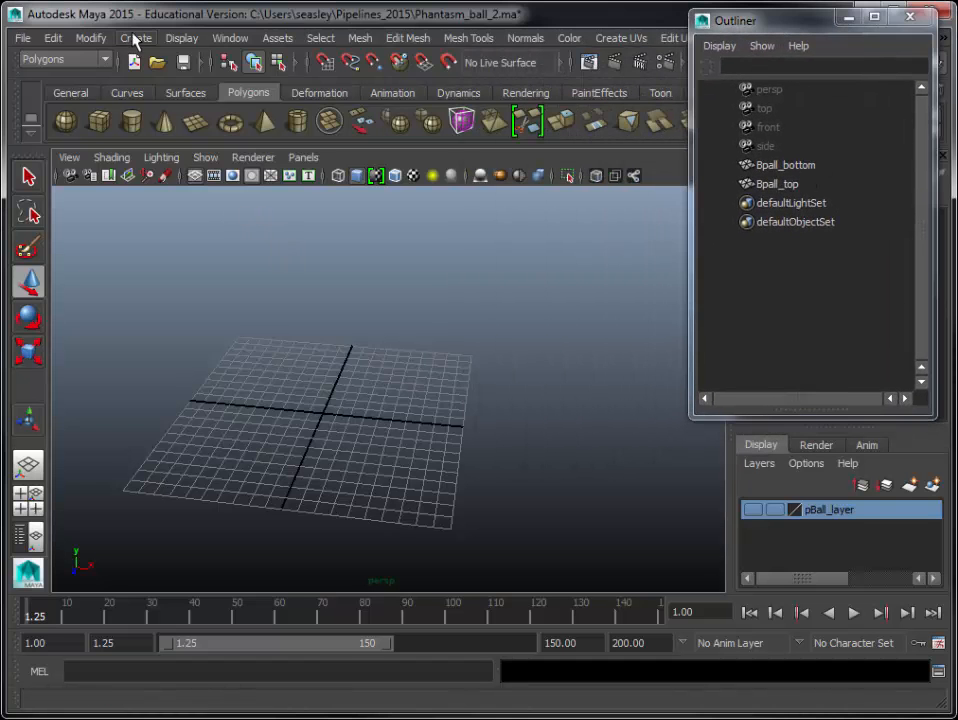
{"action": "left_click", "coordinate": [134, 37]}
{"action": "mouse_move", "coordinate": [172, 86]}
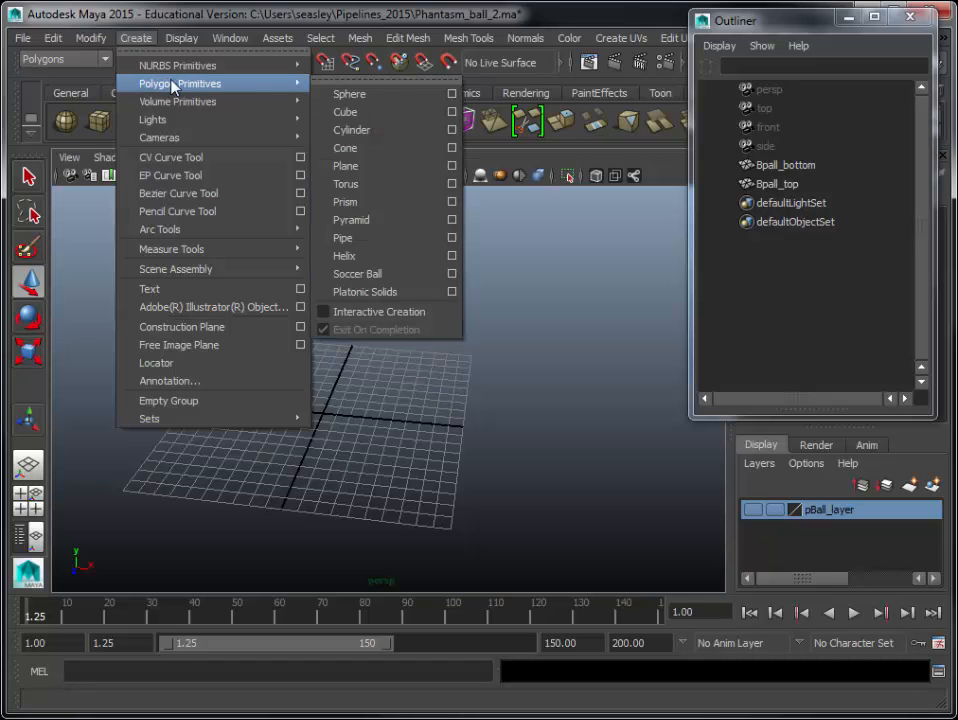
{"action": "left_click", "coordinate": [356, 130]}
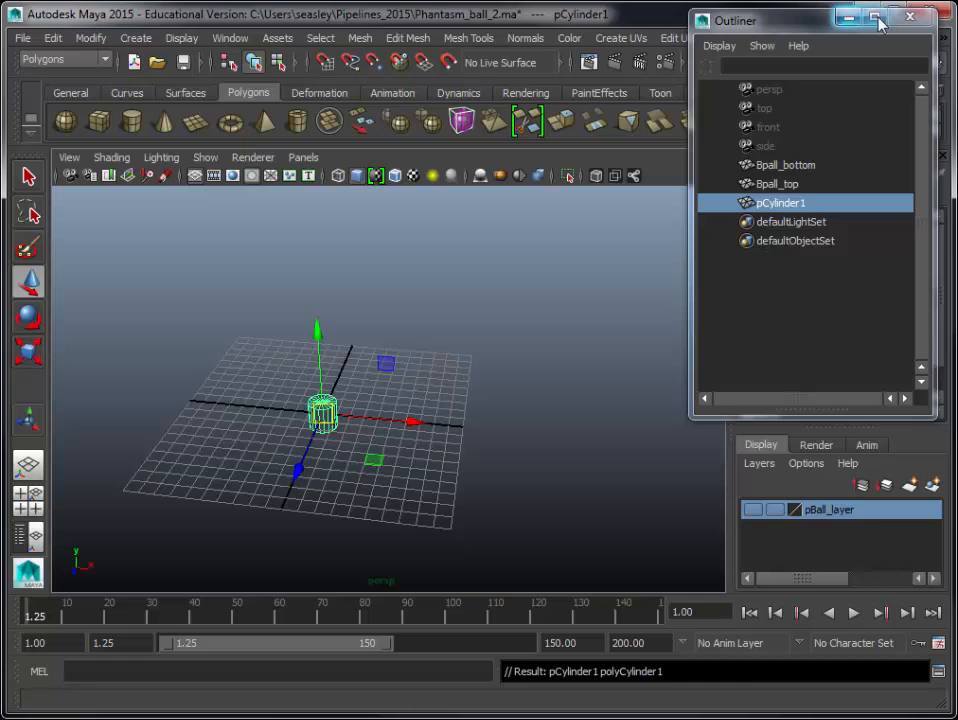
{"action": "left_click", "coordinate": [910, 18]}
- Set the cylinder's radius to 2, height to 10 and axis subdivisions to 10, and frame it in the view
{"action": "left_click_drag", "start_coordinate": [941, 359], "coordinate": [936, 398]}
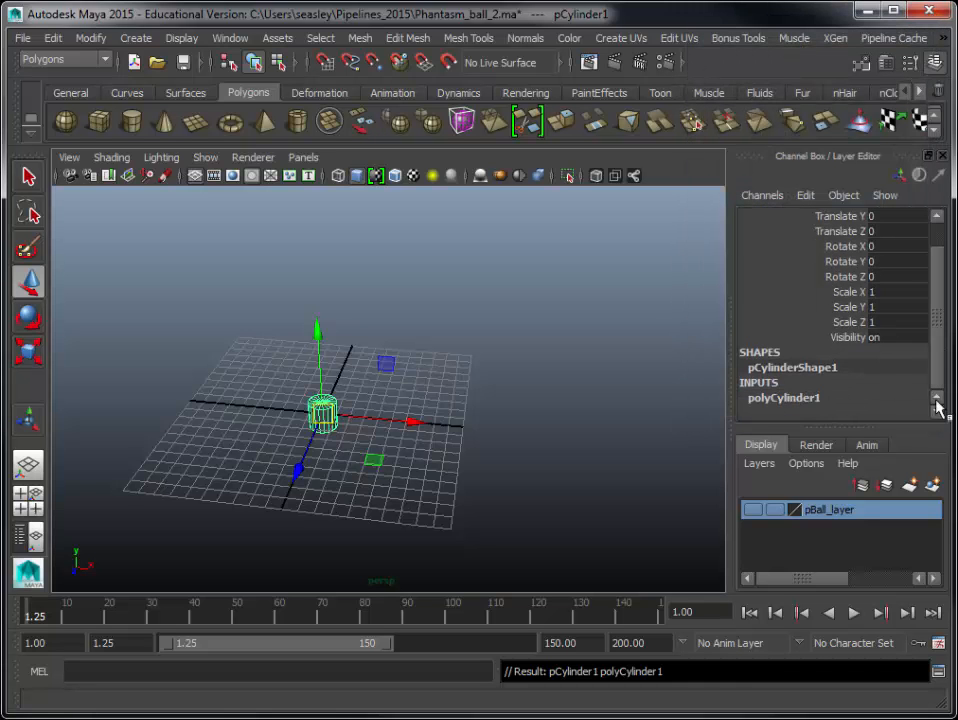
{"action": "left_click", "coordinate": [790, 397]}
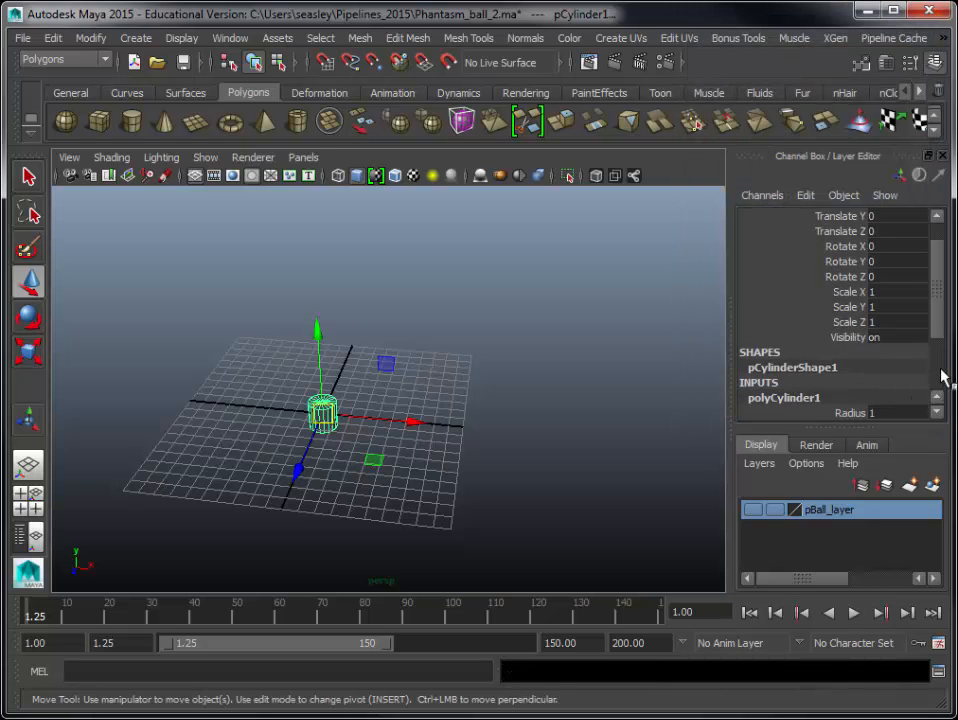
{"action": "scroll", "coordinate": [941, 373], "scroll_direction": "down", "scroll_amount": 3}
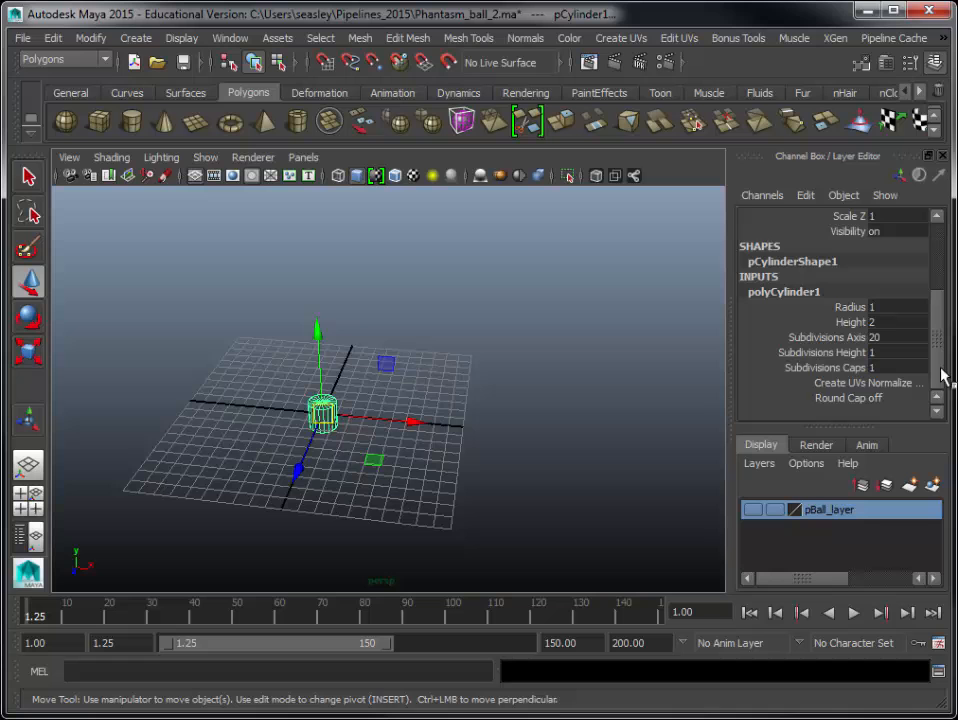
{"action": "double_click", "coordinate": [888, 307]}
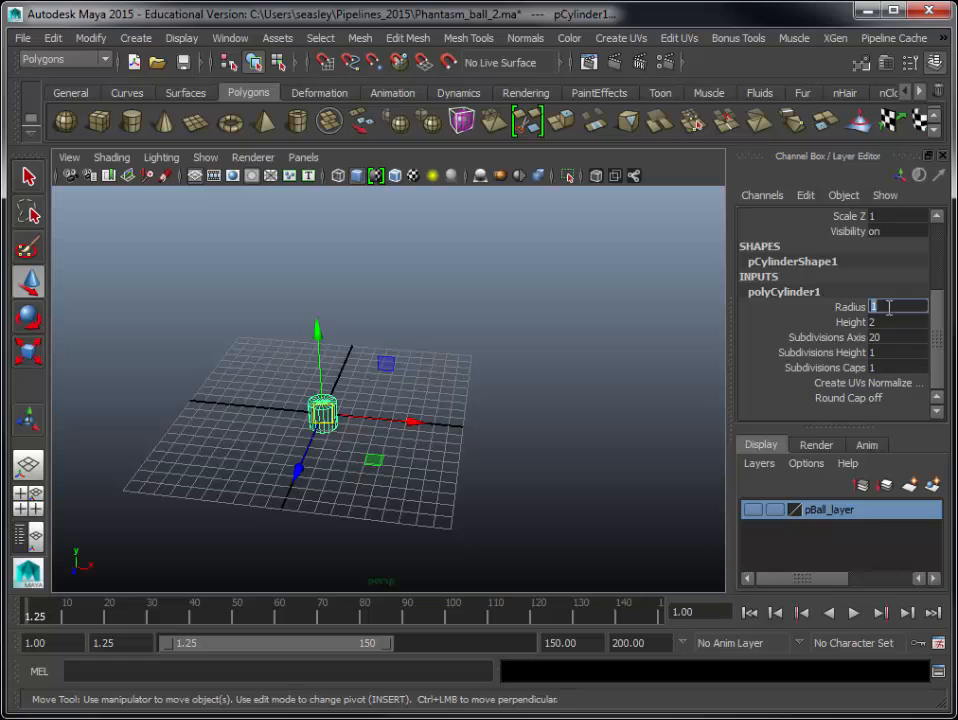
{"action": "key", "text": "Tab"}
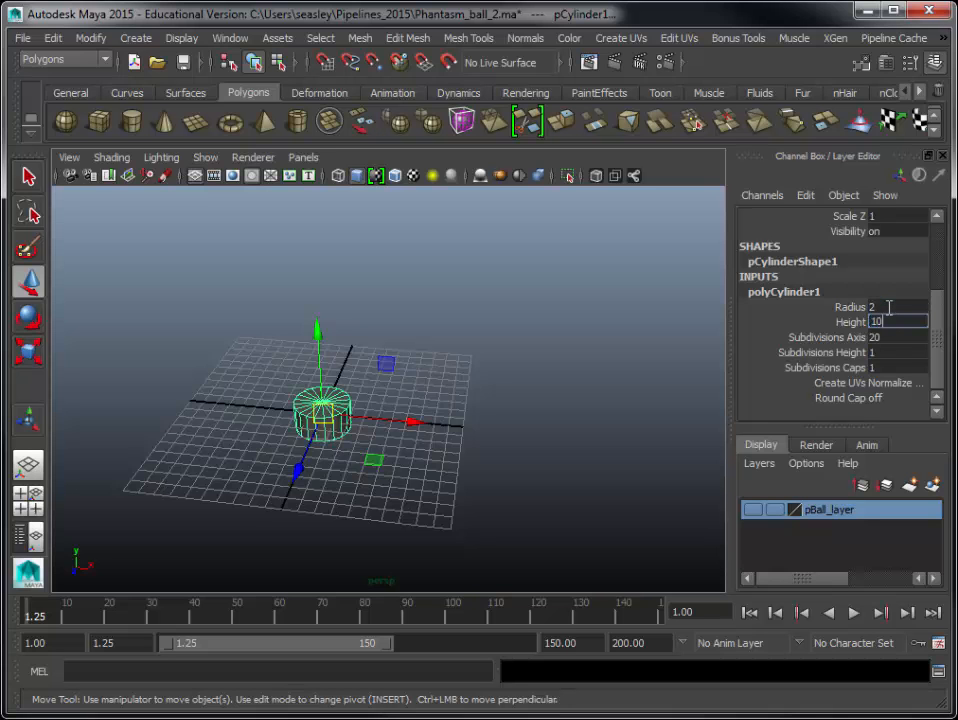
{"action": "key", "text": "Tab"}
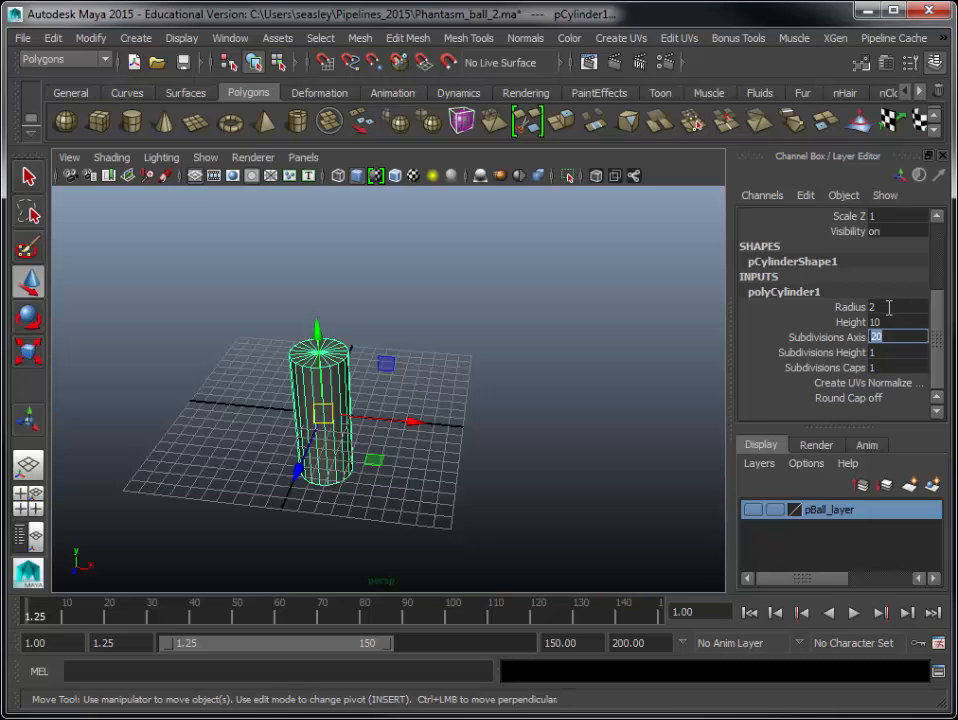
{"action": "key", "text": "Tab"}
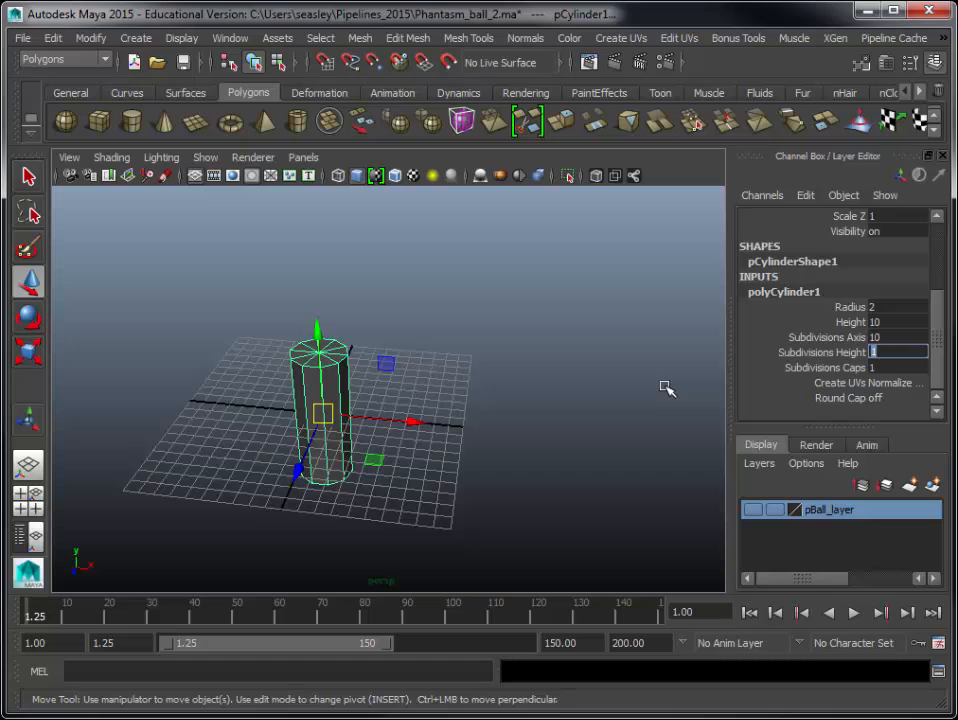
{"action": "left_click", "coordinate": [613, 403]}
{"action": "left_click", "coordinate": [310, 401]}
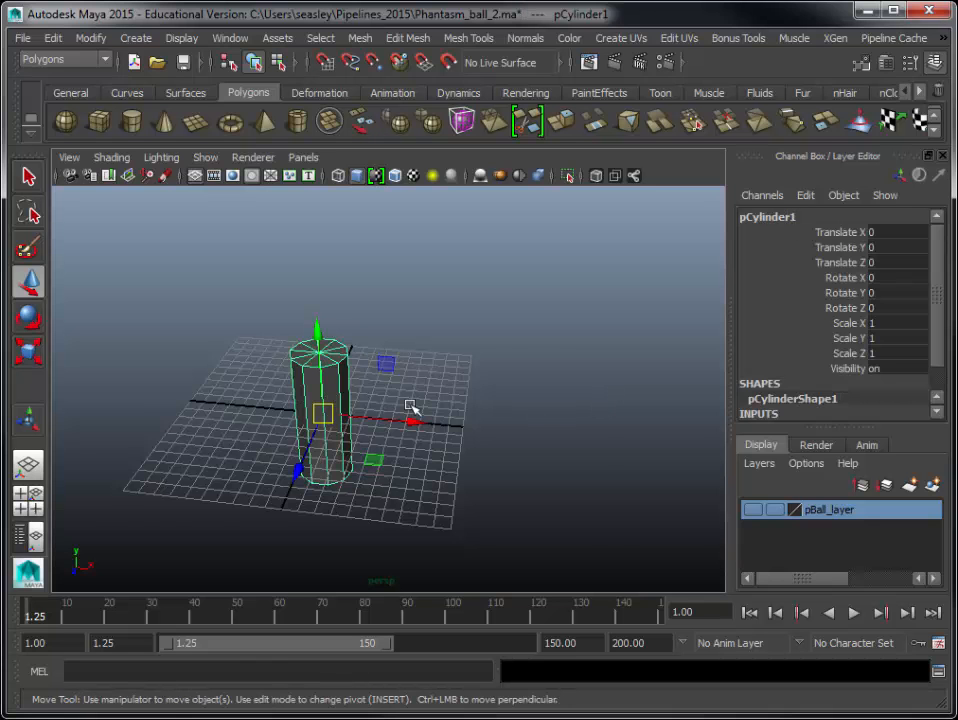
{"action": "key", "text": "f"}
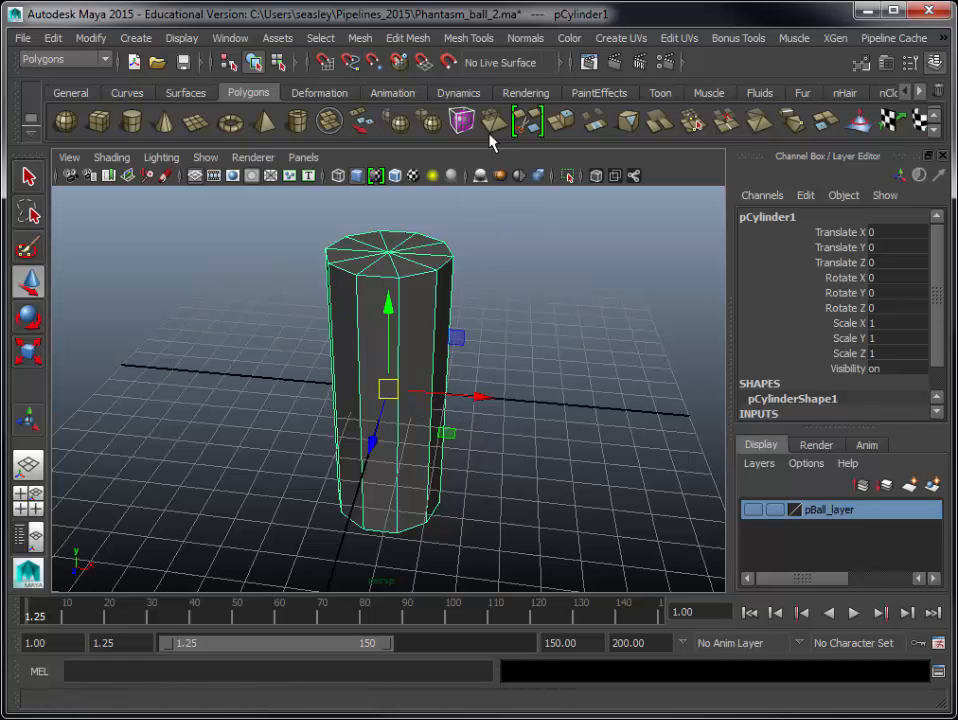
- Switch the cylinder to face selection, region-select its side faces, and clear the selection
{"action": "left_click", "coordinate": [507, 317]}
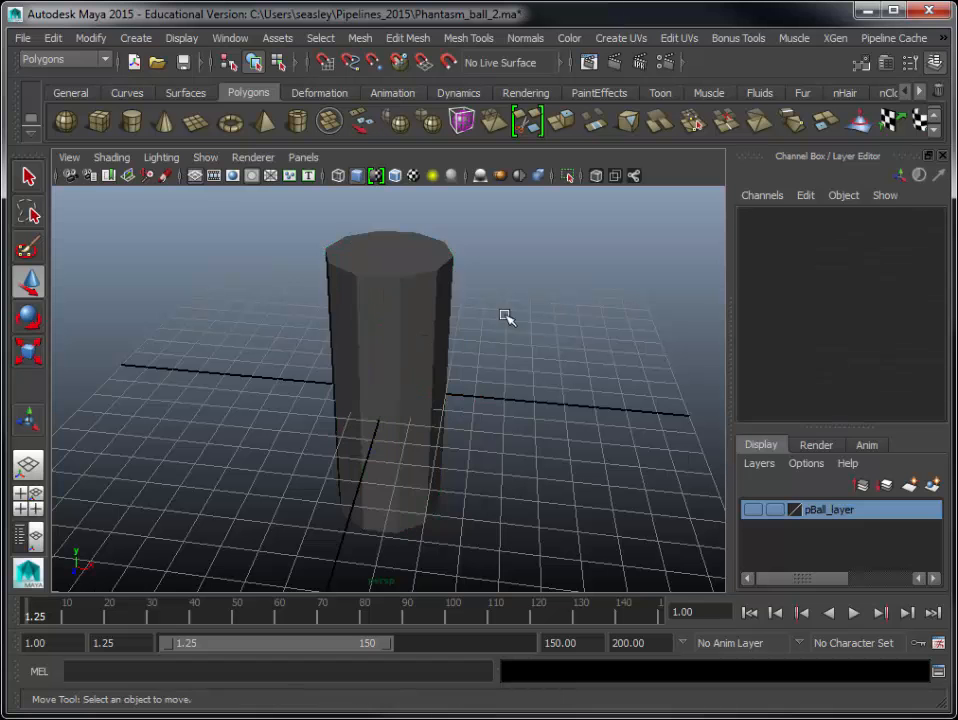
{"action": "left_click", "coordinate": [440, 322]}
{"action": "left_click", "coordinate": [455, 332]}
{"action": "right_click", "coordinate": [422, 346]}
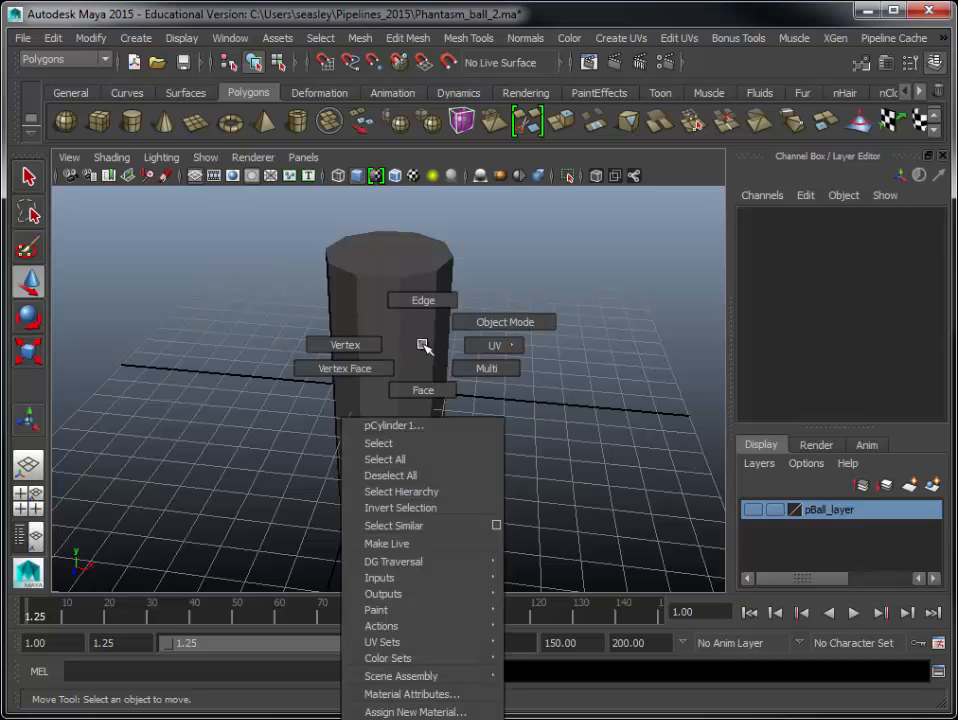
{"action": "left_click", "coordinate": [422, 389]}
{"action": "left_click_drag", "start_coordinate": [305, 363], "coordinate": [512, 385]}
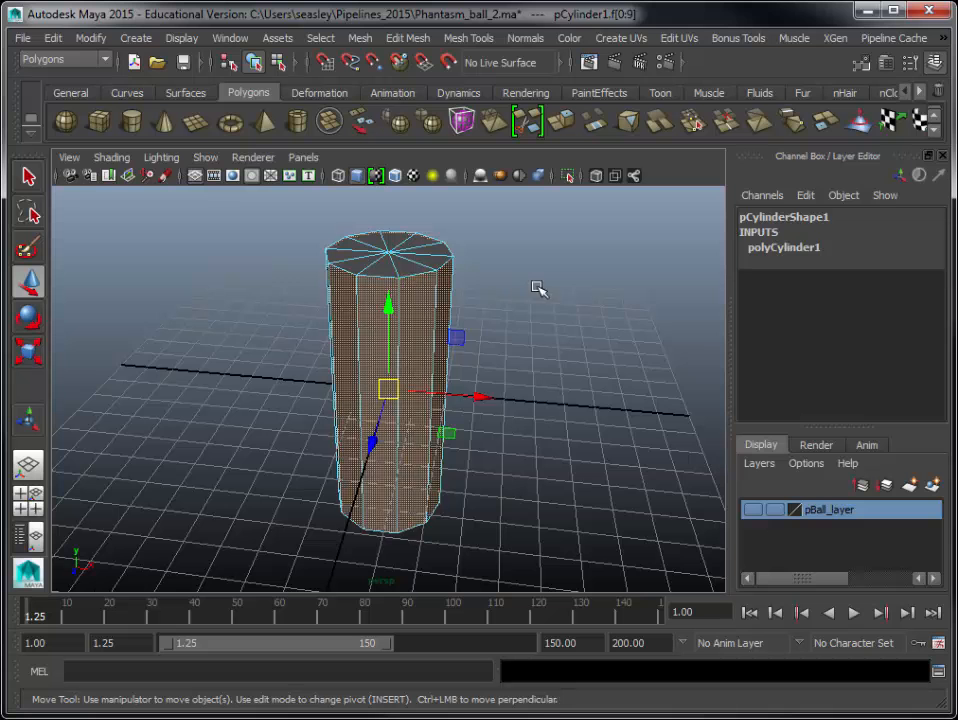
{"action": "left_click", "coordinate": [510, 349]}
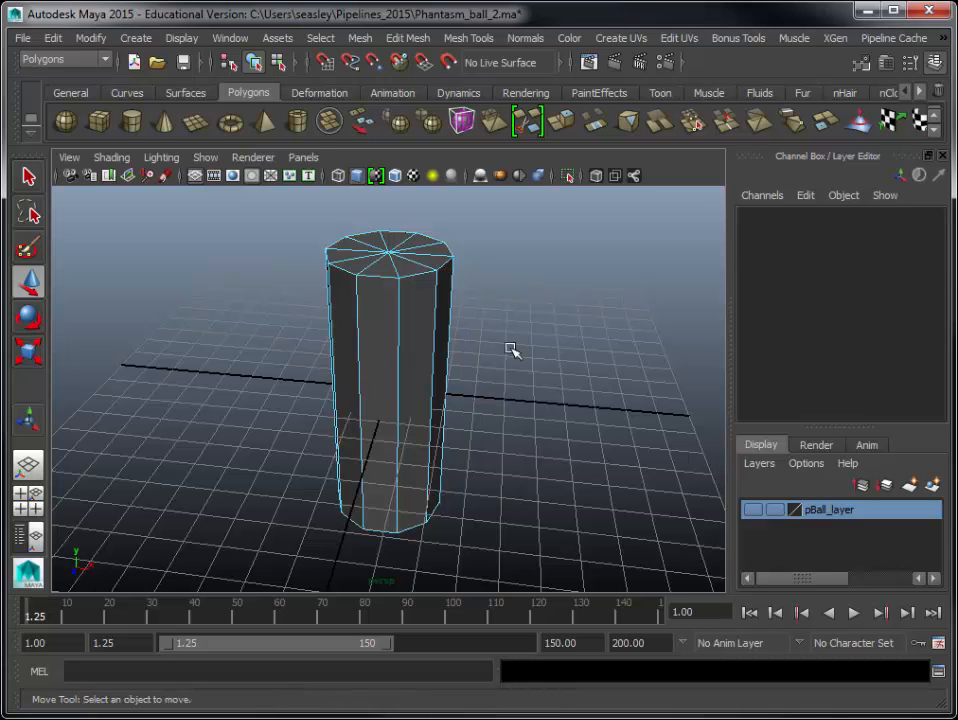
- Region-select around the cylinder's upper end to isolate its top cap faces, and clear the selection
{"action": "scroll", "coordinate": [510, 349], "scroll_direction": "down", "scroll_amount": 3}
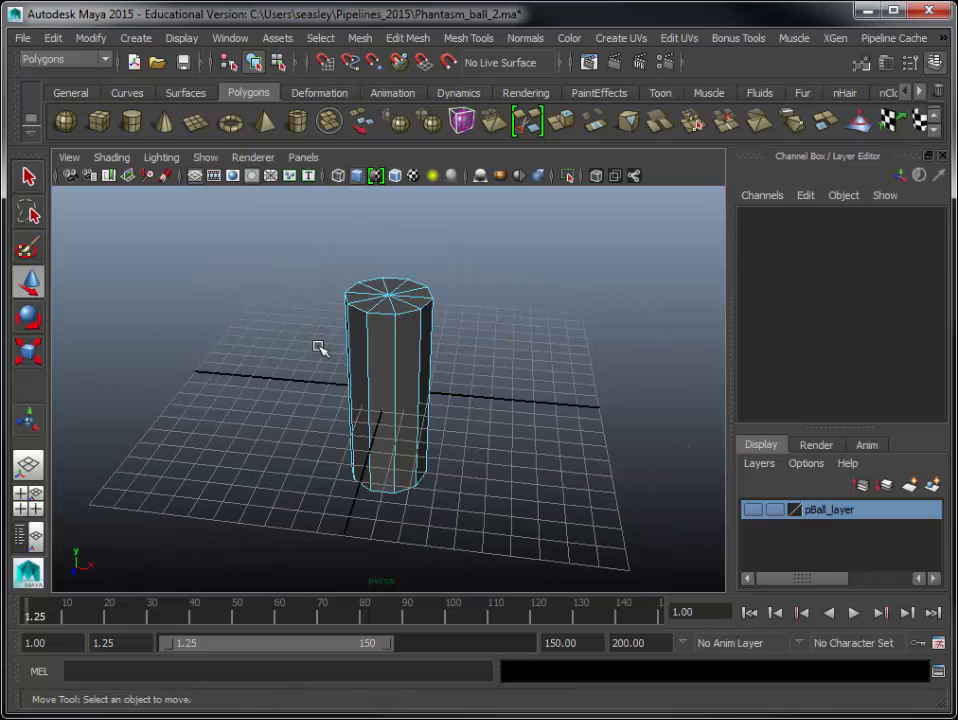
{"action": "key", "text": "ctrl+z"}
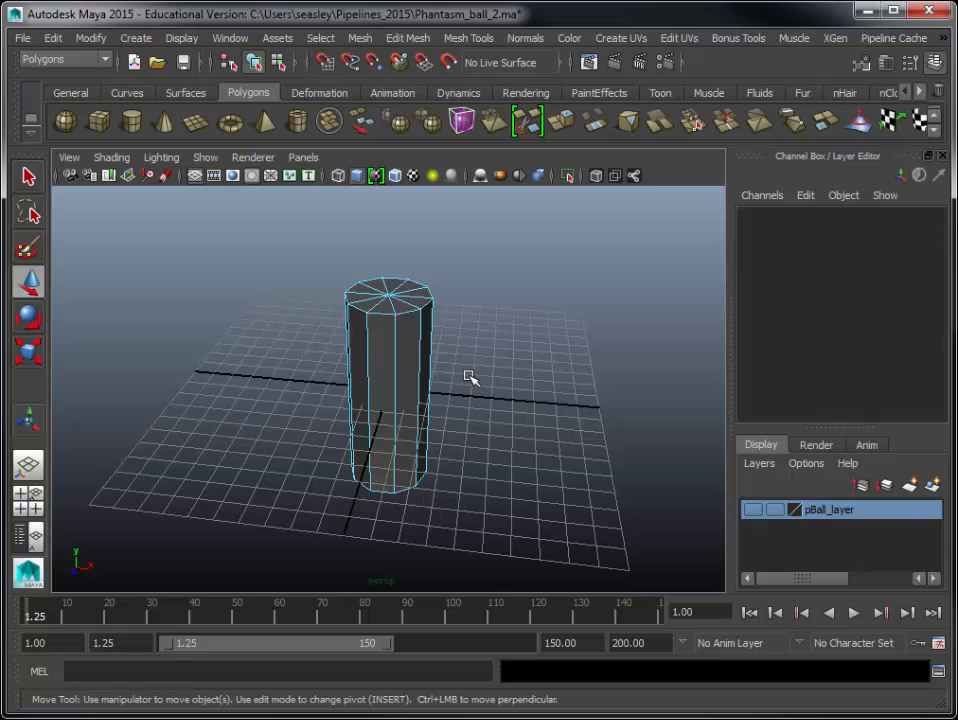
{"action": "left_click_drag", "start_coordinate": [475, 397], "coordinate": [467, 354], "text": "alt"}
{"action": "left_click_drag", "start_coordinate": [511, 237], "coordinate": [297, 360]}
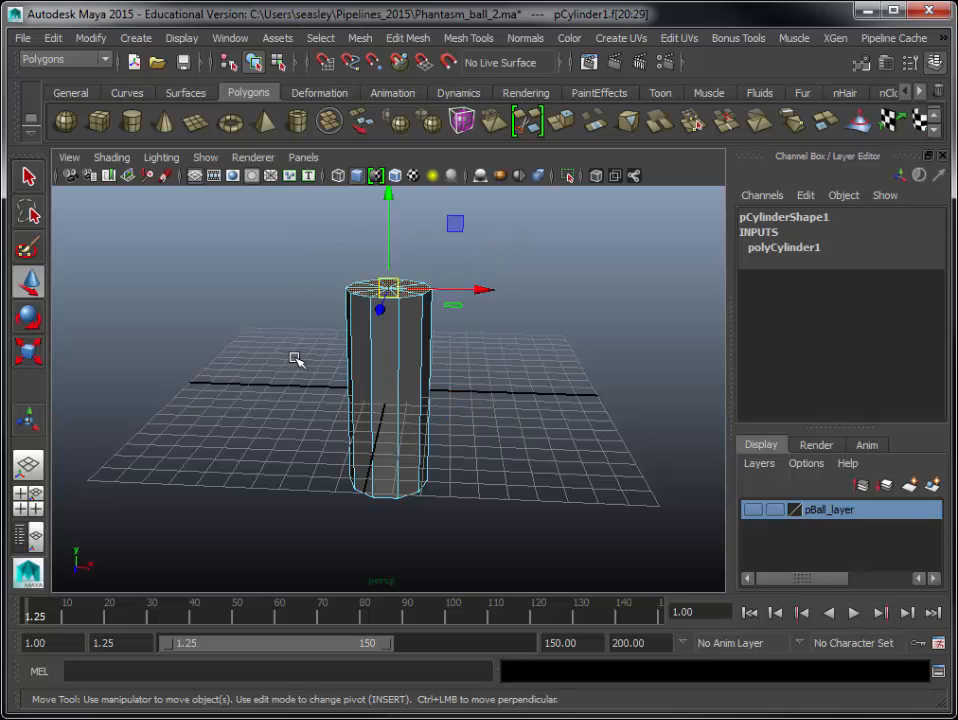
{"action": "left_click", "coordinate": [280, 368]}
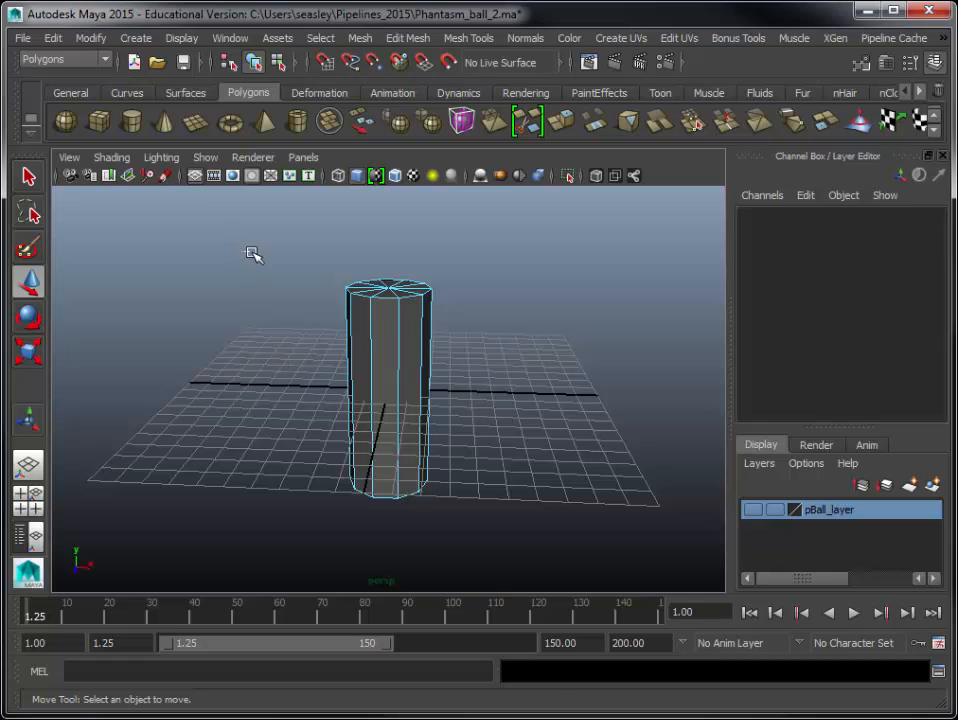
- Region-select the cap and side faces, remove the side faces so only the top cap stays selected, and deselect
{"action": "left_click_drag", "start_coordinate": [252, 256], "coordinate": [507, 332]}
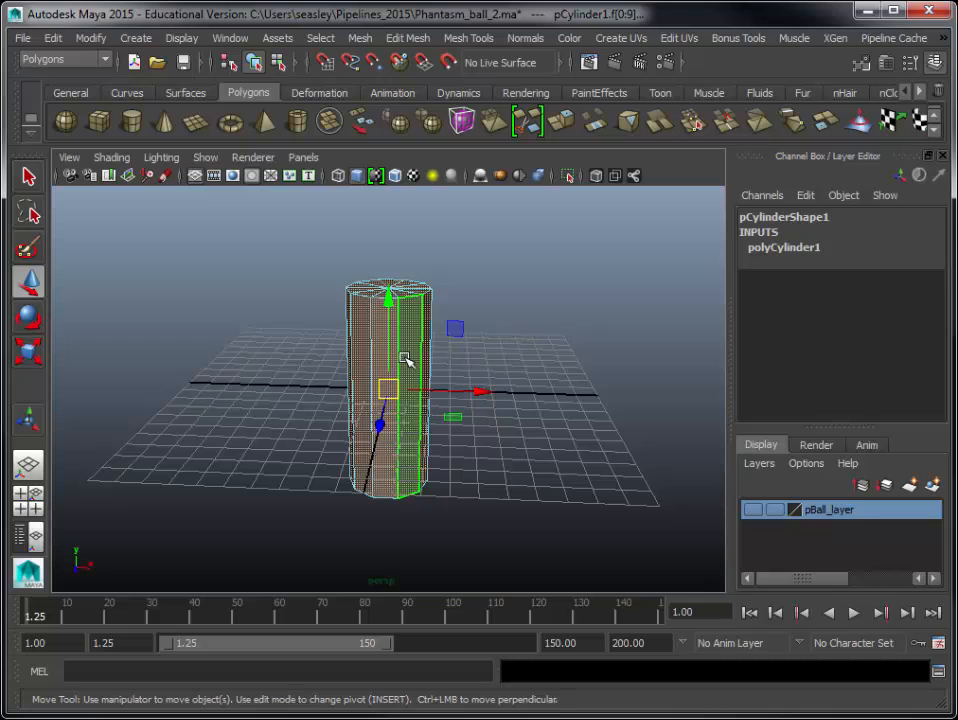
{"action": "left_click_drag", "start_coordinate": [299, 356], "coordinate": [516, 367]}
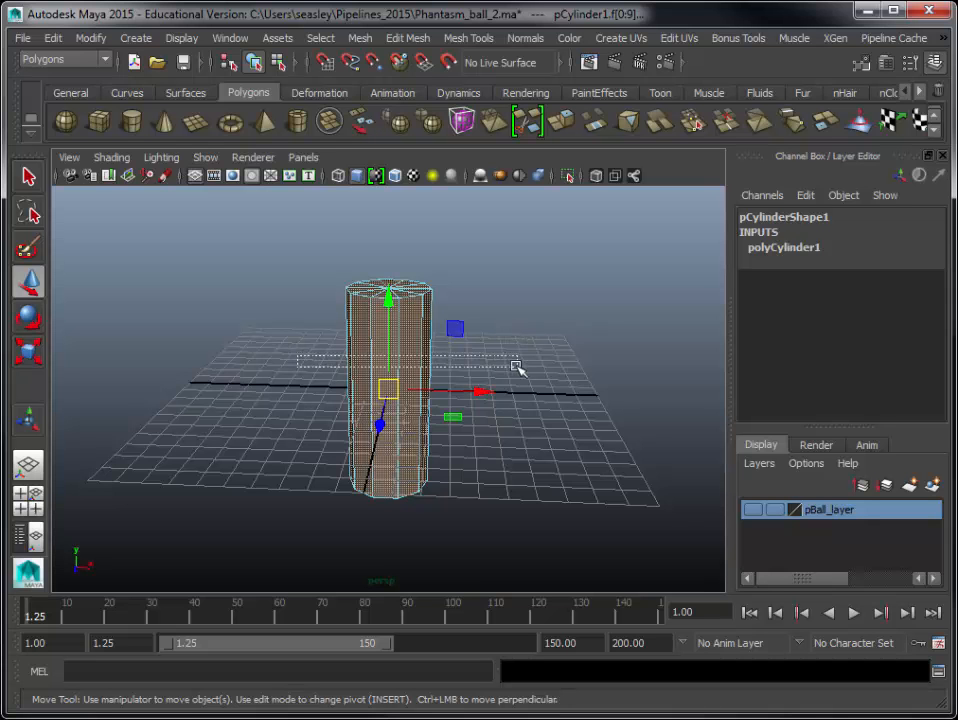
{"action": "left_click_drag", "start_coordinate": [516, 367], "coordinate": [517, 368]}
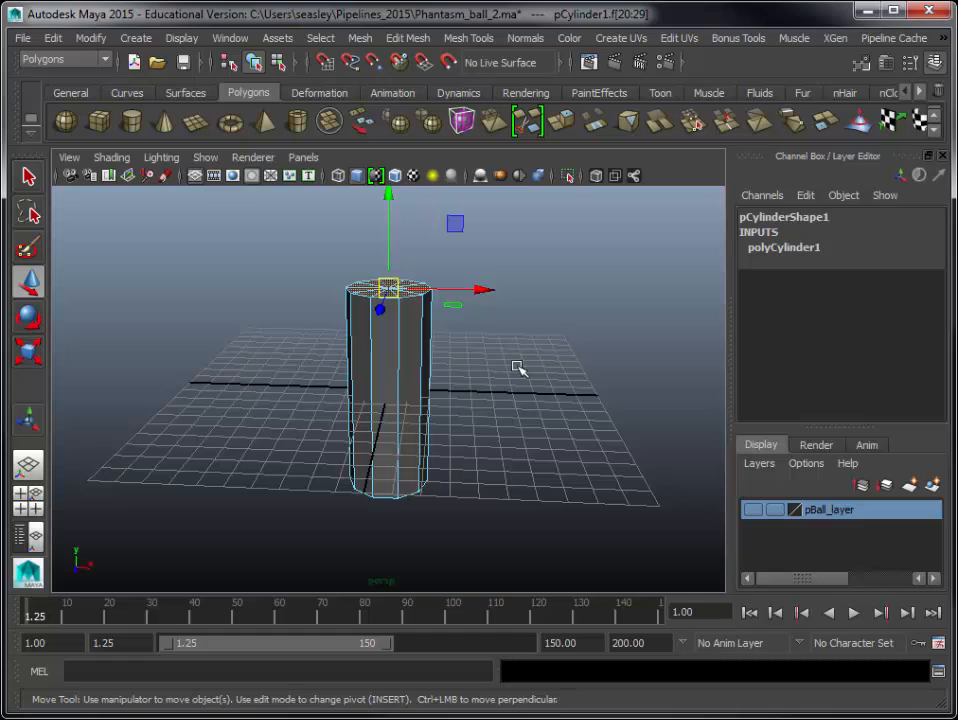
{"action": "left_click", "coordinate": [517, 368]}
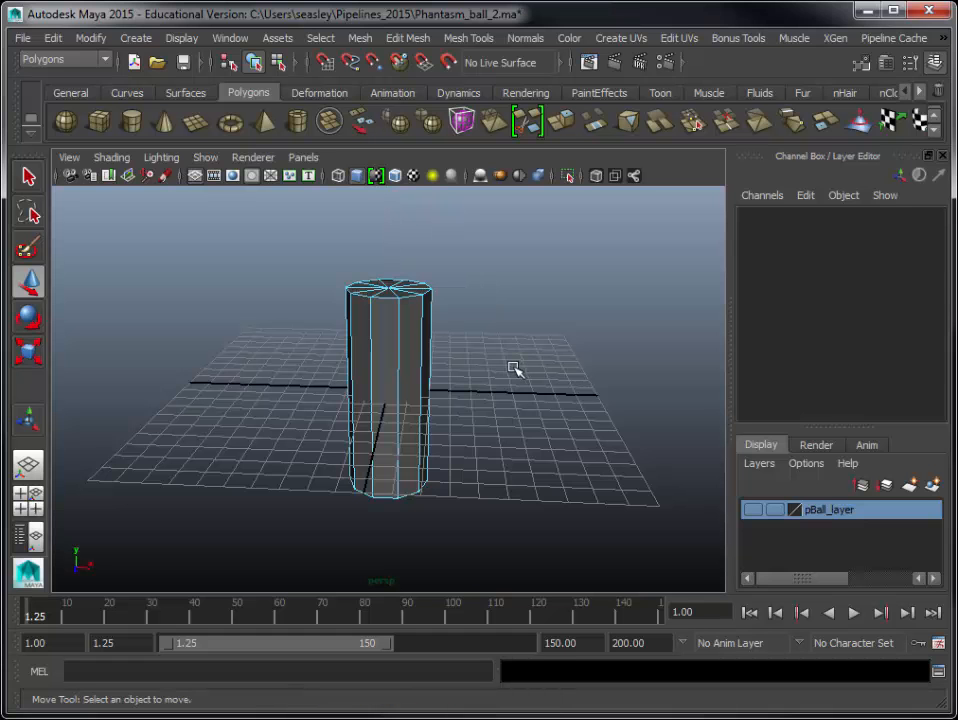
- Select the cylinder's top cap faces one by one around the cap, and clear the selection
{"action": "left_click", "coordinate": [375, 284]}
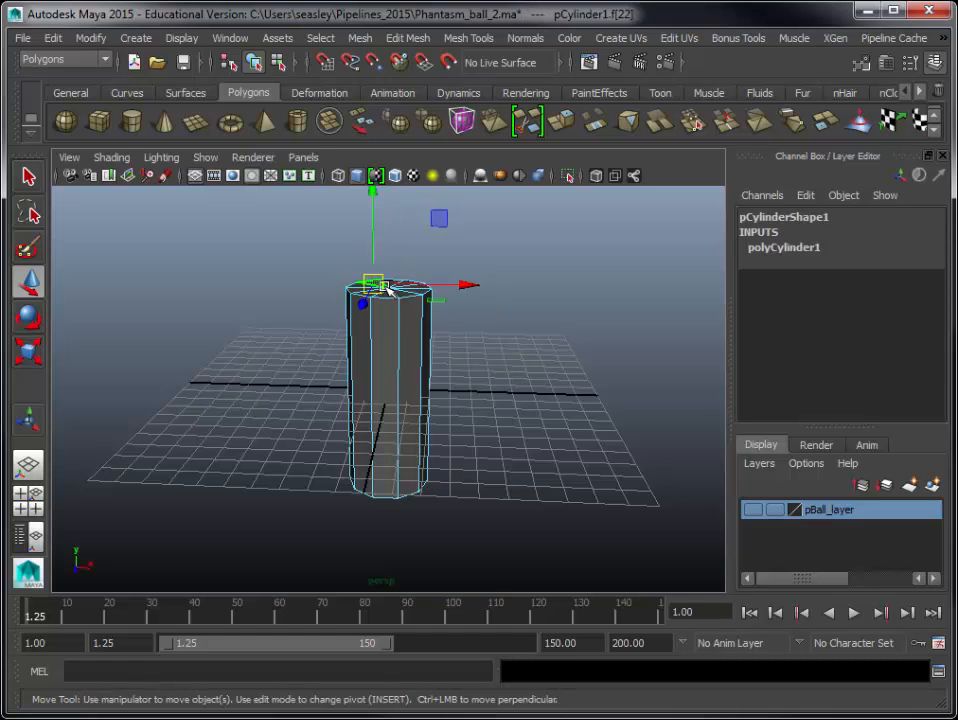
{"action": "key", "text": "f"}
{"action": "scroll", "coordinate": [513, 421], "scroll_direction": "down", "scroll_amount": 2}
{"action": "scroll", "coordinate": [513, 421], "scroll_direction": "down", "scroll_amount": 2}
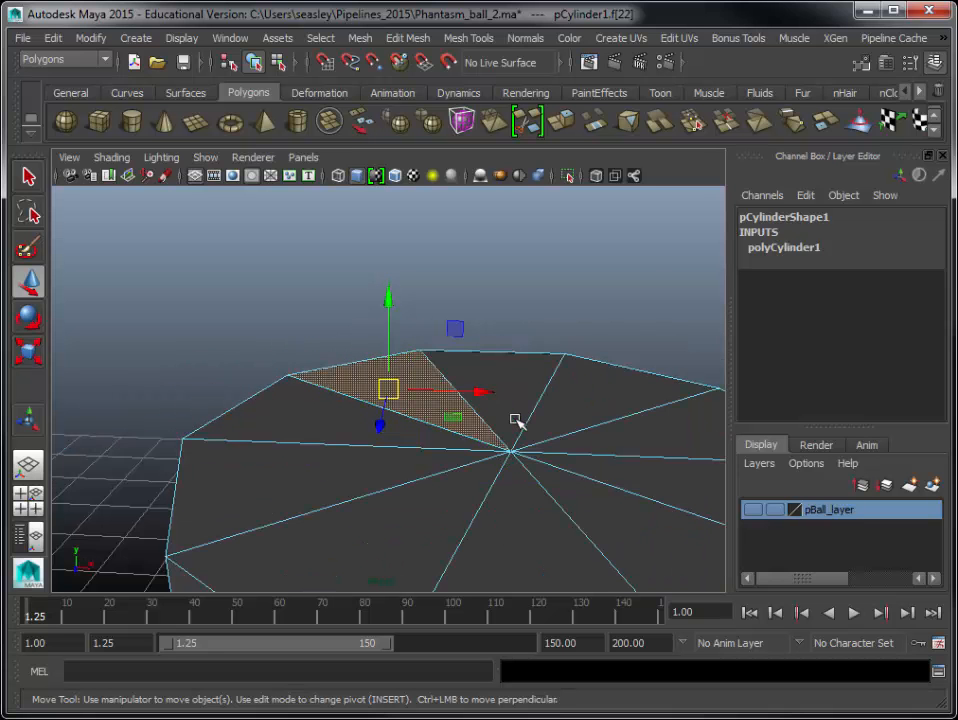
{"action": "left_click", "coordinate": [520, 430], "text": "shift"}
{"action": "left_click", "coordinate": [535, 420], "text": "shift"}
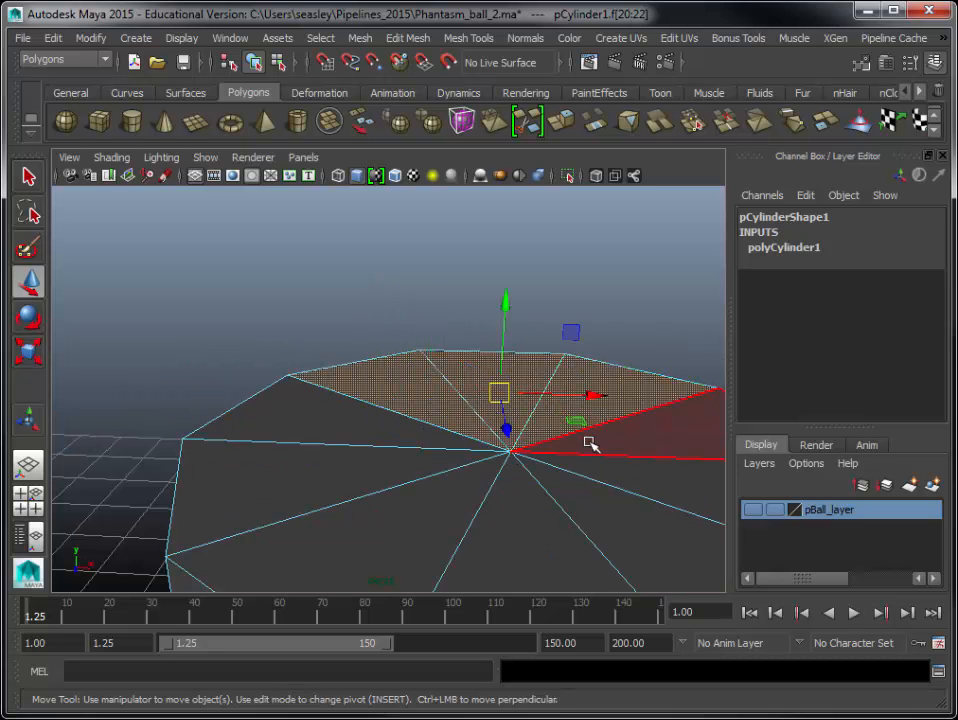
{"action": "left_click", "coordinate": [592, 445], "text": "shift"}
{"action": "left_click", "coordinate": [626, 464], "text": "shift"}
{"action": "left_click", "coordinate": [616, 505], "text": "shift"}
{"action": "left_click", "coordinate": [381, 475], "text": "shift"}
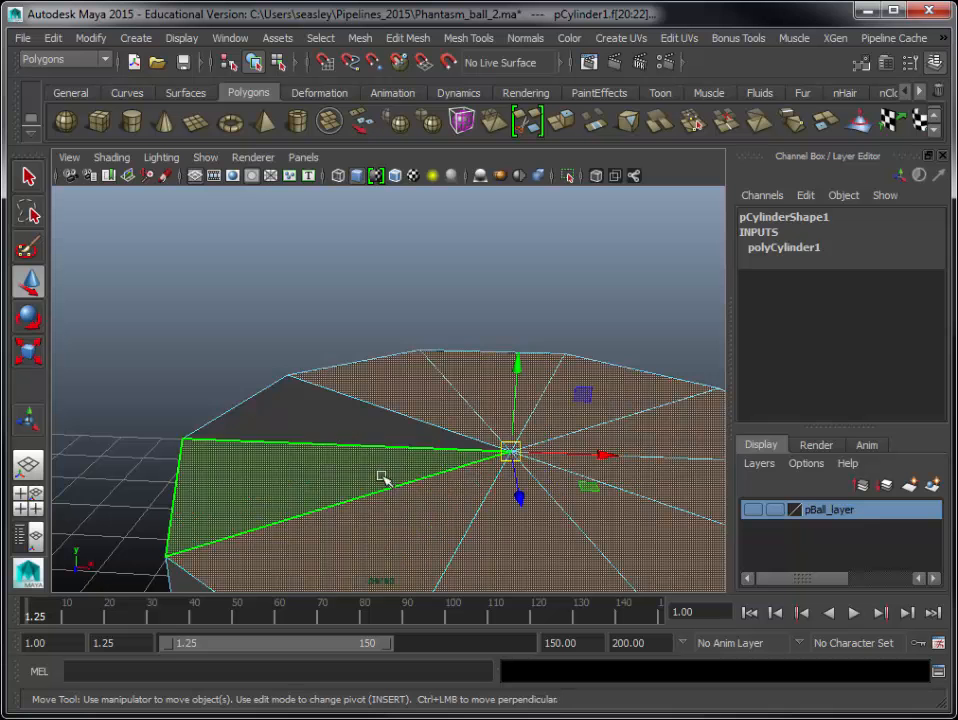
{"action": "left_click", "coordinate": [447, 436], "text": "shift"}
{"action": "left_click", "coordinate": [492, 421], "text": "shift"}
{"action": "key", "text": "f"}
{"action": "left_click_drag", "start_coordinate": [541, 451], "coordinate": [306, 413], "text": "alt"}
{"action": "left_click", "coordinate": [486, 308]}
- Select the centre vertex of the cylinder's top cap and convert the selection to faces
{"action": "left_click_drag", "start_coordinate": [468, 331], "coordinate": [410, 392], "text": "alt"}
{"action": "right_click", "coordinate": [385, 378]}
{"action": "left_click", "coordinate": [360, 386]}
{"action": "right_click", "coordinate": [388, 387]}
{"action": "left_click", "coordinate": [346, 391]}
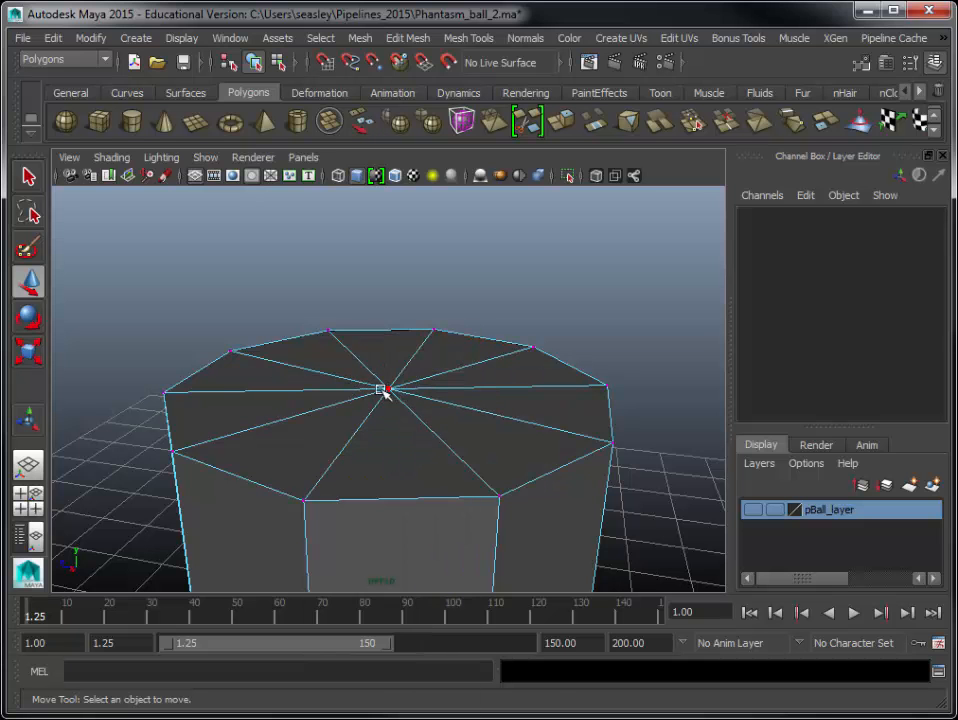
{"action": "left_click", "coordinate": [388, 387]}
{"action": "left_click", "coordinate": [321, 38]}
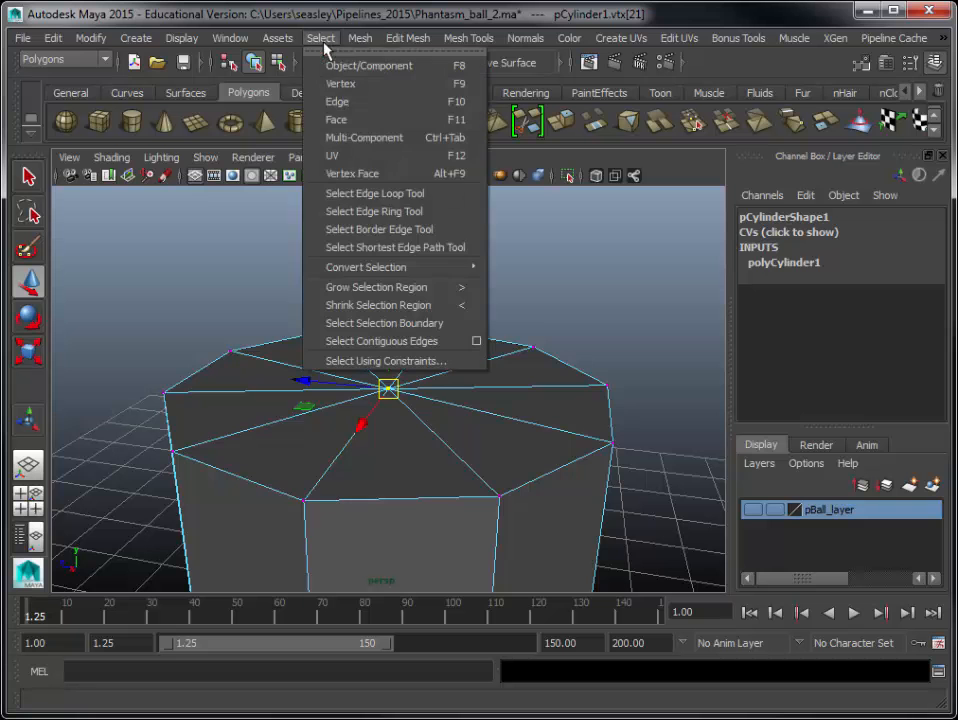
{"action": "mouse_move", "coordinate": [402, 272]}
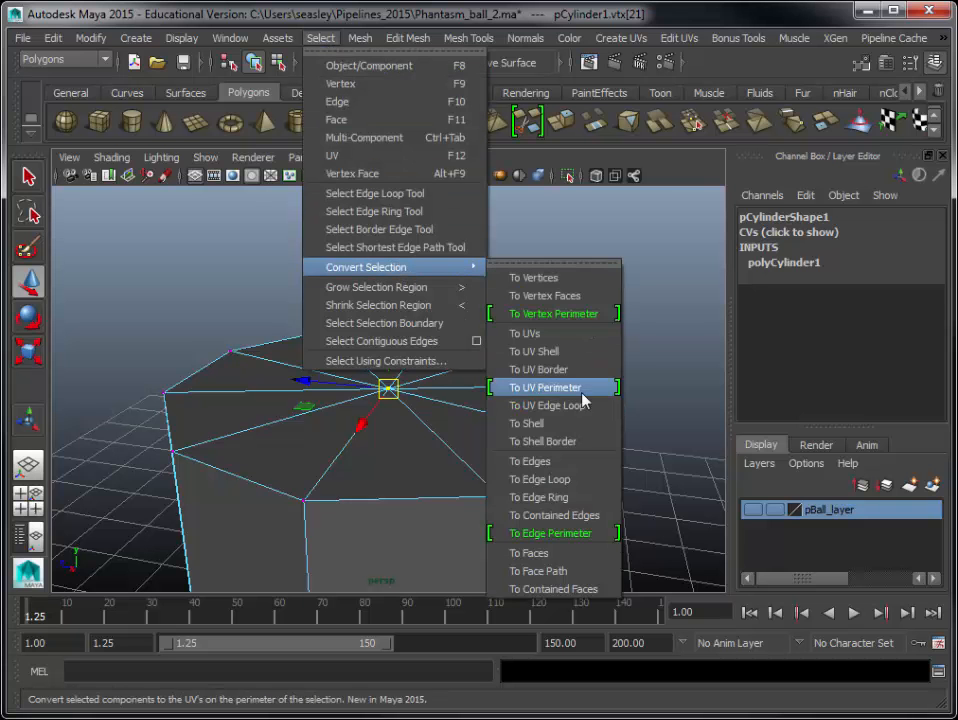
{"action": "left_click", "coordinate": [558, 553]}
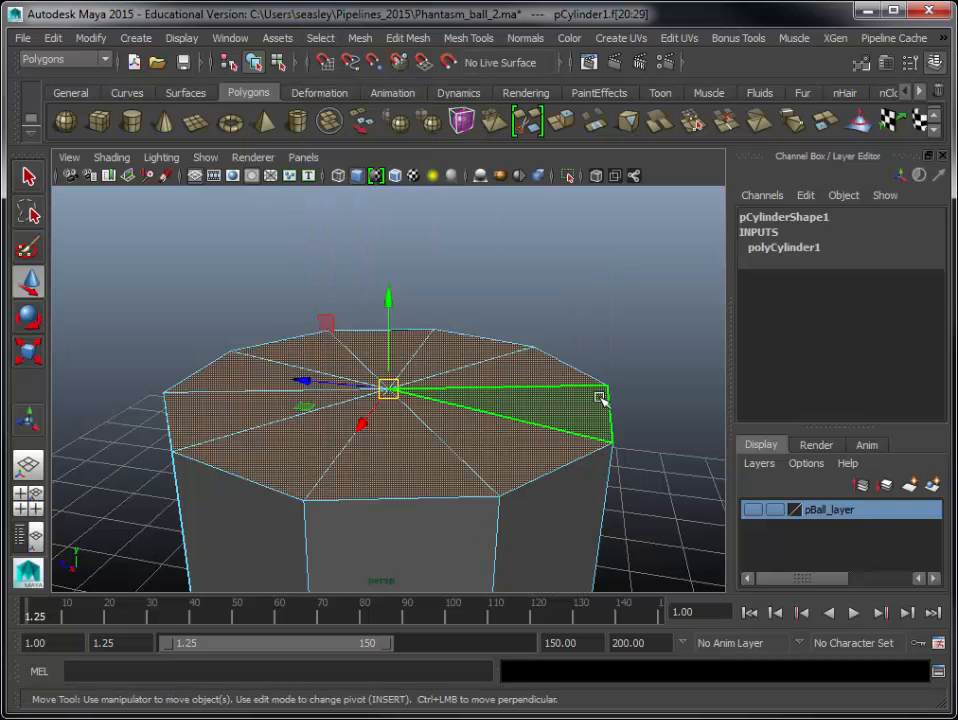
{"action": "scroll", "coordinate": [603, 398], "scroll_direction": "down", "scroll_amount": 5}
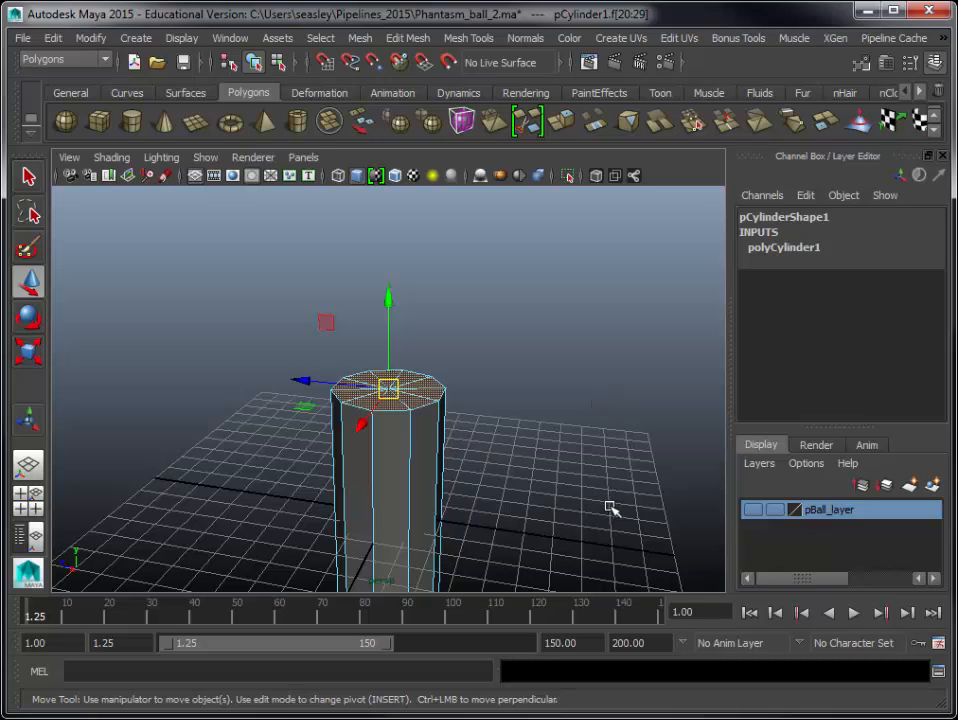
- Extrude the cylinder's top cap faces and scale them outward horizontally to about 1.5 times, keeping them selected
{"action": "mouse_move", "coordinate": [528, 496]}
{"action": "left_mouse_down", "text": "alt"}
{"action": "mouse_move", "coordinate": [636, 494]}
{"action": "mouse_move", "coordinate": [543, 502]}
{"action": "left_mouse_up", "text": "alt"}
{"action": "right_click_drag", "start_coordinate": [427, 517], "coordinate": [622, 499], "text": "alt"}
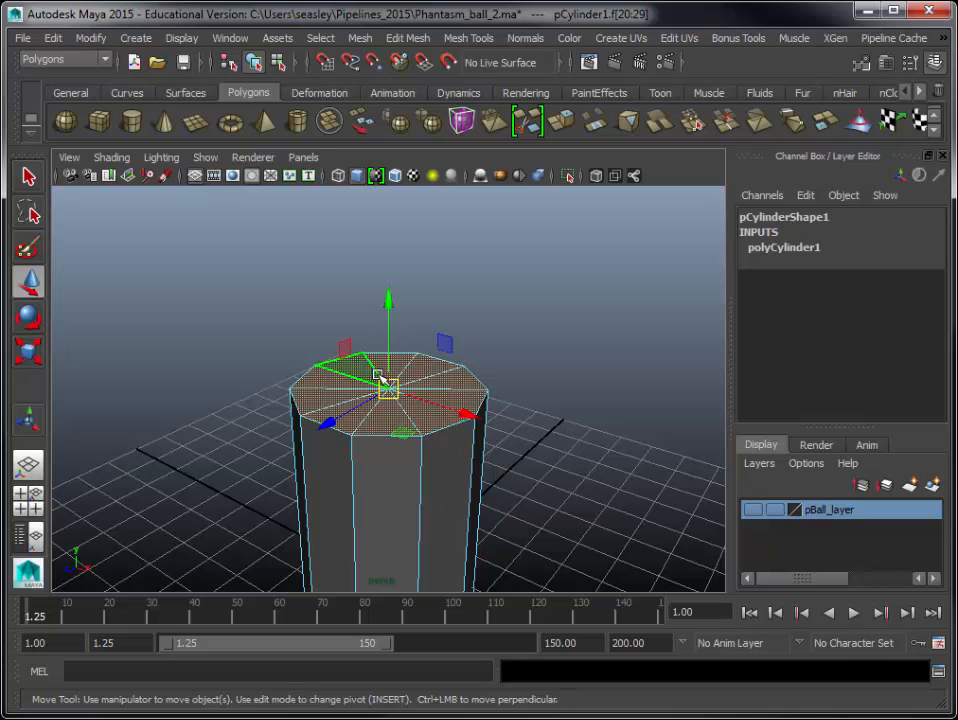
{"action": "left_click", "coordinate": [423, 40]}
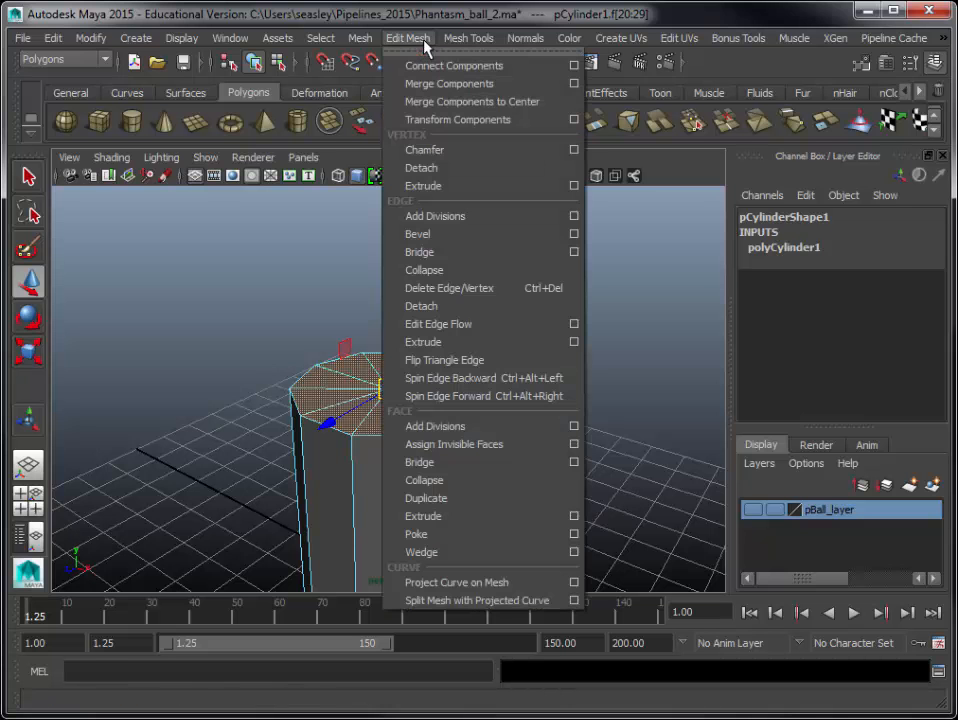
{"action": "left_click", "coordinate": [505, 519]}
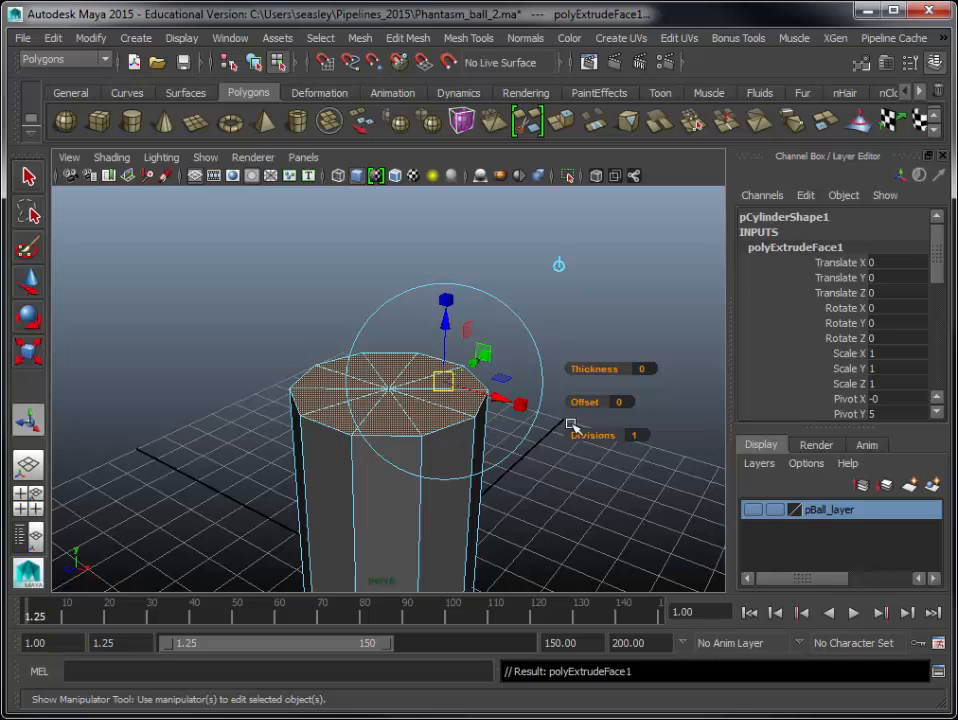
{"action": "key", "text": "e"}
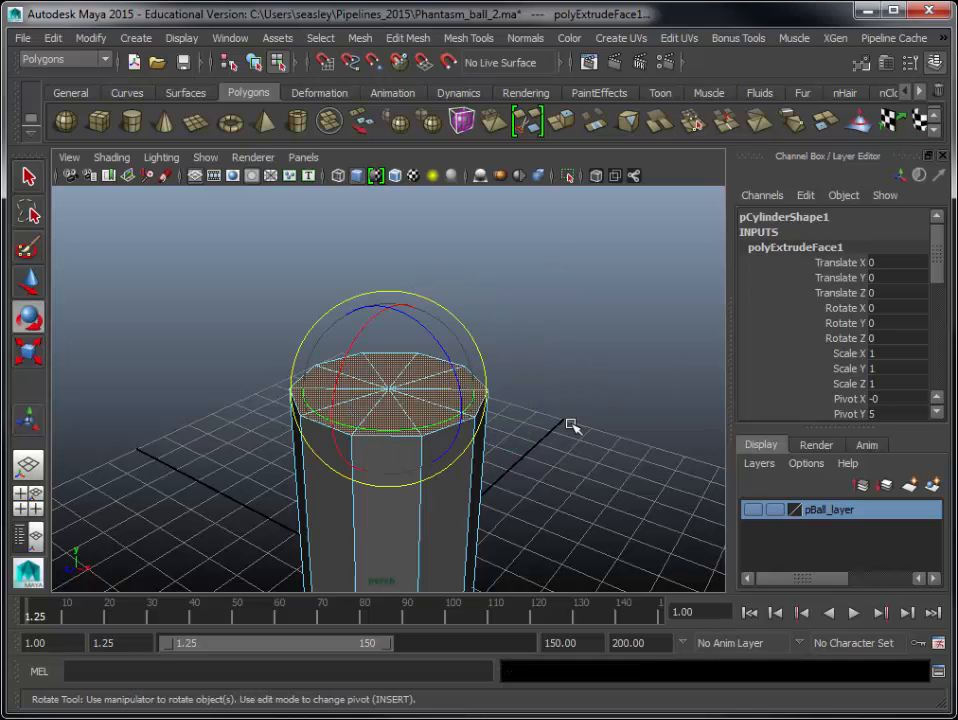
{"action": "key", "text": "r"}
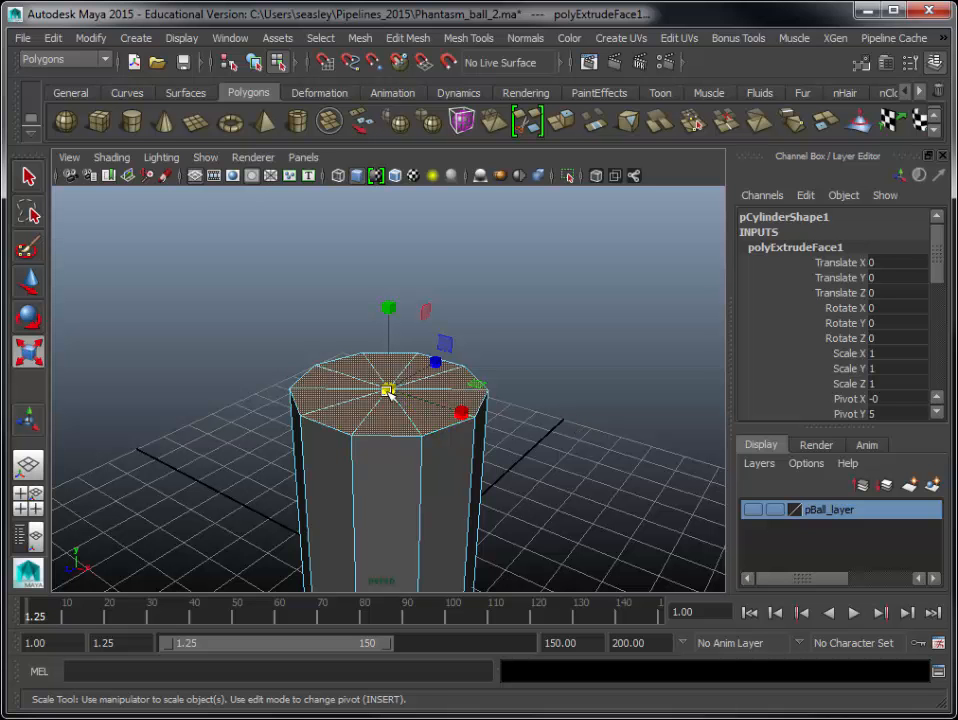
{"action": "key", "text": "f"}
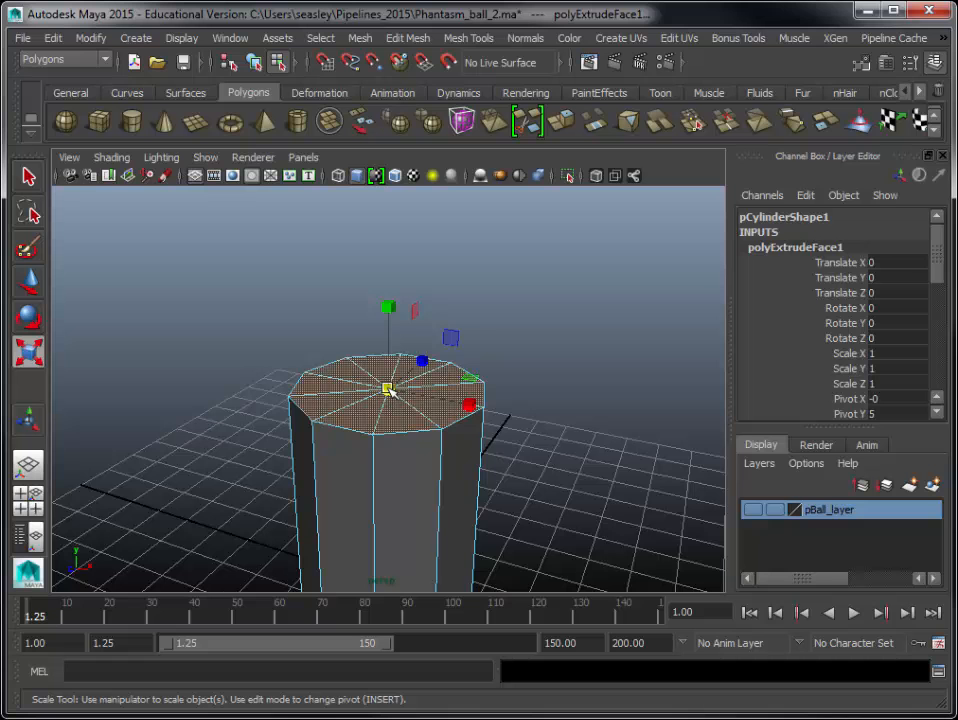
{"action": "left_click_drag", "start_coordinate": [389, 390], "coordinate": [455, 355]}
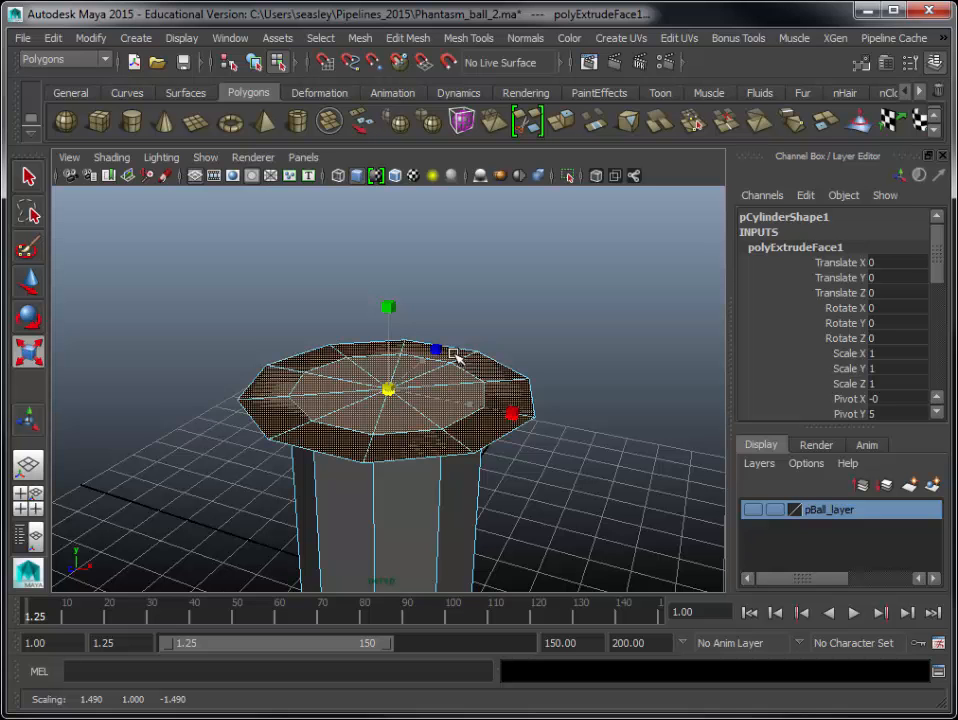
{"action": "left_click", "coordinate": [455, 355]}
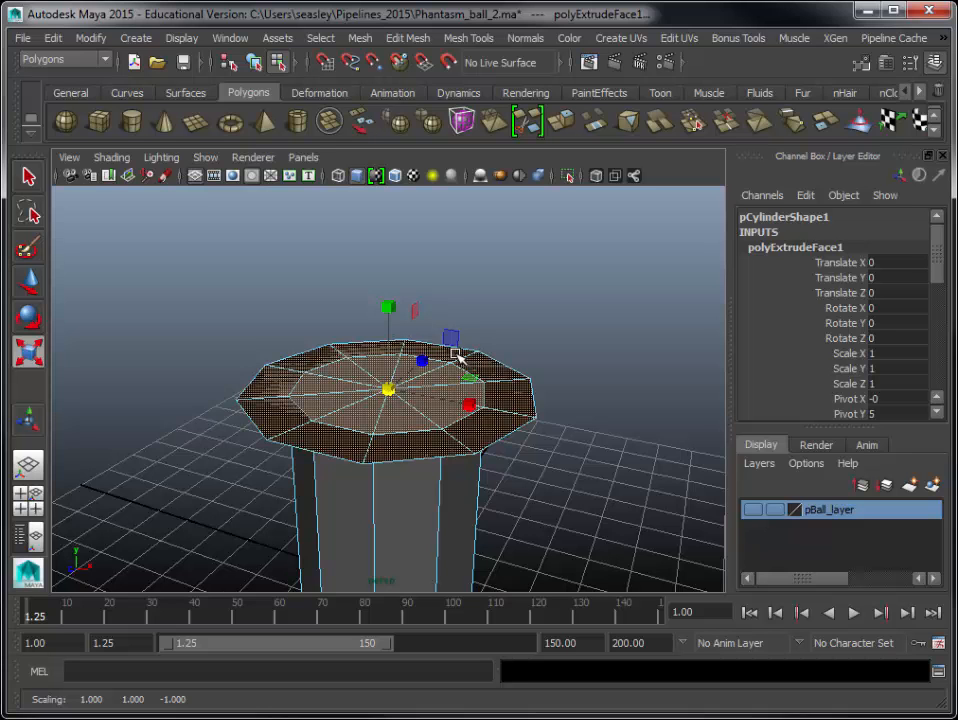
{"action": "left_click", "coordinate": [554, 300]}
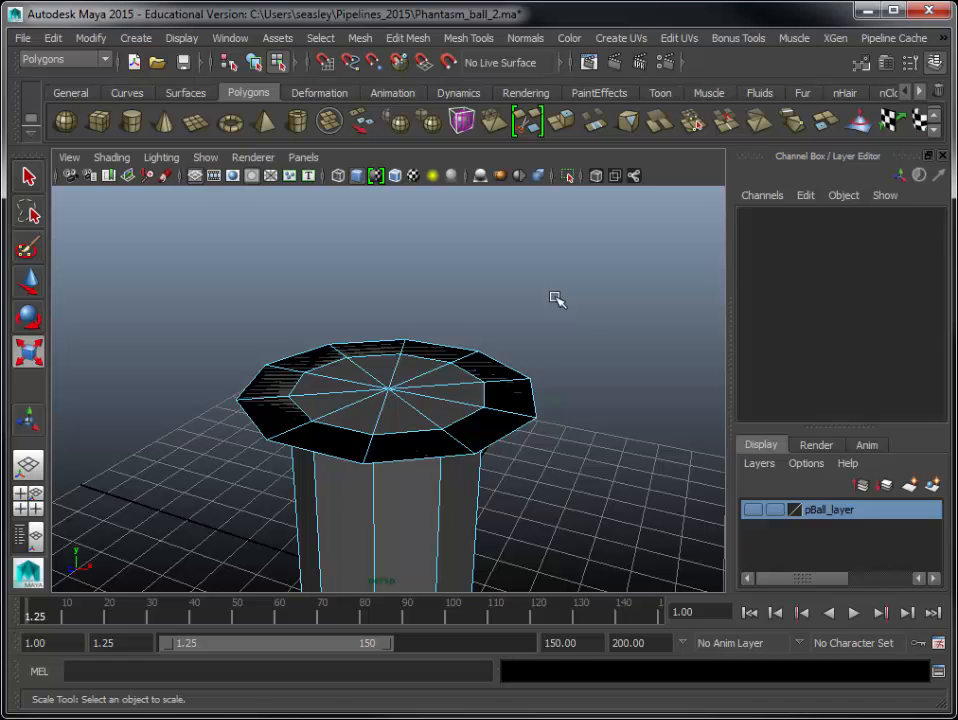
{"action": "key", "text": "ctrl+z"}
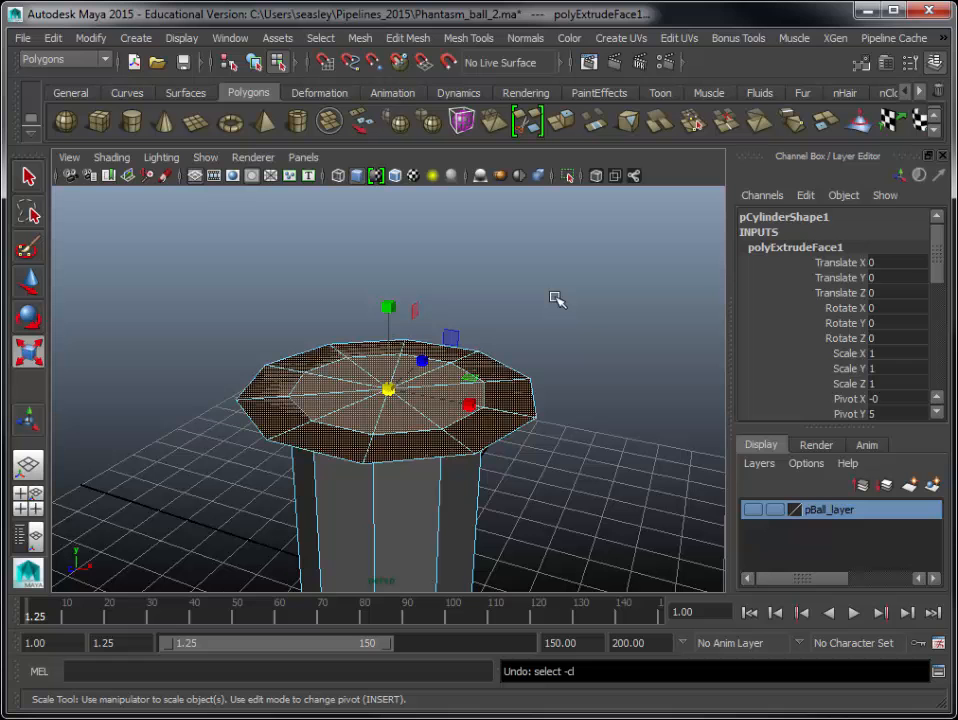
- Extrude the widened cap faces again and raise them to a height of about 6.7 ft to form a thick head
{"action": "left_click", "coordinate": [410, 40]}
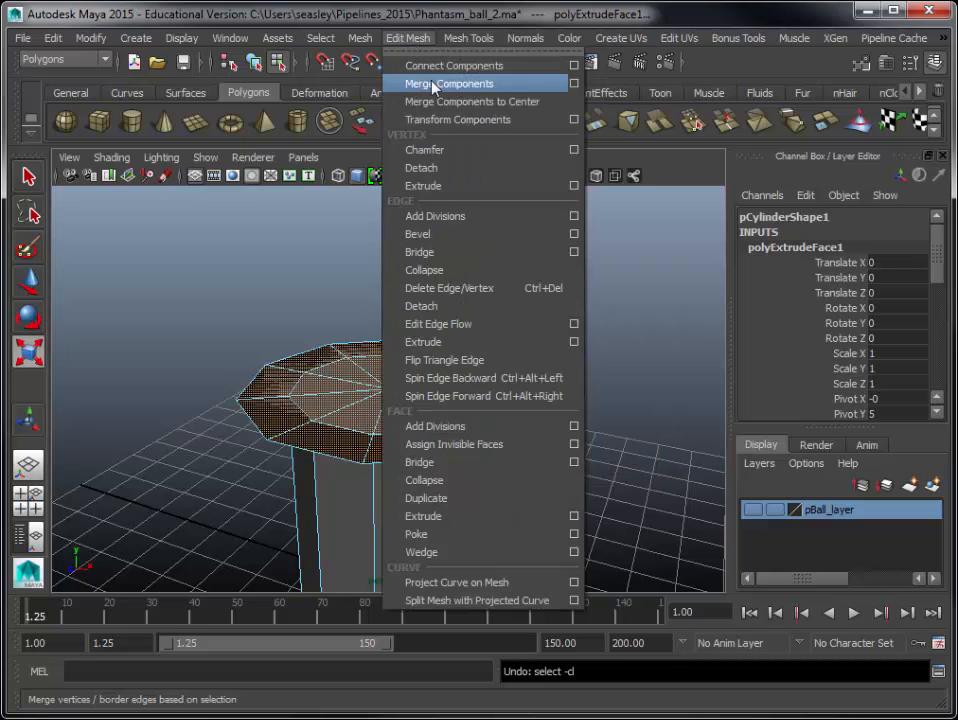
{"action": "left_click", "coordinate": [506, 519]}
{"action": "key", "text": "w"}
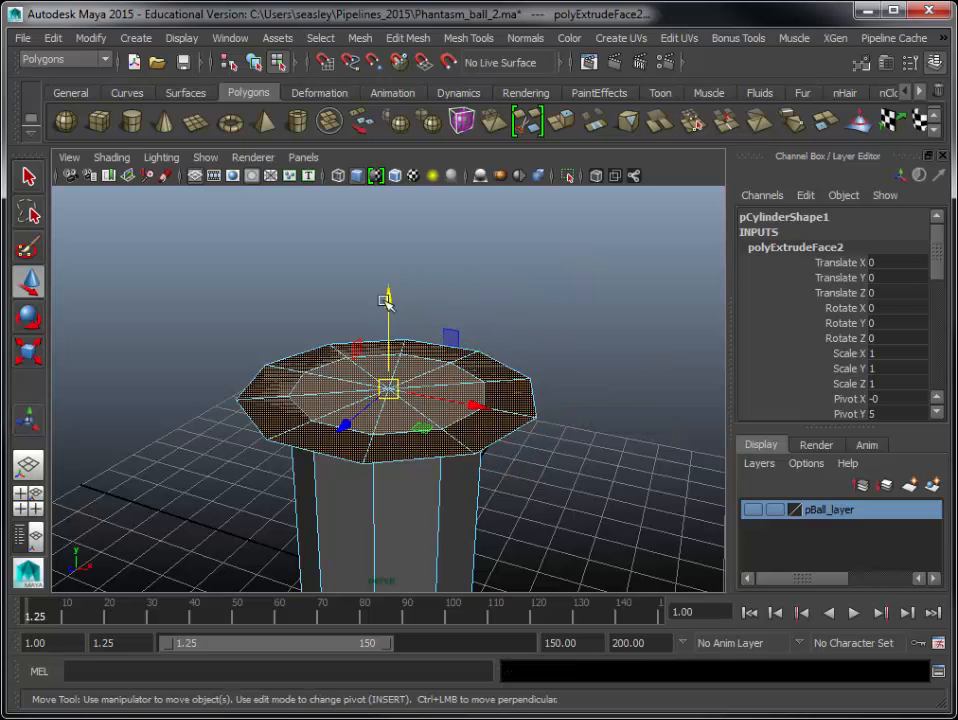
{"action": "left_click_drag", "start_coordinate": [388, 302], "coordinate": [389, 212]}
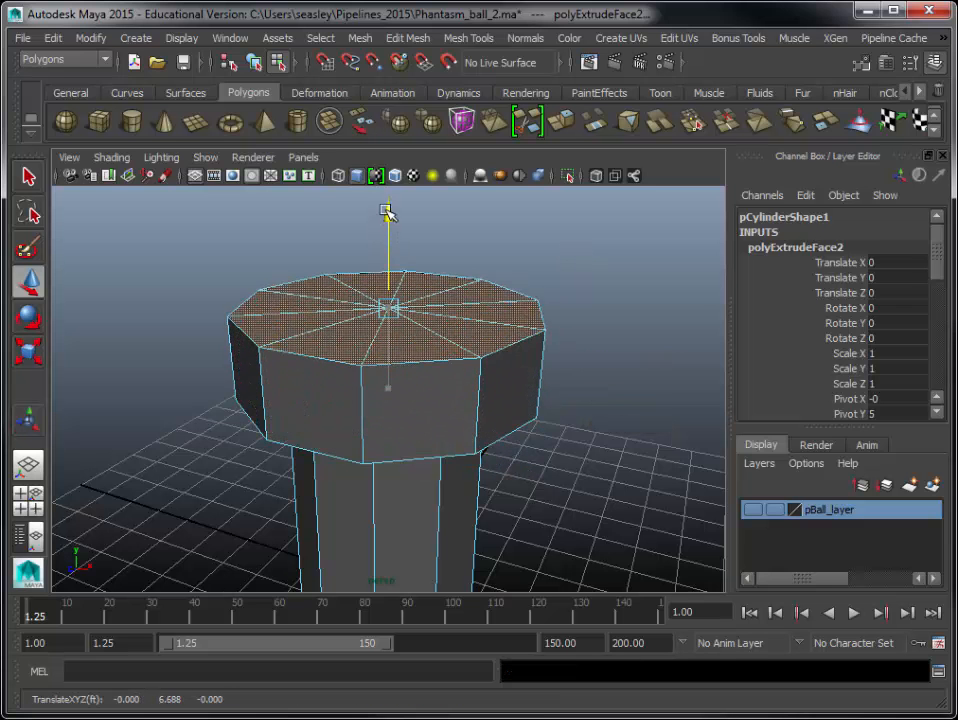
{"action": "scroll", "coordinate": [517, 355], "scroll_direction": "down", "scroll_amount": 6}
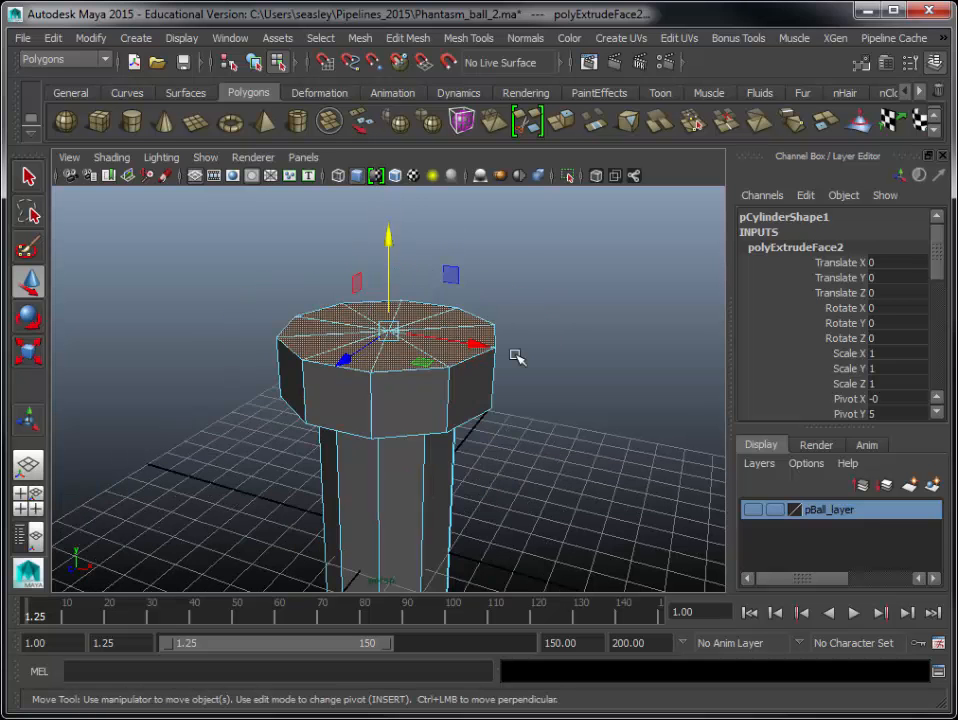
- Extrude the top faces of the head and scale them inward to leave a flat rim around them
{"action": "left_click_drag", "start_coordinate": [567, 447], "coordinate": [587, 438], "text": "alt"}
{"action": "right_click_drag", "start_coordinate": [325, 536], "coordinate": [530, 465], "text": "alt"}
{"action": "left_click_drag", "start_coordinate": [530, 465], "coordinate": [552, 448], "text": "alt"}
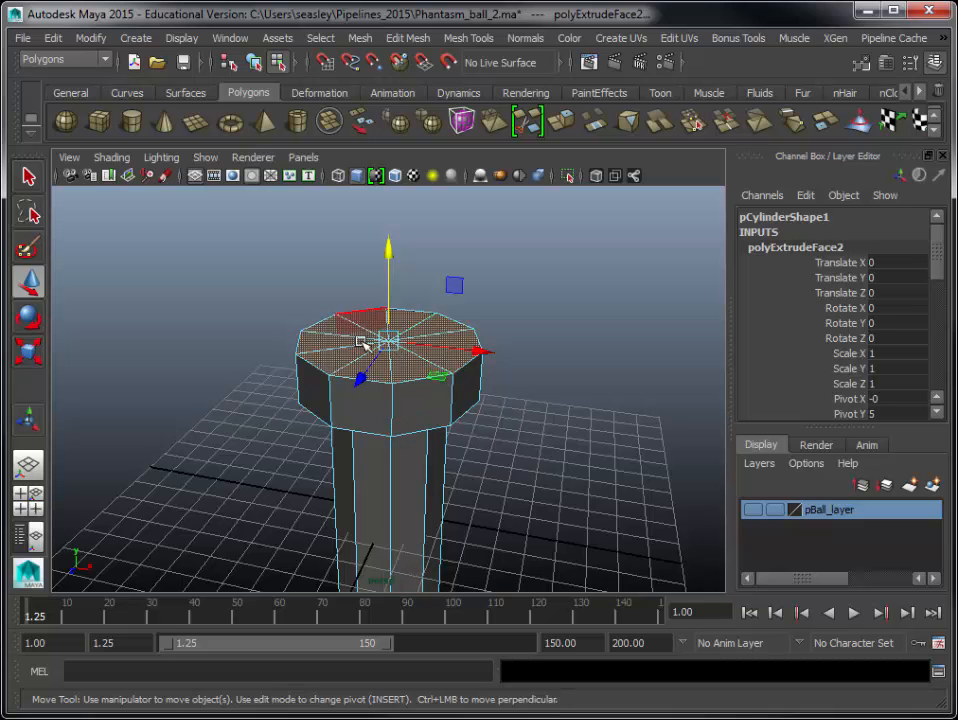
{"action": "left_click", "coordinate": [408, 38]}
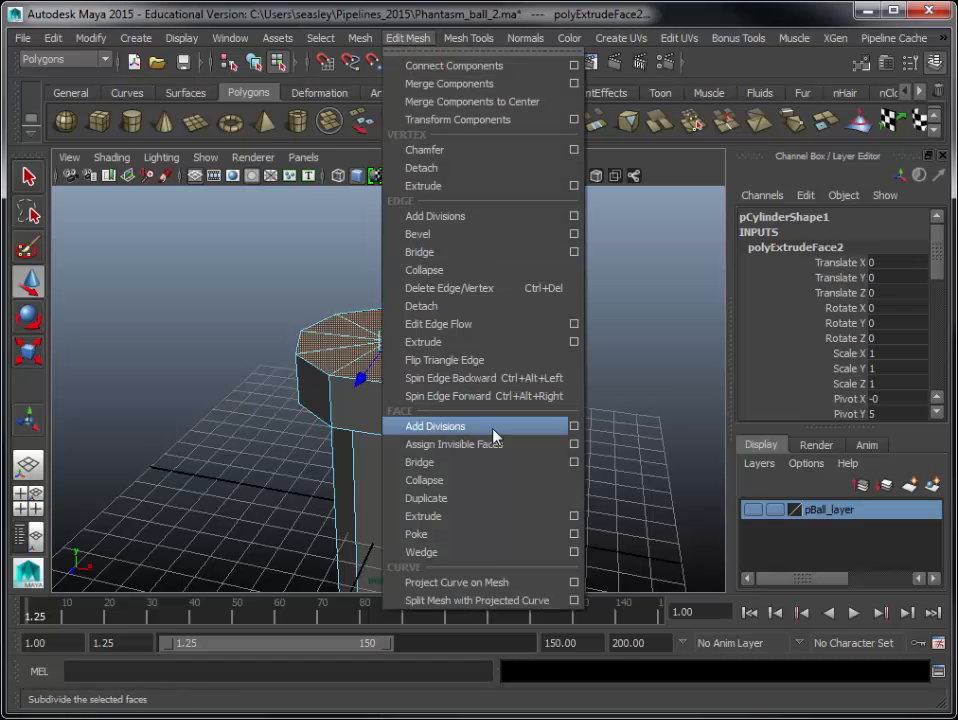
{"action": "left_click", "coordinate": [483, 518]}
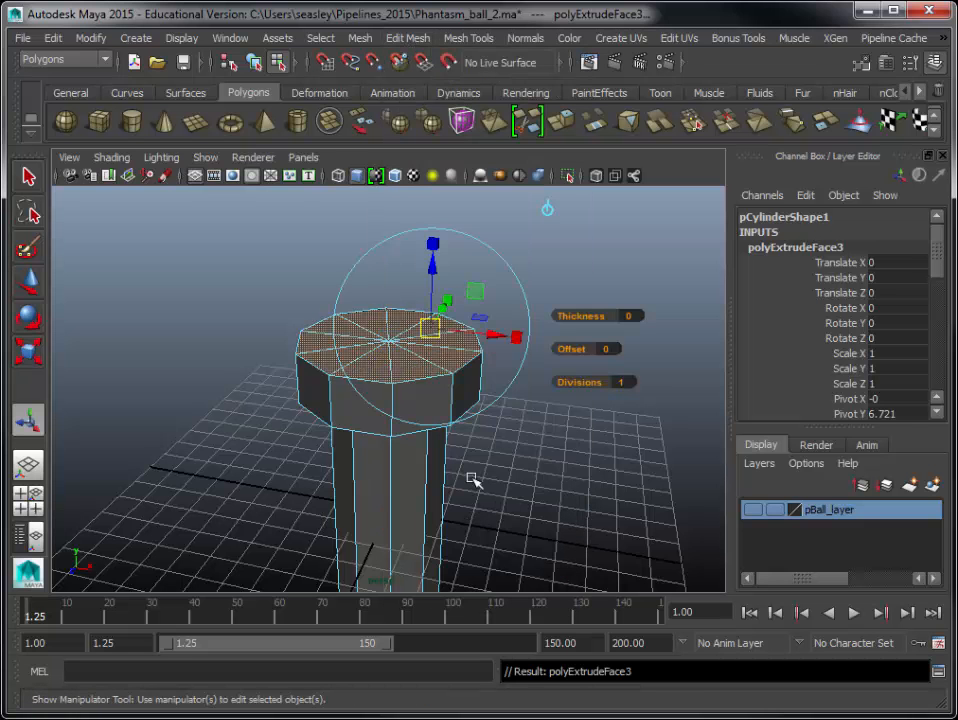
{"action": "key", "text": "e"}
{"action": "key", "text": "r"}
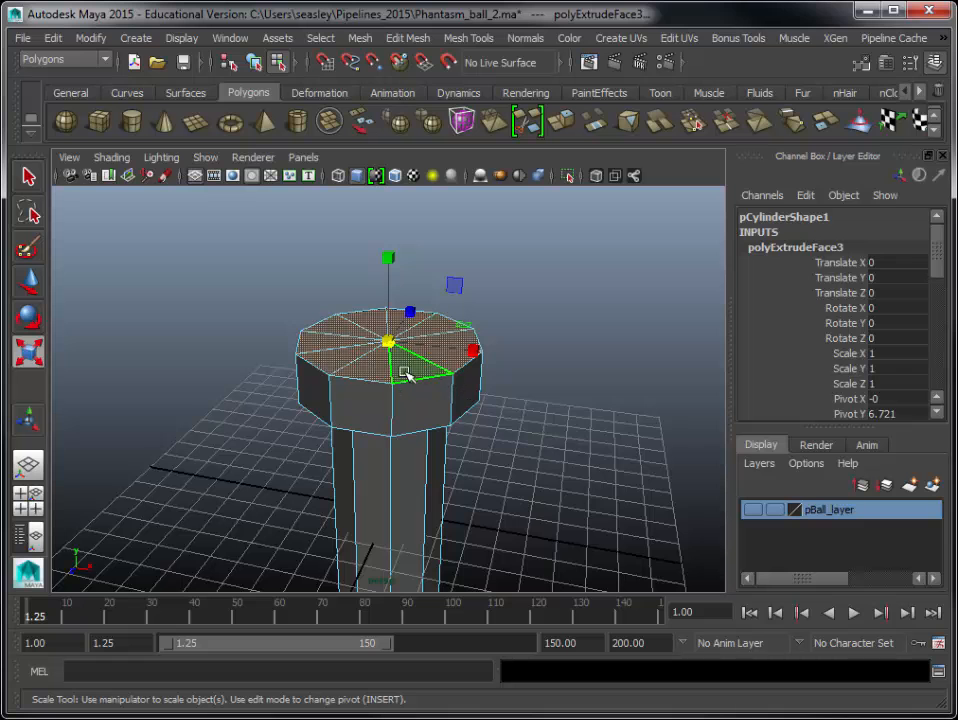
{"action": "left_click_drag", "start_coordinate": [388, 342], "coordinate": [338, 391]}
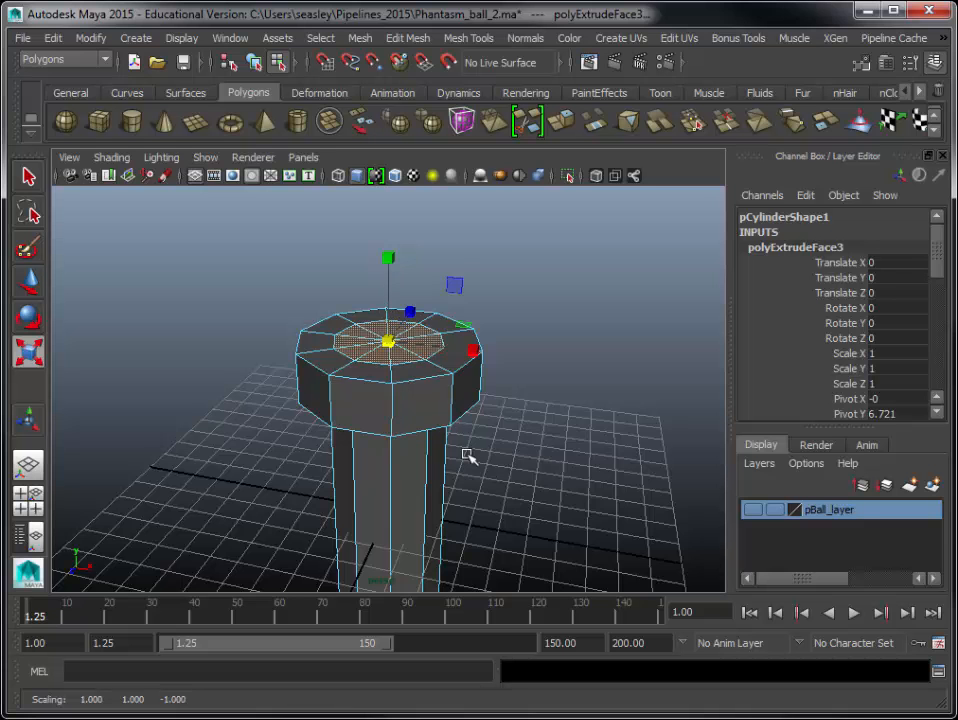
- Extrude the inner top faces and move them down inside the shaft to a height of about -4.1 ft, hollowing it
{"action": "left_click_drag", "start_coordinate": [472, 460], "coordinate": [515, 316], "text": "alt"}
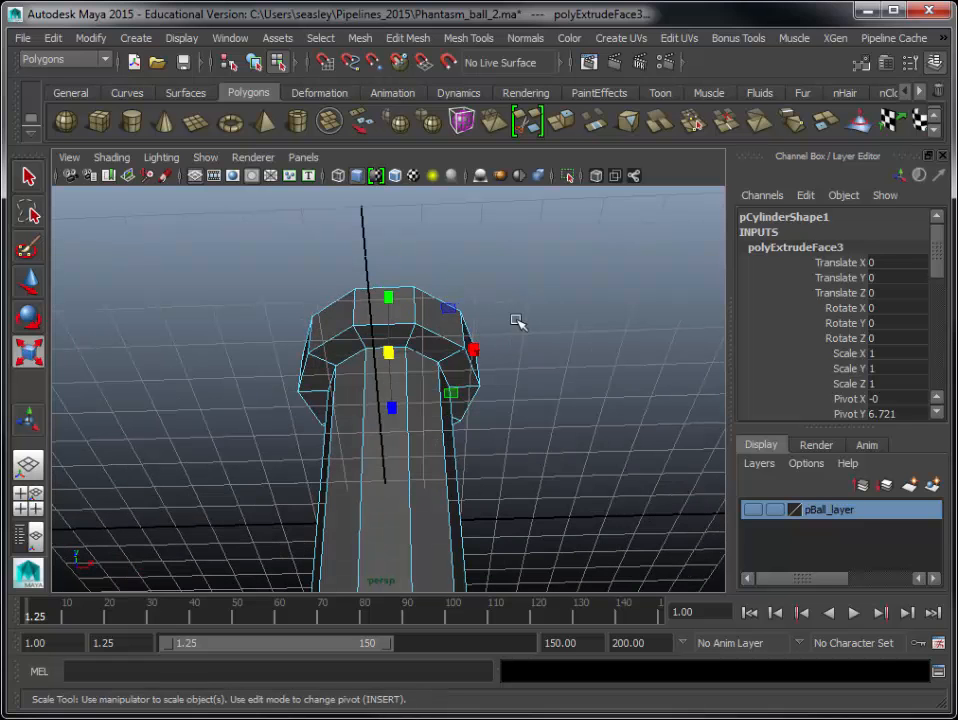
{"action": "left_click_drag", "start_coordinate": [450, 410], "coordinate": [607, 520], "text": "alt"}
{"action": "left_click", "coordinate": [410, 39]}
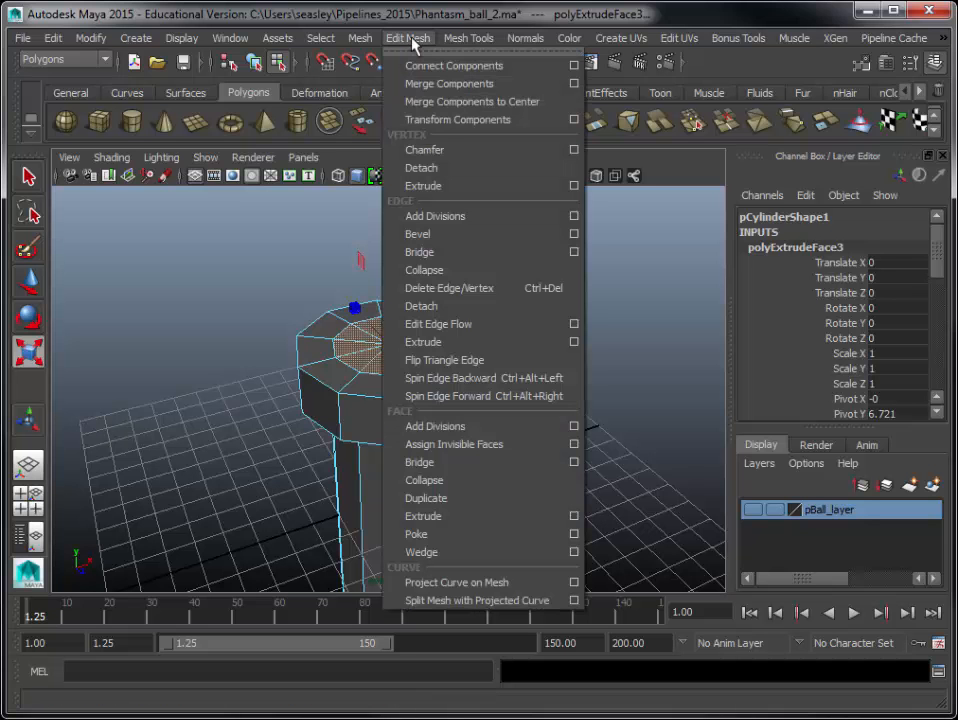
{"action": "left_click", "coordinate": [497, 516]}
{"action": "key", "text": "w"}
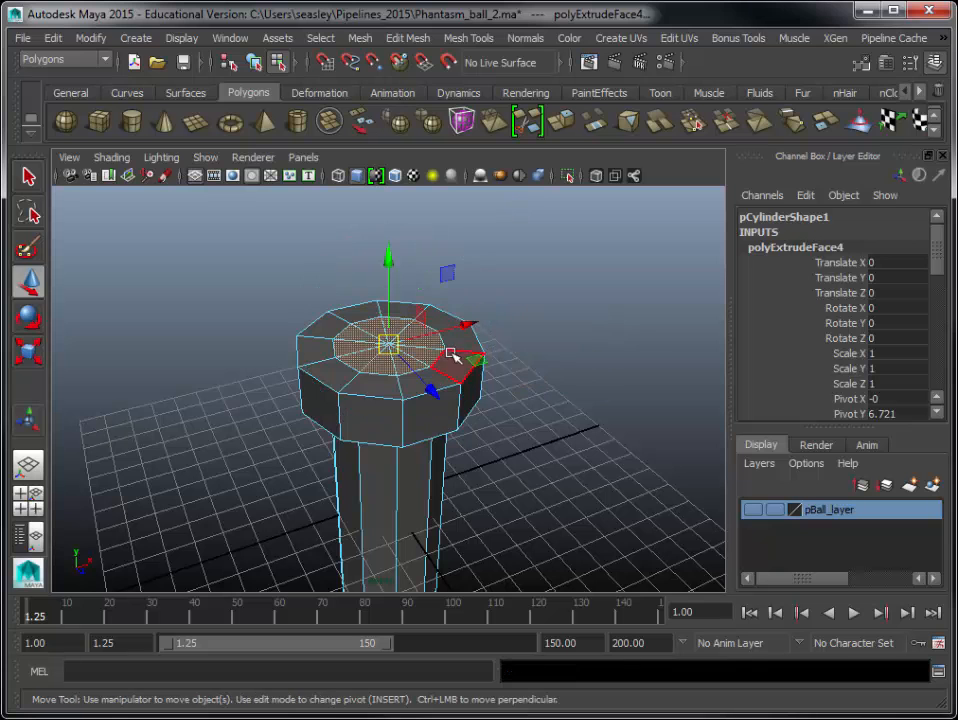
{"action": "left_click_drag", "start_coordinate": [389, 260], "coordinate": [455, 526]}
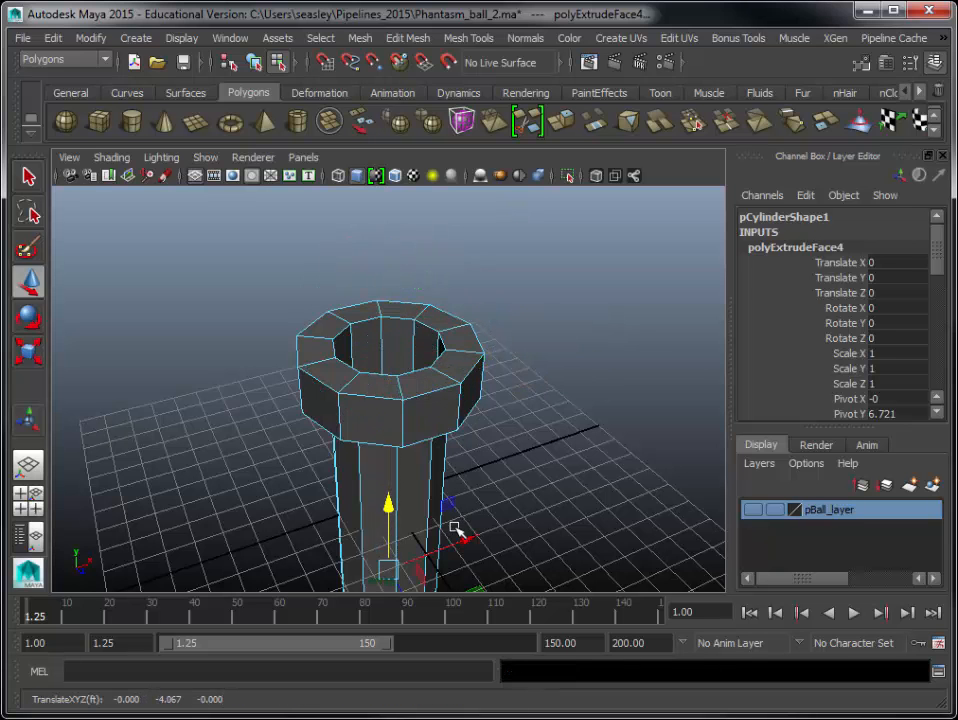
- Examine the cavity floor and the underside of the hollowed cylinder in wireframe and shaded display, with the selection cleared
{"action": "left_click_drag", "start_coordinate": [494, 426], "coordinate": [448, 365], "text": "alt"}
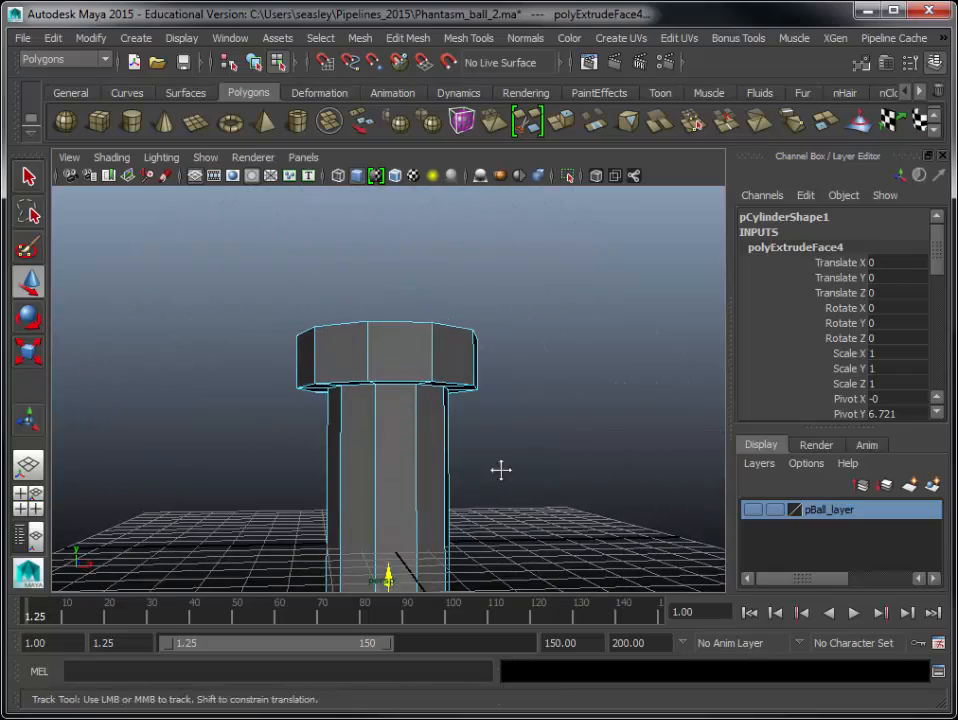
{"action": "middle_click_drag", "start_coordinate": [500, 468], "coordinate": [477, 299], "text": "alt"}
{"action": "left_click_drag", "start_coordinate": [477, 299], "coordinate": [450, 358], "text": "alt"}
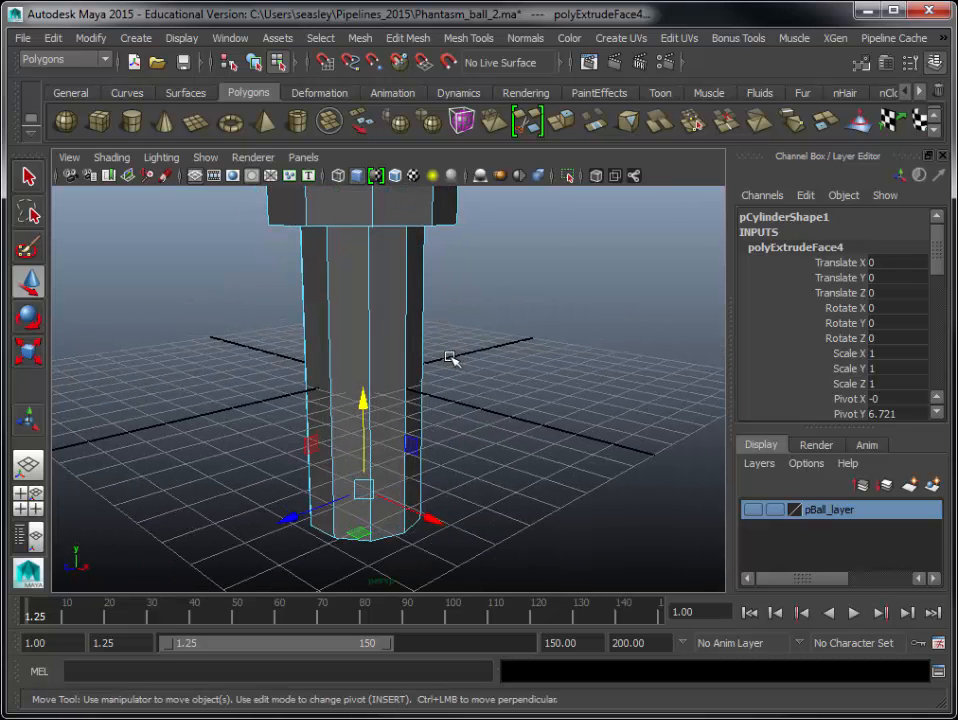
{"action": "key", "text": "4"}
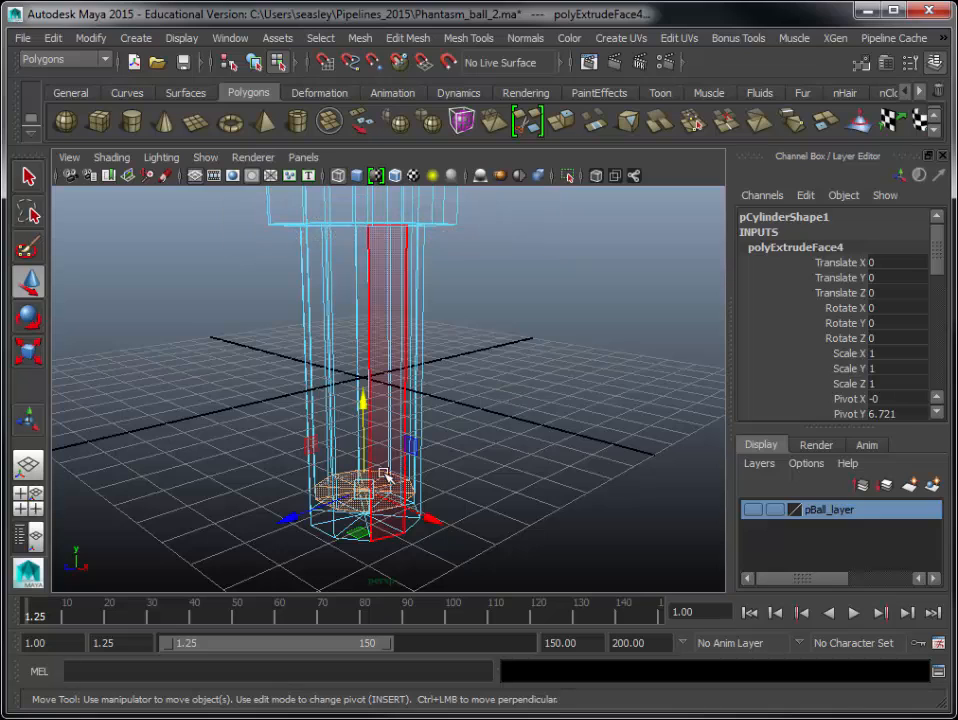
{"action": "left_click_drag", "start_coordinate": [400, 558], "coordinate": [523, 450], "text": "alt"}
{"action": "left_click", "coordinate": [458, 446]}
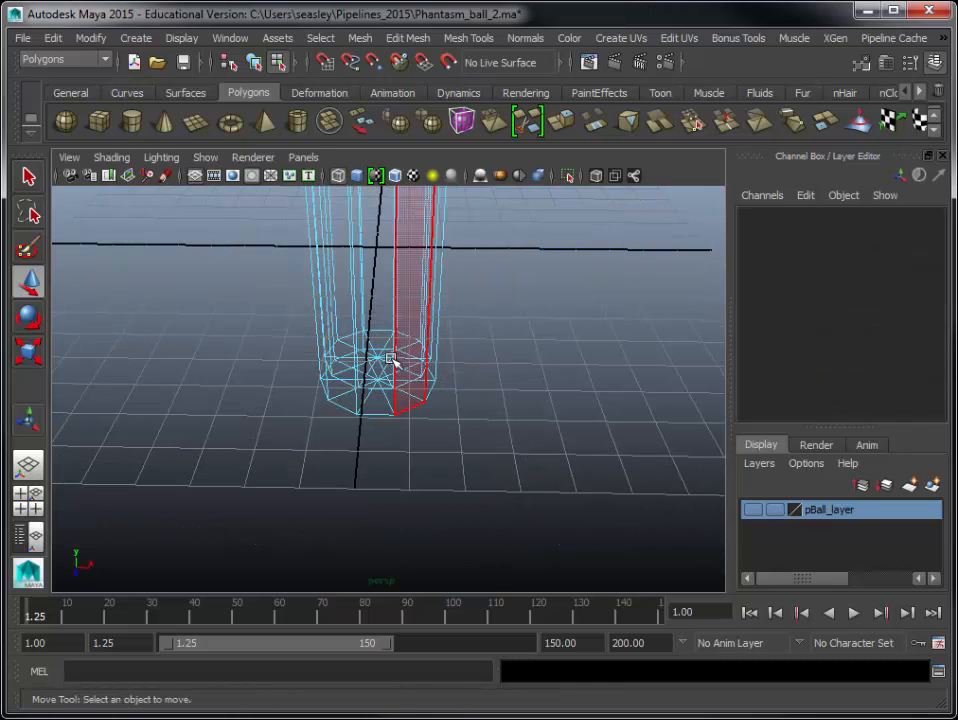
{"action": "left_click_drag", "start_coordinate": [455, 440], "coordinate": [511, 316], "text": "alt"}
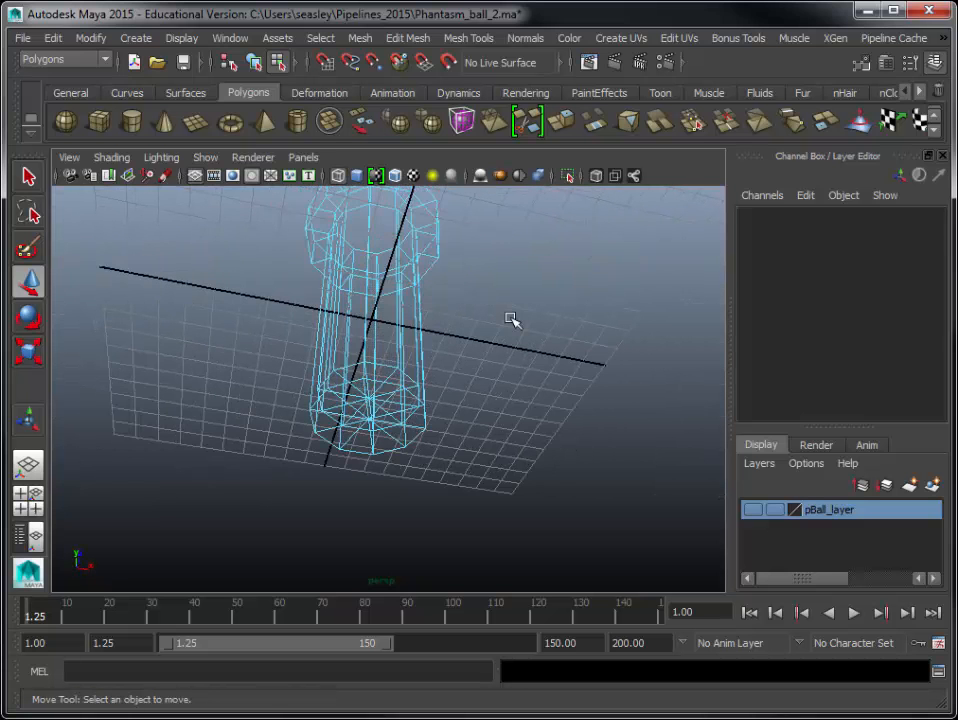
{"action": "key", "text": "5"}
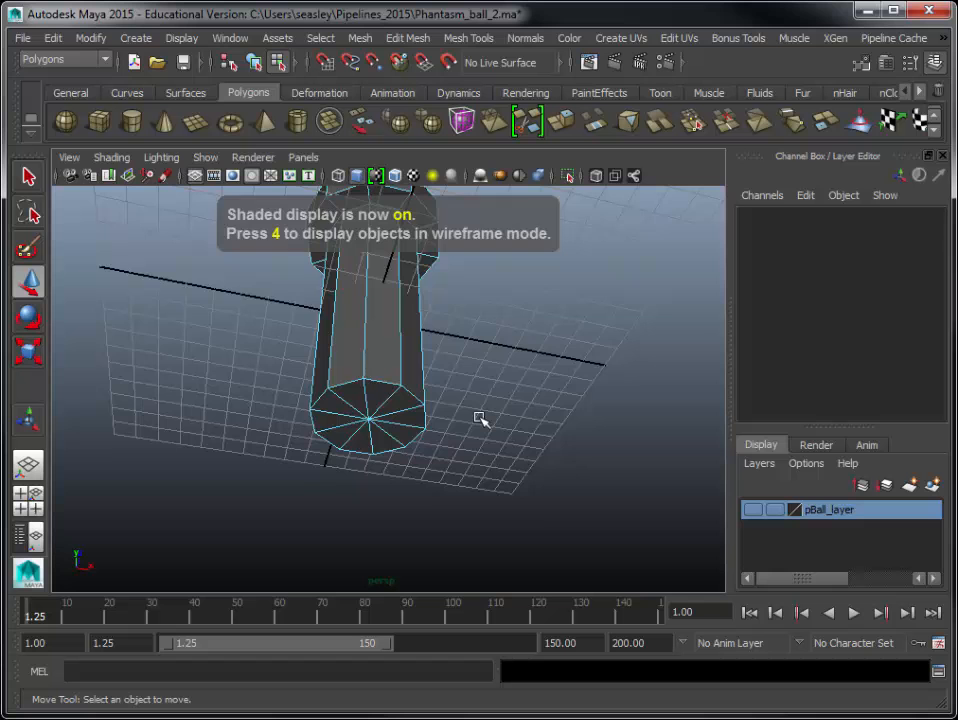
{"action": "scroll", "coordinate": [480, 418], "scroll_direction": "up", "scroll_amount": 2}
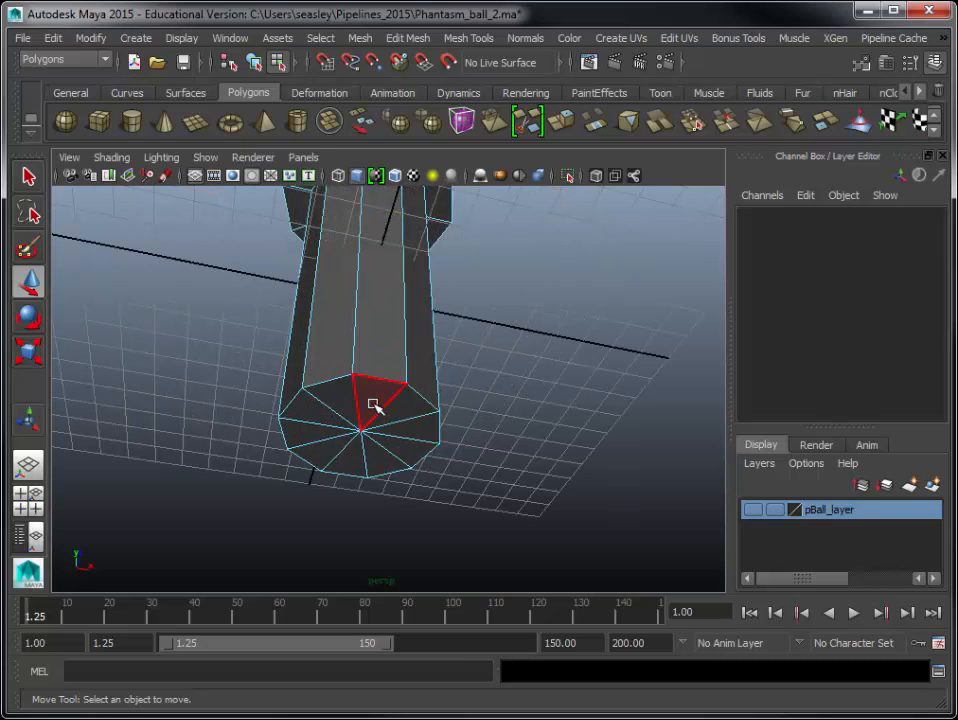
- In wireframe display, region-select the shaft's lower end and remove the side faces so only the cavity floor and bottom cap stay selected
{"action": "left_click_drag", "start_coordinate": [350, 381], "coordinate": [393, 425], "text": "alt"}
{"action": "key", "text": "4"}
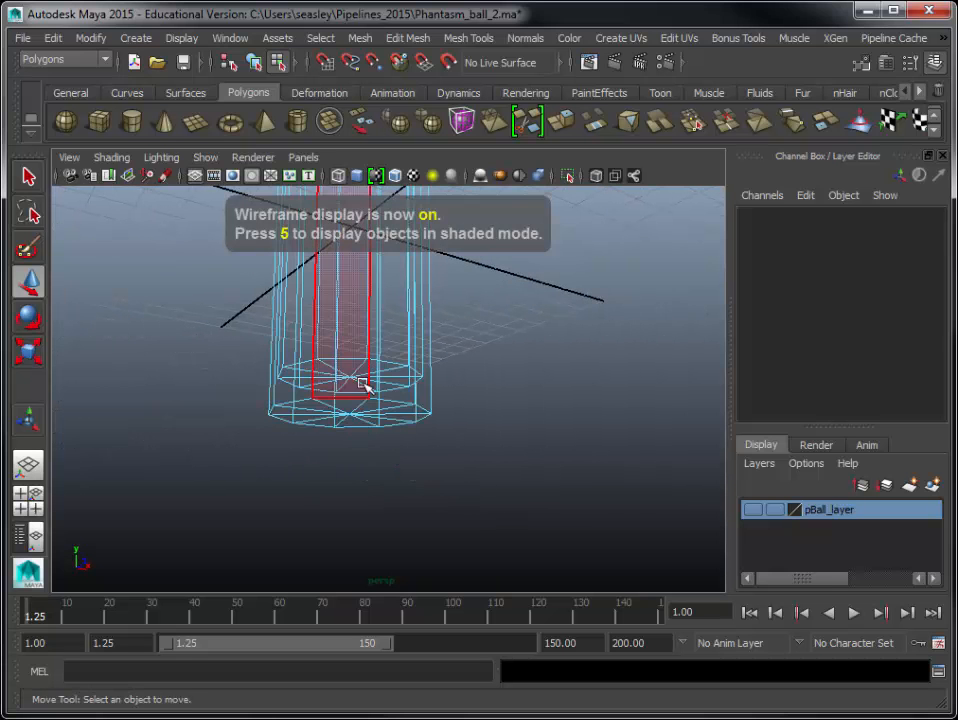
{"action": "left_click_drag", "start_coordinate": [508, 419], "coordinate": [499, 471], "text": "alt"}
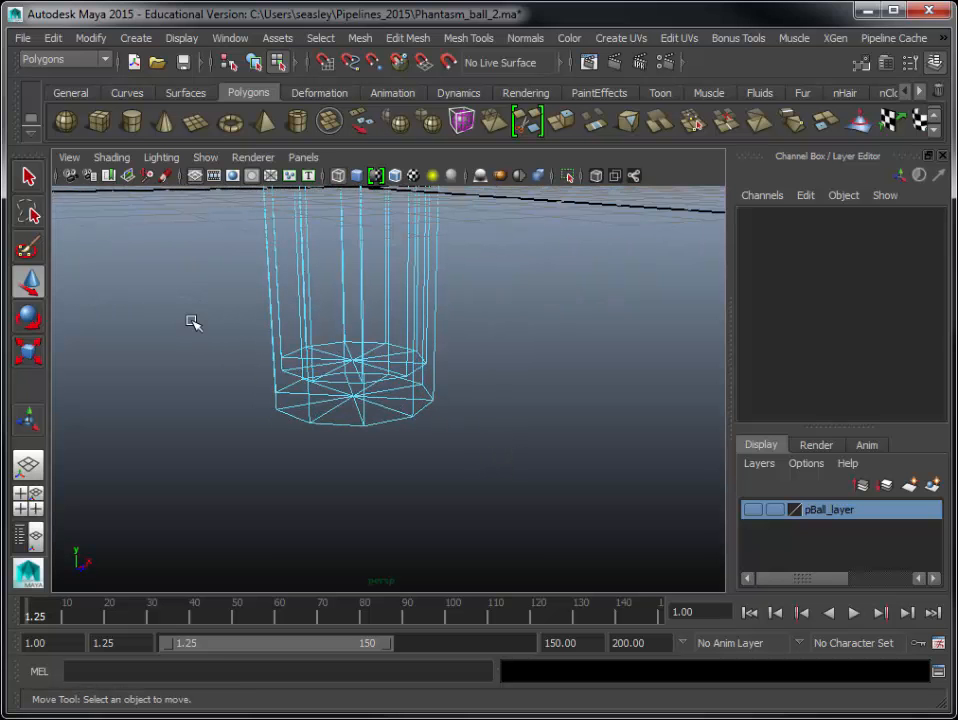
{"action": "left_click_drag", "start_coordinate": [193, 304], "coordinate": [548, 480]}
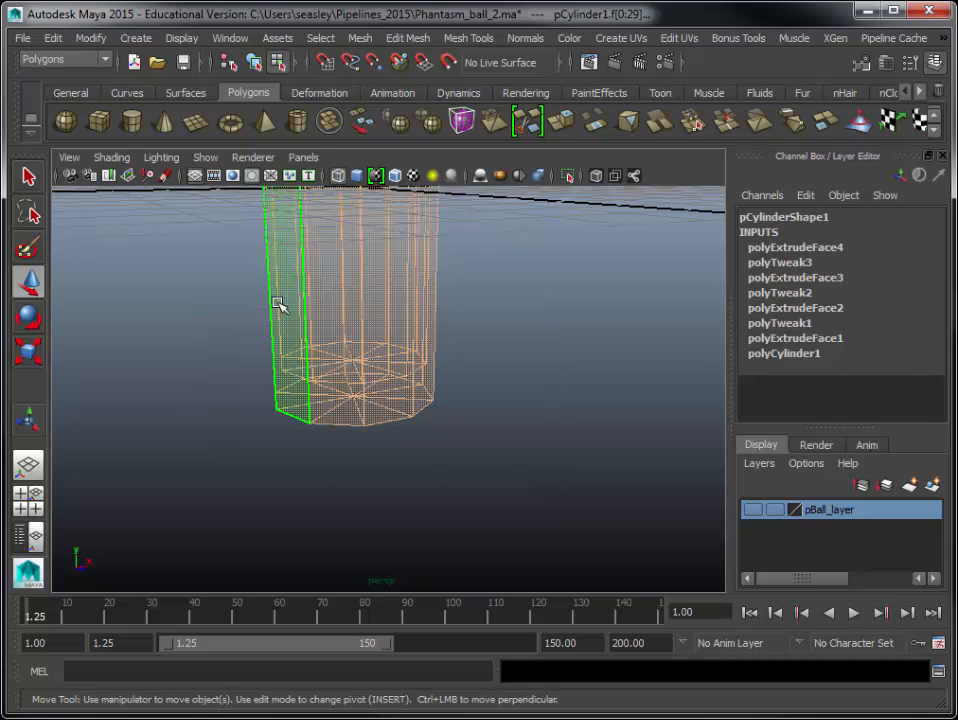
{"action": "left_click_drag", "start_coordinate": [229, 265], "coordinate": [497, 306], "text": "ctrl"}
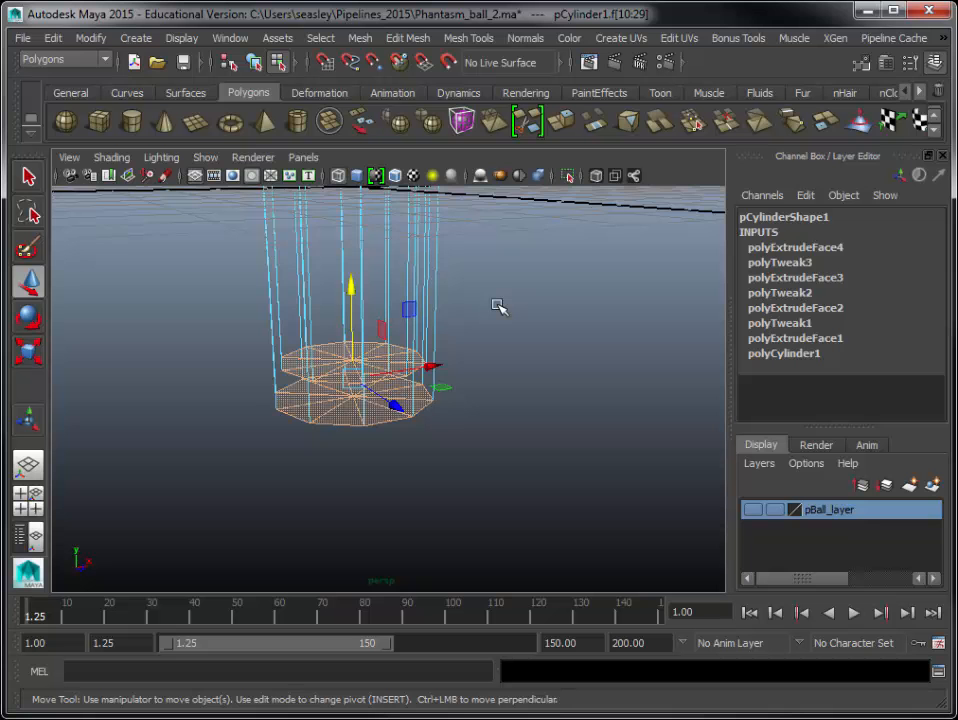
{"action": "left_click_drag", "start_coordinate": [535, 434], "coordinate": [513, 356], "text": "alt"}
{"action": "right_click_drag", "start_coordinate": [513, 356], "coordinate": [561, 461], "text": "alt"}
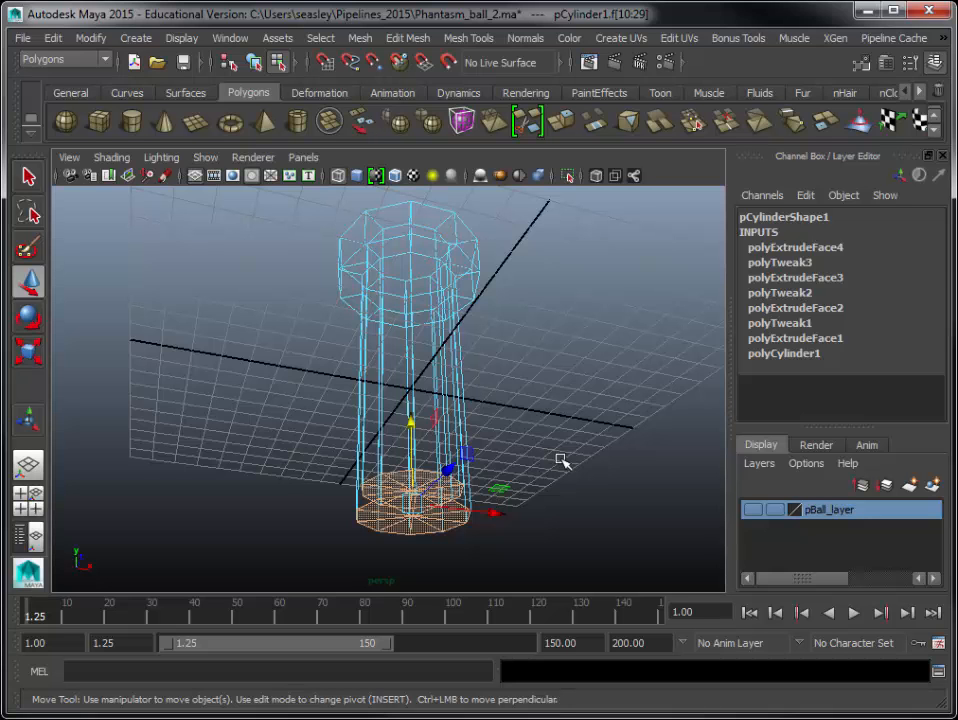
- Delete the selected cavity floor and bottom cap faces, and check the shaft's open lower end in shaded display
{"action": "left_click", "coordinate": [561, 461]}
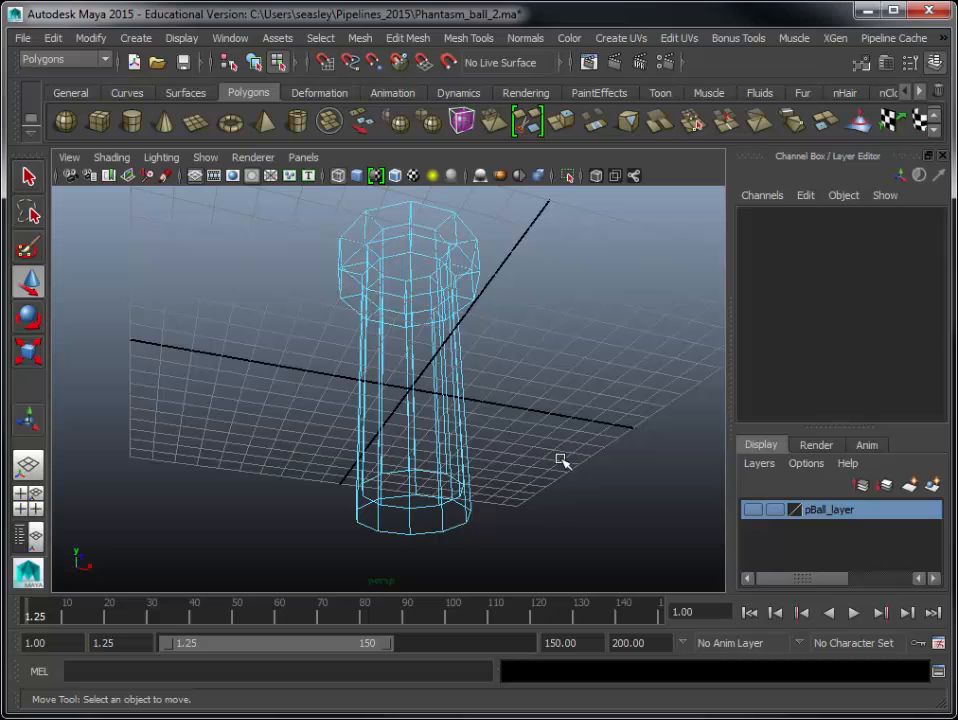
{"action": "key", "text": "5"}
{"action": "left_click_drag", "start_coordinate": [537, 370], "coordinate": [473, 468], "text": "alt"}
{"action": "middle_click_drag", "start_coordinate": [473, 468], "coordinate": [474, 343], "text": "alt"}
{"action": "left_click_drag", "start_coordinate": [474, 343], "coordinate": [472, 376], "text": "alt"}
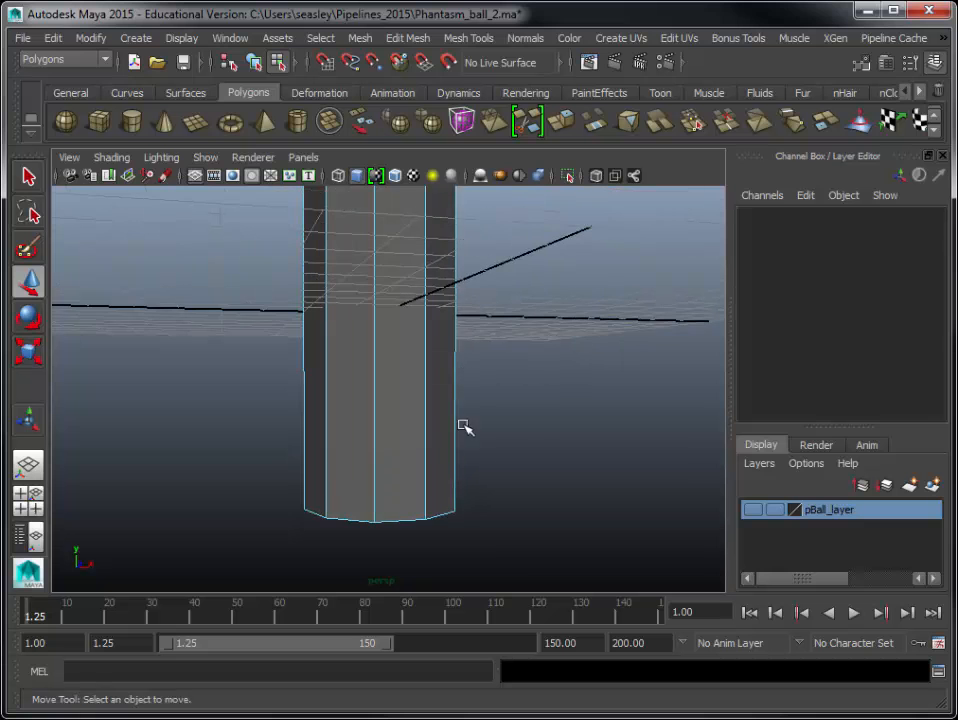
{"action": "mouse_move", "coordinate": [434, 479]}
{"action": "left_mouse_down", "text": "alt"}
{"action": "mouse_move", "coordinate": [447, 494]}
{"action": "mouse_move", "coordinate": [421, 480]}
{"action": "left_mouse_up", "text": "alt"}
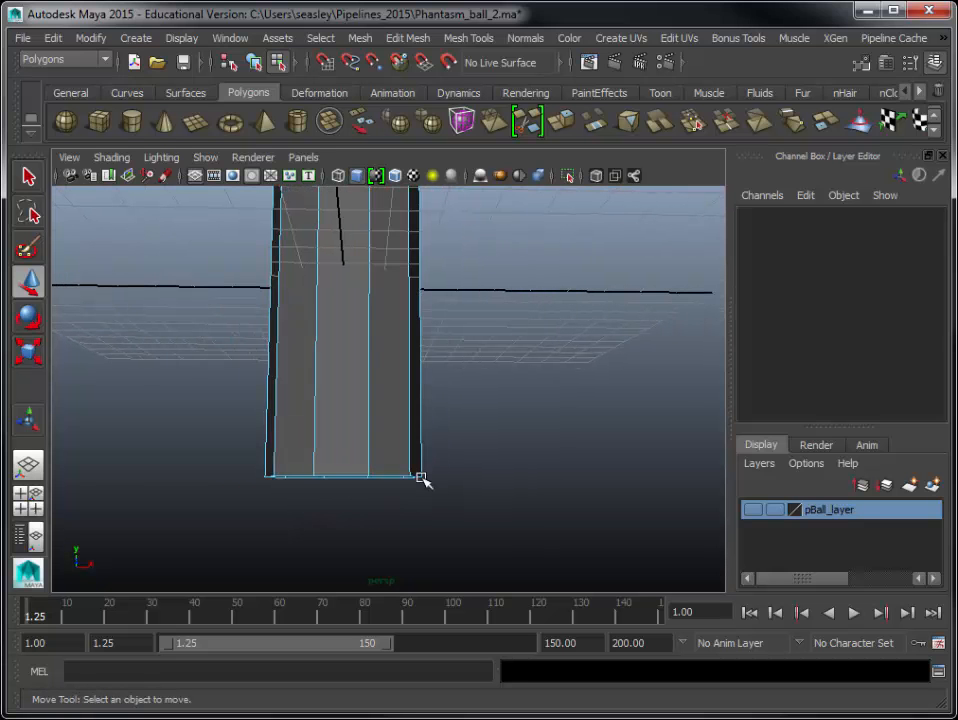
- In wireframe display, switch to vertex selection and region-select the inner and outer vertex rings at the shaft's lower end
{"action": "key", "text": "4"}
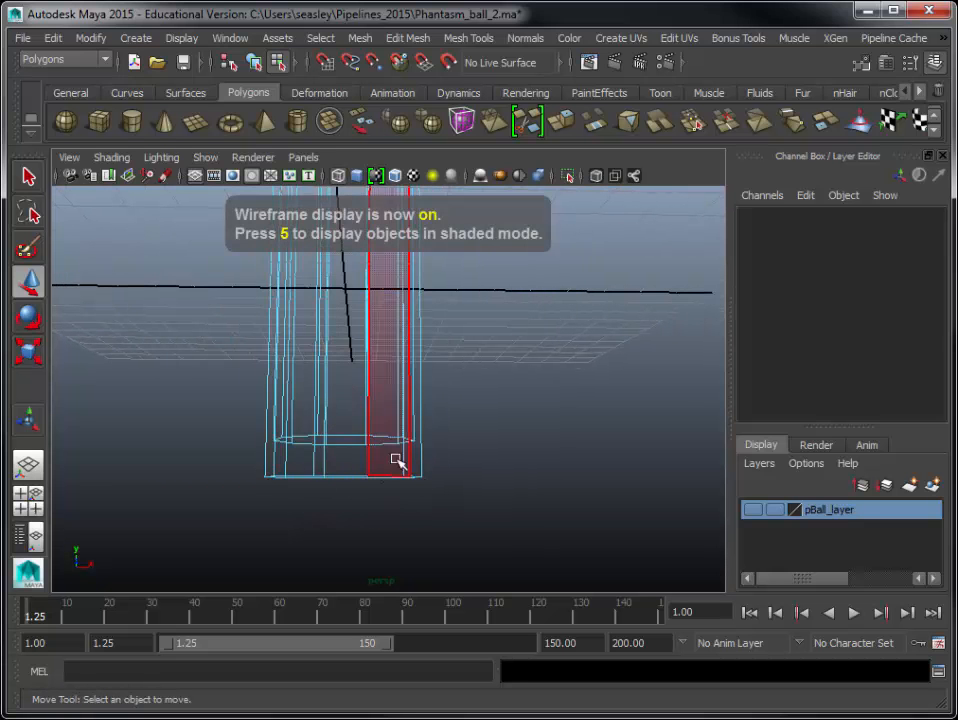
{"action": "left_click_drag", "start_coordinate": [481, 436], "coordinate": [385, 514], "text": "alt"}
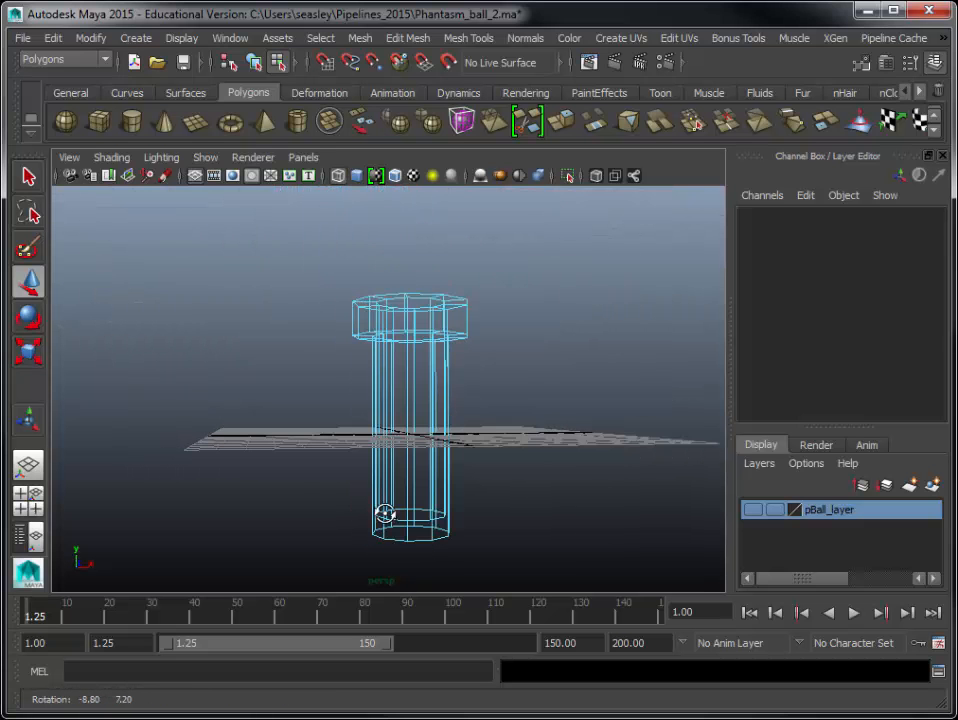
{"action": "middle_click_drag", "start_coordinate": [428, 515], "coordinate": [385, 472], "text": "alt"}
{"action": "left_click_drag", "start_coordinate": [385, 472], "coordinate": [385, 481], "text": "alt"}
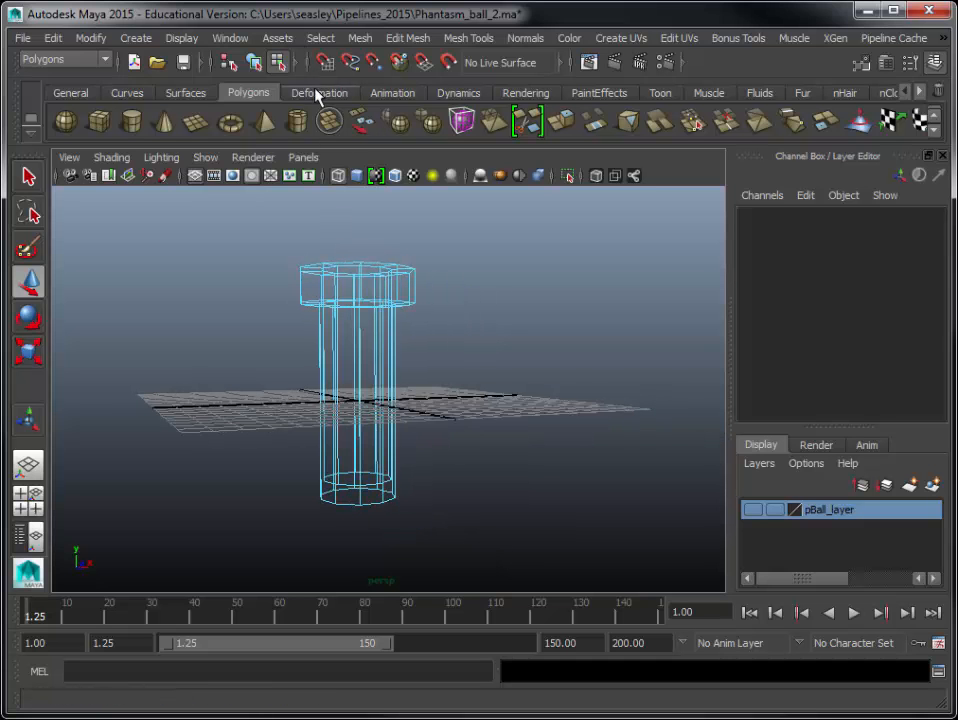
{"action": "left_click", "coordinate": [322, 38]}
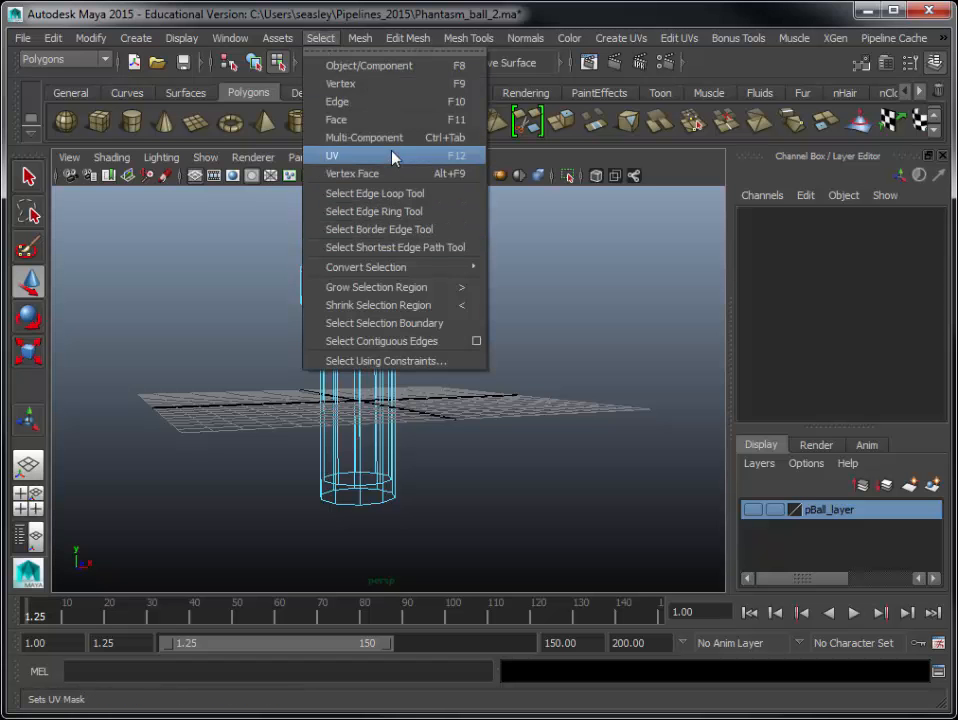
{"action": "left_click", "coordinate": [370, 84]}
{"action": "left_click_drag", "start_coordinate": [277, 461], "coordinate": [458, 527]}
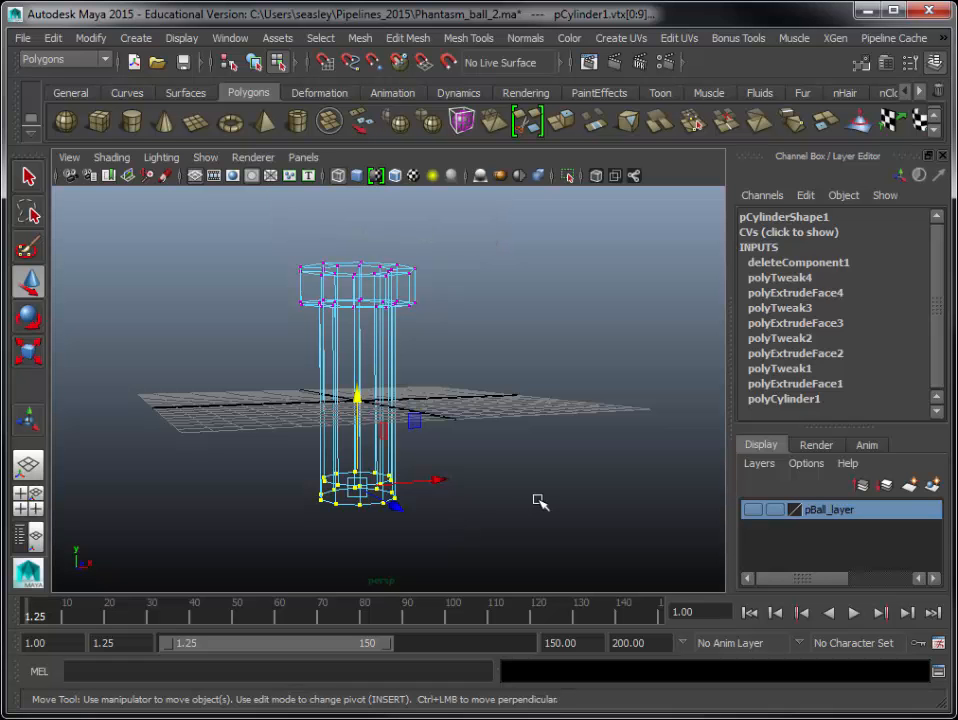
- In the side view, move the selected lower-end vertices up to a height of about -0.6 ft to shorten the shaft
{"action": "key", "text": "space"}
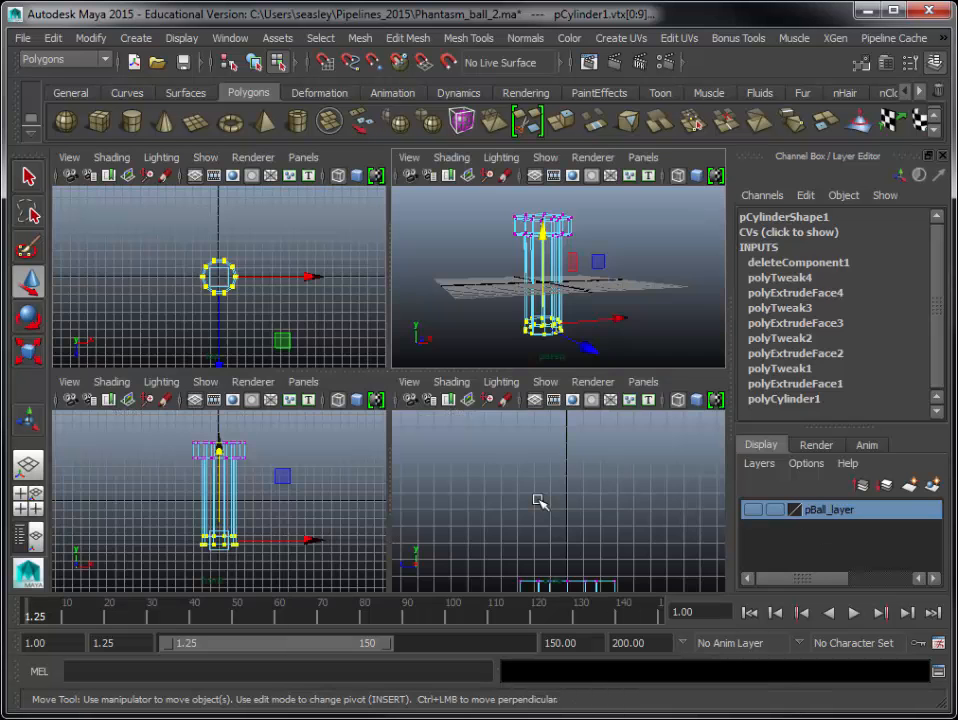
{"action": "key", "text": "space"}
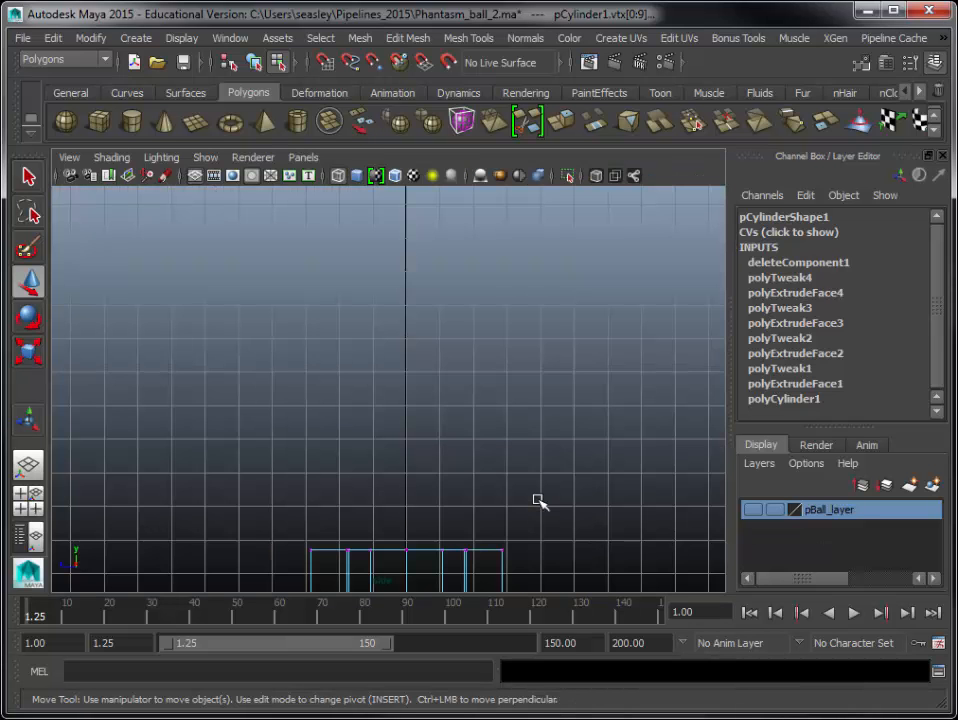
{"action": "key", "text": "f"}
{"action": "scroll", "coordinate": [540, 500], "scroll_direction": "down", "scroll_amount": 5}
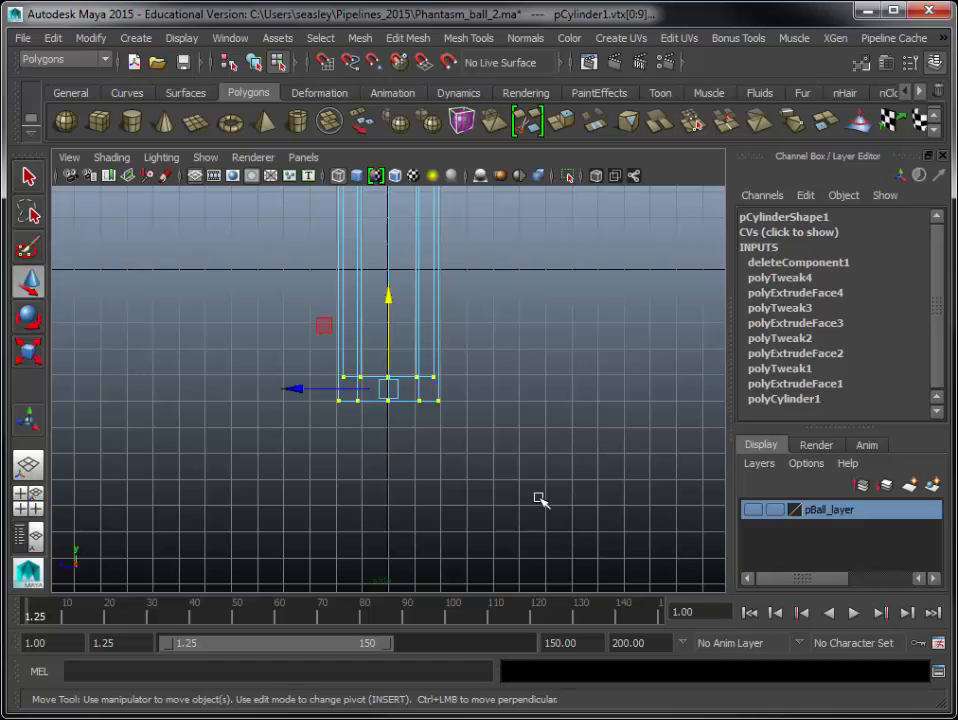
{"action": "key", "text": "a"}
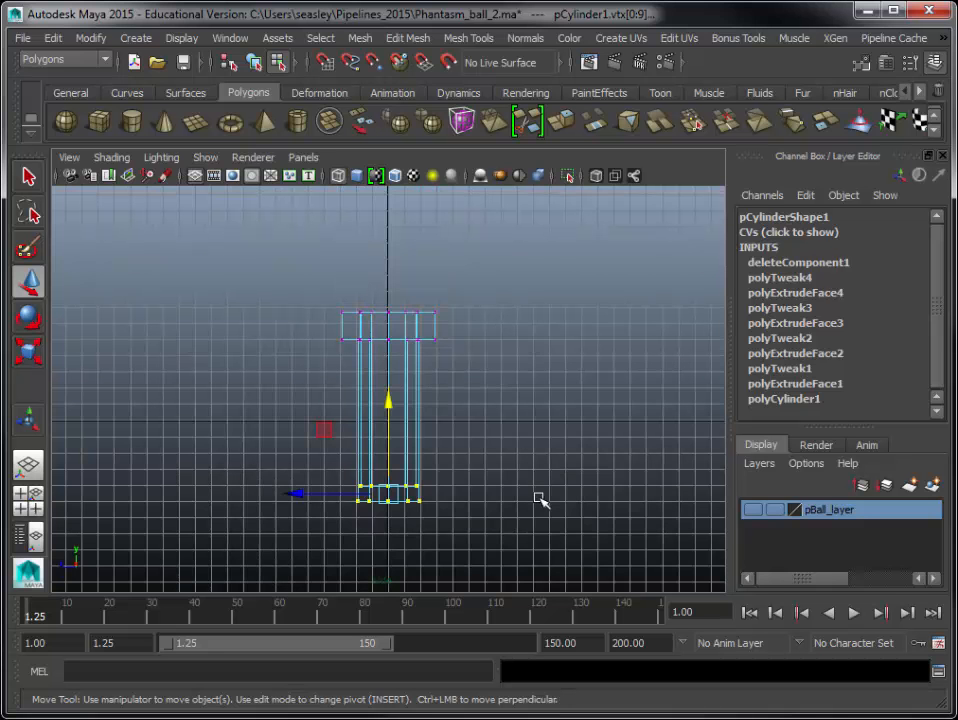
{"action": "scroll", "coordinate": [540, 500], "scroll_direction": "up", "scroll_amount": 4}
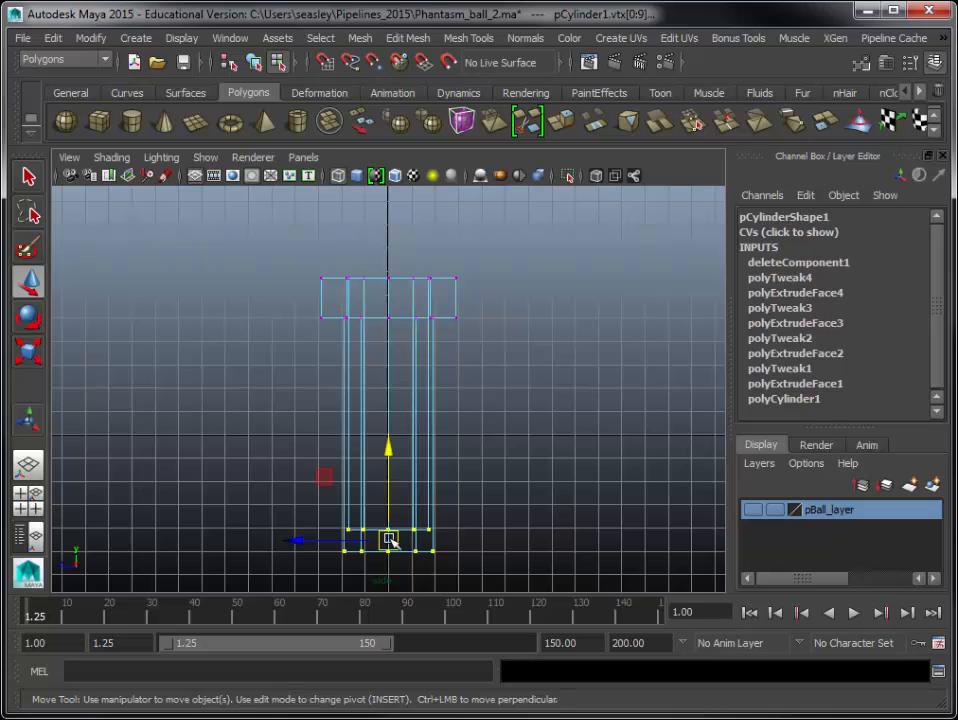
{"action": "key", "text": "space"}
{"action": "key", "text": "space"}
{"action": "left_click_drag", "start_coordinate": [252, 325], "coordinate": [325, 498], "text": "alt"}
{"action": "right_click_drag", "start_coordinate": [325, 498], "coordinate": [481, 410], "text": "alt"}
{"action": "middle_click_drag", "start_coordinate": [481, 410], "coordinate": [478, 368], "text": "alt"}
{"action": "left_click_drag", "start_coordinate": [521, 427], "coordinate": [486, 427], "text": "alt"}
{"action": "key", "text": "space"}
{"action": "key", "text": "space"}
{"action": "left_click_drag", "start_coordinate": [388, 448], "coordinate": [385, 367]}
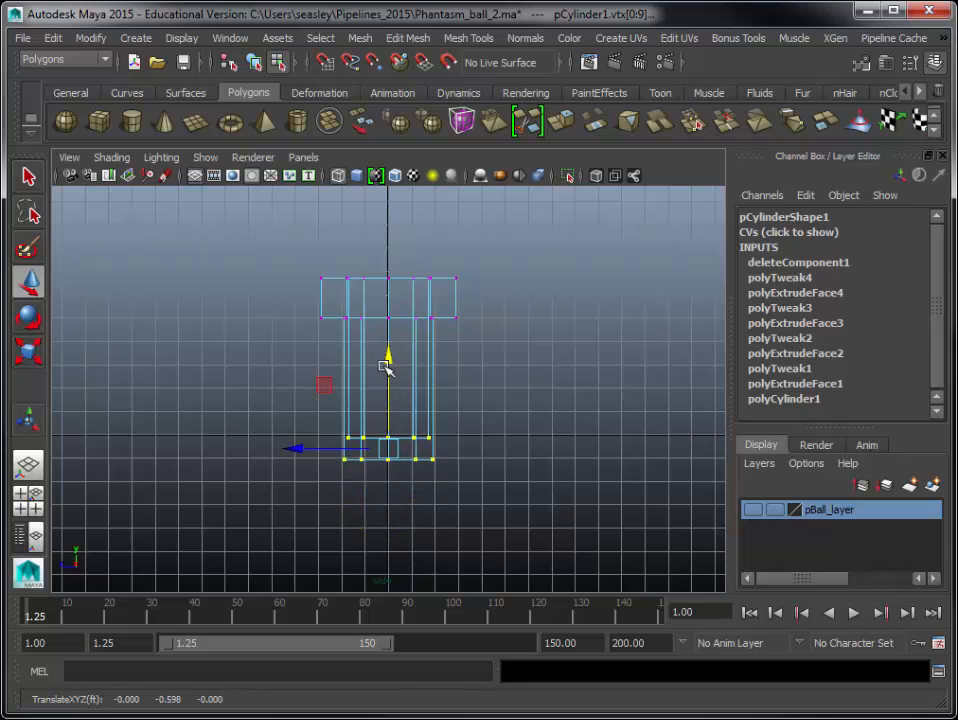
- Scale the selected lower-end vertices flat along Y so the inner and outer rings lie level, and clear the selection
{"action": "key", "text": "f"}
{"action": "scroll", "coordinate": [432, 412], "scroll_direction": "down", "scroll_amount": 5}
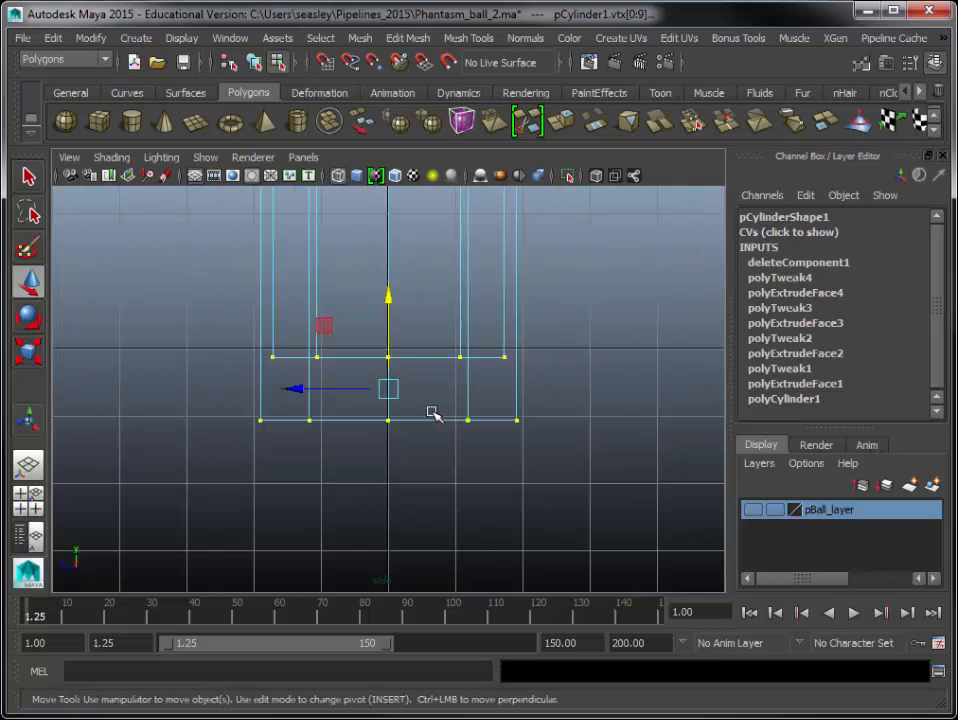
{"action": "scroll", "coordinate": [432, 412], "scroll_direction": "up", "scroll_amount": 2}
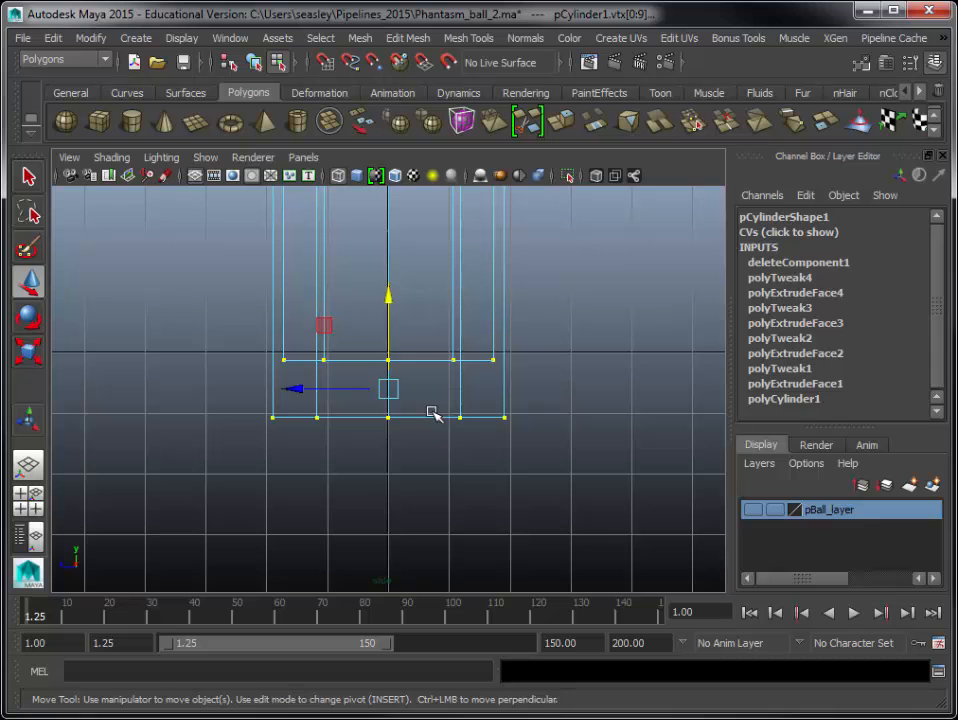
{"action": "key", "text": "r"}
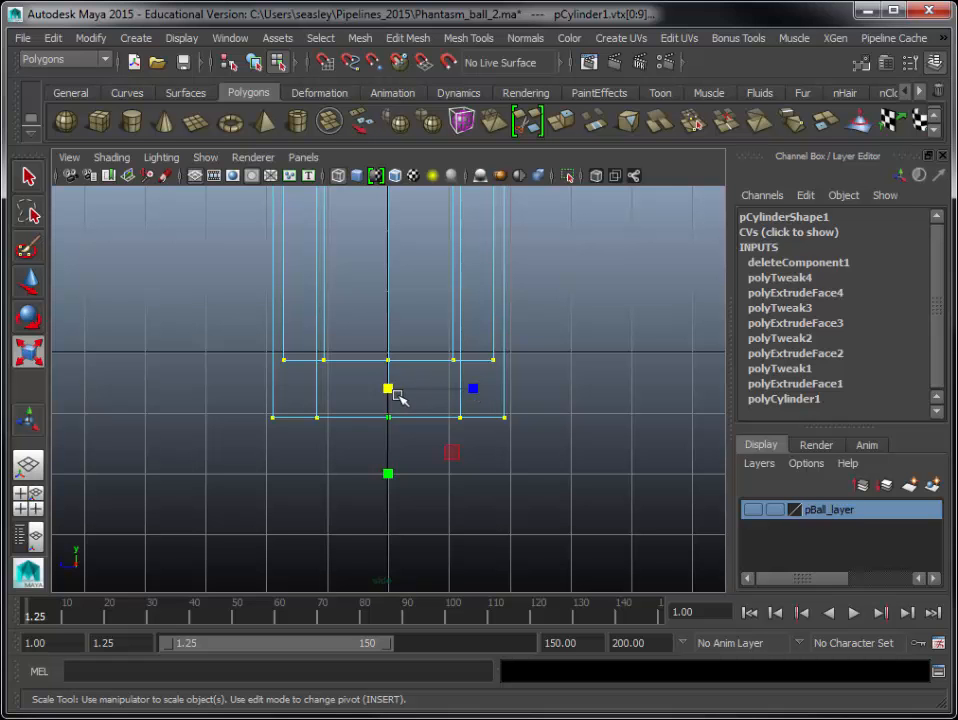
{"action": "left_click_drag", "start_coordinate": [390, 477], "coordinate": [386, 389]}
{"action": "left_click_drag", "start_coordinate": [390, 474], "coordinate": [395, 398]}
{"action": "left_click", "coordinate": [543, 443]}
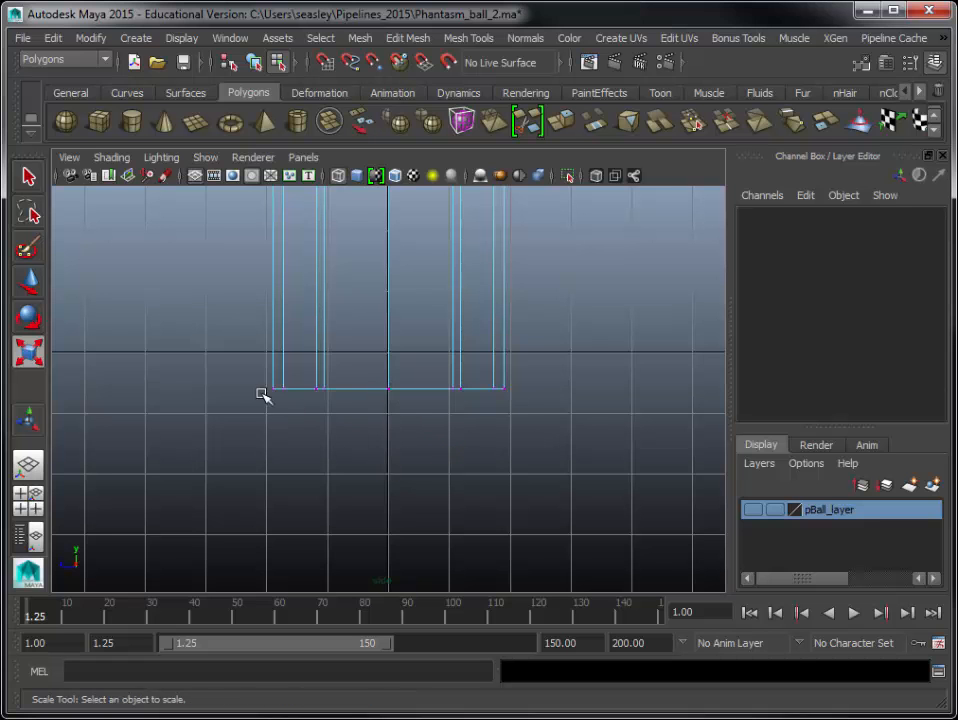
- Reselect the flattened bottom vertices and move them up with grid snapping to the ground line at height 0
{"action": "left_click_drag", "start_coordinate": [192, 379], "coordinate": [567, 440]}
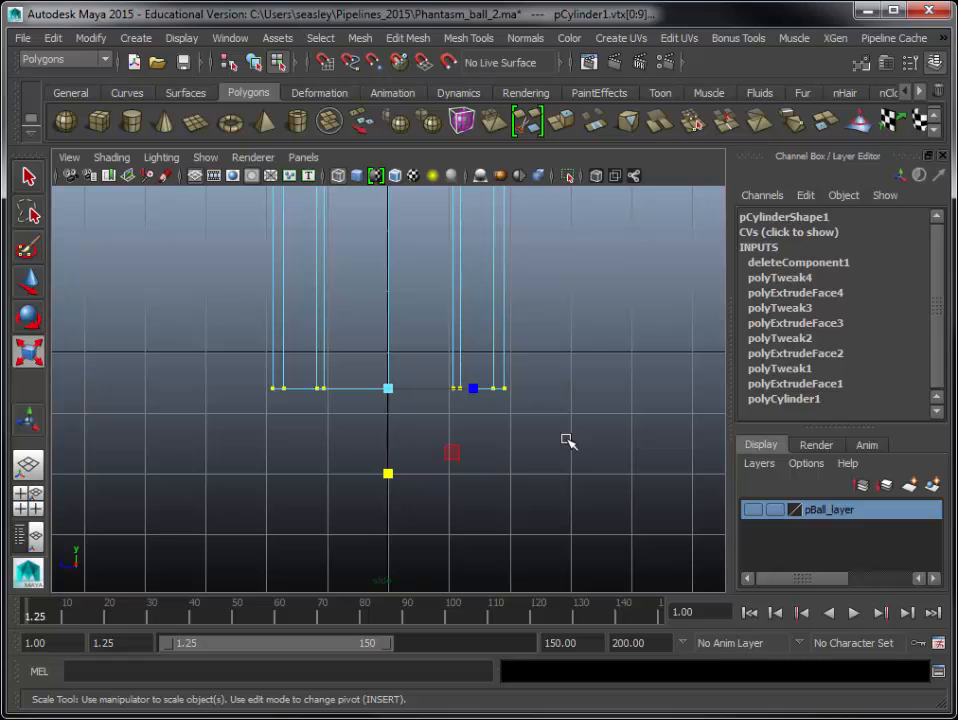
{"action": "key", "text": "w"}
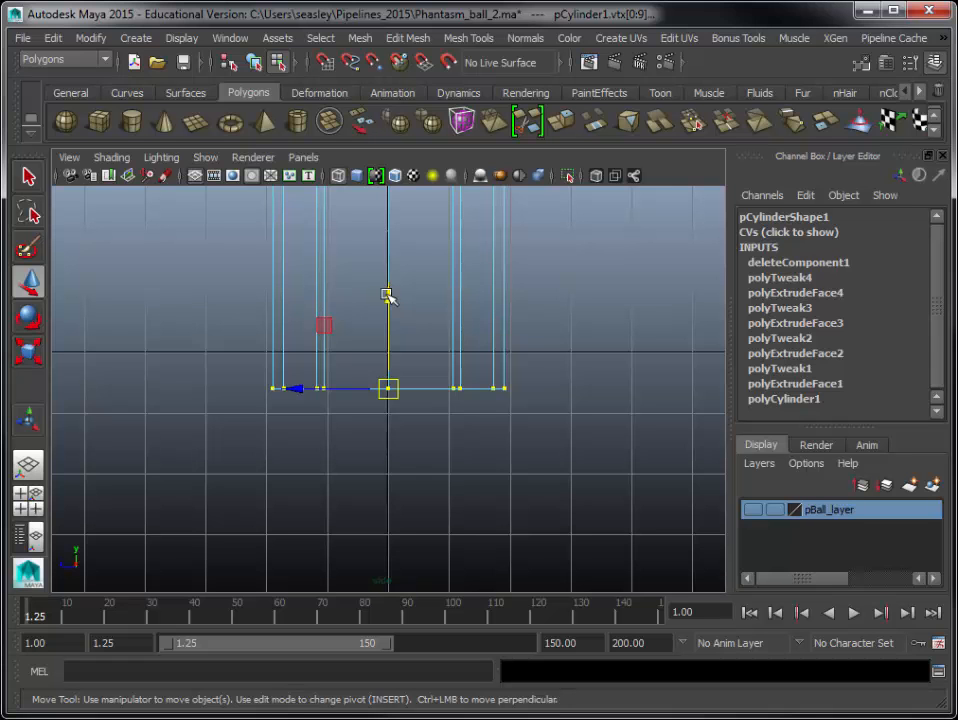
{"action": "key", "text": "x"}
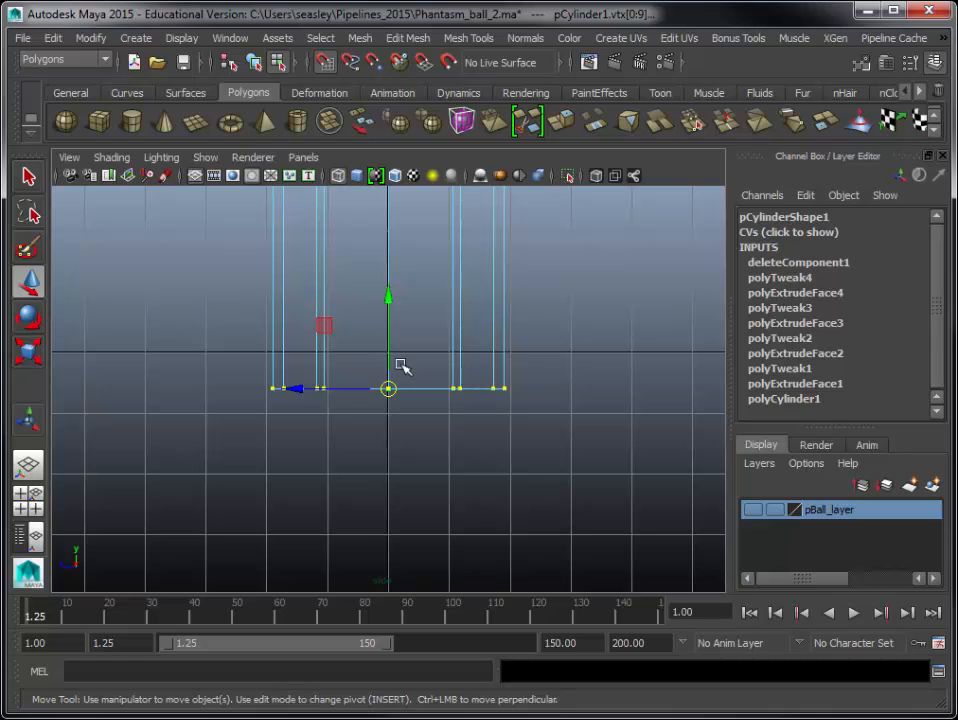
{"action": "left_click", "coordinate": [388, 297]}
{"action": "left_click_drag", "start_coordinate": [388, 297], "coordinate": [407, 356]}
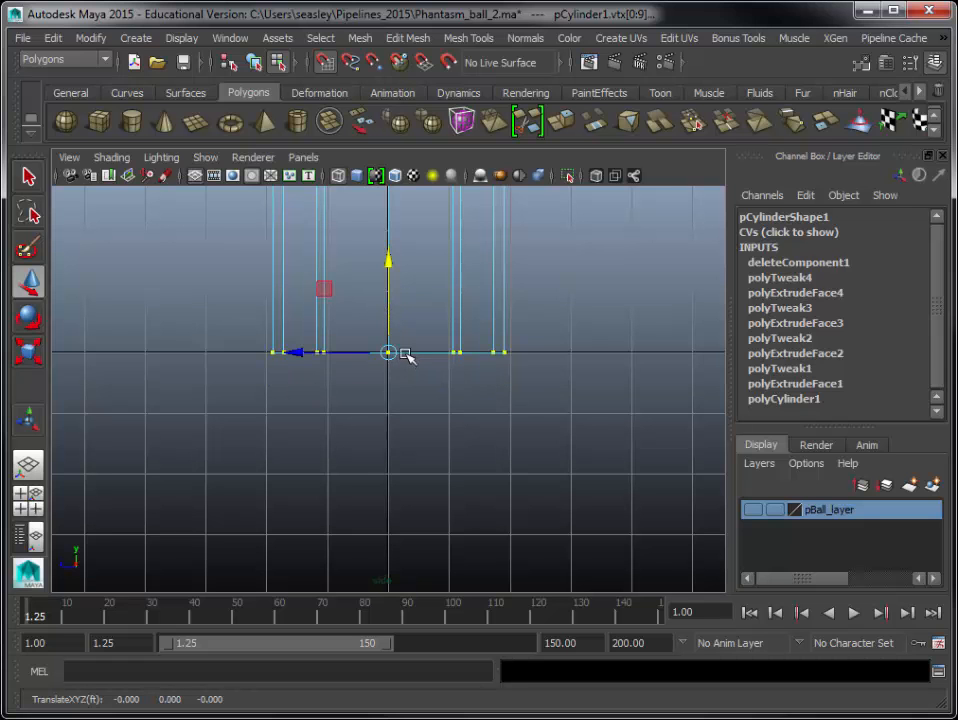
- Examine the levelled shaft bottom and the hollow head in the perspective view, in wireframe and shaded display, with the selection cleared
{"action": "key", "text": "space"}
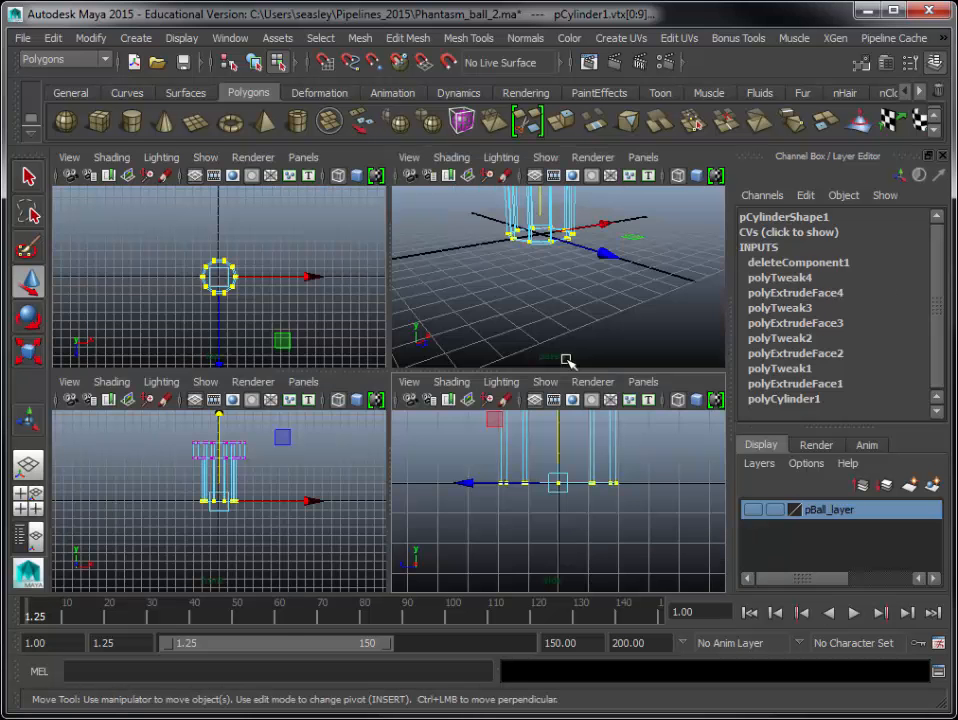
{"action": "key", "text": "space"}
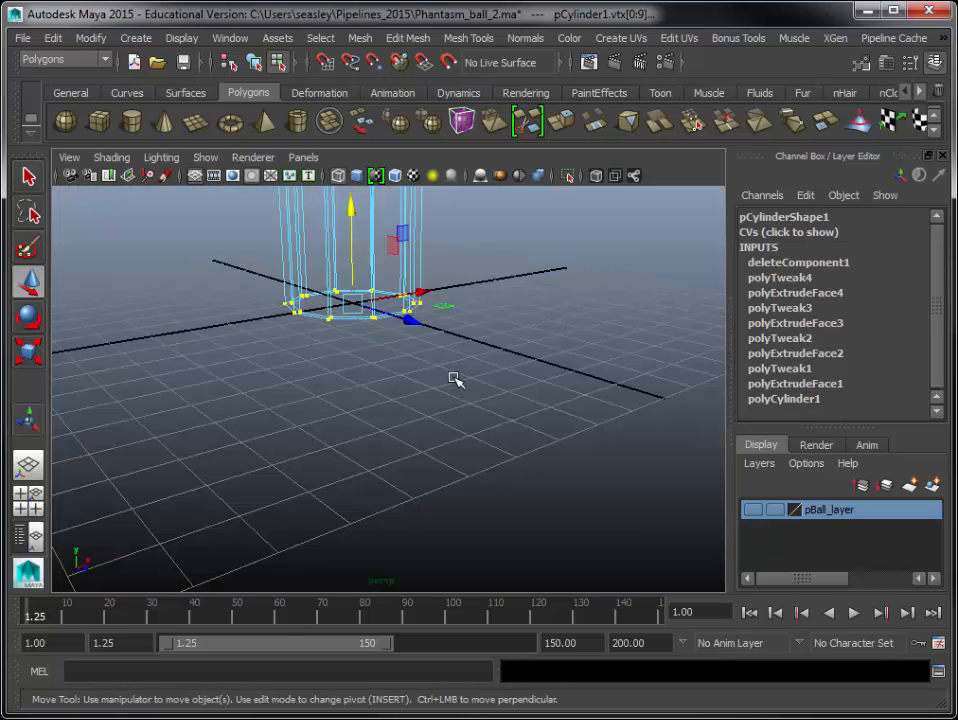
{"action": "key", "text": "f"}
{"action": "scroll", "coordinate": [455, 380], "scroll_direction": "down", "scroll_amount": 5}
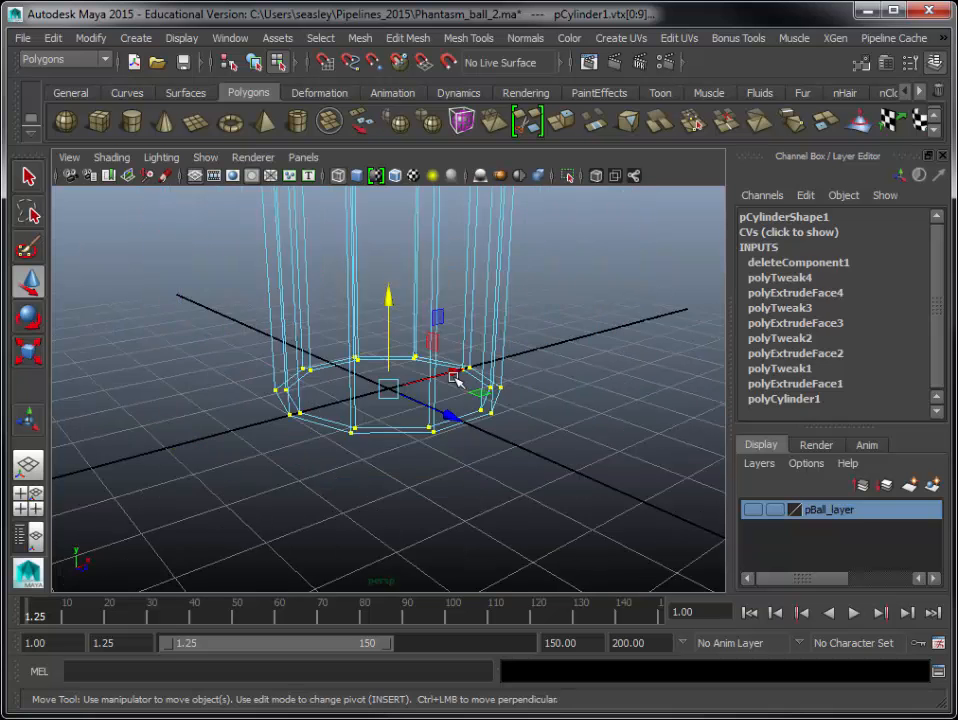
{"action": "middle_click_drag", "start_coordinate": [534, 353], "coordinate": [560, 458], "text": "alt"}
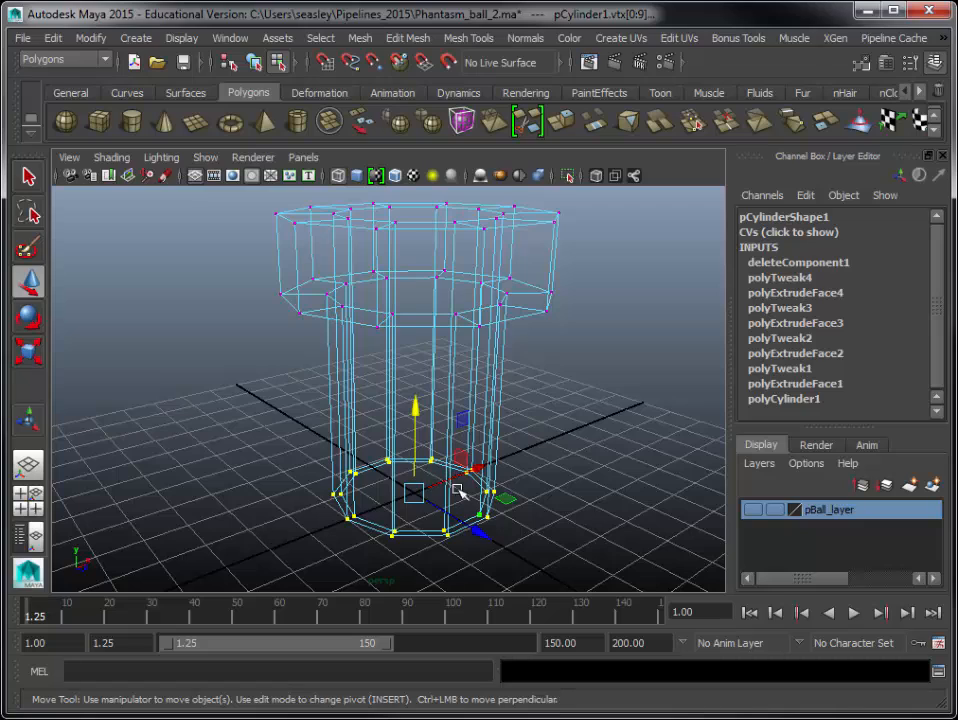
{"action": "left_click_drag", "start_coordinate": [547, 490], "coordinate": [576, 466], "text": "alt"}
{"action": "left_click", "coordinate": [576, 467]}
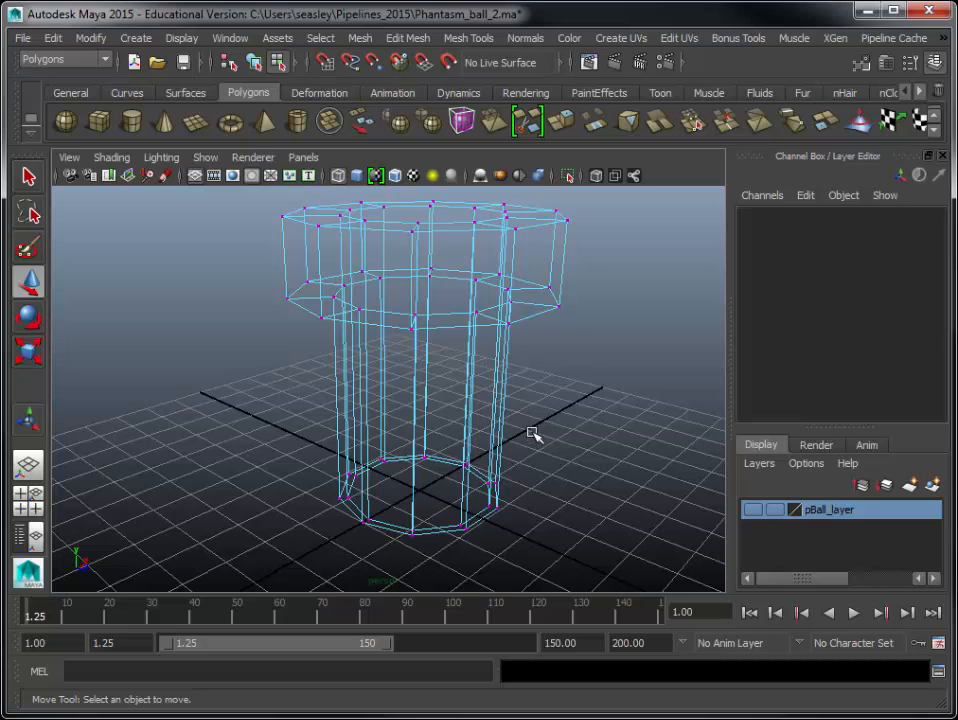
{"action": "key", "text": "5"}
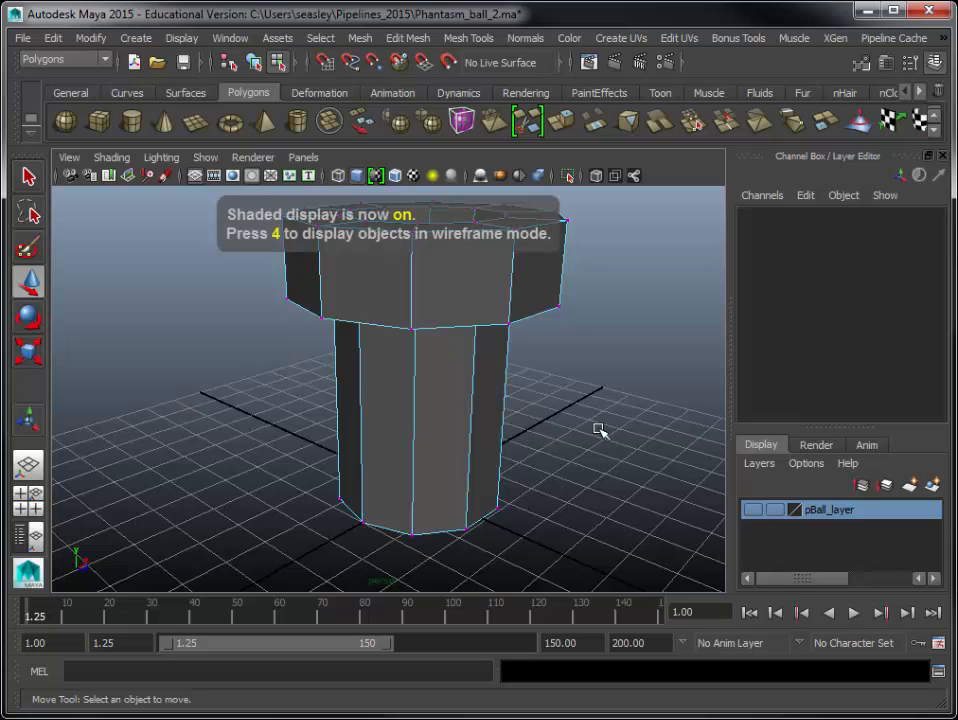
{"action": "left_click_drag", "start_coordinate": [555, 497], "coordinate": [590, 468], "text": "alt"}
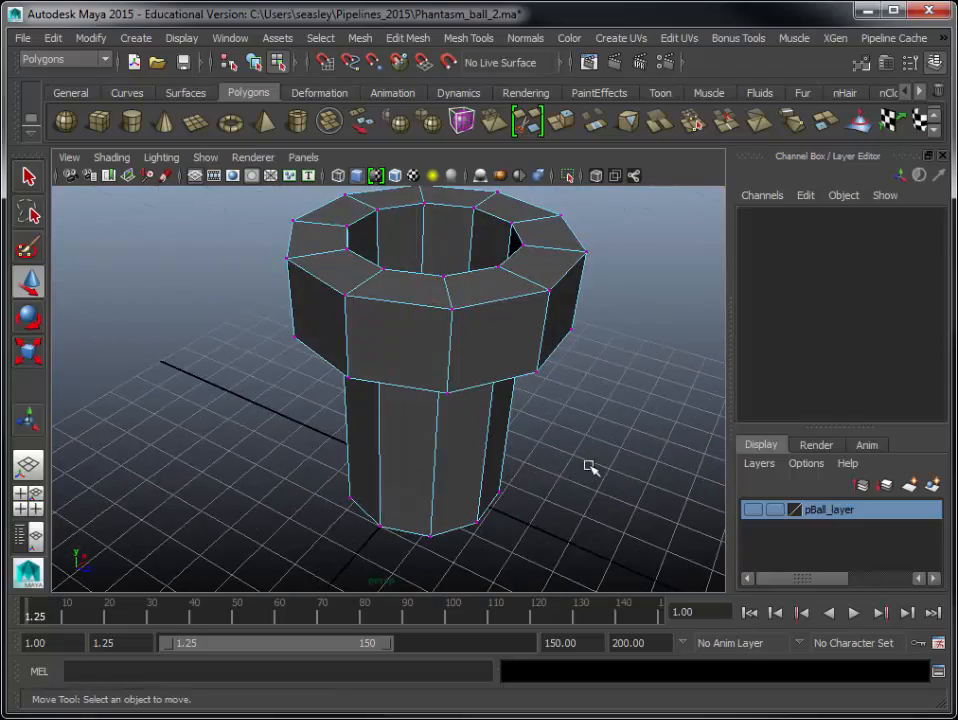
- Return the cylinder to object mode and inspect its faceted shading around the head and inside the hole
{"action": "right_click", "coordinate": [520, 355]}
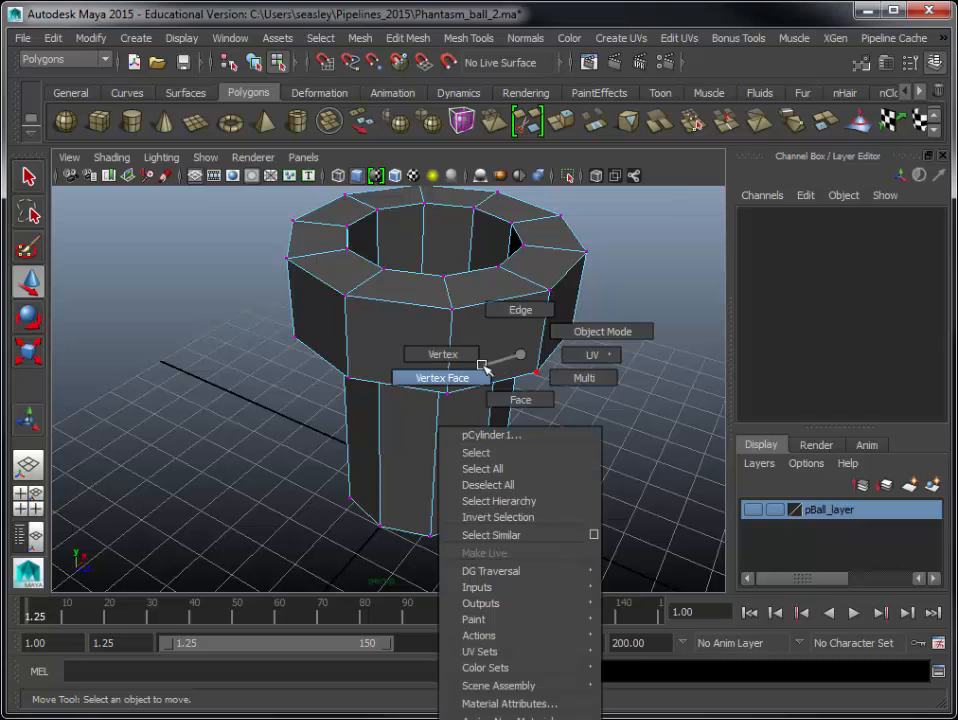
{"action": "left_click", "coordinate": [560, 332]}
{"action": "left_click_drag", "start_coordinate": [678, 399], "coordinate": [398, 413], "text": "alt"}
{"action": "right_click_drag", "start_coordinate": [500, 427], "coordinate": [411, 437], "text": "alt"}
{"action": "middle_click_drag", "start_coordinate": [411, 437], "coordinate": [455, 442], "text": "alt"}
{"action": "left_click_drag", "start_coordinate": [455, 442], "coordinate": [500, 428], "text": "alt"}
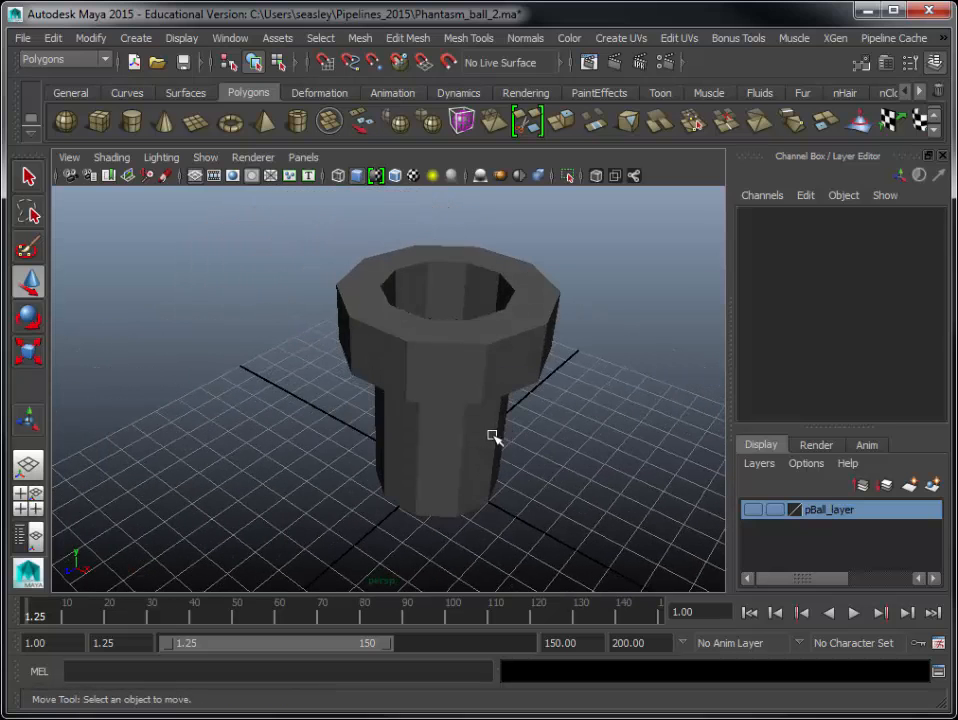
{"action": "left_click", "coordinate": [468, 438]}
{"action": "left_click", "coordinate": [596, 450]}
{"action": "left_click_drag", "start_coordinate": [597, 449], "coordinate": [610, 490], "text": "alt"}
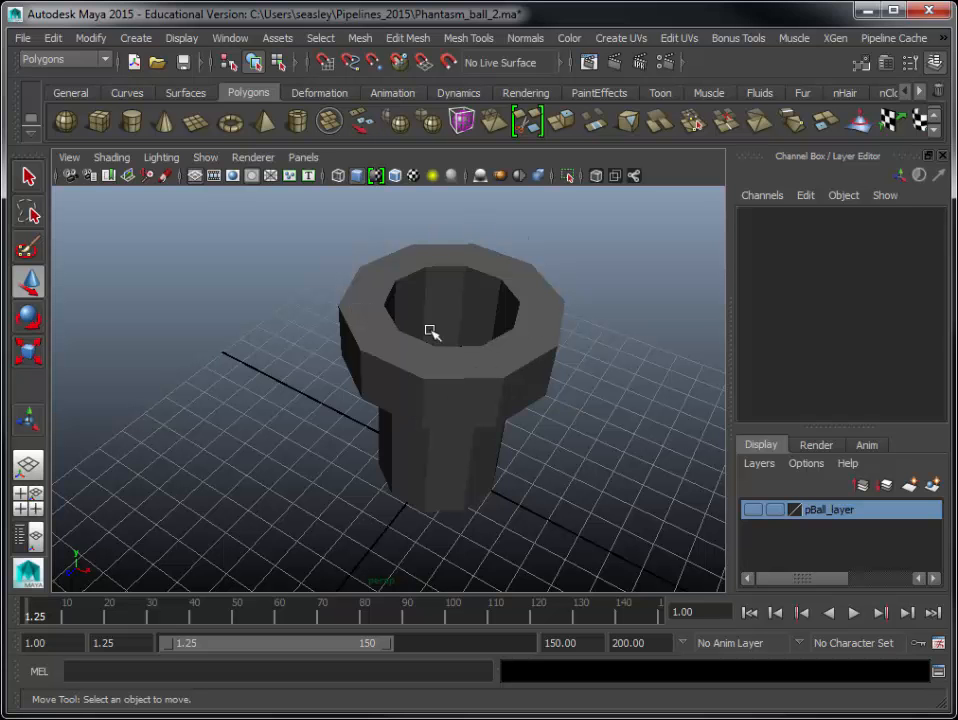
- Apply Soften Edge to the whole cylinder and deselect it to view the smooth shading
{"action": "left_click", "coordinate": [513, 396]}
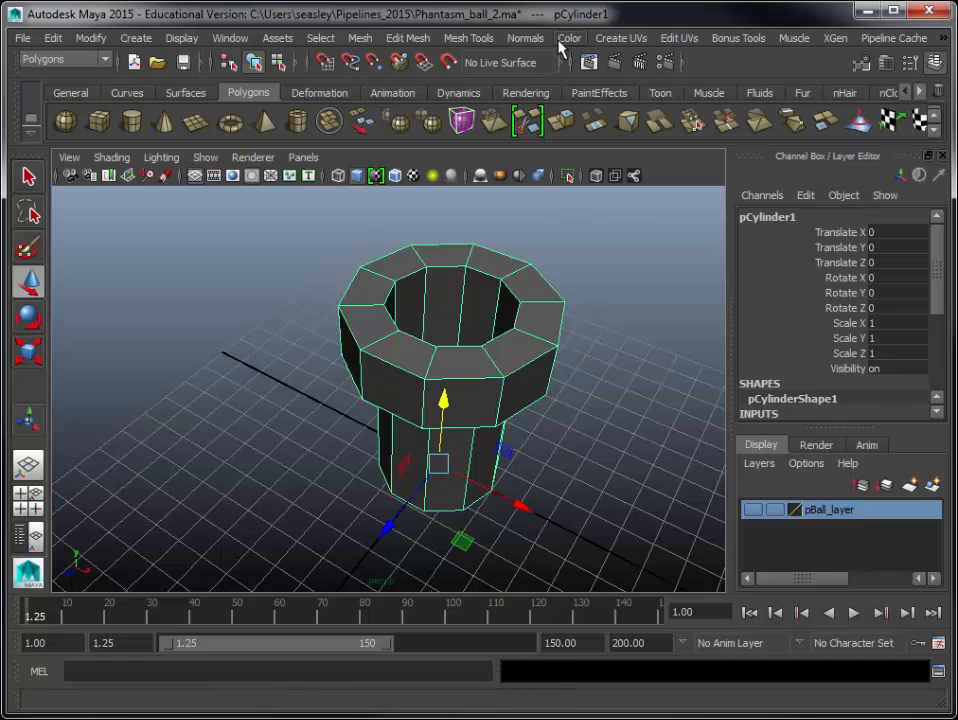
{"action": "left_click", "coordinate": [521, 39]}
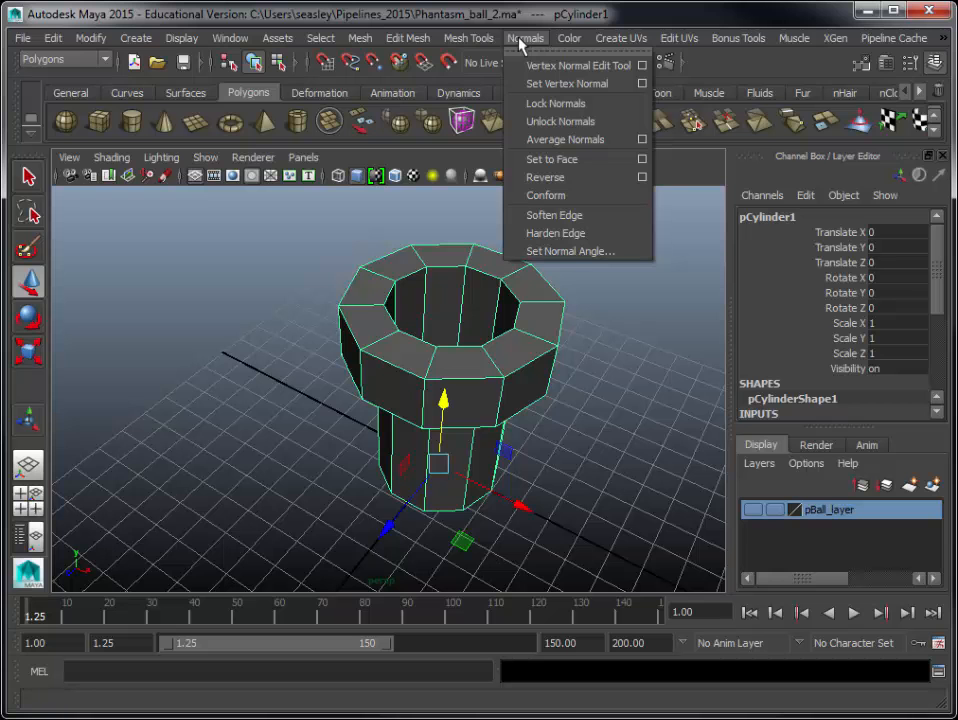
{"action": "left_click", "coordinate": [580, 216]}
{"action": "key", "text": "r"}
{"action": "left_click", "coordinate": [607, 410]}
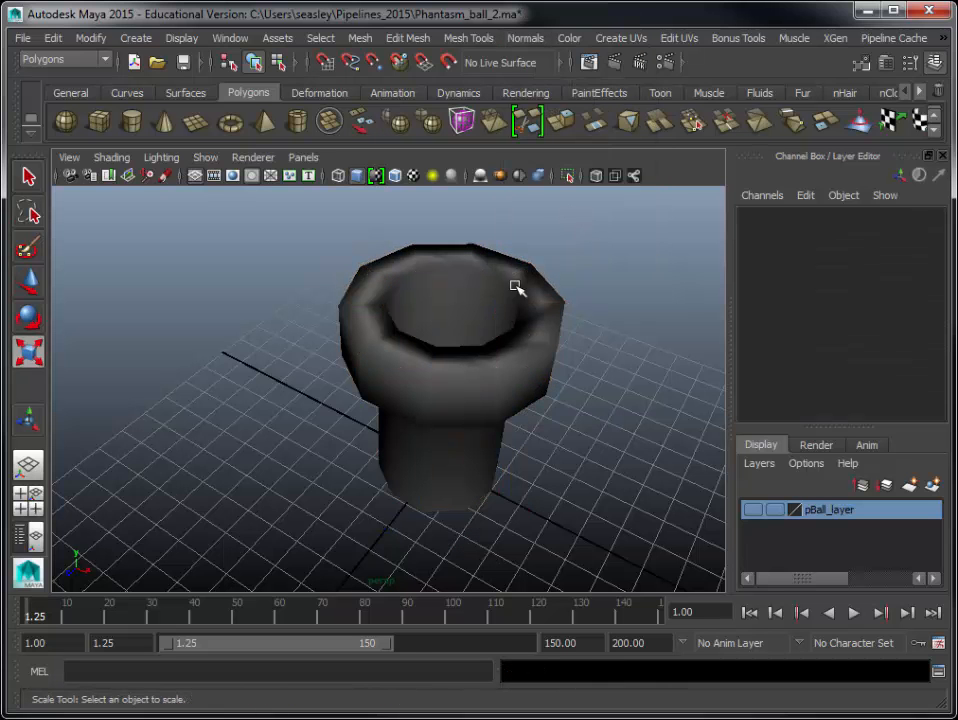
- In edge mode, select the edge loops around the head's lower rim, the head-to-shaft junction and the shaft's outer bottom
{"action": "left_click_drag", "start_coordinate": [485, 331], "coordinate": [496, 269], "text": "alt"}
{"action": "key", "text": "r"}
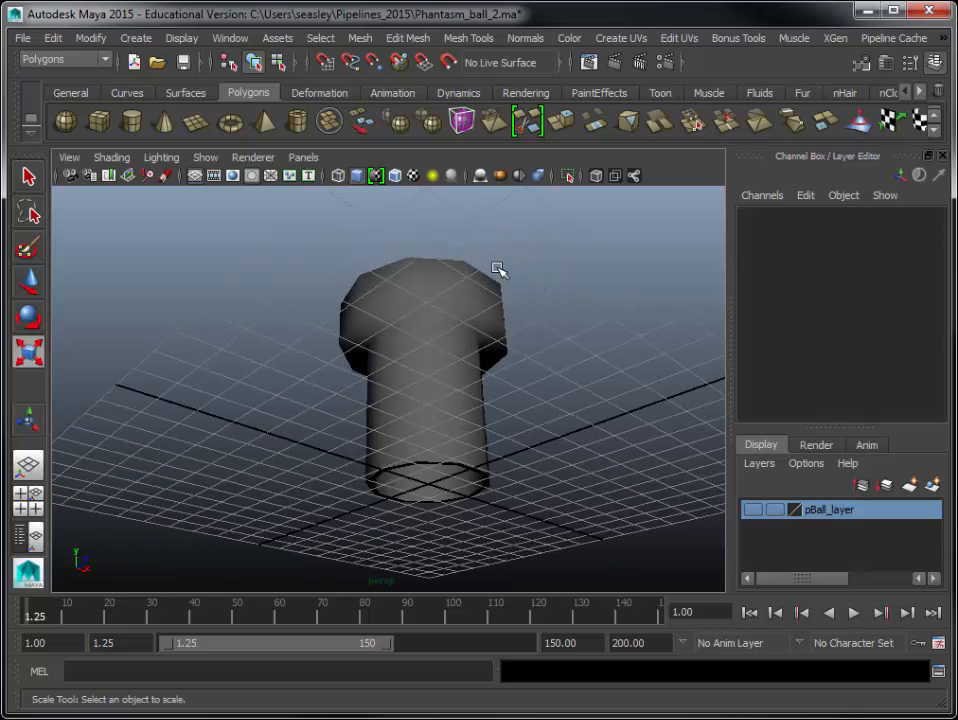
{"action": "left_click", "coordinate": [432, 318]}
{"action": "left_click_drag", "start_coordinate": [421, 325], "coordinate": [534, 349], "text": "alt"}
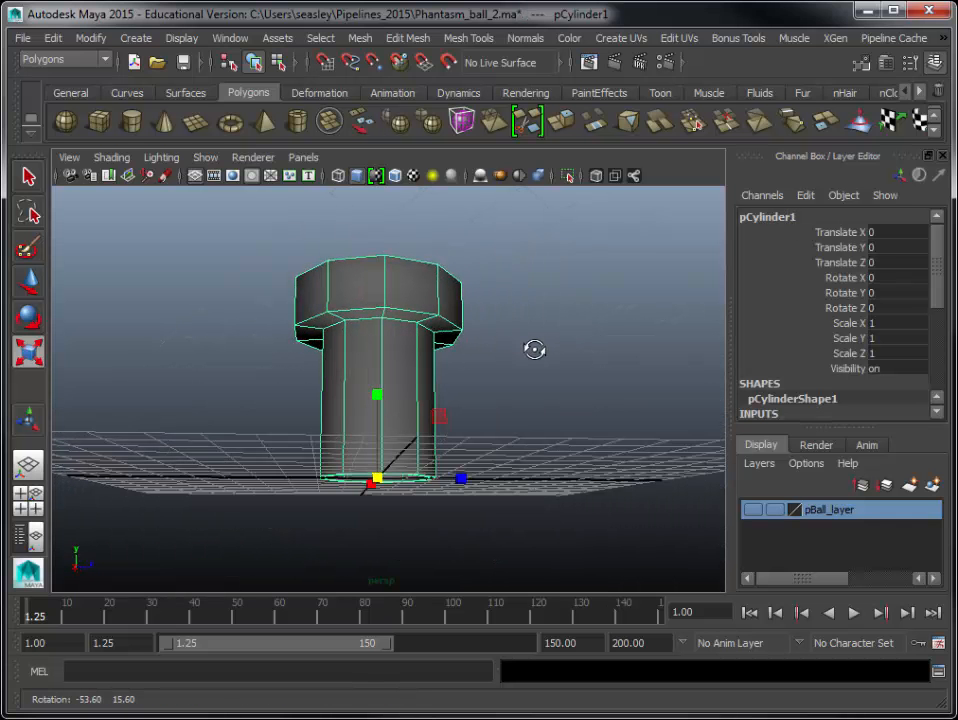
{"action": "right_click_drag", "start_coordinate": [407, 307], "coordinate": [406, 264]}
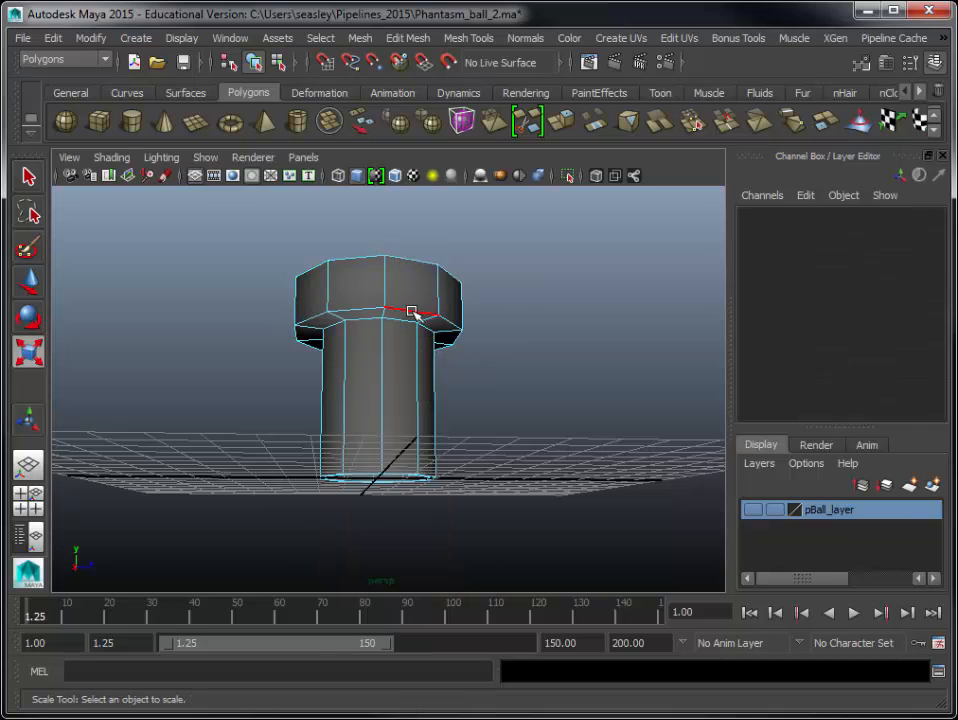
{"action": "left_click", "coordinate": [407, 309]}
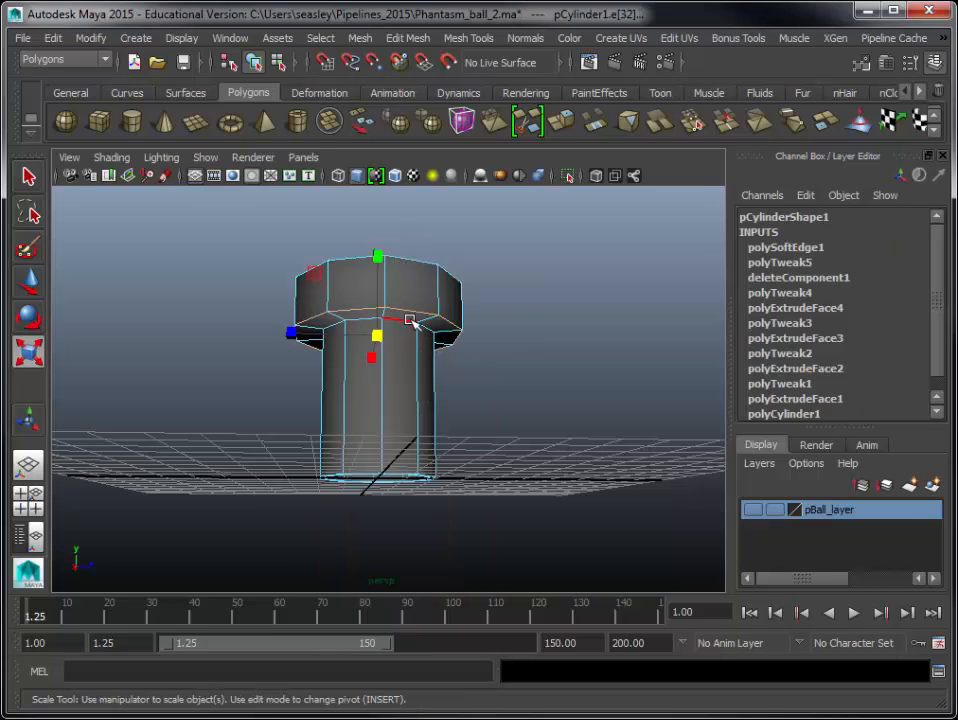
{"action": "double_click", "coordinate": [398, 478]}
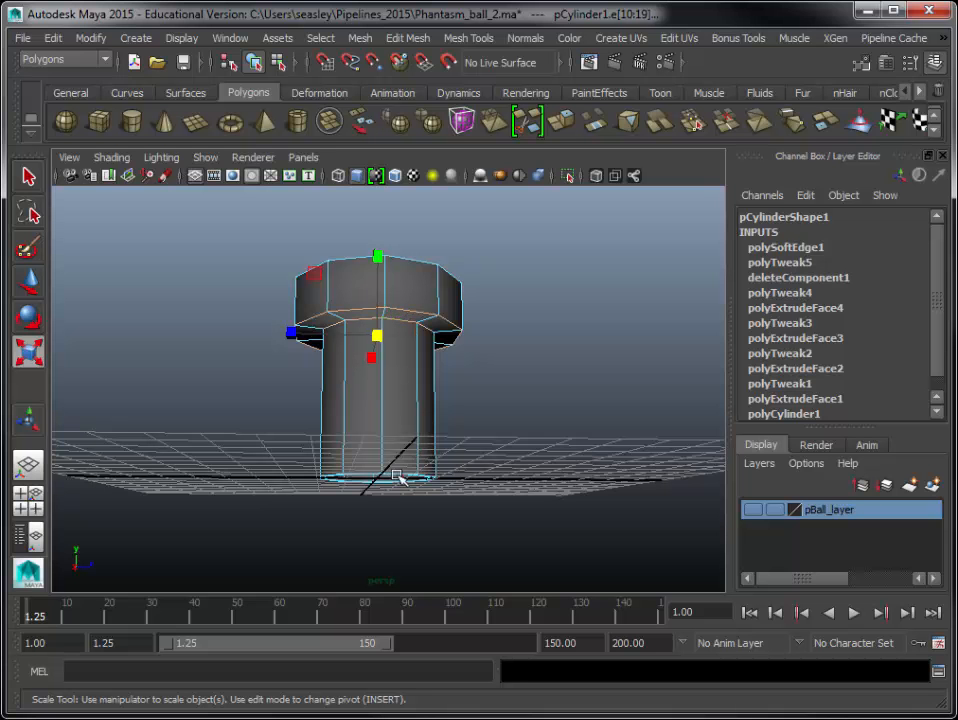
{"action": "double_click", "coordinate": [397, 471], "text": "shift"}
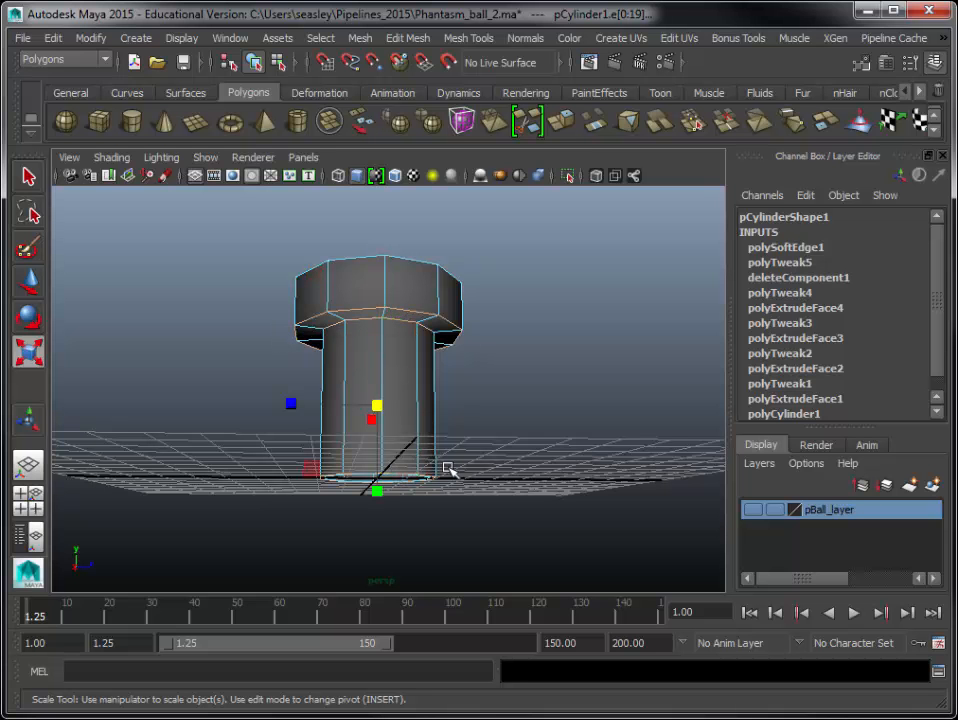
{"action": "left_click_drag", "start_coordinate": [463, 356], "coordinate": [509, 449], "text": "alt"}
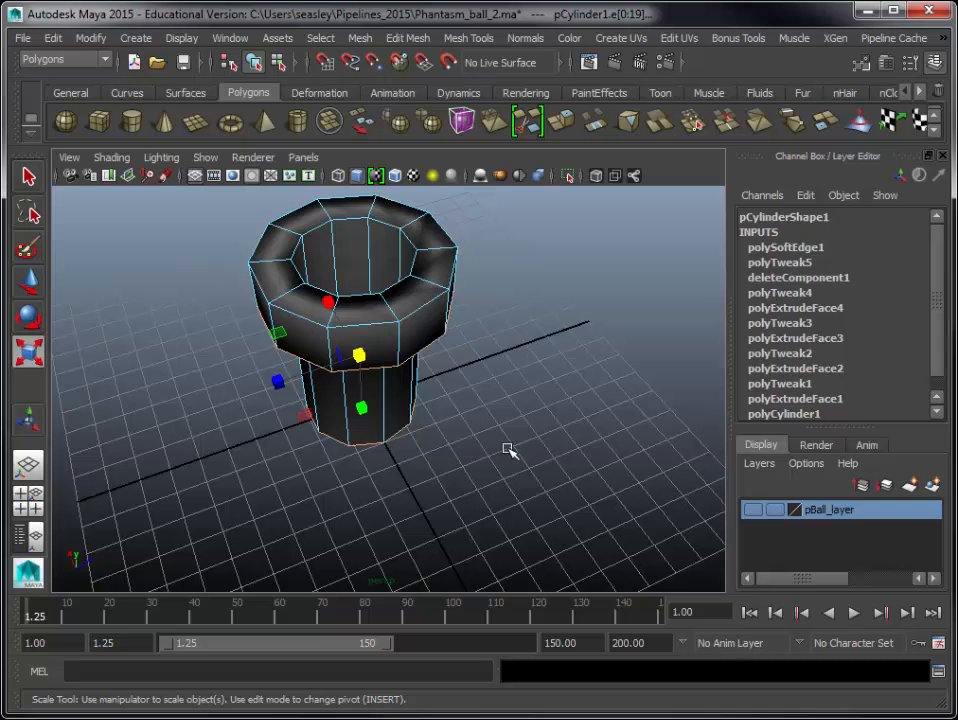
- Add the edge loops of the head's outer top rim and the hole's top and bottom rims to the selection
{"action": "double_click", "coordinate": [415, 315], "text": "shift"}
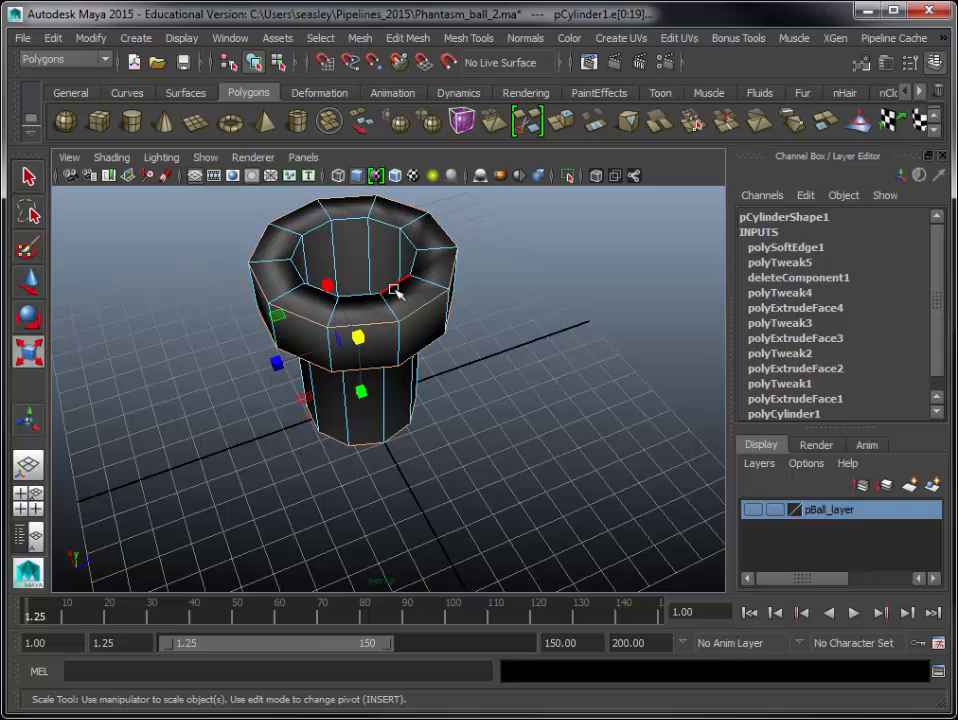
{"action": "left_click_drag", "start_coordinate": [505, 449], "coordinate": [165, 392], "text": "alt"}
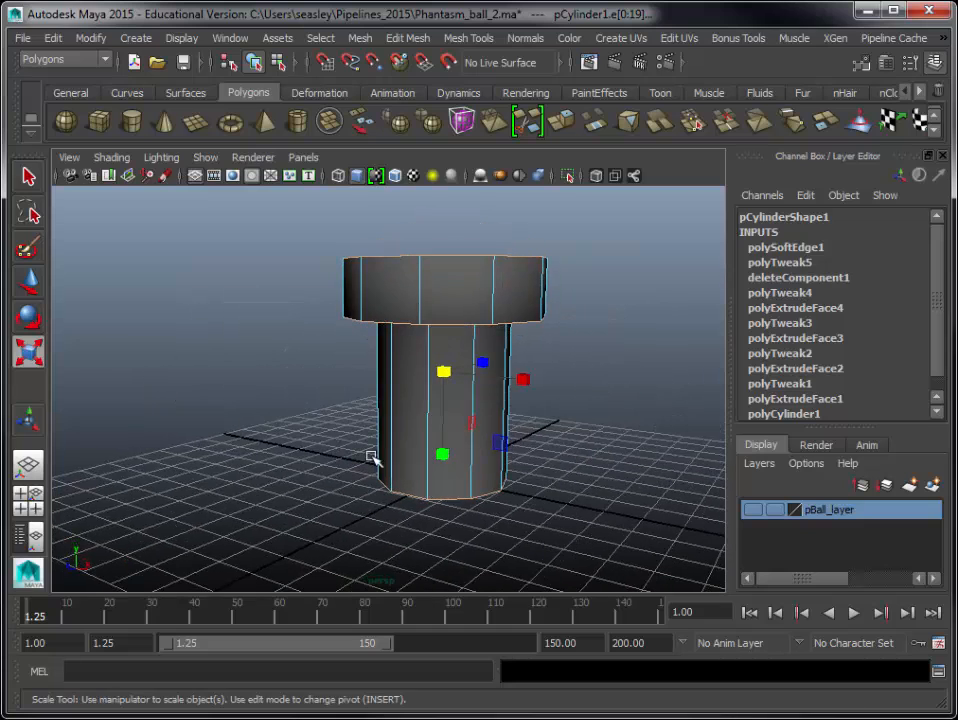
{"action": "left_click_drag", "start_coordinate": [443, 286], "coordinate": [505, 428], "text": "alt"}
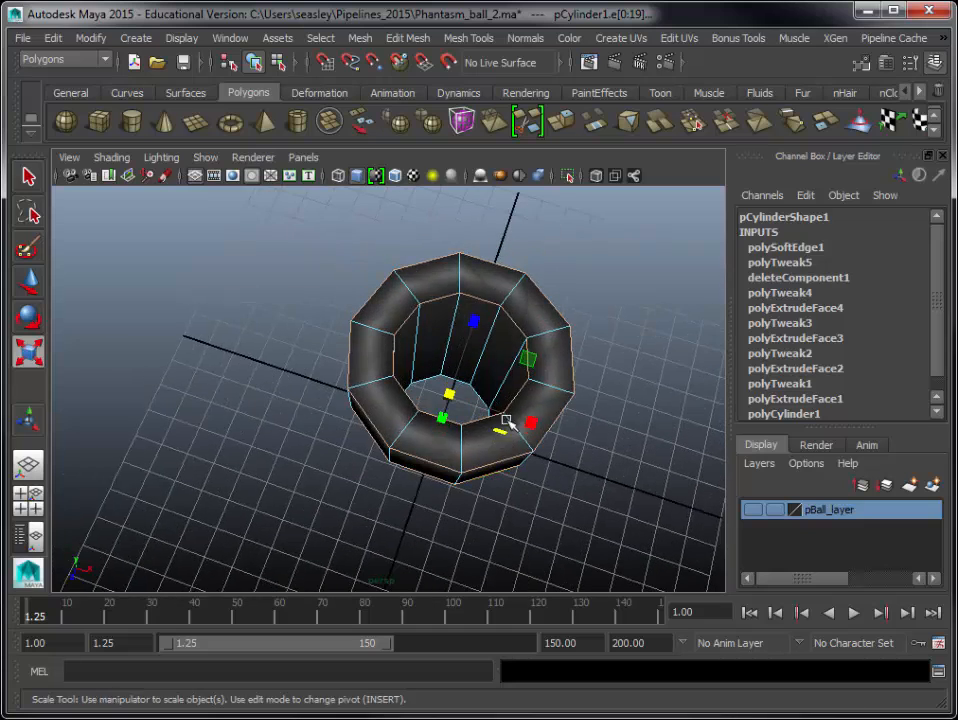
{"action": "left_click_drag", "start_coordinate": [564, 332], "coordinate": [625, 324], "text": "alt"}
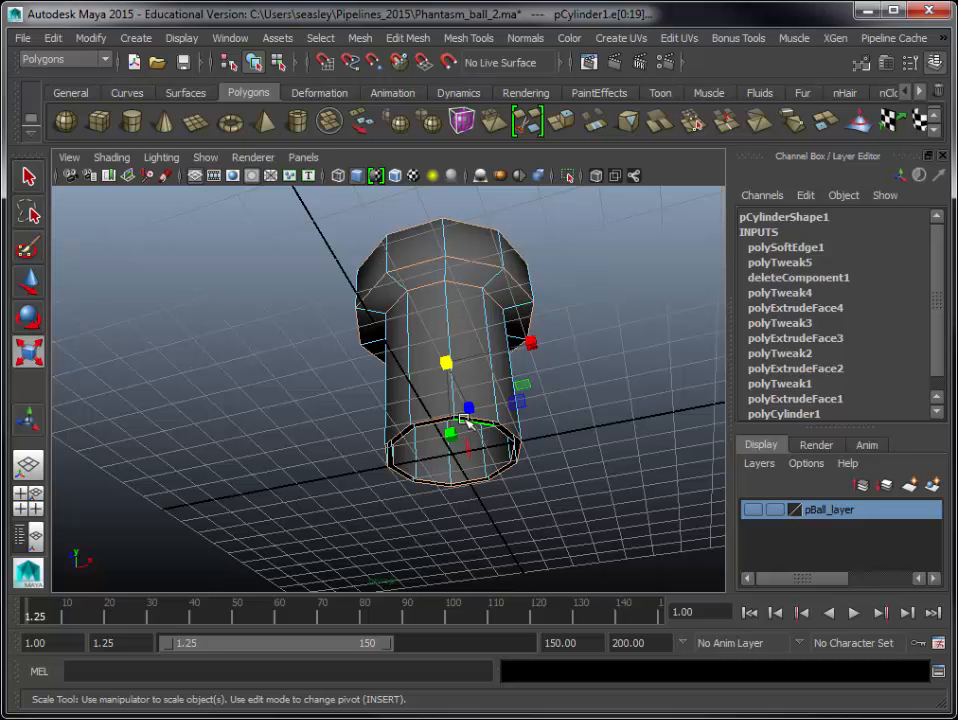
{"action": "left_click_drag", "start_coordinate": [571, 316], "coordinate": [635, 455], "text": "alt"}
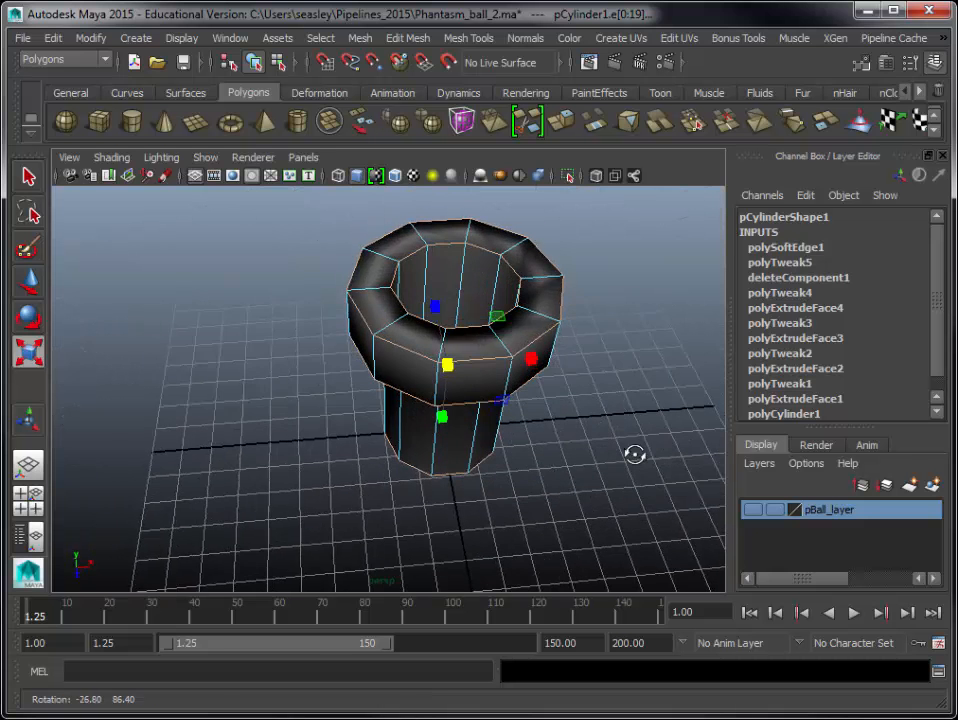
- Apply Harden Edge to the selected loops, return to object mode and check the crisp rims
{"action": "left_click", "coordinate": [527, 40]}
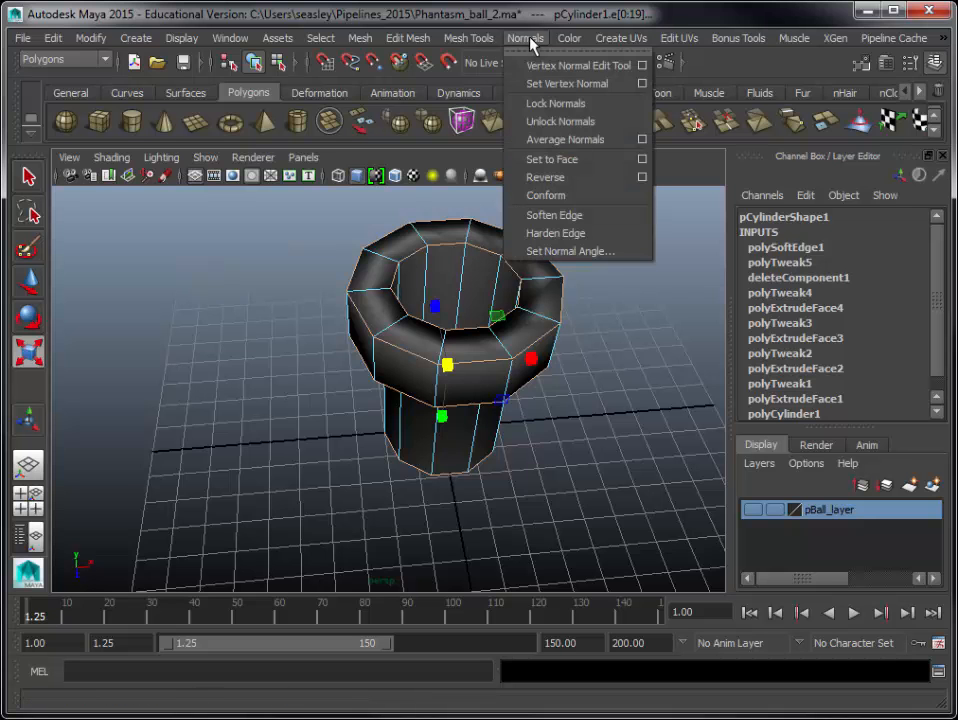
{"action": "left_click", "coordinate": [590, 235]}
{"action": "left_click", "coordinate": [614, 306]}
{"action": "right_click", "coordinate": [556, 297]}
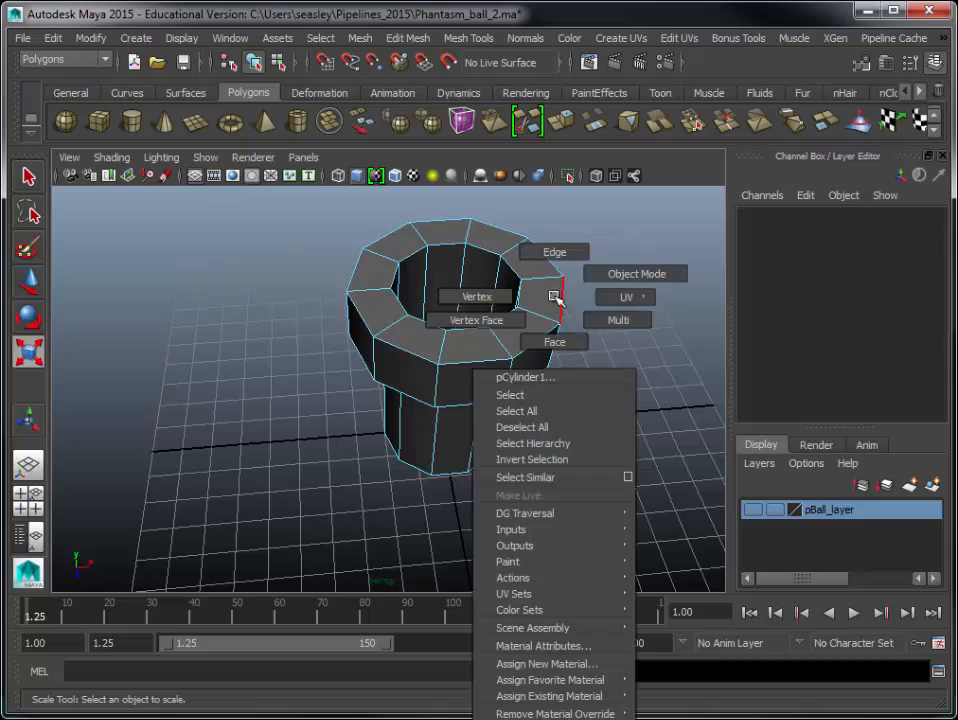
{"action": "left_click", "coordinate": [620, 274]}
{"action": "left_click_drag", "start_coordinate": [624, 402], "coordinate": [520, 338], "text": "alt"}
{"action": "key", "text": "r"}
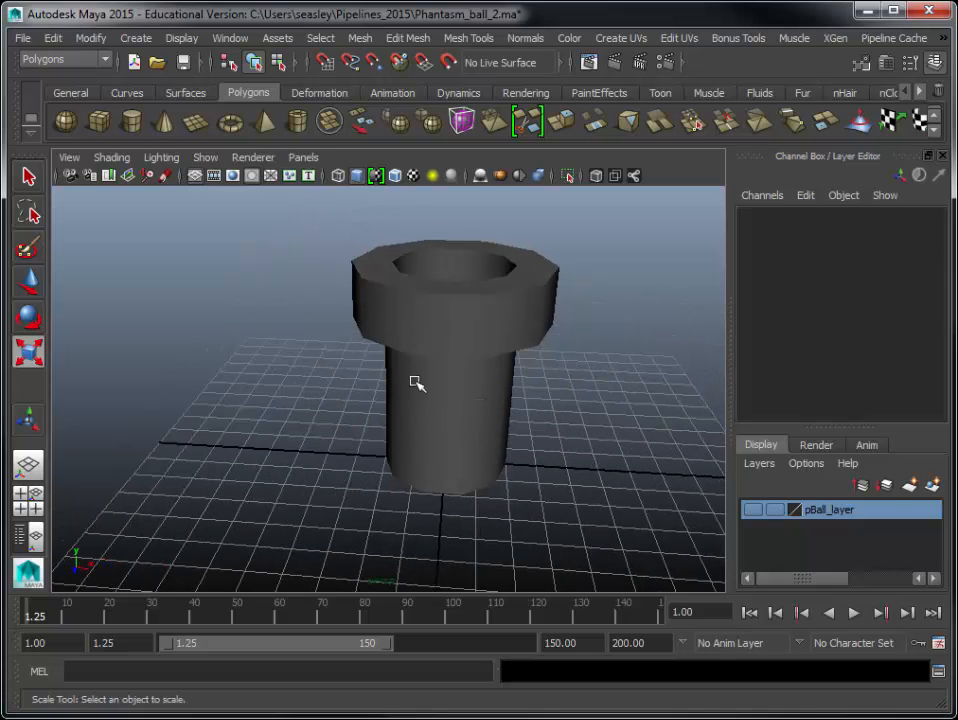
- Select the whole cylinder and turn on the visibility of pBall_layer
{"action": "left_click_drag", "start_coordinate": [549, 401], "coordinate": [633, 449], "text": "alt"}
{"action": "right_click_drag", "start_coordinate": [633, 449], "coordinate": [367, 474], "text": "alt"}
{"action": "middle_click_drag", "start_coordinate": [367, 474], "coordinate": [382, 536], "text": "alt"}
{"action": "left_click_drag", "start_coordinate": [382, 536], "coordinate": [419, 455], "text": "alt"}
{"action": "left_click", "coordinate": [422, 451]}
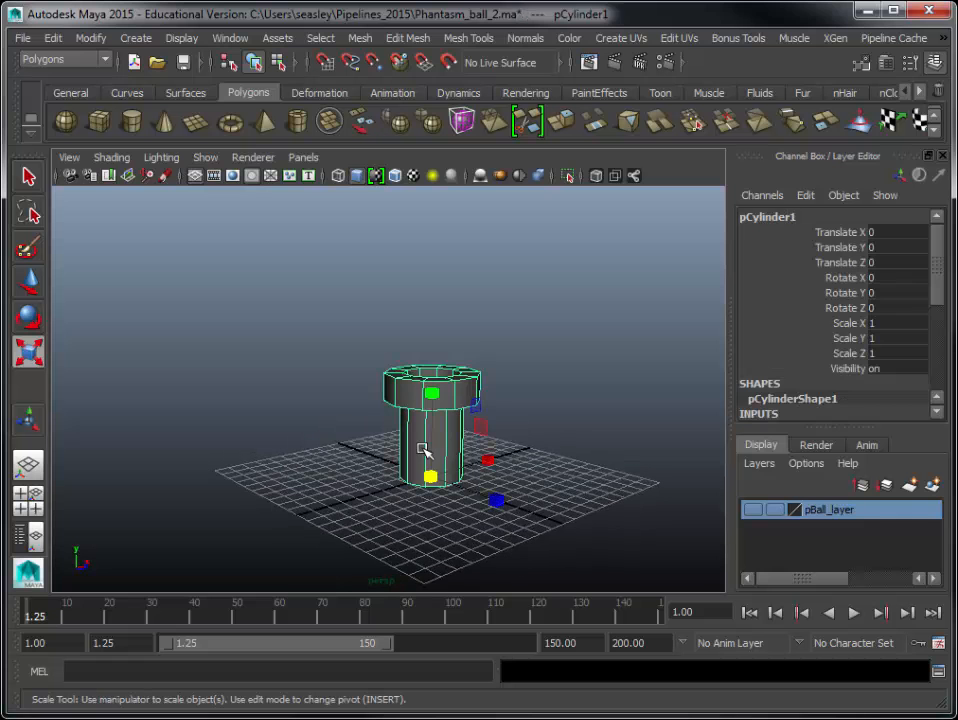
{"action": "left_click", "coordinate": [753, 511]}
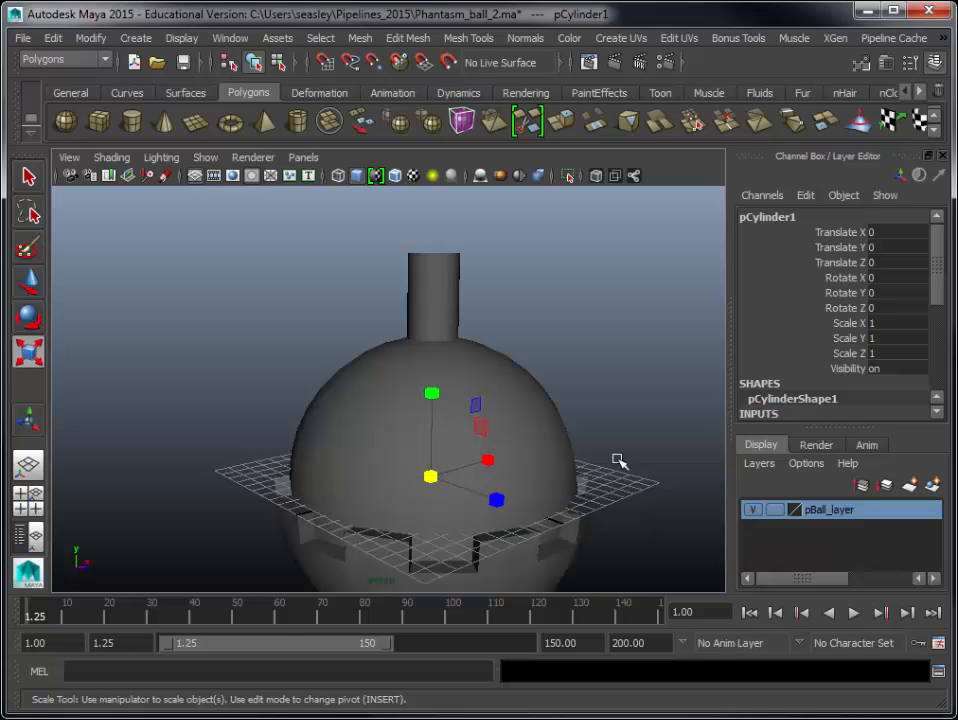
- Open the Outliner and rename the cylinder Bpall_pipe
{"action": "key", "text": "w"}
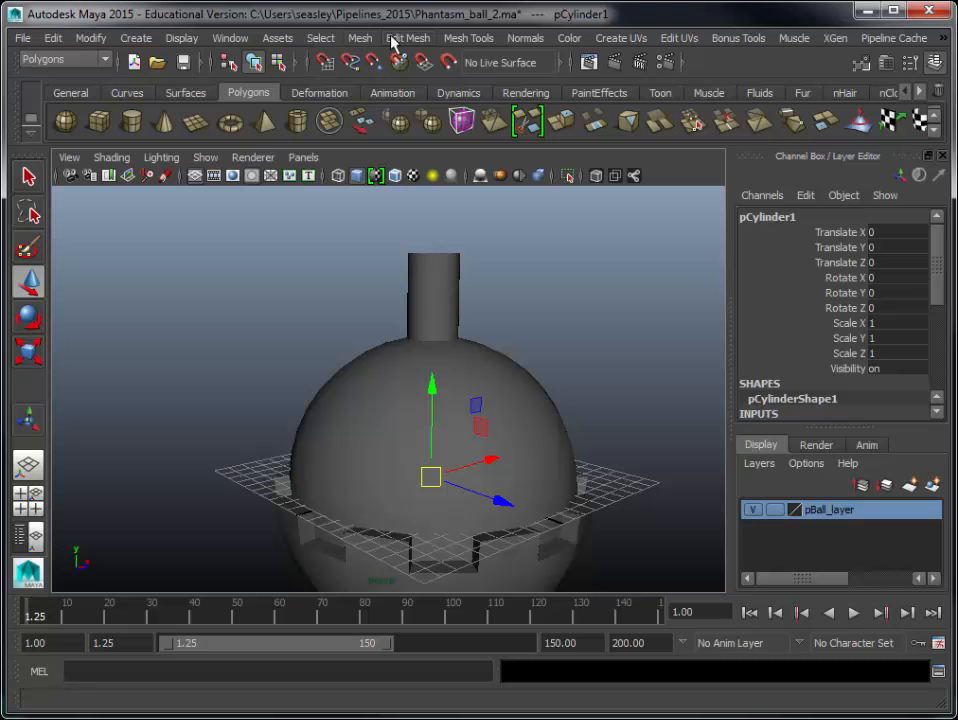
{"action": "left_click", "coordinate": [230, 38]}
{"action": "left_click", "coordinate": [300, 175]}
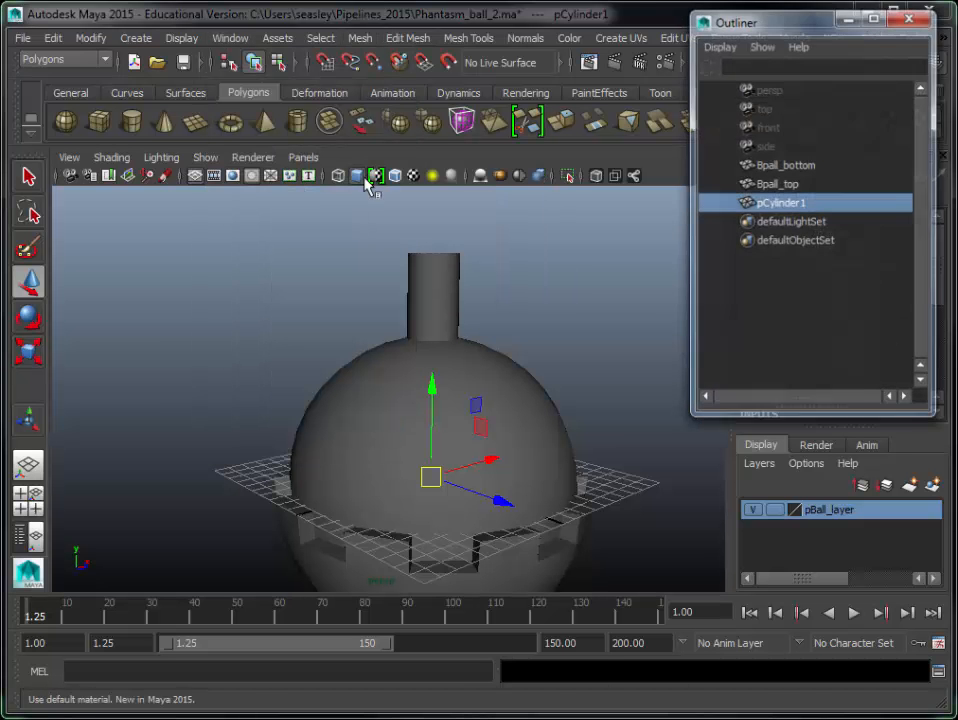
{"action": "double_click", "coordinate": [791, 205]}
{"action": "type", "text": "pip"}
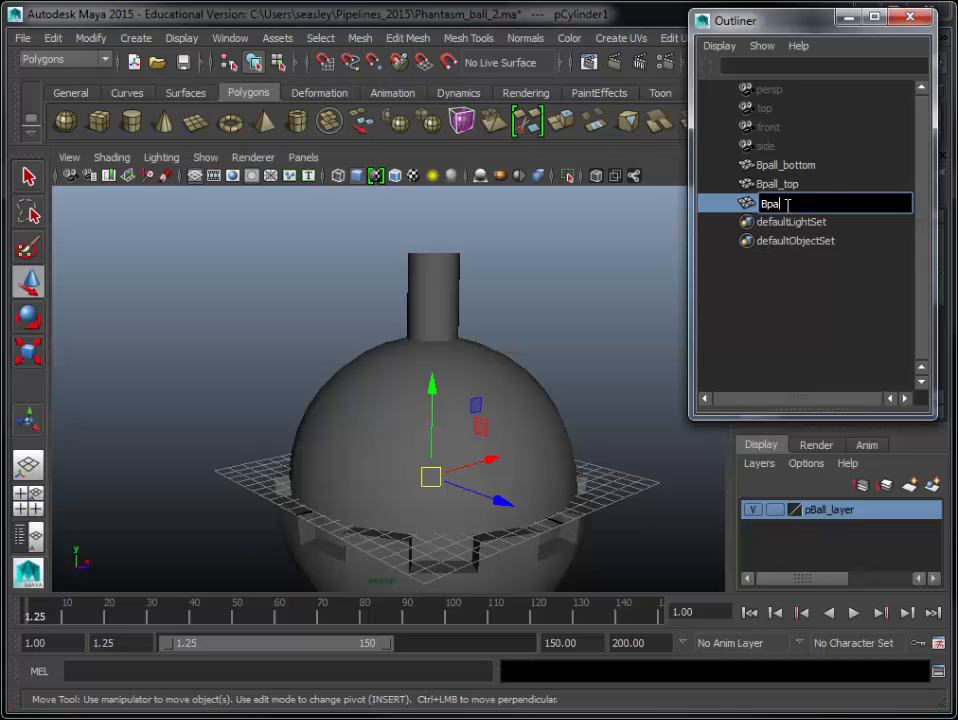
{"action": "type", "text": "ipe"}
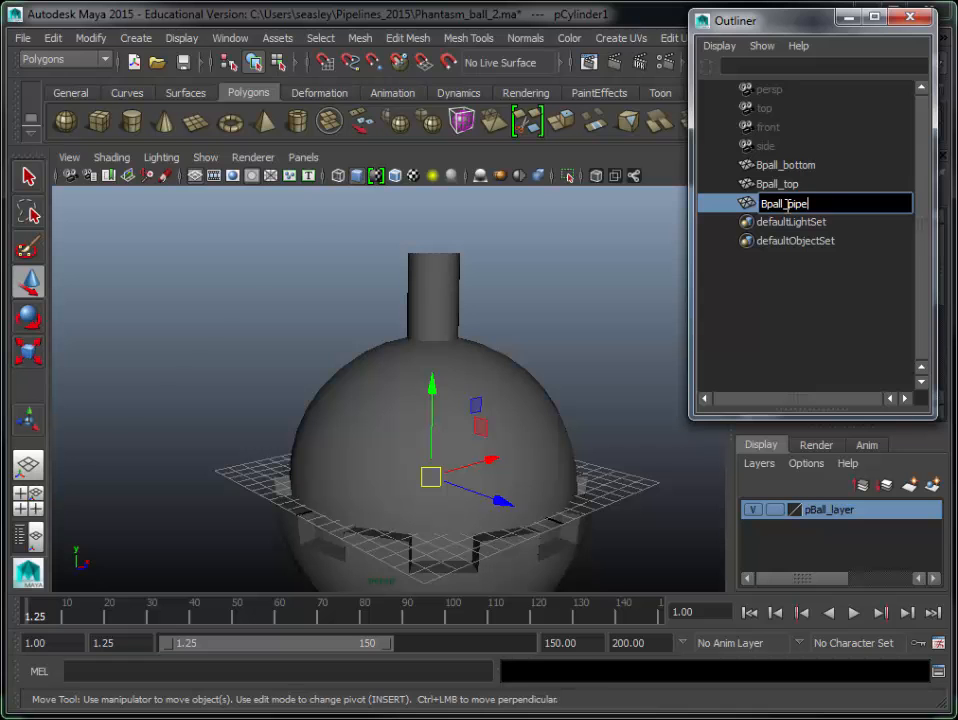
{"action": "key", "text": "Return"}
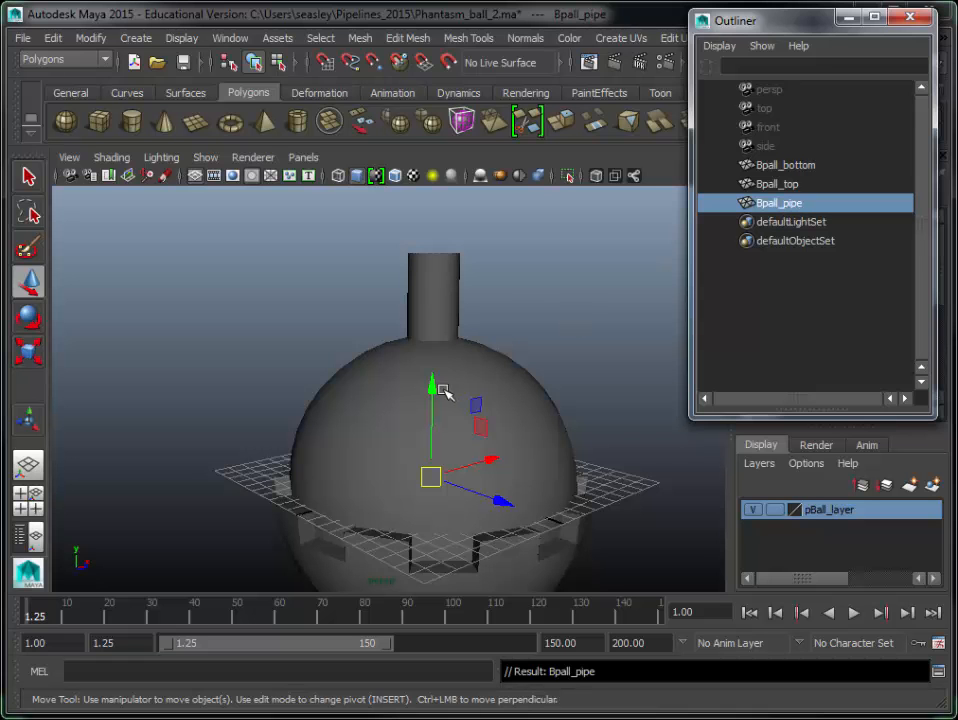
- Move the pipe straight up to about 8.6 ft in Y, over the ball's neck, fine-tune its height and deselect it
{"action": "left_click_drag", "start_coordinate": [432, 388], "coordinate": [428, 244]}
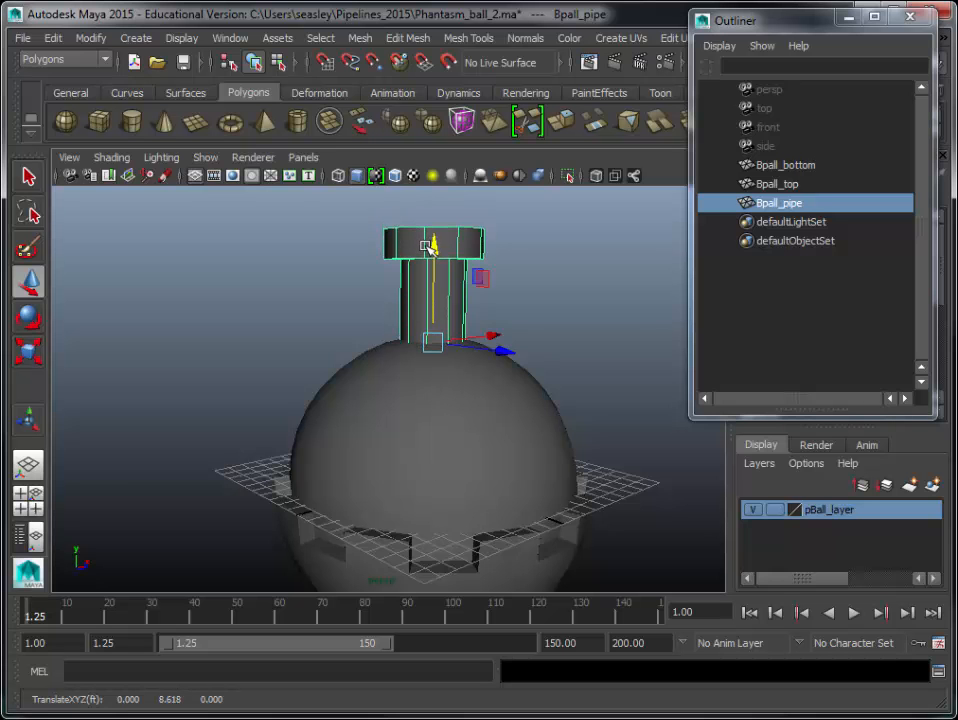
{"action": "scroll", "coordinate": [490, 322], "scroll_direction": "up", "scroll_amount": 5}
{"action": "left_click_drag", "start_coordinate": [508, 494], "coordinate": [545, 483], "text": "alt"}
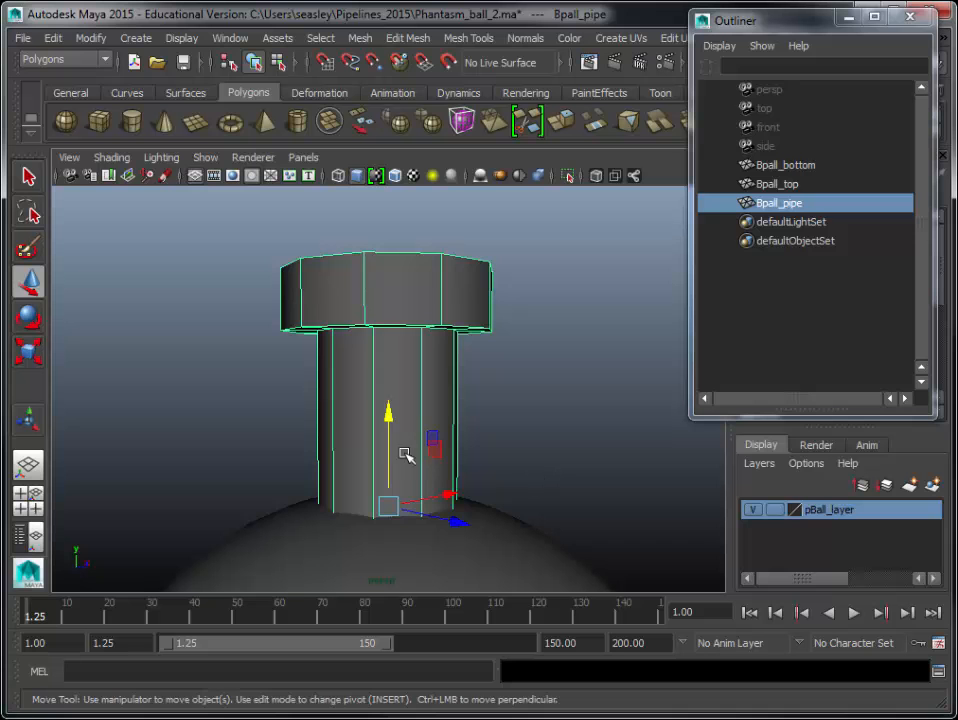
{"action": "mouse_move", "coordinate": [388, 418]}
{"action": "left_mouse_down"}
{"action": "mouse_move", "coordinate": [387, 397]}
{"action": "mouse_move", "coordinate": [391, 420]}
{"action": "left_mouse_up"}
{"action": "left_click", "coordinate": [535, 442]}
- Examine from above and from the side how the pipe sits on top of the ball
{"action": "left_click_drag", "start_coordinate": [541, 443], "coordinate": [421, 513], "text": "alt"}
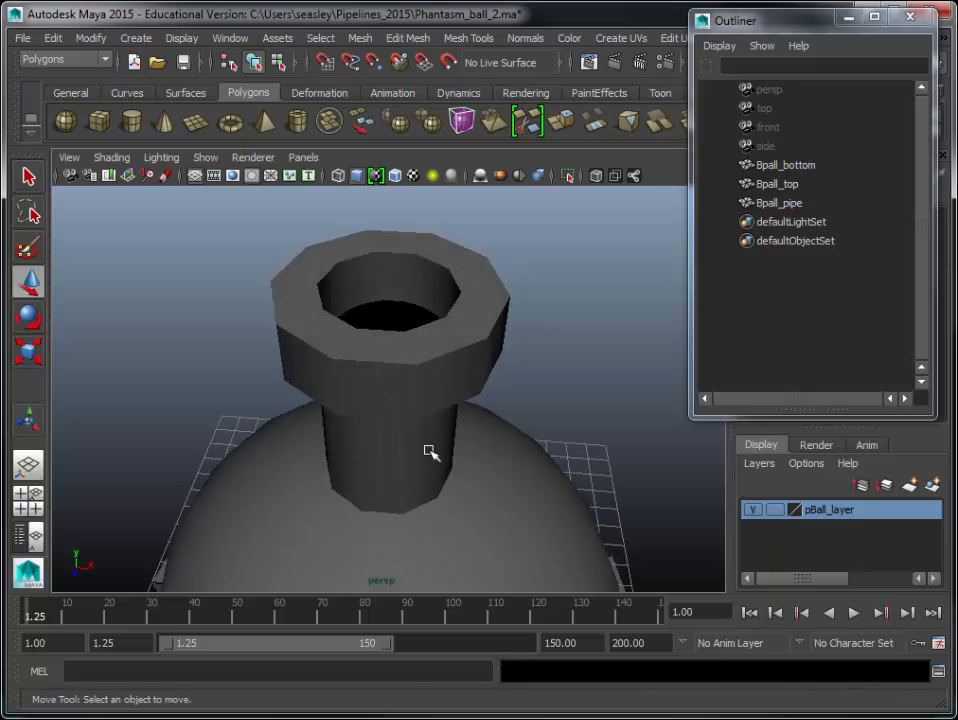
{"action": "right_click_drag", "start_coordinate": [552, 463], "coordinate": [401, 519], "text": "alt"}
{"action": "middle_click_drag", "start_coordinate": [403, 519], "coordinate": [401, 313], "text": "alt"}
{"action": "left_click_drag", "start_coordinate": [388, 385], "coordinate": [398, 317], "text": "alt"}
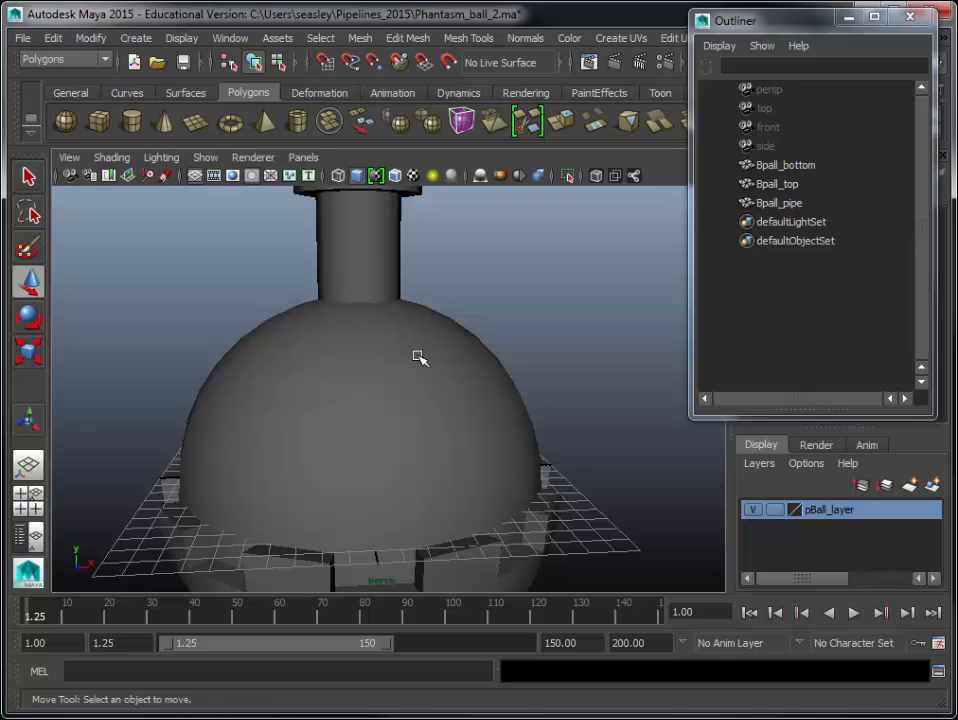
{"action": "left_click_drag", "start_coordinate": [437, 334], "coordinate": [473, 346], "text": "alt"}
{"action": "right_click_drag", "start_coordinate": [473, 346], "coordinate": [592, 450], "text": "alt"}
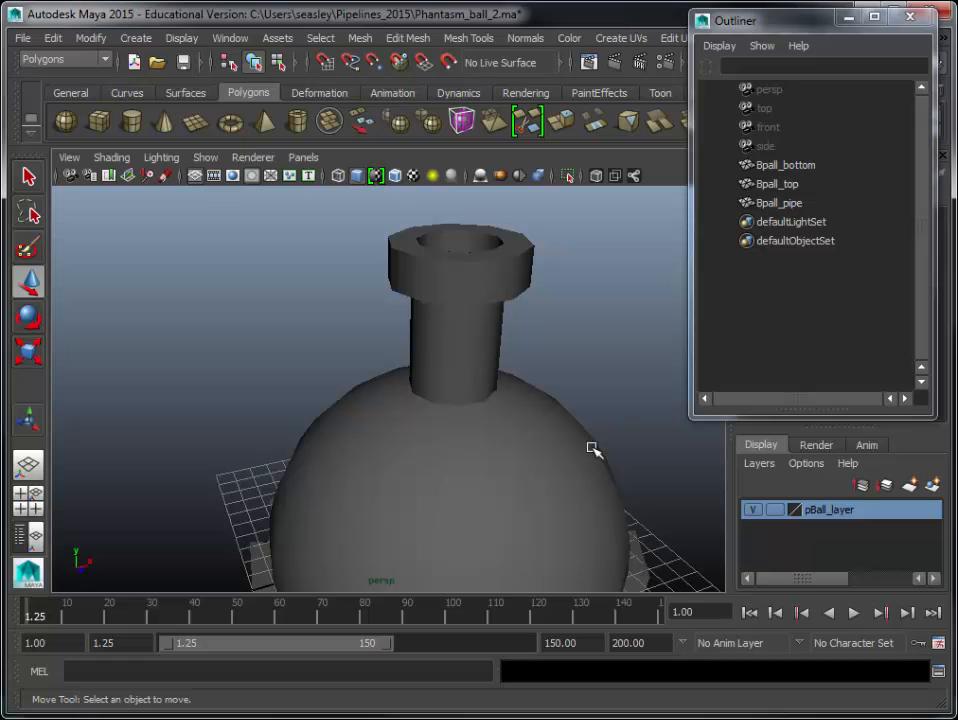
{"action": "left_click", "coordinate": [473, 313]}
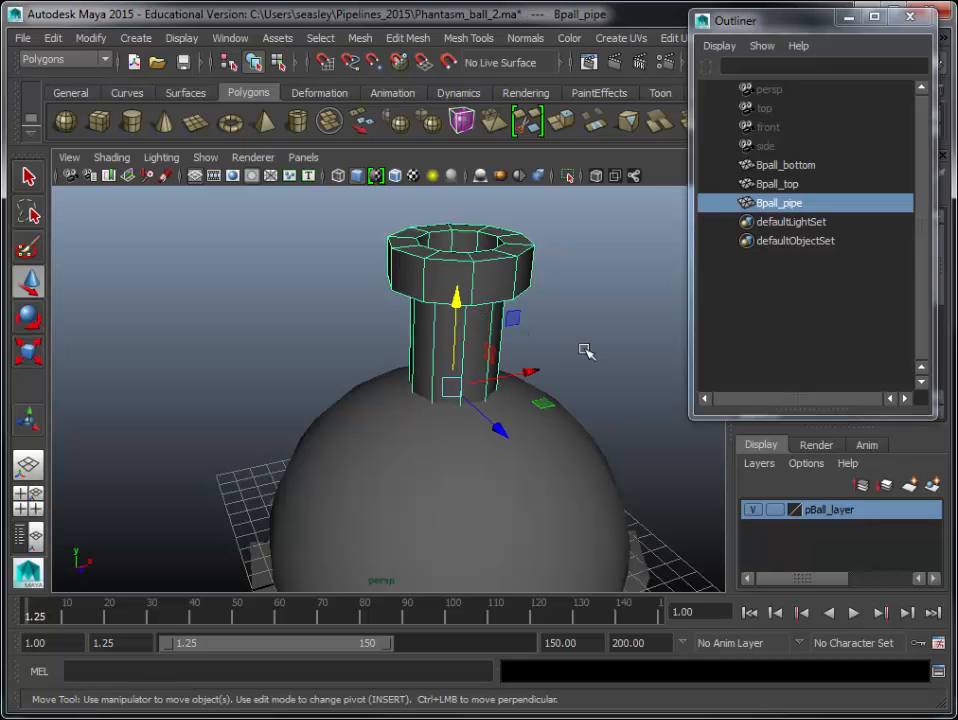
{"action": "right_click_drag", "start_coordinate": [628, 404], "coordinate": [569, 316], "text": "alt"}
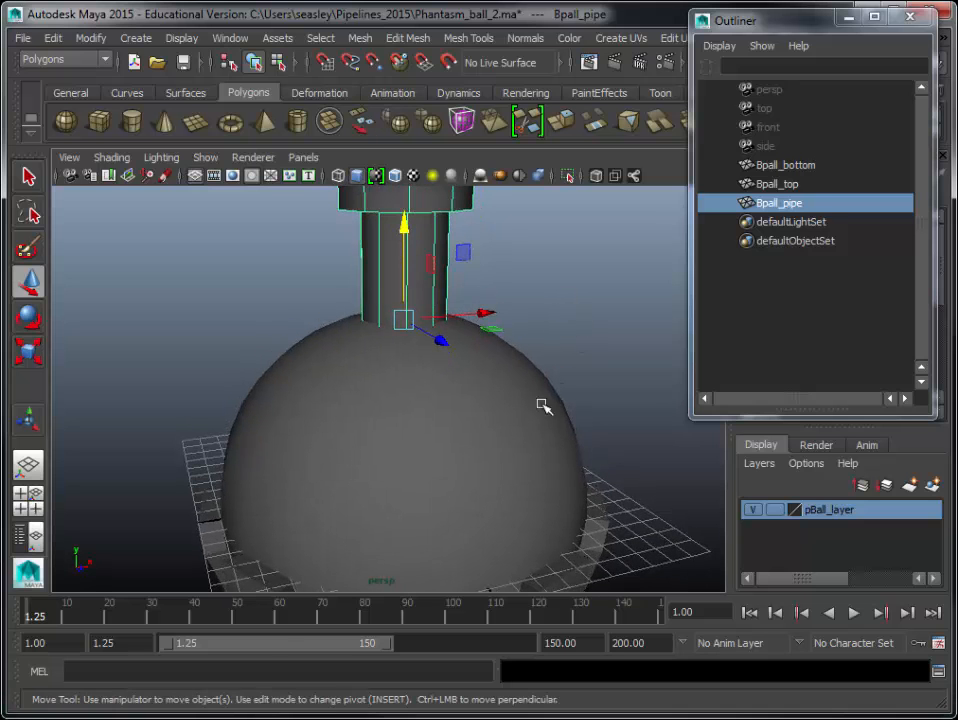
- Select the ball's top half and examine its mesh and its joint with the bottom half
{"action": "left_click", "coordinate": [516, 466]}
{"action": "right_click_drag", "start_coordinate": [516, 466], "coordinate": [418, 371], "text": "alt"}
{"action": "left_click_drag", "start_coordinate": [418, 371], "coordinate": [372, 458], "text": "alt"}
{"action": "right_click_drag", "start_coordinate": [372, 458], "coordinate": [428, 450], "text": "alt"}
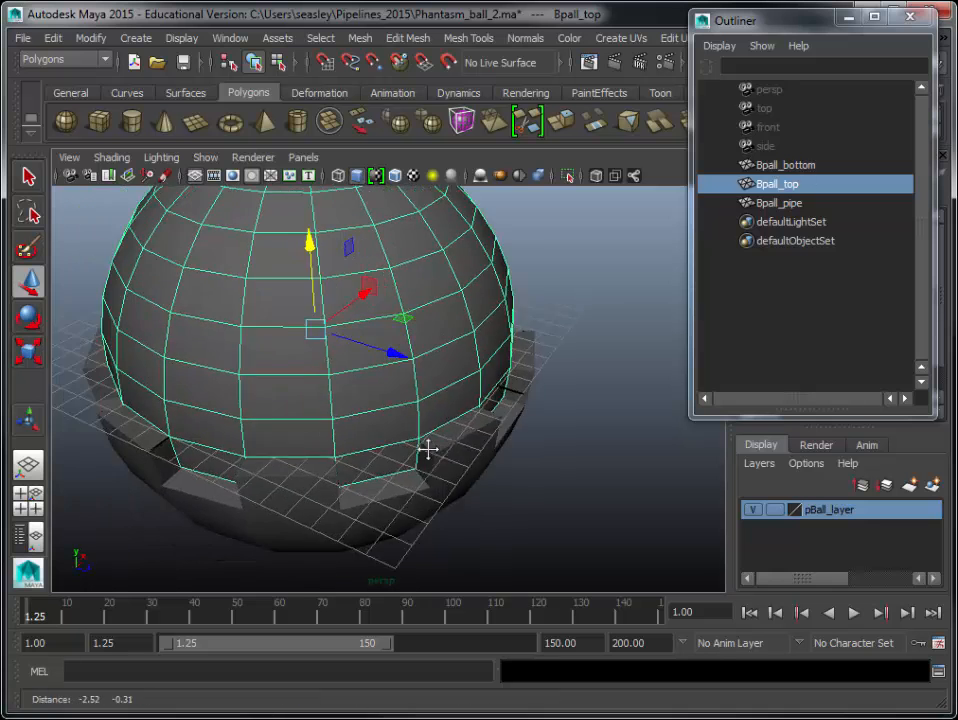
{"action": "middle_click_drag", "start_coordinate": [428, 450], "coordinate": [489, 451], "text": "alt"}
{"action": "right_click_drag", "start_coordinate": [539, 432], "coordinate": [349, 436], "text": "alt"}
{"action": "middle_click_drag", "start_coordinate": [366, 436], "coordinate": [395, 522], "text": "alt"}
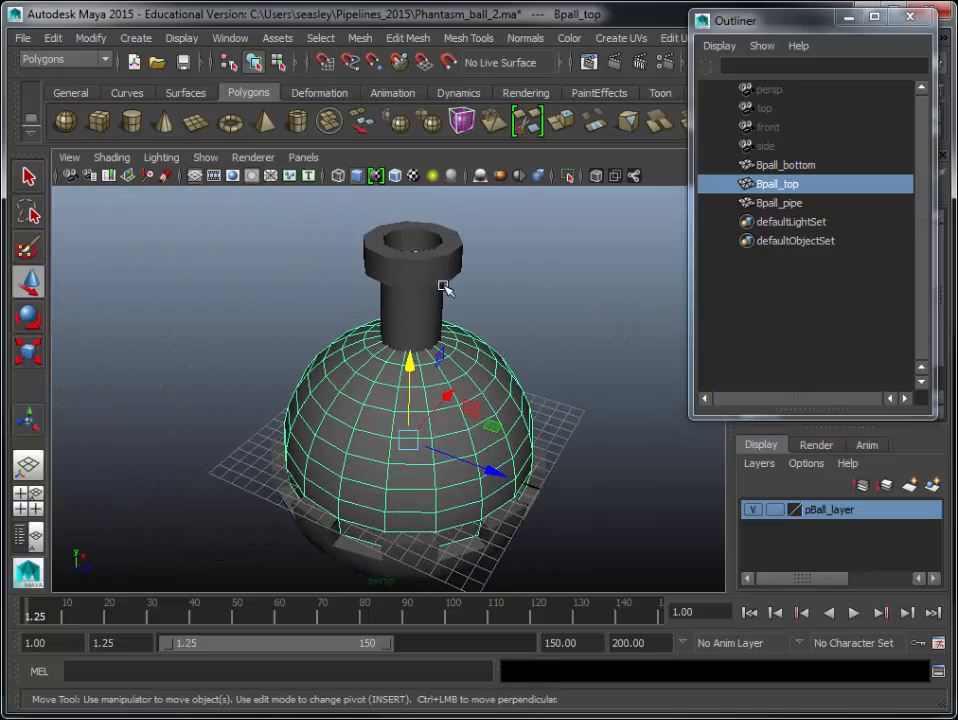
- Select the pipe, inspect how it overlaps the ball's neck in wireframe, then deselect it and restore shaded display
{"action": "left_click", "coordinate": [444, 287]}
{"action": "left_click_drag", "start_coordinate": [518, 453], "coordinate": [528, 421], "text": "alt"}
{"action": "key", "text": "4"}
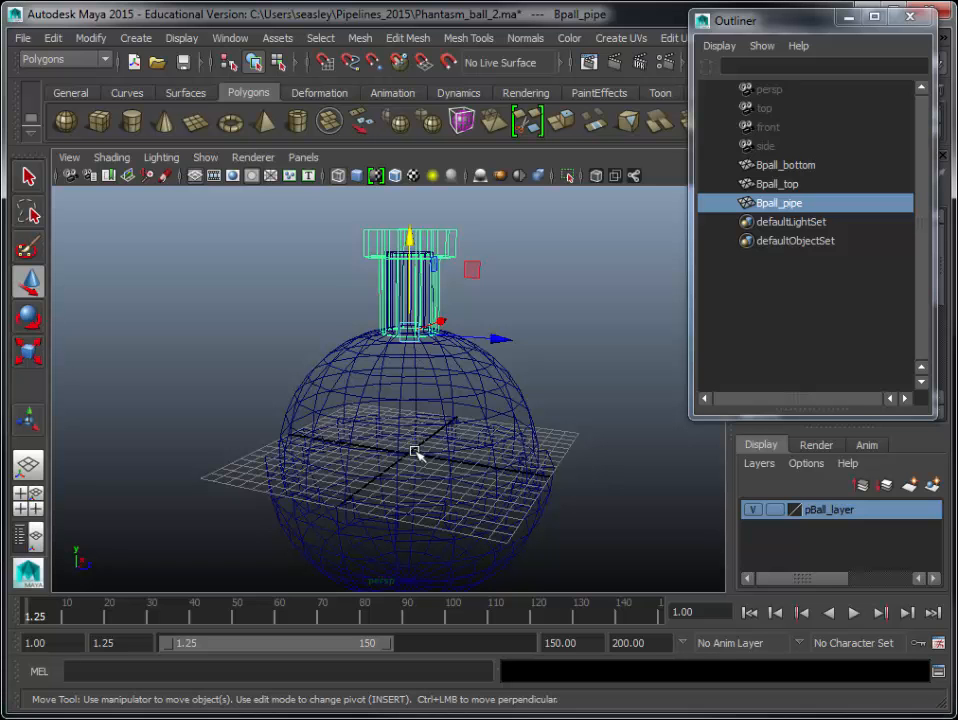
{"action": "key", "text": "e"}
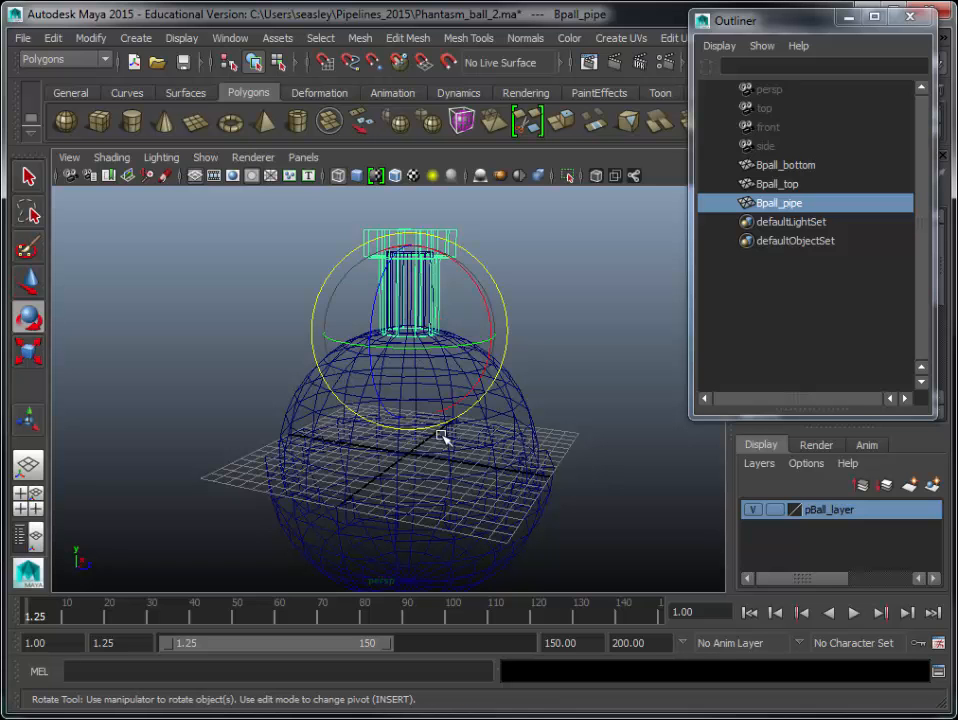
{"action": "left_click", "coordinate": [562, 383]}
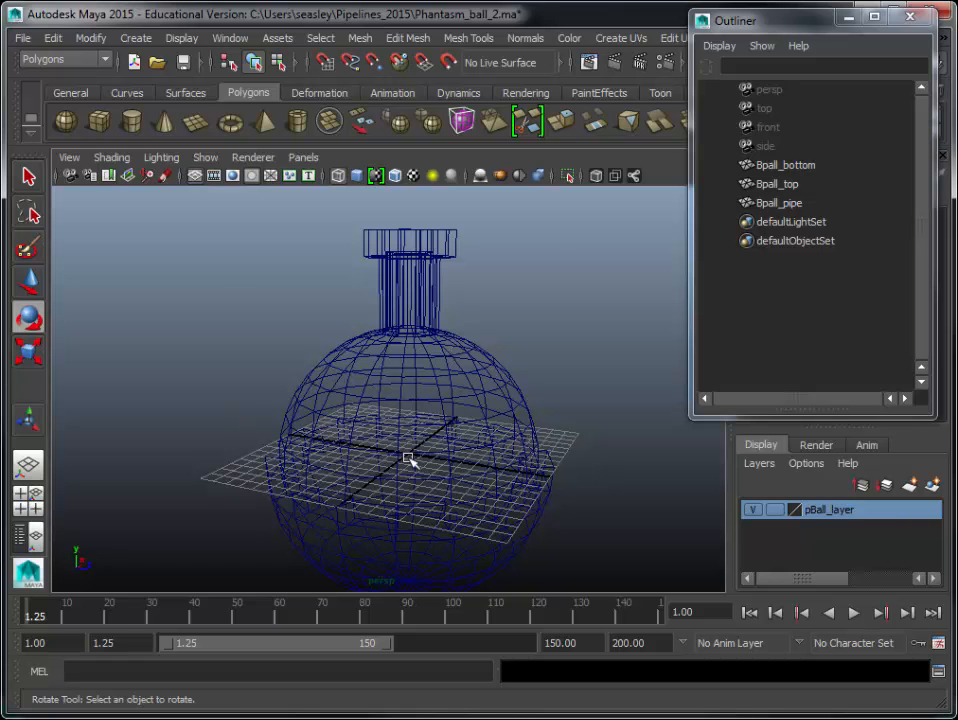
{"action": "key", "text": "5"}
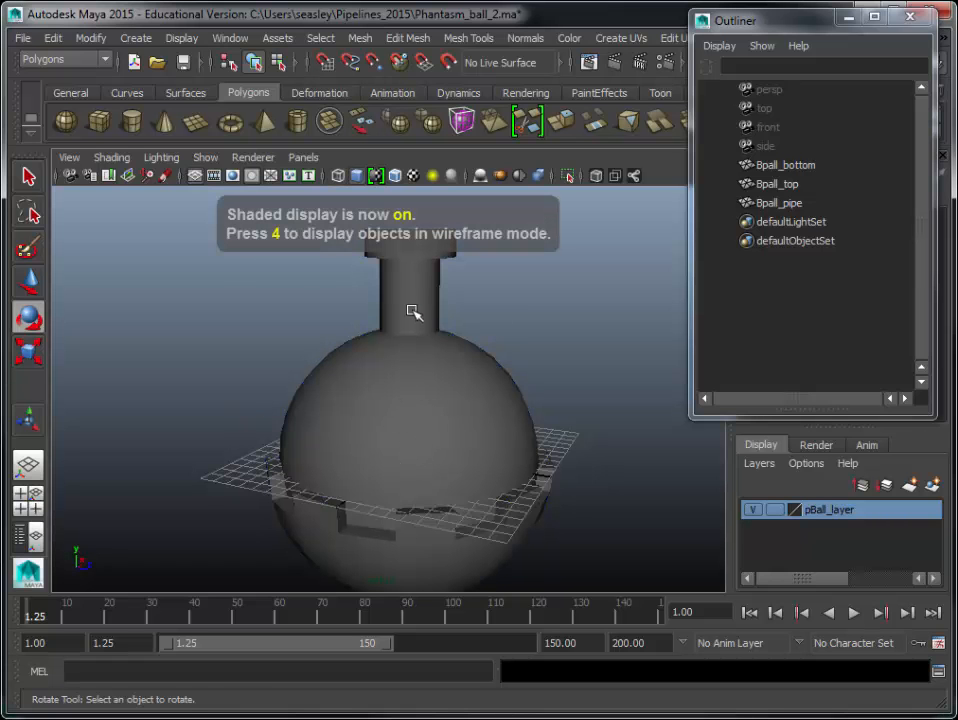
- Select the pipe, try rotating it about 14.6 degrees around X, and undo the rotation
{"action": "left_click", "coordinate": [413, 312]}
{"action": "left_click_drag", "start_coordinate": [475, 274], "coordinate": [427, 324]}
{"action": "key", "text": "ctrl+z"}
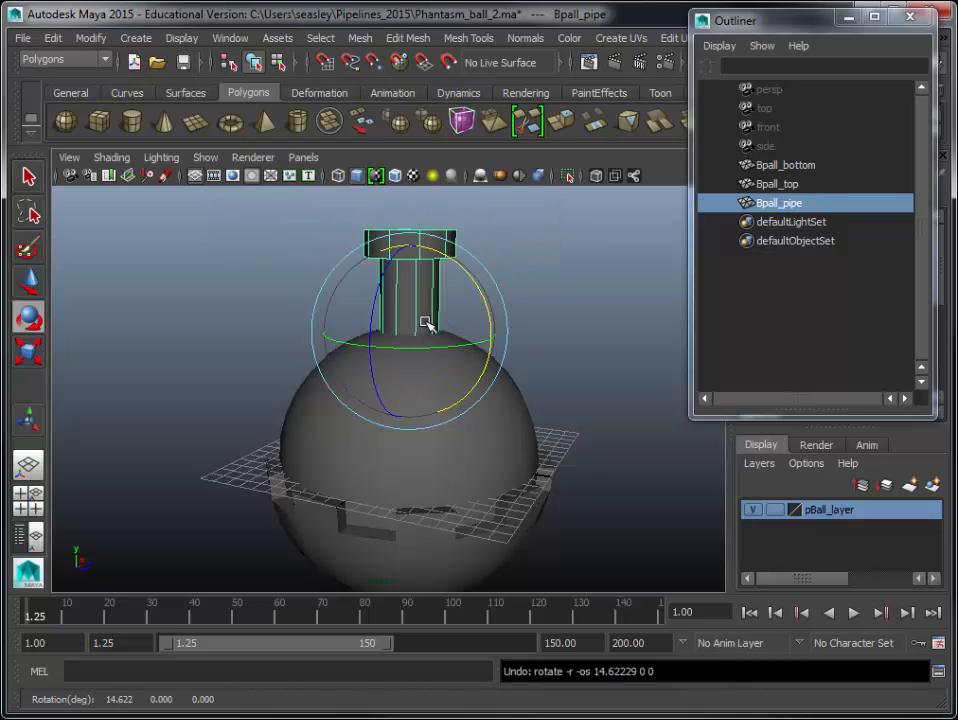
- Start editing the pipe's pivot and center it on the pipe
{"action": "key", "text": "w"}
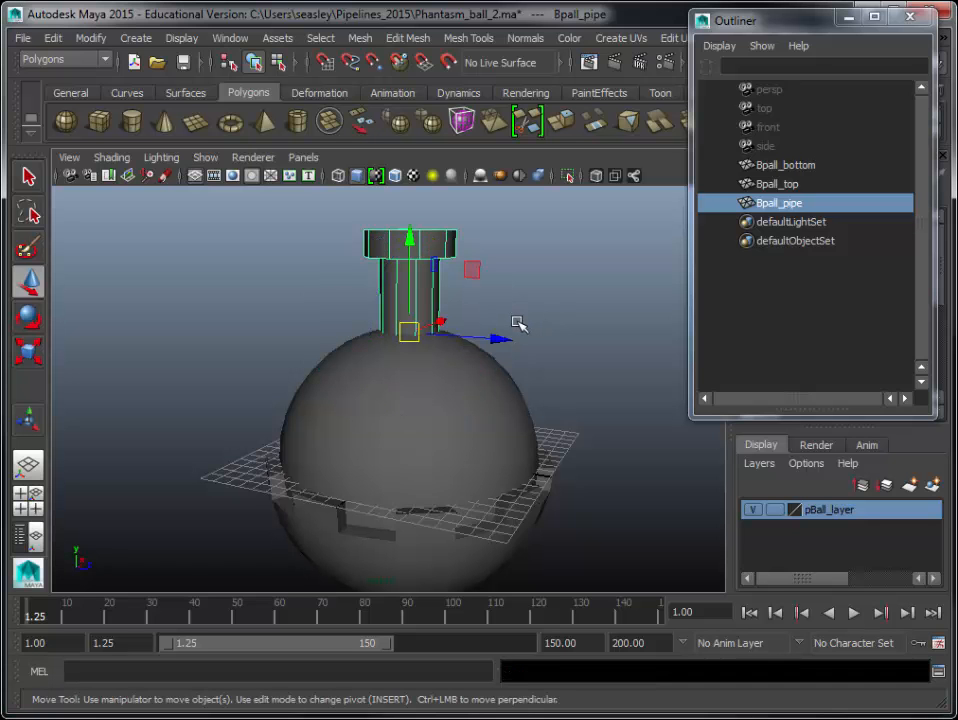
{"action": "key", "text": "Insert"}
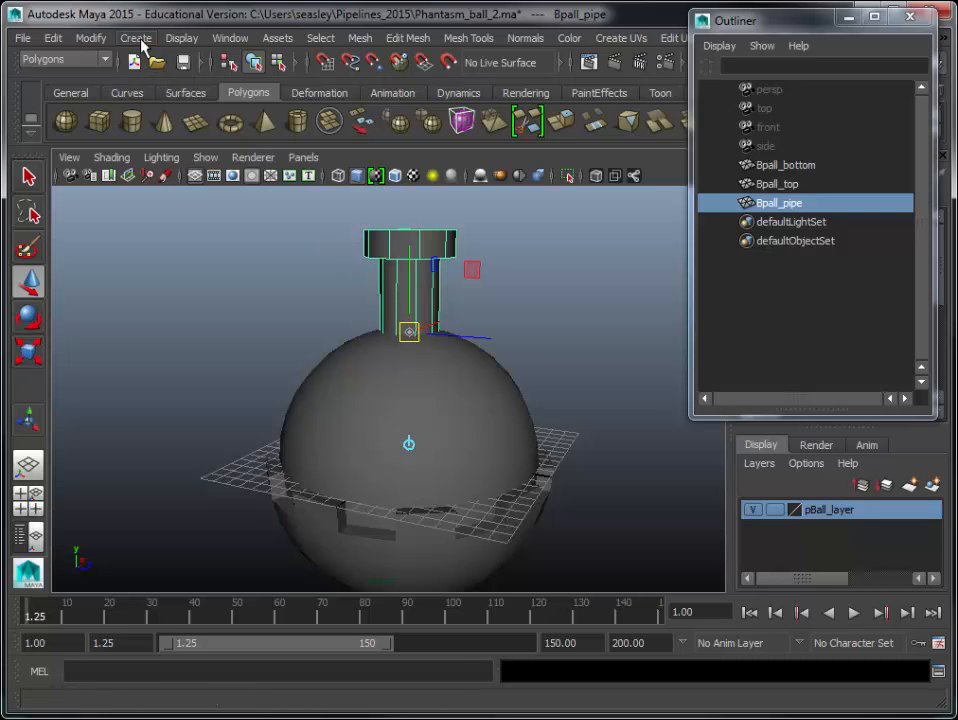
{"action": "left_click", "coordinate": [91, 38]}
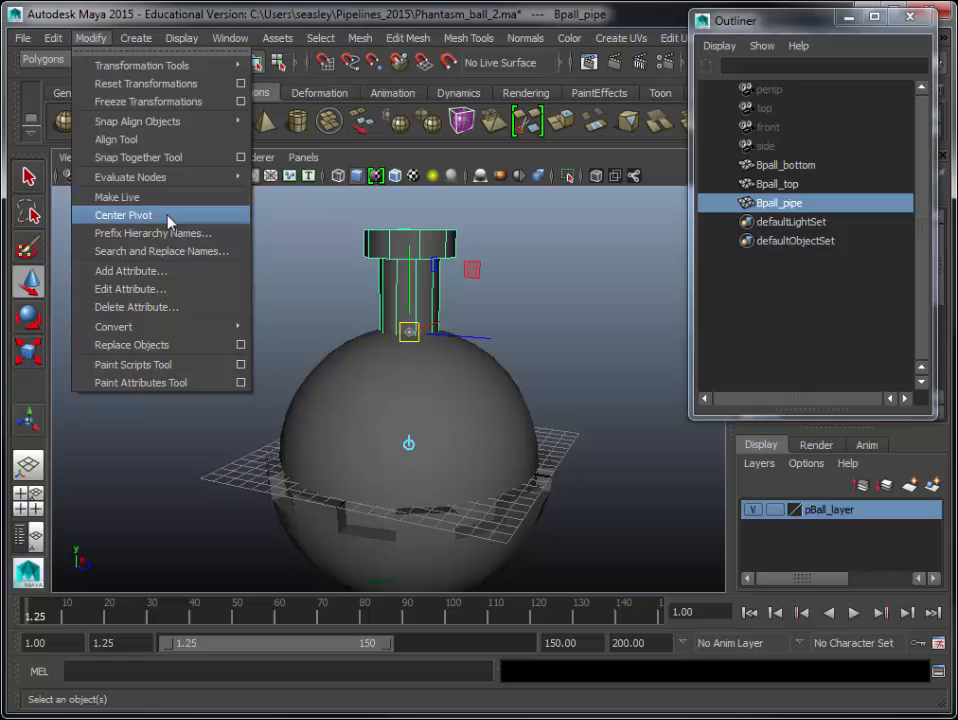
{"action": "left_click", "coordinate": [169, 221]}
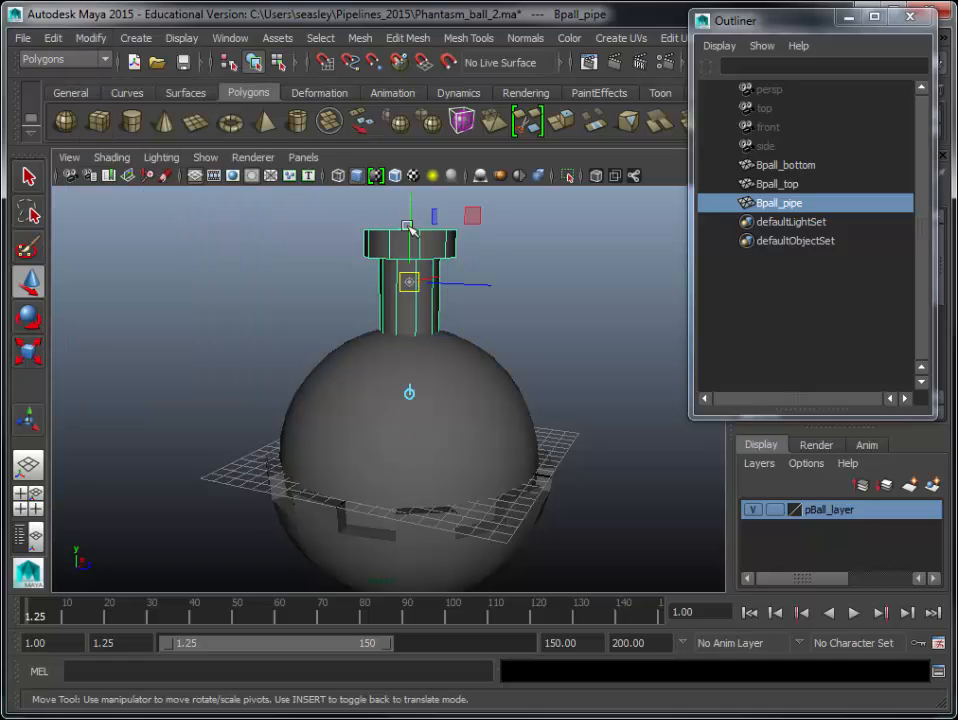
- Move the pipe's pivot slightly down its shaft and center it again
{"action": "left_click_drag", "start_coordinate": [413, 214], "coordinate": [425, 245]}
{"action": "left_click", "coordinate": [322, 240]}
{"action": "left_click", "coordinate": [375, 246]}
{"action": "left_click", "coordinate": [94, 40]}
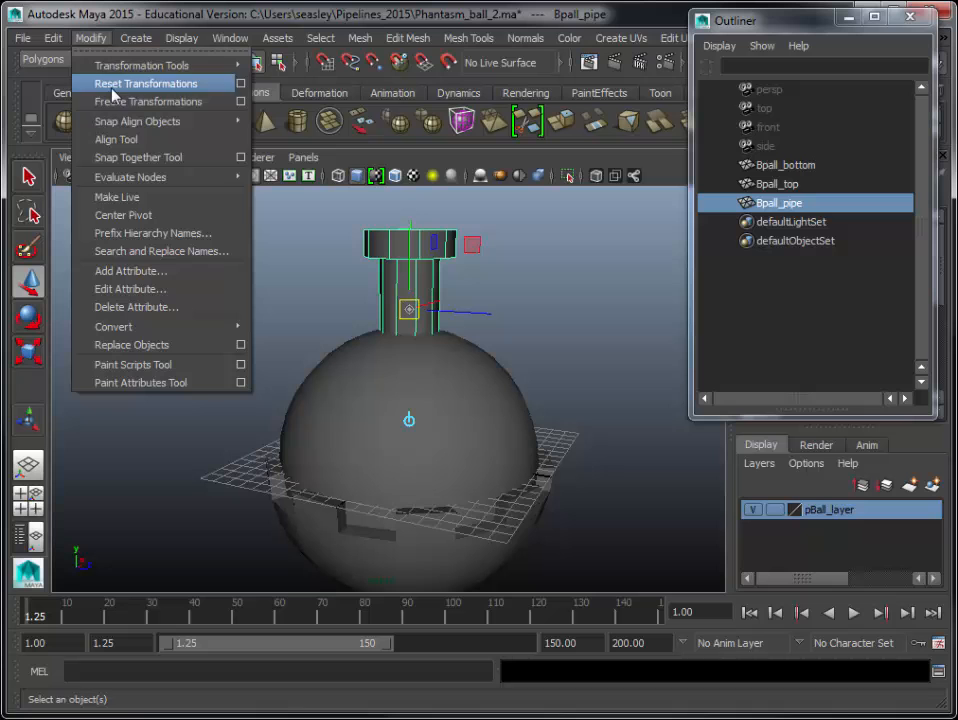
{"action": "left_click", "coordinate": [124, 215]}
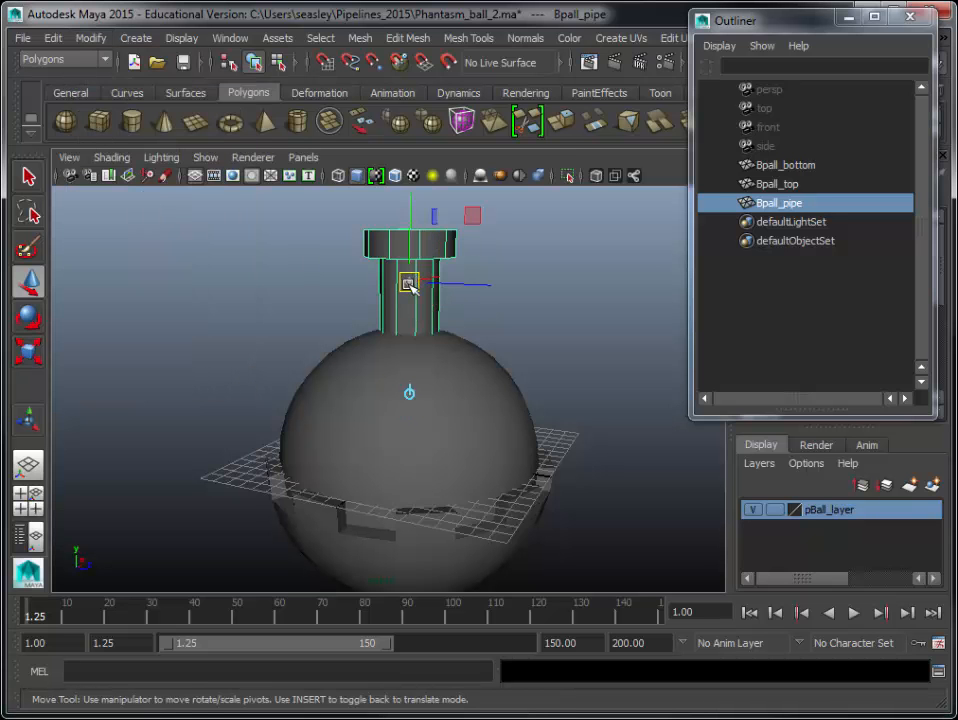
- Show the scene in wireframe and snap the pipe's pivot straight down to the grid origin at the ball's center
{"action": "left_click", "coordinate": [509, 318]}
{"action": "left_click", "coordinate": [418, 265]}
{"action": "key", "text": "4"}
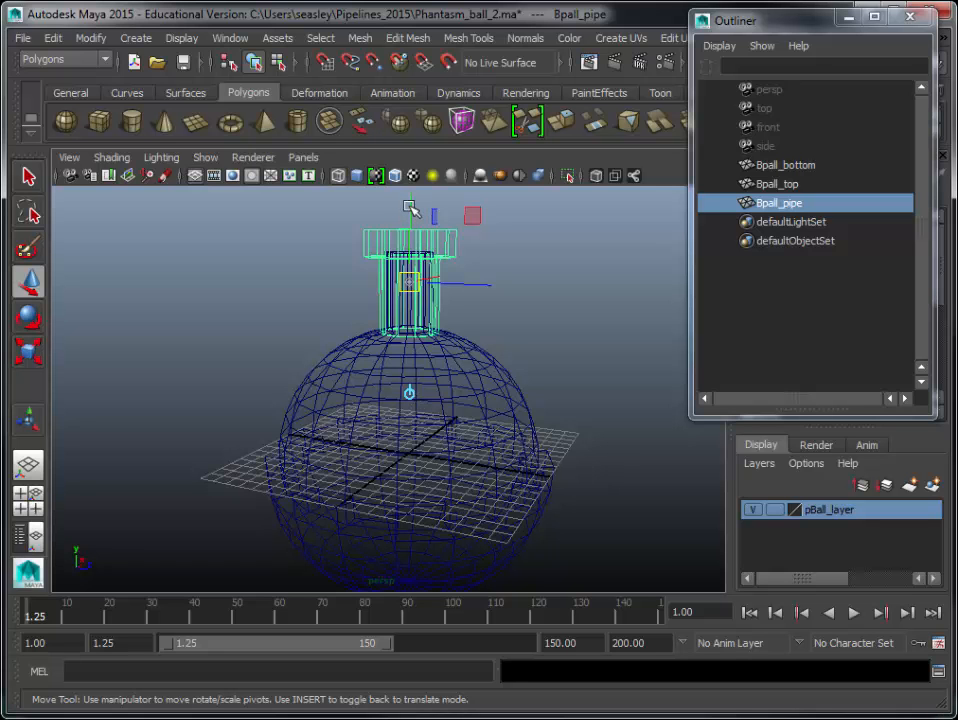
{"action": "key", "text": "x"}
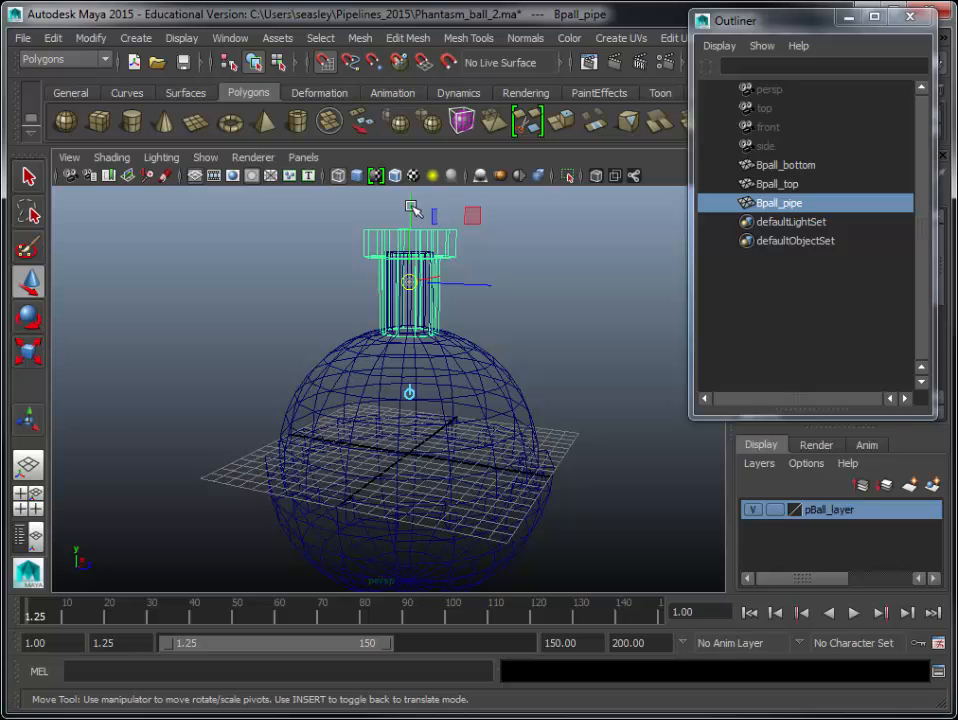
{"action": "left_click_drag", "start_coordinate": [412, 205], "coordinate": [452, 452]}
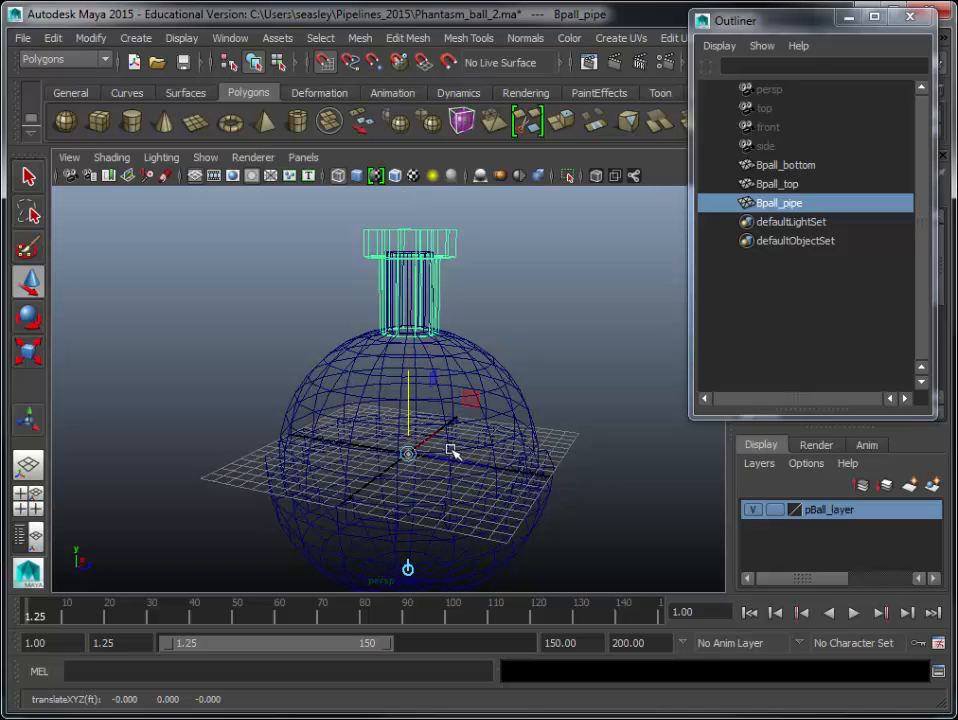
- Finish the pivot edit, restore shaded display and rotate the pipe about 50.8 degrees around X, swinging it about the ball's center
{"action": "left_click_drag", "start_coordinate": [316, 541], "coordinate": [340, 480], "text": "alt"}
{"action": "scroll", "coordinate": [490, 490], "scroll_direction": "up", "scroll_amount": 6}
{"action": "scroll", "coordinate": [256, 452], "scroll_direction": "down", "scroll_amount": 2}
{"action": "right_click_drag", "start_coordinate": [256, 452], "coordinate": [242, 448], "text": "alt"}
{"action": "middle_click_drag", "start_coordinate": [287, 394], "coordinate": [304, 458], "text": "alt"}
{"action": "right_click_drag", "start_coordinate": [305, 457], "coordinate": [259, 452], "text": "alt"}
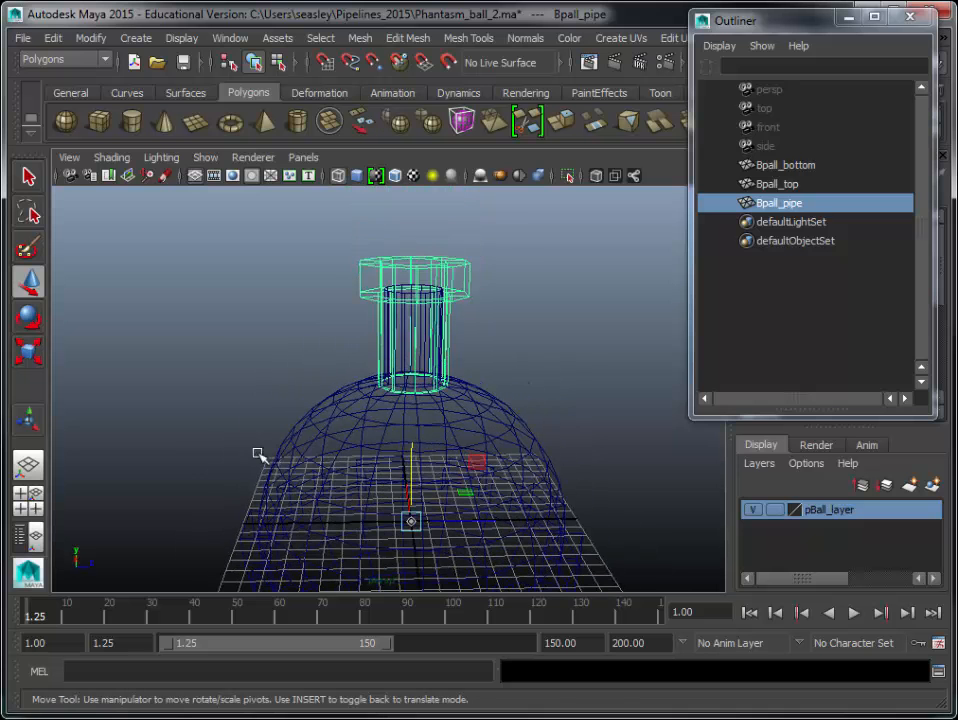
{"action": "left_click", "coordinate": [225, 384]}
{"action": "left_click", "coordinate": [372, 261]}
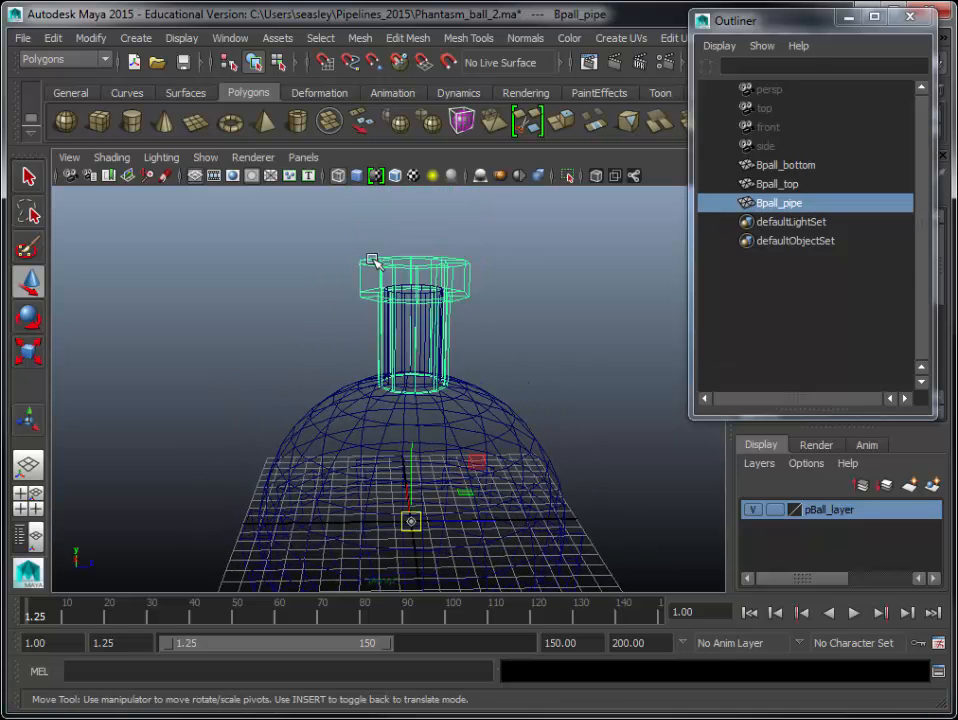
{"action": "key", "text": "e"}
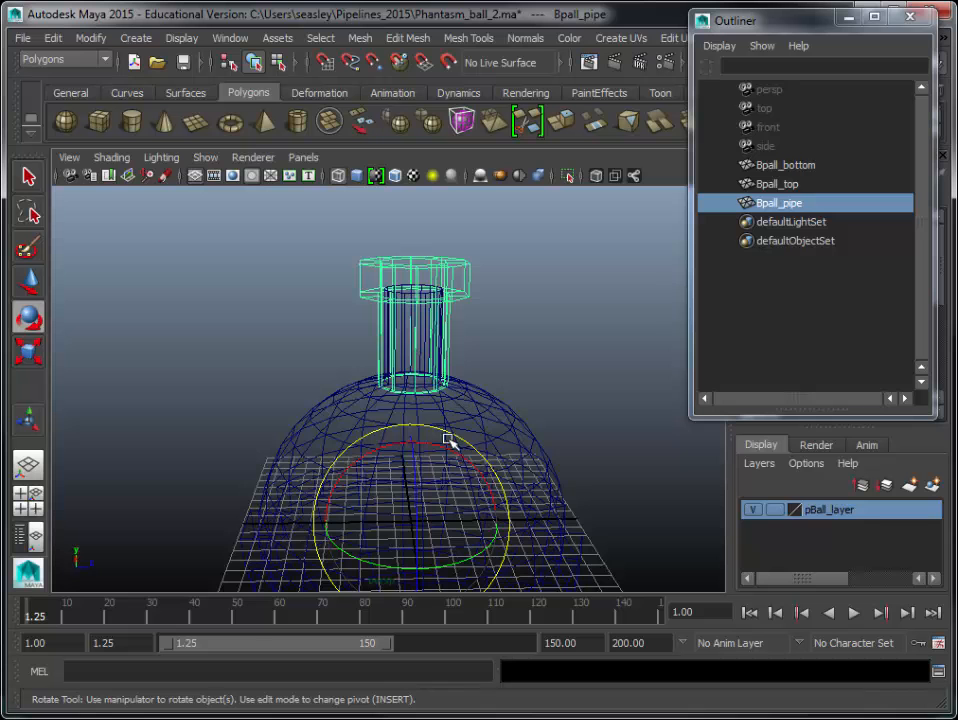
{"action": "key", "text": "5"}
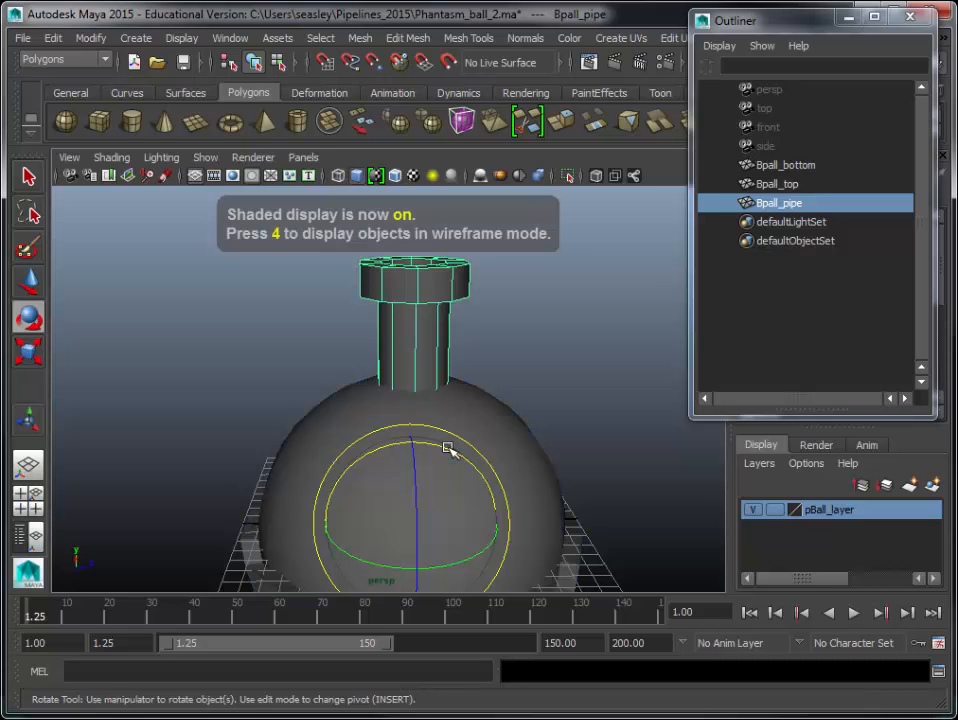
{"action": "mouse_move", "coordinate": [446, 447]}
{"action": "left_mouse_down"}
{"action": "mouse_move", "coordinate": [510, 452]}
{"action": "mouse_move", "coordinate": [575, 483]}
{"action": "mouse_move", "coordinate": [582, 443]}
{"action": "left_mouse_up"}
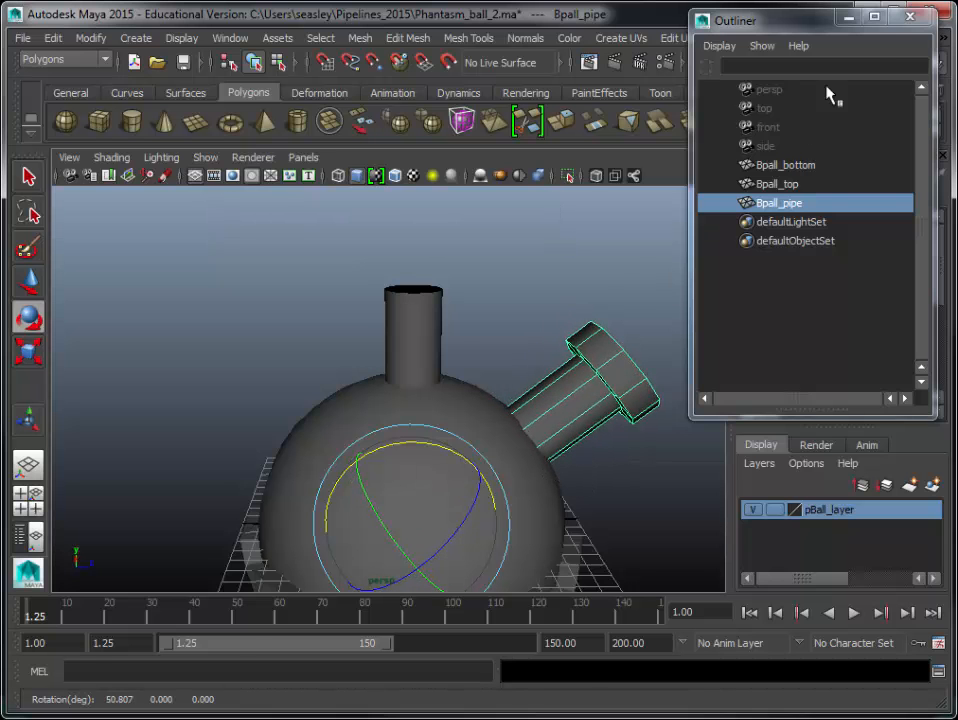
- Close the Outliner and set the pipe's Rotate X to 45
{"action": "left_click", "coordinate": [910, 17]}
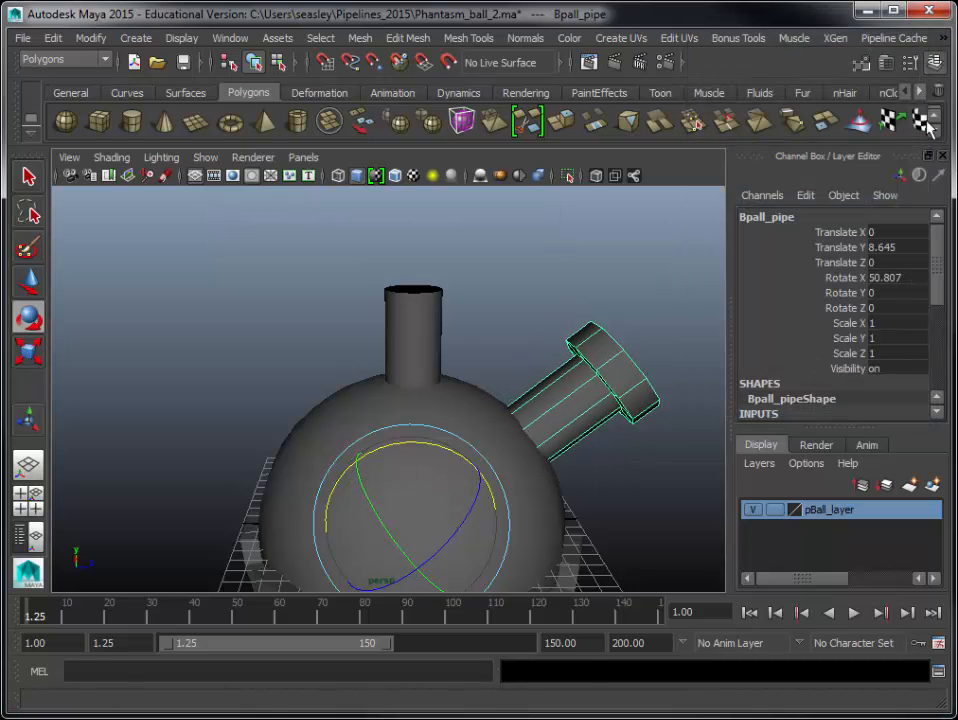
{"action": "double_click", "coordinate": [895, 280]}
{"action": "type", "text": "45"}
{"action": "key", "text": "Return"}
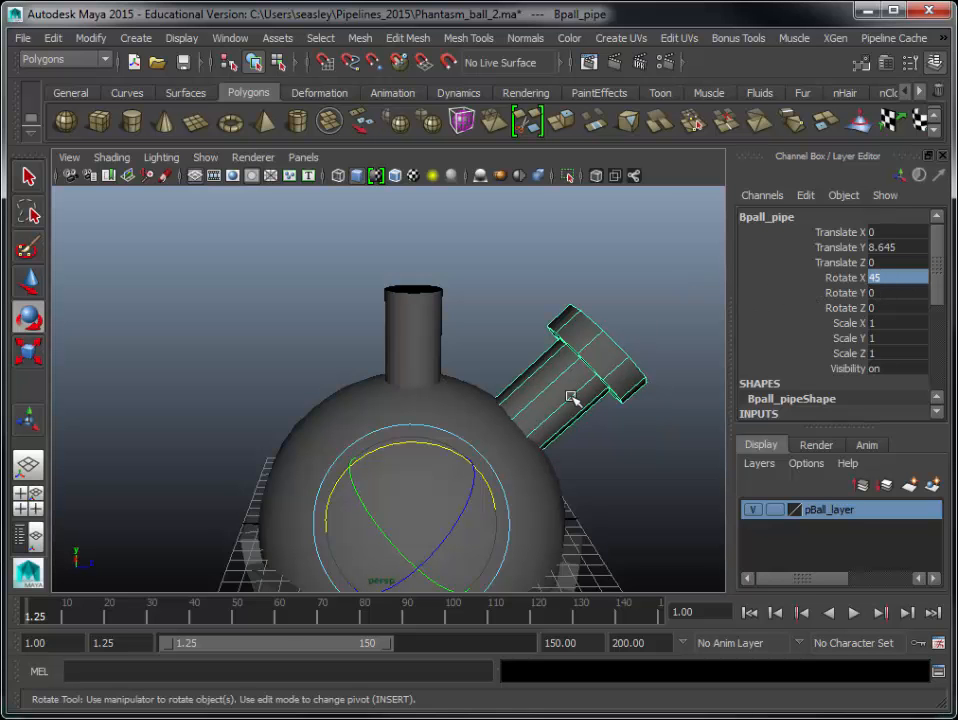
- Reopen the Outliner and place it clear of the ball and the channel values
{"action": "left_click_drag", "start_coordinate": [597, 481], "coordinate": [212, 467], "text": "alt"}
{"action": "right_click_drag", "start_coordinate": [520, 400], "coordinate": [287, 465], "text": "alt"}
{"action": "left_click_drag", "start_coordinate": [287, 465], "coordinate": [626, 458], "text": "alt"}
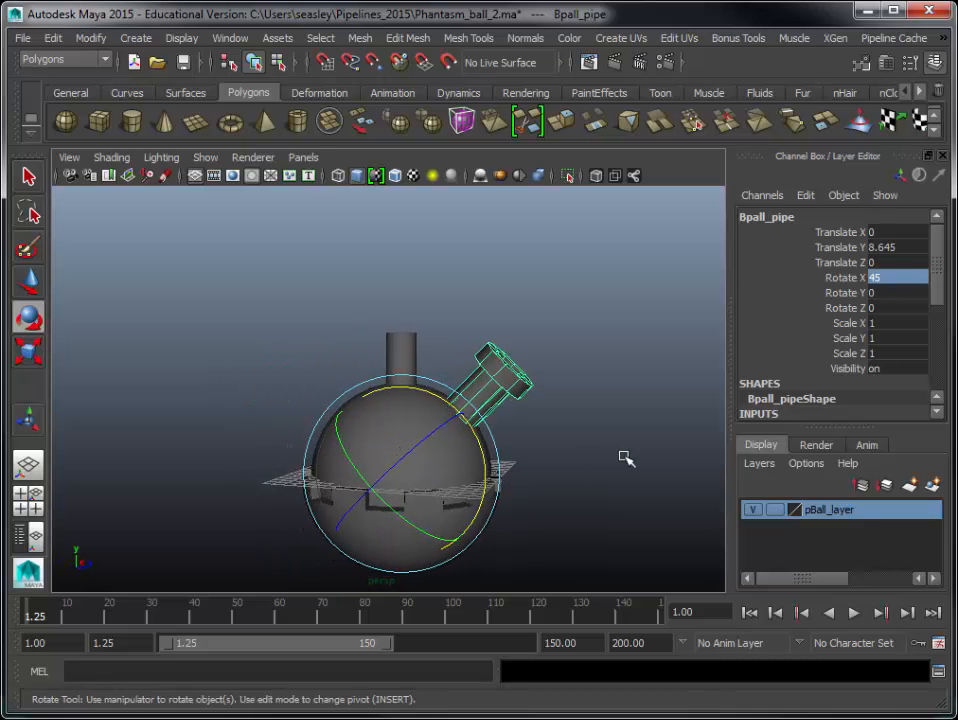
{"action": "left_click", "coordinate": [230, 38]}
{"action": "mouse_move", "coordinate": [270, 138]}
{"action": "left_click", "coordinate": [249, 175]}
{"action": "left_click_drag", "start_coordinate": [768, 26], "coordinate": [112, 47]}
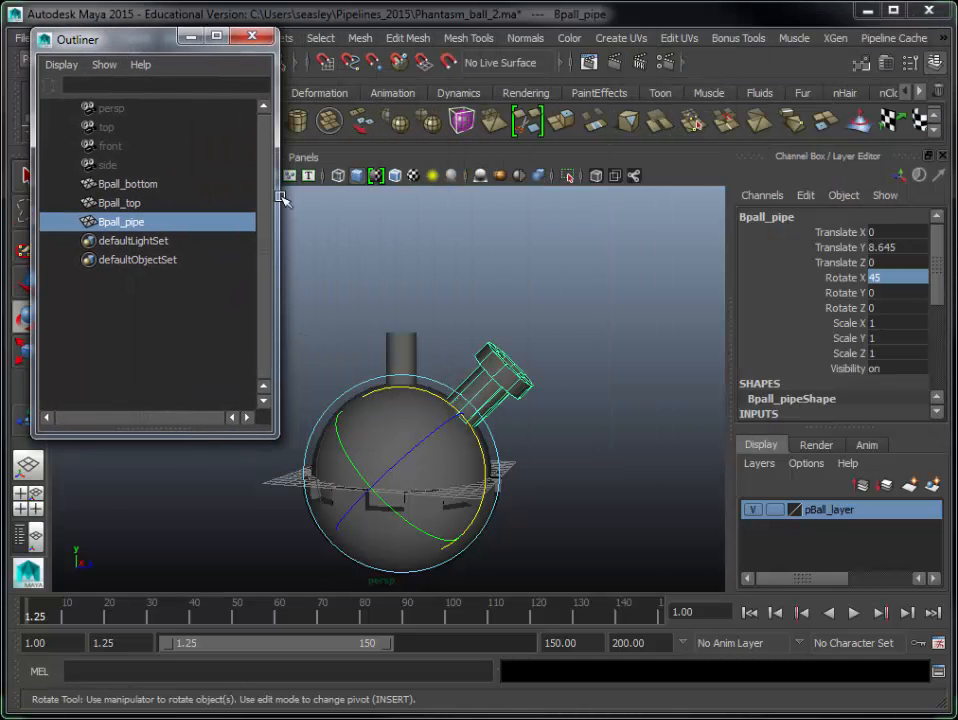
- Deselect the pipe, examine from above how it sits tilted on the ball, and select Bpall_pipe again
{"action": "left_click", "coordinate": [493, 306]}
{"action": "left_click_drag", "start_coordinate": [493, 306], "coordinate": [522, 391], "text": "alt"}
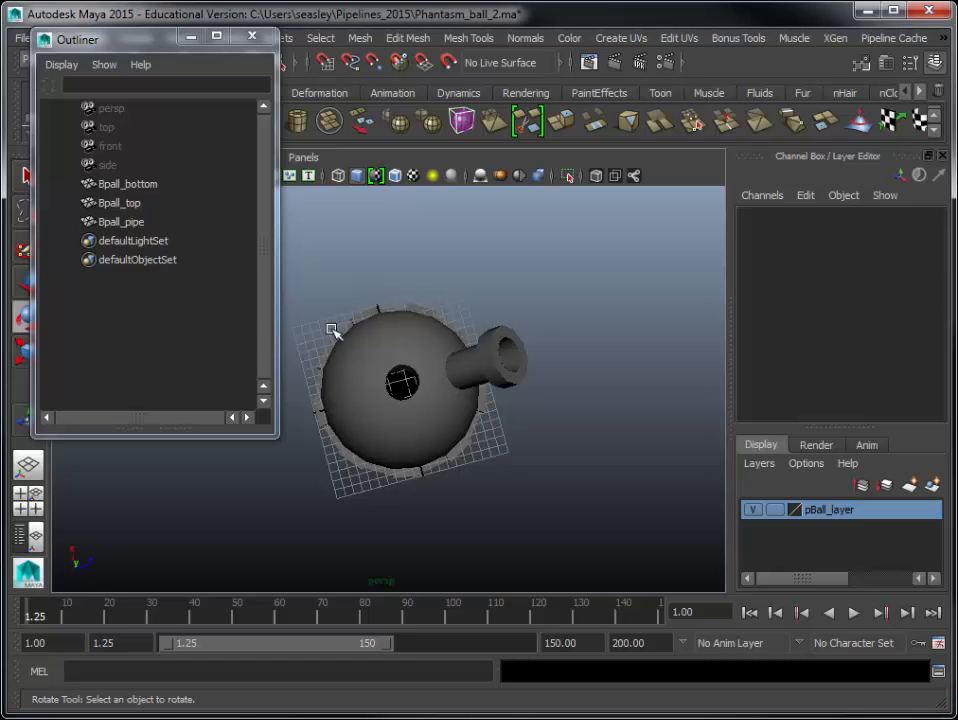
{"action": "left_click_drag", "start_coordinate": [459, 389], "coordinate": [415, 311], "text": "alt"}
{"action": "left_click", "coordinate": [125, 222]}
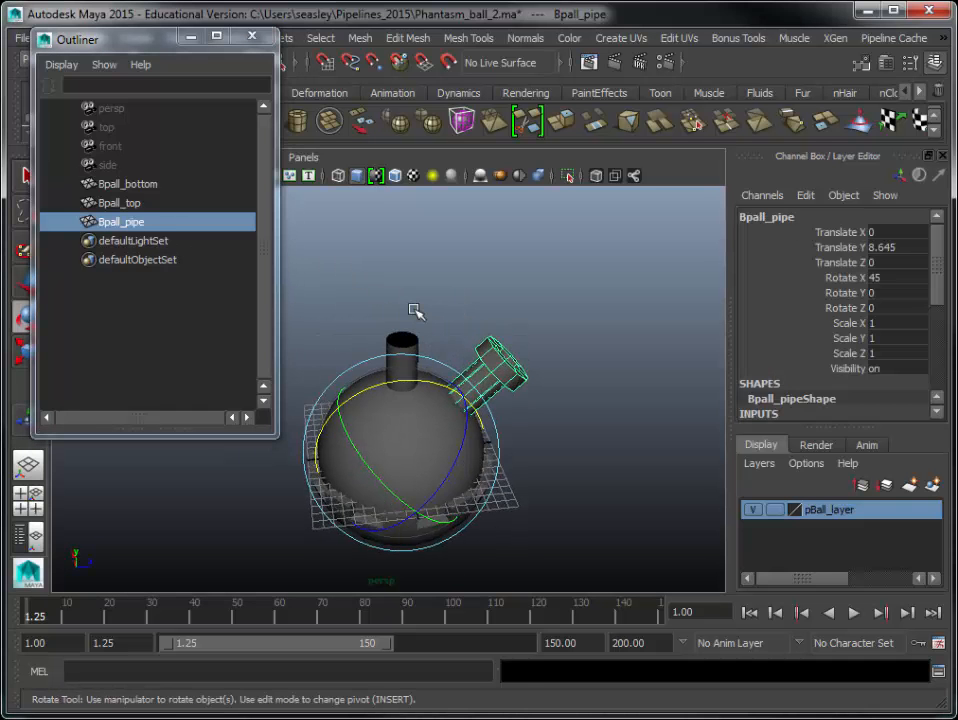
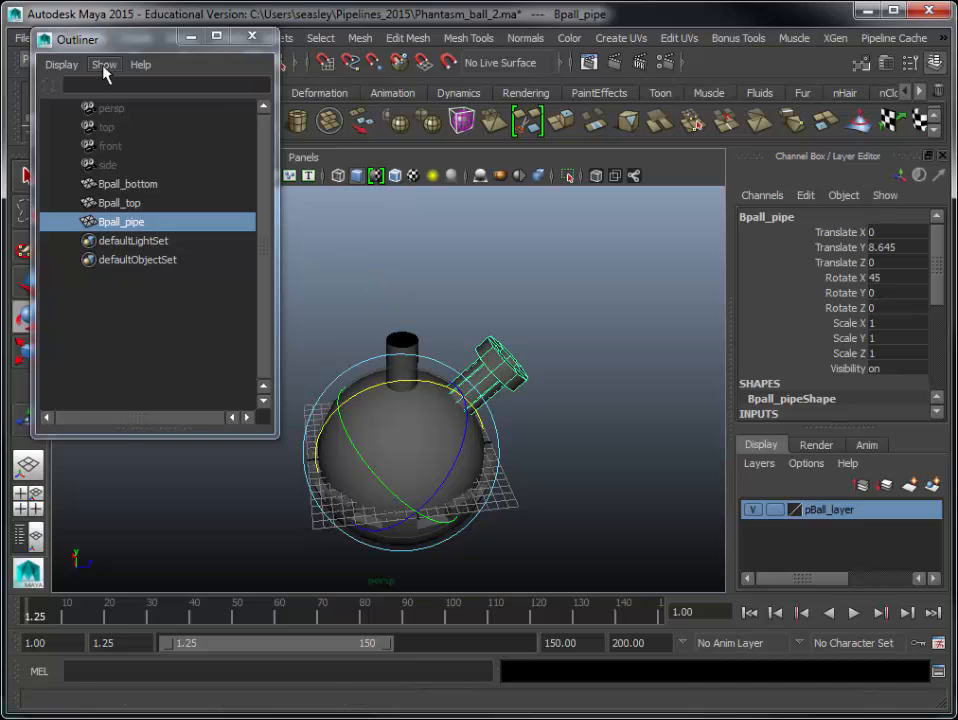
- Group the selected Bpall_pipe under its own parent node
{"action": "left_click_drag", "start_coordinate": [112, 39], "coordinate": [123, 187]}
{"action": "left_click", "coordinate": [79, 36]}
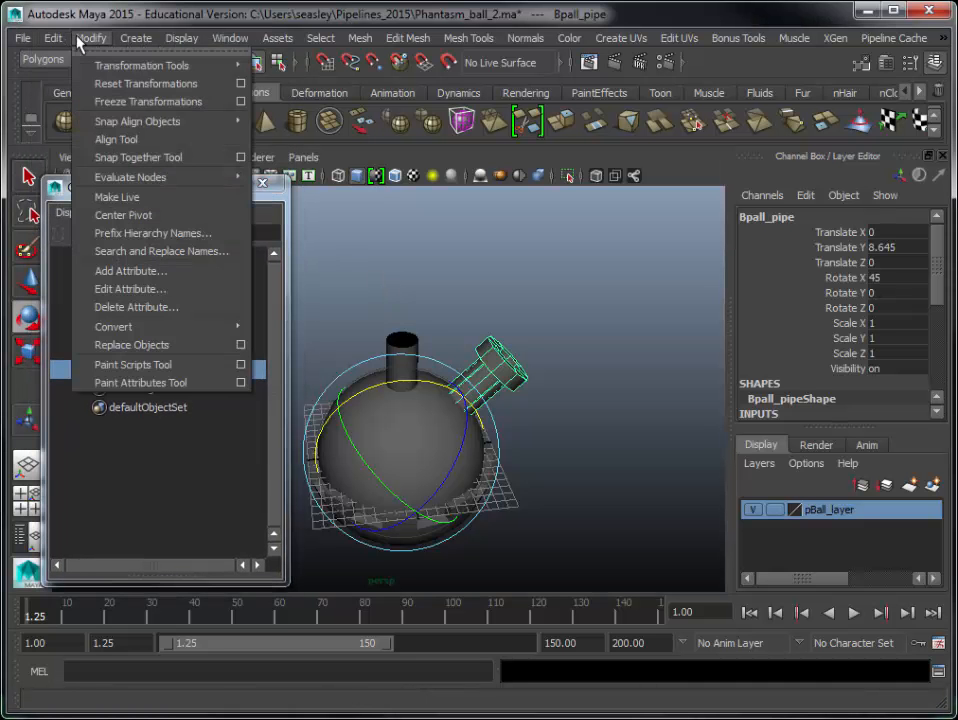
{"action": "mouse_move", "coordinate": [55, 38]}
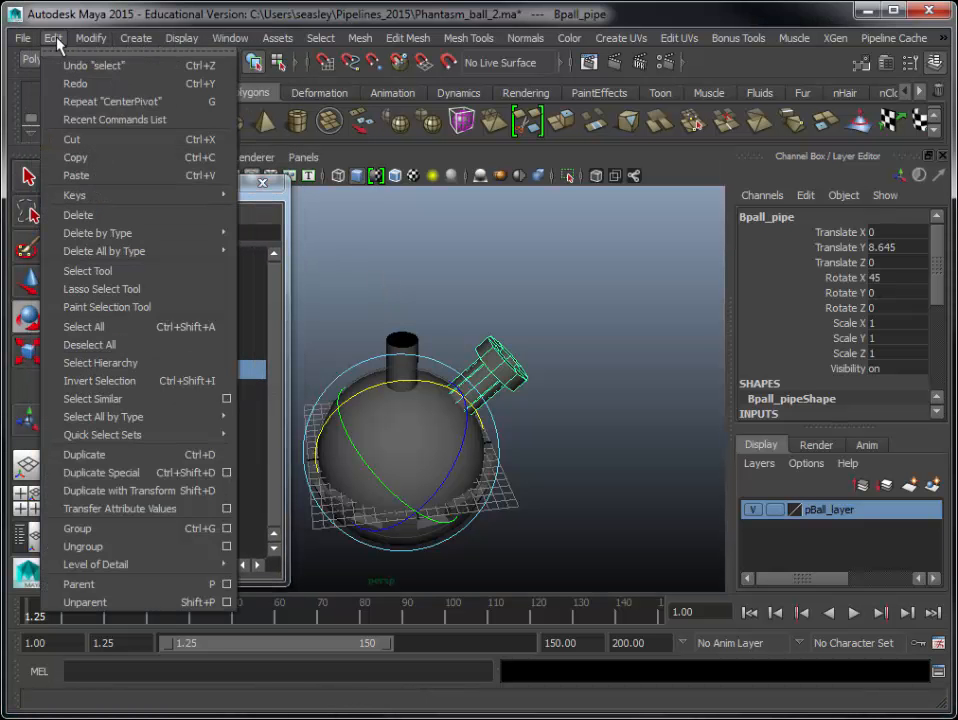
{"action": "left_click", "coordinate": [151, 530]}
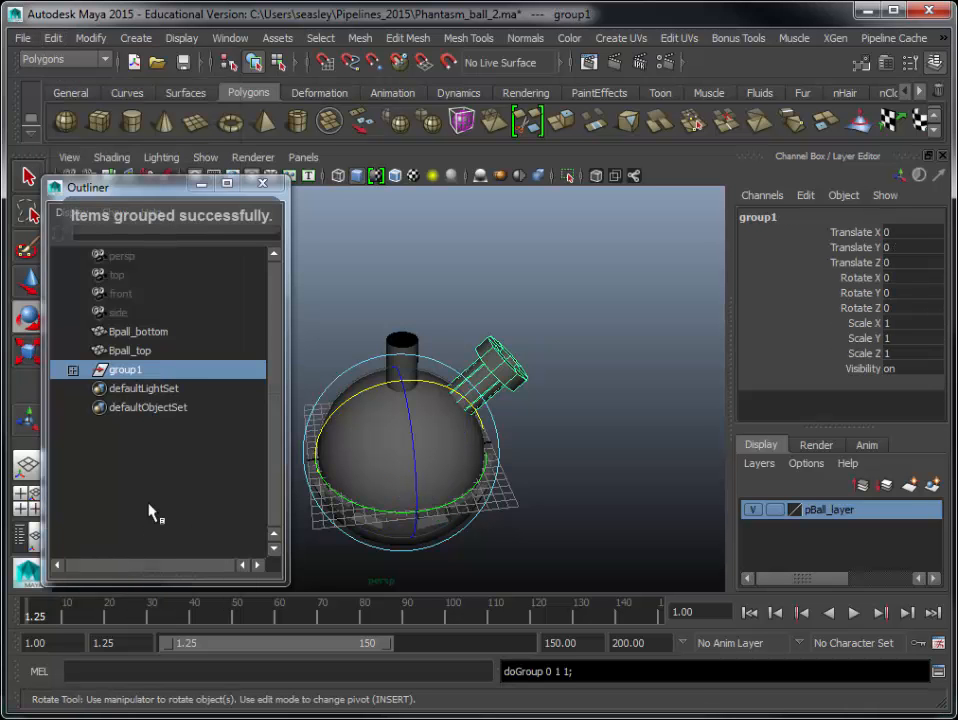
- Expand group1 and compare the transform values of the group and its child pipe, leaving the group selected
{"action": "left_click", "coordinate": [73, 371]}
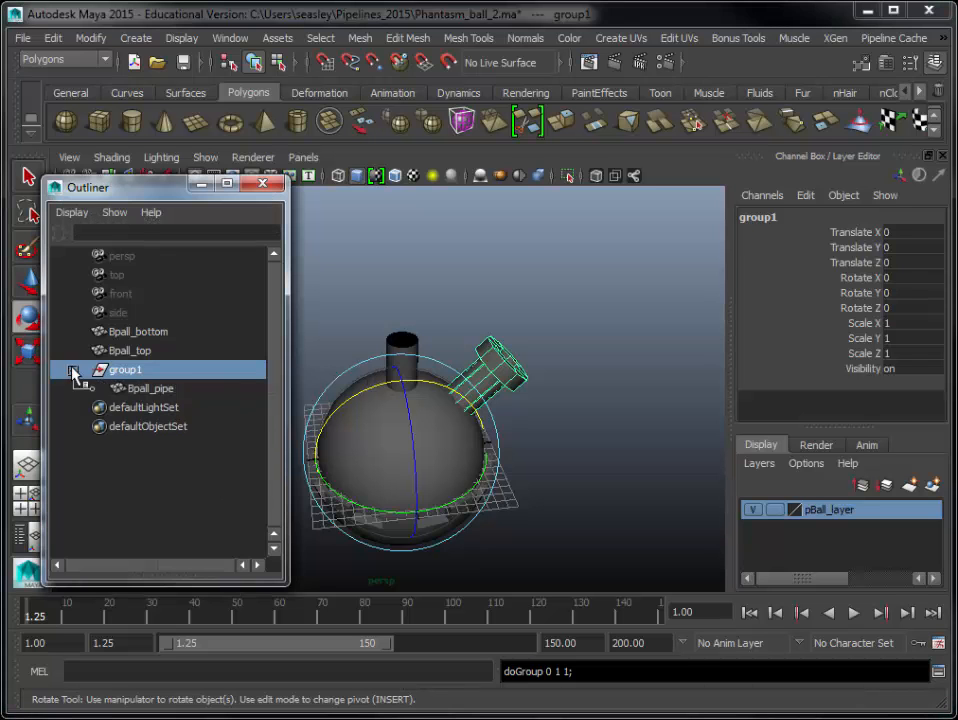
{"action": "left_click", "coordinate": [73, 371]}
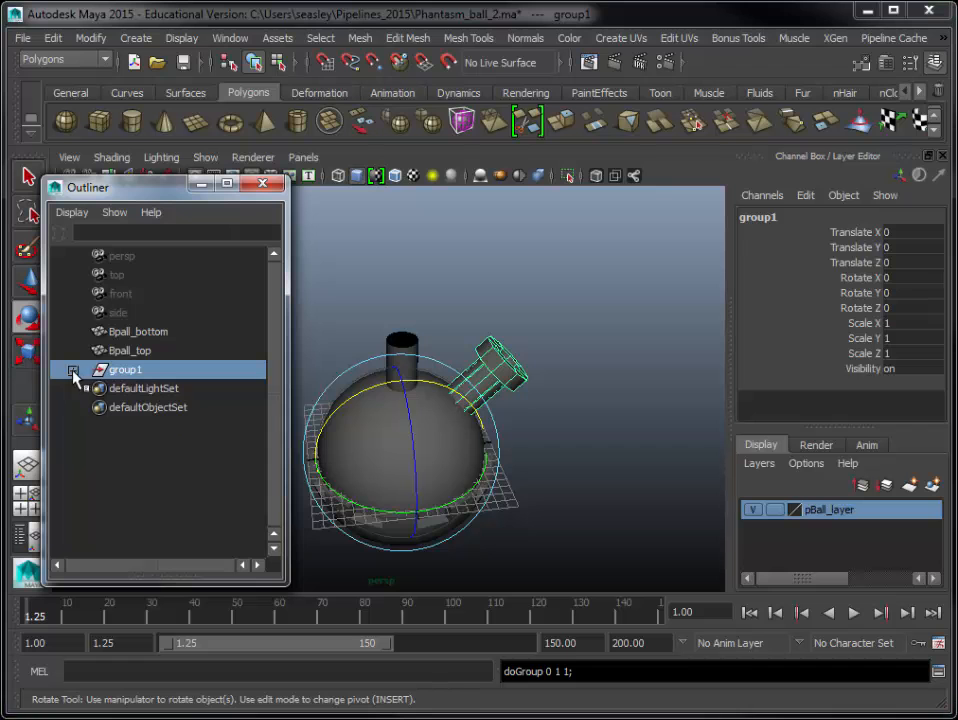
{"action": "left_click", "coordinate": [73, 371]}
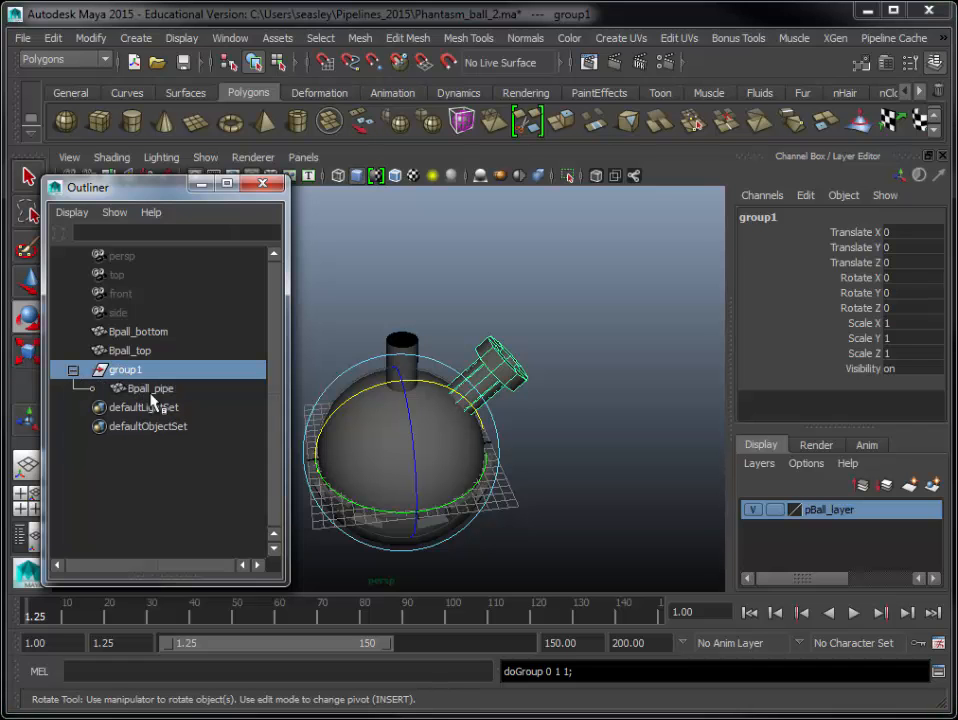
{"action": "left_click", "coordinate": [150, 390]}
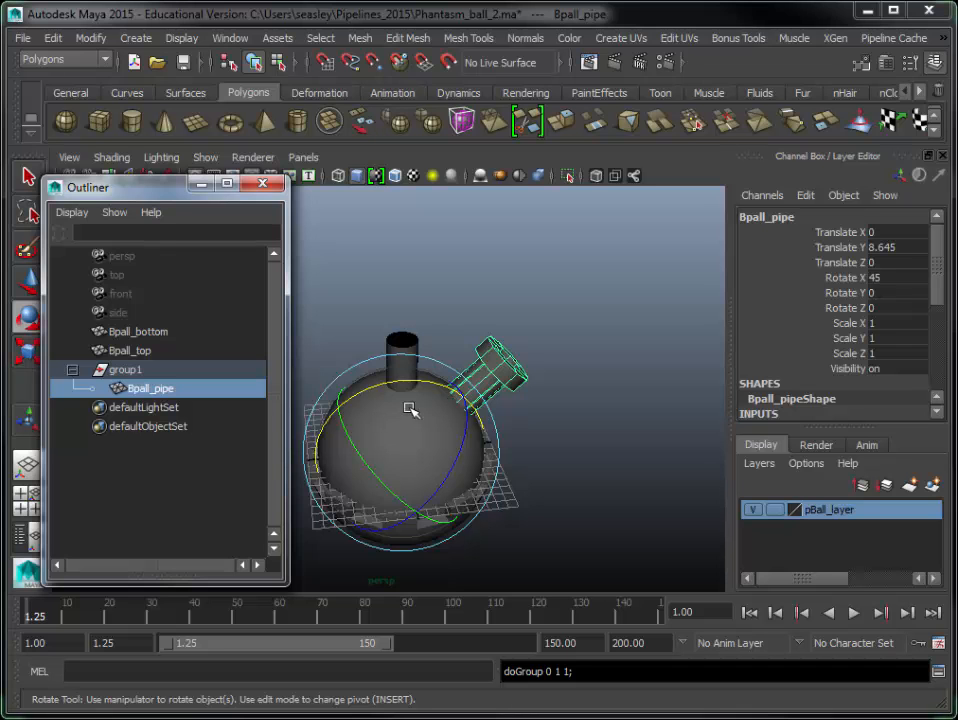
{"action": "left_click", "coordinate": [141, 371]}
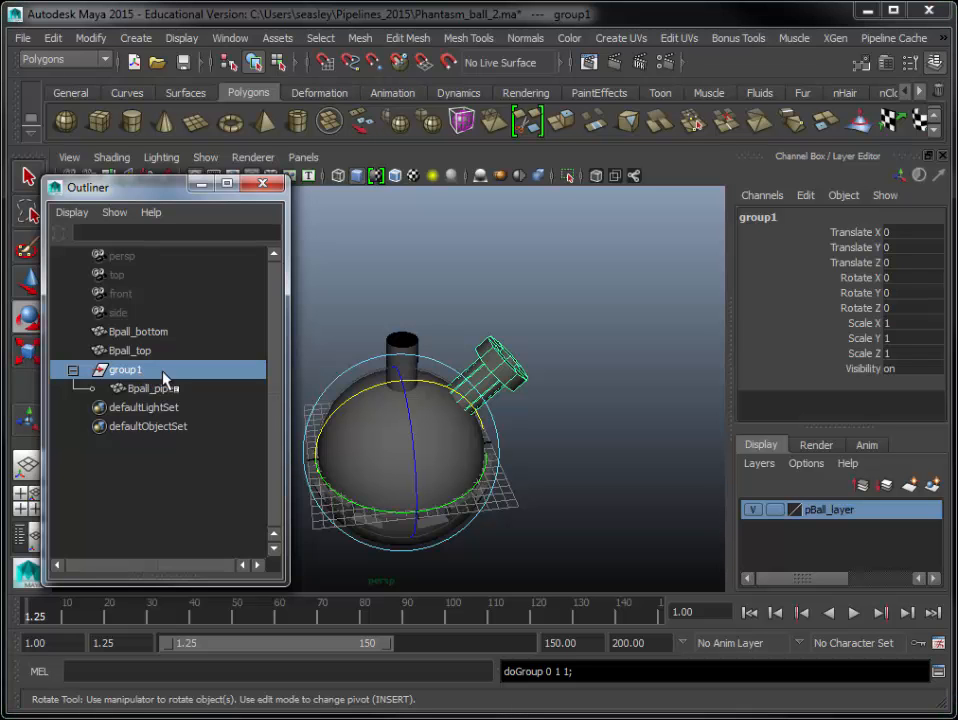
{"action": "left_click", "coordinate": [152, 388]}
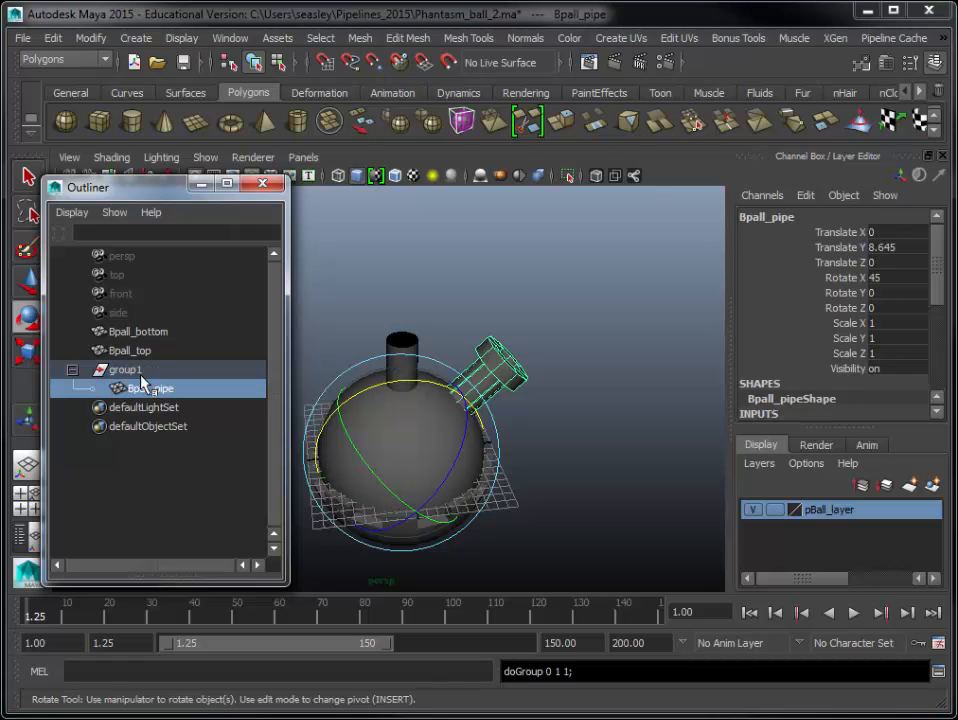
{"action": "left_click", "coordinate": [141, 372]}
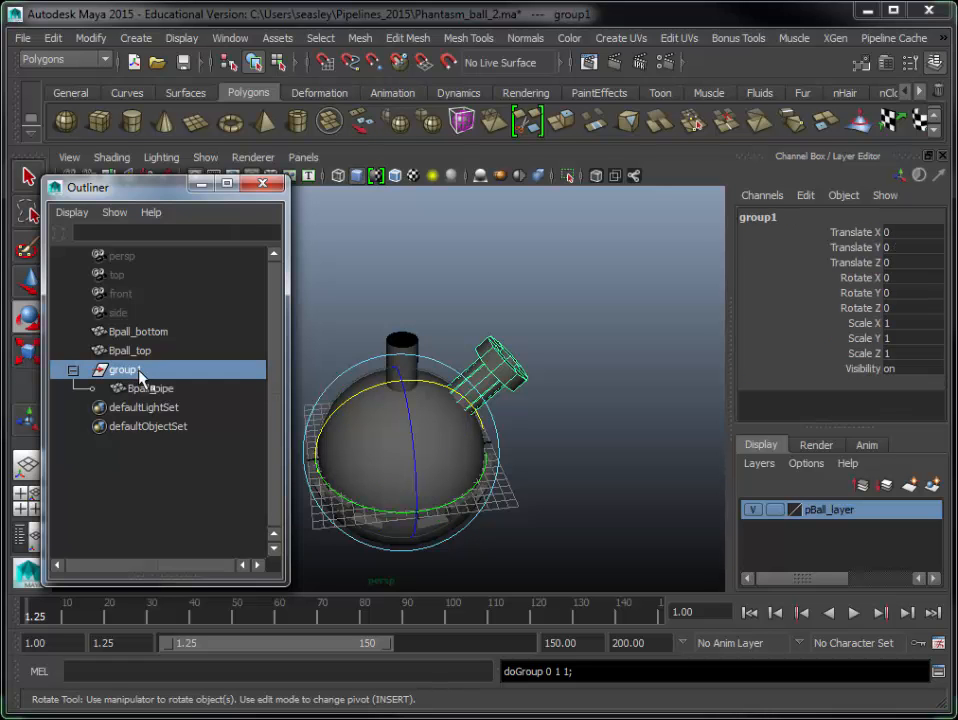
- Duplicate group1 and set the copy's Rotate Y to -120 so its pipe sits elsewhere around the ball
{"action": "left_click", "coordinate": [54, 40]}
{"action": "left_click", "coordinate": [143, 455]}
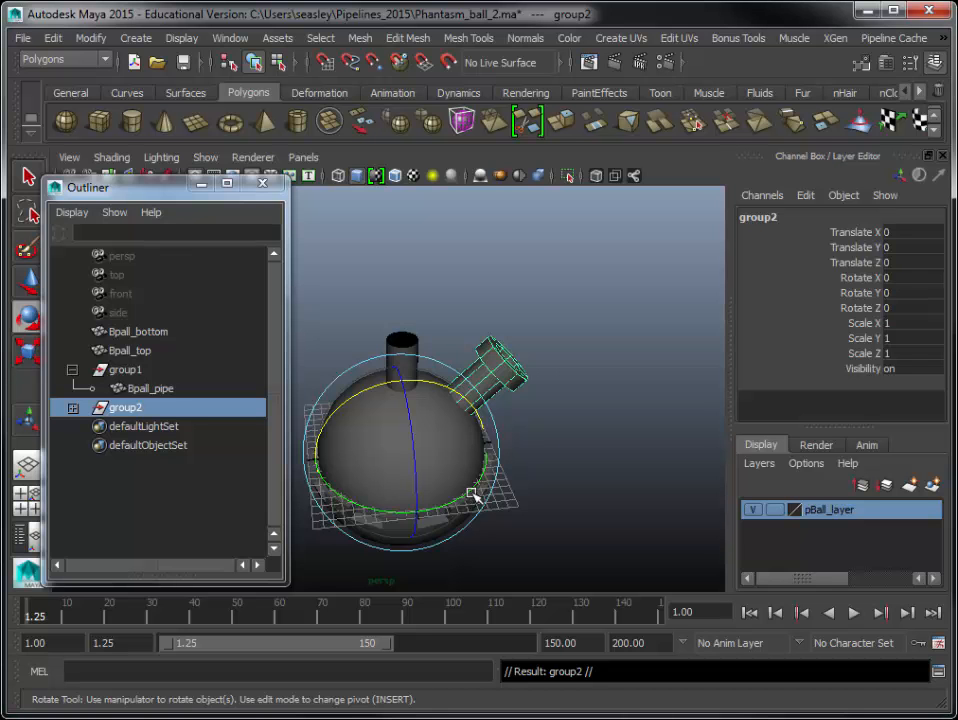
{"action": "left_click_drag", "start_coordinate": [473, 495], "coordinate": [325, 503]}
{"action": "mouse_move", "coordinate": [463, 502]}
{"action": "left_mouse_down"}
{"action": "mouse_move", "coordinate": [420, 498]}
{"action": "mouse_move", "coordinate": [460, 500]}
{"action": "mouse_move", "coordinate": [452, 501]}
{"action": "left_mouse_up"}
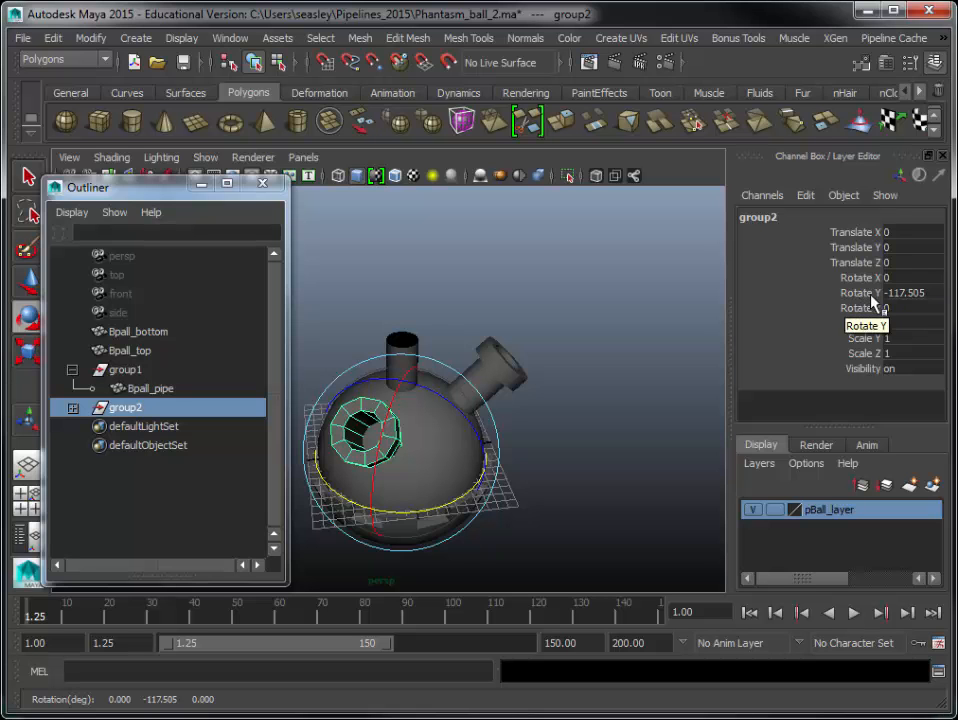
{"action": "left_click", "coordinate": [912, 292]}
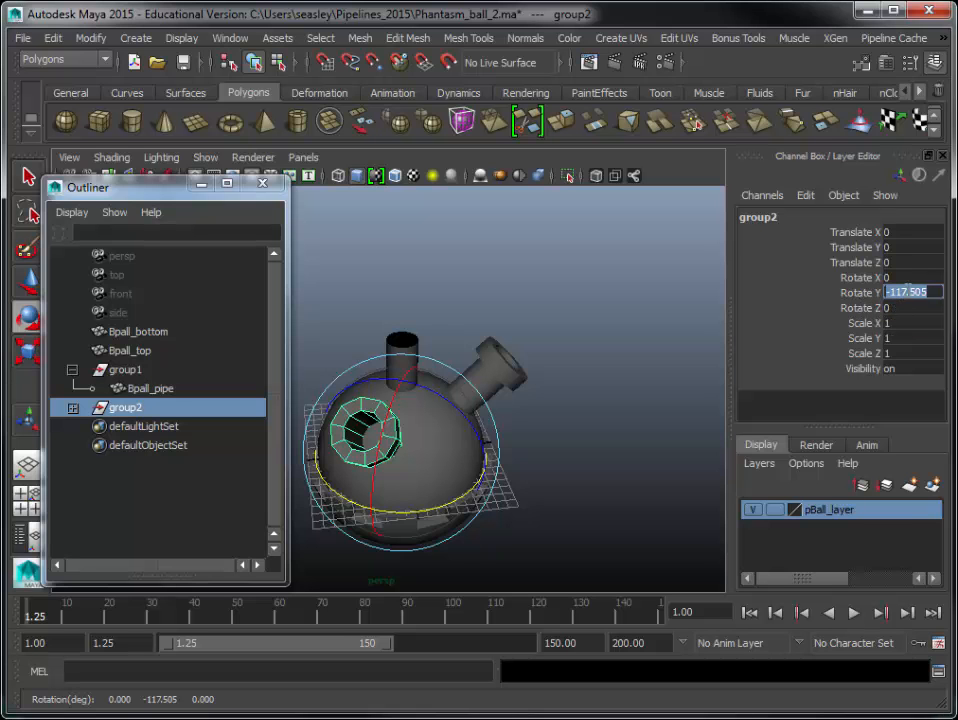
{"action": "type", "text": "-120"}
{"action": "key", "text": "Return"}
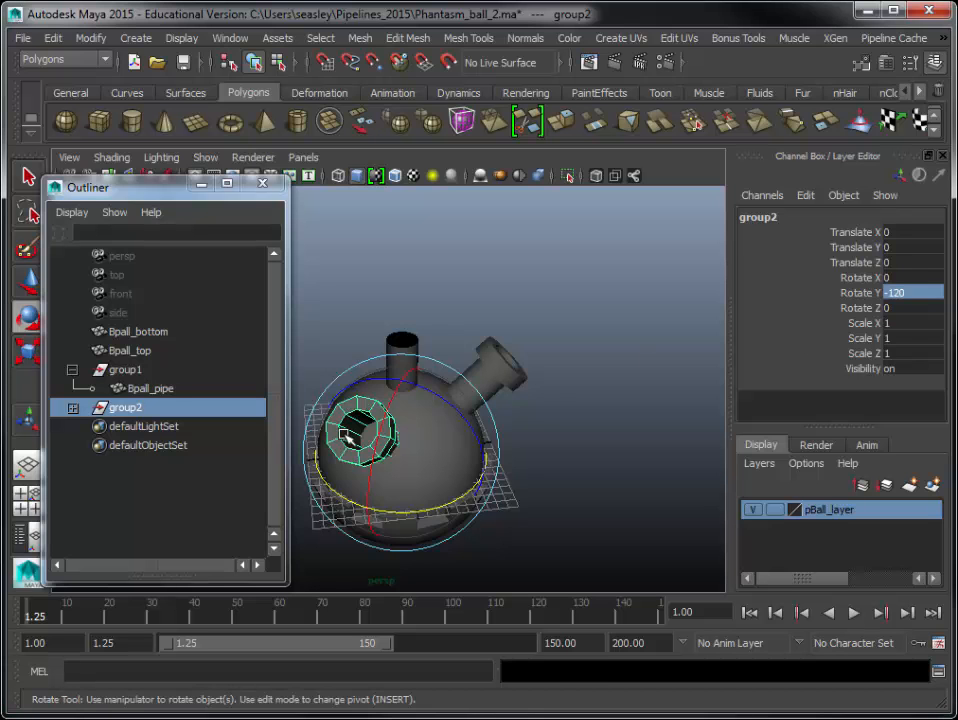
- Duplicate group2 and set the new copy's Rotate Y to 120 to place the third pipe
{"action": "key", "text": "ctrl+d"}
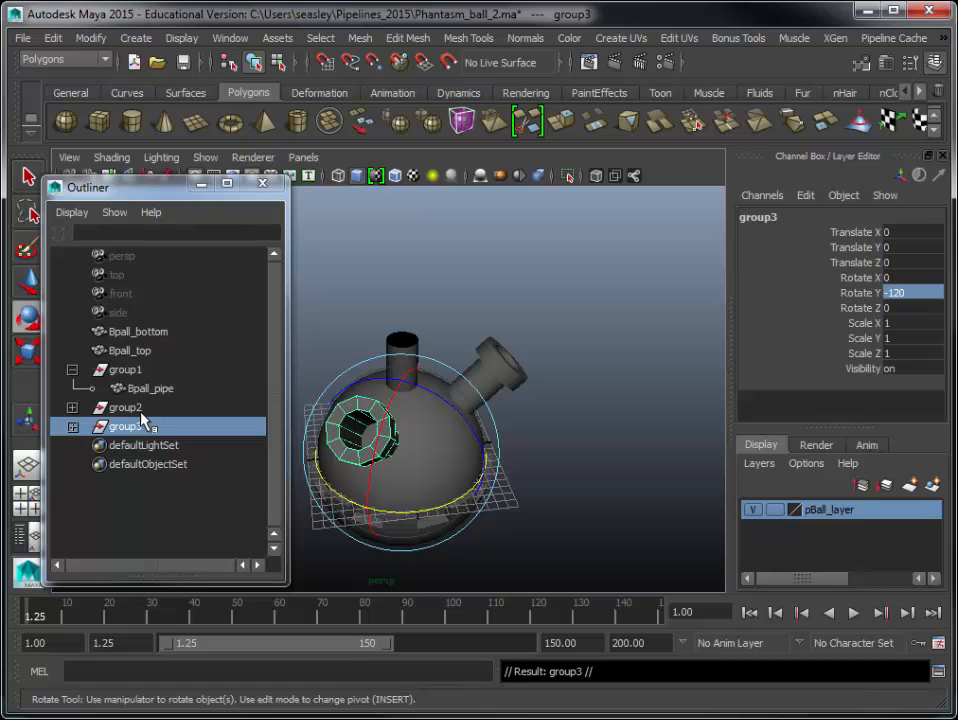
{"action": "left_click", "coordinate": [52, 38]}
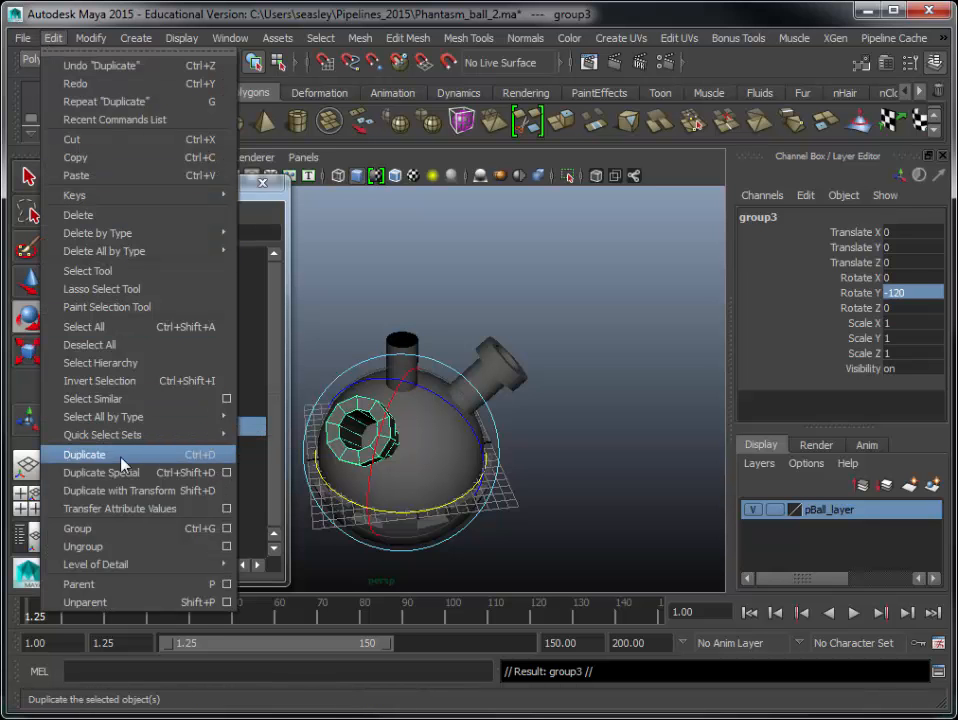
{"action": "left_click", "coordinate": [255, 410]}
{"action": "left_click", "coordinate": [378, 316]}
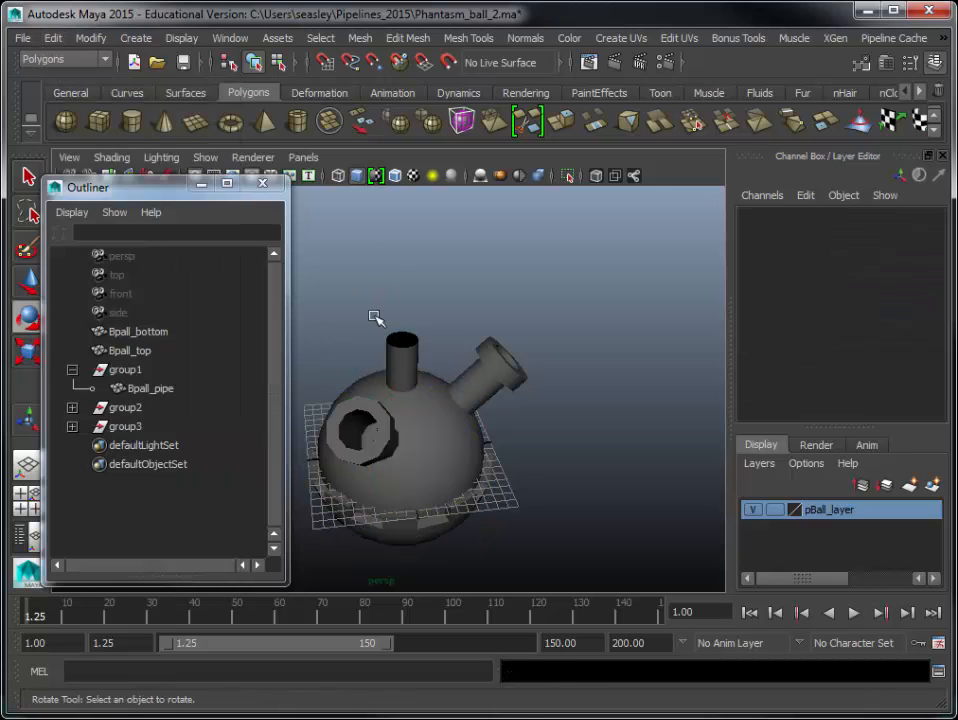
{"action": "left_click", "coordinate": [154, 430]}
{"action": "double_click", "coordinate": [898, 292]}
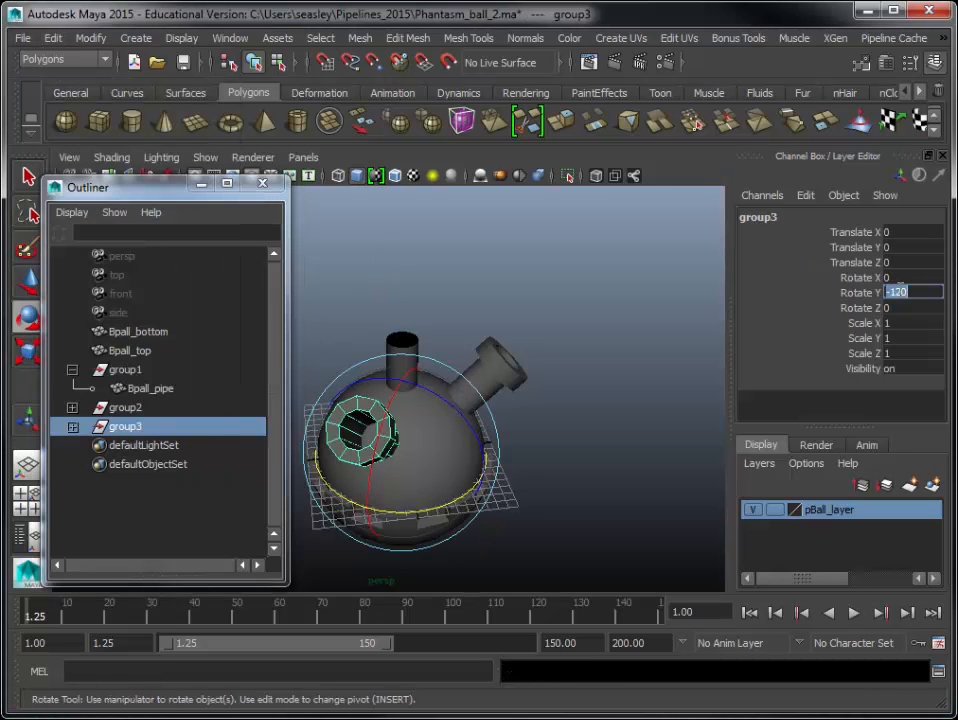
{"action": "type", "text": "120"}
{"action": "key", "text": "Return"}
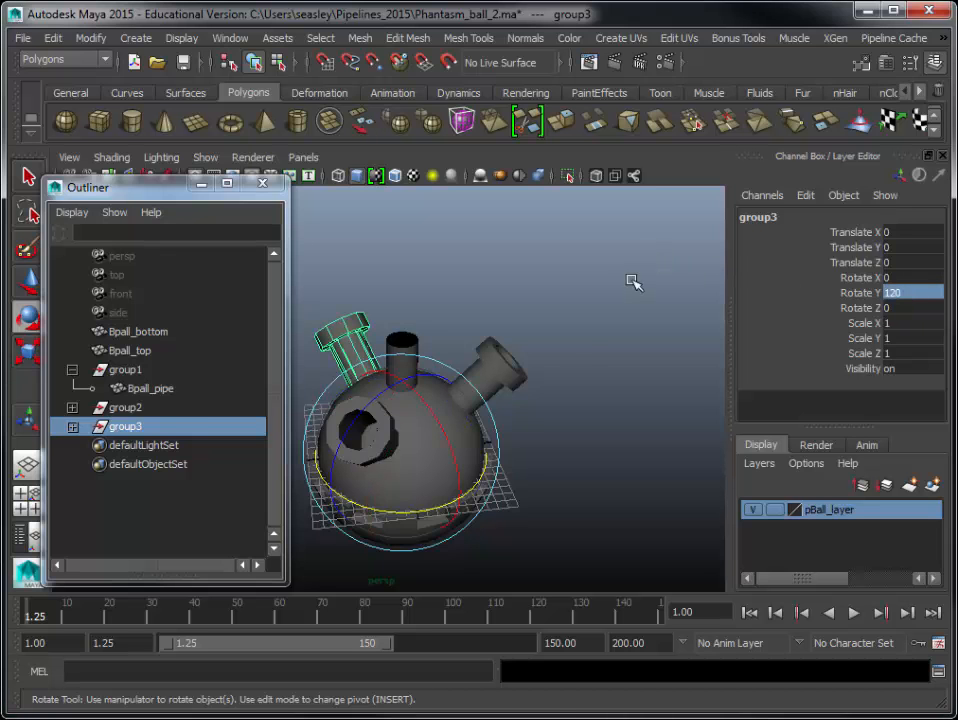
- Check group1, group2 and group3 in turn and examine the spacing of the three pipes around the ball from several angles
{"action": "left_click", "coordinate": [143, 372]}
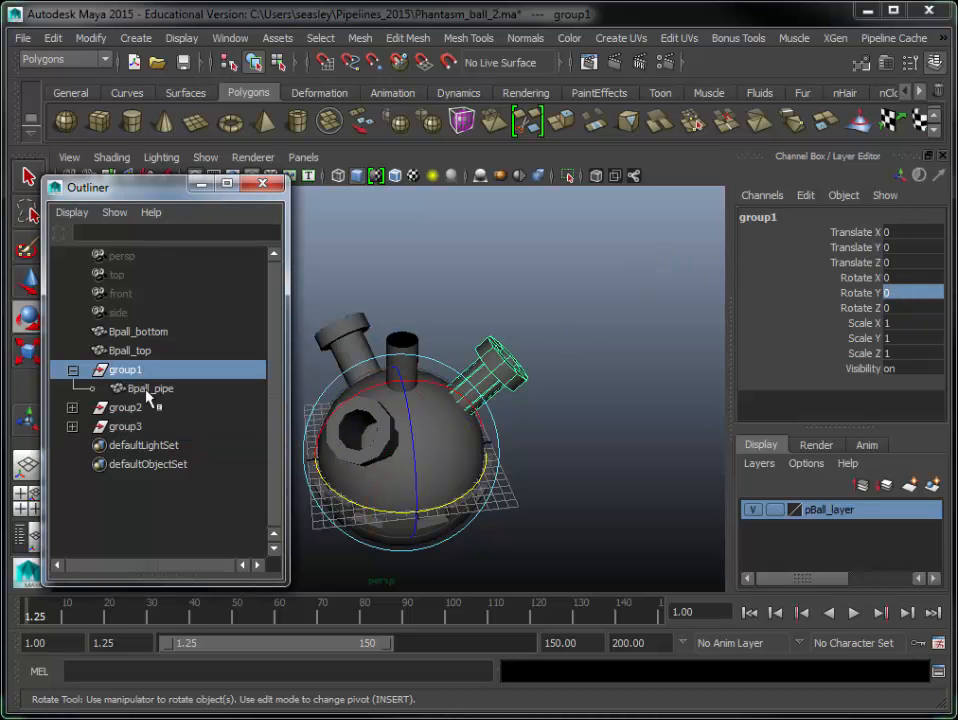
{"action": "left_click", "coordinate": [145, 409]}
{"action": "left_click", "coordinate": [147, 428]}
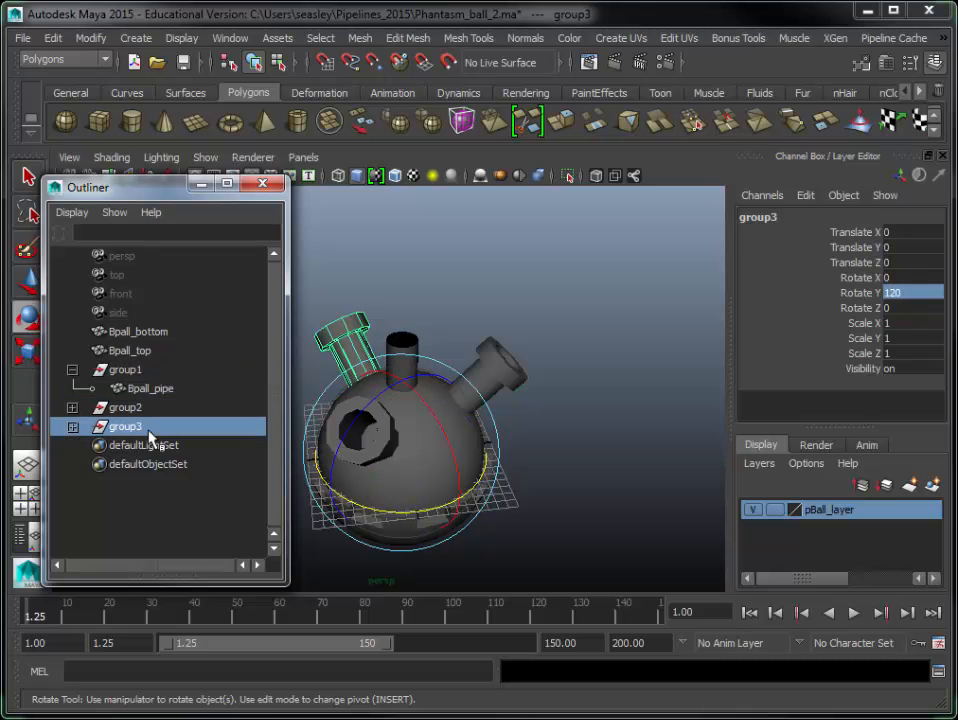
{"action": "left_click", "coordinate": [601, 369]}
{"action": "left_click_drag", "start_coordinate": [604, 374], "coordinate": [540, 456], "text": "alt"}
{"action": "middle_click_drag", "start_coordinate": [540, 456], "coordinate": [586, 439], "text": "alt"}
{"action": "left_click_drag", "start_coordinate": [602, 426], "coordinate": [582, 312], "text": "alt"}
{"action": "middle_click_drag", "start_coordinate": [581, 313], "coordinate": [662, 316], "text": "alt"}
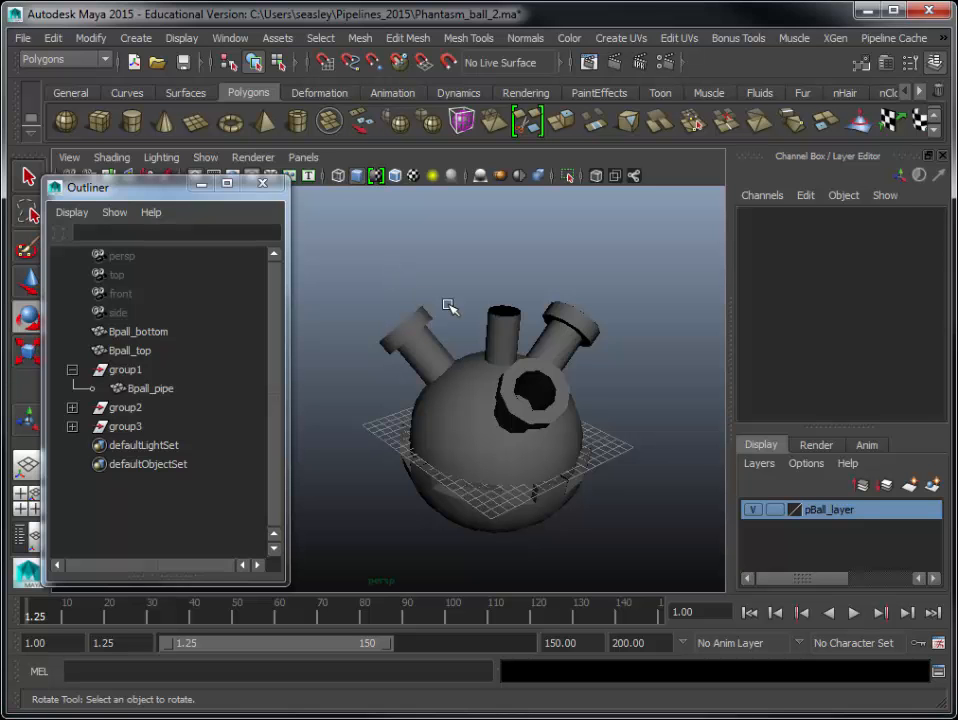
{"action": "left_click", "coordinate": [420, 360]}
{"action": "left_click", "coordinate": [512, 284]}
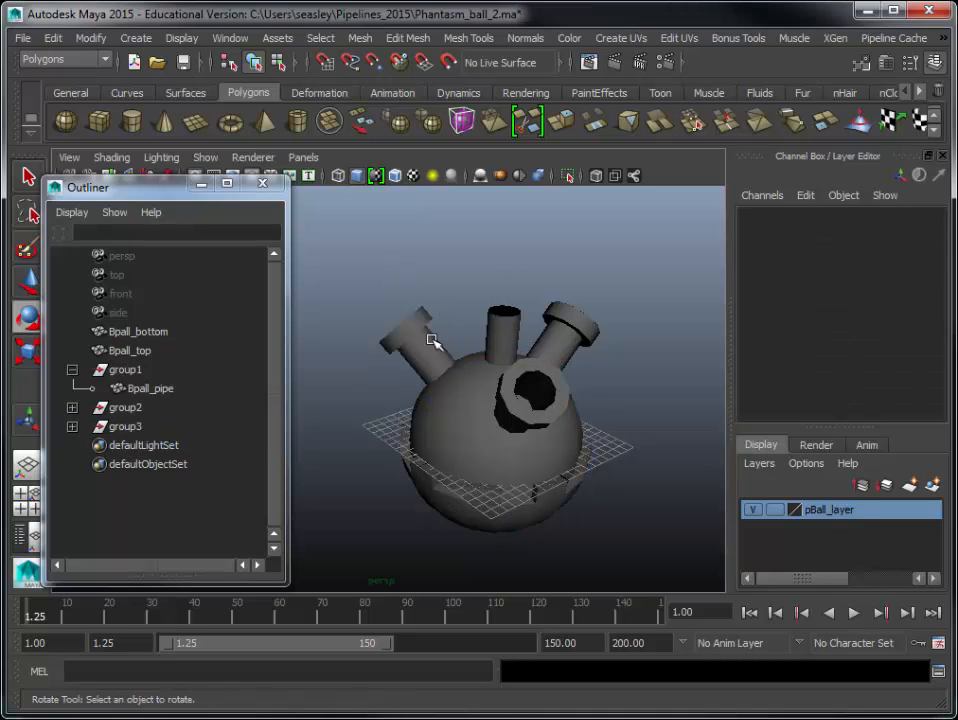
{"action": "left_click_drag", "start_coordinate": [557, 387], "coordinate": [434, 378], "text": "alt"}
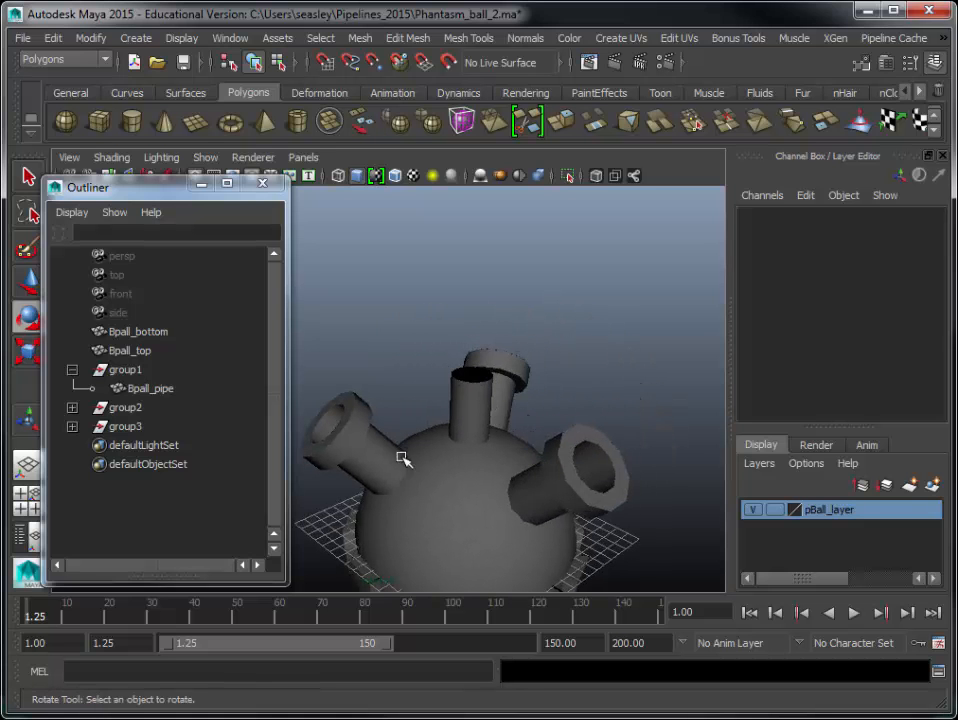
{"action": "left_click_drag", "start_coordinate": [513, 449], "coordinate": [496, 357], "text": "alt"}
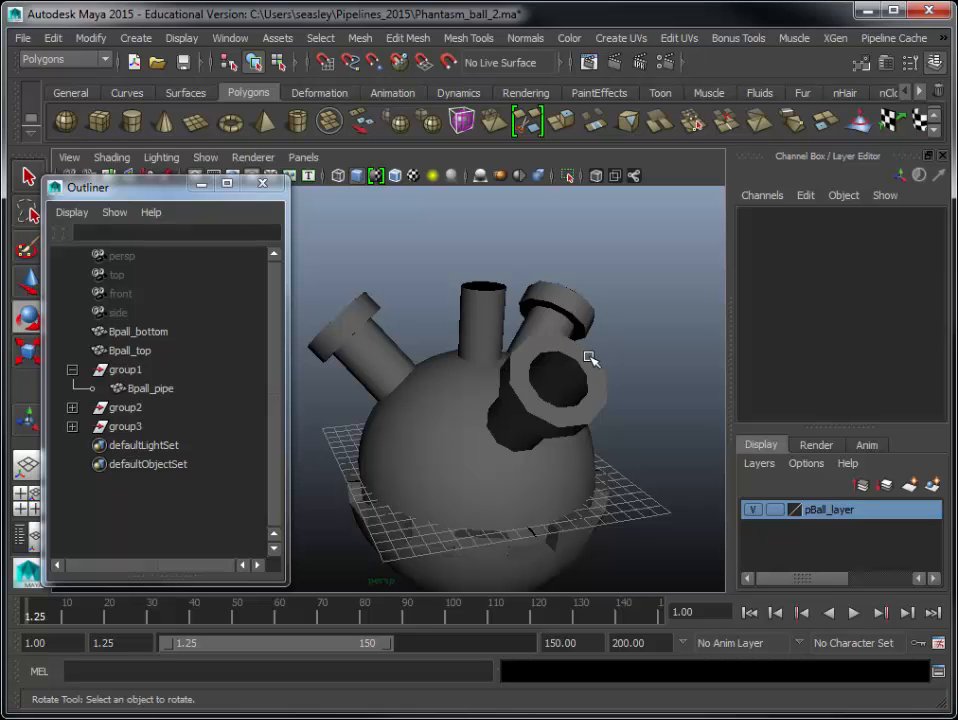
{"action": "left_click_drag", "start_coordinate": [330, 243], "coordinate": [610, 475]}
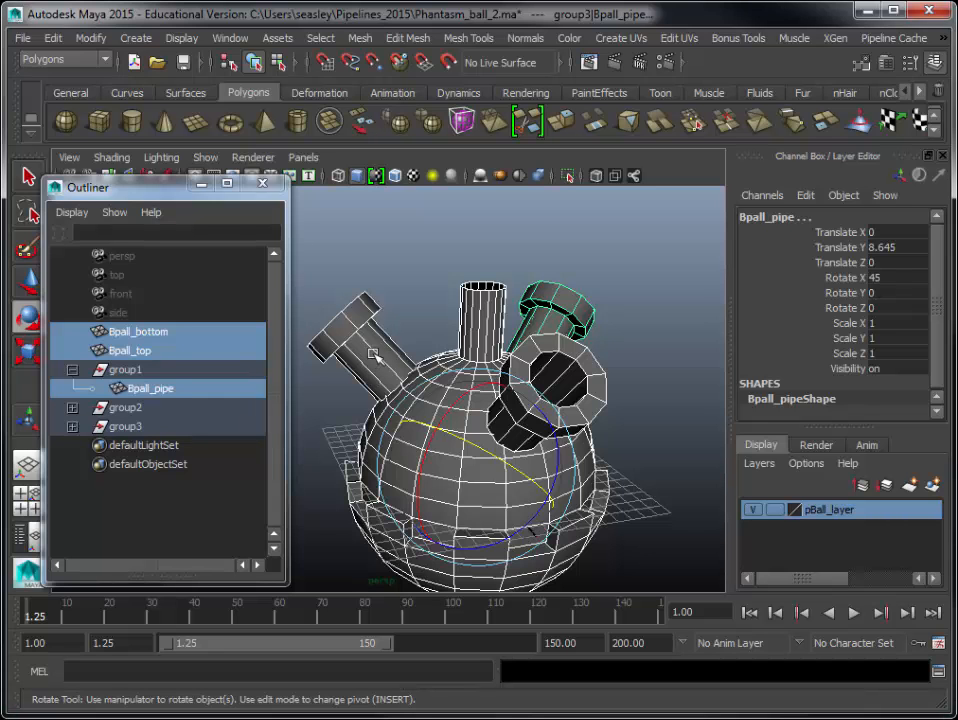
{"action": "left_click", "coordinate": [392, 242]}
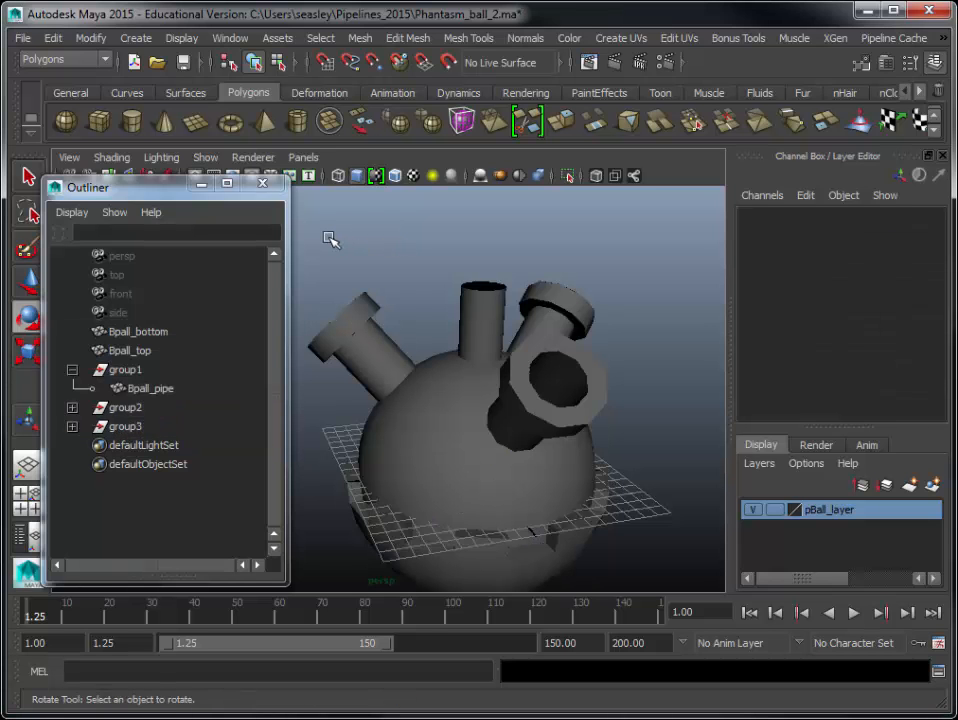
{"action": "left_click_drag", "start_coordinate": [330, 240], "coordinate": [473, 329]}
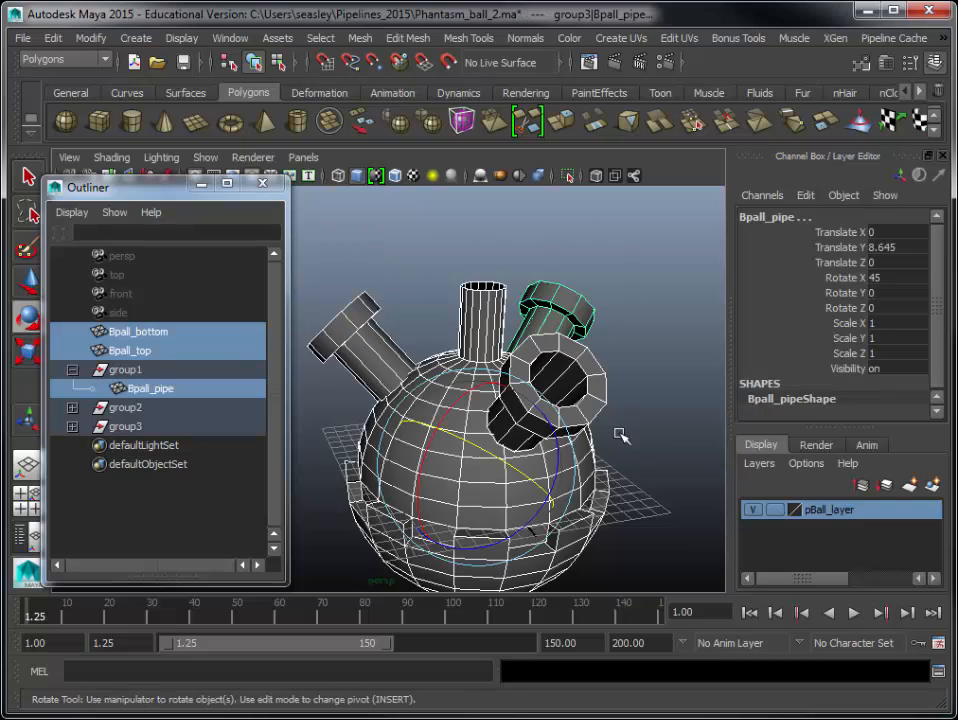
{"action": "left_click", "coordinate": [52, 38]}
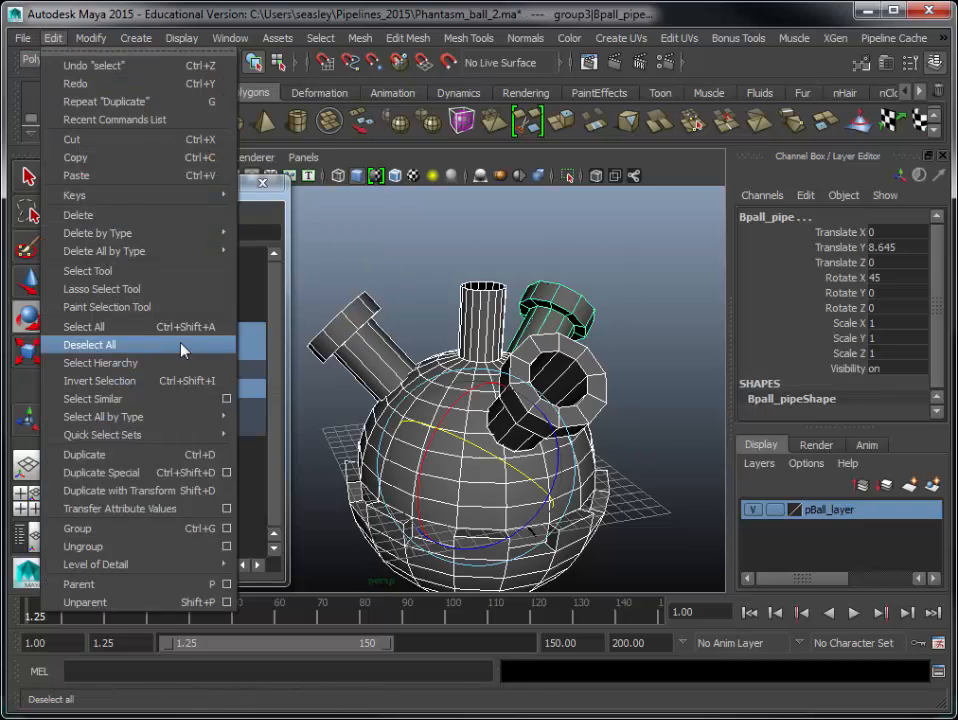
{"action": "left_click", "coordinate": [165, 602]}
{"action": "key", "text": "e"}
{"action": "left_click", "coordinate": [391, 237]}
- Select the ball halves together with all three pipes, and expand group2 and group3 in the Outliner to show their child pipes
{"action": "left_click_drag", "start_coordinate": [335, 232], "coordinate": [679, 462]}
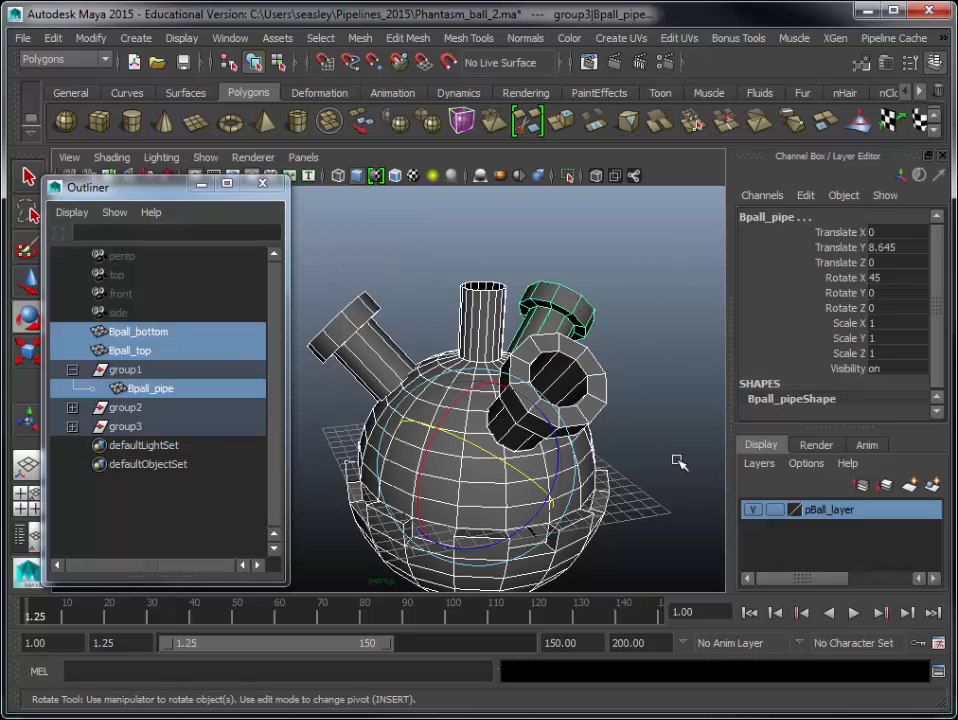
{"action": "left_click", "coordinate": [72, 426]}
{"action": "left_click", "coordinate": [72, 407]}
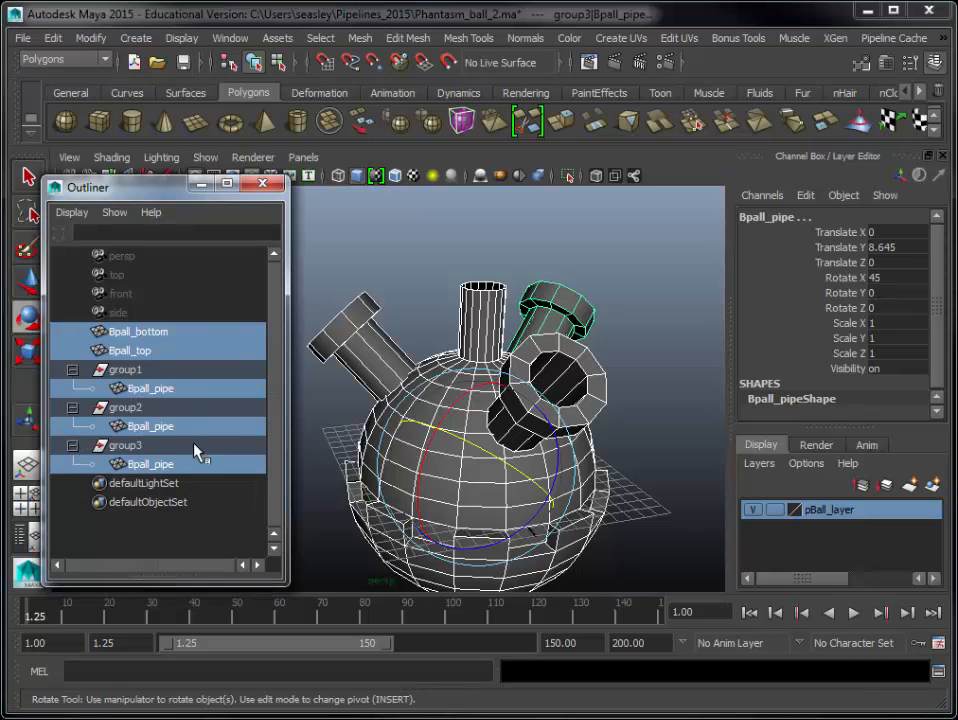
- Select Bpall_top, Bpall_bottom and the three pipes, and unparent the pipes from their groups
{"action": "left_click", "coordinate": [380, 268]}
{"action": "left_click_drag", "start_coordinate": [350, 252], "coordinate": [445, 270]}
{"action": "left_click", "coordinate": [470, 390]}
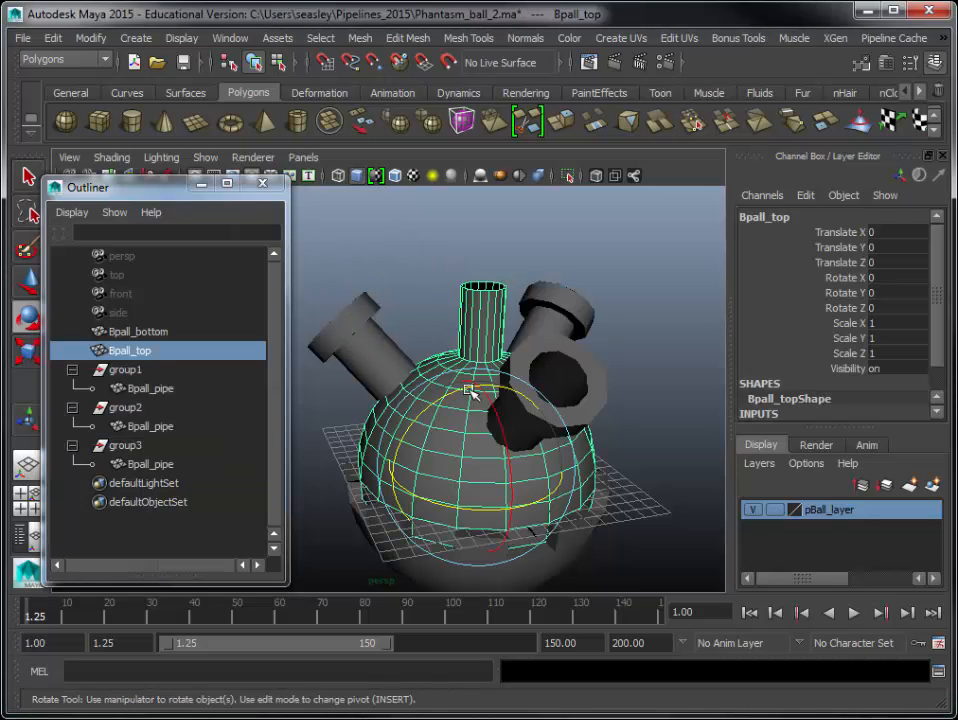
{"action": "left_click", "coordinate": [548, 572], "text": "shift"}
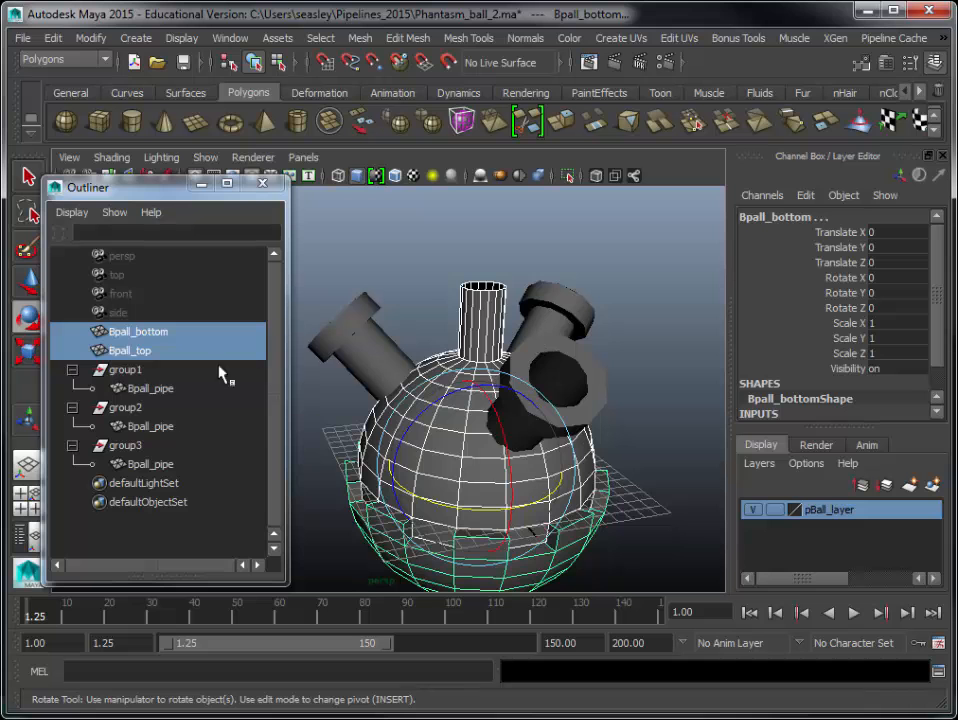
{"action": "left_click_drag", "start_coordinate": [350, 252], "coordinate": [637, 383], "text": "shift"}
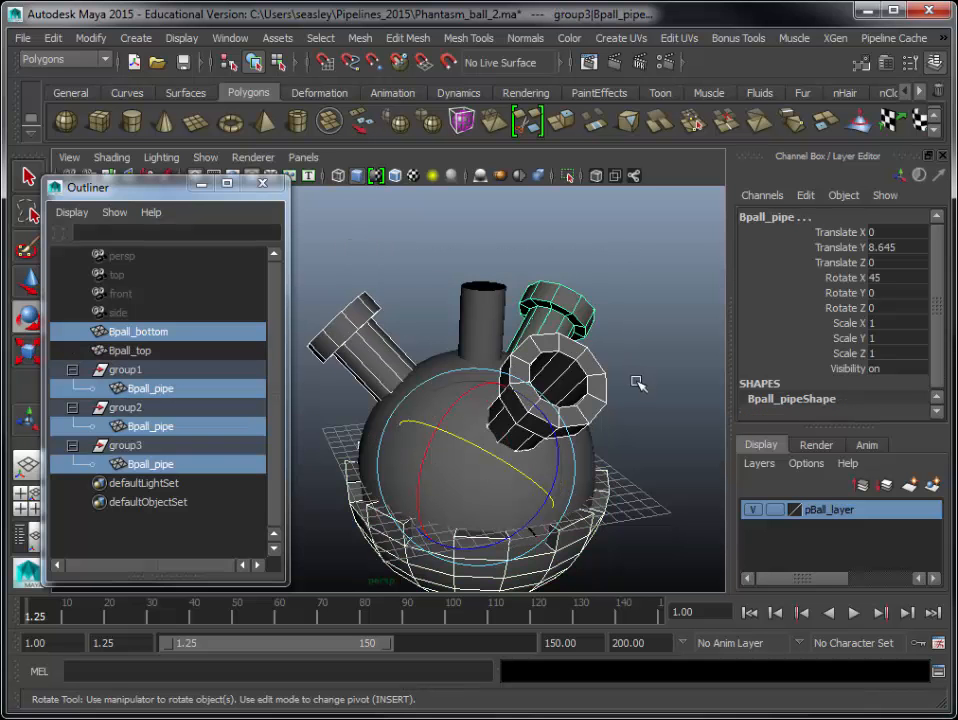
{"action": "left_click", "coordinate": [478, 330], "text": "shift"}
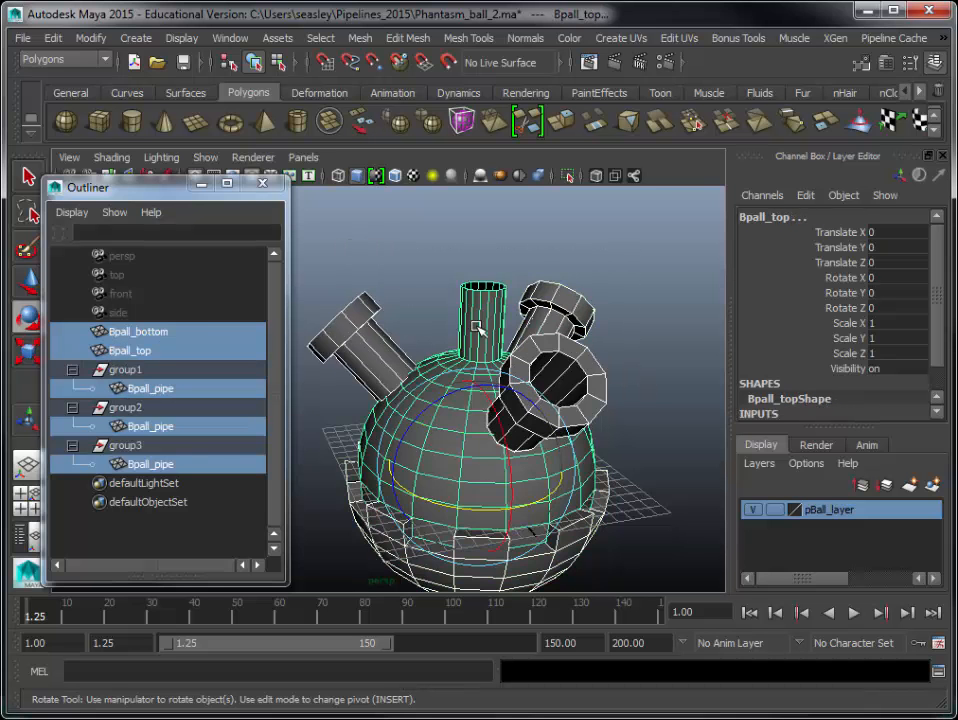
{"action": "left_click", "coordinate": [52, 38]}
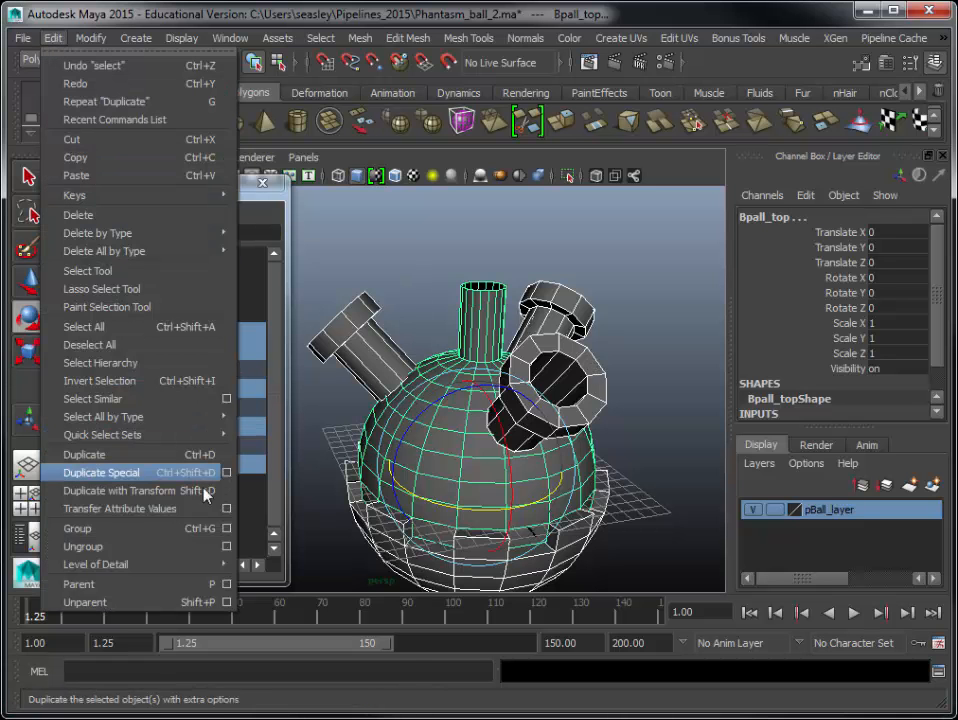
{"action": "left_click", "coordinate": [163, 603]}
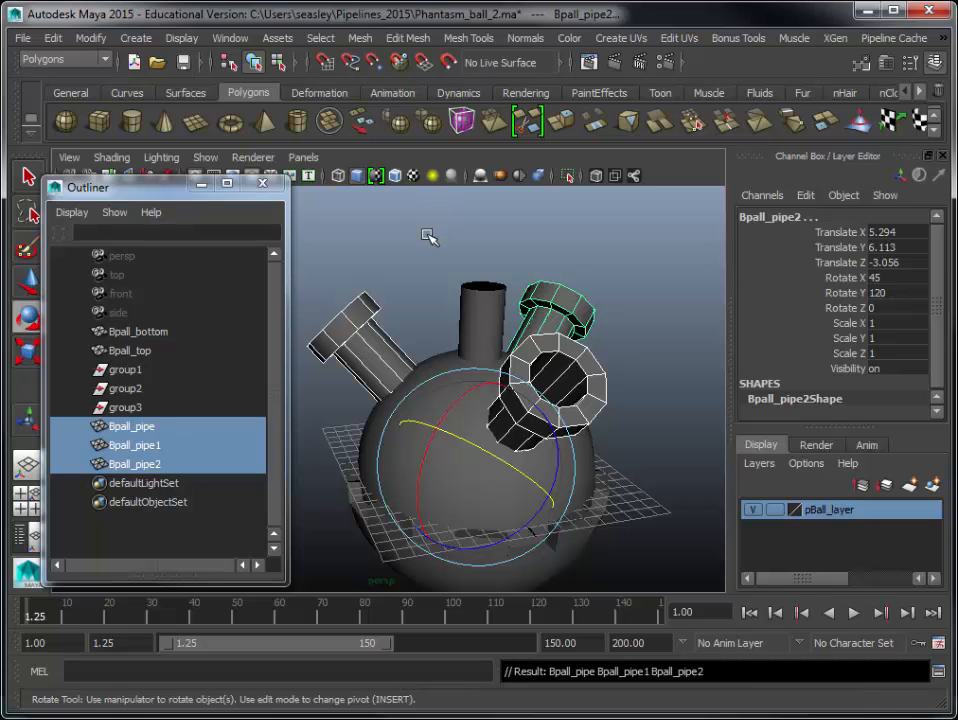
- Clear the selection and delete the empty nodes group1, group2 and group3
{"action": "left_click", "coordinate": [478, 306]}
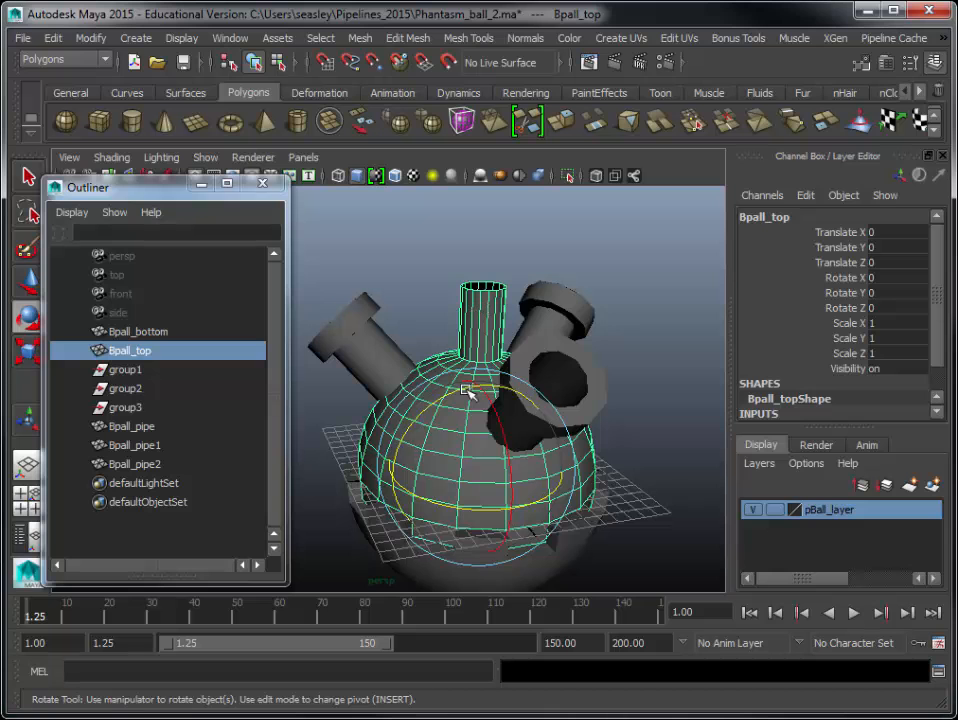
{"action": "left_click", "coordinate": [443, 246]}
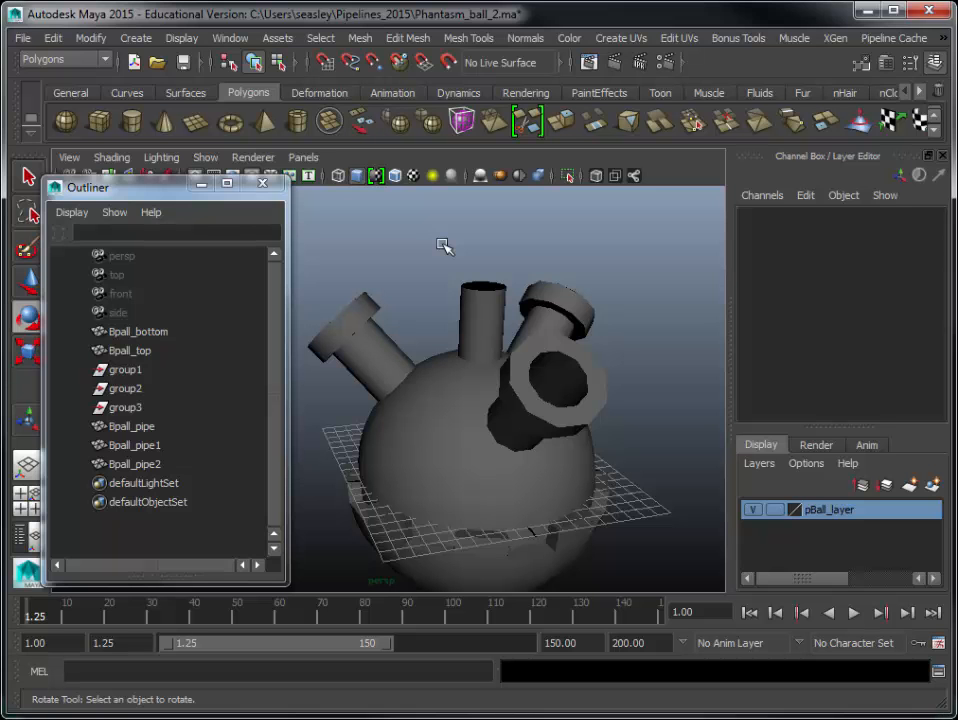
{"action": "left_click_drag", "start_coordinate": [168, 372], "coordinate": [160, 412]}
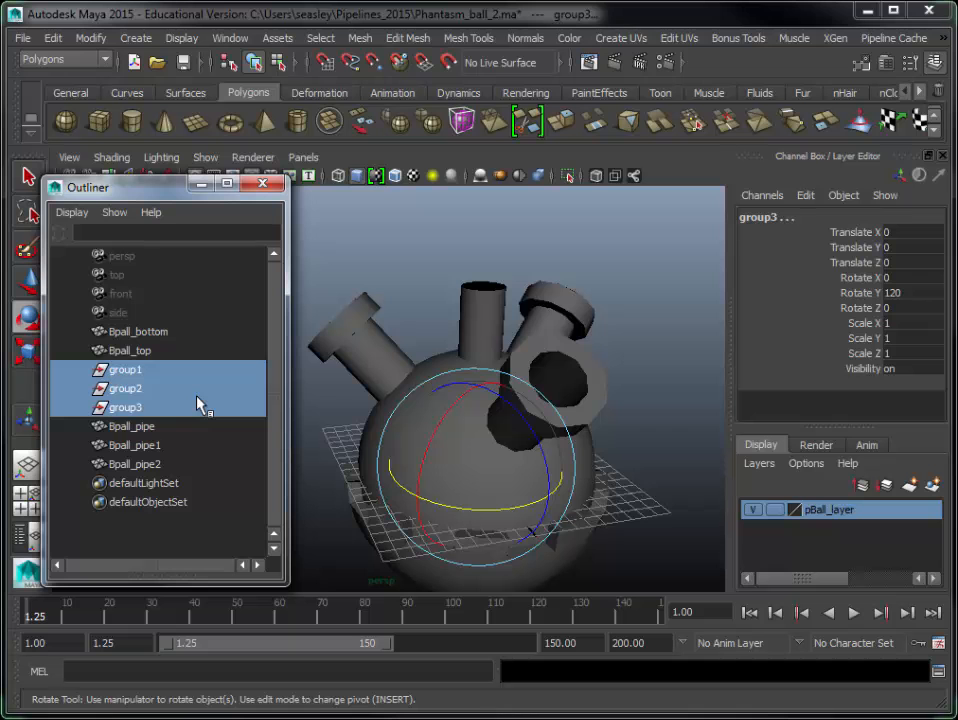
{"action": "key", "text": "Delete"}
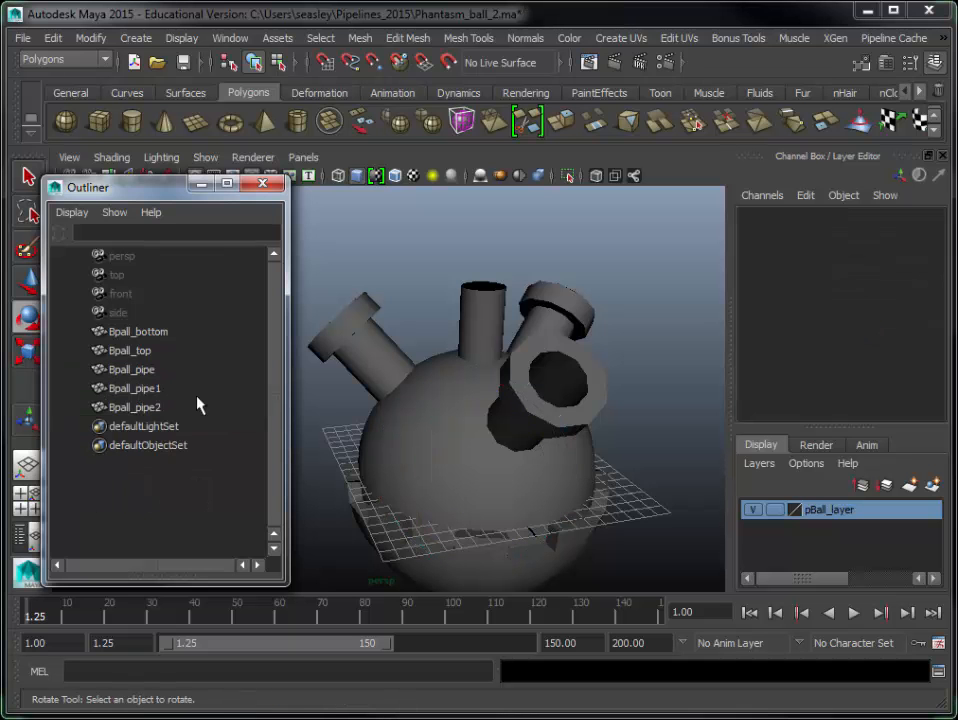
- Select Bpall_pipe and Bpall_pipe1 and add them to pBall_layer
{"action": "left_click_drag", "start_coordinate": [160, 410], "coordinate": [145, 338]}
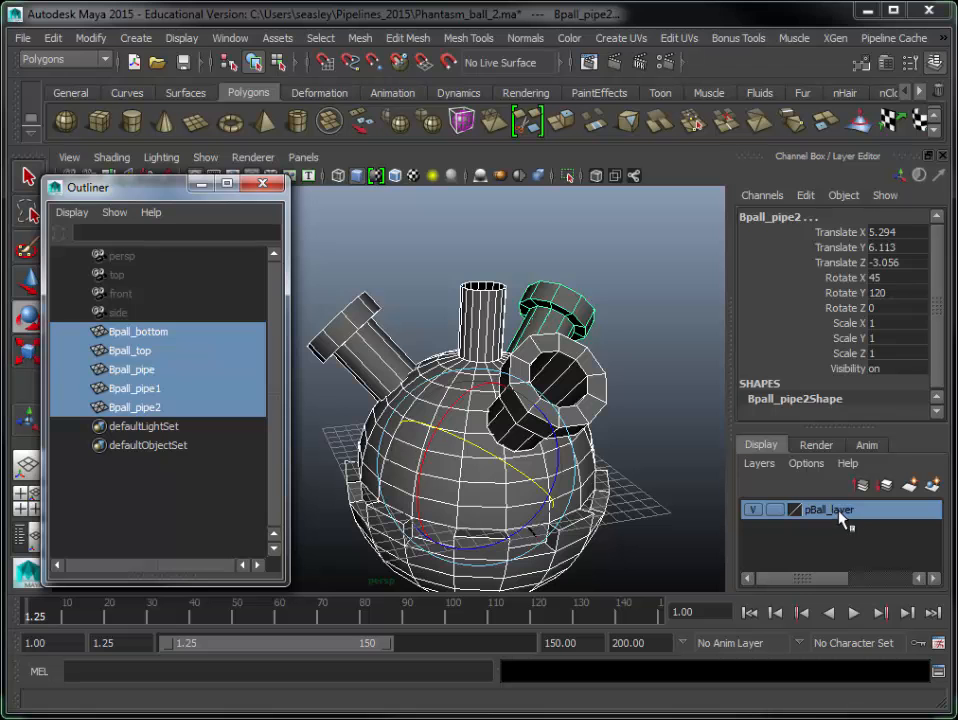
{"action": "left_click", "coordinate": [663, 342]}
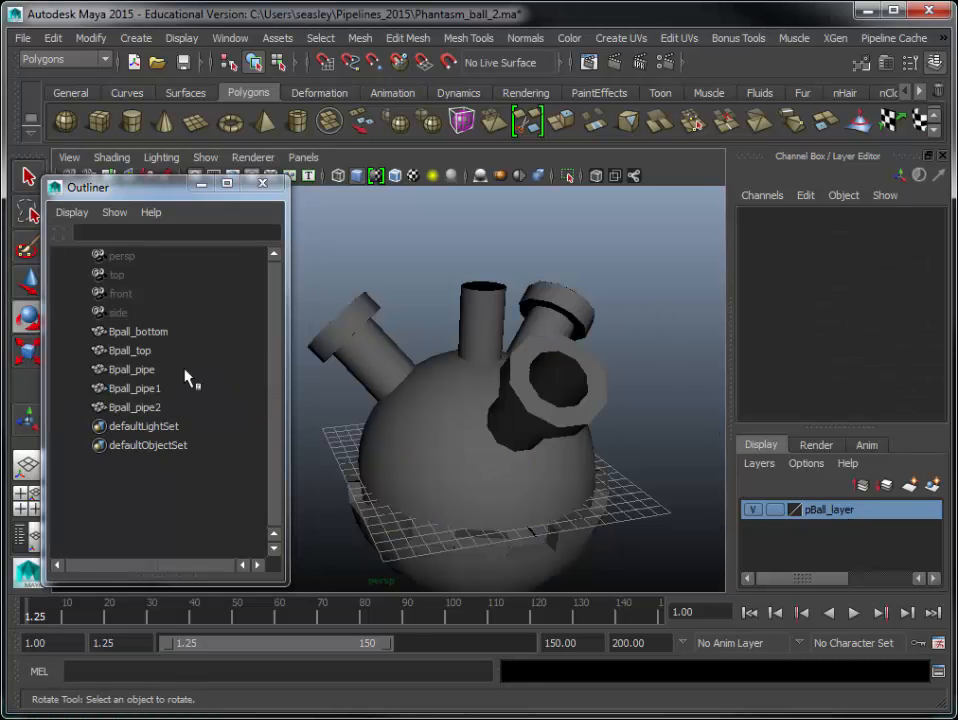
{"action": "left_click_drag", "start_coordinate": [180, 370], "coordinate": [177, 388]}
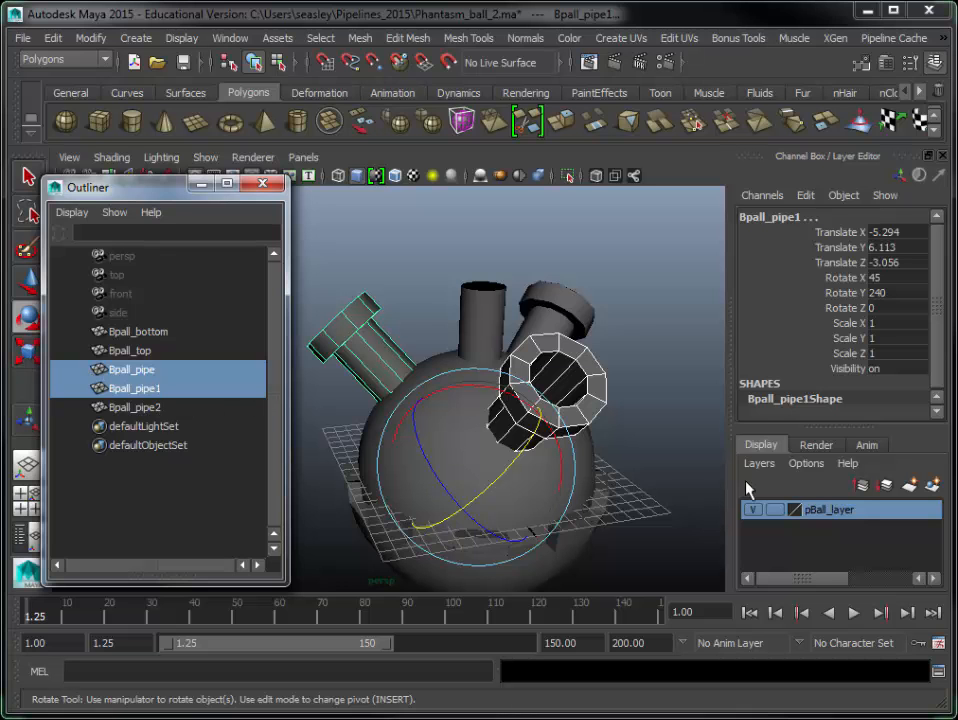
{"action": "right_click", "coordinate": [824, 515]}
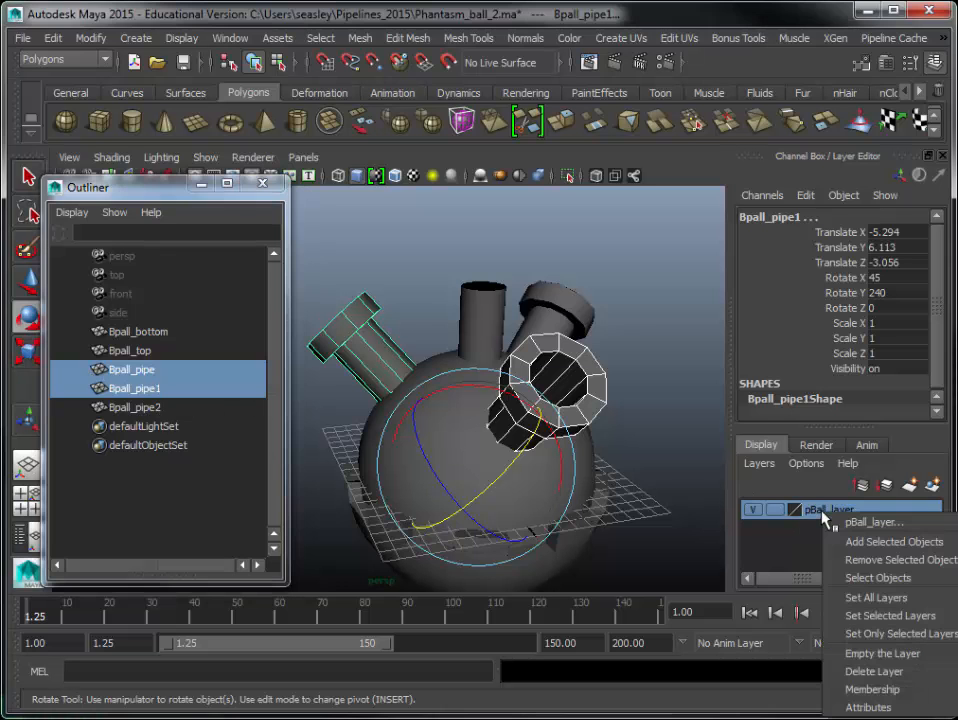
{"action": "left_click", "coordinate": [876, 543]}
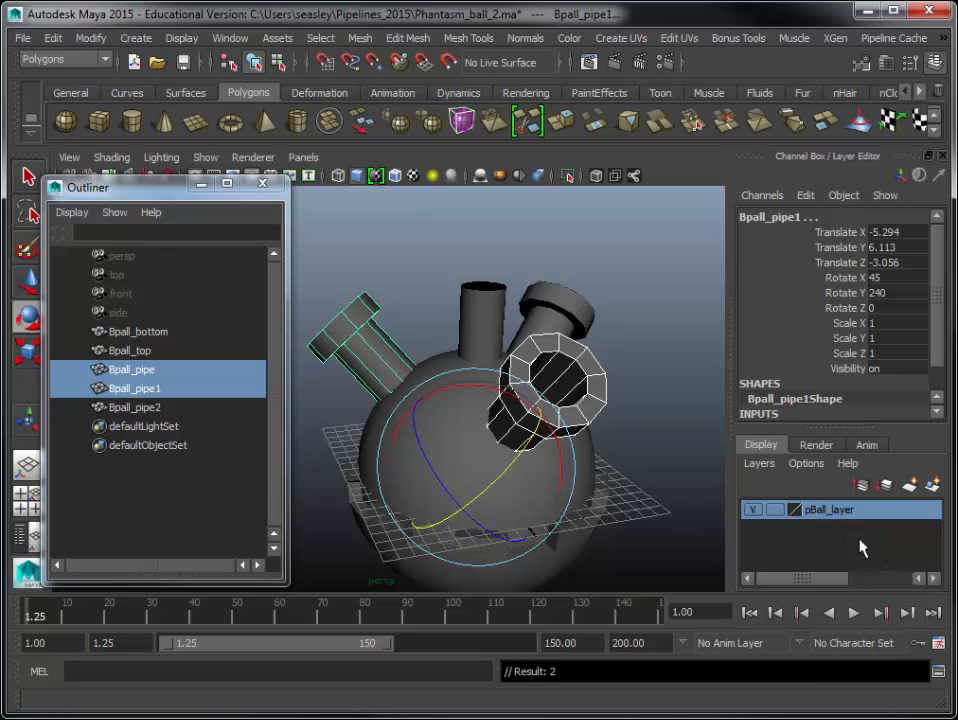
- Clear the selection and toggle pBall_layer's visibility to check which parts belong to it, leaving the layer hidden
{"action": "left_click", "coordinate": [648, 477]}
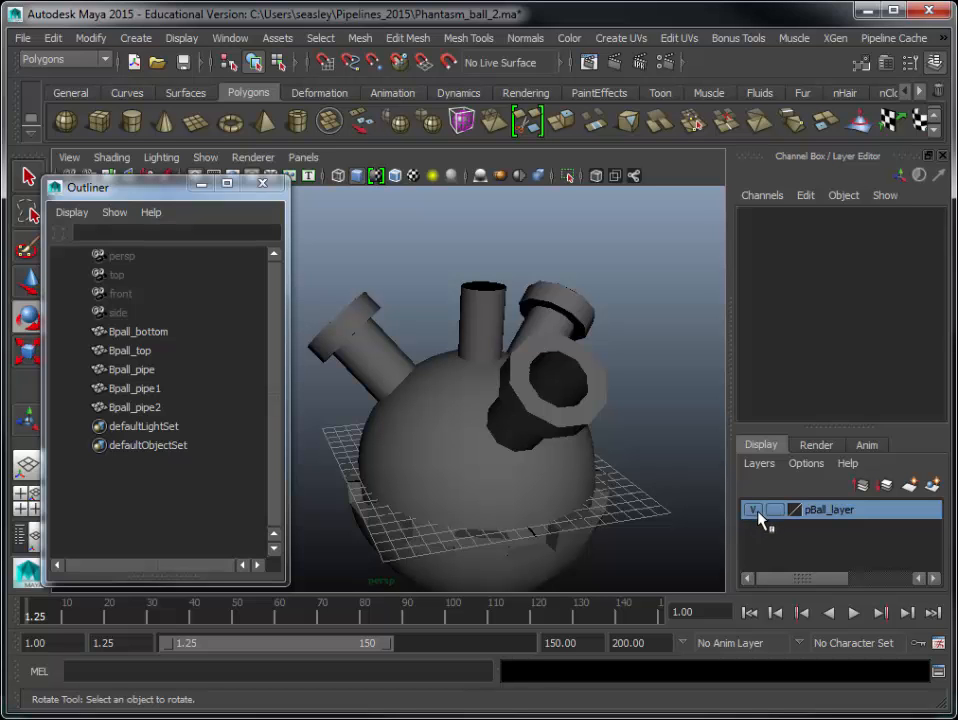
{"action": "left_click", "coordinate": [755, 511]}
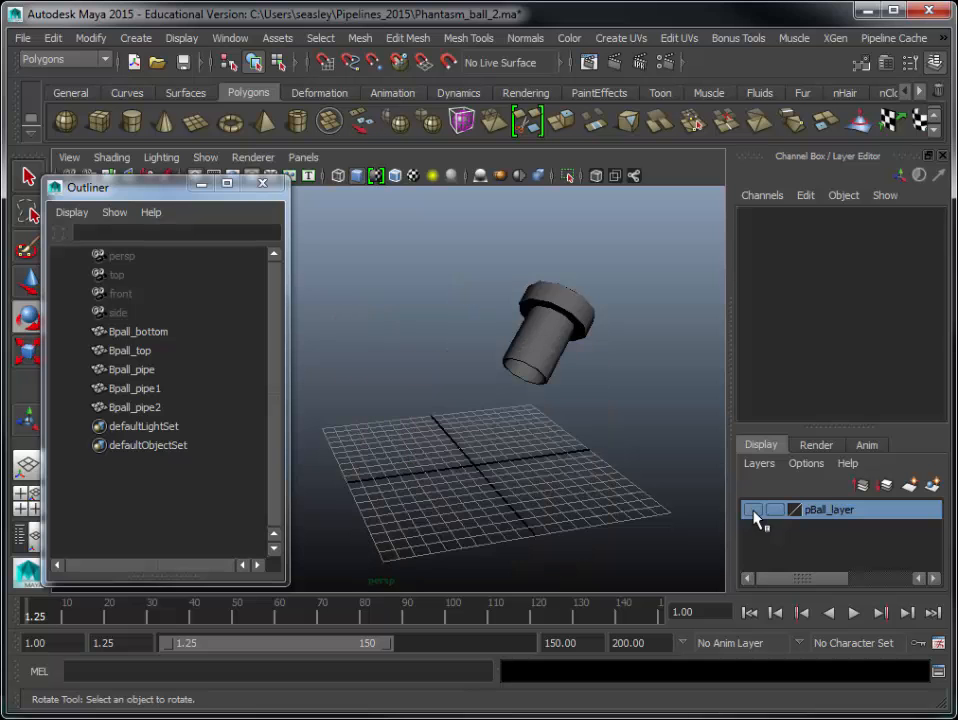
{"action": "left_click", "coordinate": [755, 511]}
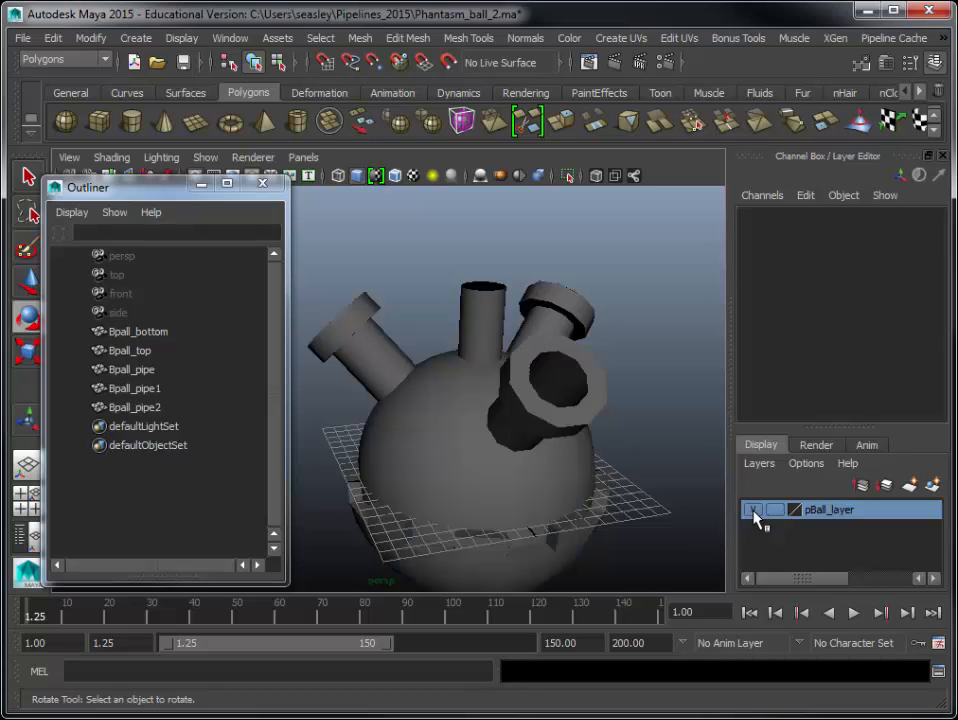
{"action": "left_click", "coordinate": [755, 511]}
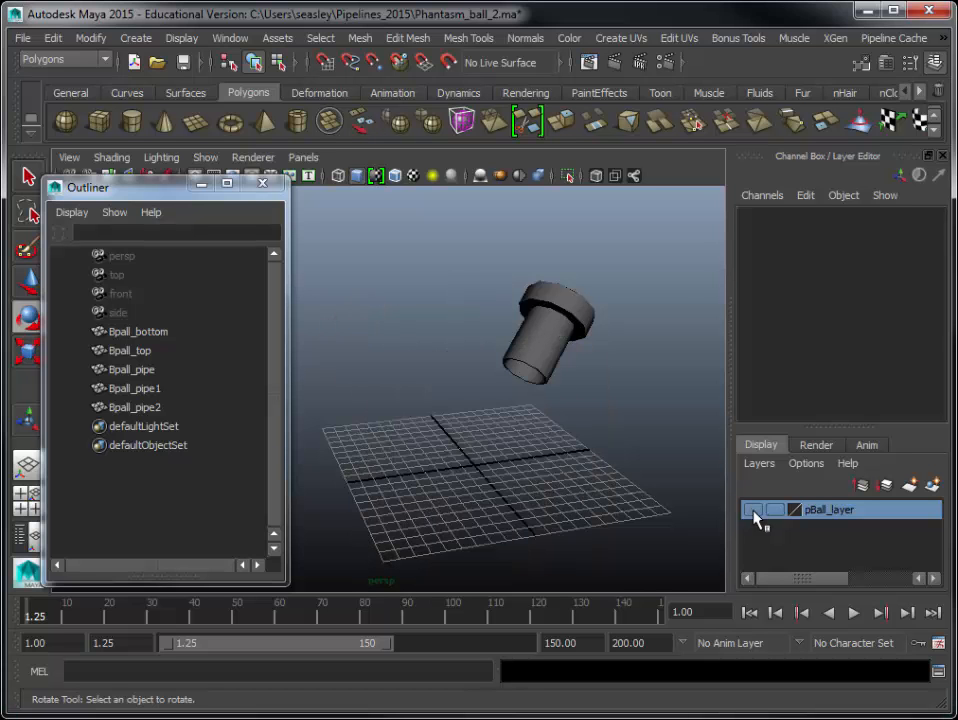
- Add the remaining pipe, Bpall_pipe2, to pBall_layer and make the layer visible again
{"action": "left_click", "coordinate": [552, 368]}
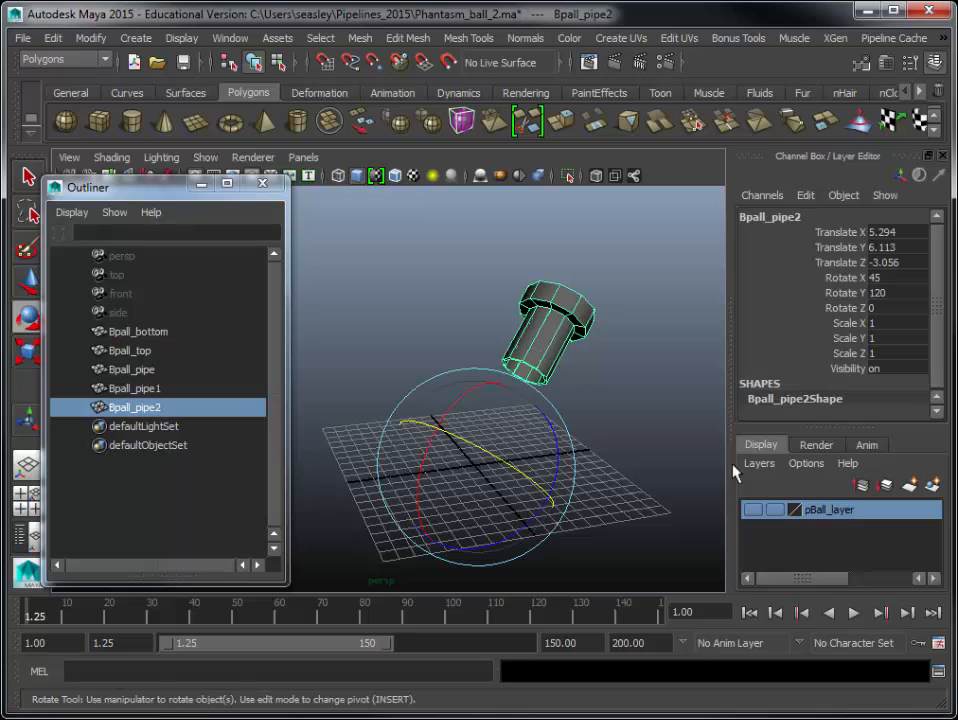
{"action": "right_click", "coordinate": [851, 518]}
{"action": "left_click", "coordinate": [868, 543]}
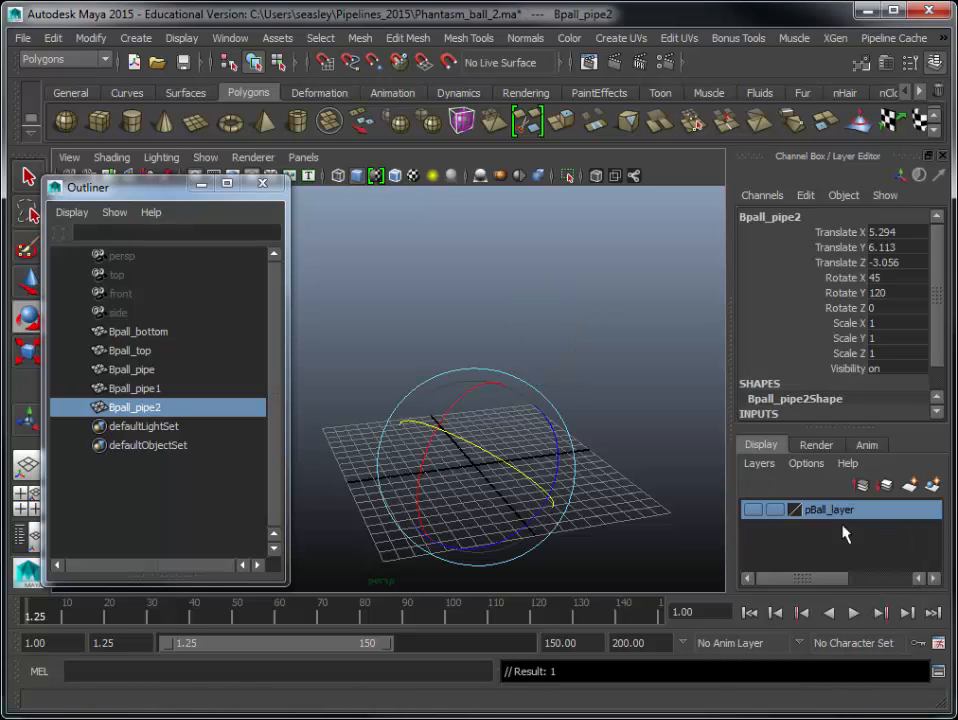
{"action": "left_click", "coordinate": [669, 453]}
{"action": "left_click", "coordinate": [755, 511]}
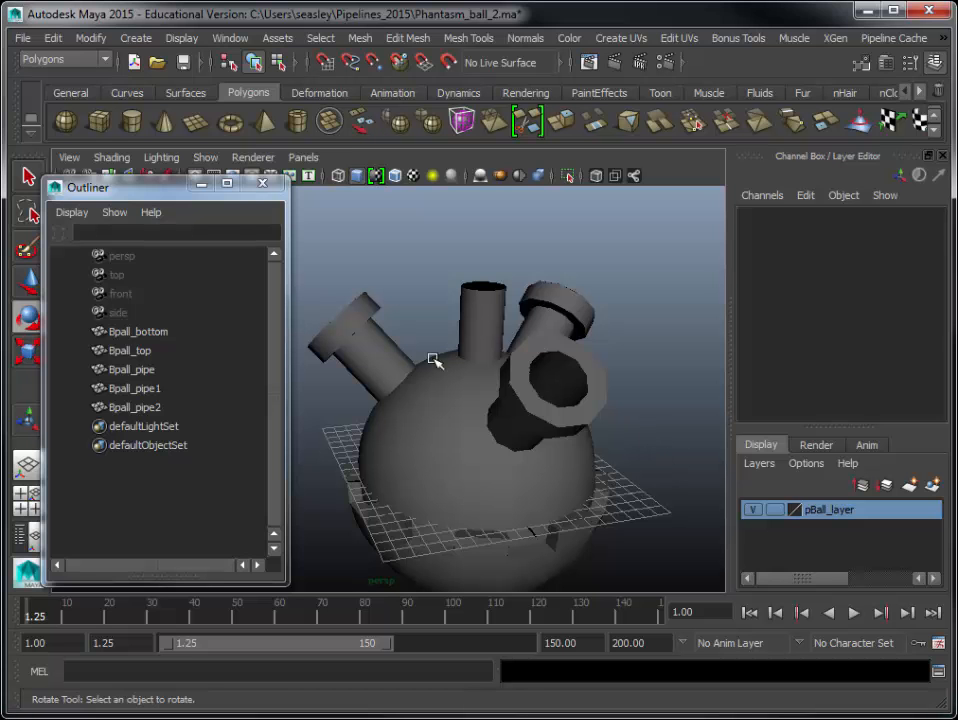
- Delete the construction history of all objects in the scene
{"action": "left_click", "coordinate": [52, 40]}
{"action": "mouse_move", "coordinate": [100, 250]}
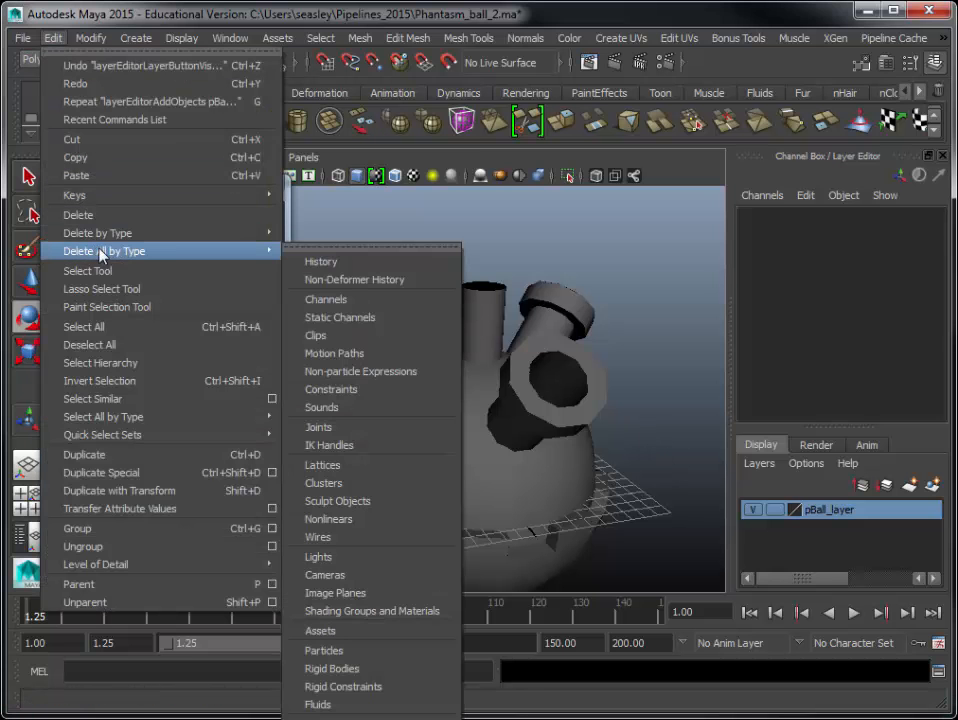
{"action": "left_click", "coordinate": [320, 258]}
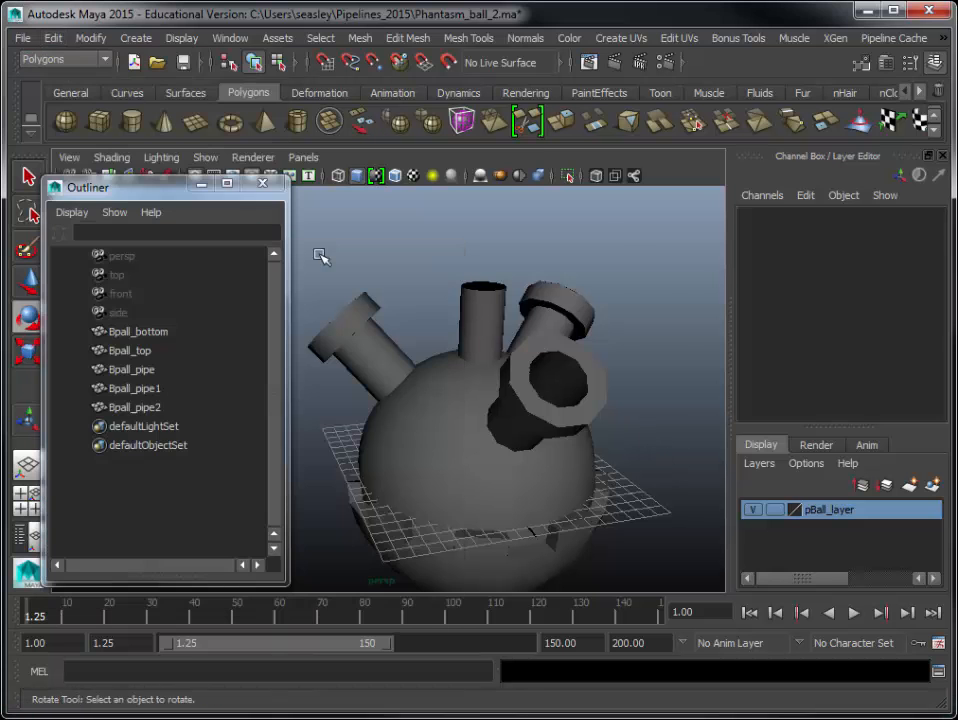
- Save the scene as a new version named Phantasm_ball_3.ma in the Pipelines_2015 folder
{"action": "left_click", "coordinate": [21, 38]}
{"action": "left_click", "coordinate": [67, 122]}
{"action": "left_click", "coordinate": [237, 171]}
{"action": "left_click", "coordinate": [214, 583]}
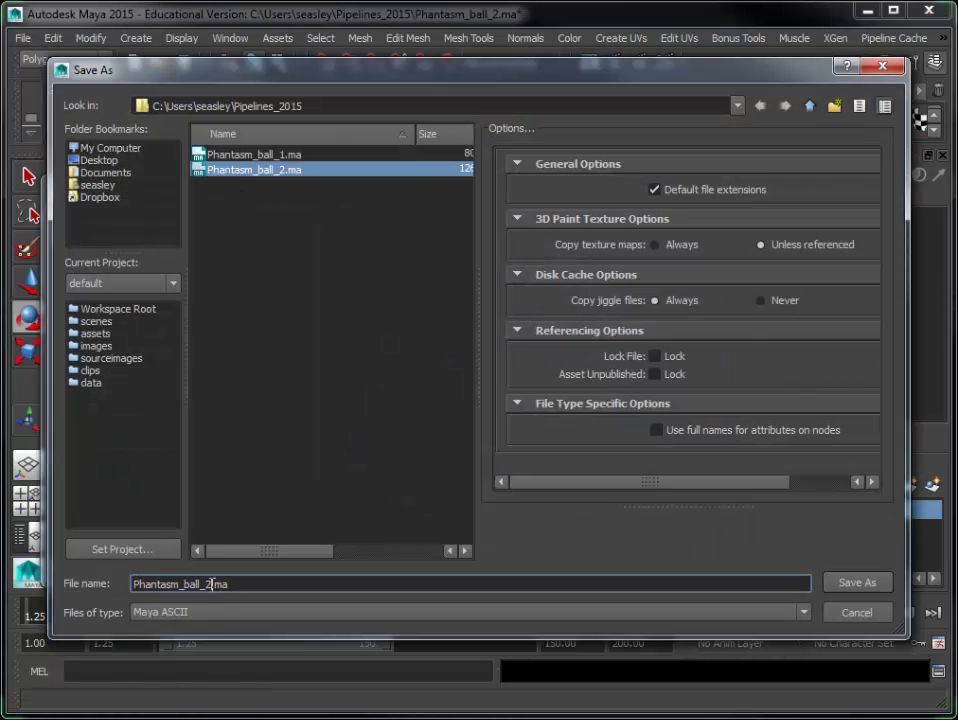
{"action": "key", "text": "BackSpace"}
{"action": "type", "text": "3"}
{"action": "key", "text": "Return"}
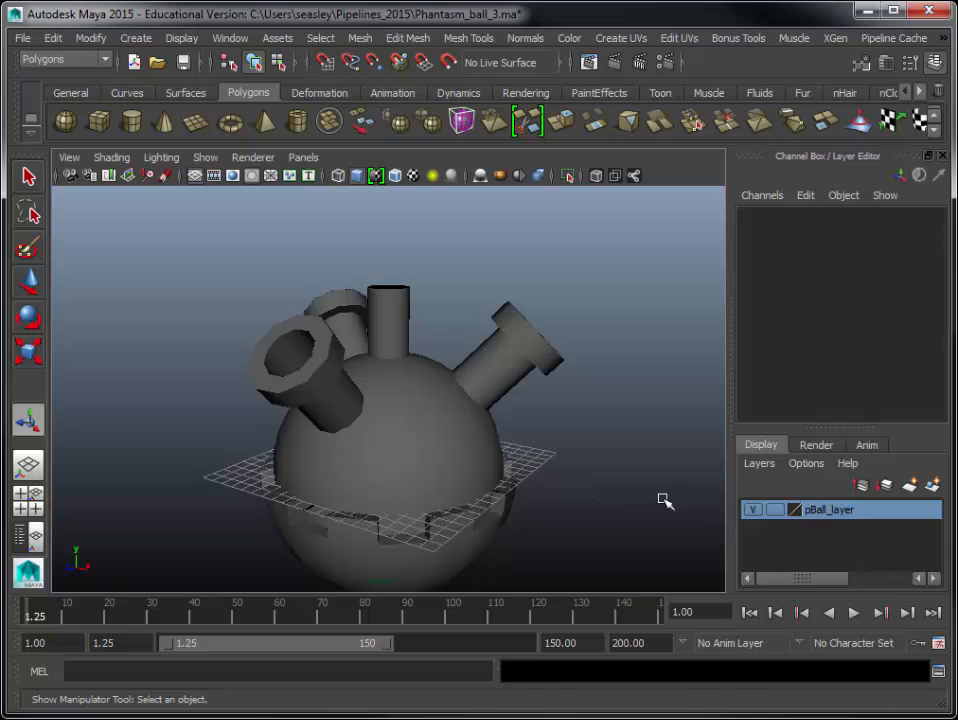
- Hide pBall_layer and create a polygon cylinder at the centre of the grid
{"action": "key", "text": "alt"}
{"action": "left_click_drag", "start_coordinate": [649, 476], "coordinate": [660, 452], "text": "alt"}
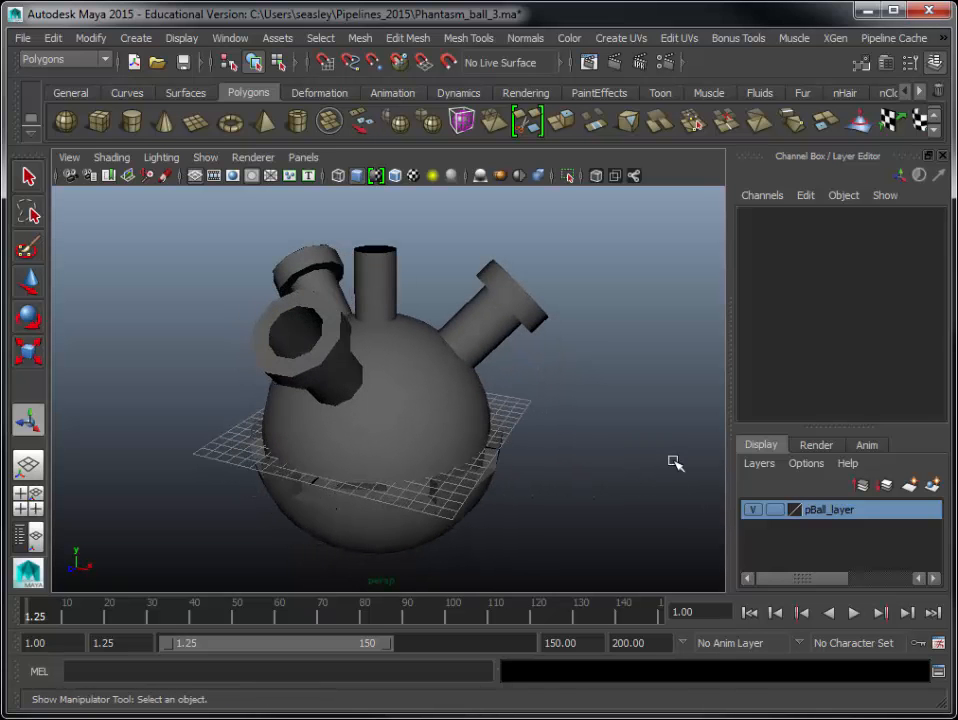
{"action": "left_click", "coordinate": [754, 510]}
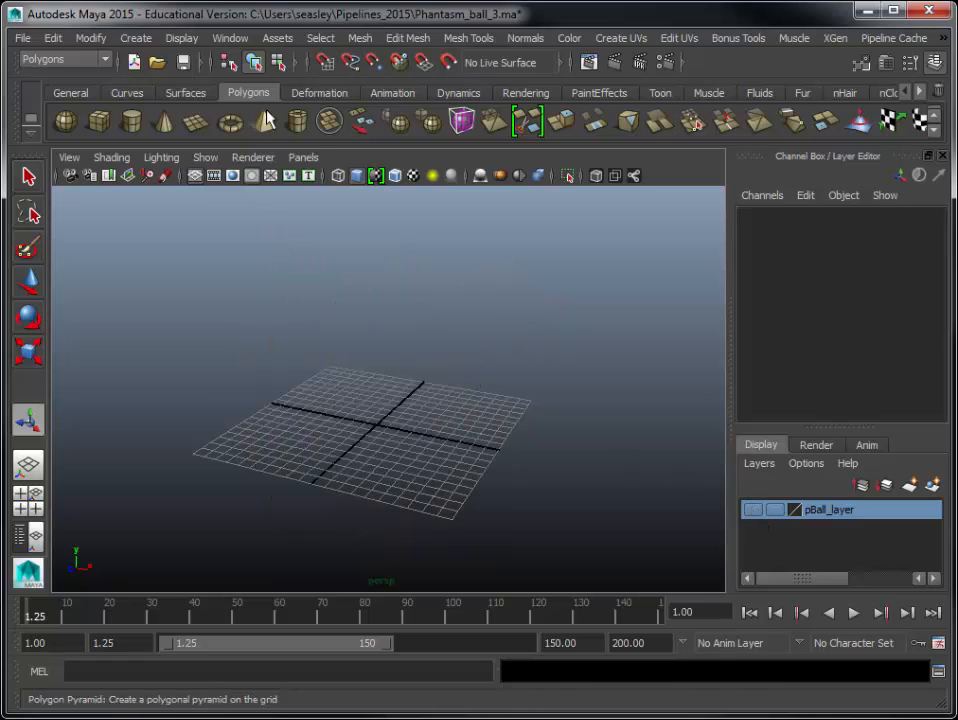
{"action": "left_click", "coordinate": [136, 38]}
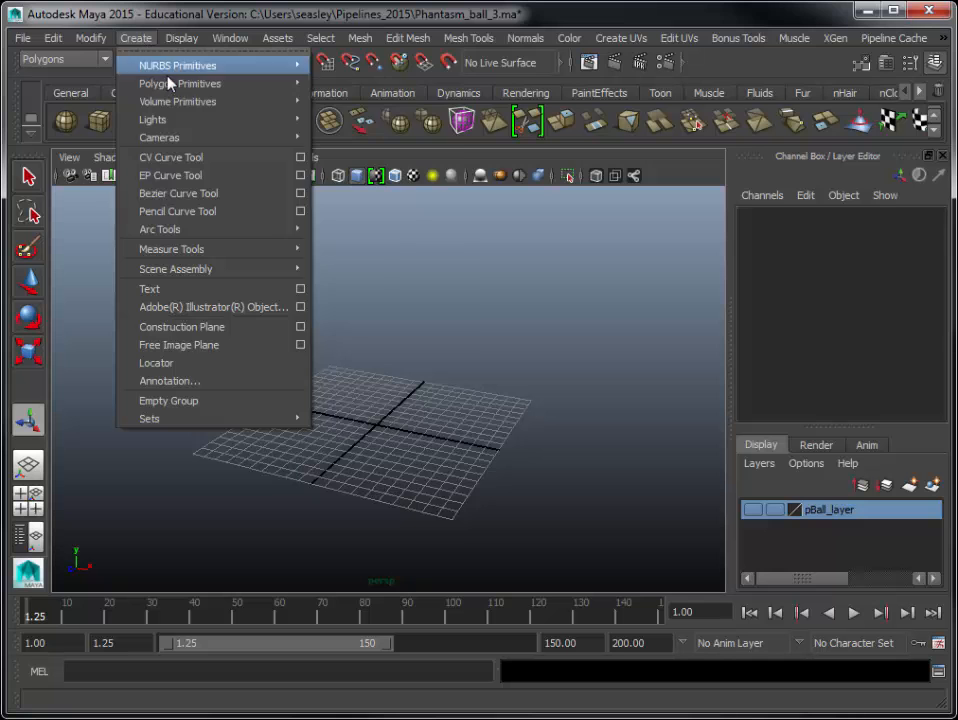
{"action": "mouse_move", "coordinate": [172, 87]}
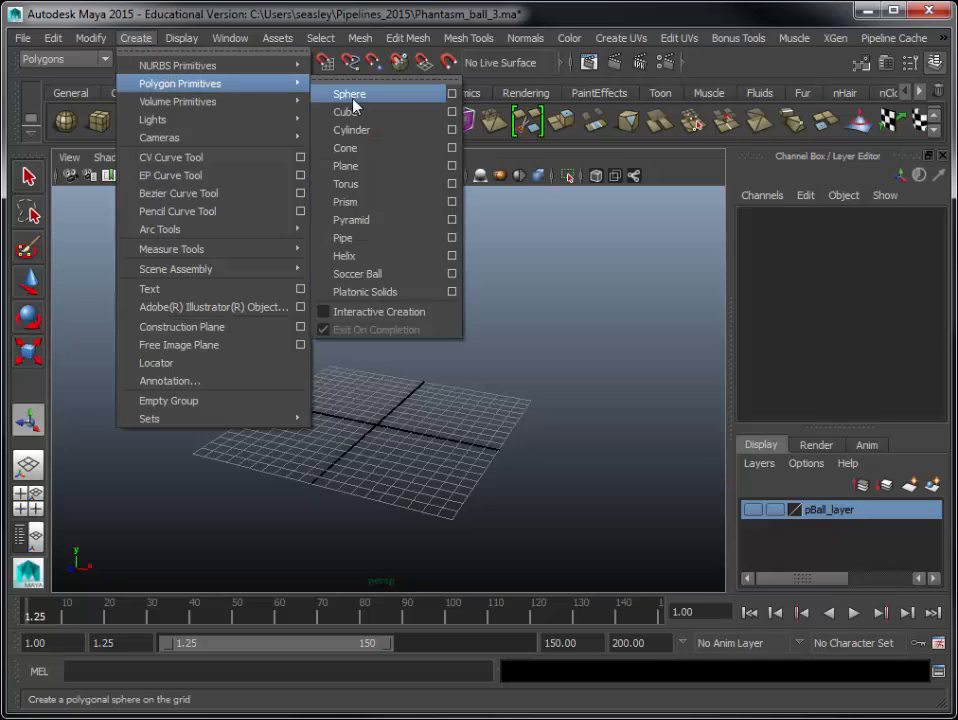
{"action": "left_click", "coordinate": [365, 132]}
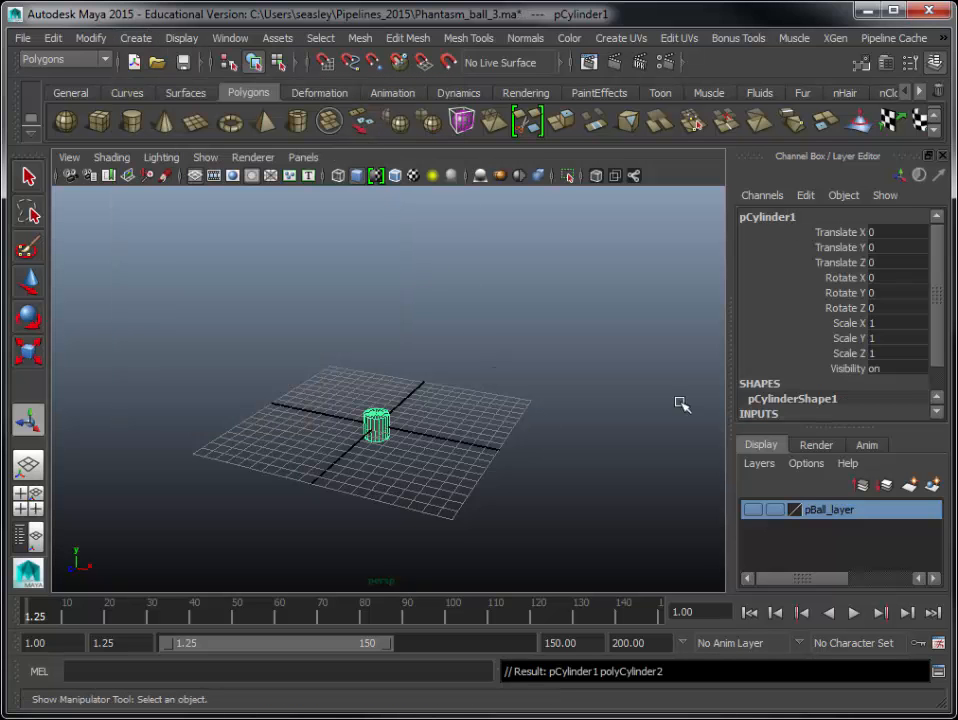
- Set the cylinder's radius to 2 and its axis subdivisions to 12
{"action": "left_click", "coordinate": [936, 381]}
{"action": "left_click", "coordinate": [800, 397]}
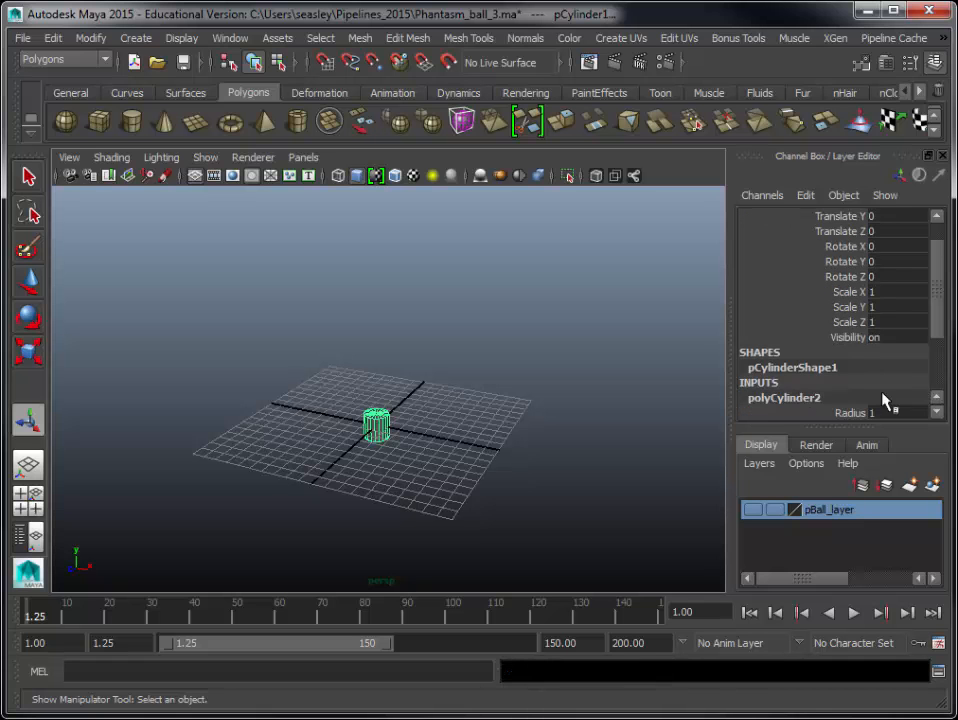
{"action": "left_click", "coordinate": [938, 385]}
{"action": "double_click", "coordinate": [888, 307]}
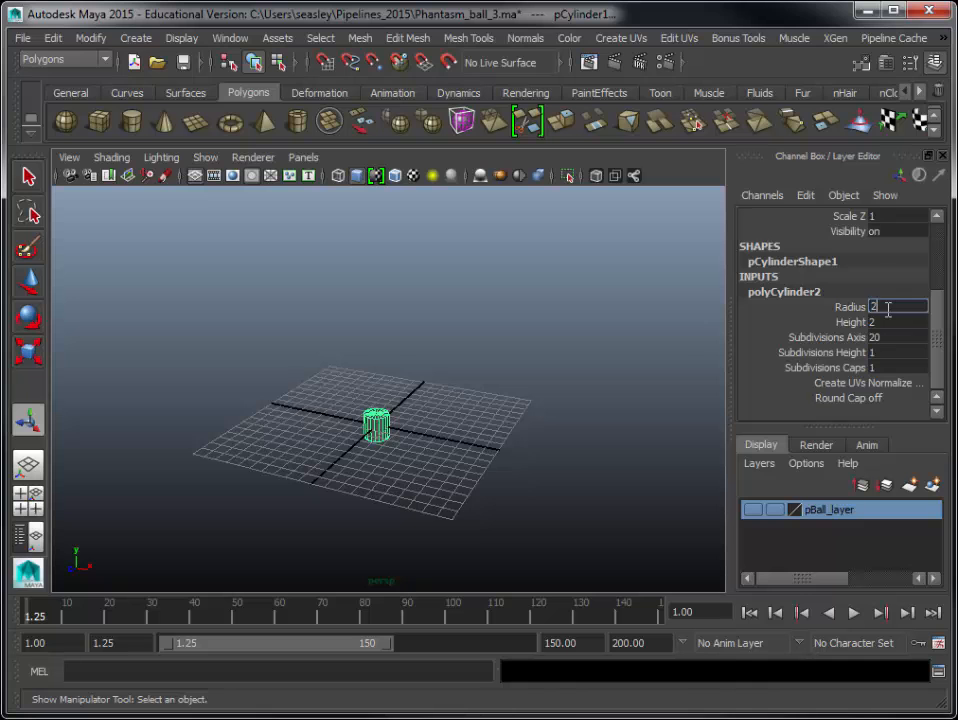
{"action": "key", "text": "Tab"}
{"action": "key", "text": "Tab"}
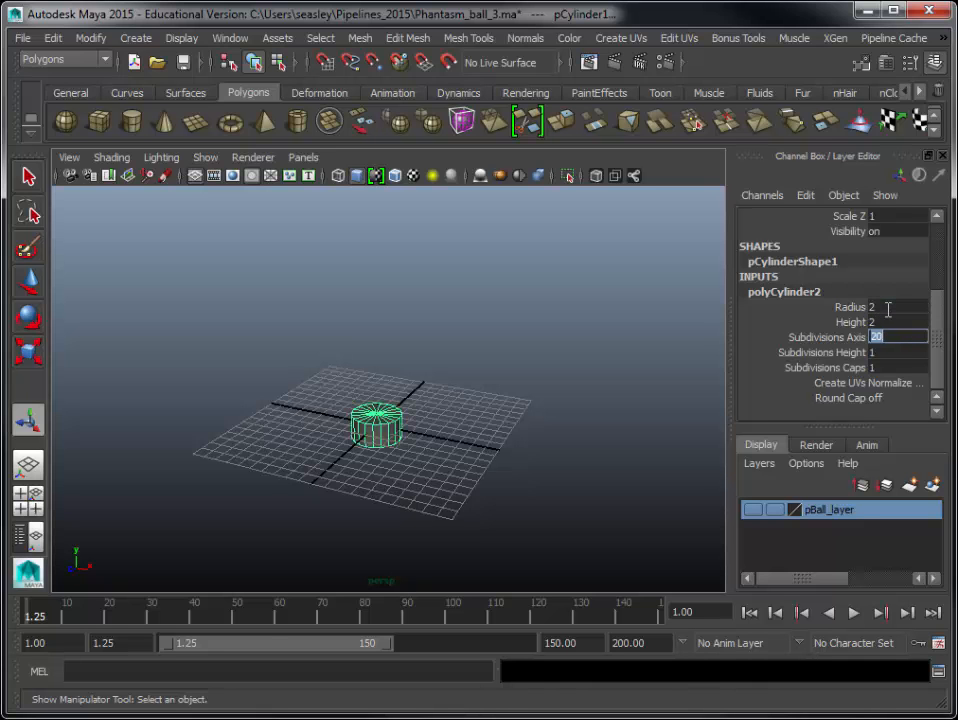
{"action": "key", "text": "Return"}
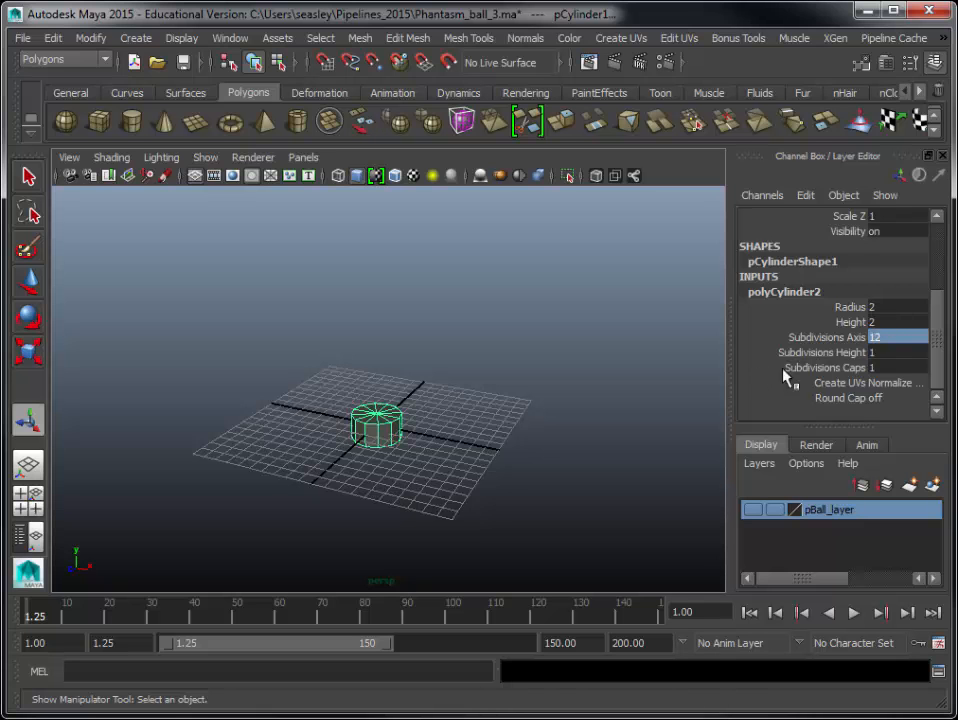
{"action": "left_click_drag", "start_coordinate": [937, 327], "coordinate": [941, 252]}
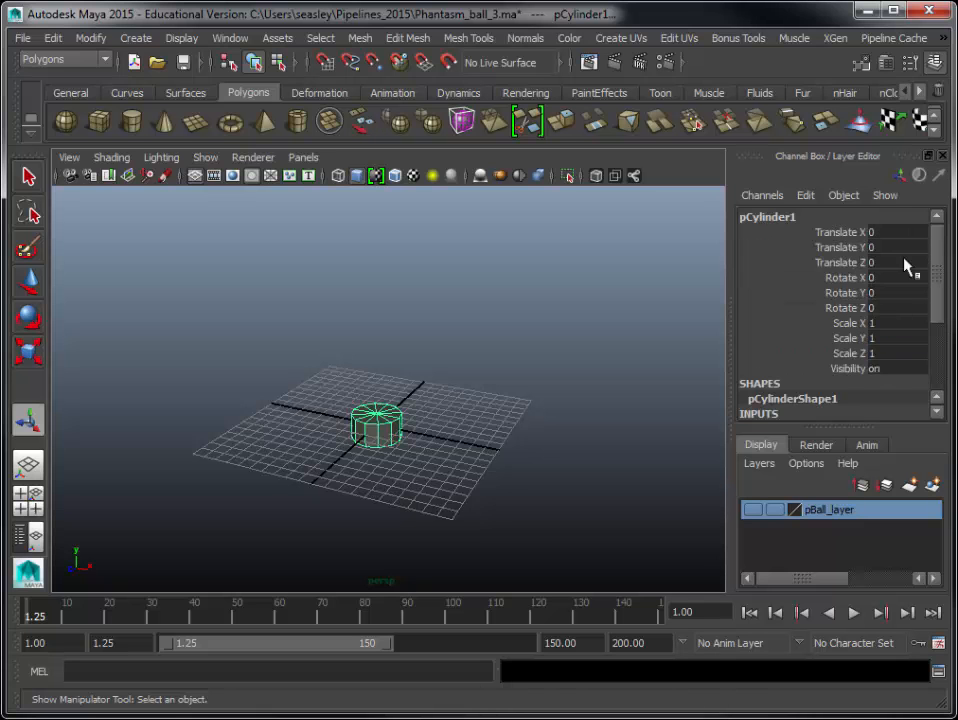
- Frame the cylinder and set its Z rotation to 90
{"action": "key", "text": "f"}
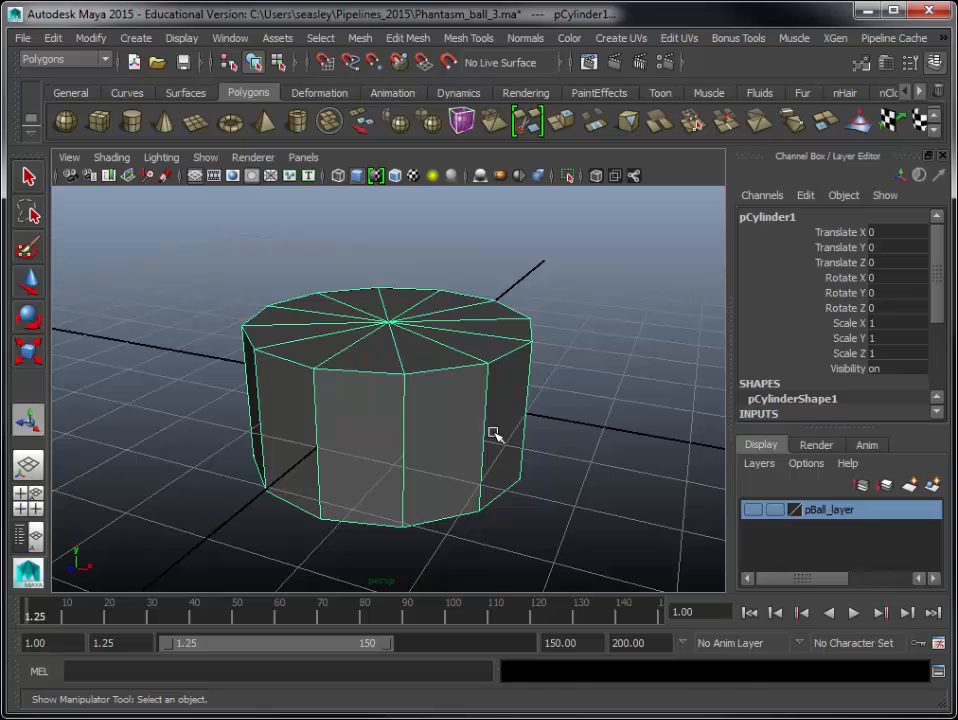
{"action": "scroll", "coordinate": [493, 433], "scroll_direction": "down", "scroll_amount": 4}
{"action": "scroll", "coordinate": [493, 433], "scroll_direction": "up", "scroll_amount": 3}
{"action": "left_click", "coordinate": [894, 308]}
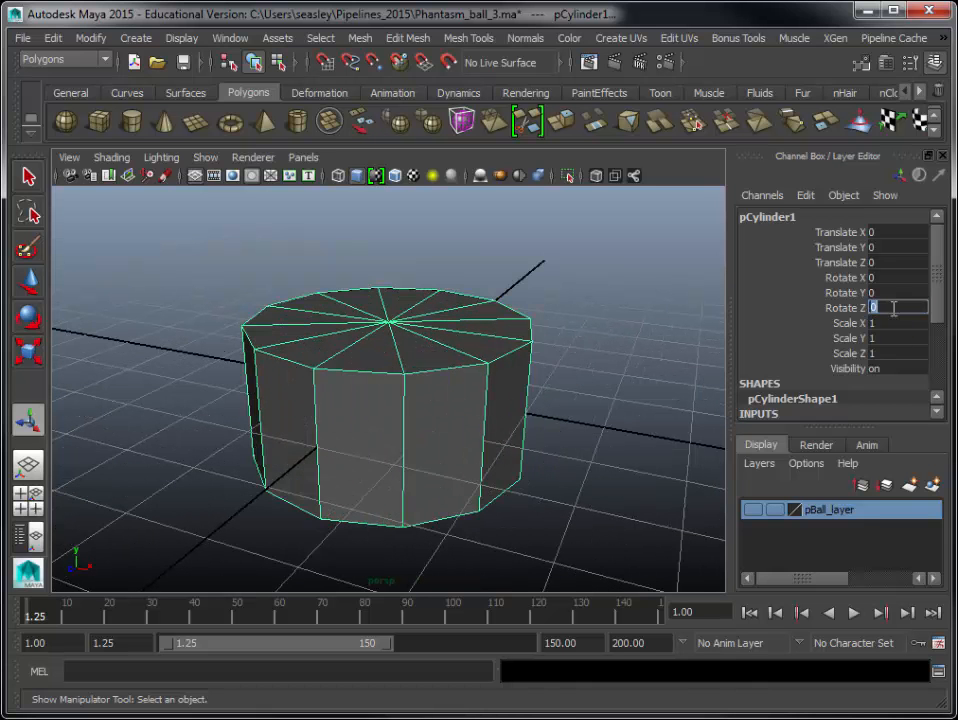
{"action": "type", "text": "90"}
{"action": "key", "text": "Return"}
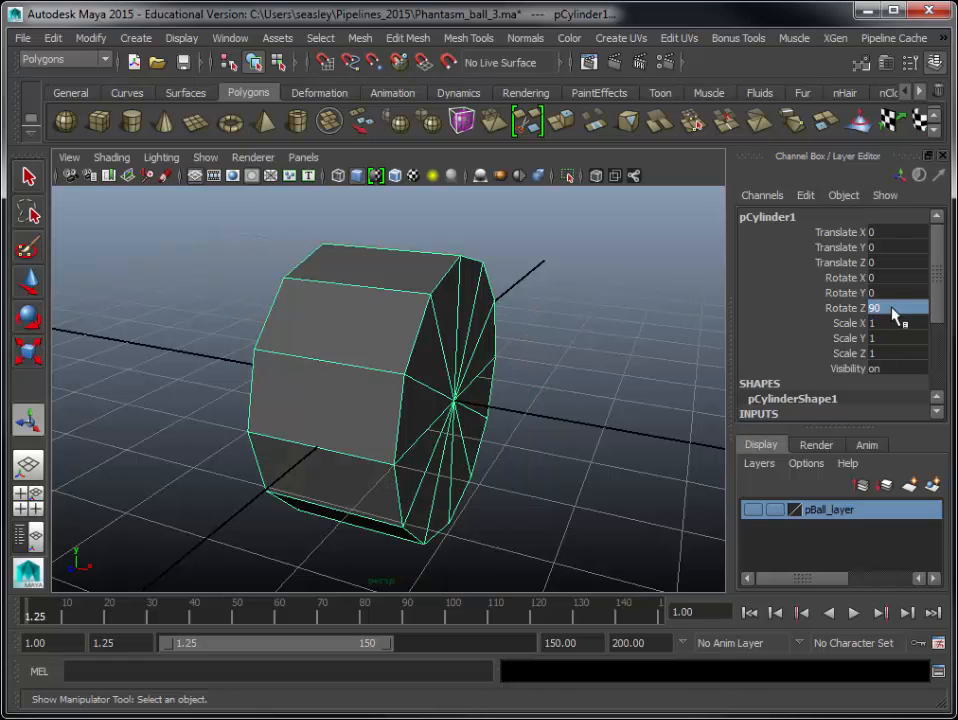
{"action": "left_click", "coordinate": [876, 309]}
{"action": "left_click", "coordinate": [894, 308]}
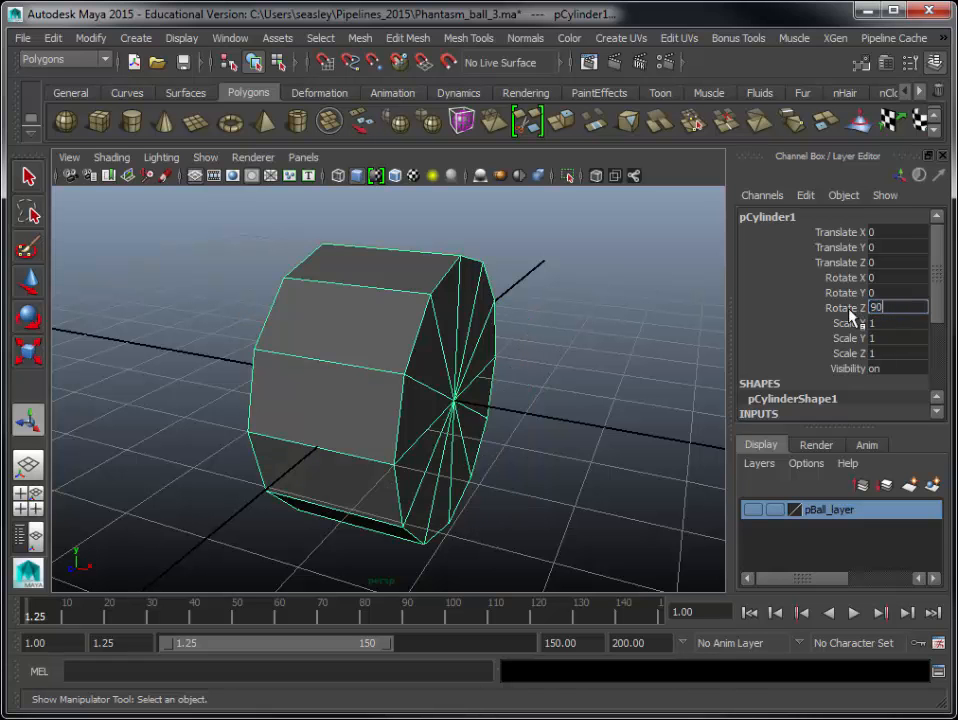
{"action": "left_click", "coordinate": [522, 418]}
- Select the centre vertex of the cylinder's negative-X cap, convert the selection to faces, and delete those cap faces
{"action": "left_click_drag", "start_coordinate": [430, 451], "coordinate": [575, 447], "text": "alt"}
{"action": "left_click", "coordinate": [436, 408]}
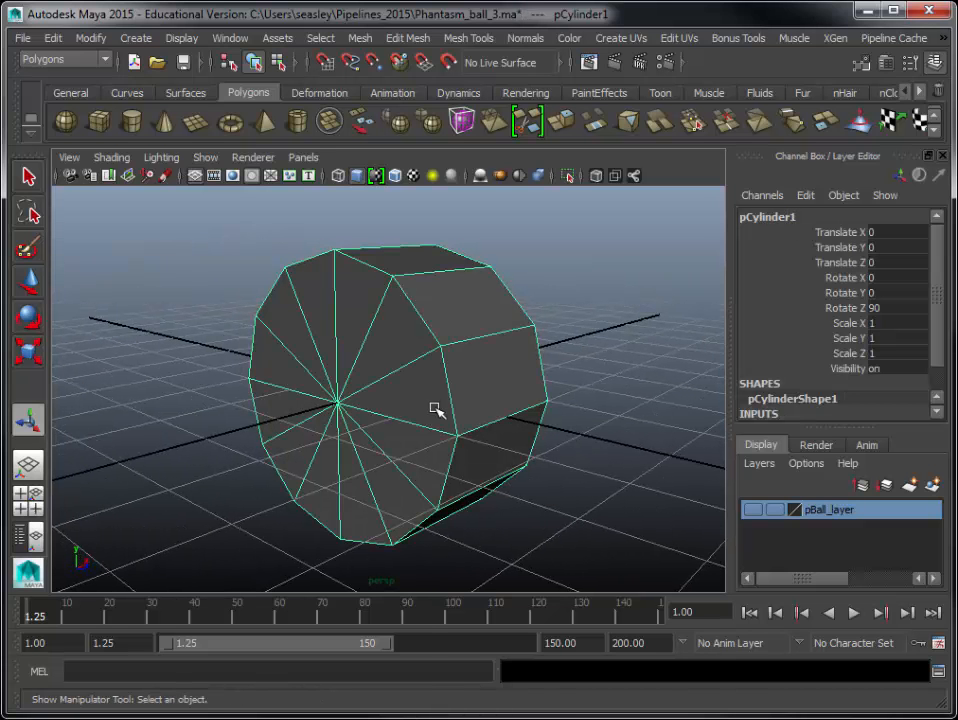
{"action": "right_click", "coordinate": [349, 413]}
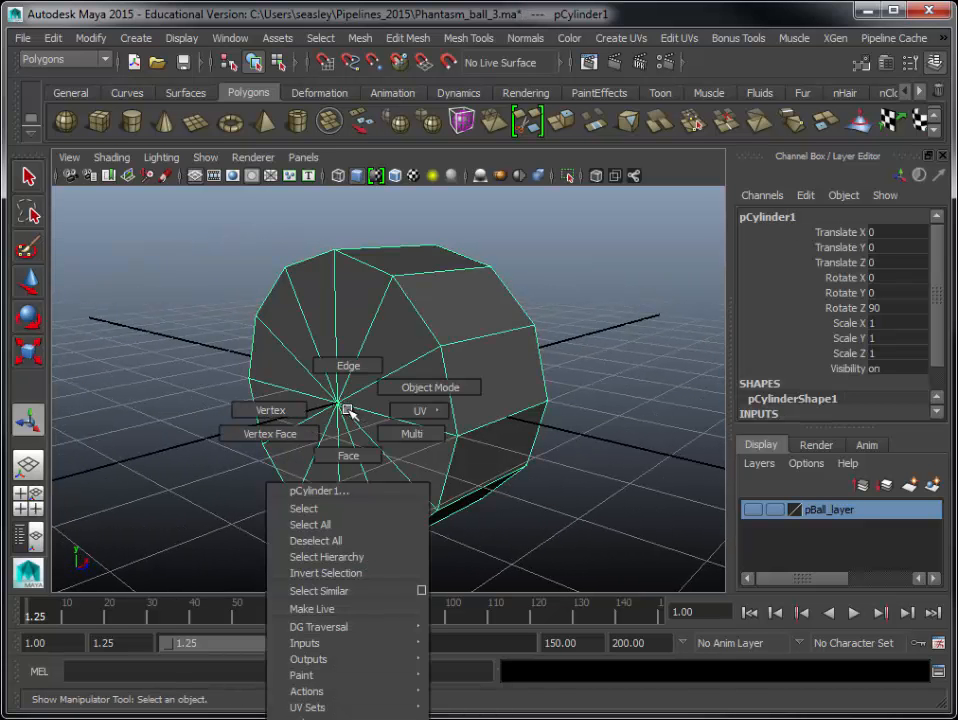
{"action": "left_click", "coordinate": [349, 440]}
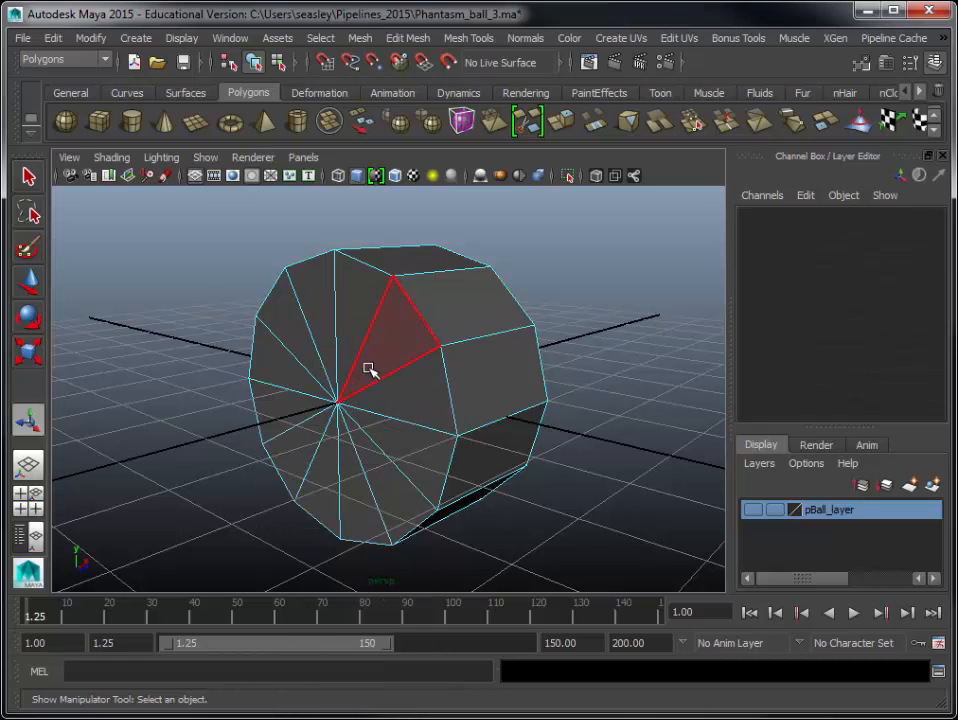
{"action": "mouse_move", "coordinate": [494, 494]}
{"action": "left_mouse_down", "text": "alt"}
{"action": "mouse_move", "coordinate": [398, 487]}
{"action": "mouse_move", "coordinate": [445, 477]}
{"action": "mouse_move", "coordinate": [500, 490]}
{"action": "left_mouse_up", "text": "alt"}
{"action": "right_click_drag", "start_coordinate": [342, 408], "coordinate": [306, 402]}
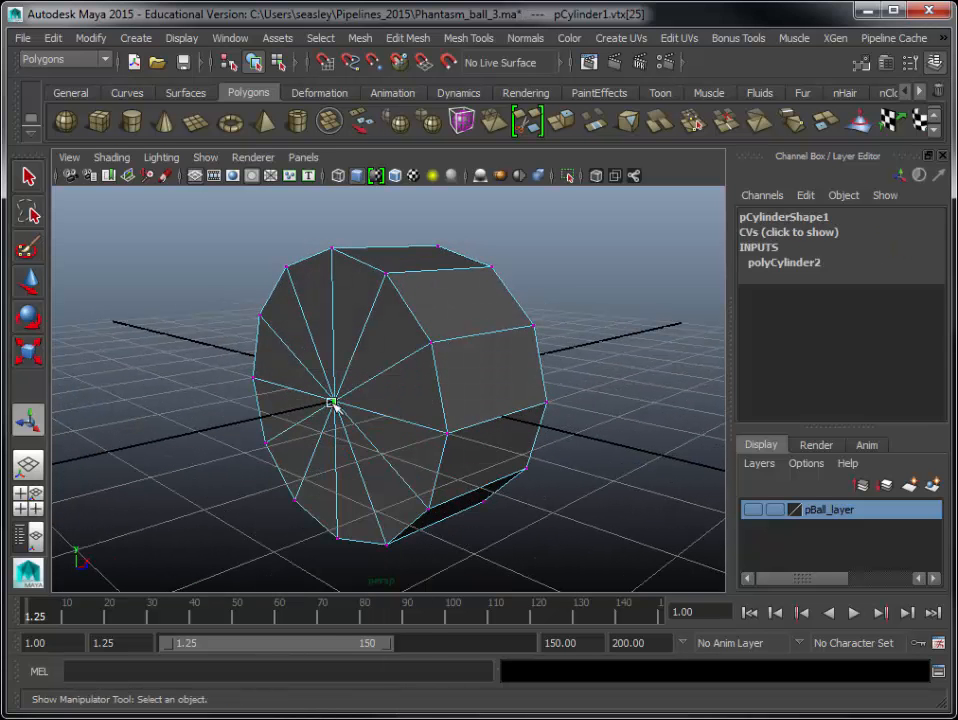
{"action": "left_click", "coordinate": [321, 38]}
{"action": "mouse_move", "coordinate": [415, 268]}
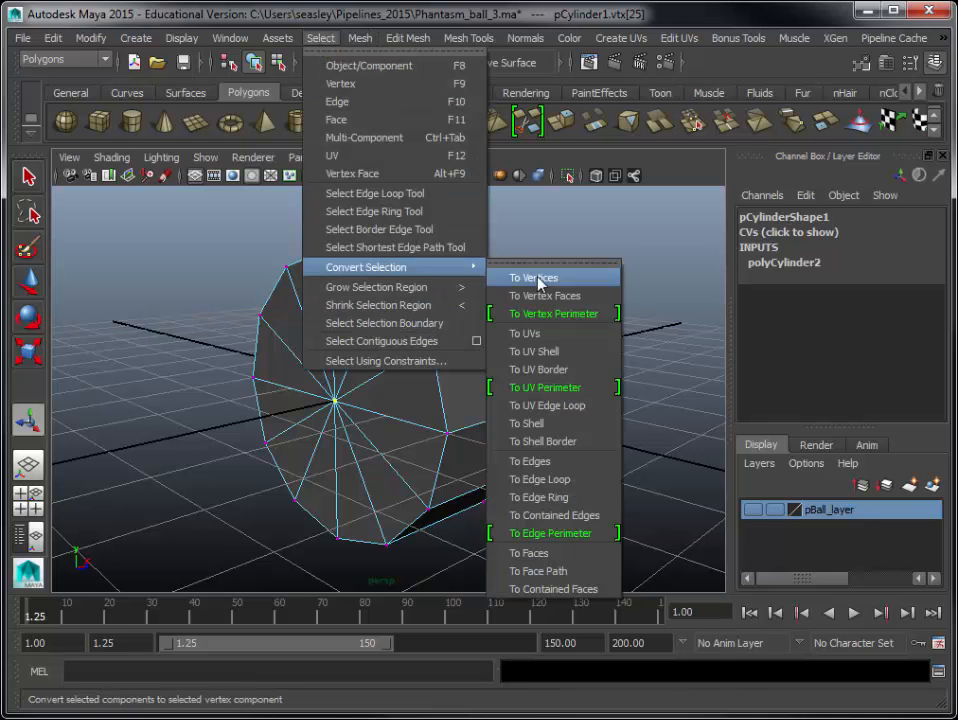
{"action": "left_click", "coordinate": [570, 553]}
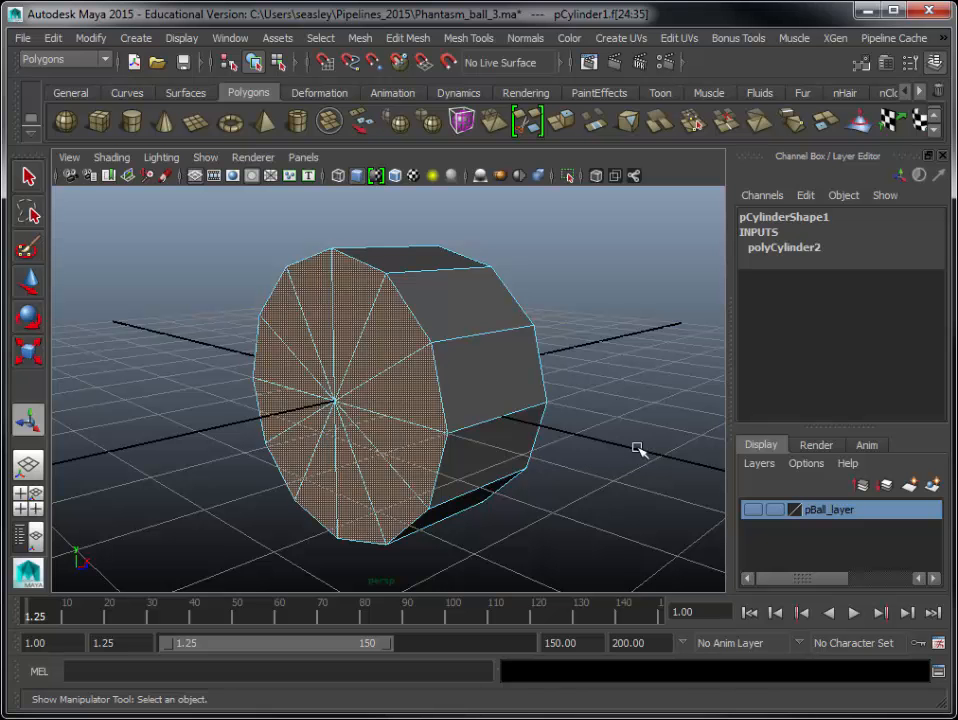
{"action": "left_click", "coordinate": [637, 449]}
- Select the faces of the remaining positive-X cap, extrude them, and scale the new faces uniformly inward to form a rim
{"action": "left_click_drag", "start_coordinate": [594, 455], "coordinate": [552, 492], "text": "alt"}
{"action": "left_click_drag", "start_coordinate": [391, 224], "coordinate": [592, 578]}
{"action": "left_click_drag", "start_coordinate": [373, 217], "coordinate": [400, 612]}
{"action": "left_click_drag", "start_coordinate": [573, 479], "coordinate": [471, 474], "text": "alt"}
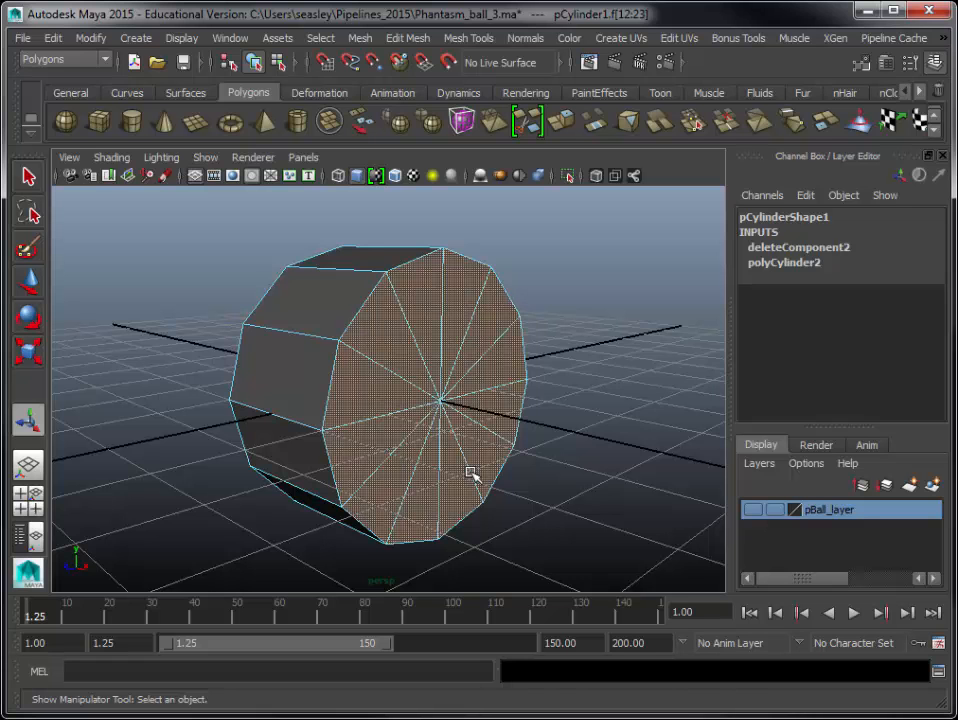
{"action": "left_click", "coordinate": [412, 39]}
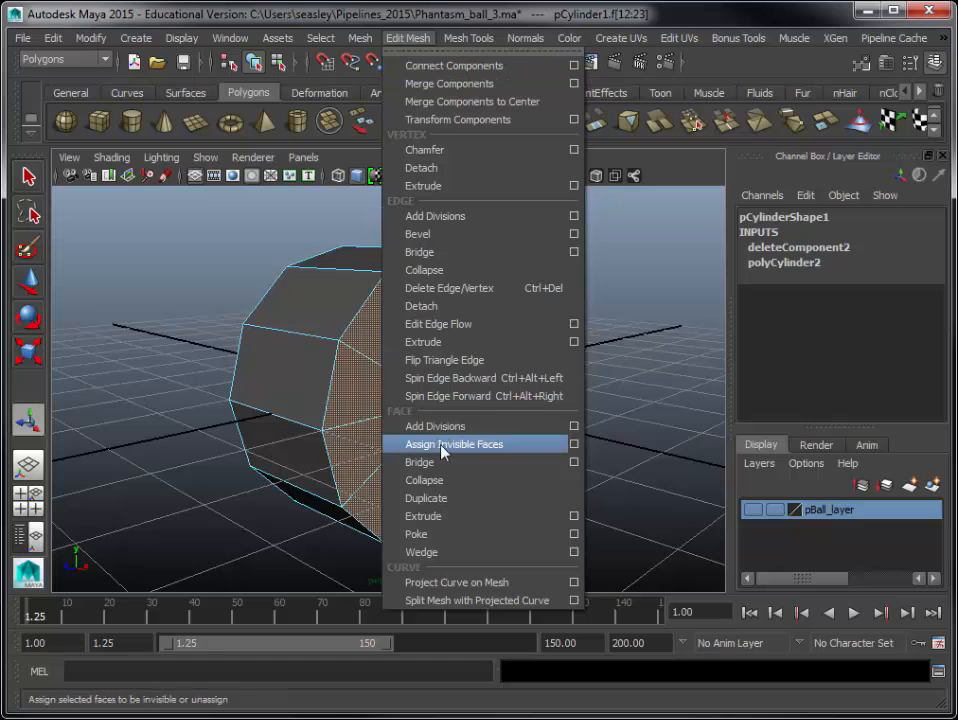
{"action": "left_click", "coordinate": [459, 518]}
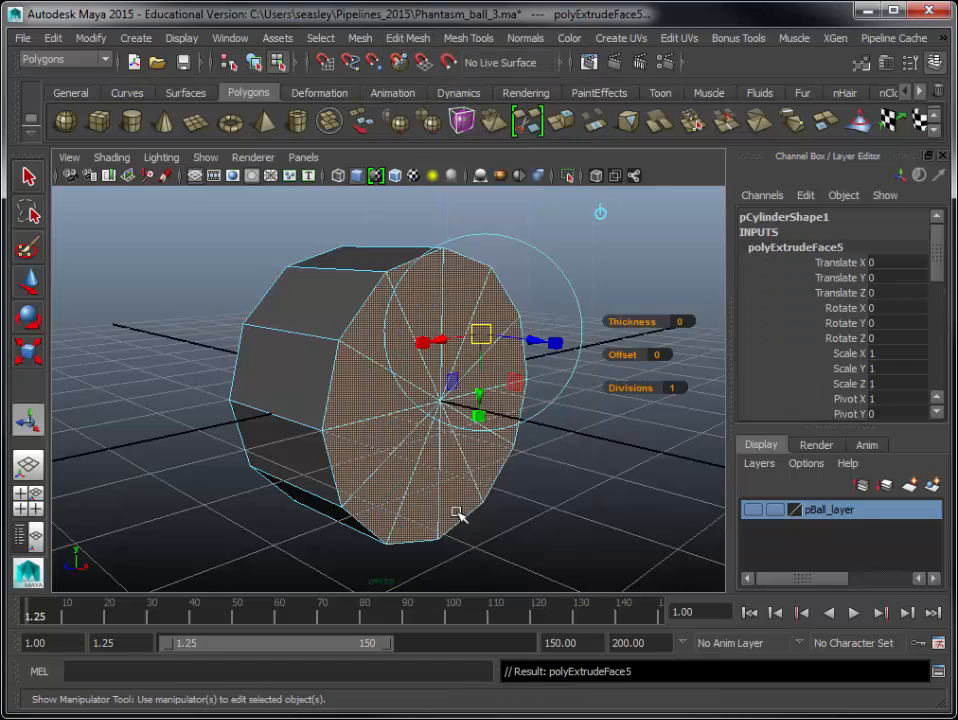
{"action": "key", "text": "e"}
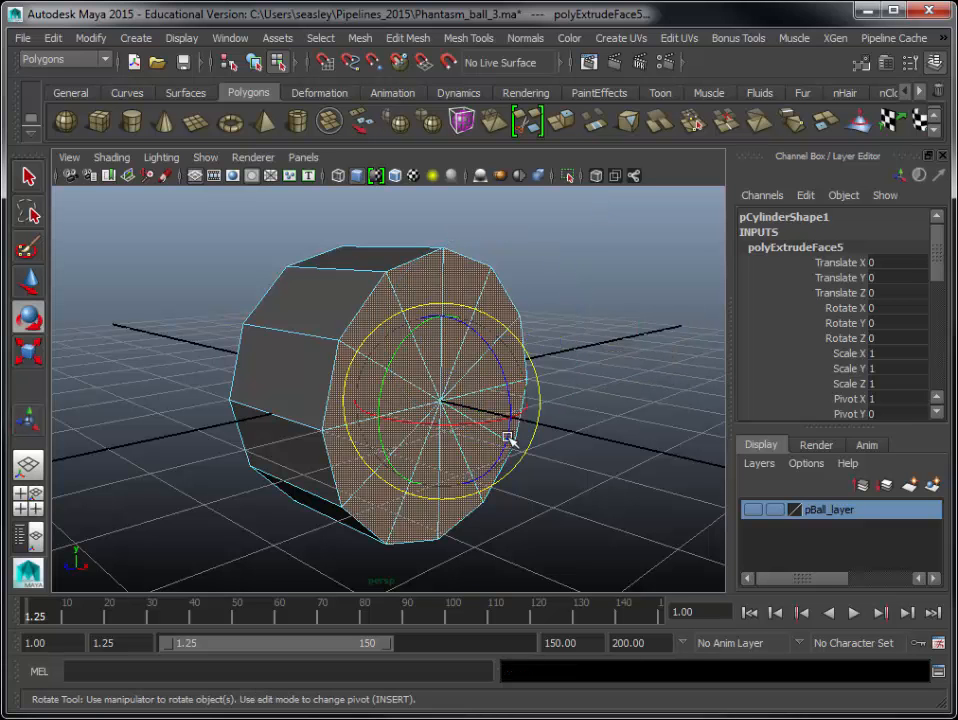
{"action": "key", "text": "r"}
{"action": "left_click", "coordinate": [440, 402]}
{"action": "left_click_drag", "start_coordinate": [440, 402], "coordinate": [387, 436]}
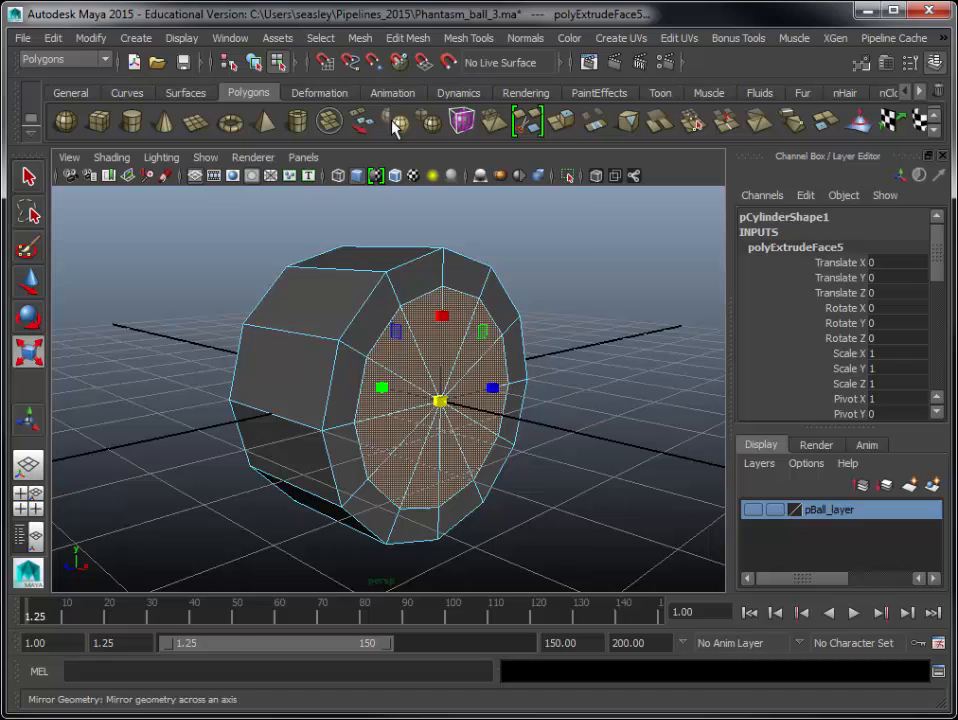
- Extrude the inset cap faces and move them outward along X to about 1.49, forming a narrower neck
{"action": "left_click", "coordinate": [407, 38]}
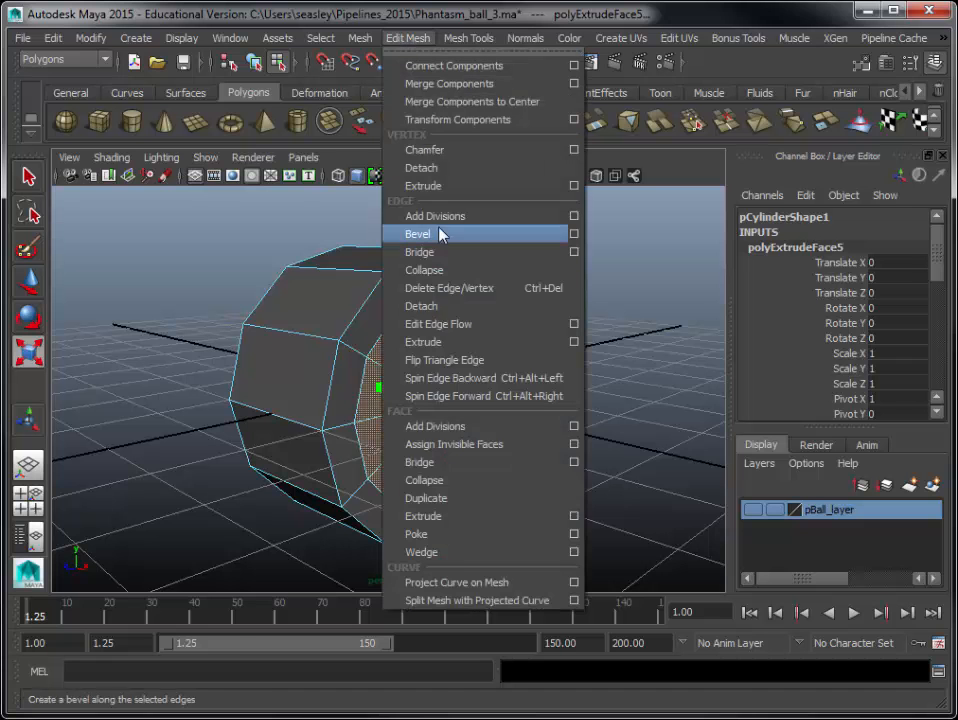
{"action": "left_click", "coordinate": [460, 516]}
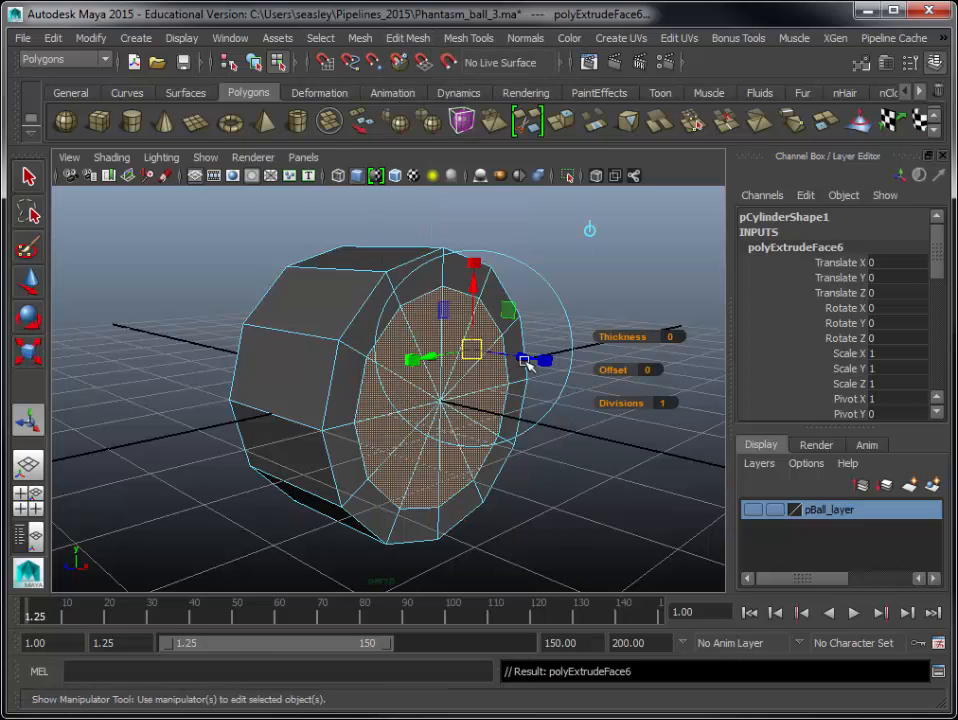
{"action": "key", "text": "w"}
{"action": "left_click_drag", "start_coordinate": [514, 417], "coordinate": [550, 425]}
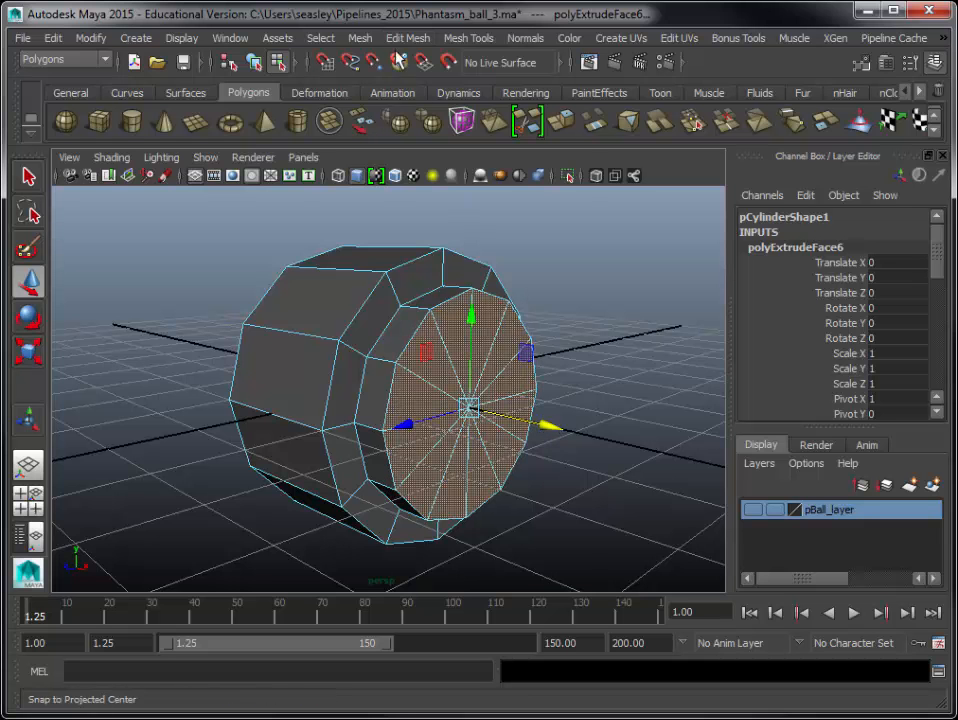
- Extrude the neck's end faces in place and scale them uniformly outward to roughly the main body's diameter
{"action": "left_click", "coordinate": [408, 38]}
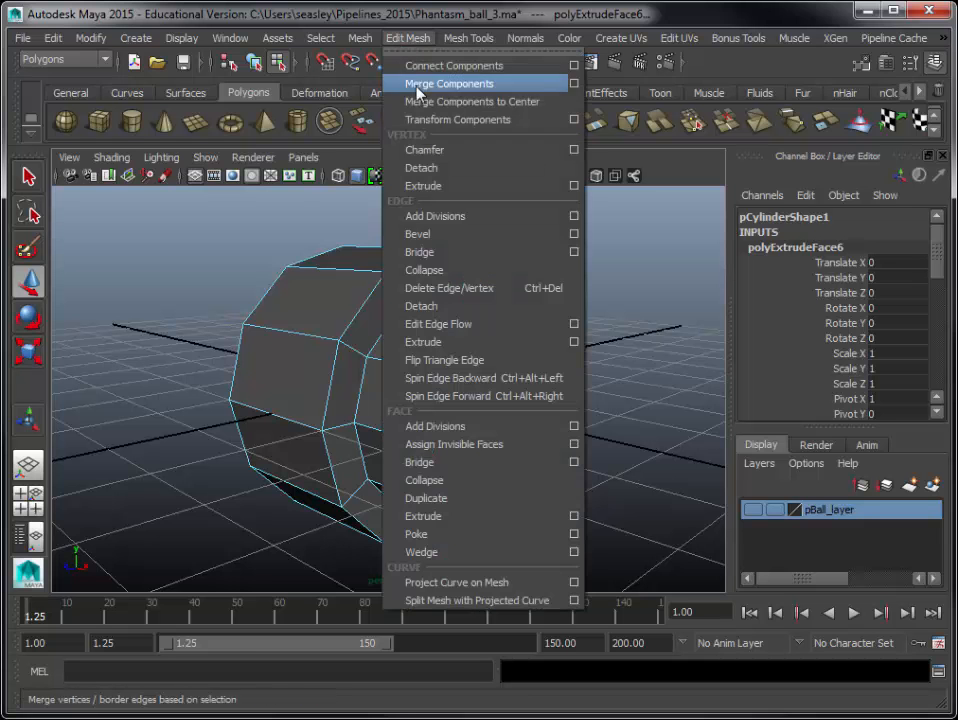
{"action": "left_click", "coordinate": [456, 516]}
{"action": "key", "text": "e"}
{"action": "key", "text": "r"}
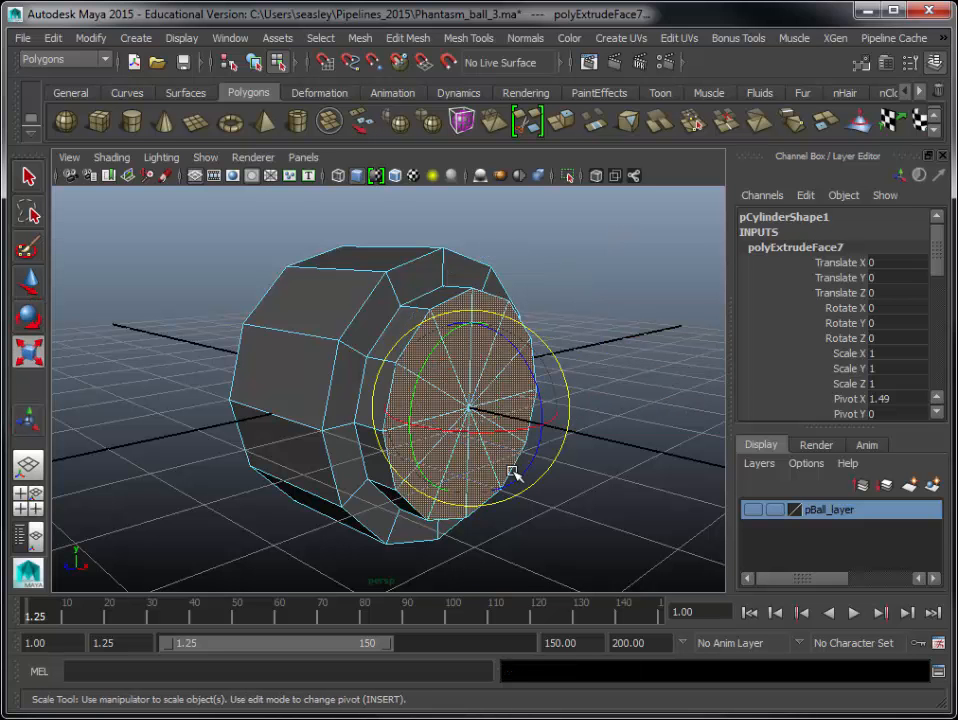
{"action": "left_click_drag", "start_coordinate": [478, 410], "coordinate": [521, 387]}
- Extrude the enlarged end faces outward along X to about 2.39 to form a second drum section
{"action": "left_click_drag", "start_coordinate": [524, 468], "coordinate": [587, 473], "text": "alt"}
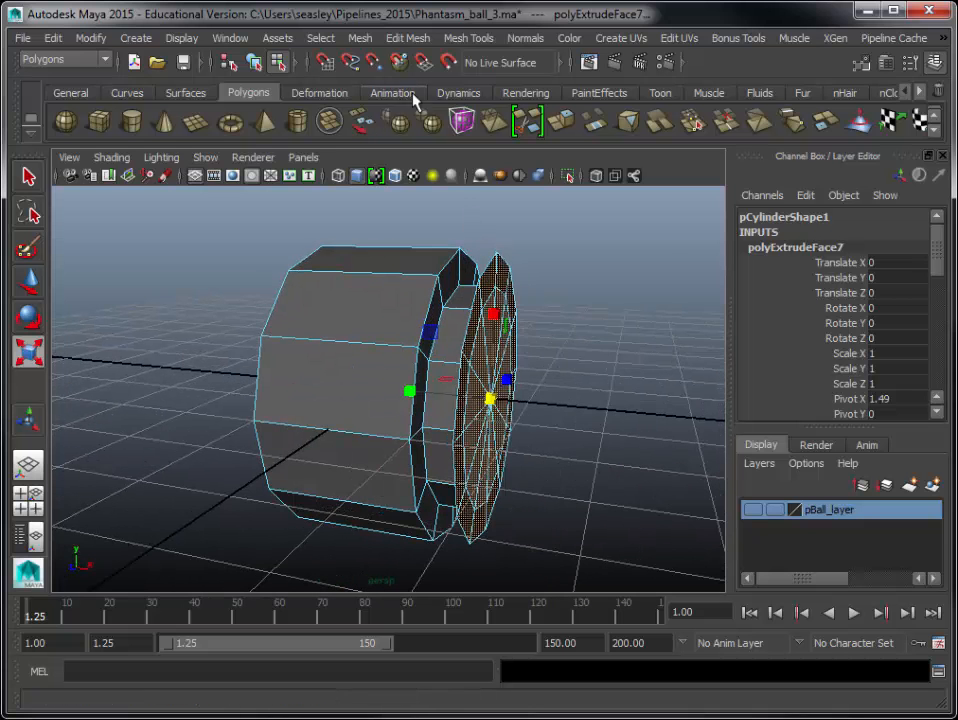
{"action": "left_click", "coordinate": [408, 38]}
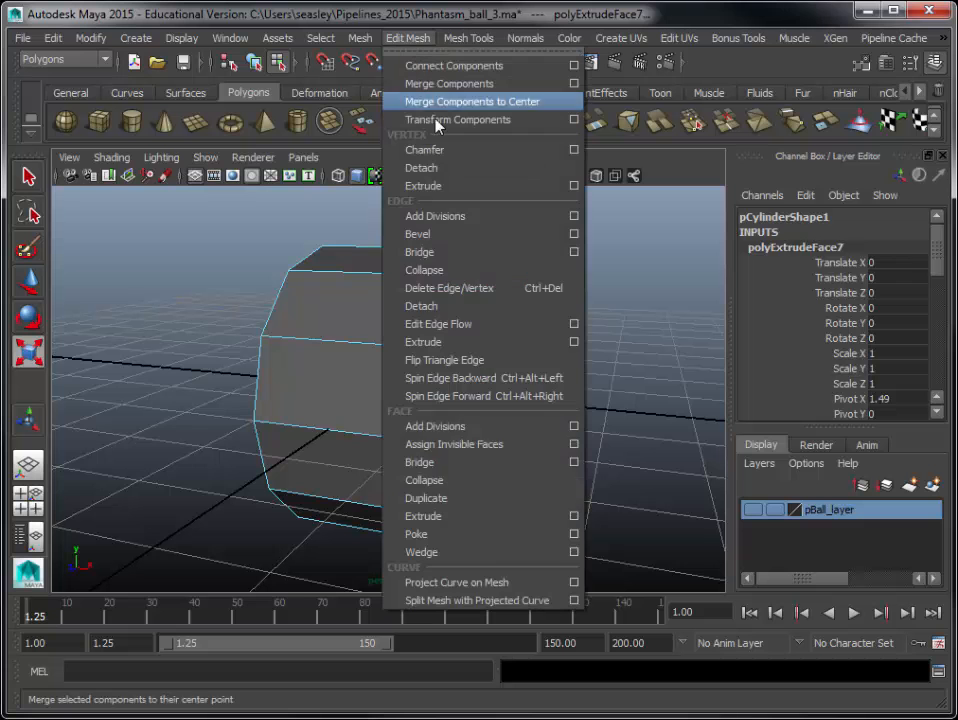
{"action": "left_click", "coordinate": [496, 516]}
{"action": "left_click_drag", "start_coordinate": [577, 341], "coordinate": [640, 337]}
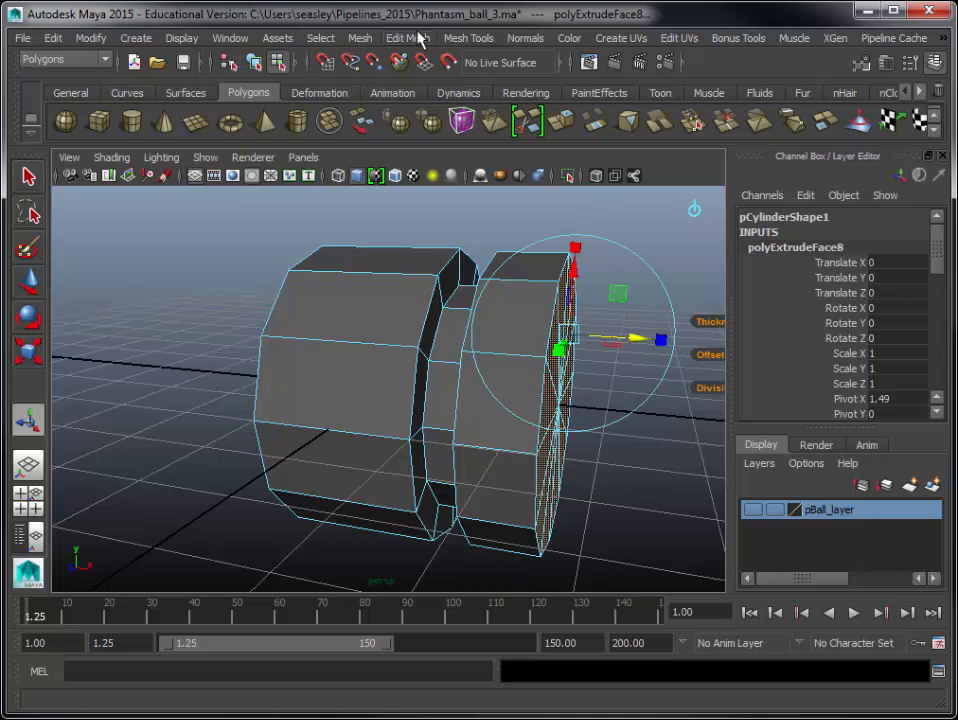
- Extrude the drum's end faces outward along X once more to add another ring of side faces
{"action": "left_click", "coordinate": [420, 37]}
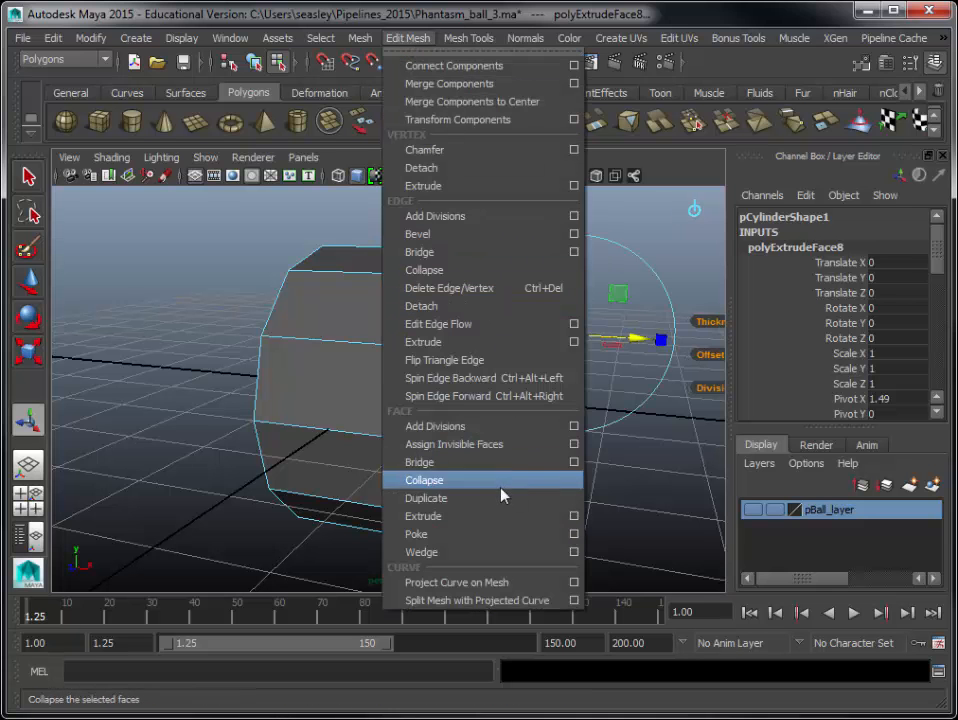
{"action": "left_click", "coordinate": [505, 516]}
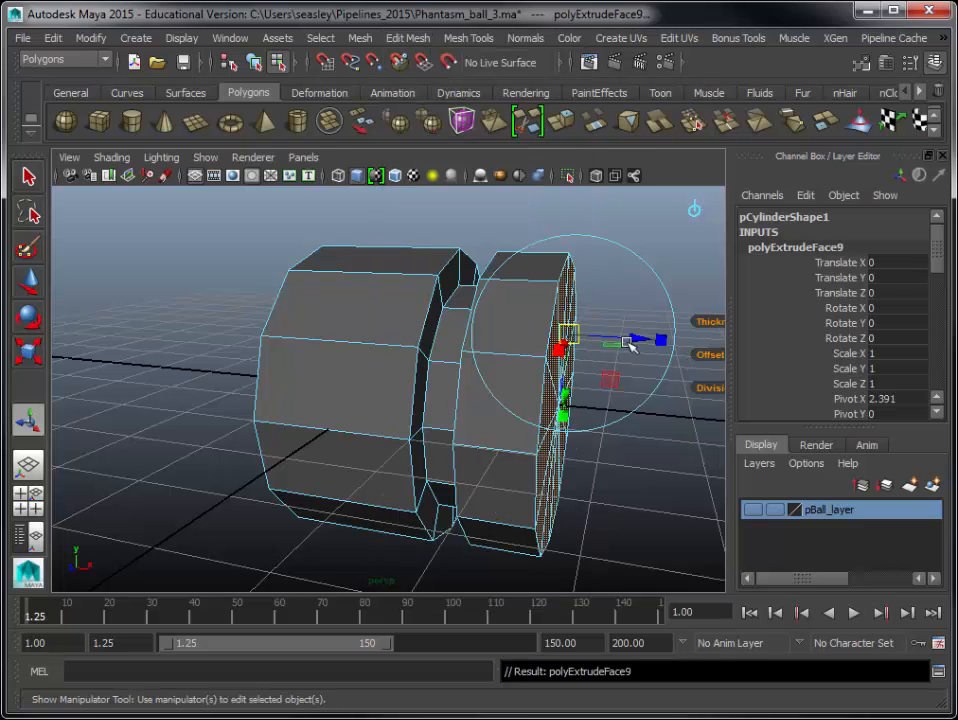
{"action": "left_click_drag", "start_coordinate": [630, 341], "coordinate": [598, 376]}
{"action": "key", "text": "t"}
- Scale the end faces down to taper the last section, and pull them back along X to about 3.1
{"action": "right_click_drag", "start_coordinate": [598, 376], "coordinate": [479, 387], "text": "alt"}
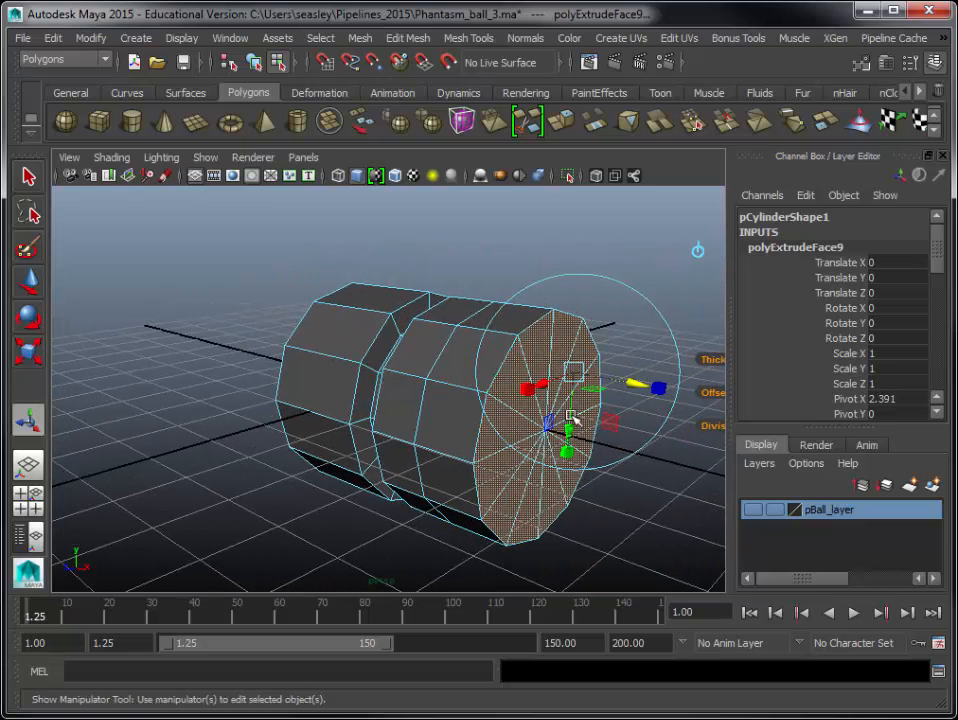
{"action": "key", "text": "e"}
{"action": "key", "text": "r"}
{"action": "left_click_drag", "start_coordinate": [545, 431], "coordinate": [500, 442]}
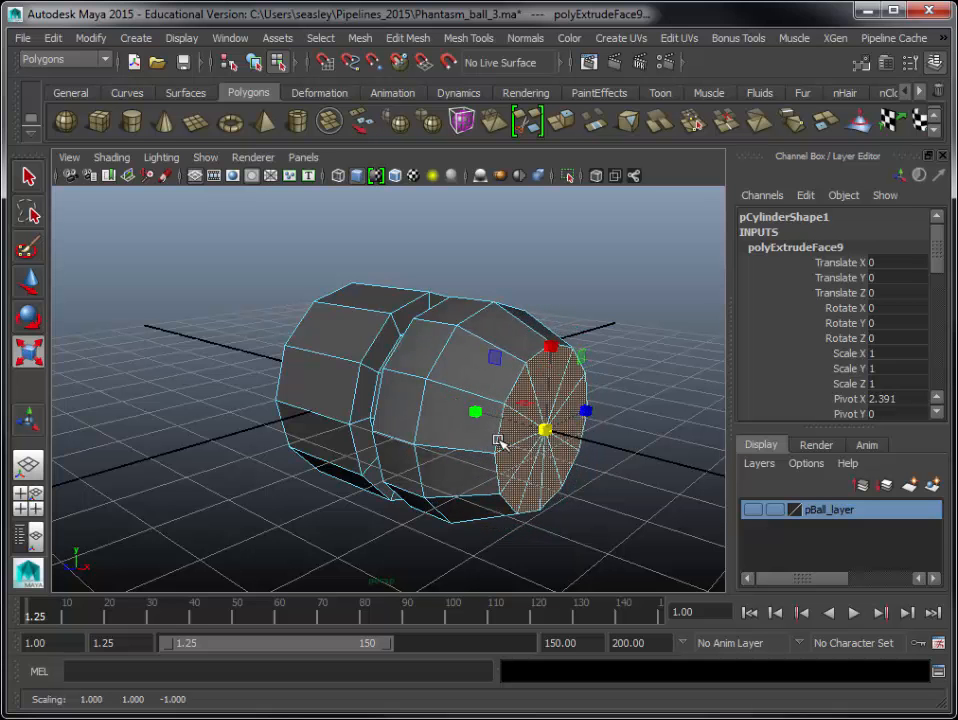
{"action": "key", "text": "w"}
{"action": "left_click_drag", "start_coordinate": [635, 453], "coordinate": [617, 454]}
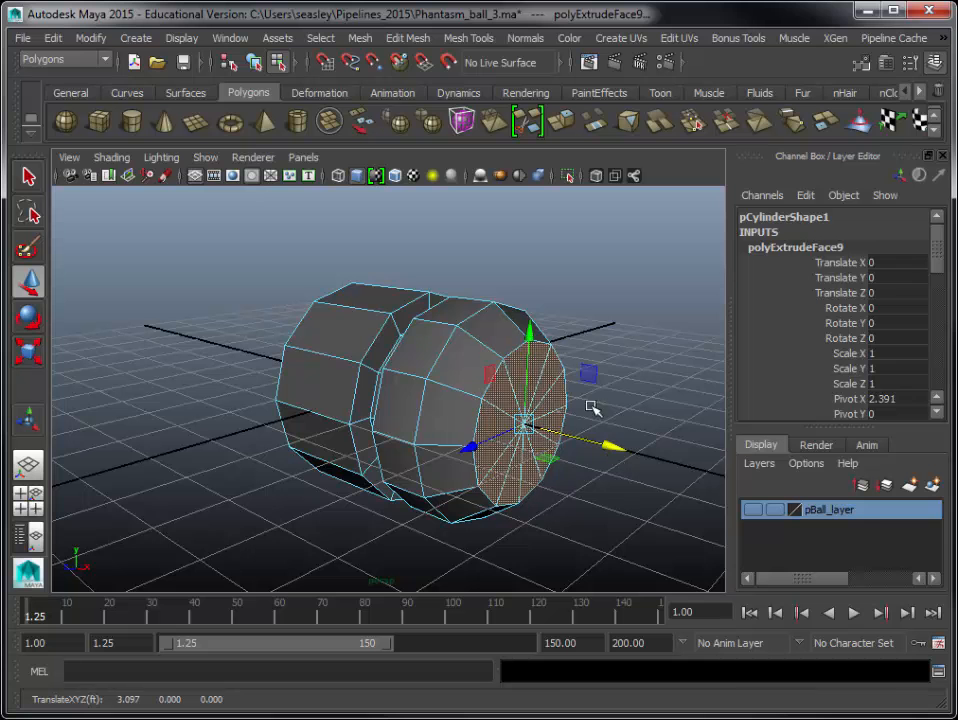
- Extrude the tapered end faces and push them inward along X to about 2.49 to form a recess, then deselect them
{"action": "left_click", "coordinate": [423, 42]}
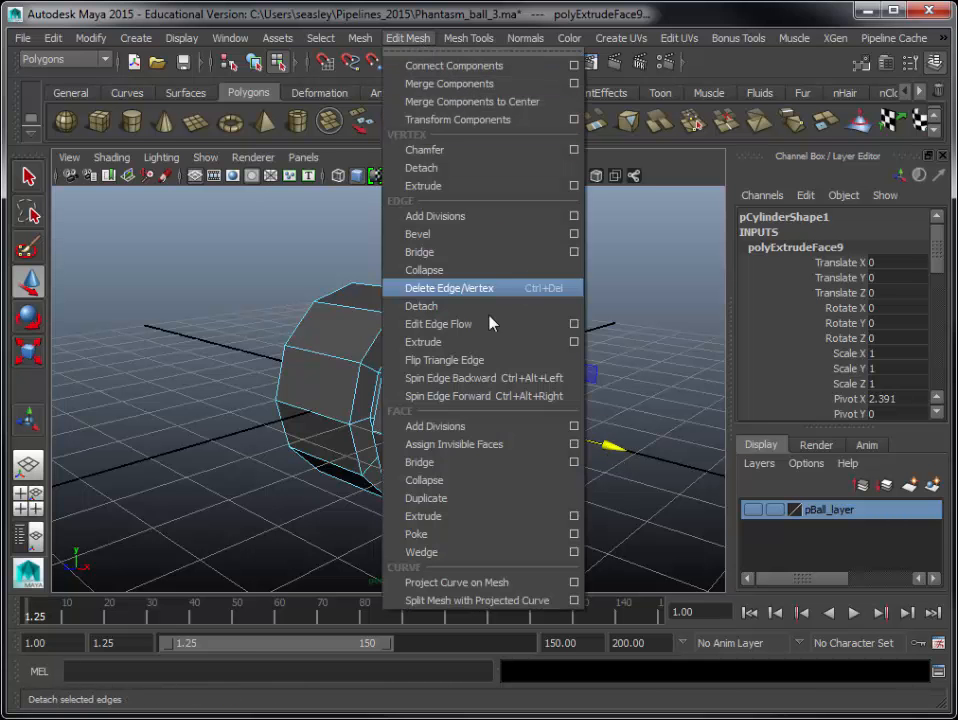
{"action": "left_click", "coordinate": [510, 516]}
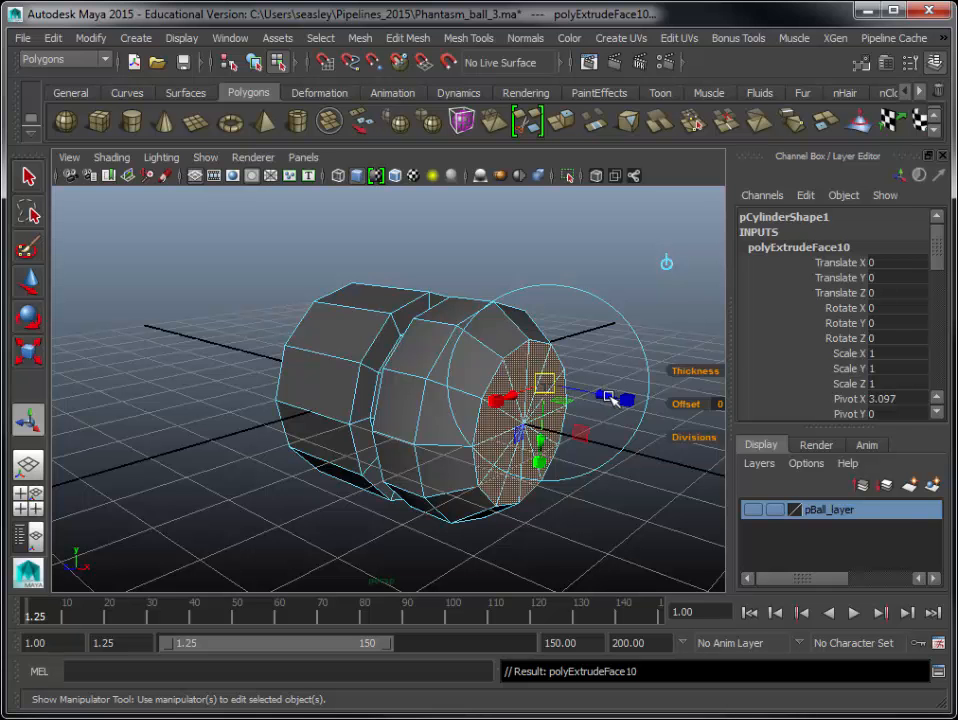
{"action": "key", "text": "w"}
{"action": "left_click_drag", "start_coordinate": [614, 443], "coordinate": [577, 438]}
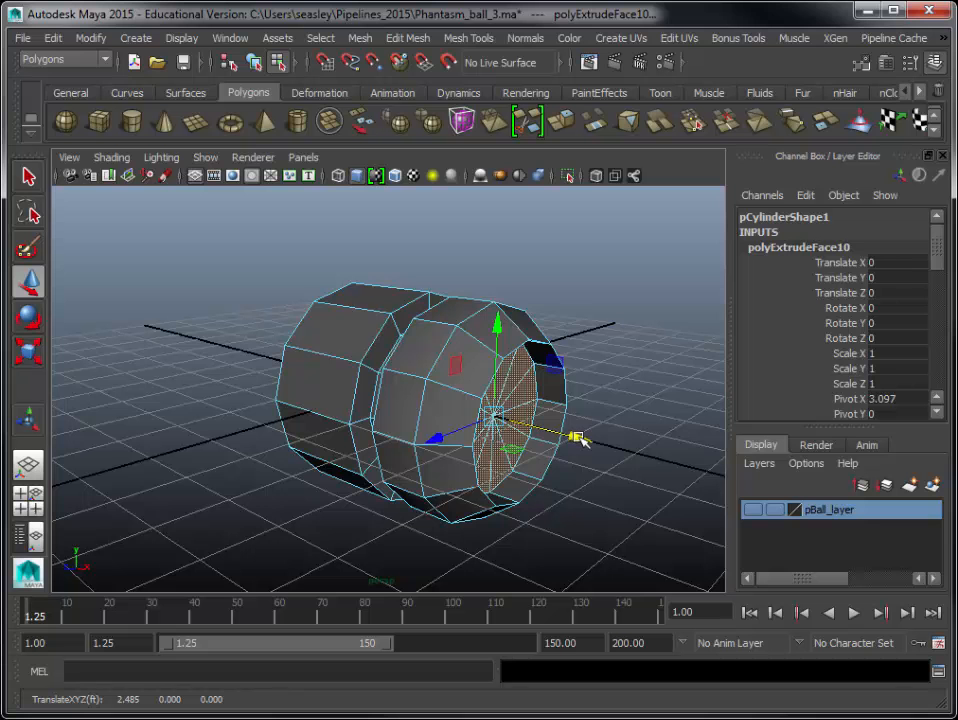
{"action": "left_click", "coordinate": [631, 434]}
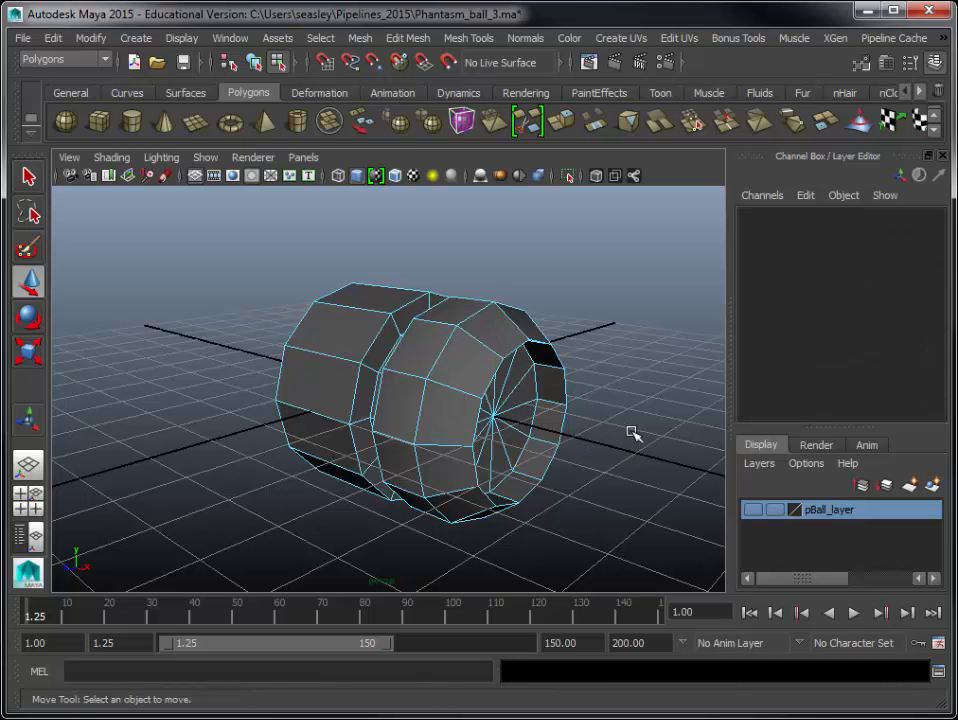
- Return the recessed cylinder to object mode and select it as a whole object
{"action": "left_click_drag", "start_coordinate": [597, 396], "coordinate": [478, 393], "text": "alt"}
{"action": "right_click_drag", "start_coordinate": [360, 430], "coordinate": [428, 430], "text": "alt"}
{"action": "left_click_drag", "start_coordinate": [427, 430], "coordinate": [448, 431], "text": "alt"}
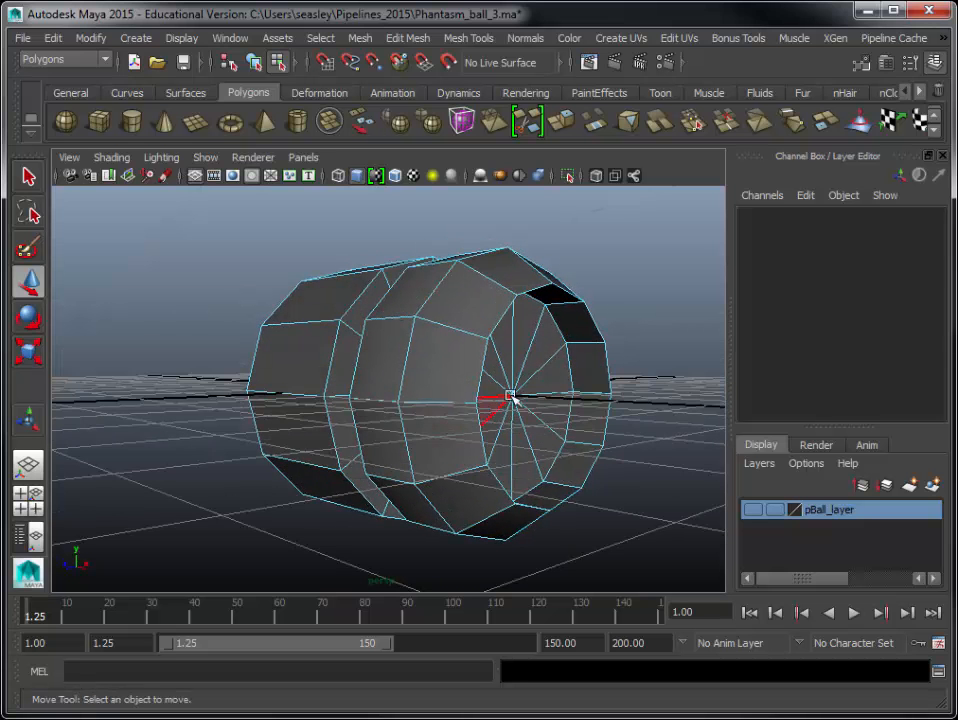
{"action": "left_click_drag", "start_coordinate": [544, 421], "coordinate": [503, 426], "text": "alt"}
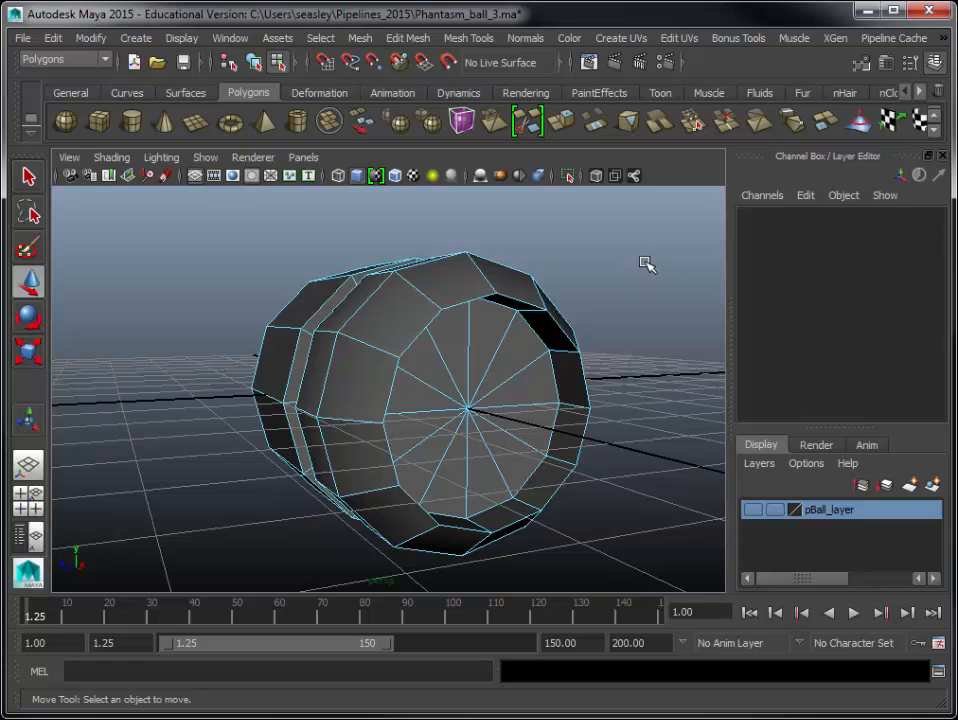
{"action": "right_click_drag", "start_coordinate": [453, 368], "coordinate": [491, 353]}
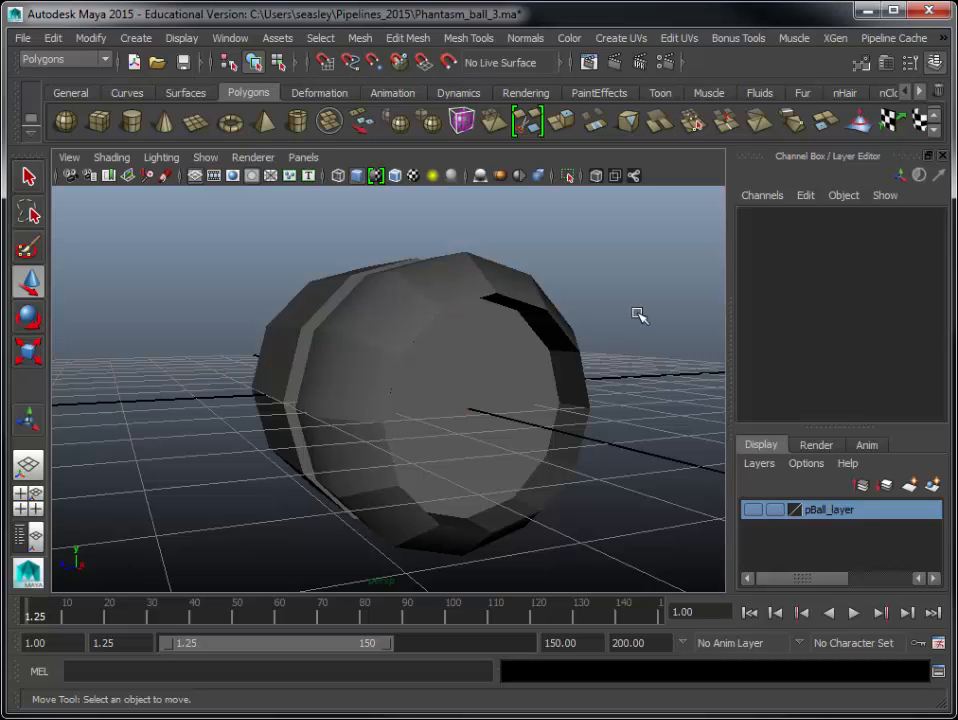
{"action": "left_click", "coordinate": [476, 341]}
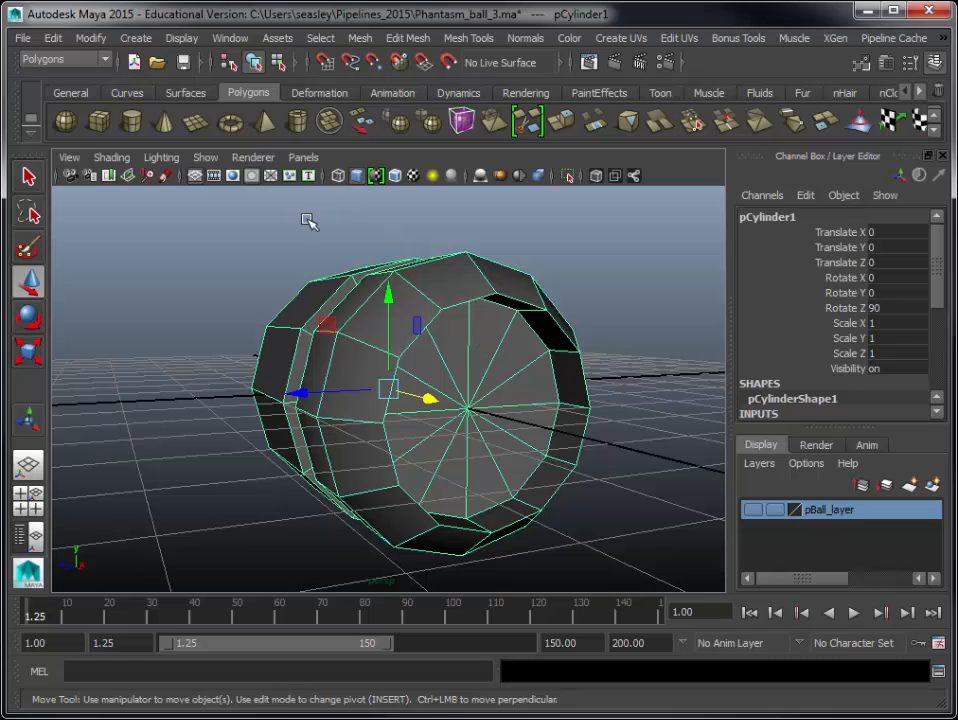
- Create a polygon cube and move it into the cylinder's recess at about X 2.505, Z -0.574
{"action": "left_click", "coordinate": [135, 39]}
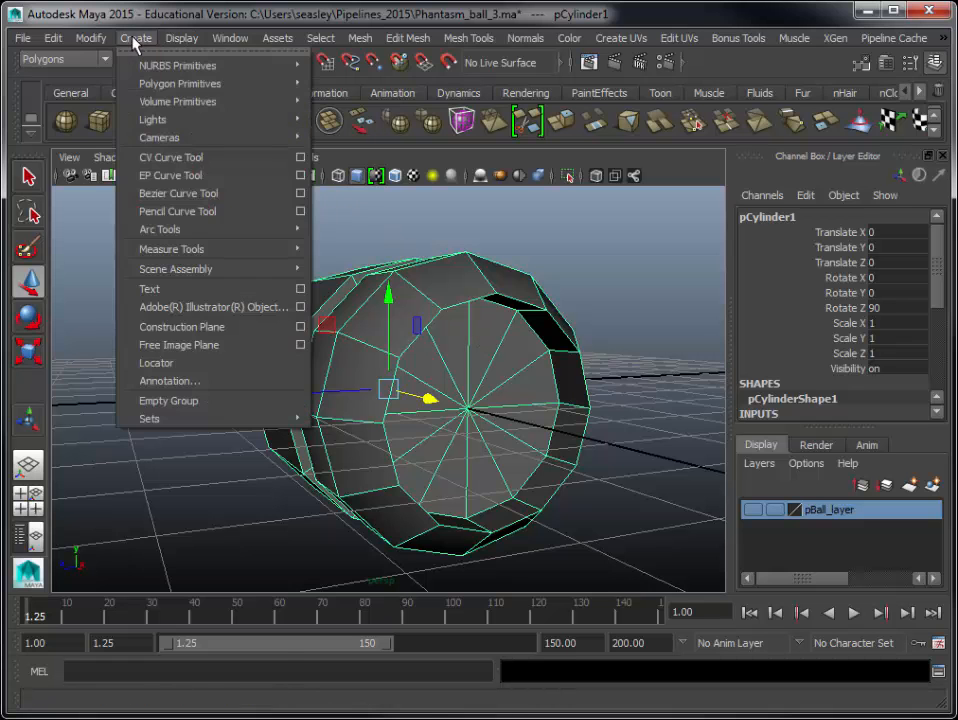
{"action": "mouse_move", "coordinate": [185, 83]}
{"action": "left_click", "coordinate": [366, 114]}
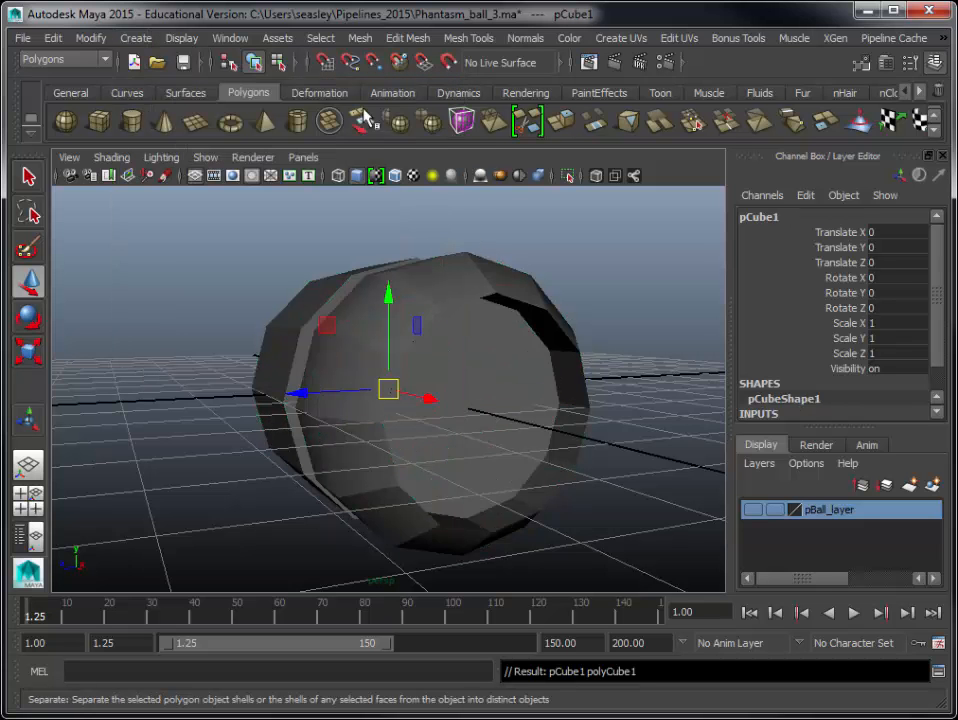
{"action": "left_click_drag", "start_coordinate": [429, 401], "coordinate": [453, 423]}
{"action": "left_click_drag", "start_coordinate": [385, 417], "coordinate": [422, 410]}
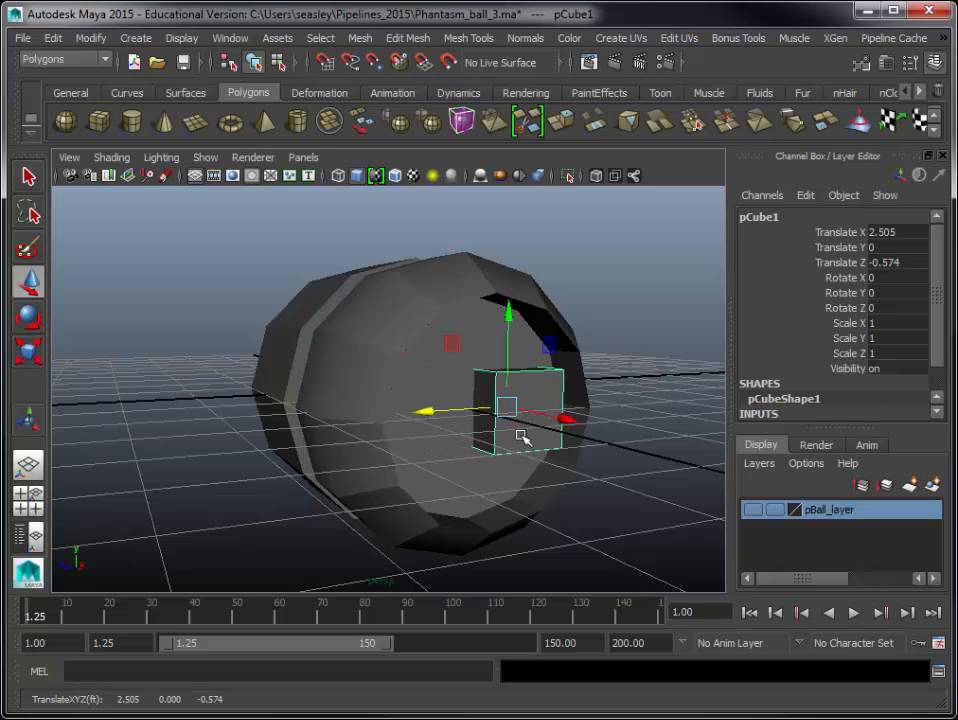
- Scale the cube to about 0.276 along Z, and try an X position of 1.5 before undoing that move
{"action": "key", "text": "r"}
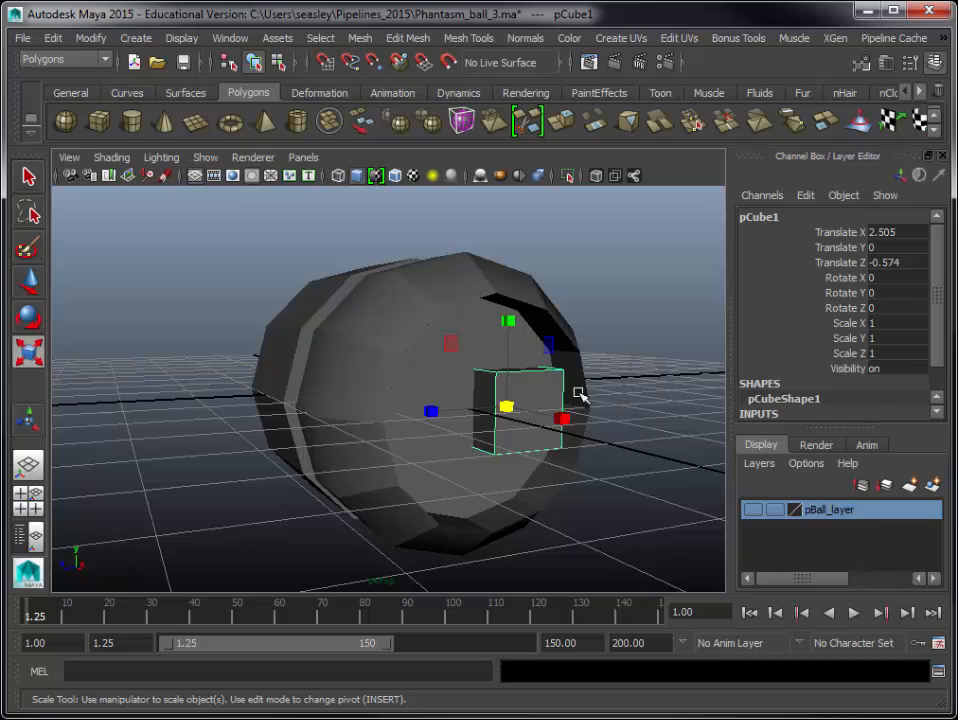
{"action": "left_click_drag", "start_coordinate": [432, 411], "coordinate": [487, 403]}
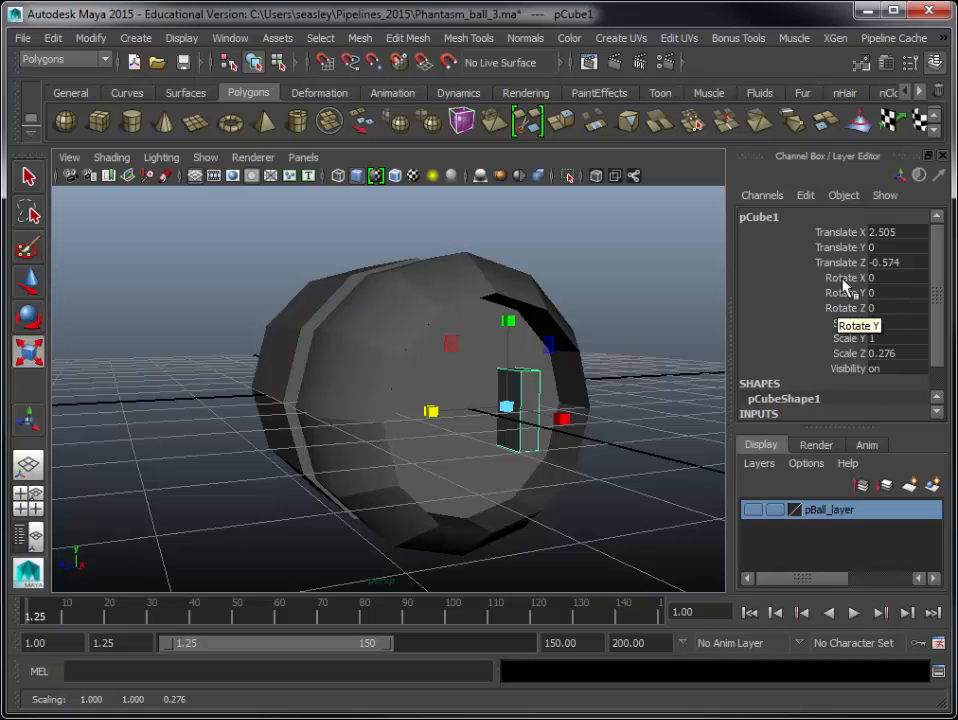
{"action": "double_click", "coordinate": [895, 231]}
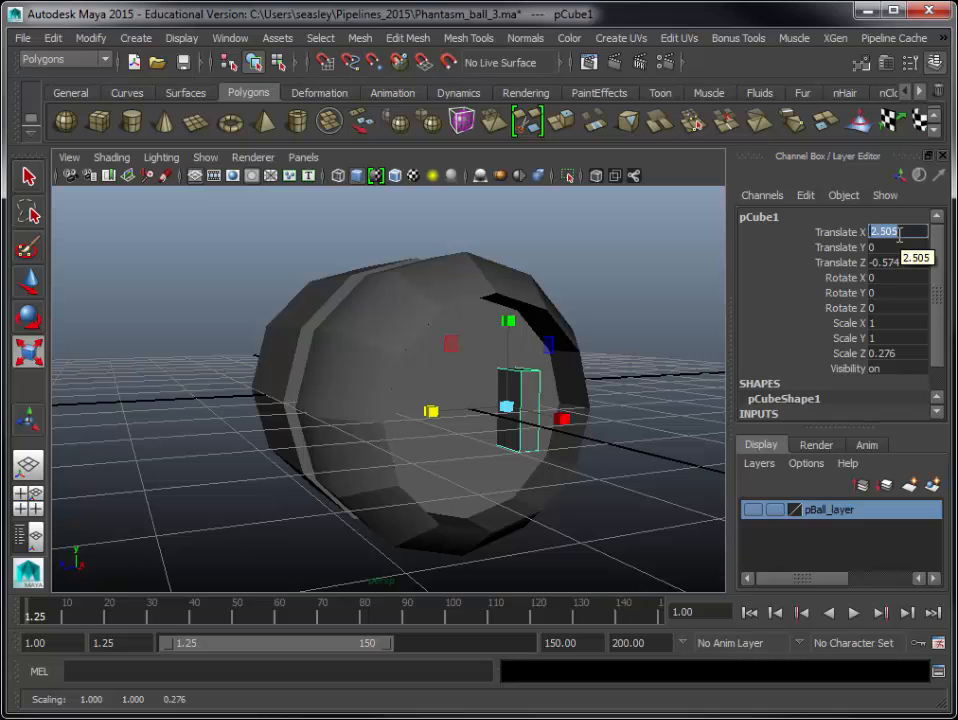
{"action": "type", "text": "1"}
{"action": "key", "text": "Return"}
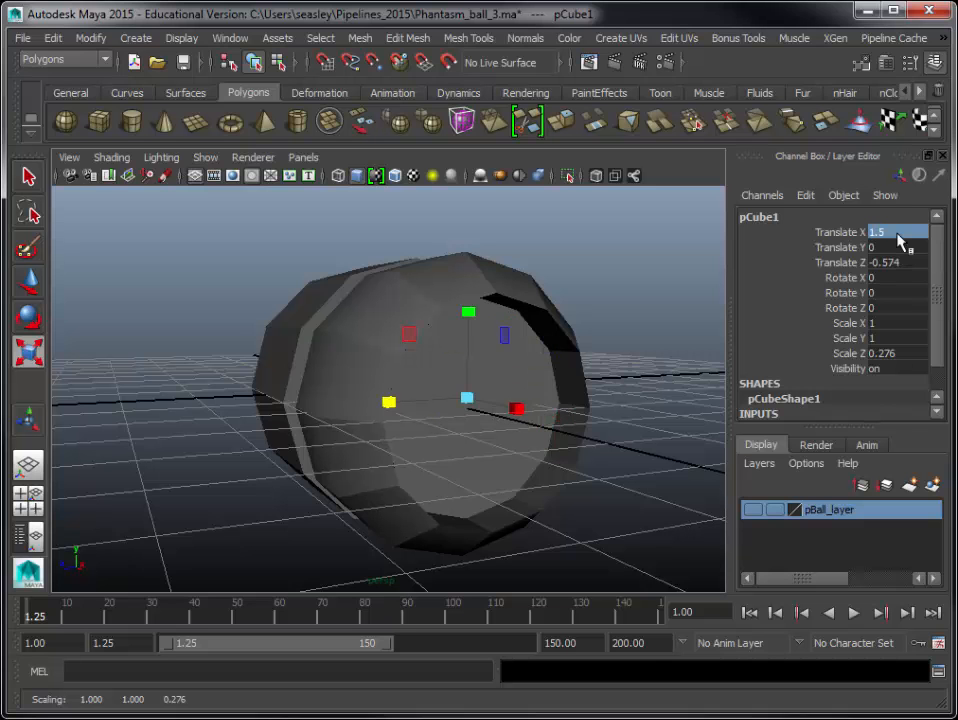
{"action": "key", "text": "ctrl+z"}
- Set the cube's scale to 0.2 in X, 1.5 in Y and 1 in Z to form a thin upright slab
{"action": "left_click", "coordinate": [902, 324]}
{"action": "left_click", "coordinate": [903, 324]}
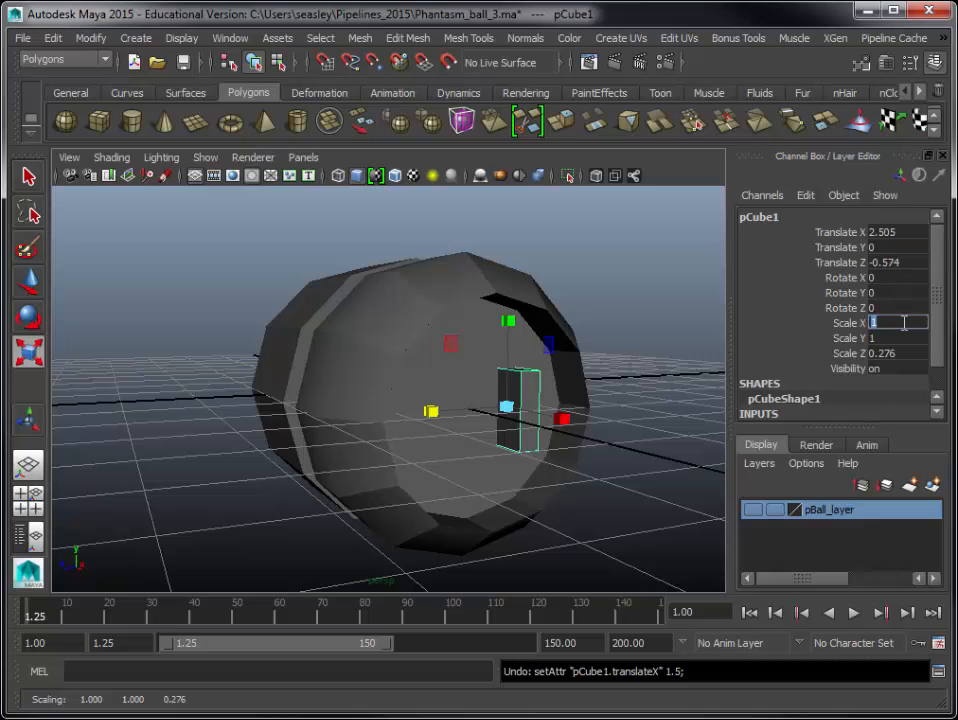
{"action": "key", "text": "Tab"}
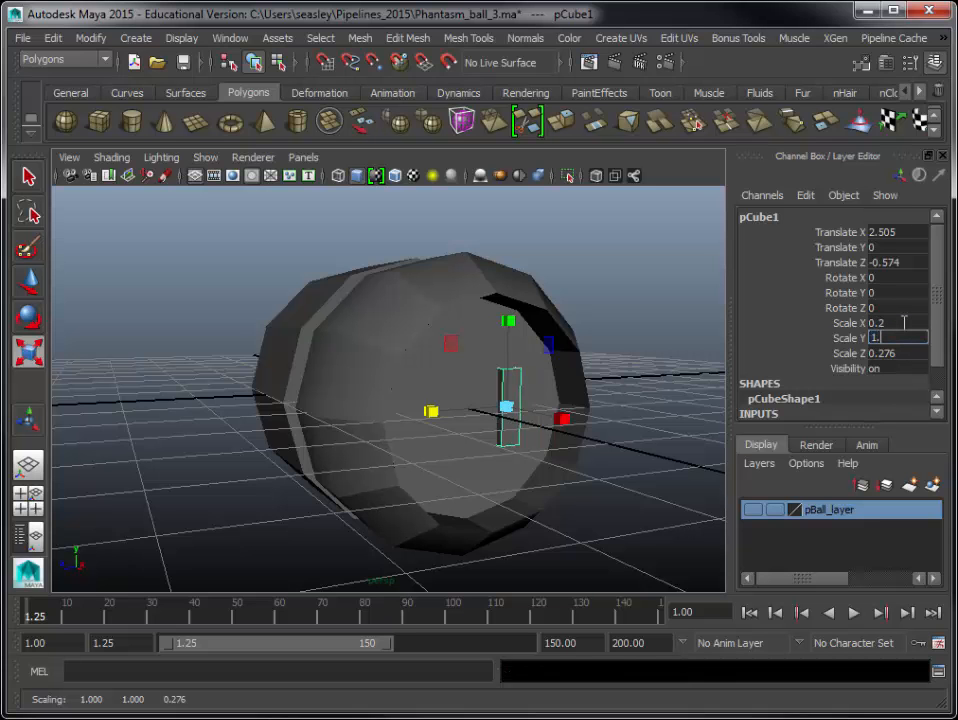
{"action": "key", "text": "Tab"}
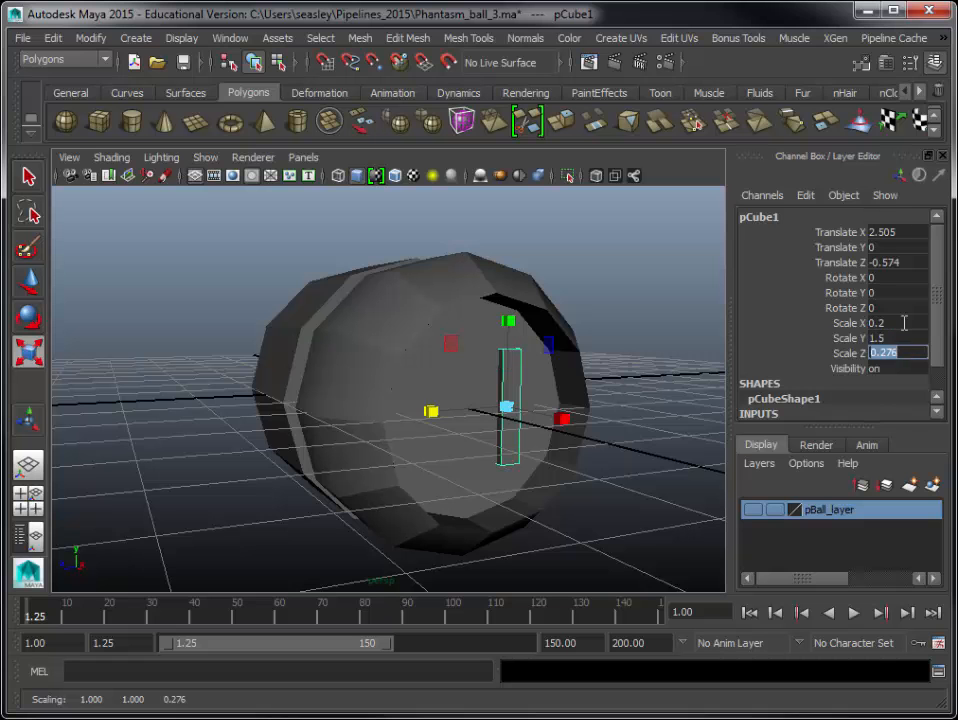
{"action": "type", "text": "1"}
{"action": "key", "text": "Tab"}
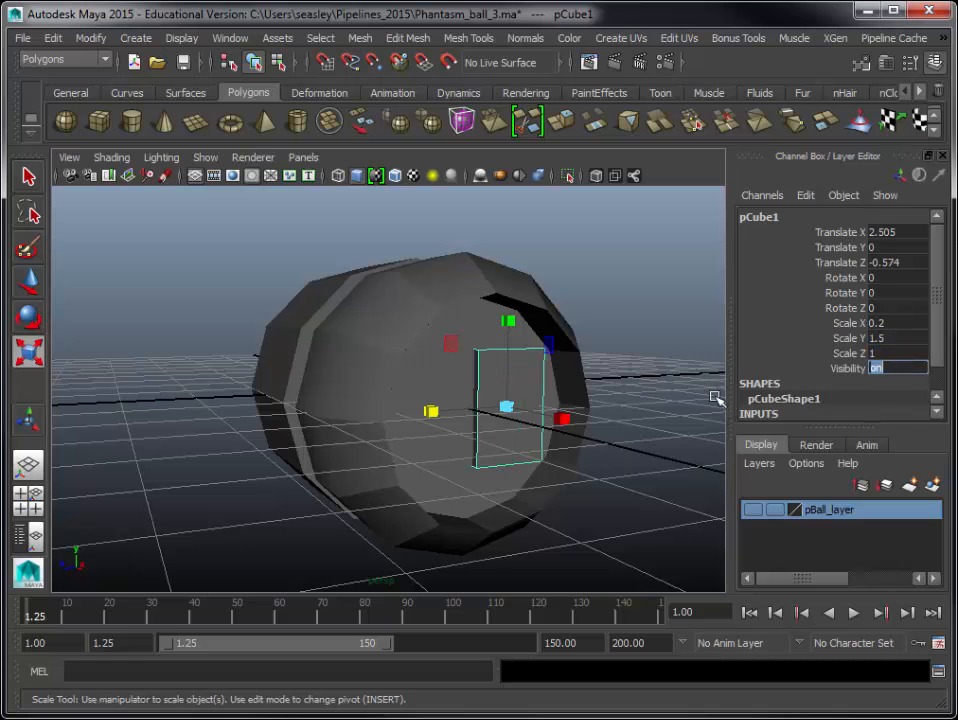
{"action": "left_click", "coordinate": [646, 329]}
- Rotate the thin slab about Y inside the recess, setting its Y rotation to exactly 90 degrees
{"action": "left_click", "coordinate": [527, 397]}
{"action": "key", "text": "e"}
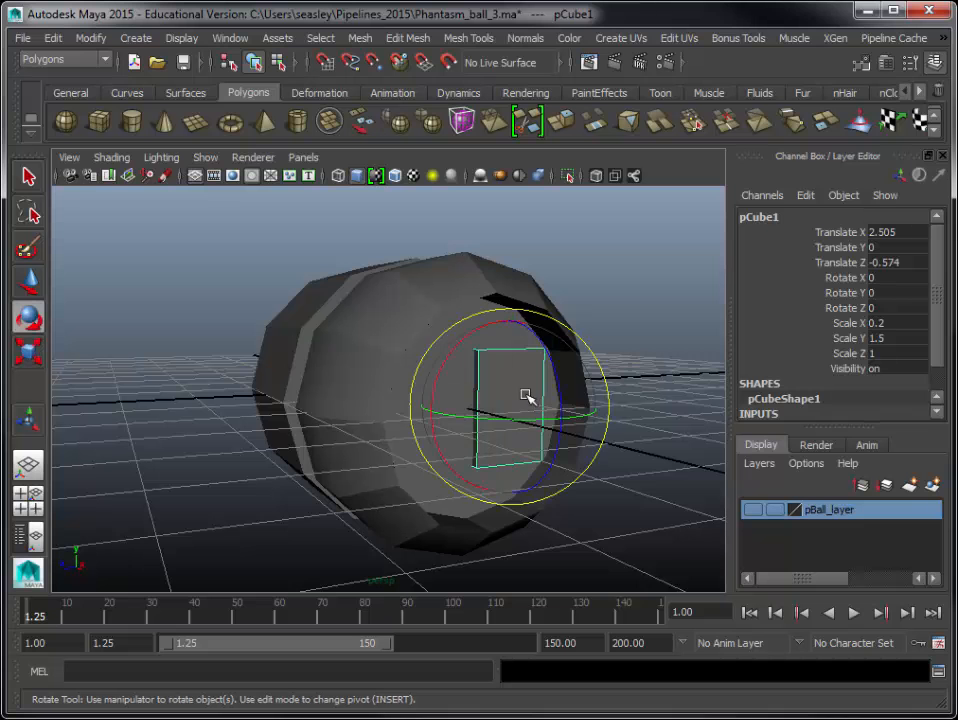
{"action": "left_click_drag", "start_coordinate": [588, 413], "coordinate": [481, 427]}
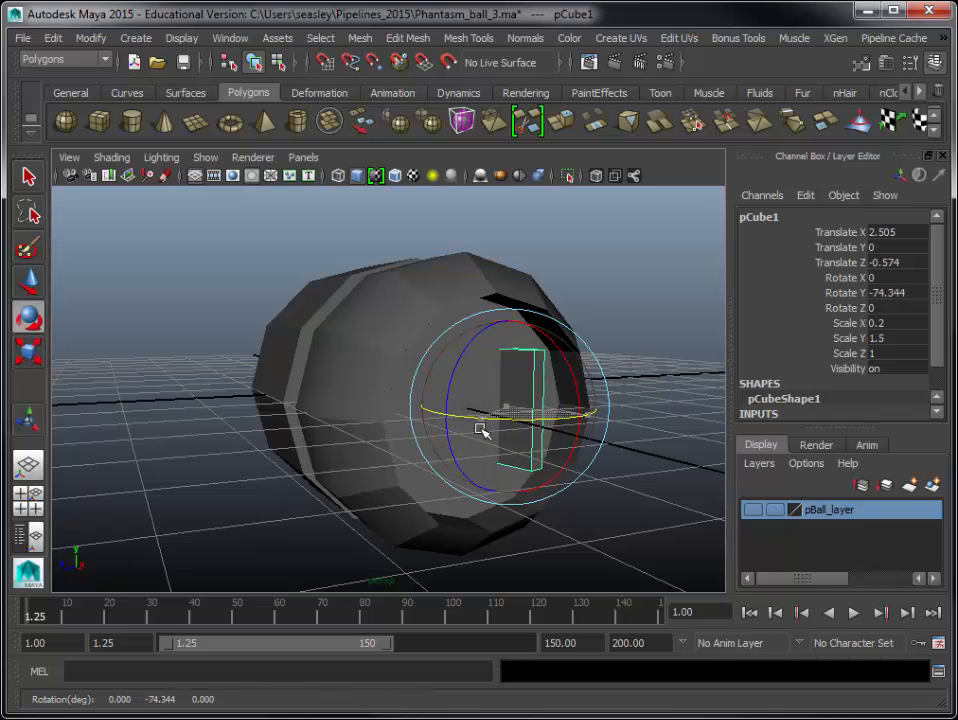
{"action": "double_click", "coordinate": [891, 293]}
{"action": "type", "text": "-90"}
{"action": "key", "text": "Return"}
{"action": "left_click", "coordinate": [507, 402]}
{"action": "left_click", "coordinate": [517, 403]}
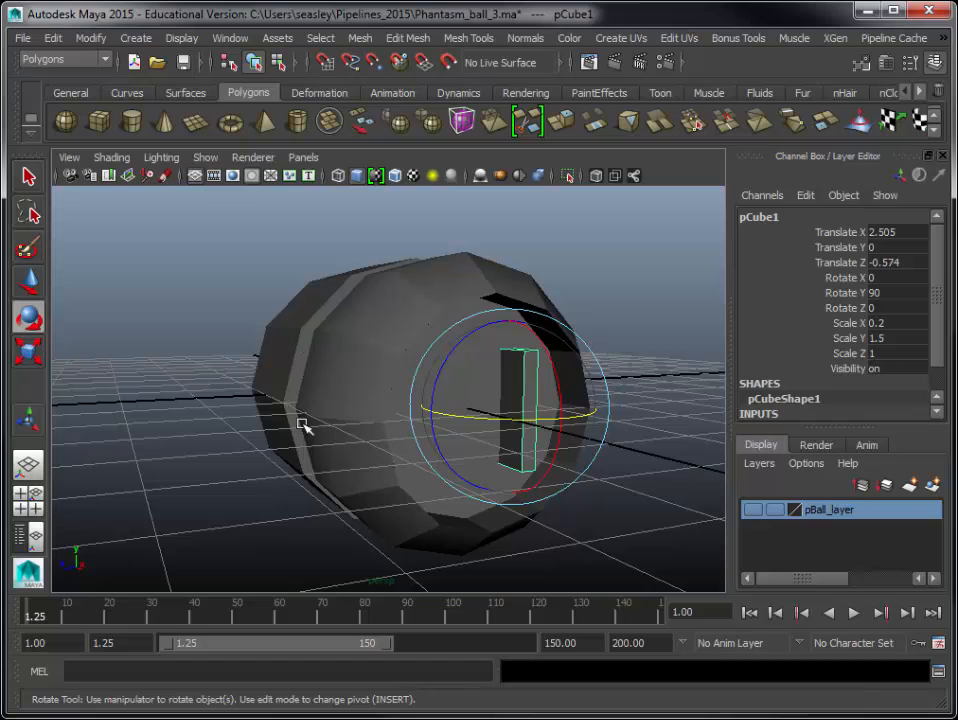
{"action": "left_click", "coordinate": [657, 318]}
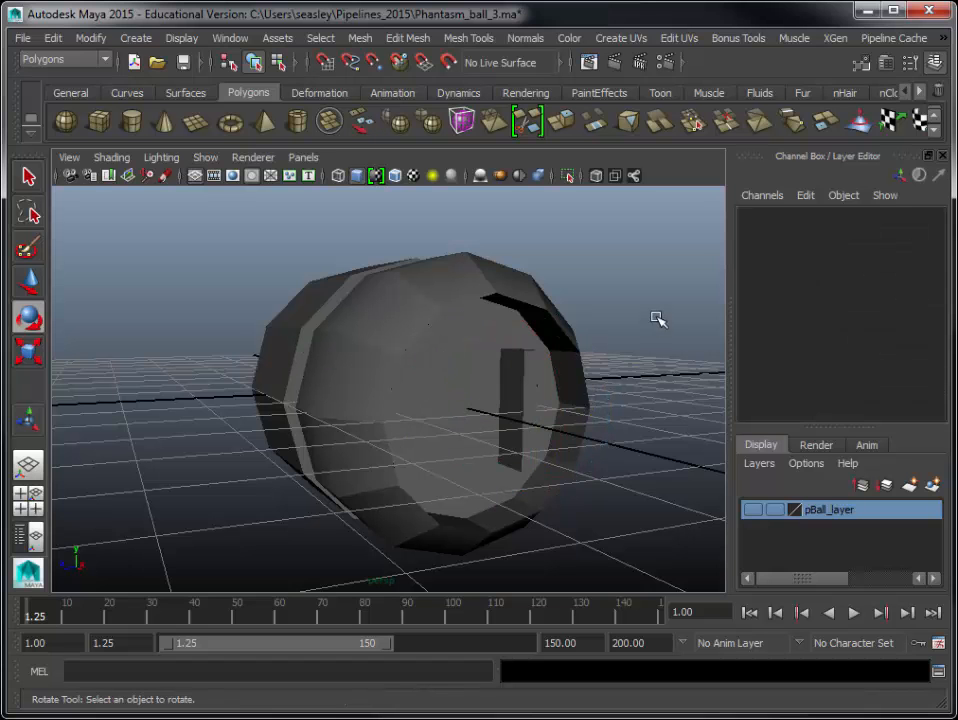
{"action": "left_click", "coordinate": [535, 432]}
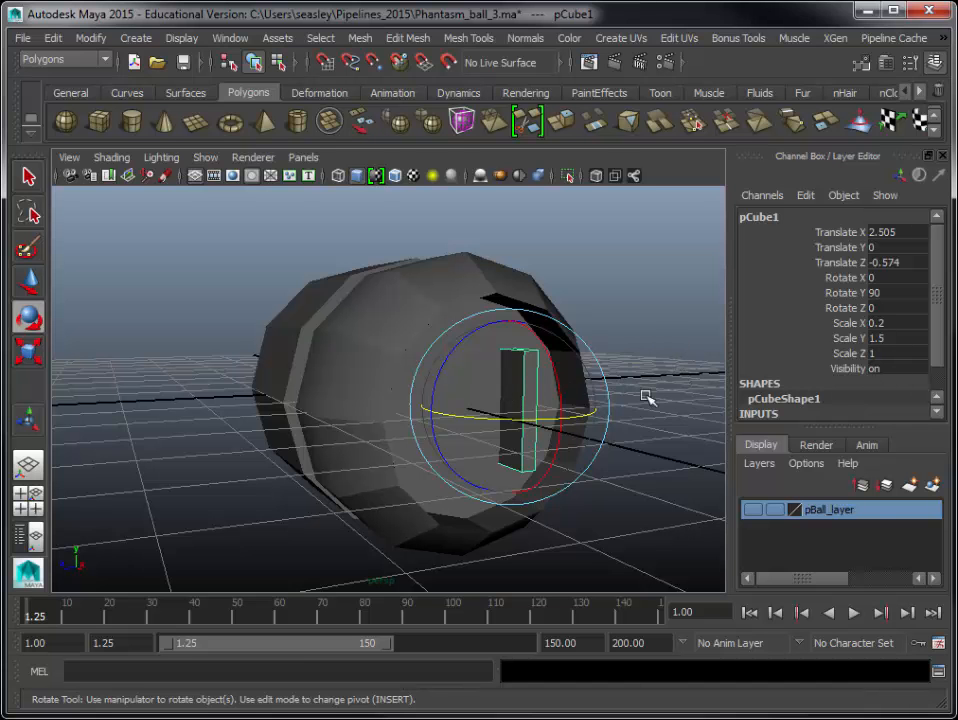
- Show the drum and slab enlarged in the side view and open the slab's Translate X value for editing
{"action": "key", "text": "space"}
{"action": "key", "text": "space"}
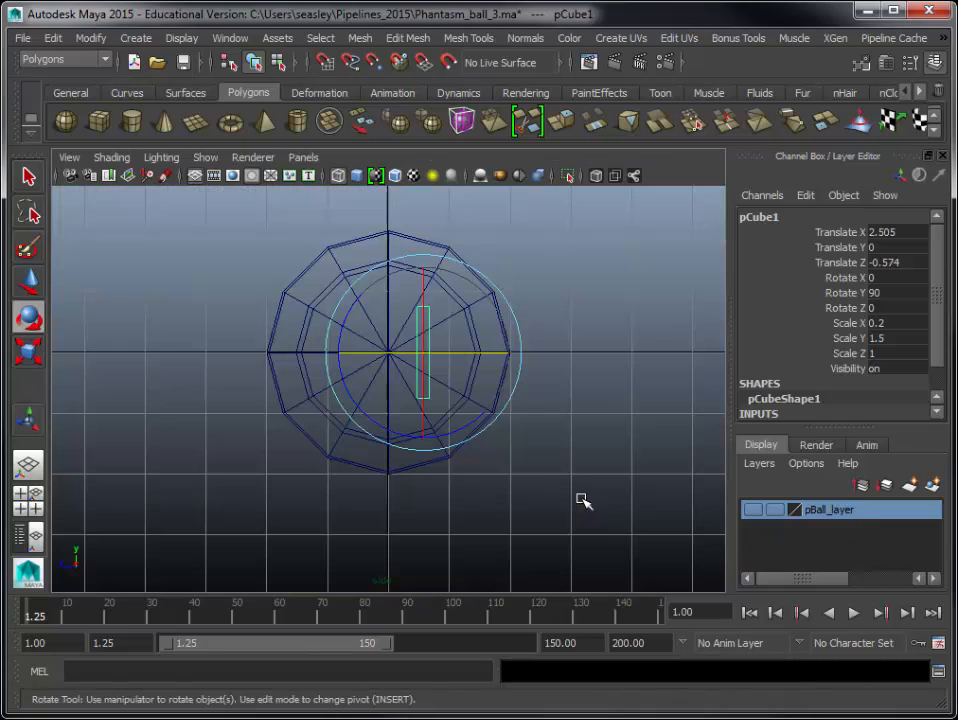
{"action": "left_click_drag", "start_coordinate": [380, 496], "coordinate": [342, 498], "text": "alt"}
{"action": "right_click_drag", "start_coordinate": [342, 498], "coordinate": [592, 510], "text": "alt"}
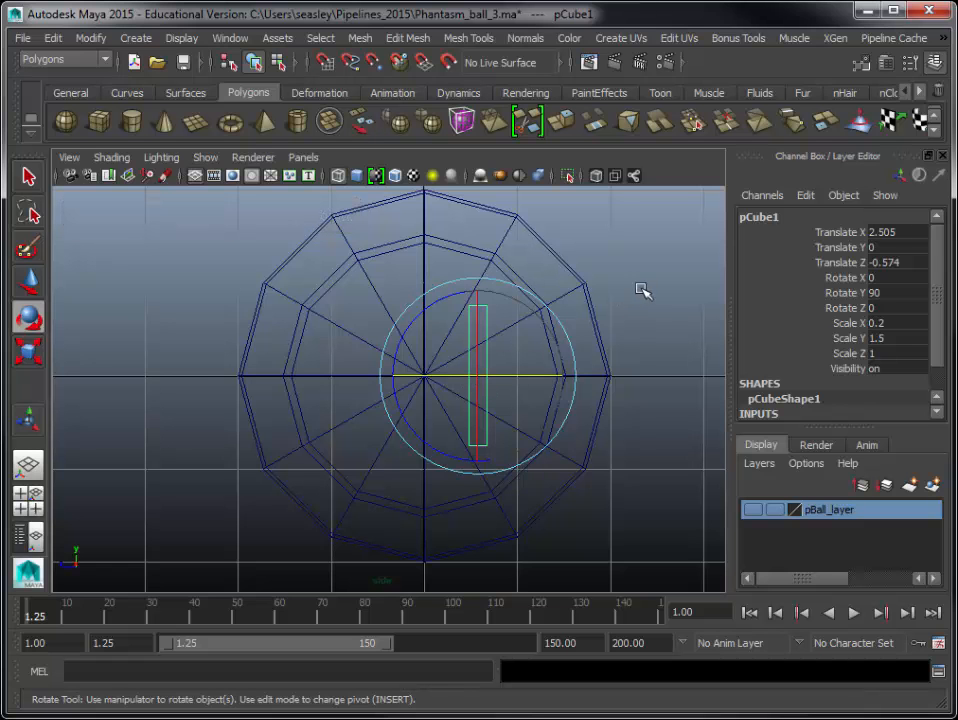
{"action": "left_click", "coordinate": [885, 232]}
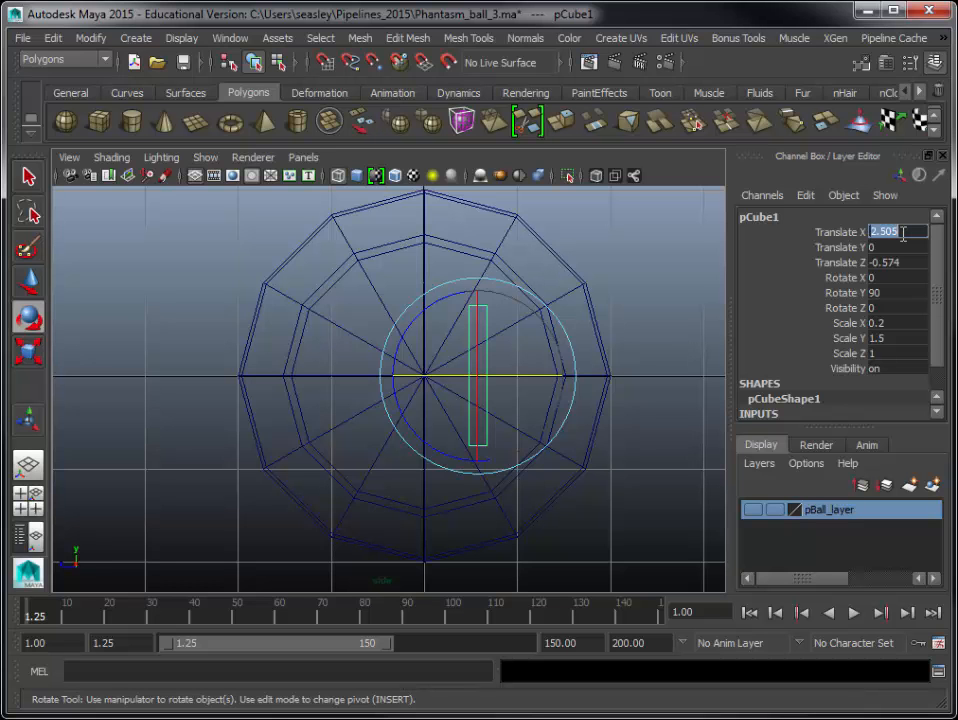
{"action": "type", "text": "0.5"}
{"action": "key", "text": "Return"}
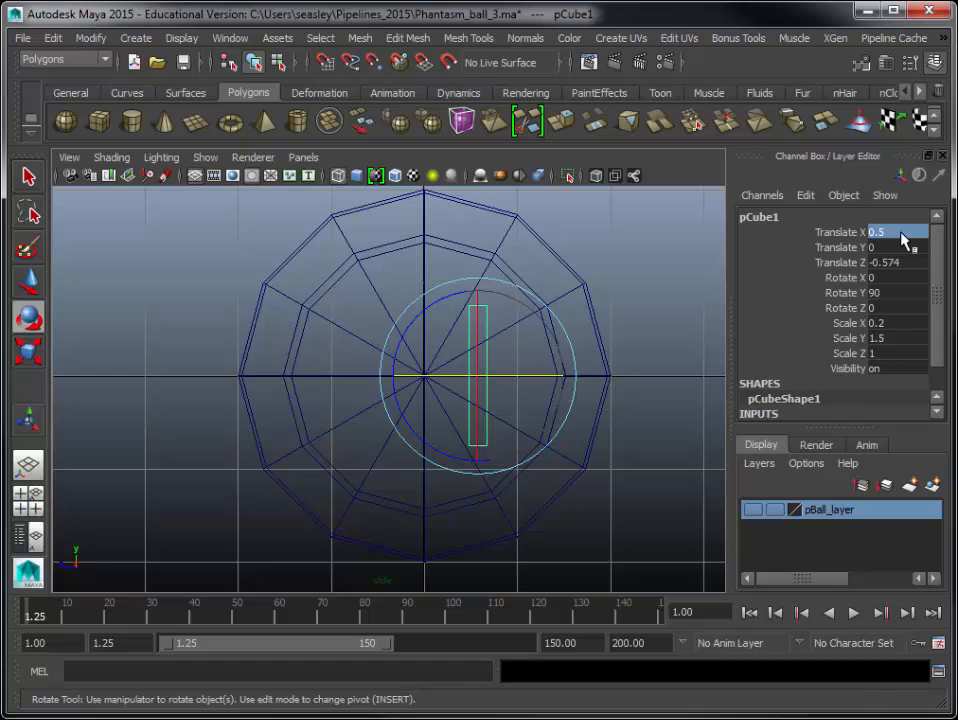
{"action": "left_click", "coordinate": [671, 272]}
{"action": "key", "text": "ctrl+z"}
{"action": "key", "text": "ctrl+z"}
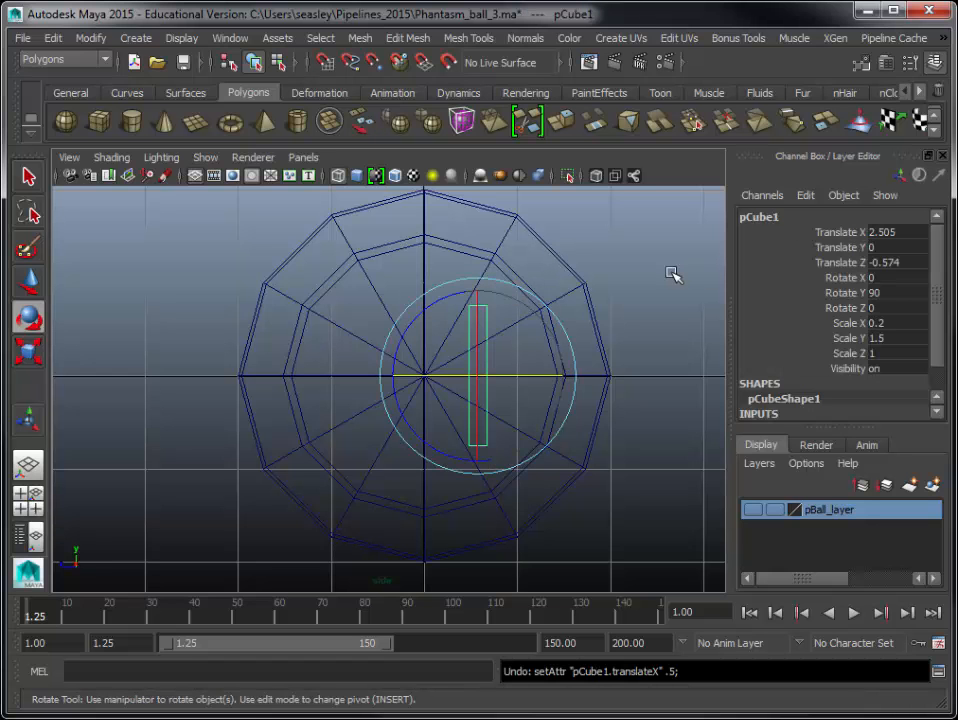
- Set Translate Z of the thin box pCube1 to -0.5
{"action": "double_click", "coordinate": [885, 262]}
{"action": "type", "text": "-"}
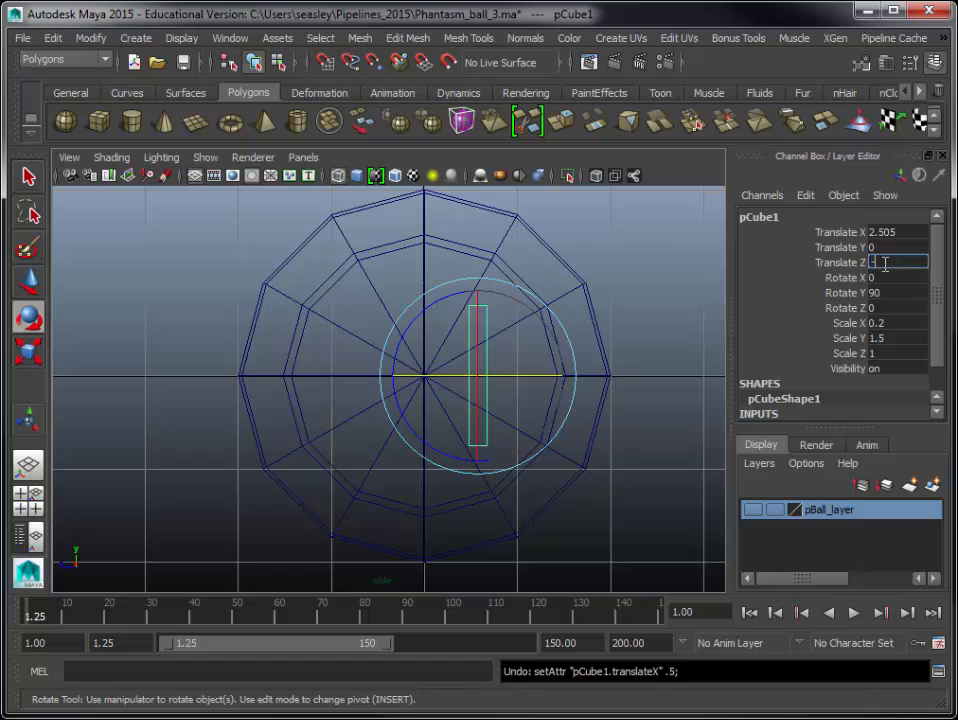
{"action": "type", "text": "0.5"}
{"action": "key", "text": "Return"}
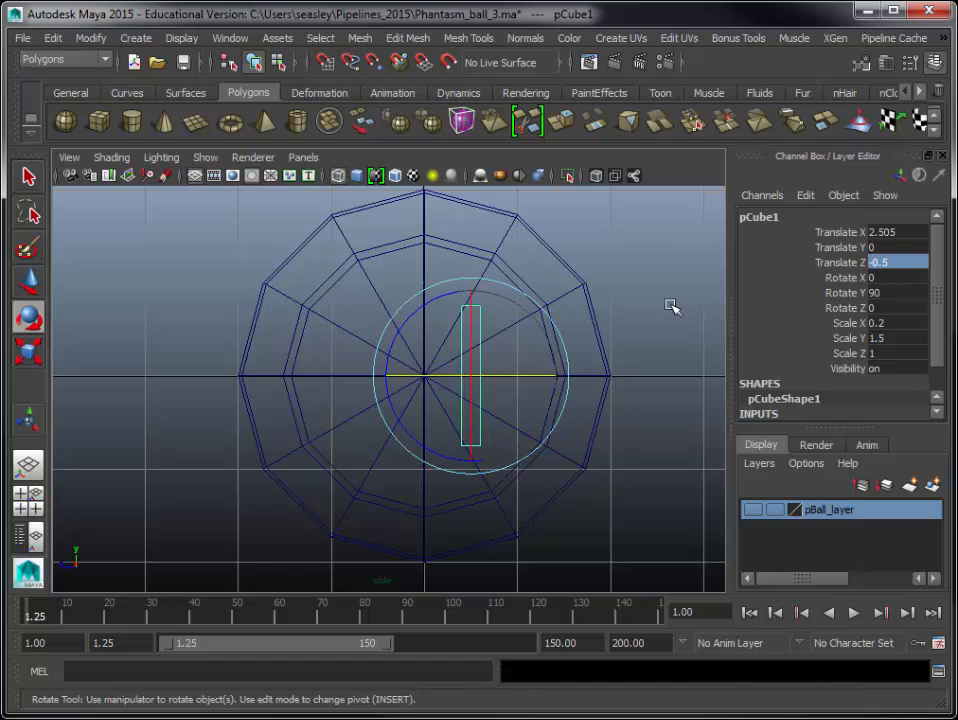
- With the Outliner open, duplicate the thin box and set the copy's Translate Z to 0.5
{"action": "left_click", "coordinate": [229, 38]}
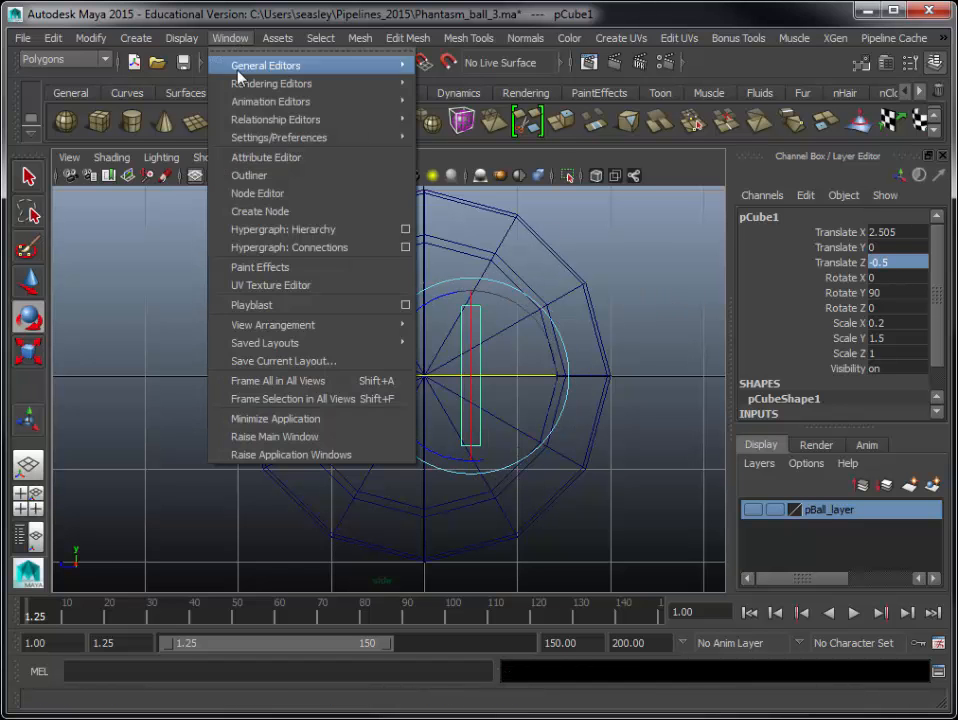
{"action": "left_click", "coordinate": [252, 175]}
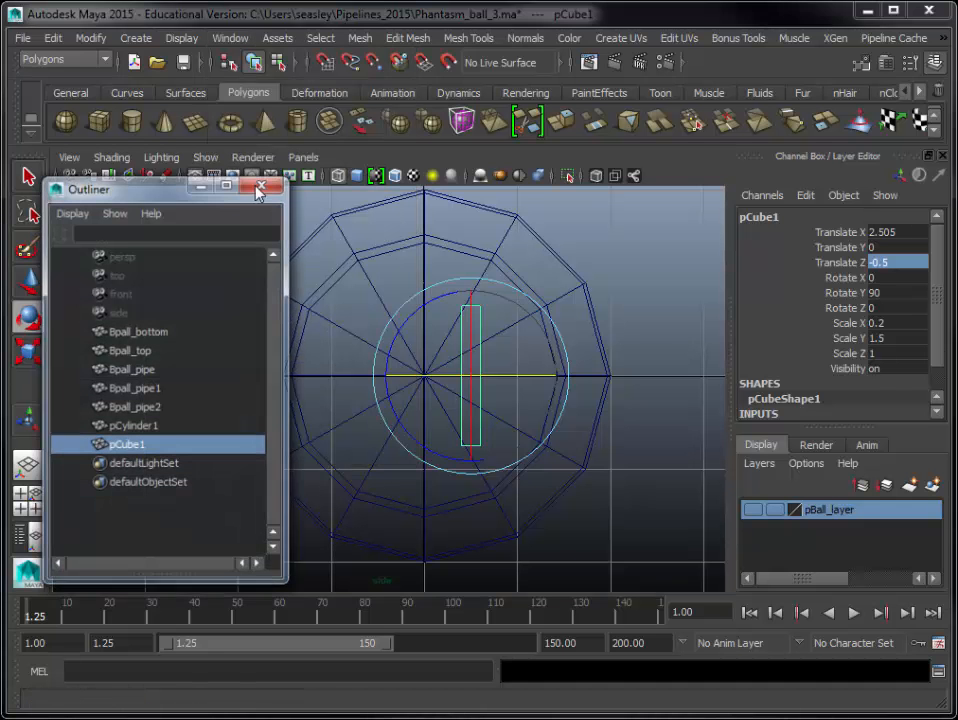
{"action": "key", "text": "ctrl+d"}
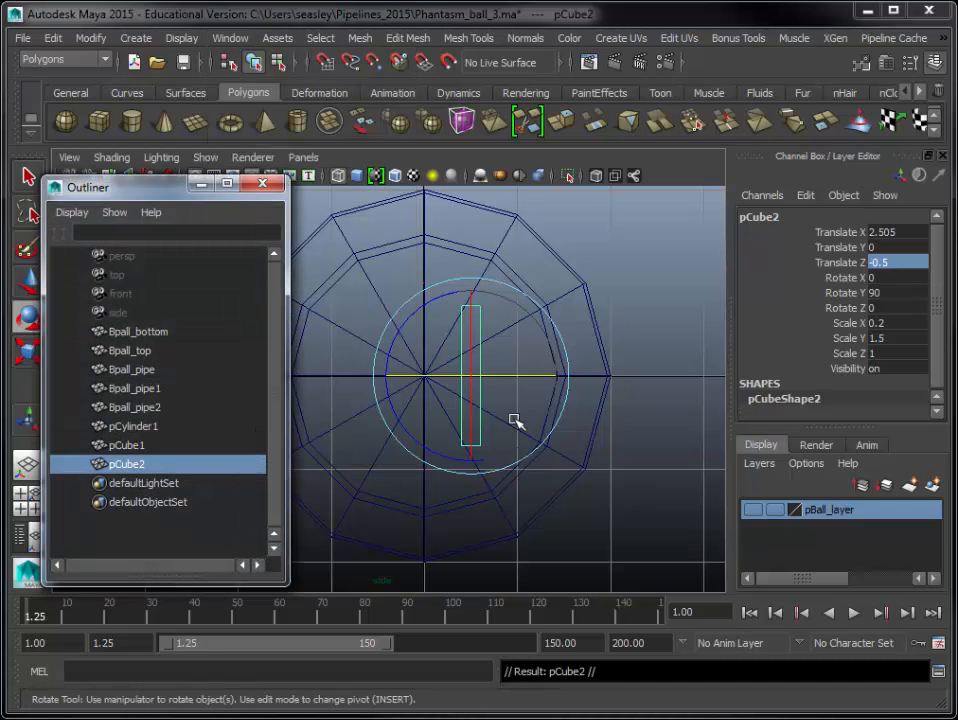
{"action": "left_click", "coordinate": [898, 261]}
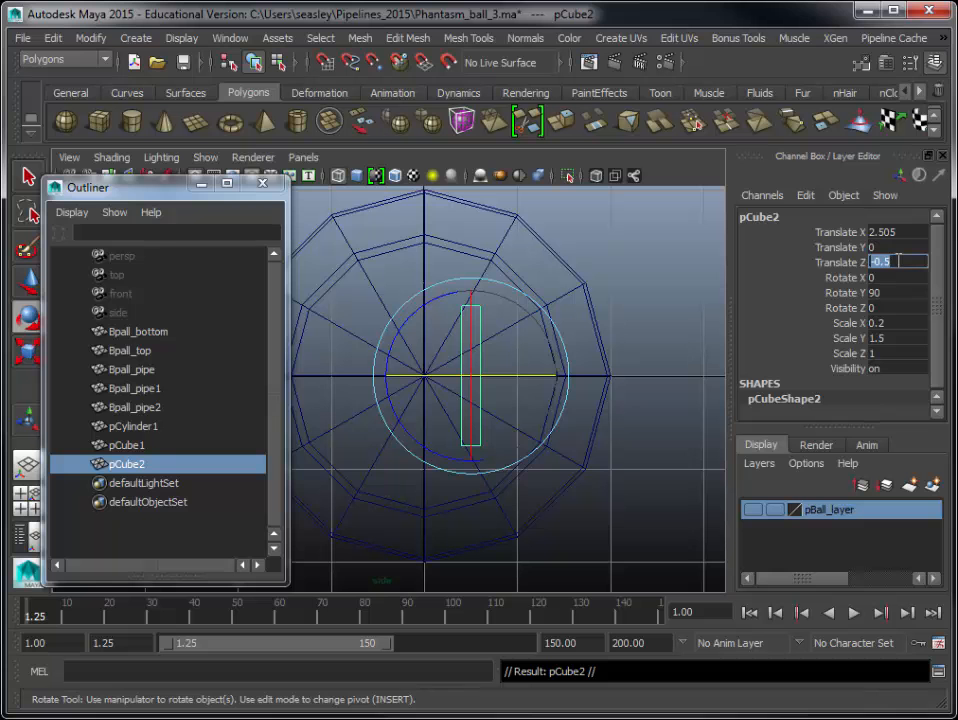
{"action": "type", "text": "0.5"}
{"action": "key", "text": "Return"}
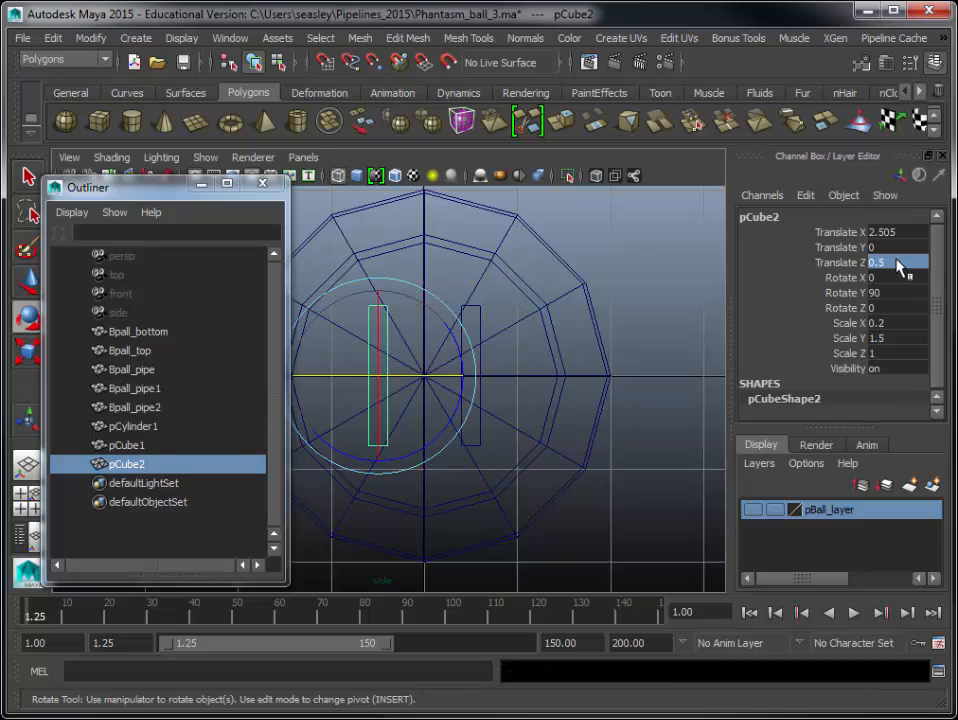
- Examine how both boxes sit in the cylinder's end face in the perspective view, using wireframe and shaded display
{"action": "left_click", "coordinate": [625, 262]}
{"action": "key", "text": "space"}
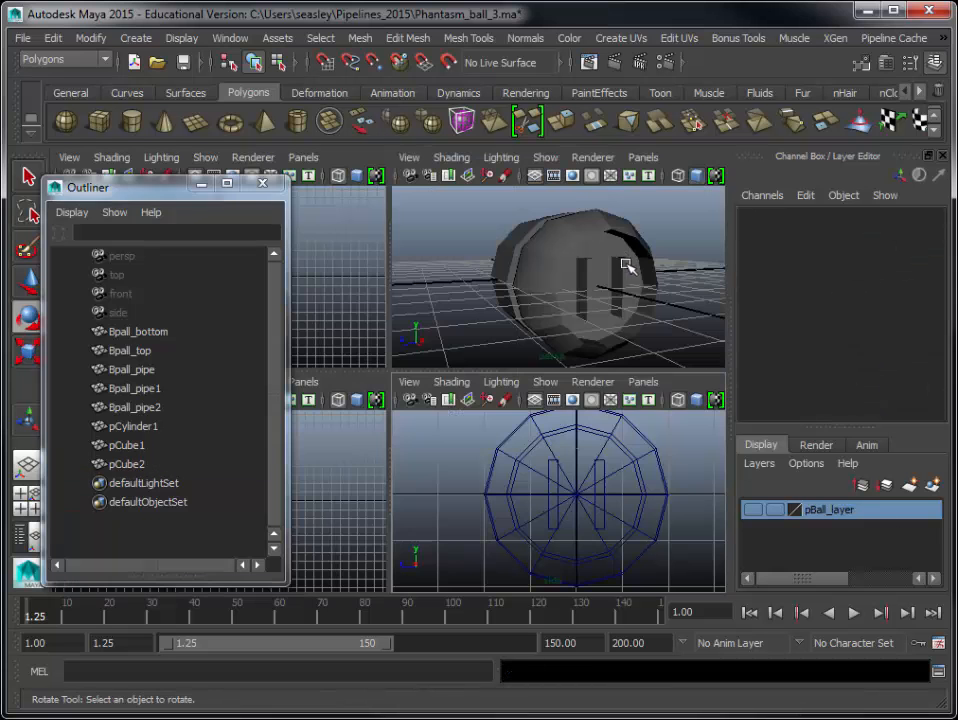
{"action": "key", "text": "space"}
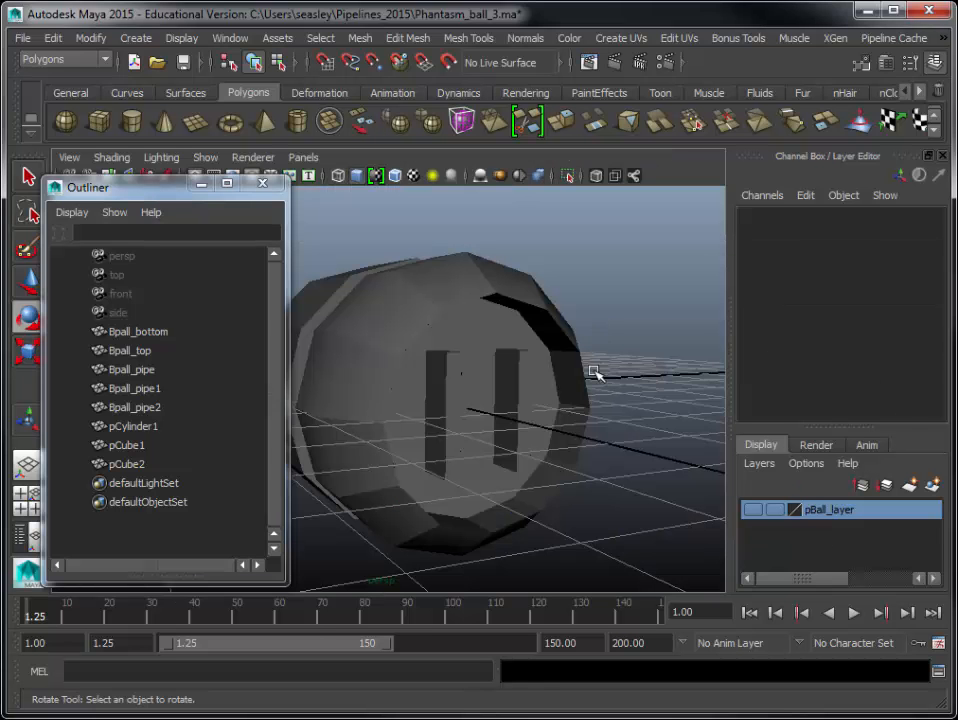
{"action": "left_click", "coordinate": [517, 378]}
{"action": "left_click_drag", "start_coordinate": [609, 528], "coordinate": [599, 488], "text": "alt"}
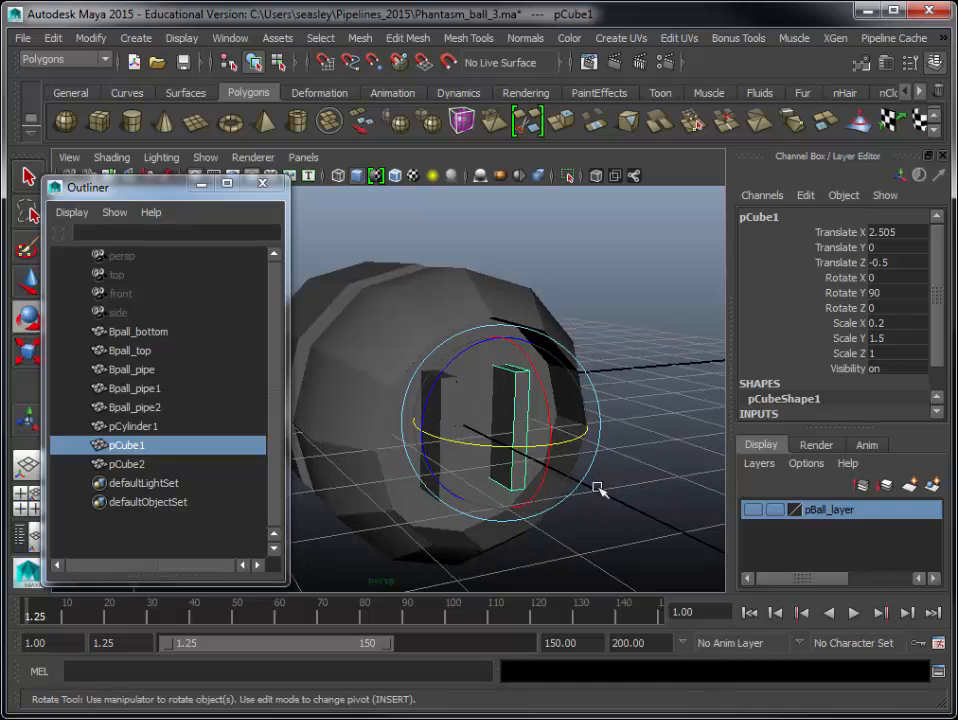
{"action": "left_click", "coordinate": [605, 350]}
{"action": "left_click", "coordinate": [505, 398]}
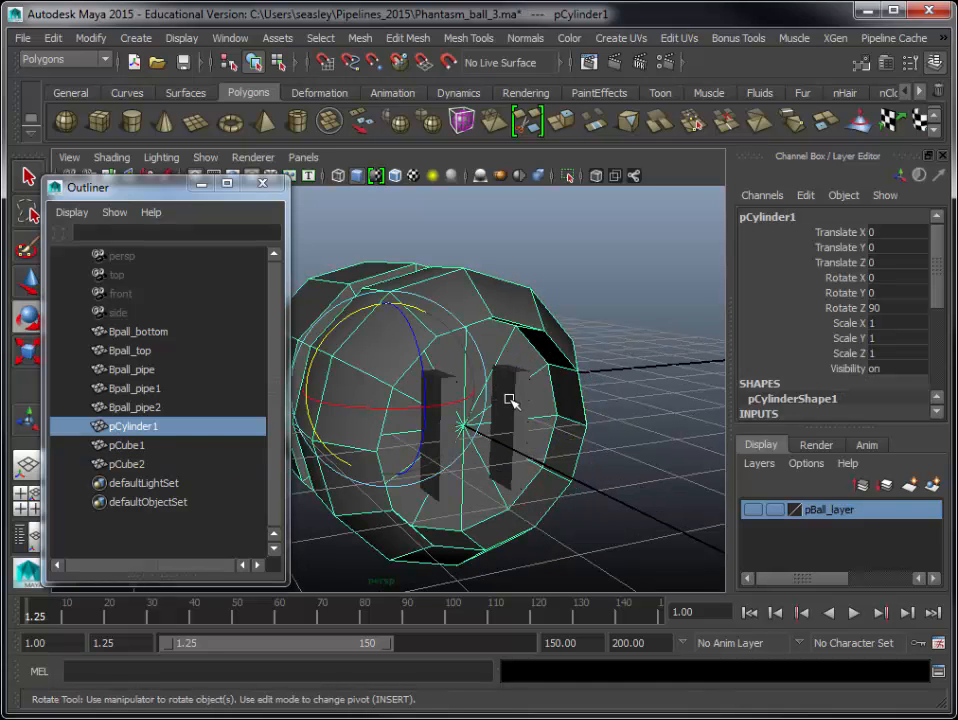
{"action": "left_click", "coordinate": [508, 400]}
{"action": "key", "text": "4"}
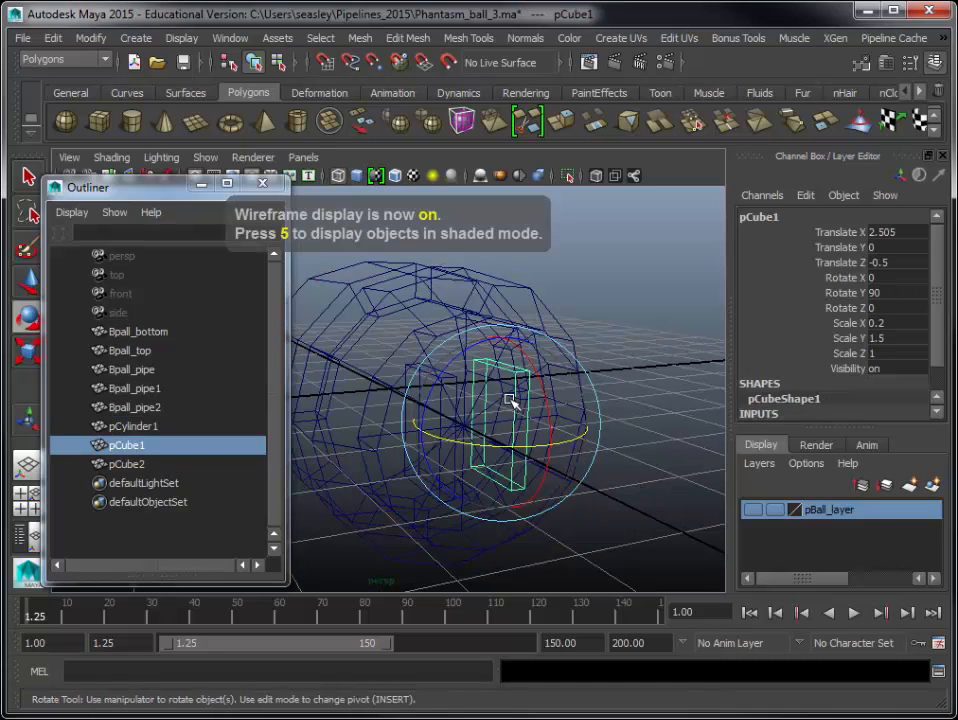
{"action": "mouse_move", "coordinate": [510, 400]}
{"action": "left_mouse_down", "text": "alt"}
{"action": "mouse_move", "coordinate": [599, 423]}
{"action": "mouse_move", "coordinate": [527, 407]}
{"action": "left_mouse_up", "text": "alt"}
{"action": "left_click", "coordinate": [617, 296]}
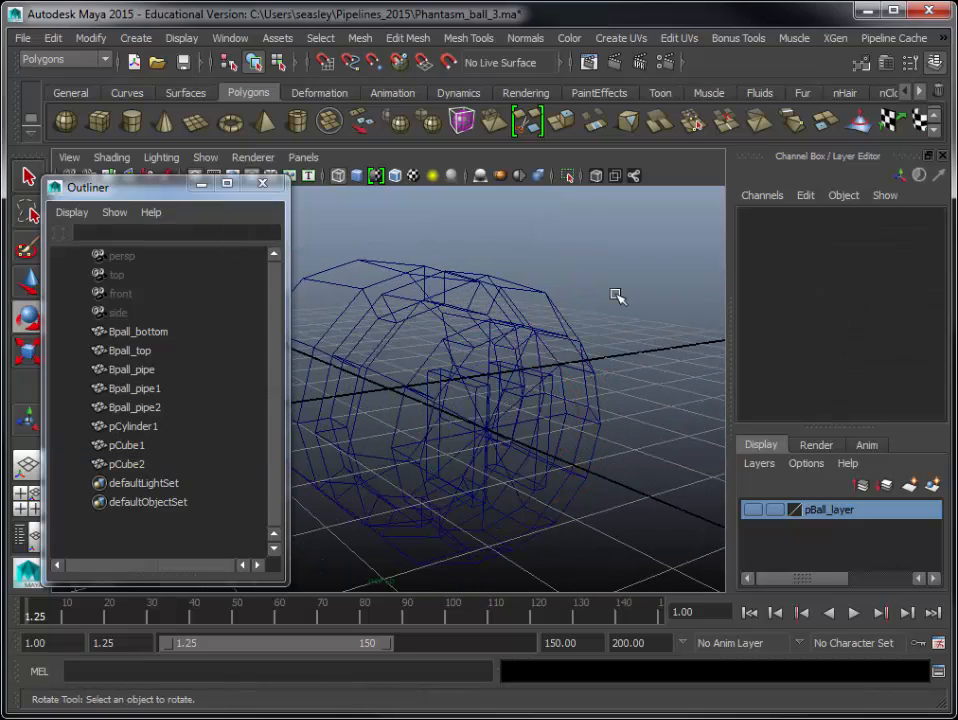
{"action": "key", "text": "5"}
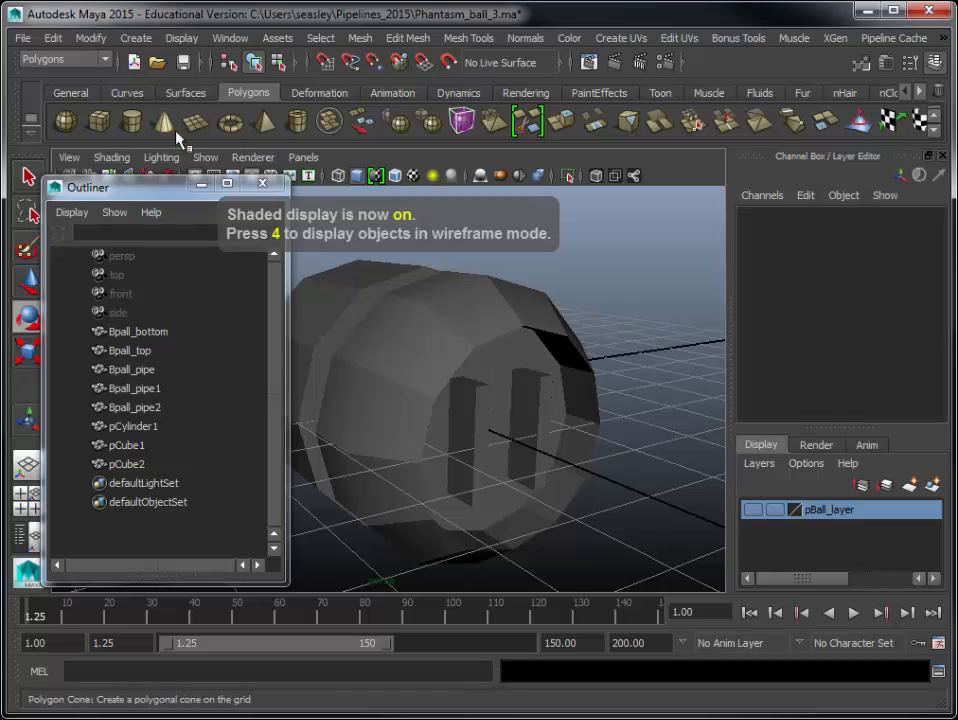
- Turn on Wireframe on Shaded for the perspective view and move the Outliner clear of the model
{"action": "left_click", "coordinate": [112, 158]}
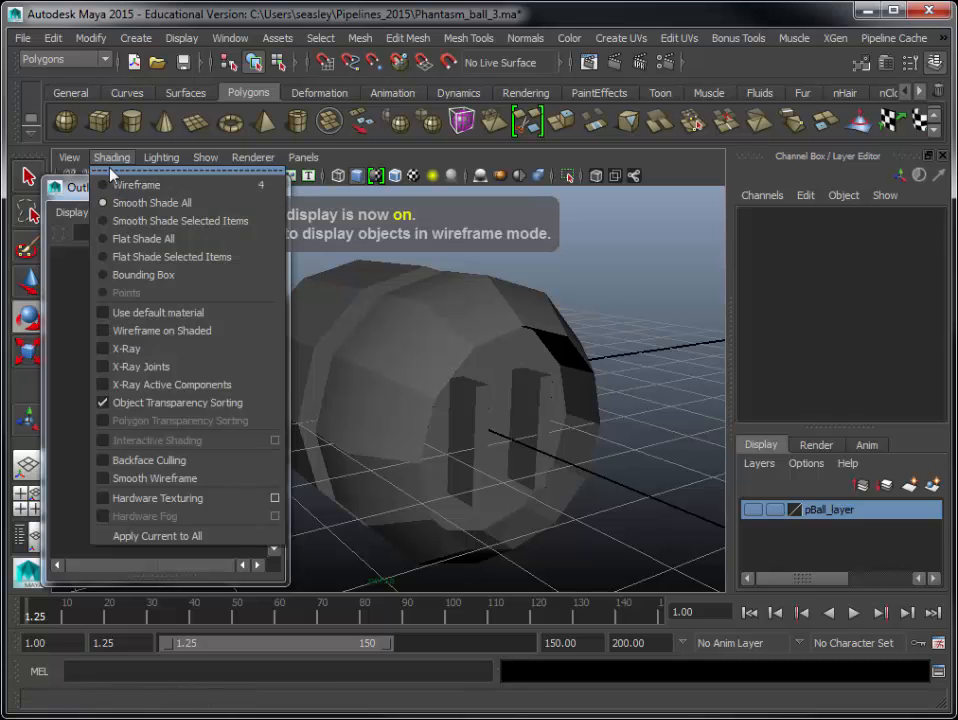
{"action": "left_click", "coordinate": [130, 330]}
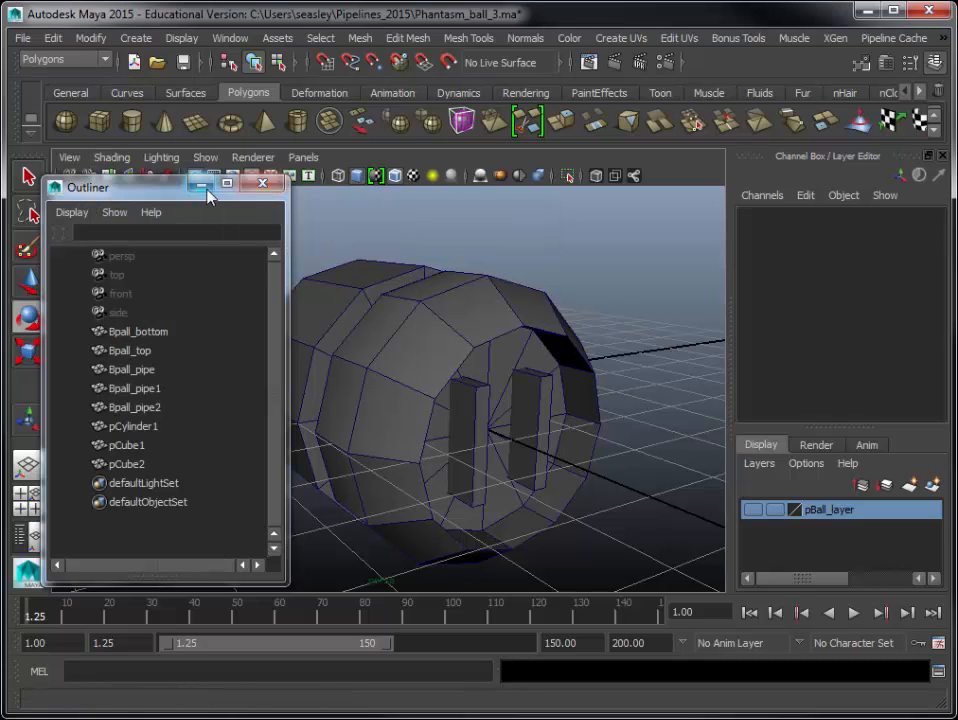
{"action": "left_click_drag", "start_coordinate": [157, 197], "coordinate": [124, 92]}
{"action": "key", "text": "e"}
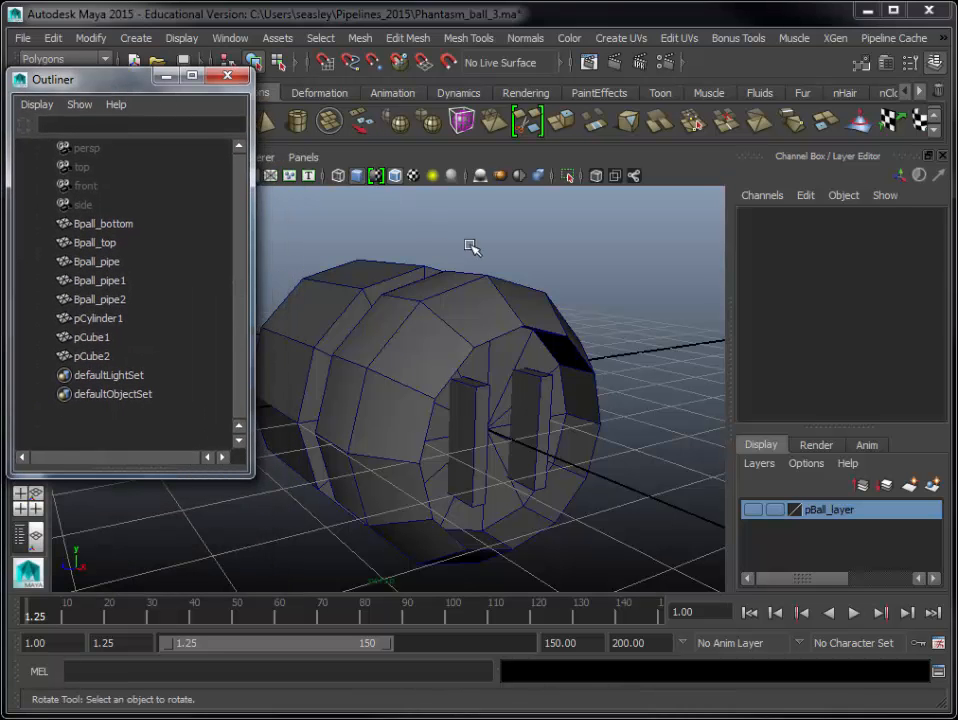
- Cut the box pCube1 out of the cylinder pCylinder1 with a Boolean Difference
{"action": "left_click", "coordinate": [497, 310]}
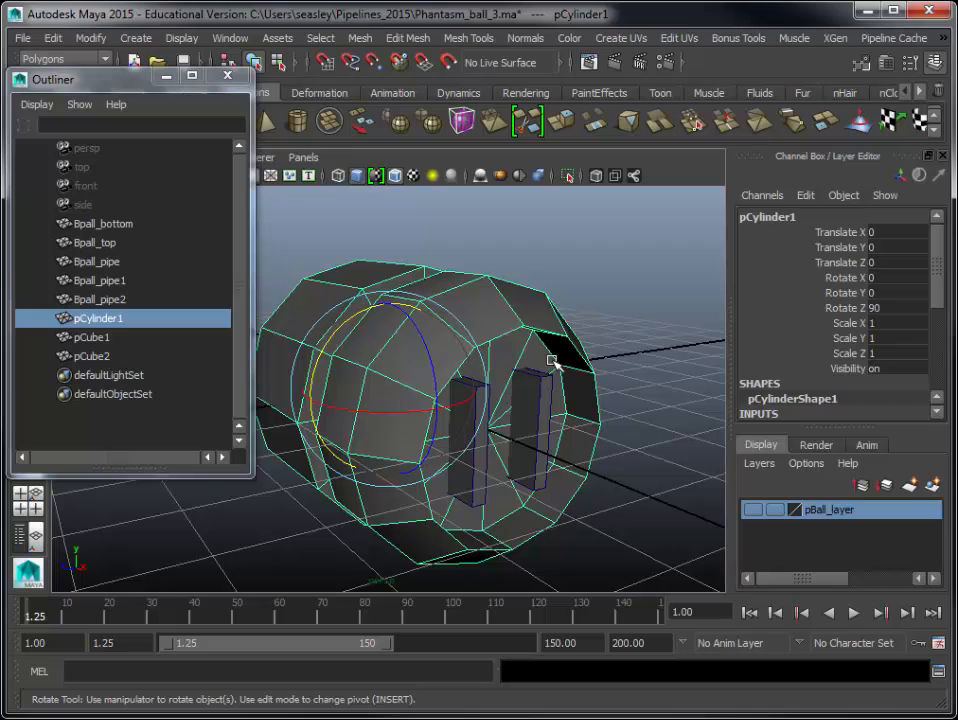
{"action": "left_click", "coordinate": [538, 408], "text": "shift"}
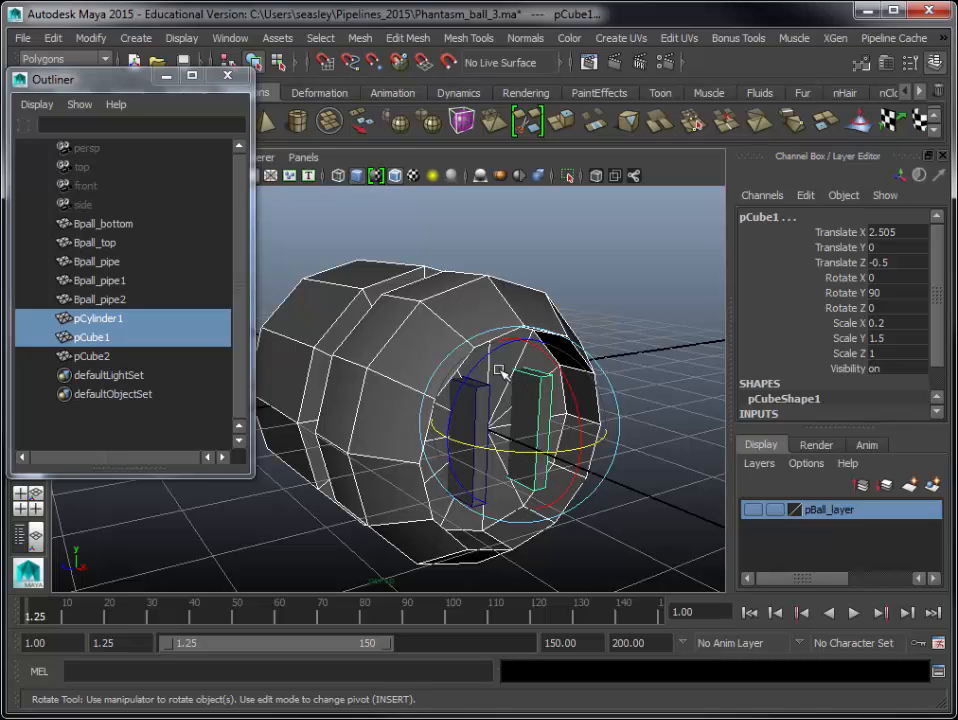
{"action": "left_click", "coordinate": [360, 38]}
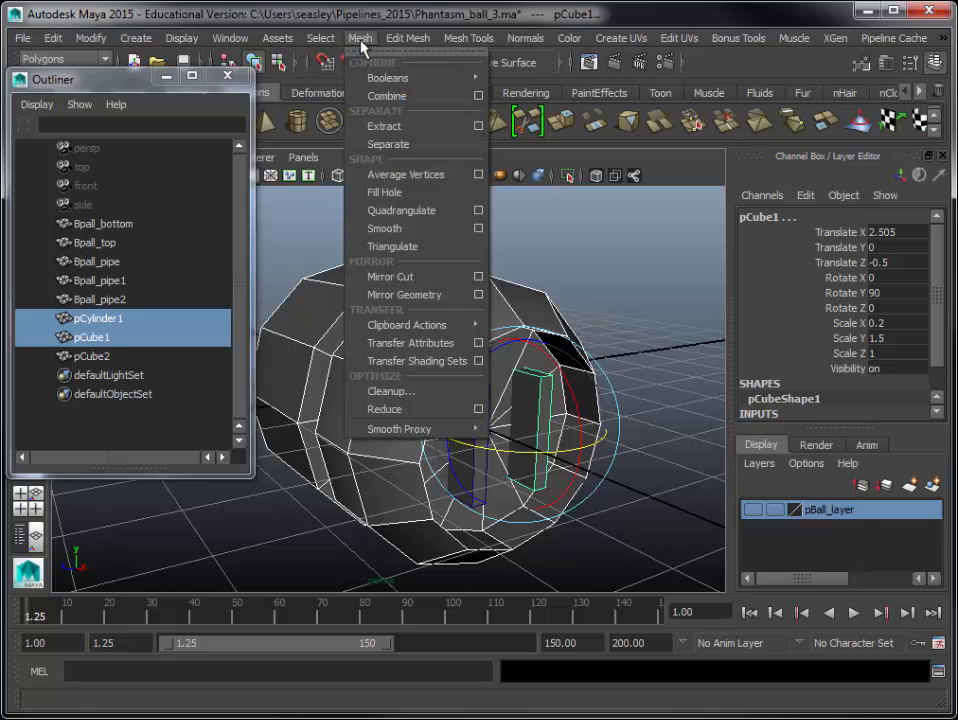
{"action": "mouse_move", "coordinate": [380, 86]}
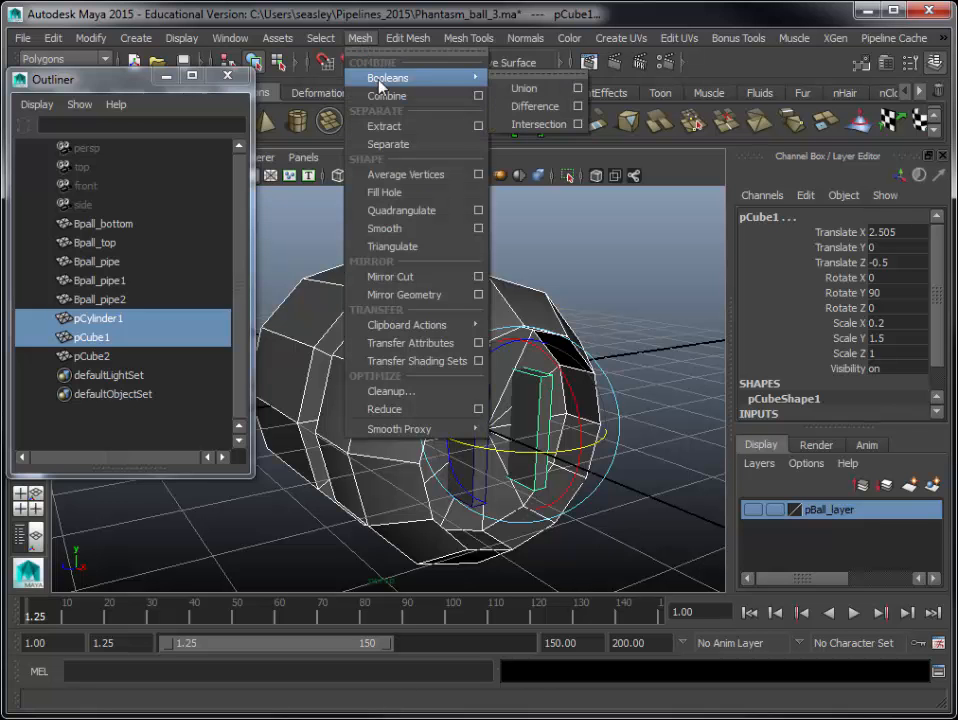
{"action": "left_click", "coordinate": [530, 108]}
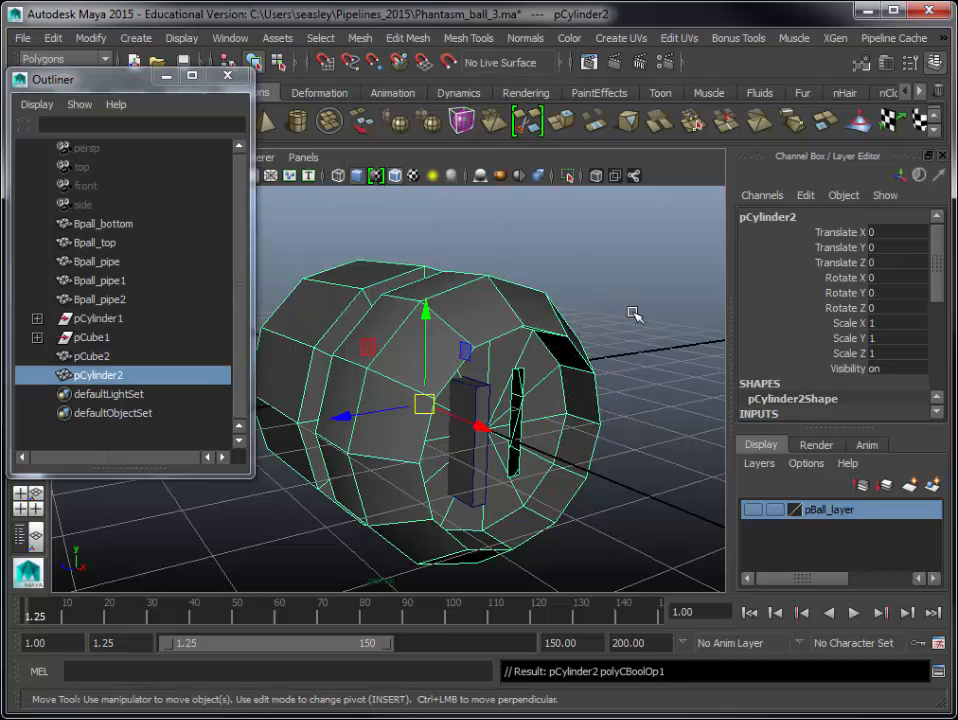
{"action": "left_click_drag", "start_coordinate": [633, 314], "coordinate": [641, 363], "text": "alt"}
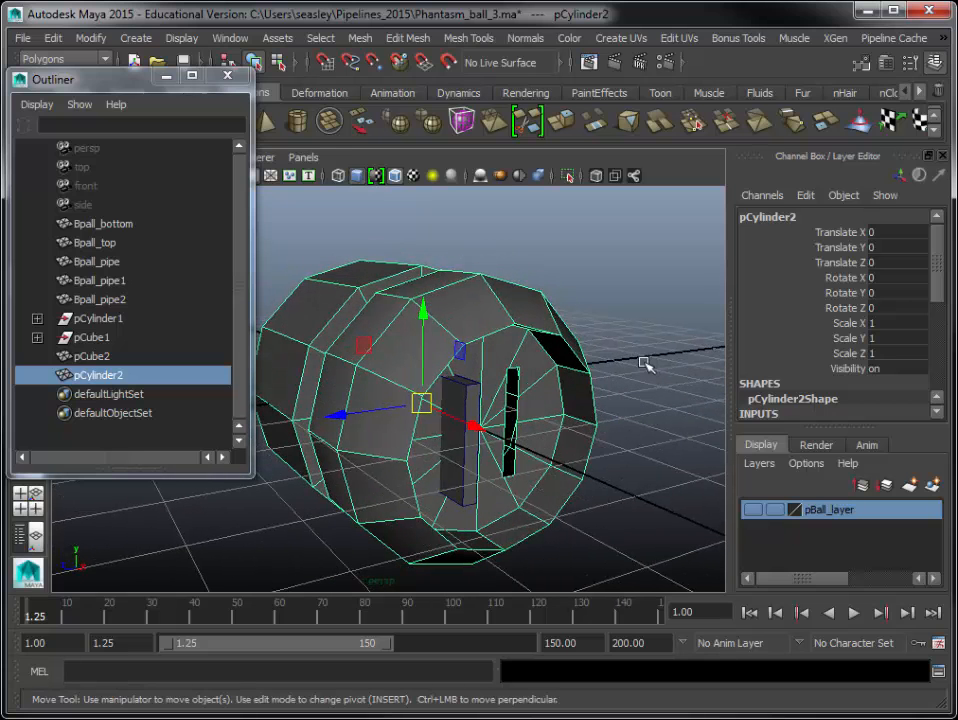
- Cut the remaining box pCube2 out of the cylinder with a Boolean Difference and inspect both slots
{"action": "left_click", "coordinate": [464, 401], "text": "shift"}
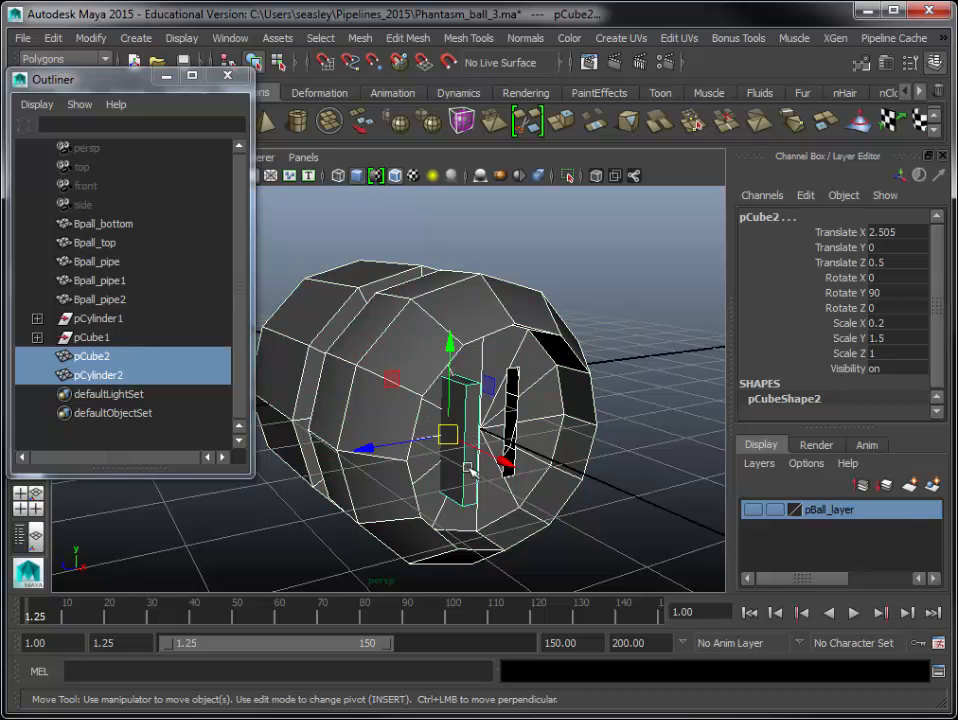
{"action": "left_click", "coordinate": [360, 39]}
{"action": "mouse_move", "coordinate": [460, 79]}
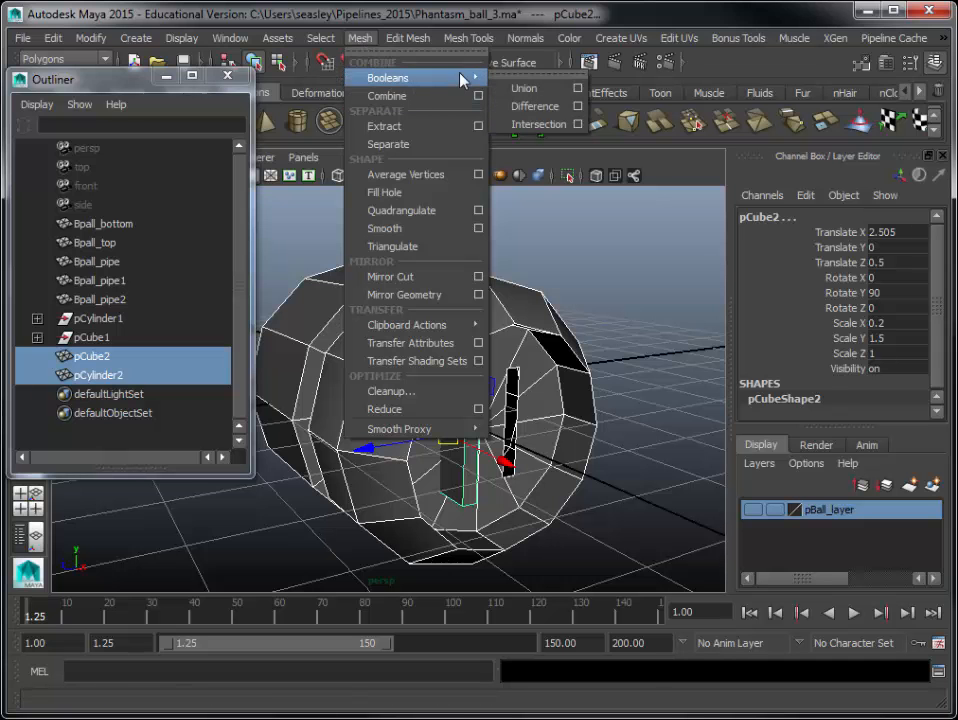
{"action": "left_click", "coordinate": [531, 108]}
{"action": "left_click", "coordinate": [578, 413]}
{"action": "left_click", "coordinate": [566, 481]}
{"action": "left_click_drag", "start_coordinate": [567, 503], "coordinate": [505, 479], "text": "alt"}
{"action": "left_click", "coordinate": [617, 497]}
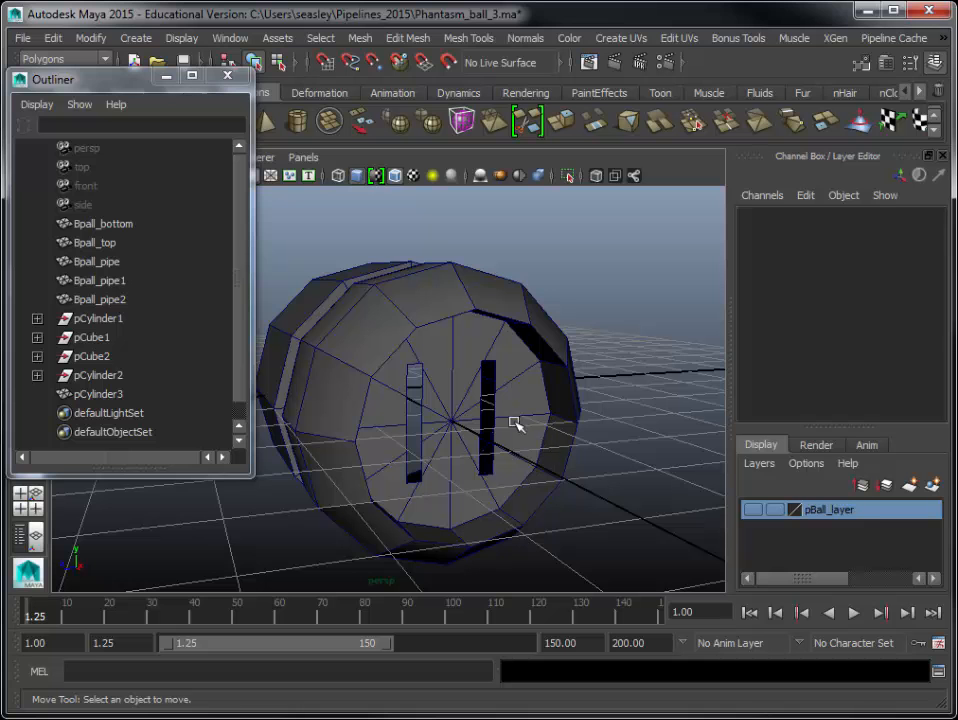
- Select the leftover nodes pCylinder1, pCube1, pCube2 and pCylinder2 in the Outliner and expand them to show their child transforms
{"action": "left_click", "coordinate": [452, 340]}
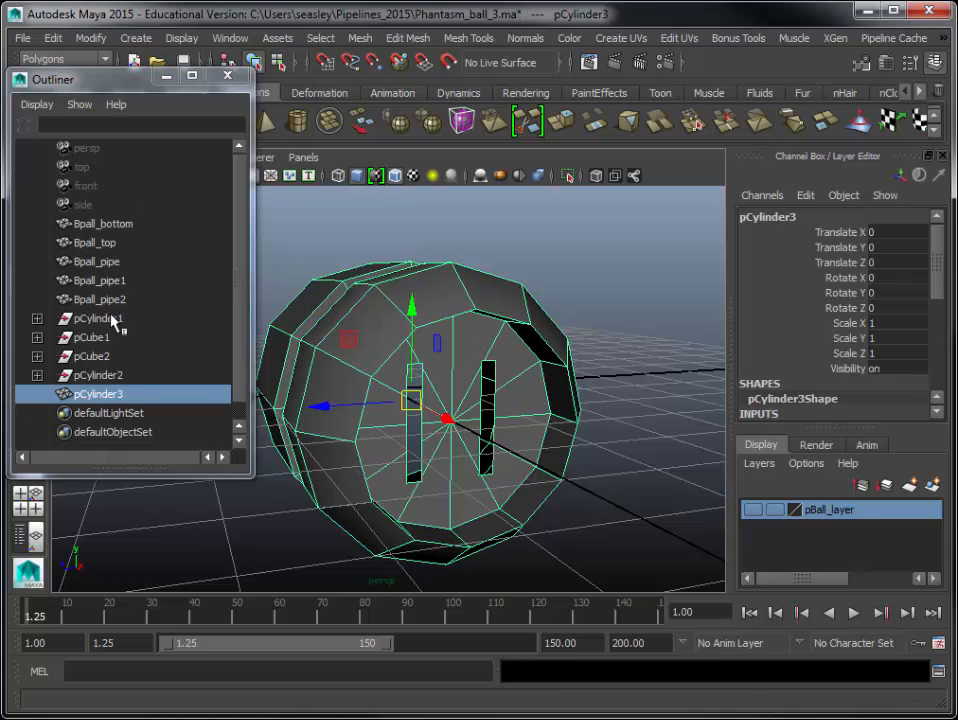
{"action": "left_click_drag", "start_coordinate": [98, 318], "coordinate": [72, 376]}
{"action": "left_click", "coordinate": [38, 376]}
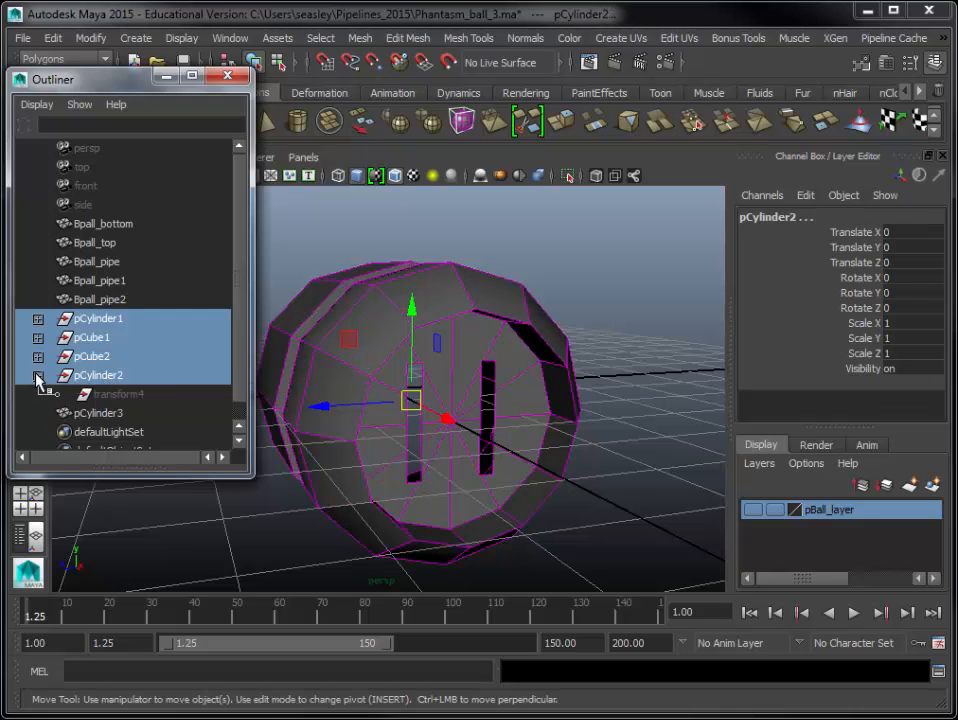
{"action": "left_click", "coordinate": [38, 356]}
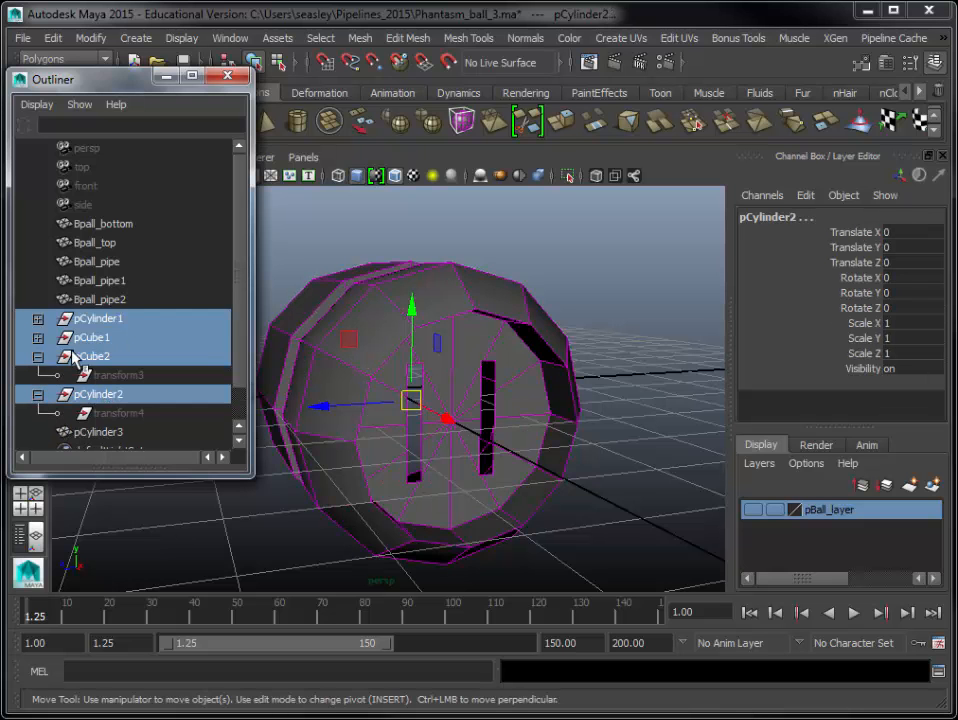
{"action": "scroll", "coordinate": [236, 328], "scroll_direction": "down", "scroll_amount": 1}
{"action": "left_click", "coordinate": [38, 299]}
{"action": "left_click", "coordinate": [38, 281]}
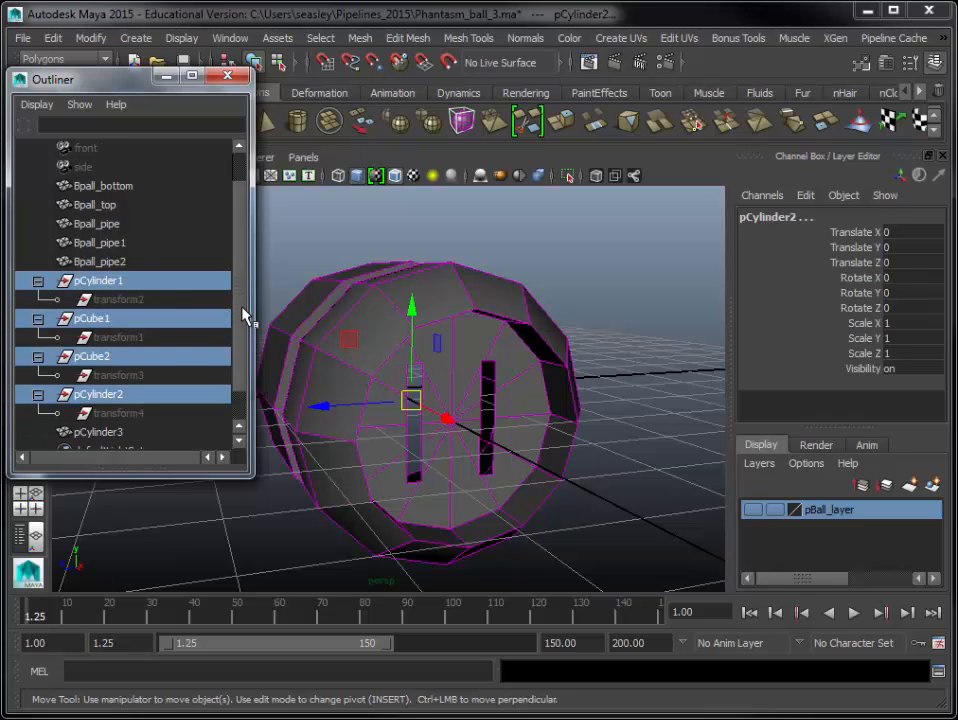
{"action": "scroll", "coordinate": [157, 283], "scroll_direction": "down", "scroll_amount": 1}
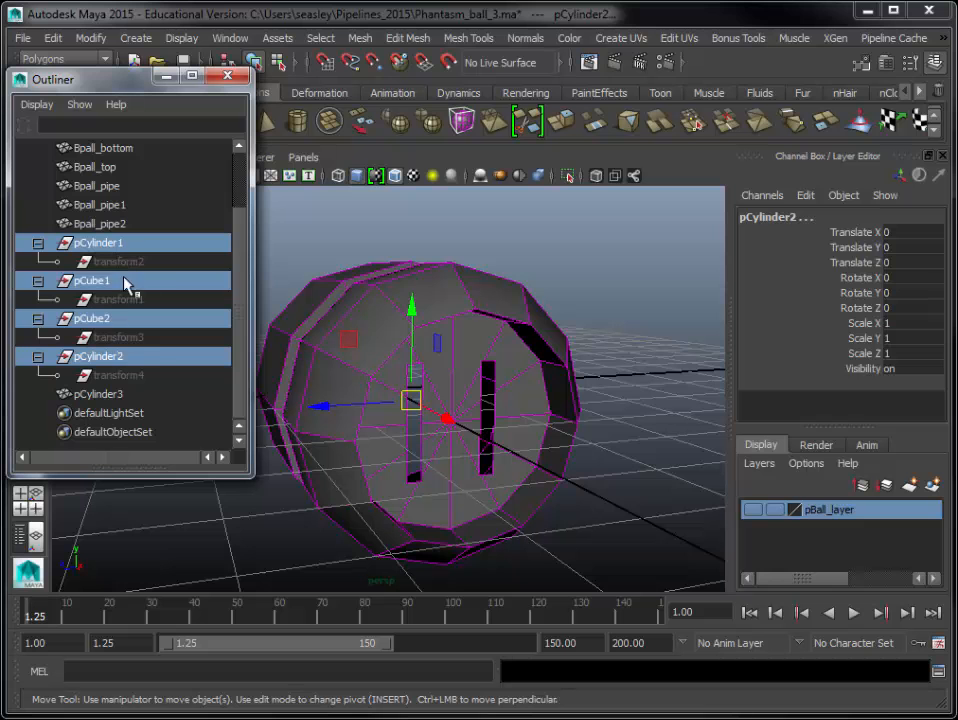
- Delete the construction history of all objects in the scene and select the slotted cylinder pCylinder3
{"action": "left_click", "coordinate": [52, 38]}
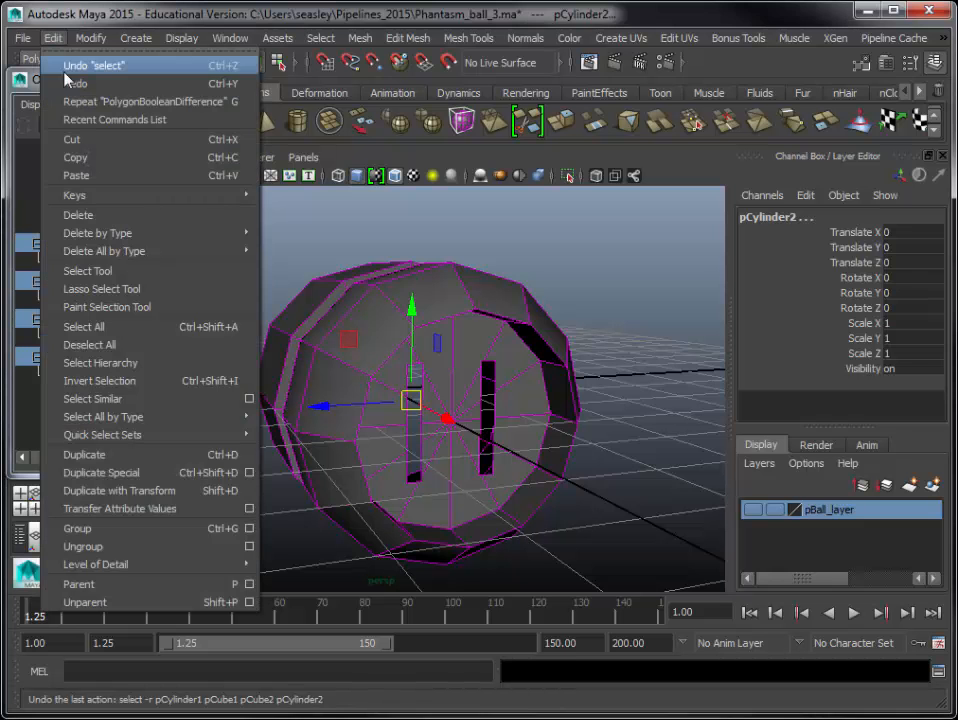
{"action": "mouse_move", "coordinate": [156, 252]}
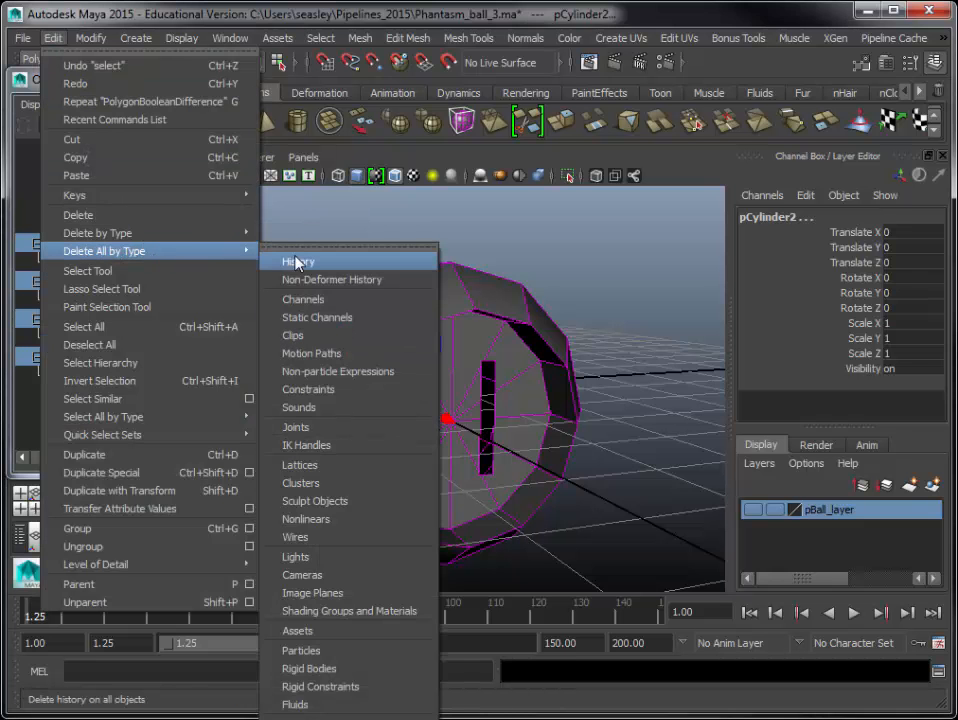
{"action": "left_click", "coordinate": [325, 266]}
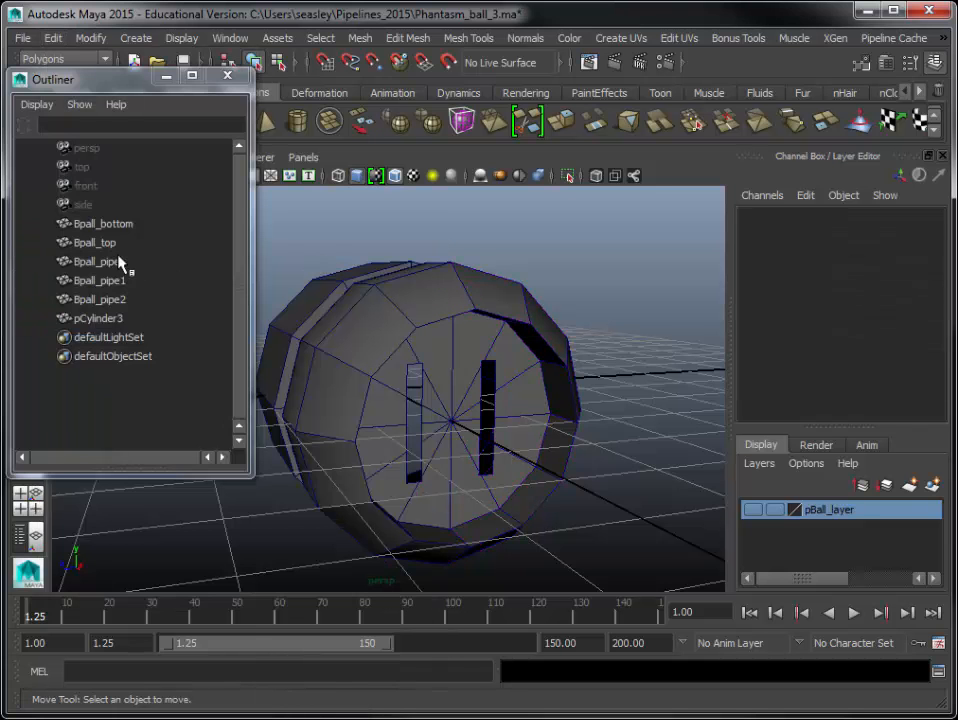
{"action": "left_click", "coordinate": [340, 325]}
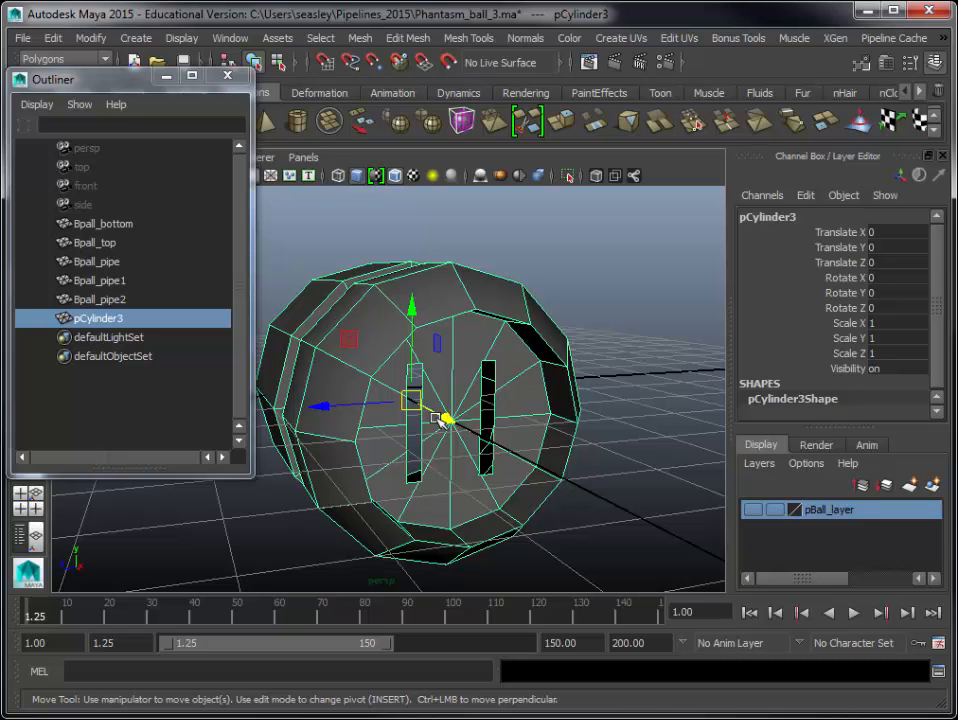
- Switch pCylinder3 to vertex editing and examine the stray vertices around the left slot's upper inner corner
{"action": "left_click_drag", "start_coordinate": [441, 418], "coordinate": [393, 410], "text": "alt"}
{"action": "right_click_drag", "start_coordinate": [380, 415], "coordinate": [518, 424], "text": "alt"}
{"action": "middle_click_drag", "start_coordinate": [415, 402], "coordinate": [450, 400], "text": "alt"}
{"action": "left_click_drag", "start_coordinate": [434, 393], "coordinate": [449, 403], "text": "alt"}
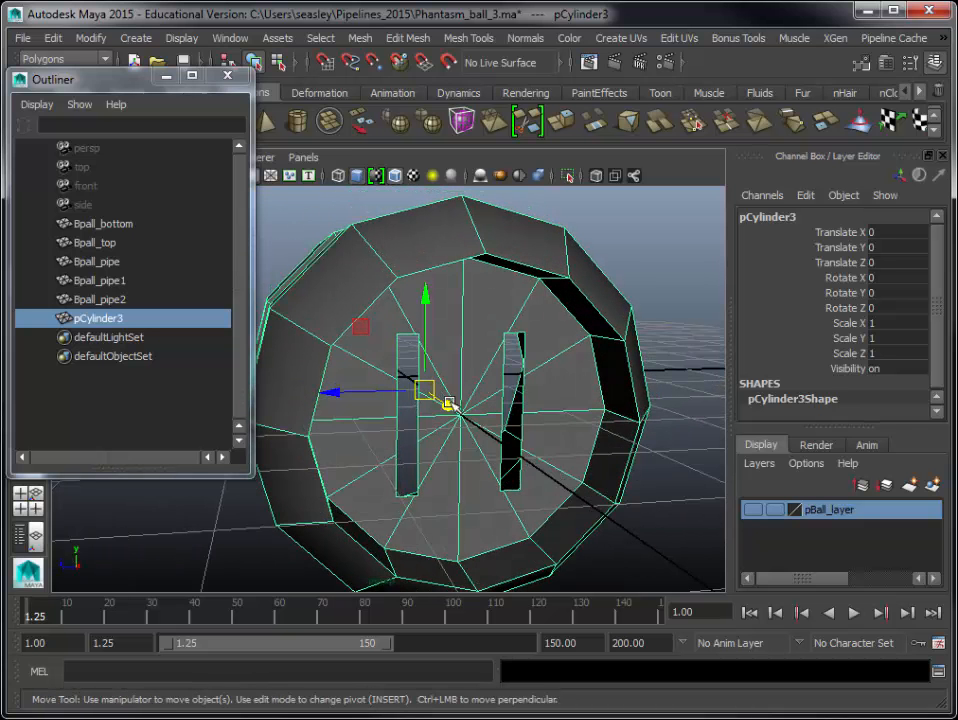
{"action": "left_click", "coordinate": [633, 220]}
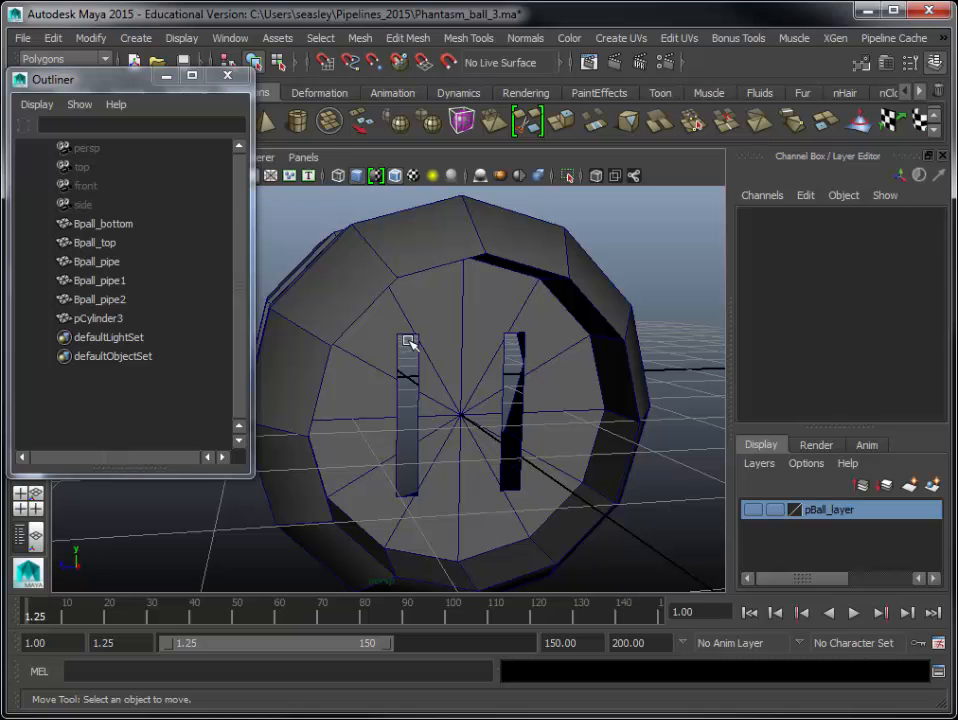
{"action": "right_click_drag", "start_coordinate": [481, 353], "coordinate": [432, 357]}
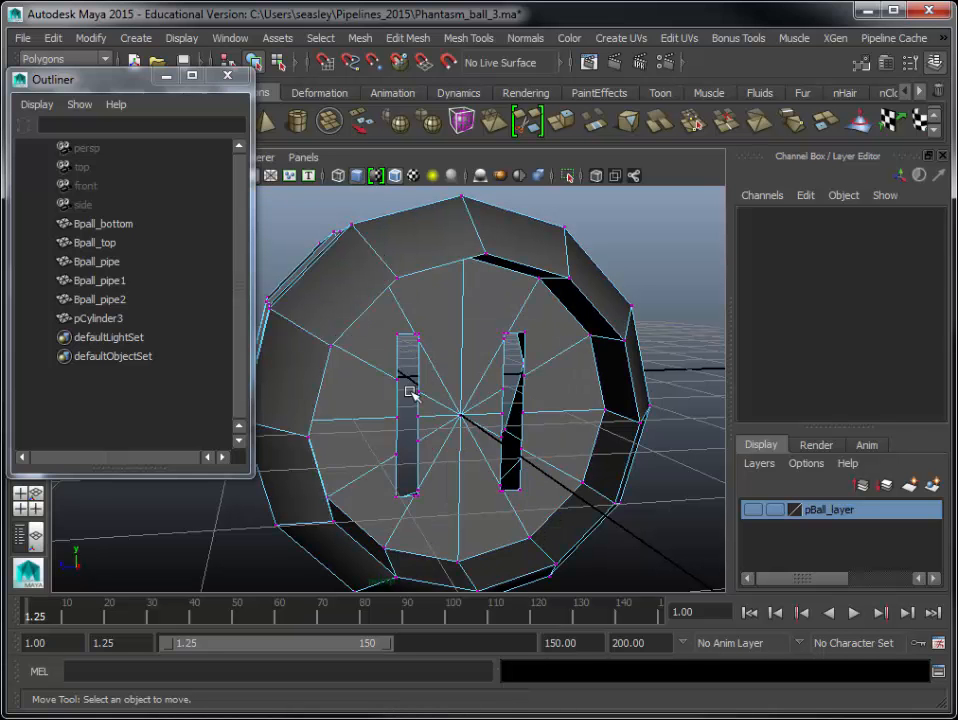
{"action": "right_click_drag", "start_coordinate": [389, 413], "coordinate": [603, 387], "text": "alt"}
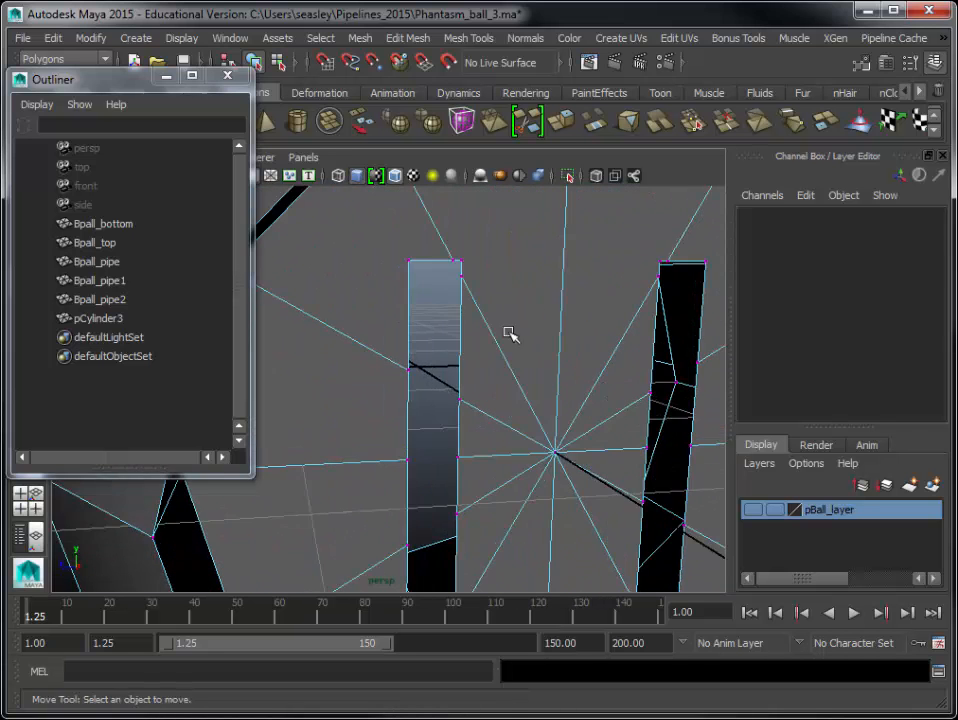
{"action": "middle_click_drag", "start_coordinate": [487, 296], "coordinate": [512, 396], "text": "alt"}
{"action": "mouse_move", "coordinate": [470, 393]}
{"action": "right_mouse_down", "text": "alt"}
{"action": "mouse_move", "coordinate": [521, 383]}
{"action": "mouse_move", "coordinate": [485, 387]}
{"action": "right_mouse_up", "text": "alt"}
{"action": "middle_click_drag", "start_coordinate": [493, 389], "coordinate": [432, 367], "text": "alt"}
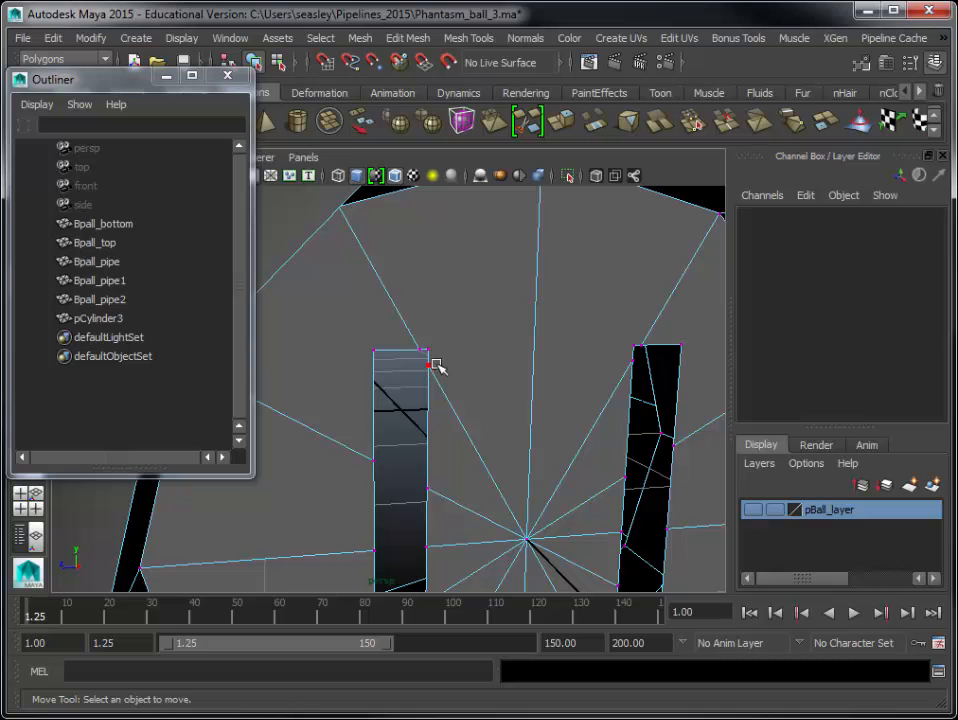
{"action": "middle_click_drag", "start_coordinate": [453, 355], "coordinate": [421, 363], "text": "alt"}
{"action": "right_click_drag", "start_coordinate": [415, 365], "coordinate": [378, 349], "text": "alt"}
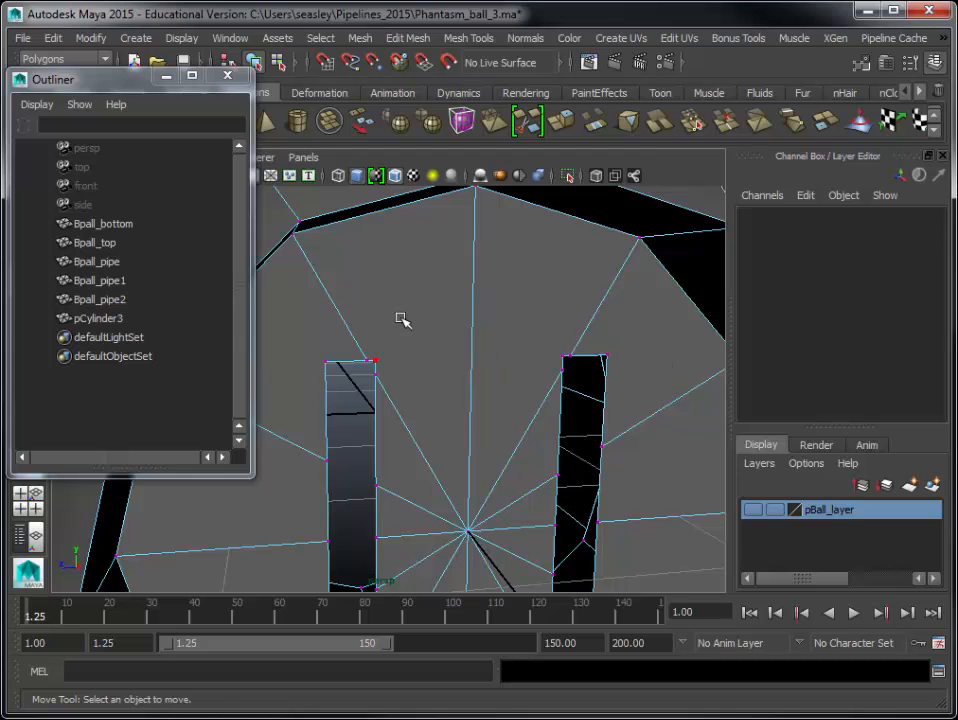
- Snap the stray vertex on the left slot's top edge onto the slot's upper inner corner vertex
{"action": "left_click", "coordinate": [368, 362]}
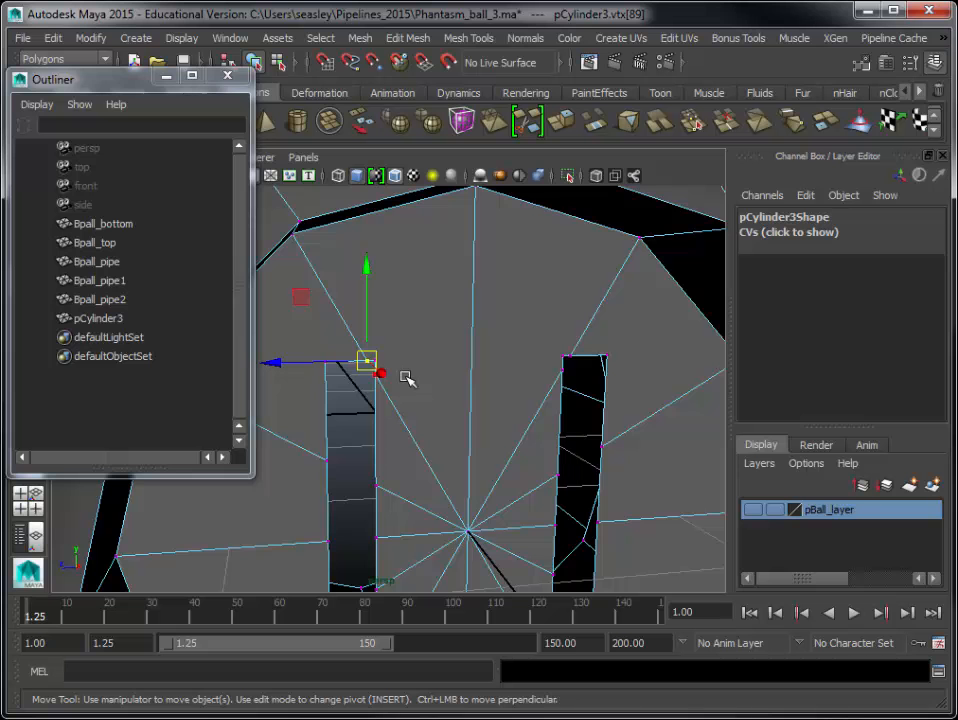
{"action": "key", "text": "f"}
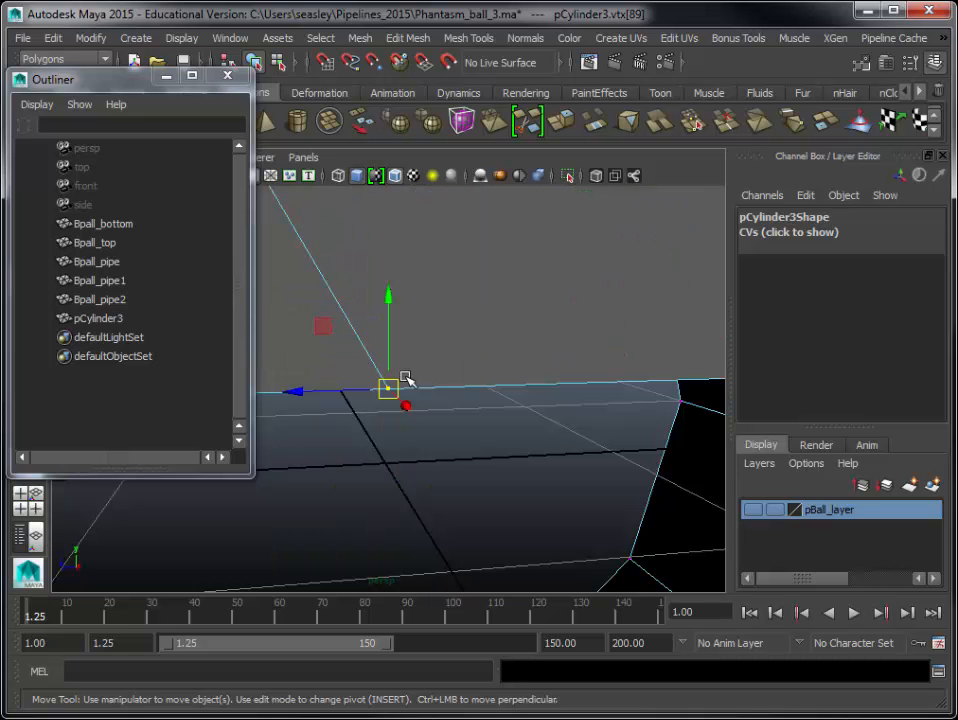
{"action": "scroll", "coordinate": [405, 378], "scroll_direction": "down", "scroll_amount": 3}
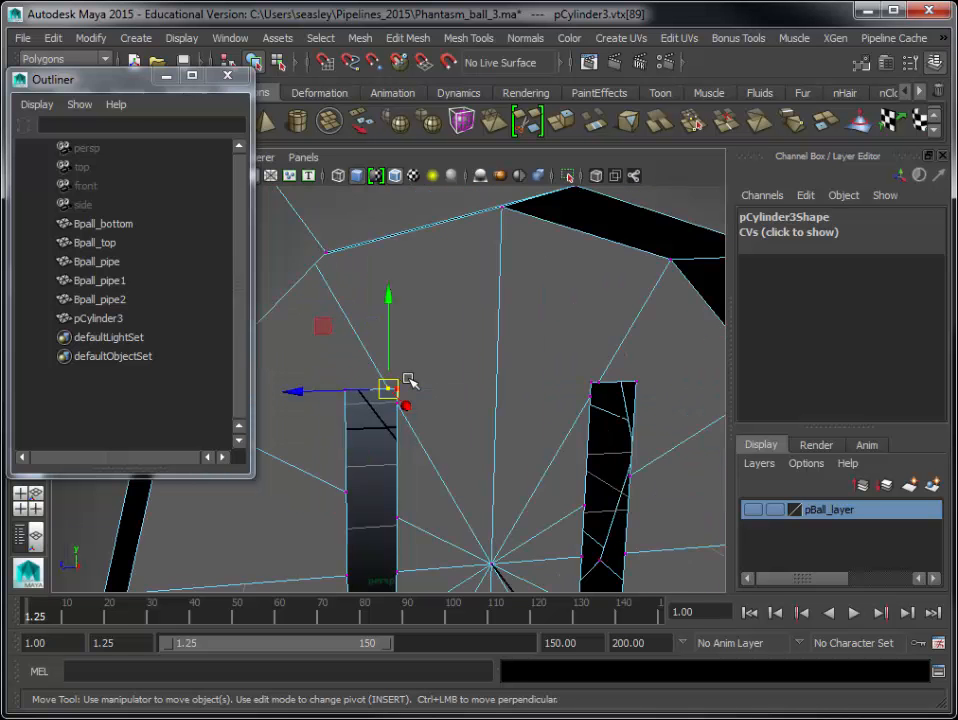
{"action": "middle_click_drag", "start_coordinate": [452, 446], "coordinate": [468, 375], "text": "alt"}
{"action": "right_click_drag", "start_coordinate": [400, 391], "coordinate": [754, 414], "text": "alt"}
{"action": "mouse_move", "coordinate": [500, 321]}
{"action": "right_mouse_down", "text": "alt"}
{"action": "mouse_move", "coordinate": [505, 406]}
{"action": "mouse_move", "coordinate": [509, 338]}
{"action": "right_mouse_up", "text": "alt"}
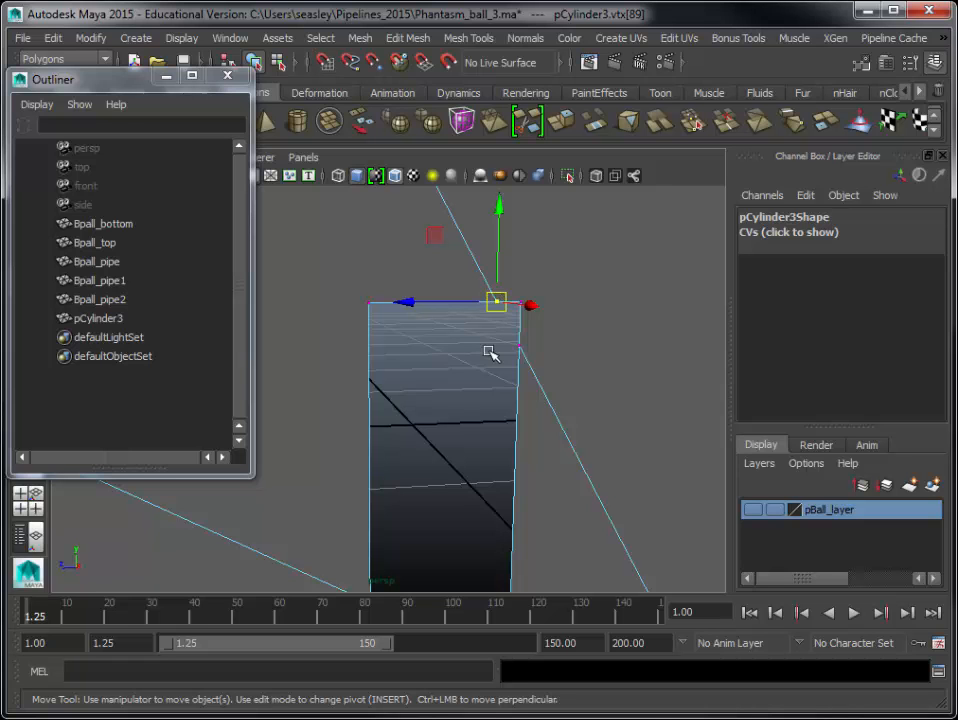
{"action": "key", "text": "v"}
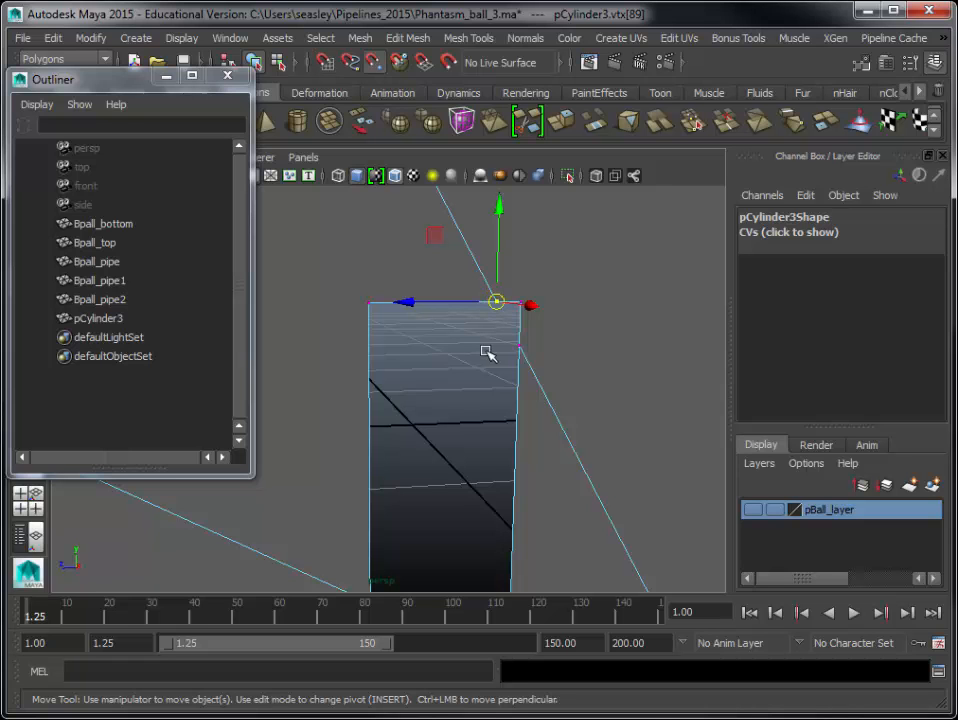
{"action": "left_click_drag", "start_coordinate": [498, 302], "coordinate": [519, 346]}
- Snap the vertex just below the left slot's upper inner corner up onto that corner
{"action": "scroll", "coordinate": [539, 367], "scroll_direction": "down", "scroll_amount": 5}
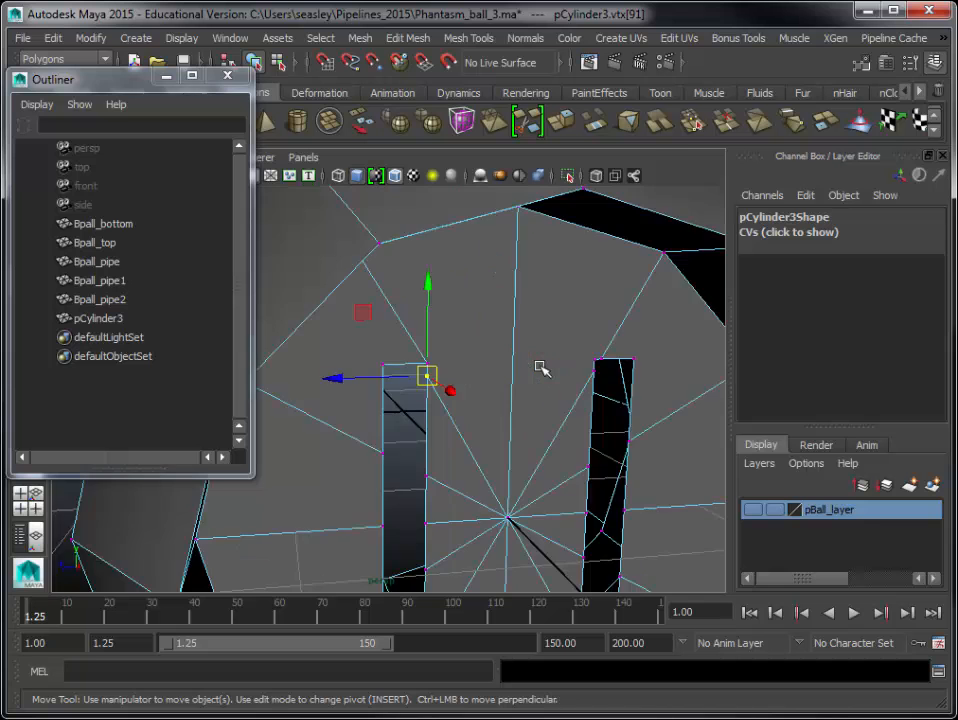
{"action": "scroll", "coordinate": [470, 370], "scroll_direction": "up", "scroll_amount": 2}
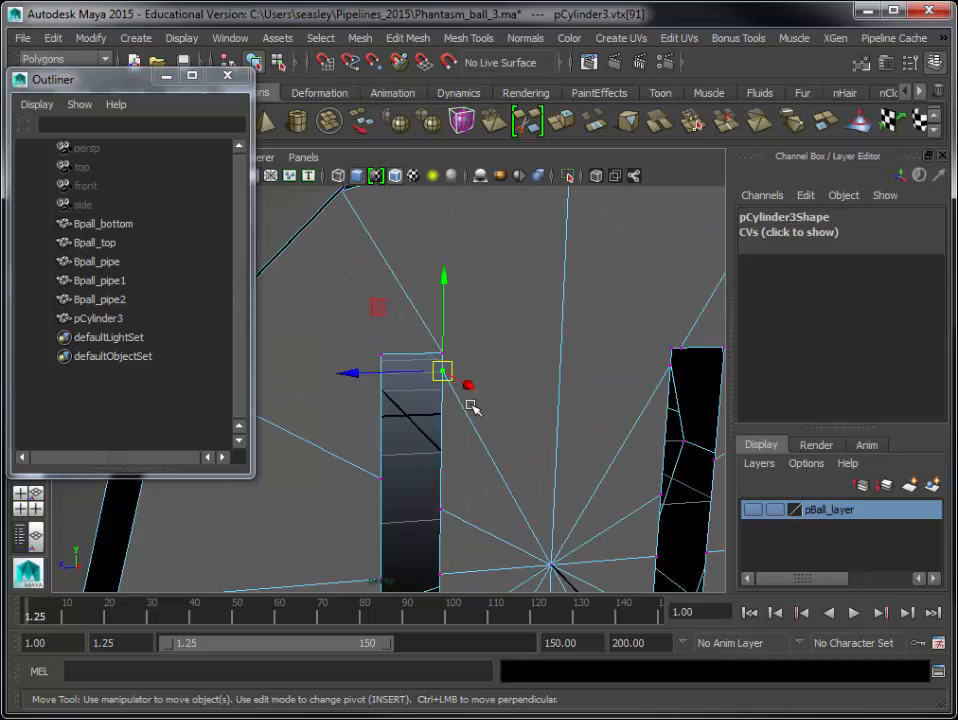
{"action": "key", "text": "v"}
{"action": "left_click_drag", "start_coordinate": [442, 372], "coordinate": [446, 361]}
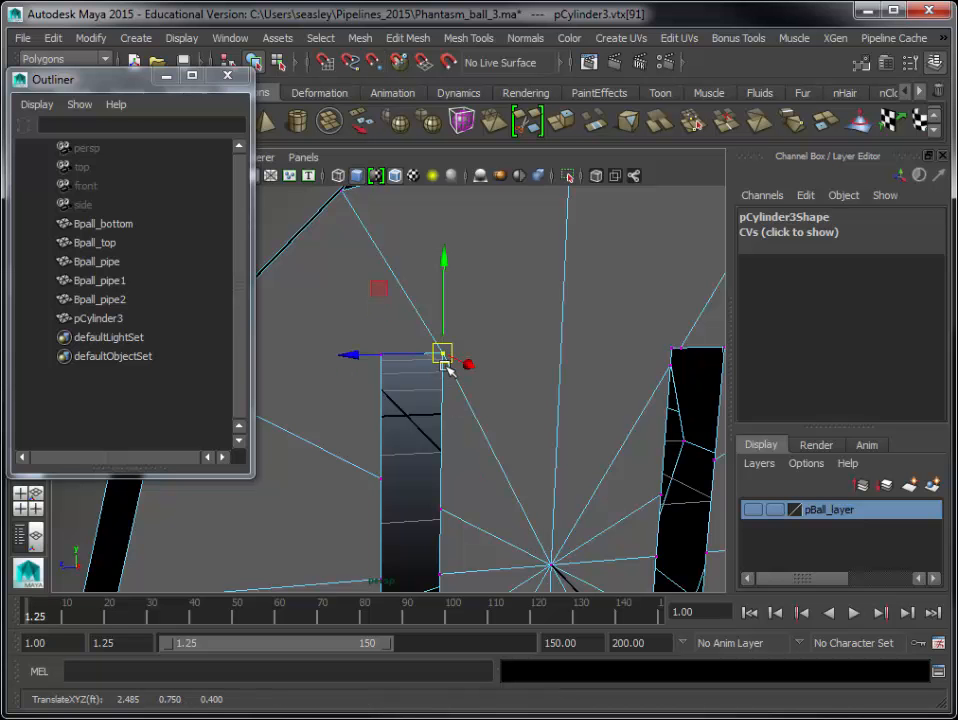
- Snap the uppermost extra vertex on the left slot's outer edge onto the slot's upper outer corner
{"action": "middle_click_drag", "start_coordinate": [422, 440], "coordinate": [505, 361], "text": "alt"}
{"action": "left_click_drag", "start_coordinate": [490, 376], "coordinate": [449, 428]}
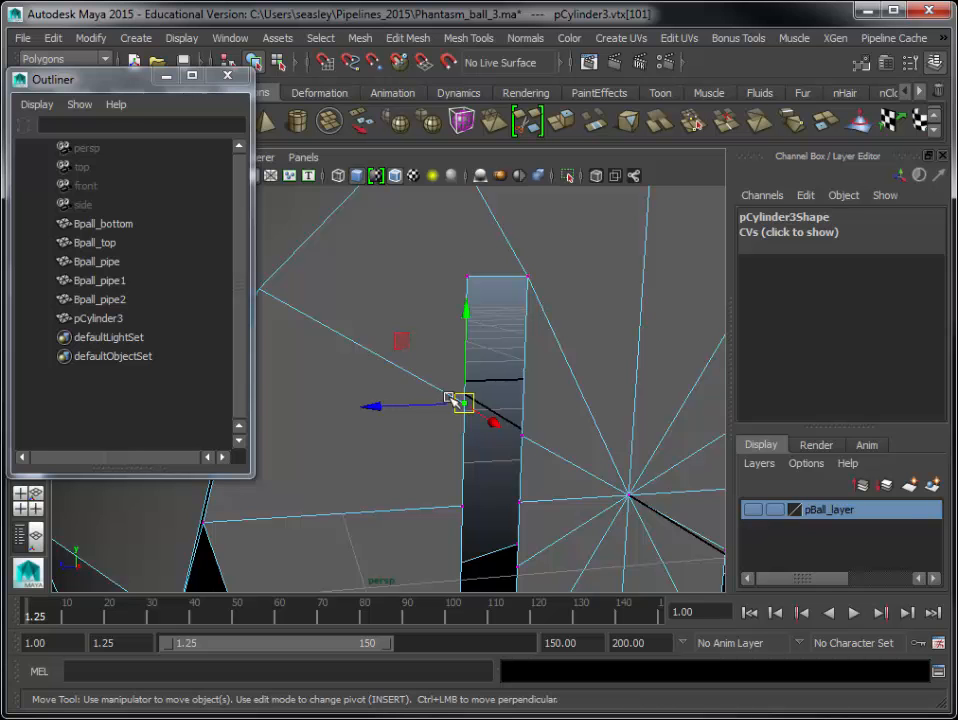
{"action": "left_click_drag", "start_coordinate": [462, 401], "coordinate": [465, 303]}
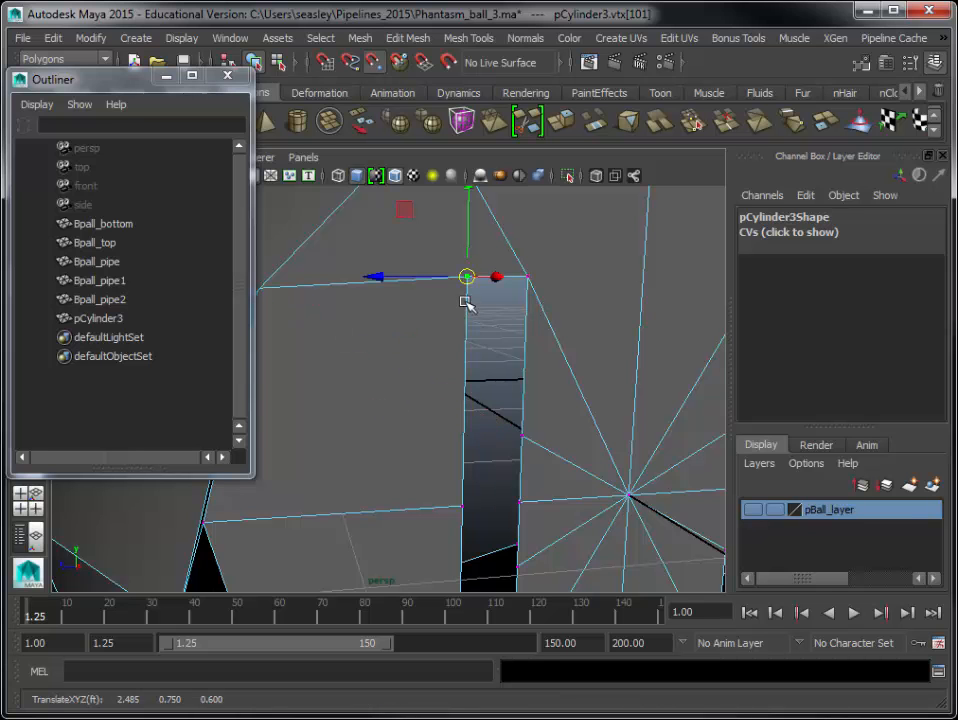
- Snap the two remaining extra vertices on the left slot's outer edge onto its lower outer corner
{"action": "left_click", "coordinate": [488, 416]}
{"action": "middle_click_drag", "start_coordinate": [488, 416], "coordinate": [600, 208], "text": "alt"}
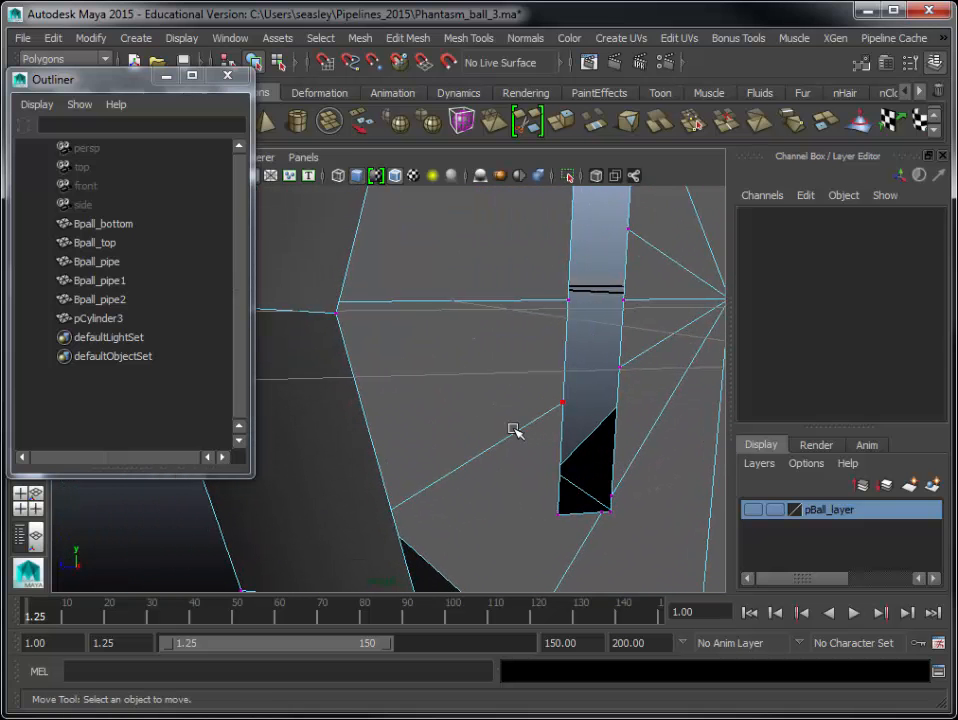
{"action": "left_click", "coordinate": [573, 421]}
{"action": "left_click_drag", "start_coordinate": [568, 405], "coordinate": [560, 511]}
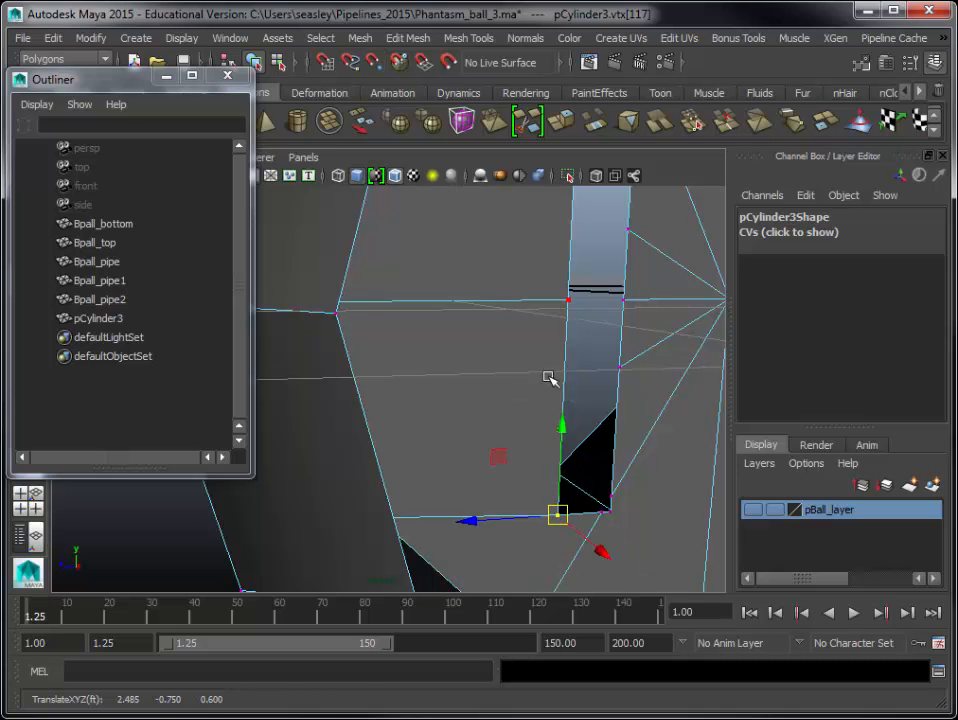
{"action": "left_click", "coordinate": [568, 300]}
{"action": "left_click_drag", "start_coordinate": [568, 300], "coordinate": [558, 511]}
- Snap the stray vertices beside and just above the left slot's lower inner corner onto that corner
{"action": "left_click", "coordinate": [600, 512]}
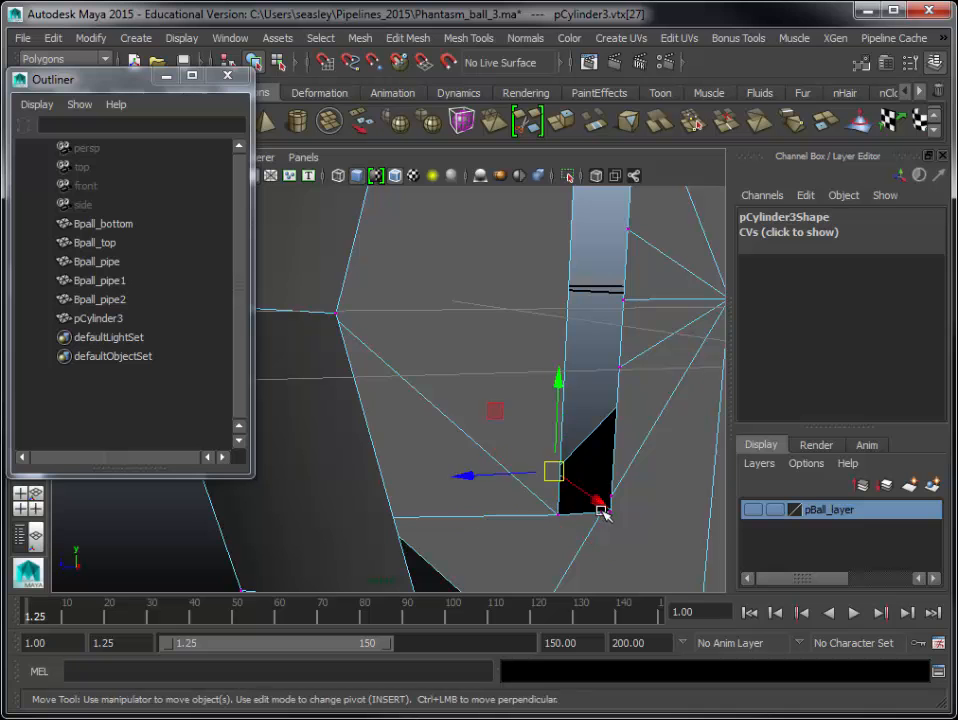
{"action": "left_click", "coordinate": [604, 517]}
{"action": "left_click_drag", "start_coordinate": [600, 515], "coordinate": [610, 514]}
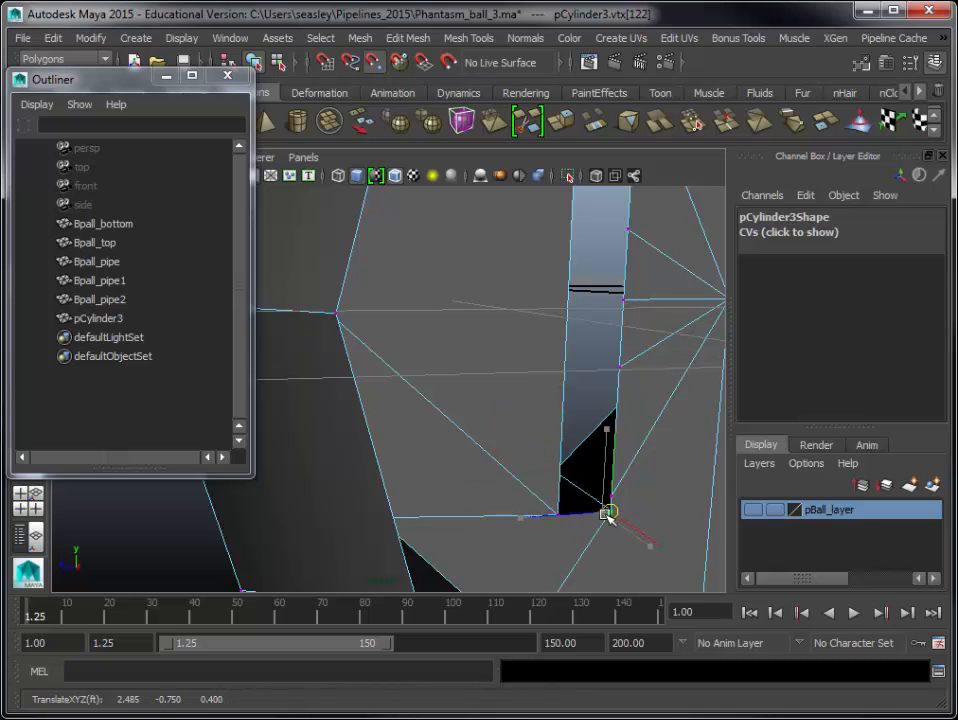
{"action": "left_click", "coordinate": [573, 421]}
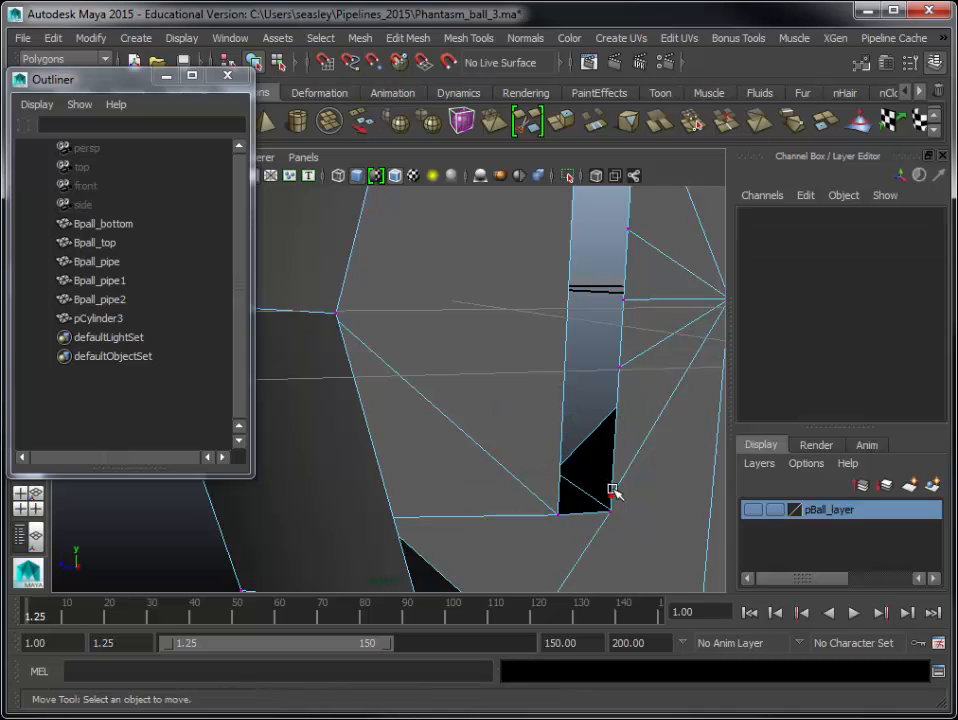
{"action": "left_click", "coordinate": [612, 496]}
{"action": "left_click_drag", "start_coordinate": [611, 497], "coordinate": [608, 513]}
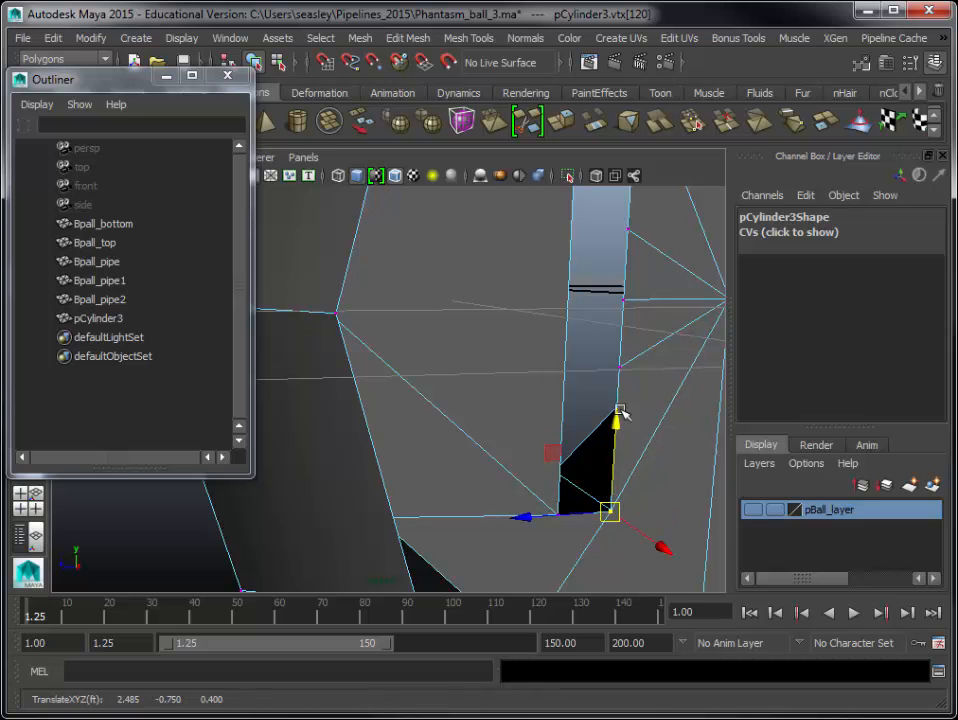
- Snap the lower and middle extra vertices on the left slot's inner edge down onto its lower inner corner
{"action": "left_click", "coordinate": [618, 370]}
{"action": "left_click_drag", "start_coordinate": [618, 370], "coordinate": [609, 509]}
{"action": "left_click", "coordinate": [621, 299]}
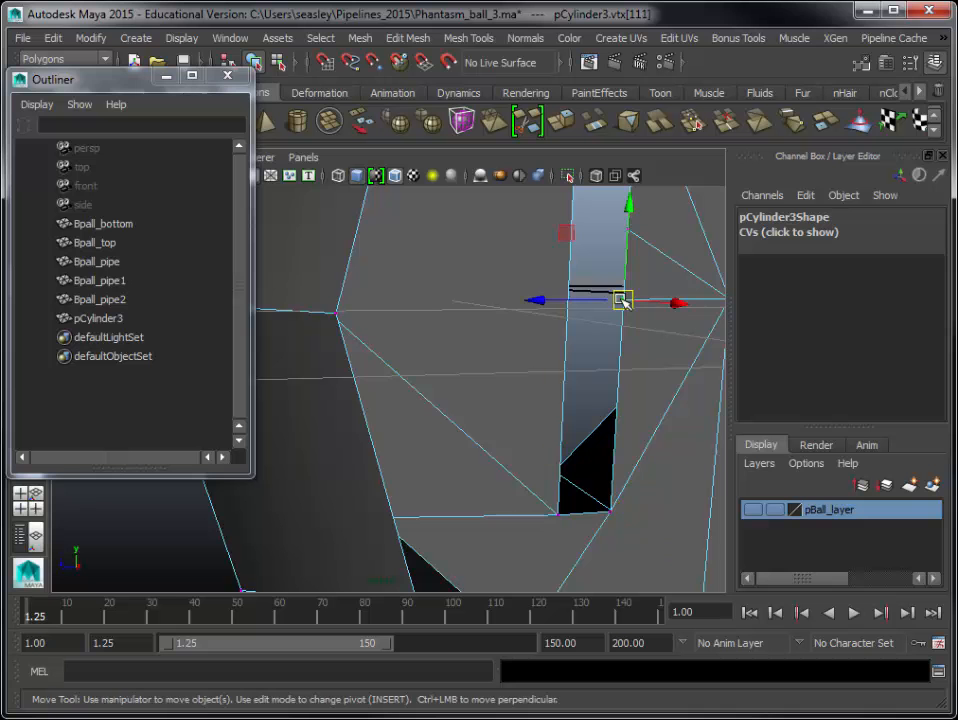
{"action": "left_click_drag", "start_coordinate": [621, 299], "coordinate": [610, 511]}
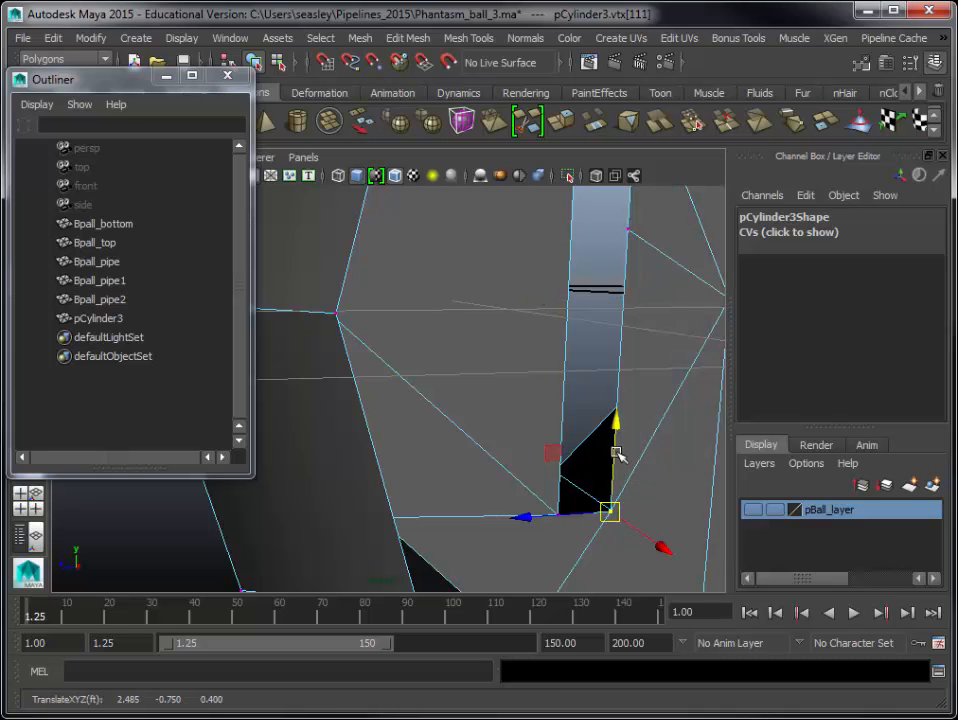
- Snap the last extra vertex on the left slot's inner edge up onto its upper inner corner and clear the selection
{"action": "middle_click_drag", "start_coordinate": [660, 322], "coordinate": [528, 539], "text": "alt"}
{"action": "key", "text": "w"}
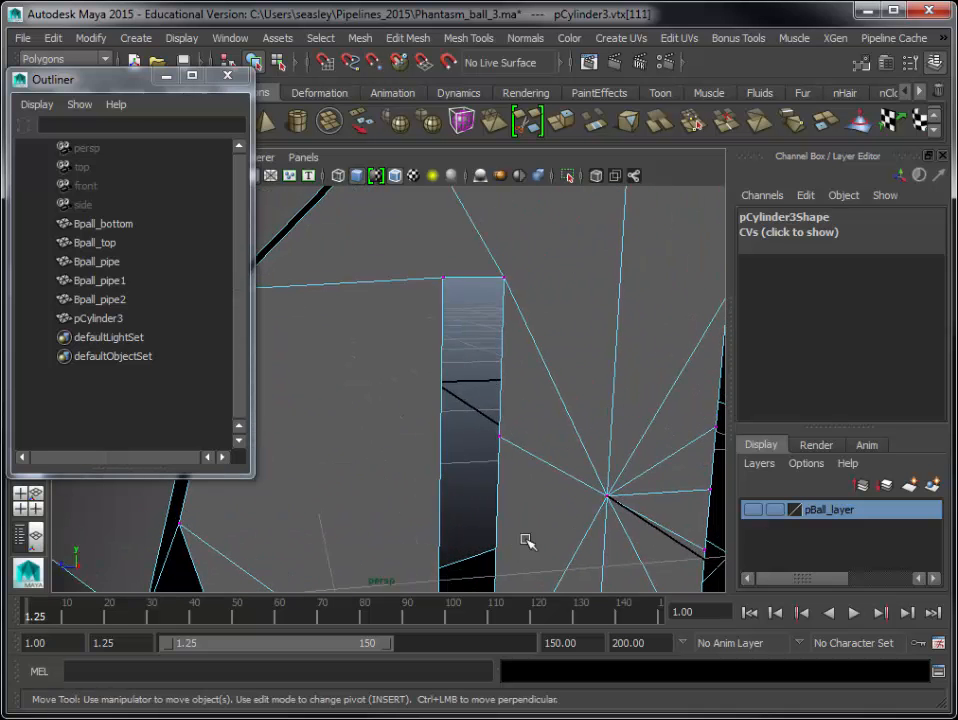
{"action": "left_click", "coordinate": [502, 437]}
{"action": "left_click_drag", "start_coordinate": [503, 440], "coordinate": [487, 322]}
{"action": "left_click", "coordinate": [480, 343]}
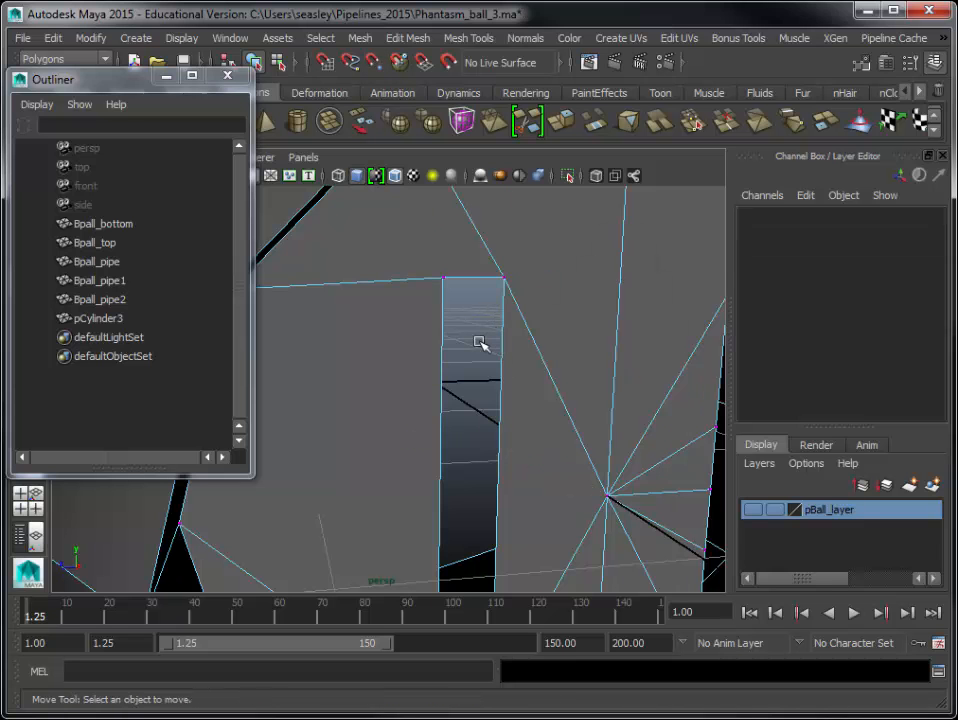
- Snap the stray vertices just below and beside the right slot's upper inner corner onto that corner
{"action": "scroll", "coordinate": [480, 343], "scroll_direction": "down", "scroll_amount": 5}
{"action": "left_click_drag", "start_coordinate": [567, 435], "coordinate": [487, 408], "text": "alt"}
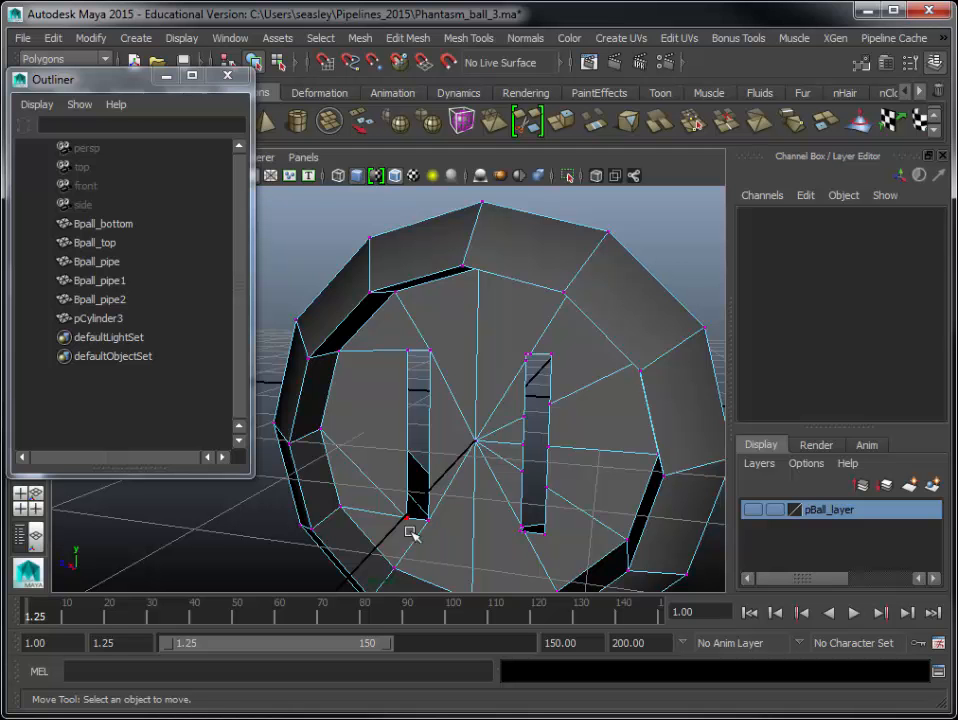
{"action": "left_click_drag", "start_coordinate": [410, 532], "coordinate": [500, 520], "text": "alt"}
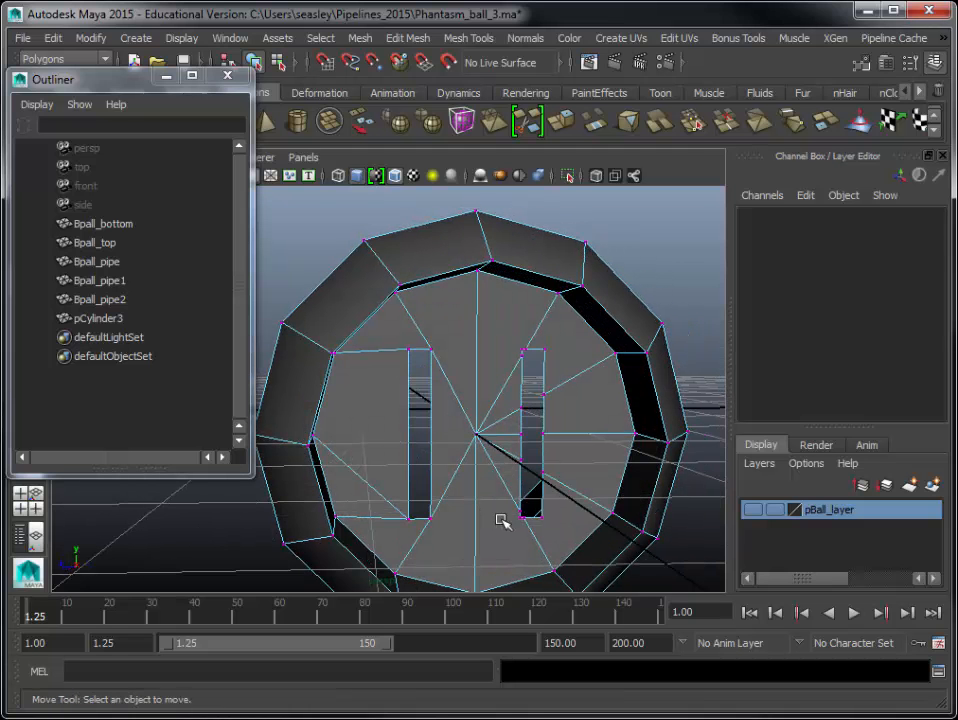
{"action": "scroll", "coordinate": [530, 502], "scroll_direction": "up", "scroll_amount": 5}
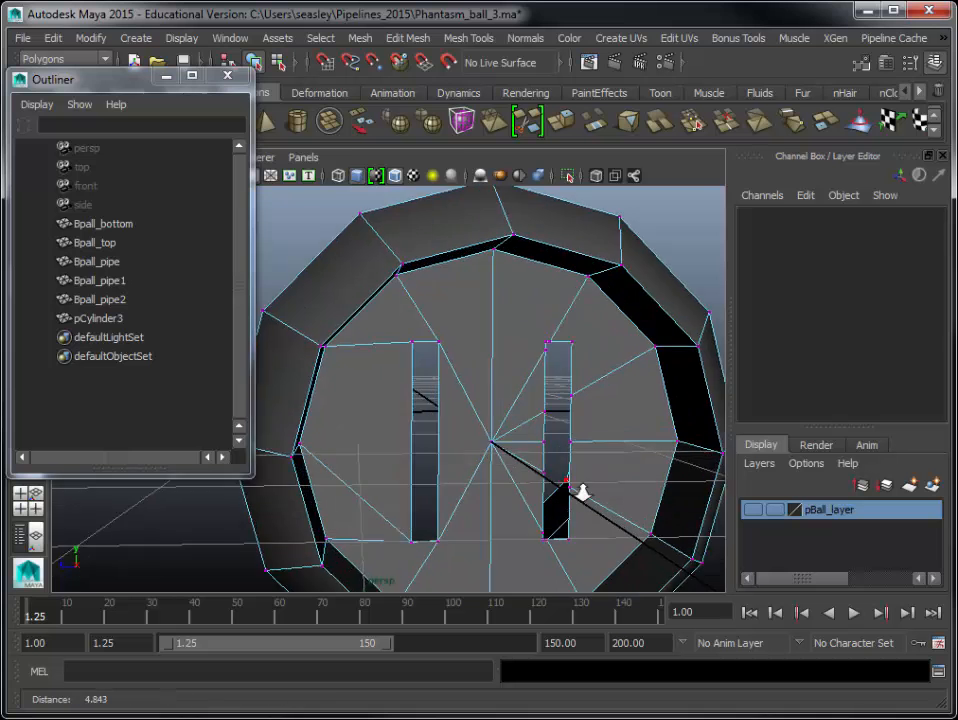
{"action": "scroll", "coordinate": [468, 445], "scroll_direction": "up", "scroll_amount": 3}
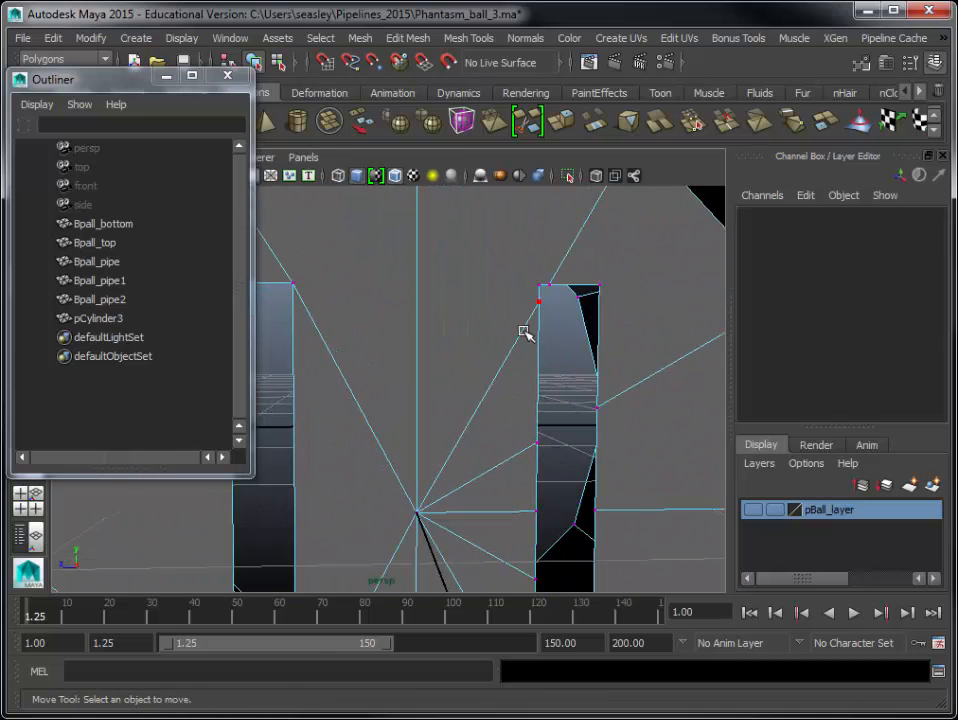
{"action": "left_click", "coordinate": [540, 300]}
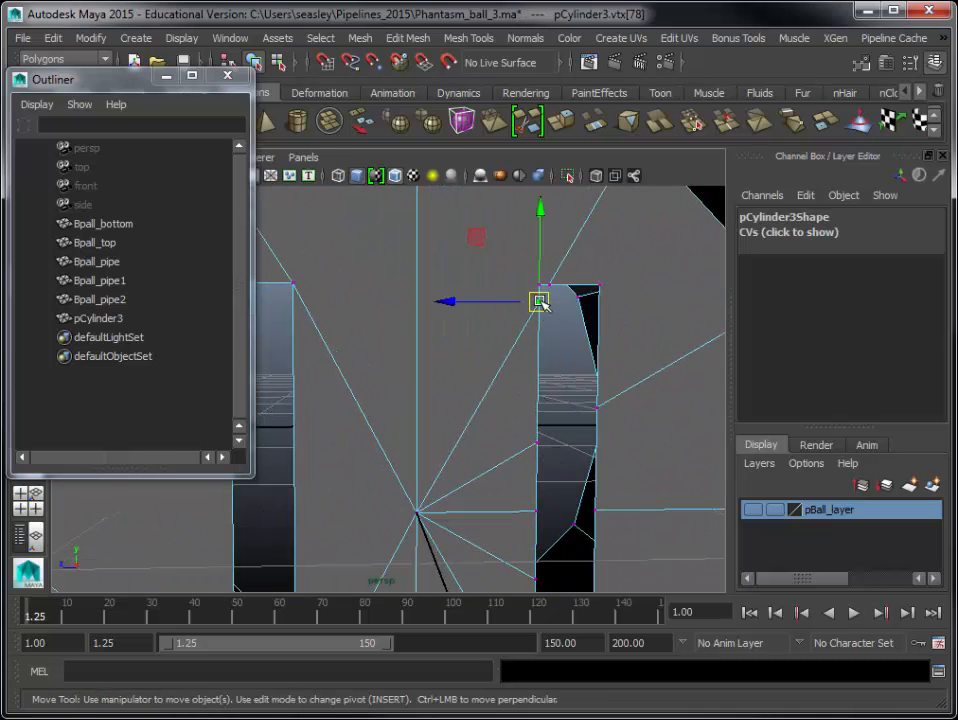
{"action": "left_click", "coordinate": [556, 291]}
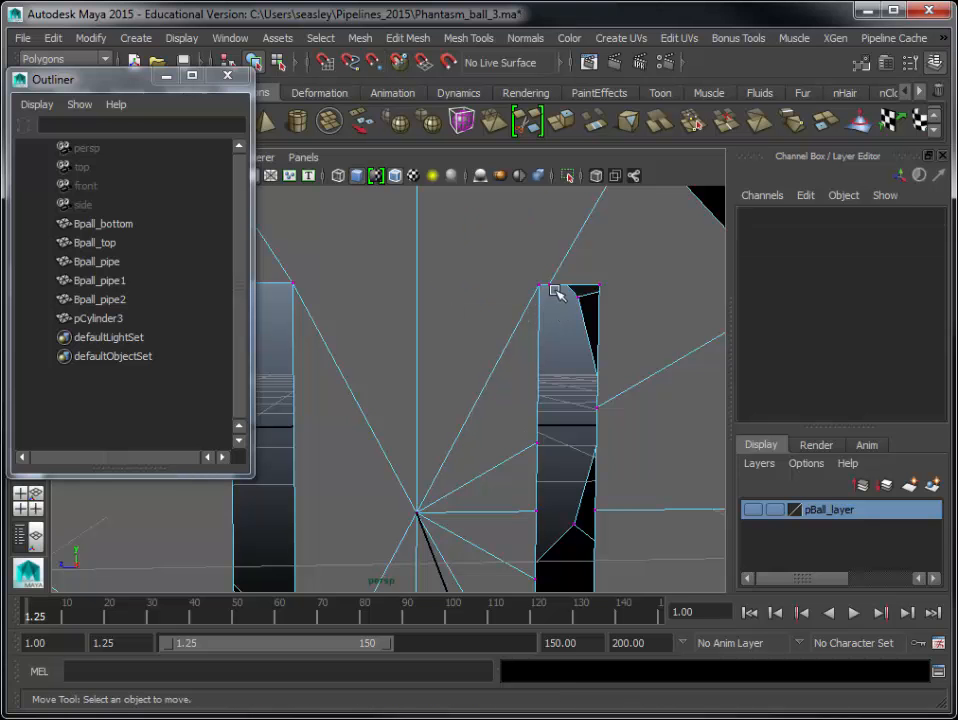
{"action": "left_click", "coordinate": [549, 285]}
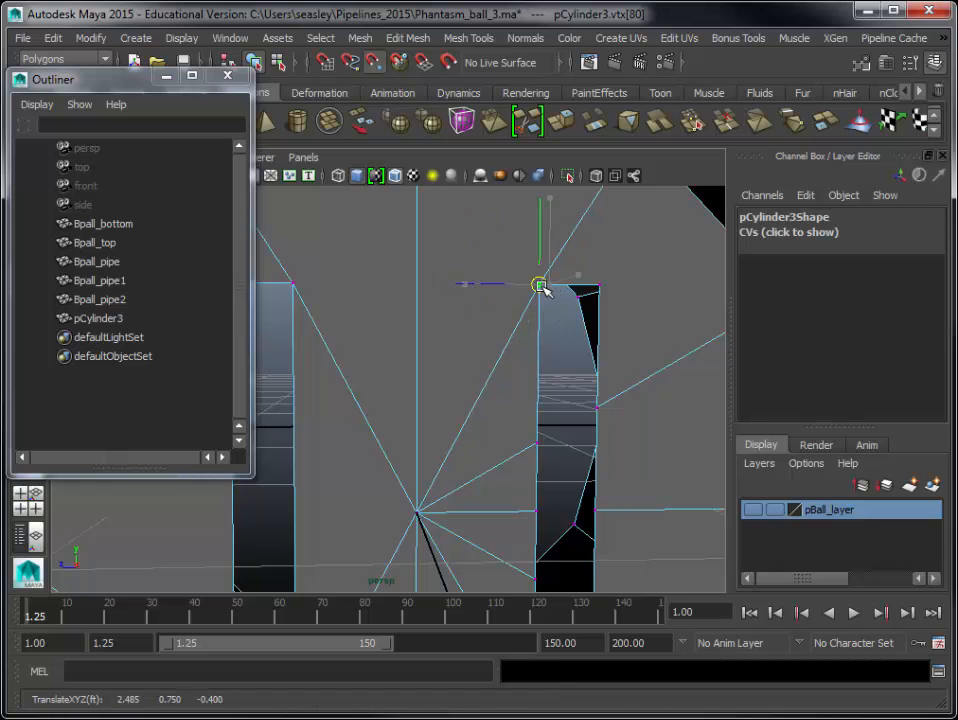
{"action": "left_click", "coordinate": [565, 318]}
- Snap the uppermost extra vertex on the right slot's outer edge up onto its upper outer corner
{"action": "left_click", "coordinate": [598, 408]}
{"action": "key", "text": "v"}
{"action": "left_click_drag", "start_coordinate": [598, 408], "coordinate": [609, 293]}
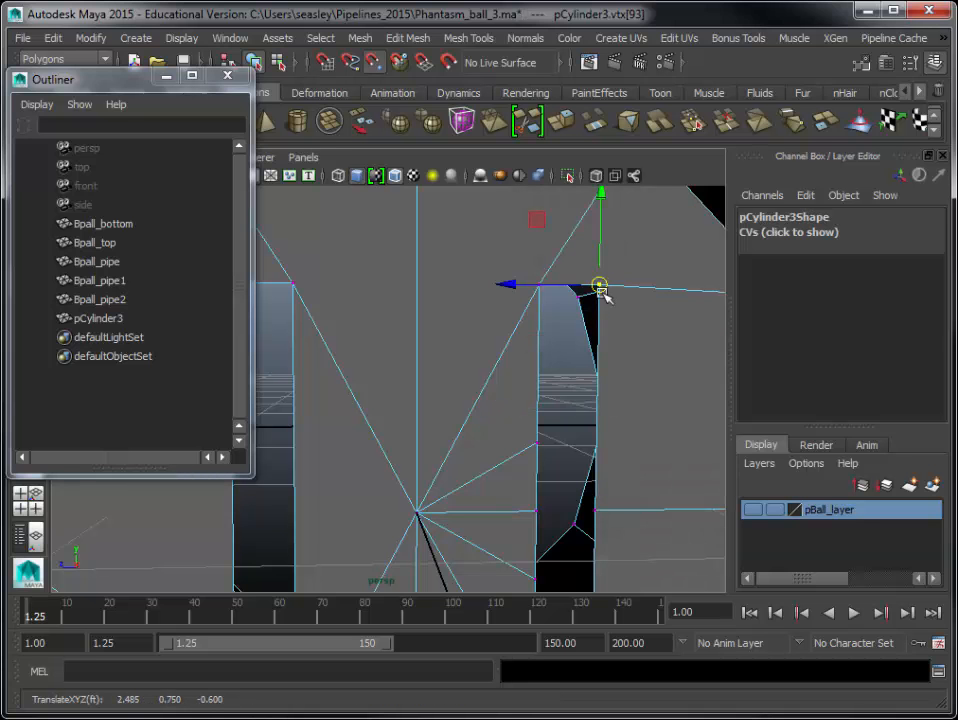
- Snap the upper and middle extra vertices on the right slot's inner edge up onto its upper inner corner
{"action": "left_click", "coordinate": [538, 441]}
{"action": "left_click_drag", "start_coordinate": [538, 442], "coordinate": [540, 298]}
{"action": "left_click", "coordinate": [537, 510]}
{"action": "left_click_drag", "start_coordinate": [538, 510], "coordinate": [528, 318]}
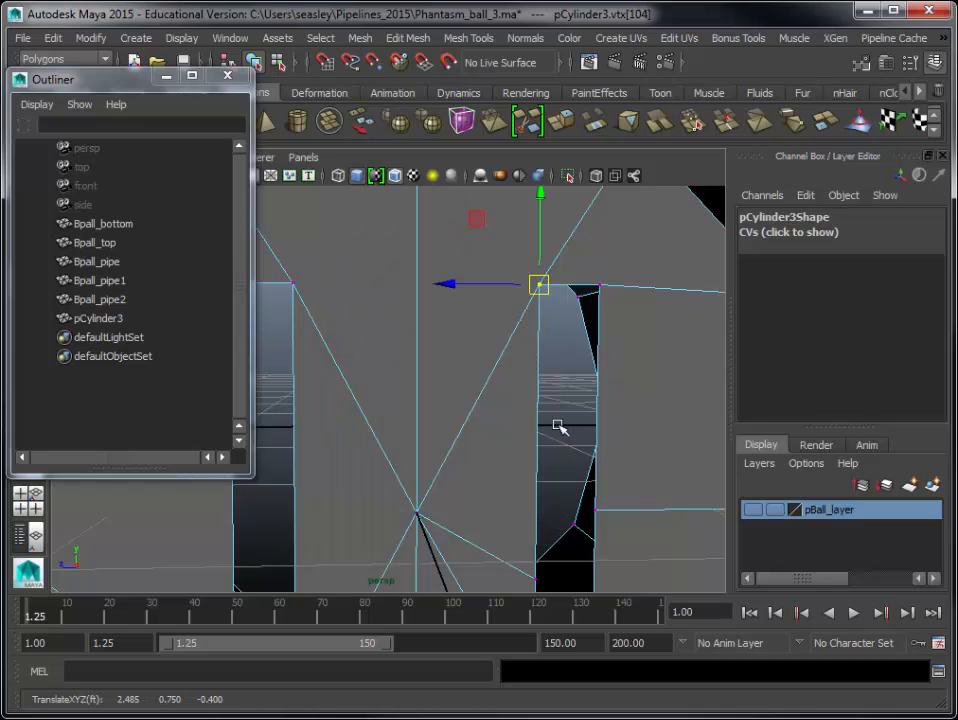
- Snap the lower extra vertex on the right slot's inner edge down onto its lower inner corner
{"action": "middle_click_drag", "start_coordinate": [556, 398], "coordinate": [517, 235], "text": "alt"}
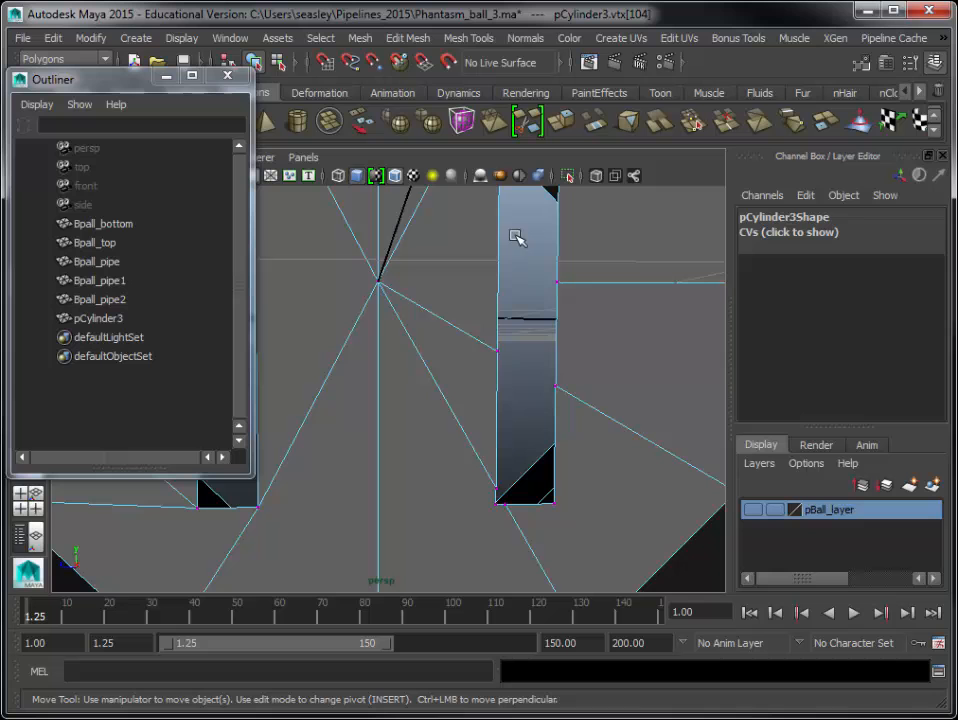
{"action": "left_click", "coordinate": [499, 351]}
{"action": "left_click_drag", "start_coordinate": [499, 351], "coordinate": [494, 502]}
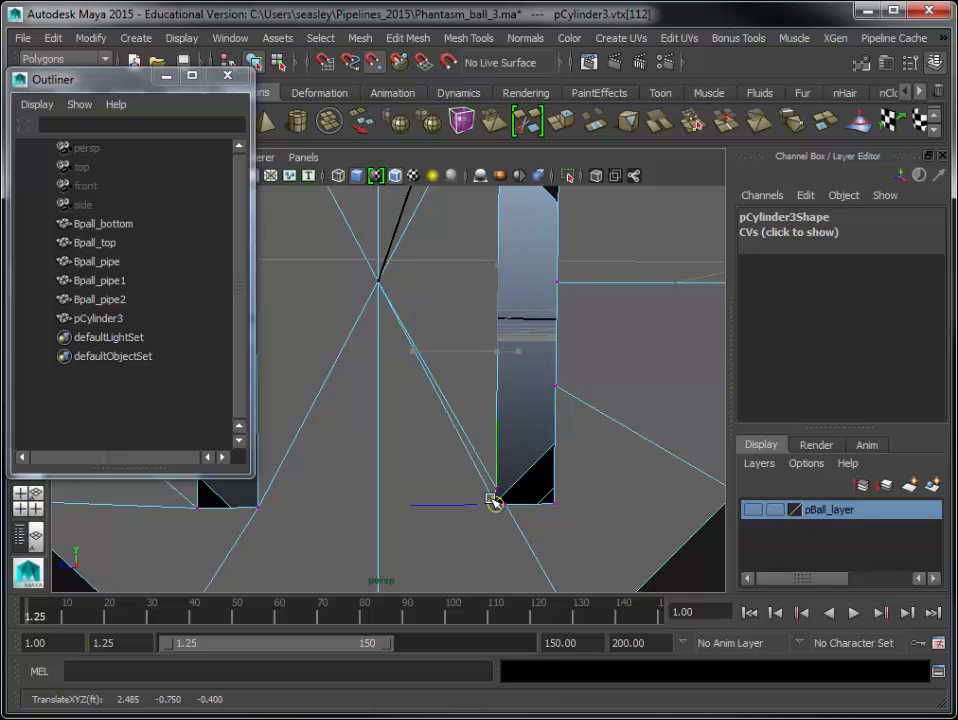
- Snap the stray vertices just above and beside the right slot's lower inner corner onto that corner
{"action": "left_click", "coordinate": [499, 480]}
{"action": "left_click", "coordinate": [496, 500]}
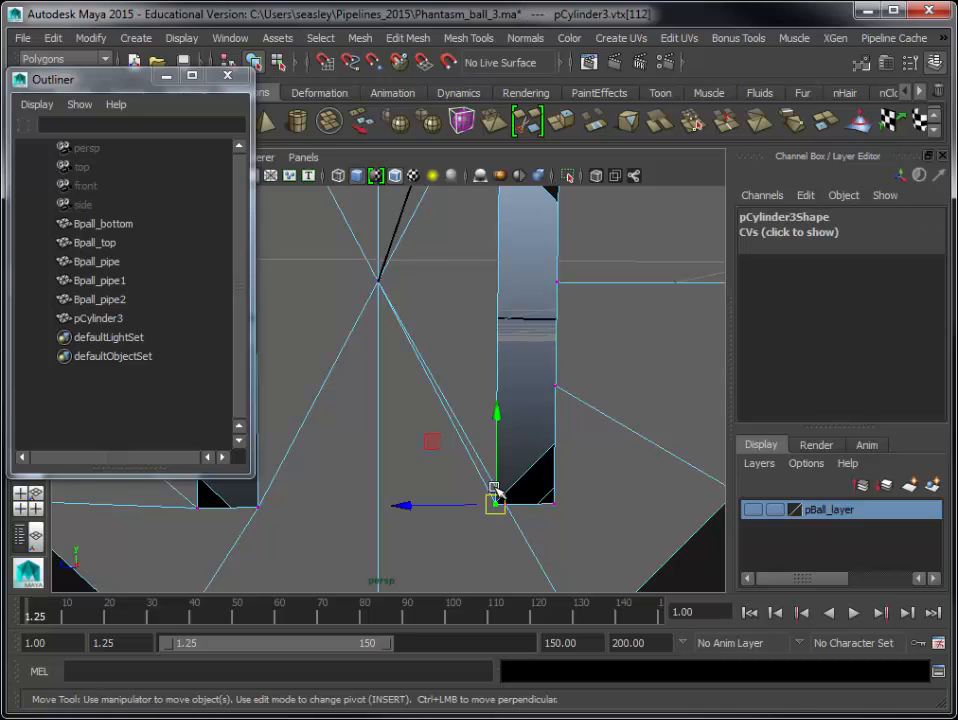
{"action": "left_click", "coordinate": [493, 487]}
{"action": "left_click", "coordinate": [495, 500]}
{"action": "left_click", "coordinate": [506, 470]}
{"action": "left_click_drag", "start_coordinate": [506, 470], "coordinate": [497, 503]}
{"action": "key", "text": "v"}
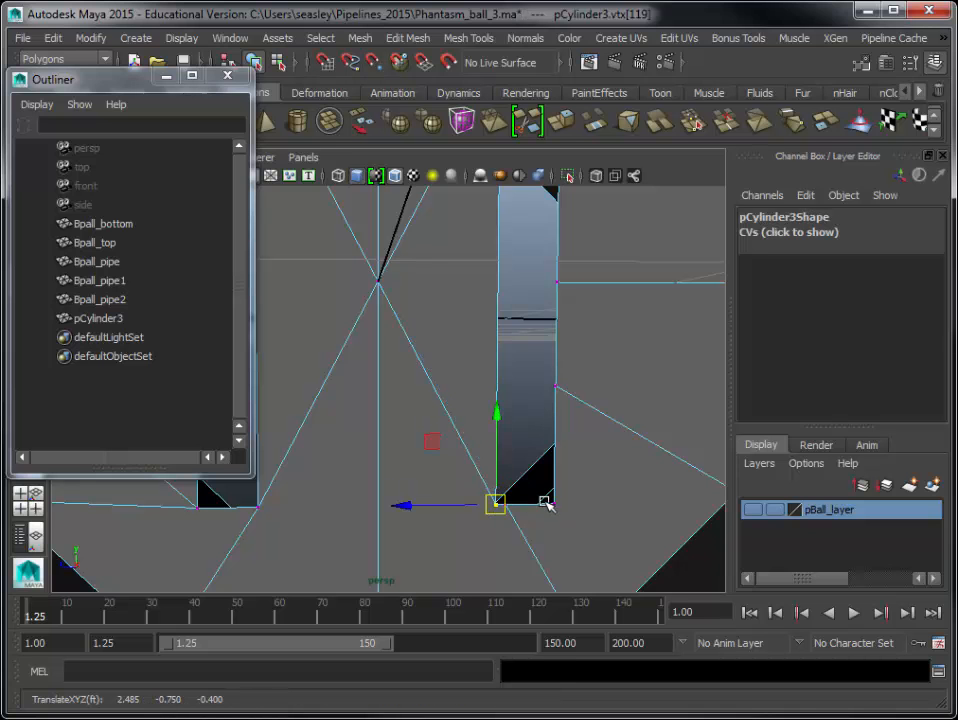
{"action": "left_click", "coordinate": [511, 437]}
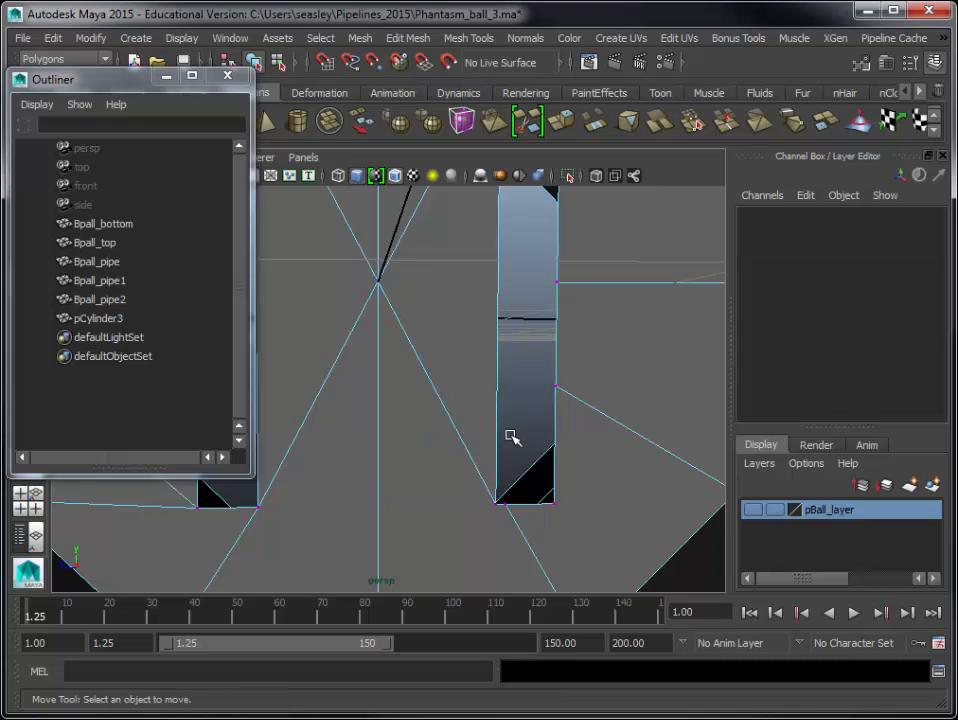
{"action": "left_click", "coordinate": [505, 505]}
{"action": "left_click_drag", "start_coordinate": [505, 505], "coordinate": [496, 505]}
- Snap the two remaining extra vertices on the right slot's outer edge down onto its lower outer corner
{"action": "left_click", "coordinate": [558, 387]}
{"action": "left_click_drag", "start_coordinate": [558, 388], "coordinate": [555, 503]}
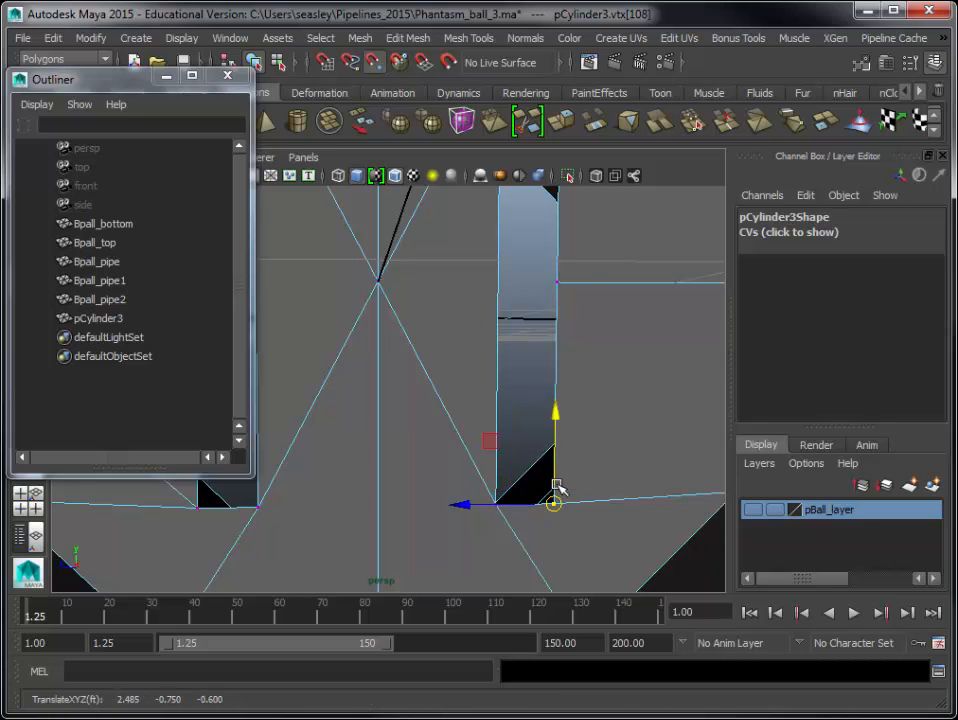
{"action": "left_click", "coordinate": [557, 283]}
{"action": "left_click_drag", "start_coordinate": [556, 283], "coordinate": [555, 504]}
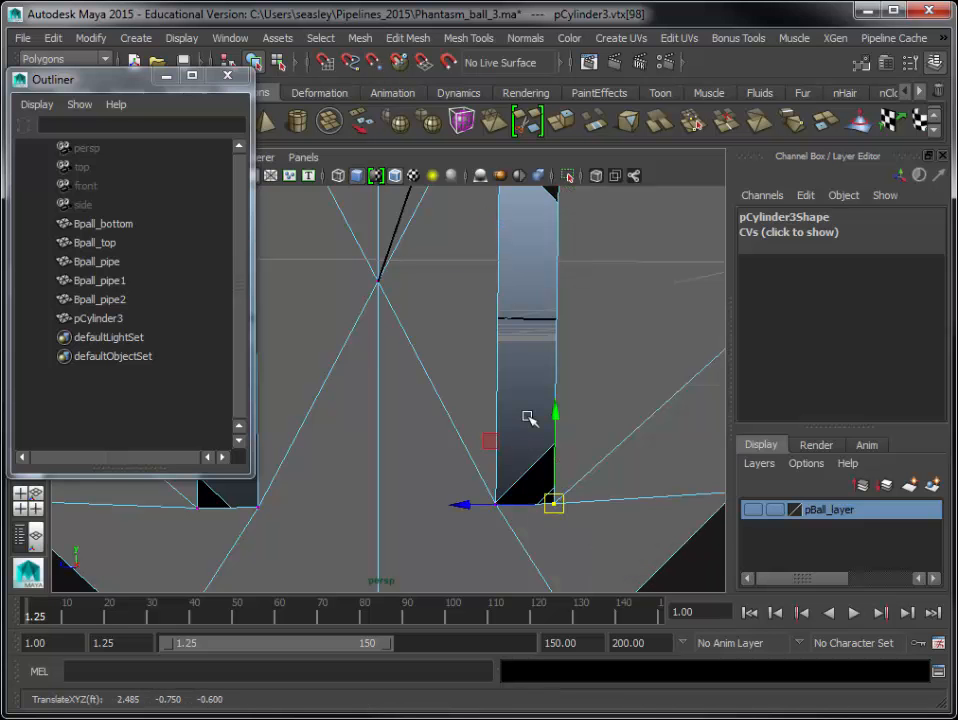
- Clear the vertex selection, inspect both slots, and move the Outliner window down off the shelf
{"action": "scroll", "coordinate": [528, 418], "scroll_direction": "down", "scroll_amount": 6}
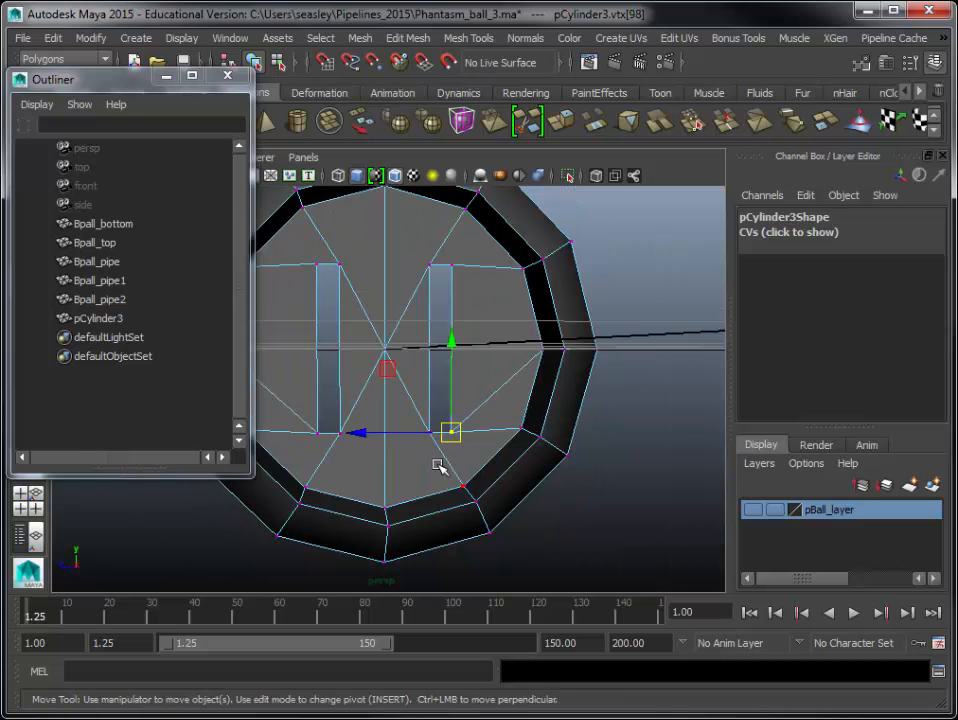
{"action": "scroll", "coordinate": [444, 465], "scroll_direction": "down", "scroll_amount": 1}
{"action": "left_click_drag", "start_coordinate": [449, 464], "coordinate": [516, 485], "text": "alt"}
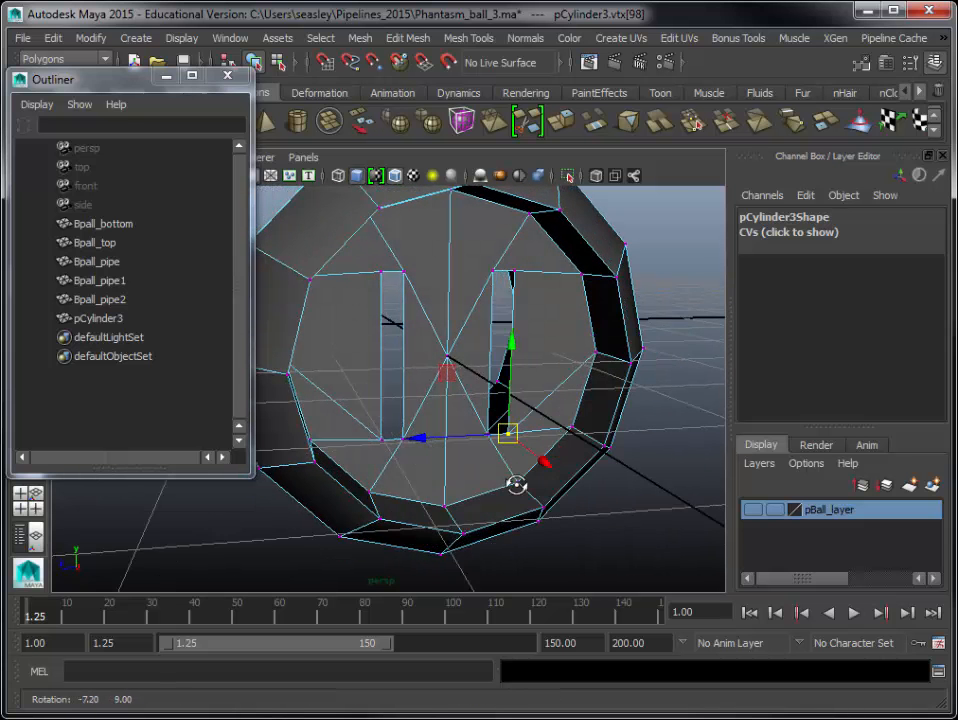
{"action": "left_click", "coordinate": [655, 453]}
{"action": "left_click_drag", "start_coordinate": [535, 368], "coordinate": [482, 355], "text": "alt"}
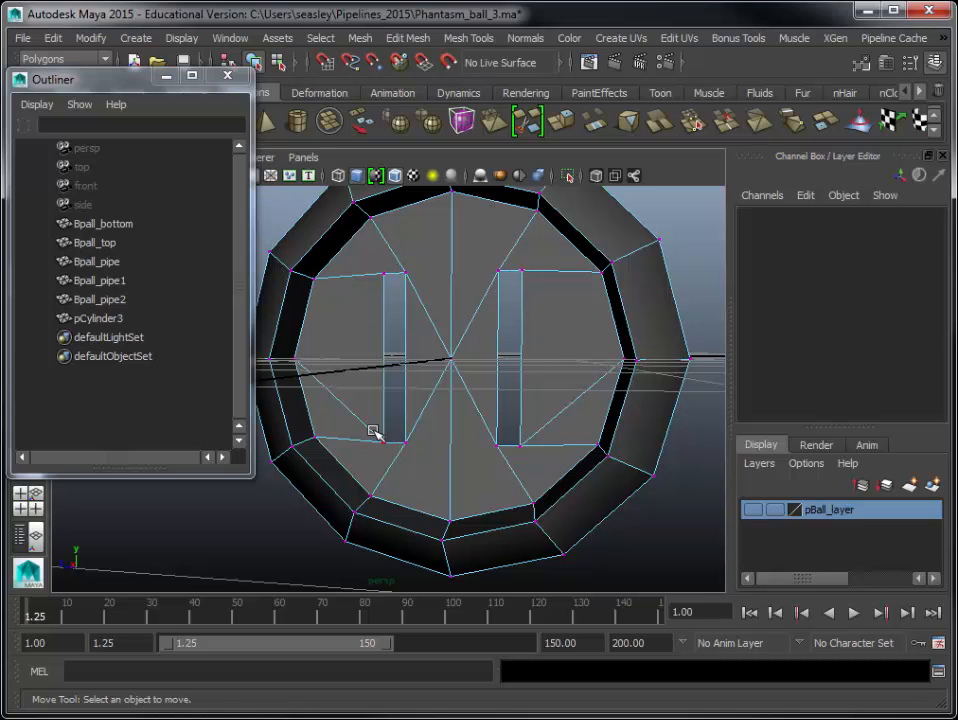
{"action": "left_click_drag", "start_coordinate": [120, 80], "coordinate": [129, 207]}
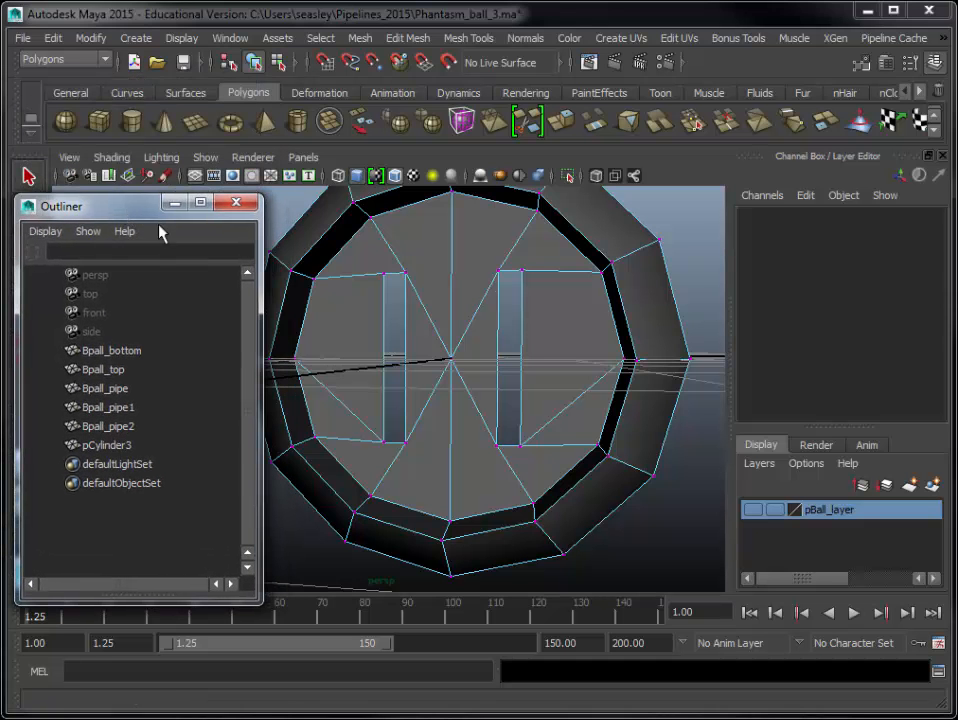
- Pull one vertex away from the left slot's lower outer corner to check for stacked vertices, and undo the move
{"action": "left_click", "coordinate": [384, 451]}
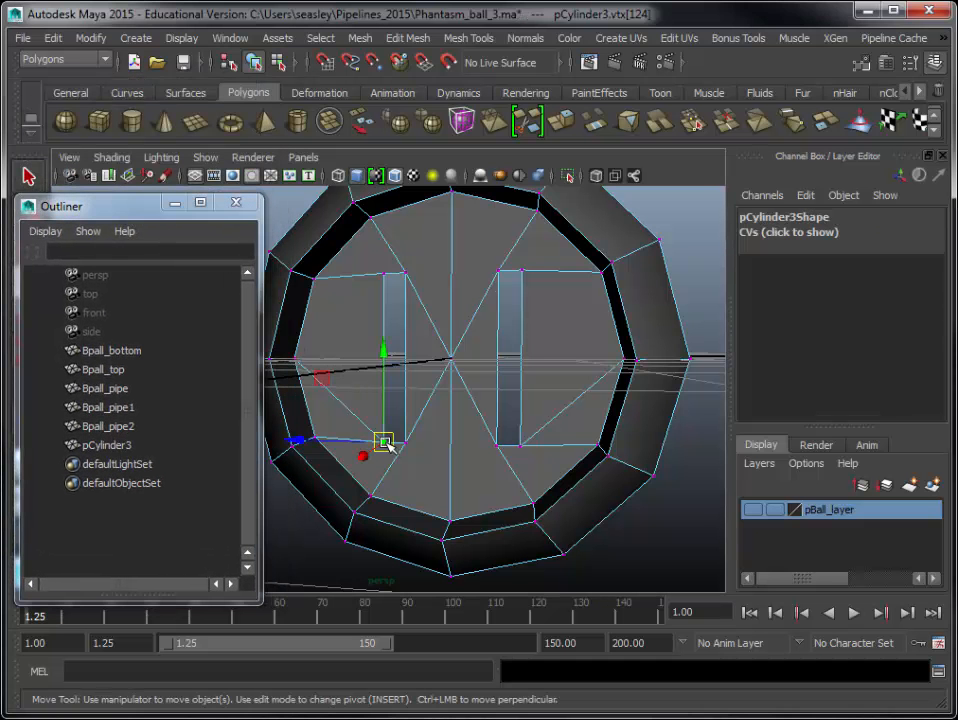
{"action": "left_click", "coordinate": [310, 508]}
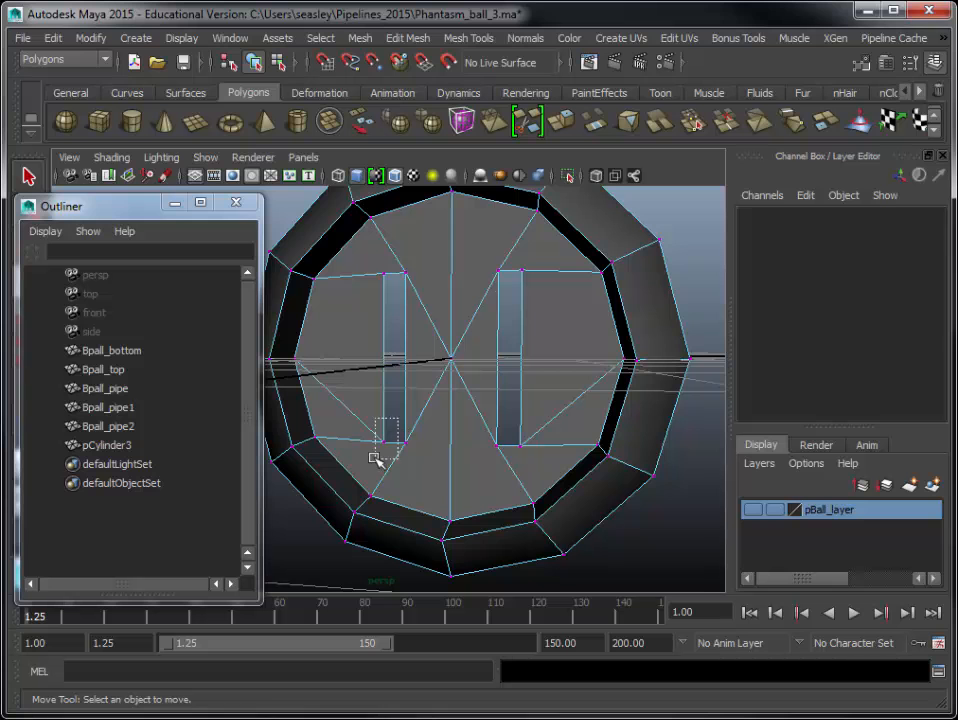
{"action": "left_click", "coordinate": [380, 458]}
{"action": "left_click", "coordinate": [308, 522]}
{"action": "left_click", "coordinate": [383, 444]}
{"action": "left_click_drag", "start_coordinate": [385, 445], "coordinate": [379, 402]}
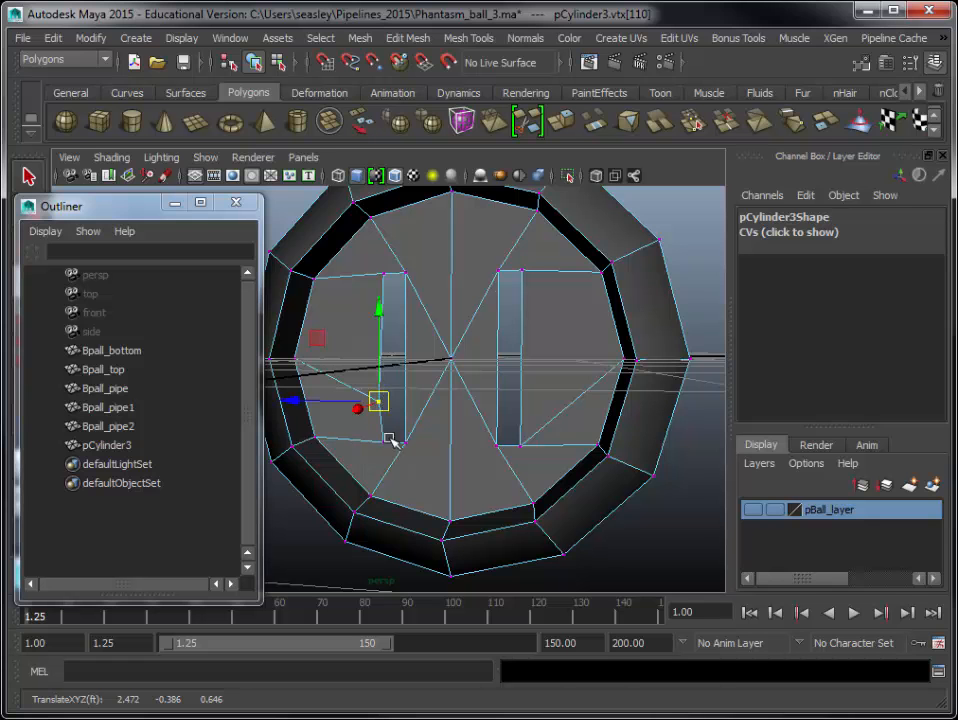
{"action": "key", "text": "ctrl+z"}
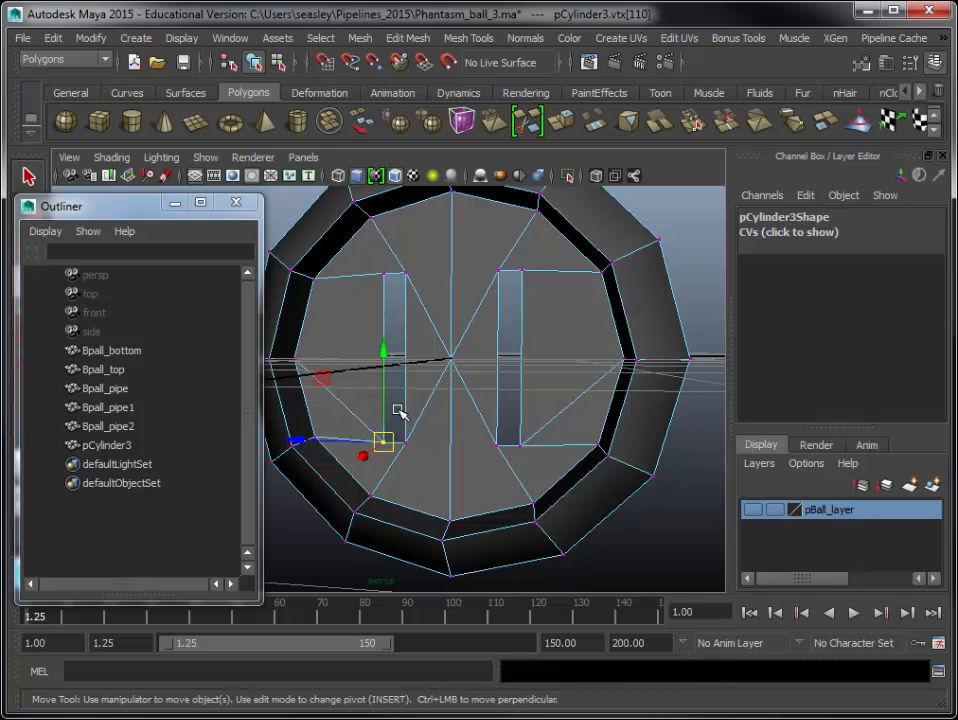
{"action": "left_click", "coordinate": [398, 412]}
- Return from vertex editing to object mode and select the whole pCylinder3 mesh
{"action": "left_click_drag", "start_coordinate": [428, 404], "coordinate": [494, 419], "text": "alt"}
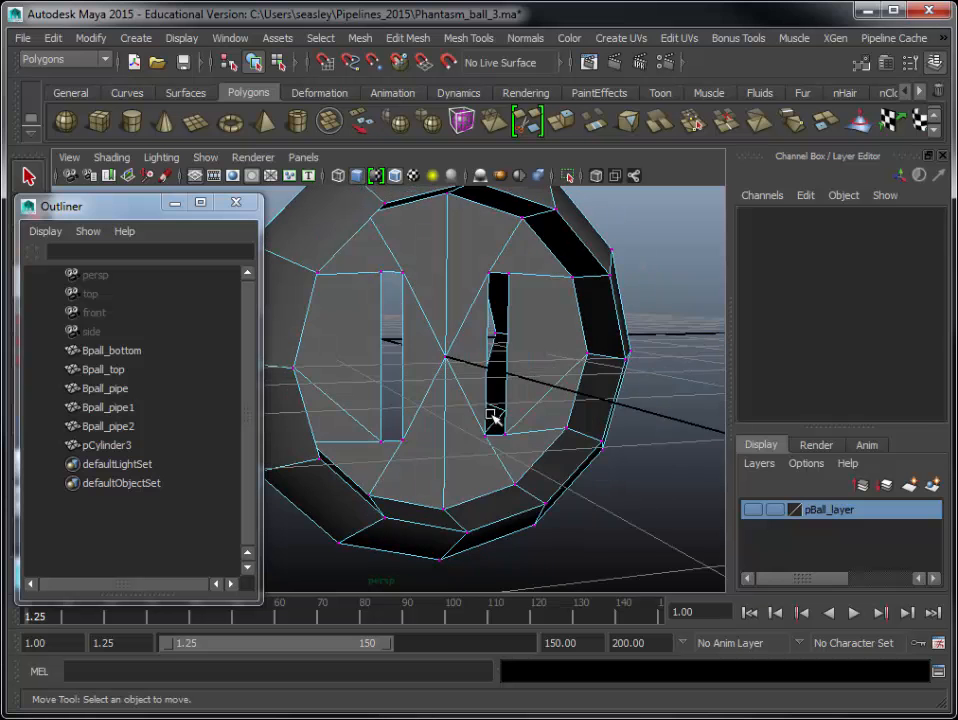
{"action": "right_click_drag", "start_coordinate": [562, 335], "coordinate": [568, 322]}
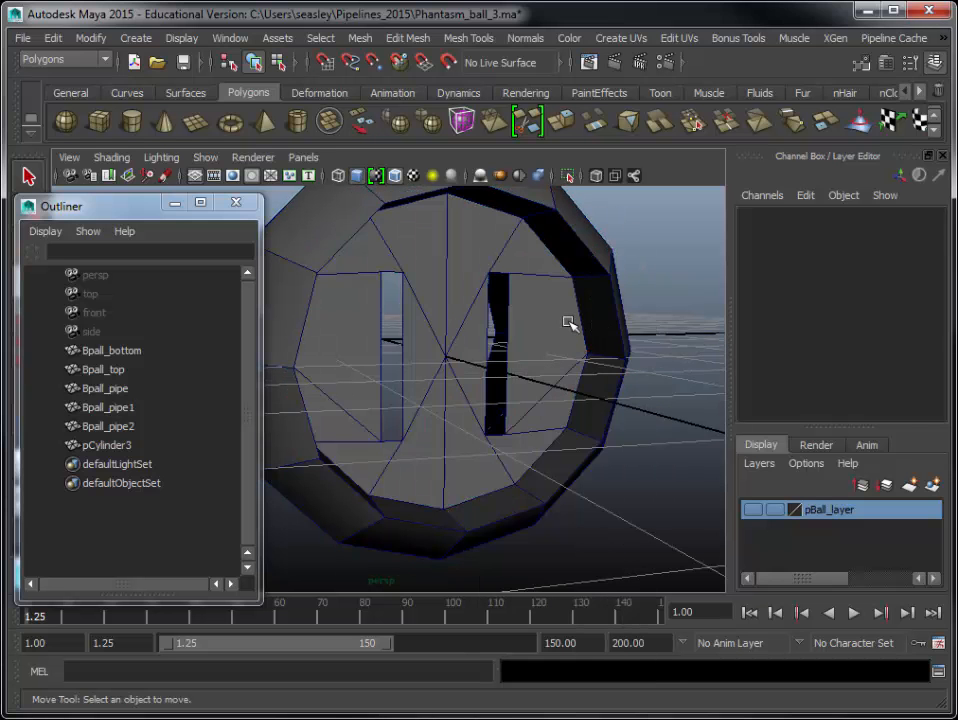
{"action": "left_click", "coordinate": [566, 322]}
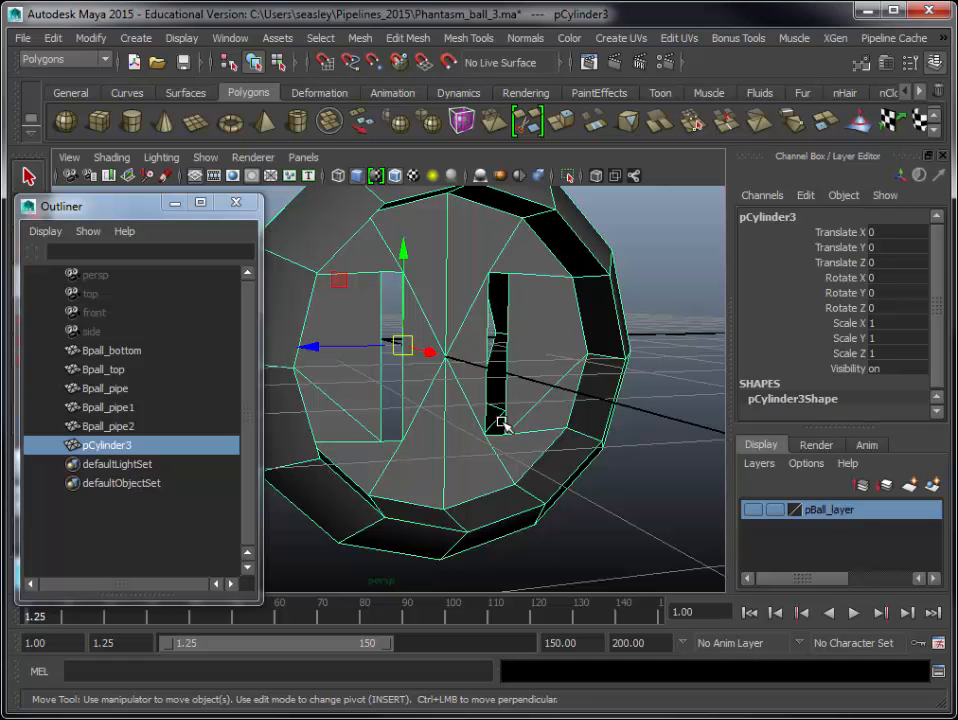
{"action": "left_click", "coordinate": [622, 418]}
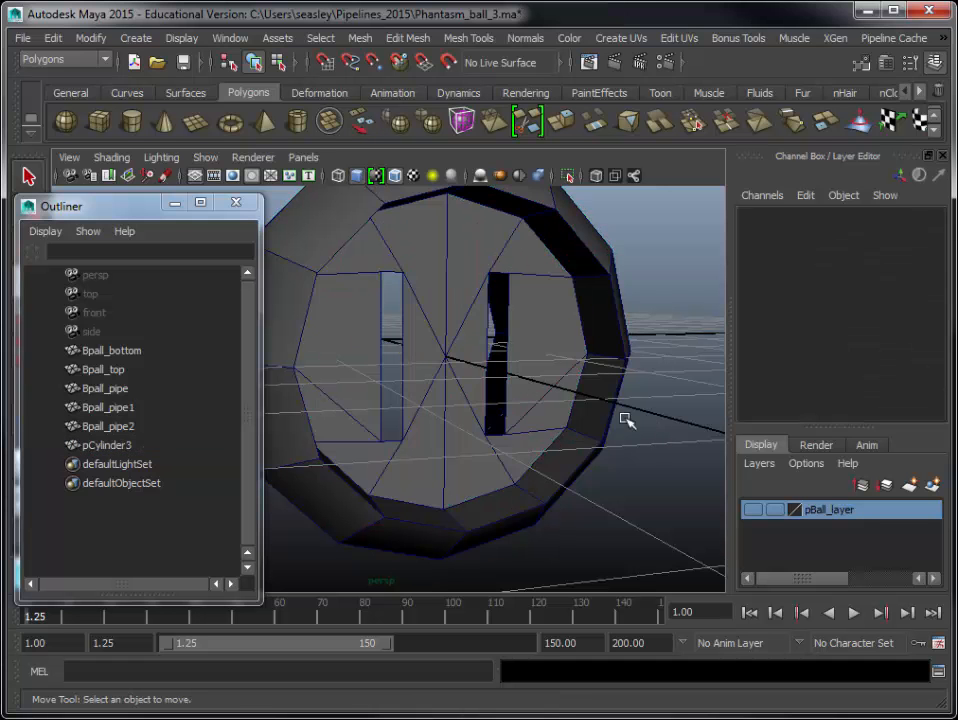
{"action": "left_click", "coordinate": [517, 374]}
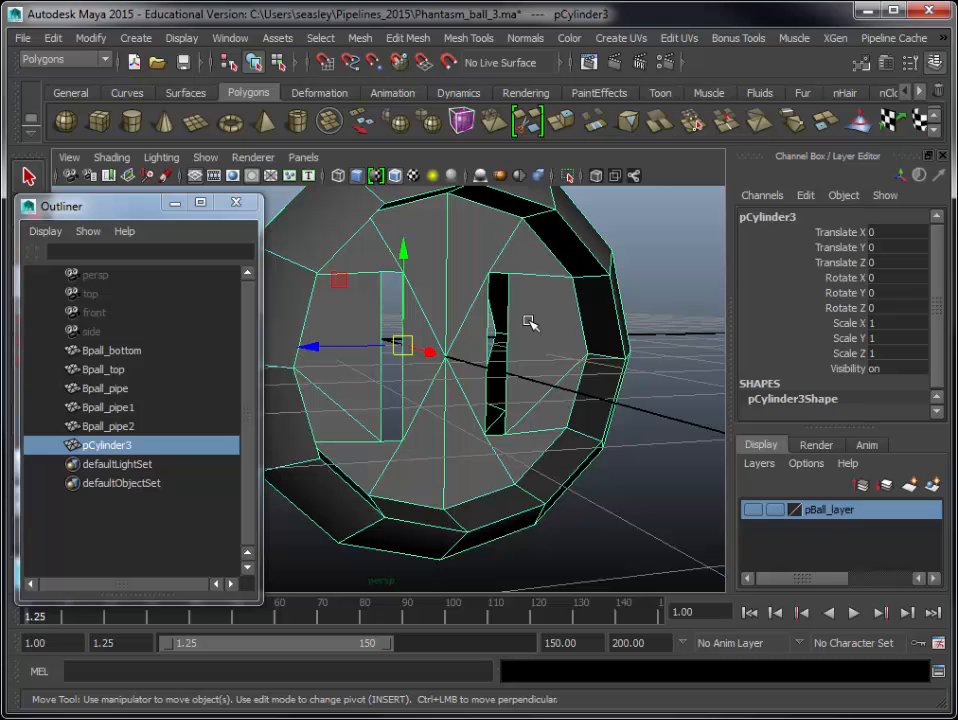
{"action": "left_click", "coordinate": [494, 342]}
{"action": "middle_click_drag", "start_coordinate": [502, 336], "coordinate": [452, 348], "text": "alt"}
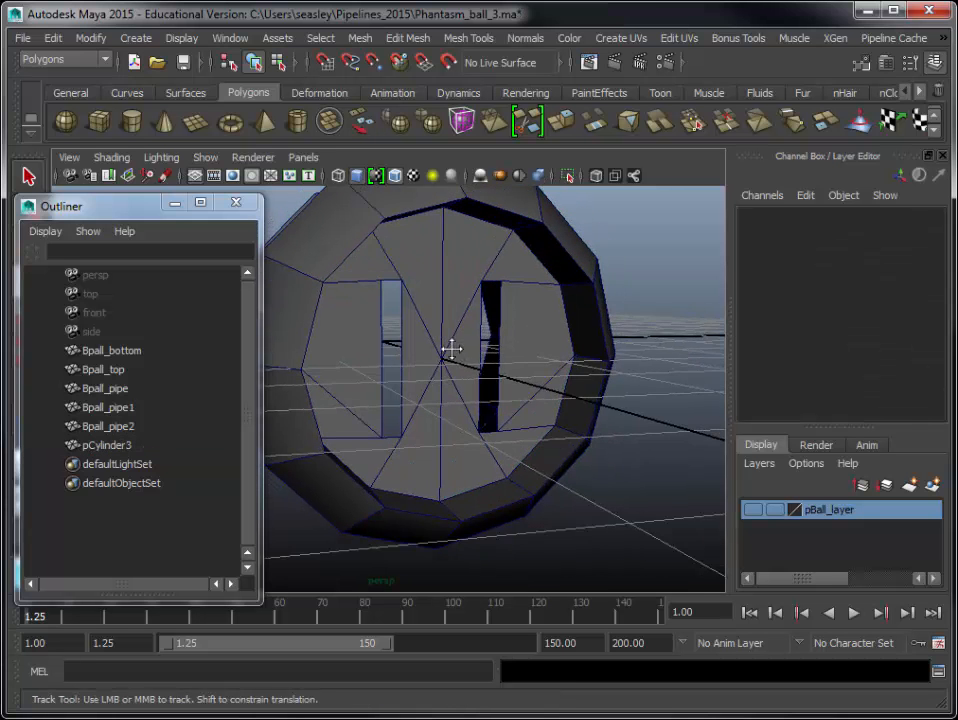
{"action": "left_click_drag", "start_coordinate": [452, 348], "coordinate": [513, 391], "text": "alt"}
{"action": "left_click", "coordinate": [516, 386]}
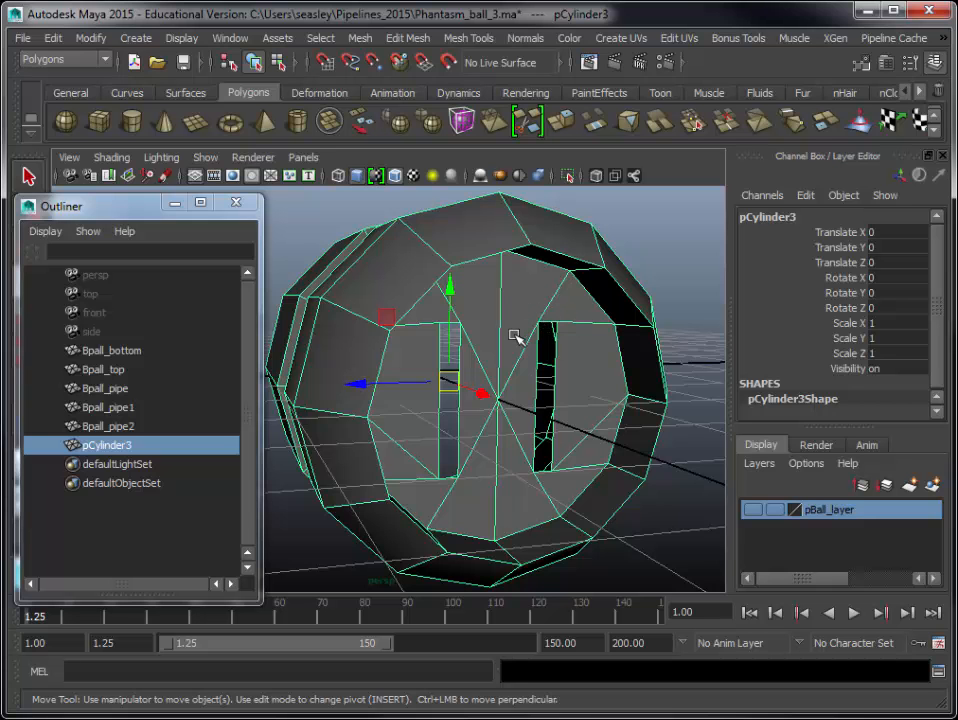
- Merge the overlapping vertices of the whole pCylinder3 mesh with a threshold of 0.1
{"action": "left_click", "coordinate": [399, 40]}
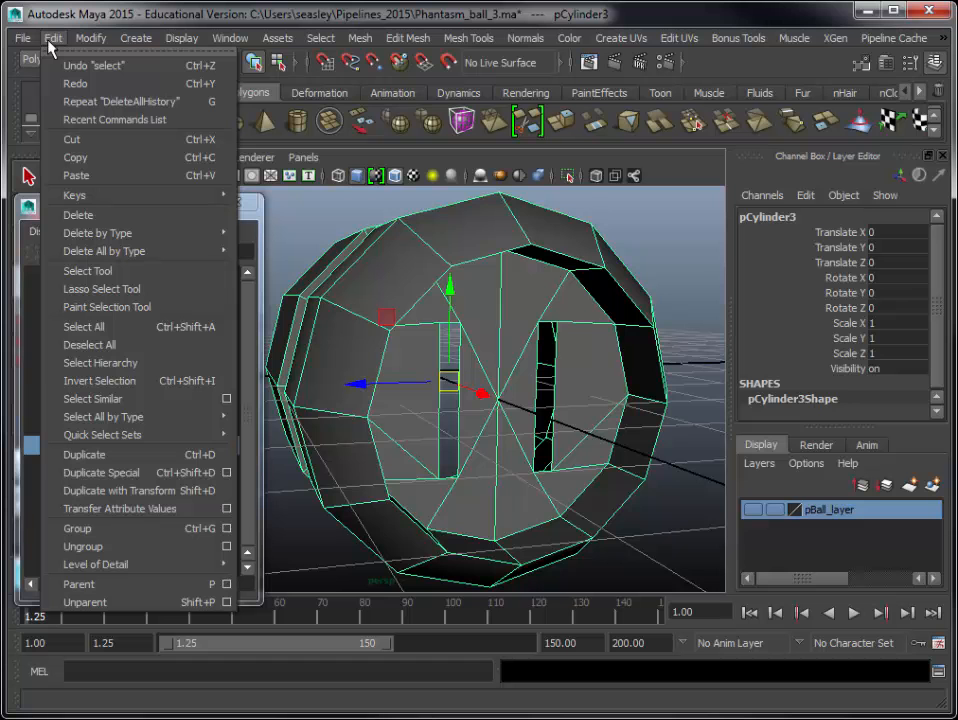
{"action": "mouse_move", "coordinate": [297, 32]}
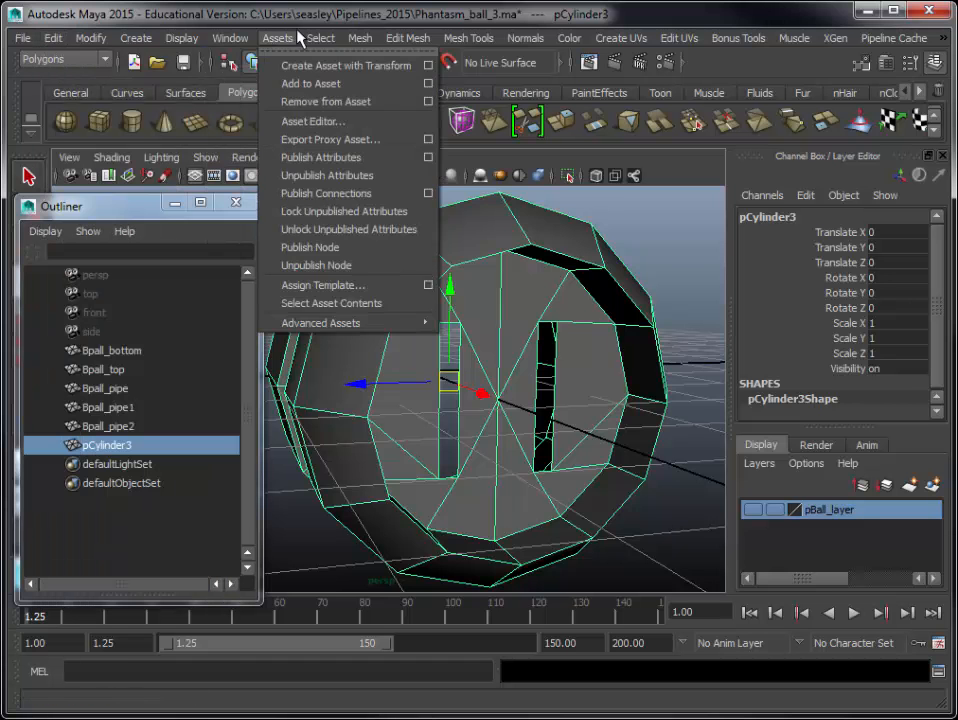
{"action": "mouse_move", "coordinate": [412, 38]}
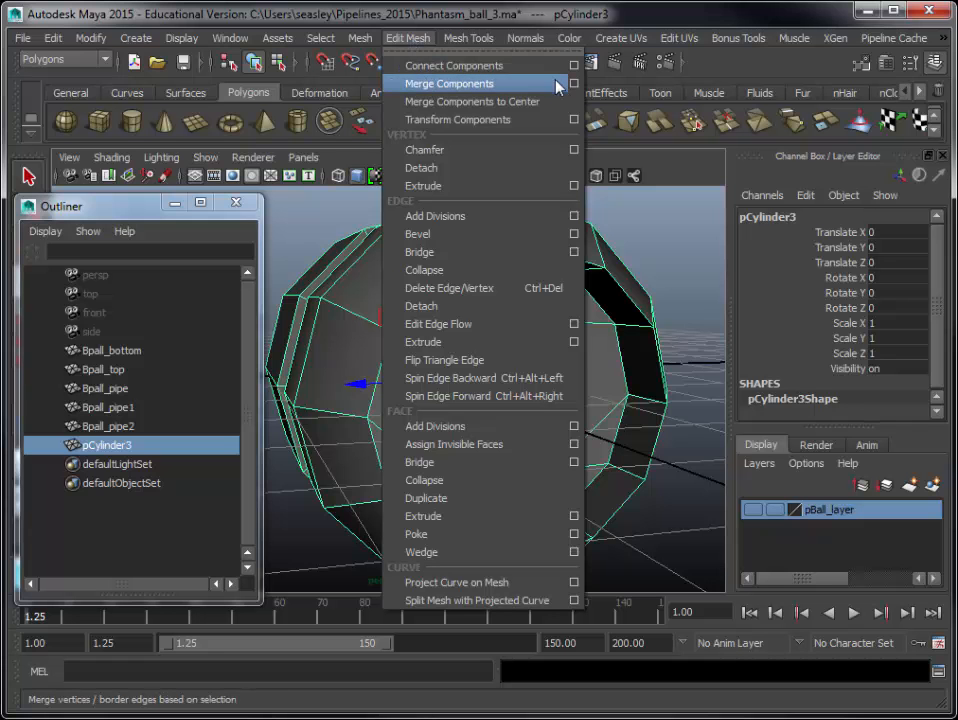
{"action": "left_click_drag", "start_coordinate": [494, 204], "coordinate": [897, 420]}
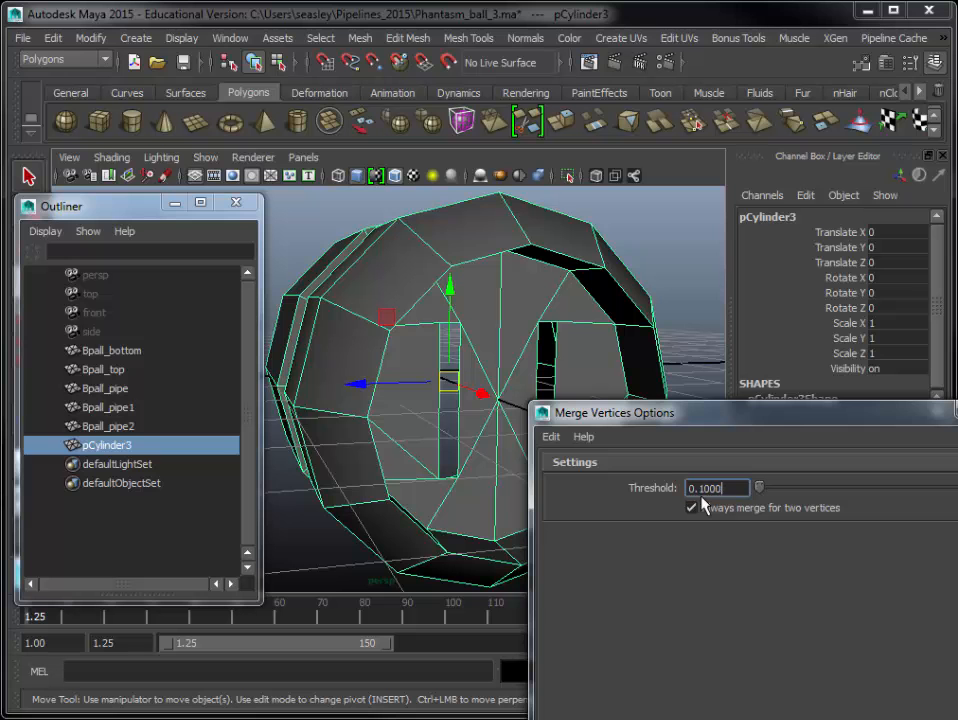
{"action": "left_click_drag", "start_coordinate": [697, 417], "coordinate": [657, 52]}
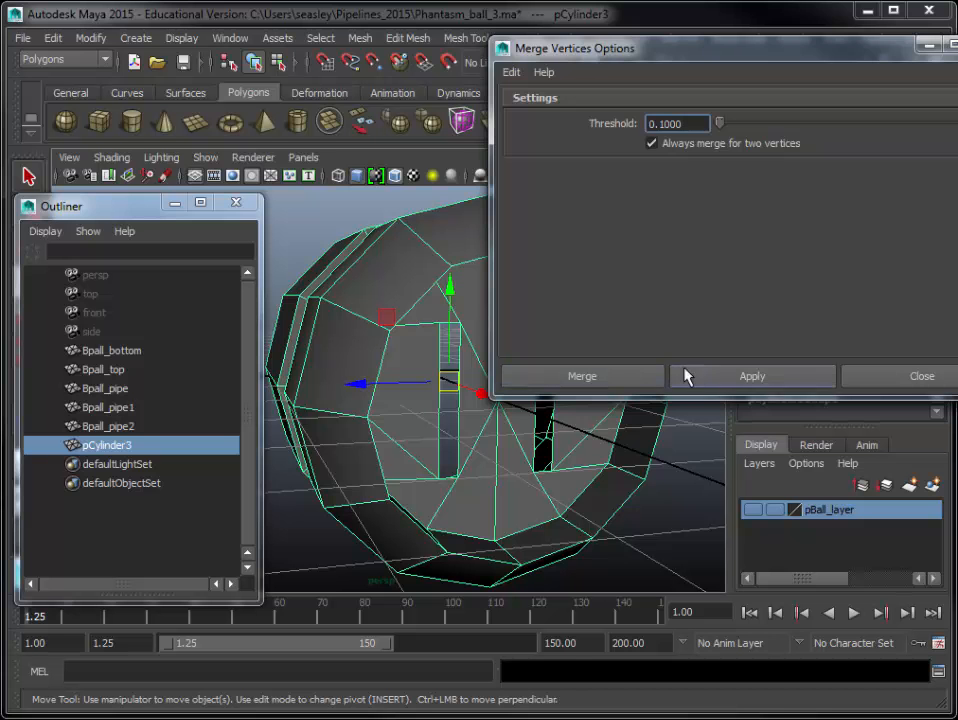
{"action": "left_click", "coordinate": [642, 377]}
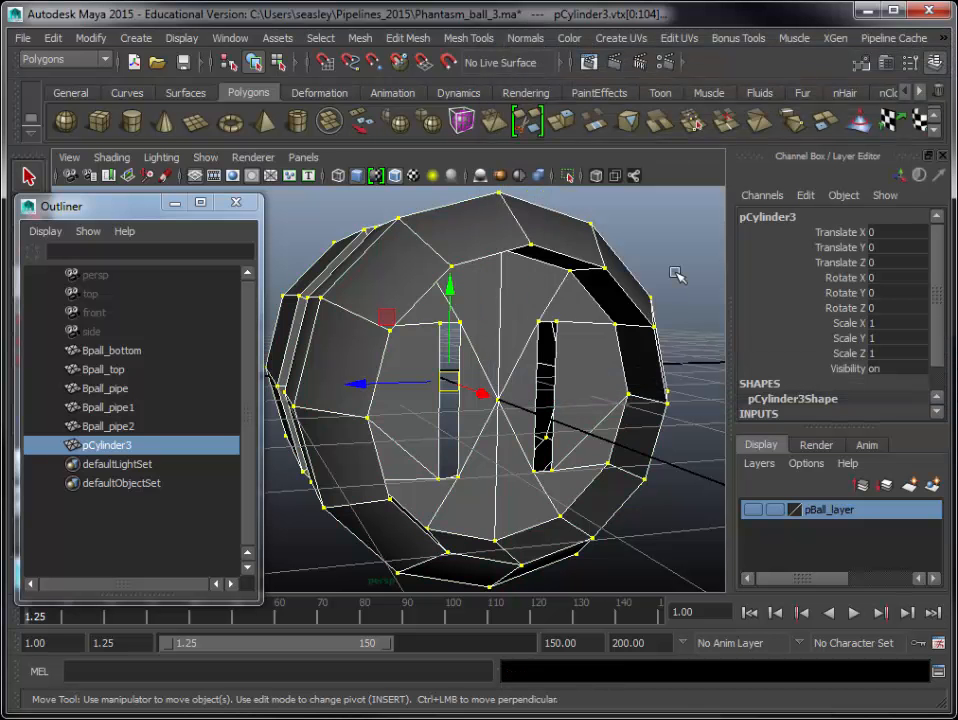
- Pull the vertex at the left slot's lower outer corner away to check the merge, and undo the move
{"action": "key", "text": "F8"}
{"action": "left_click", "coordinate": [552, 326]}
{"action": "right_click_drag", "start_coordinate": [552, 326], "coordinate": [475, 325]}
{"action": "left_click", "coordinate": [439, 480]}
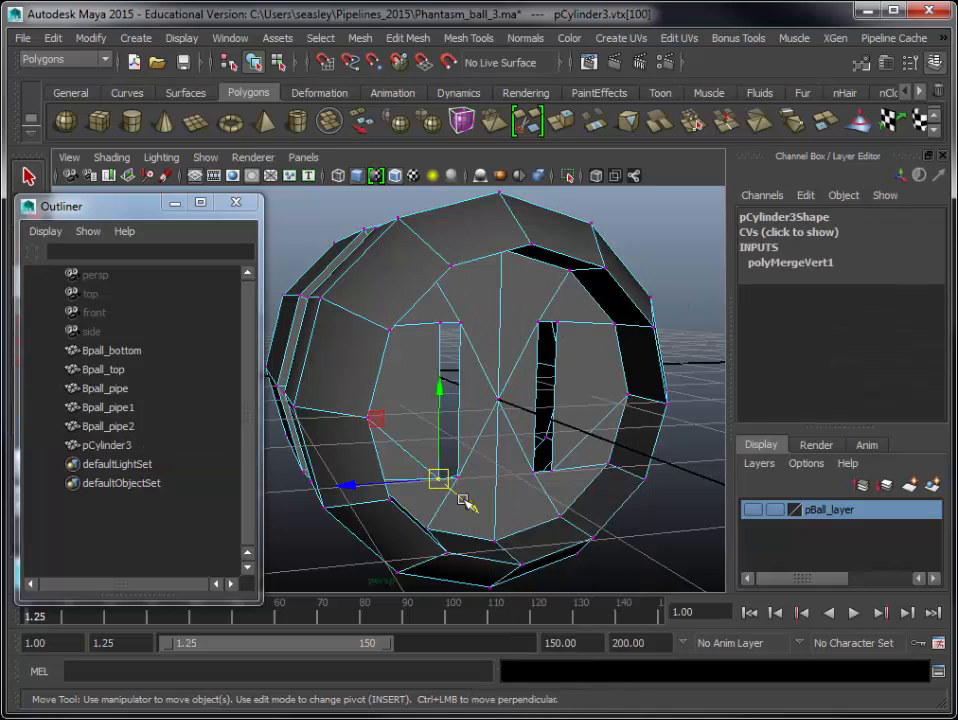
{"action": "left_click", "coordinate": [450, 425]}
{"action": "left_click", "coordinate": [439, 477]}
{"action": "left_click_drag", "start_coordinate": [439, 477], "coordinate": [423, 453]}
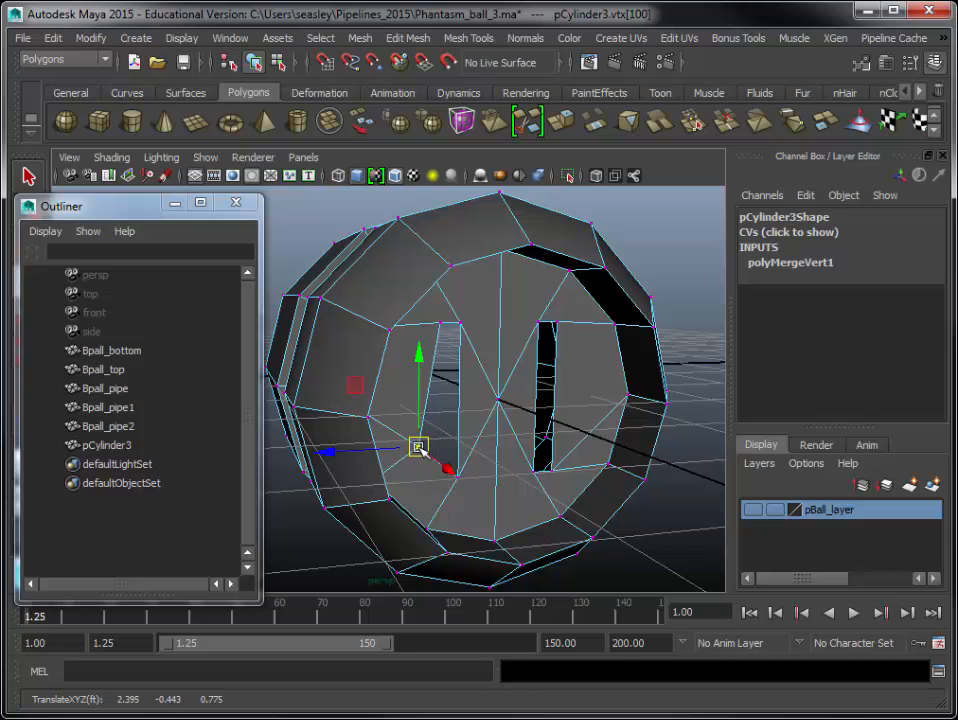
{"action": "key", "text": "ctrl+z"}
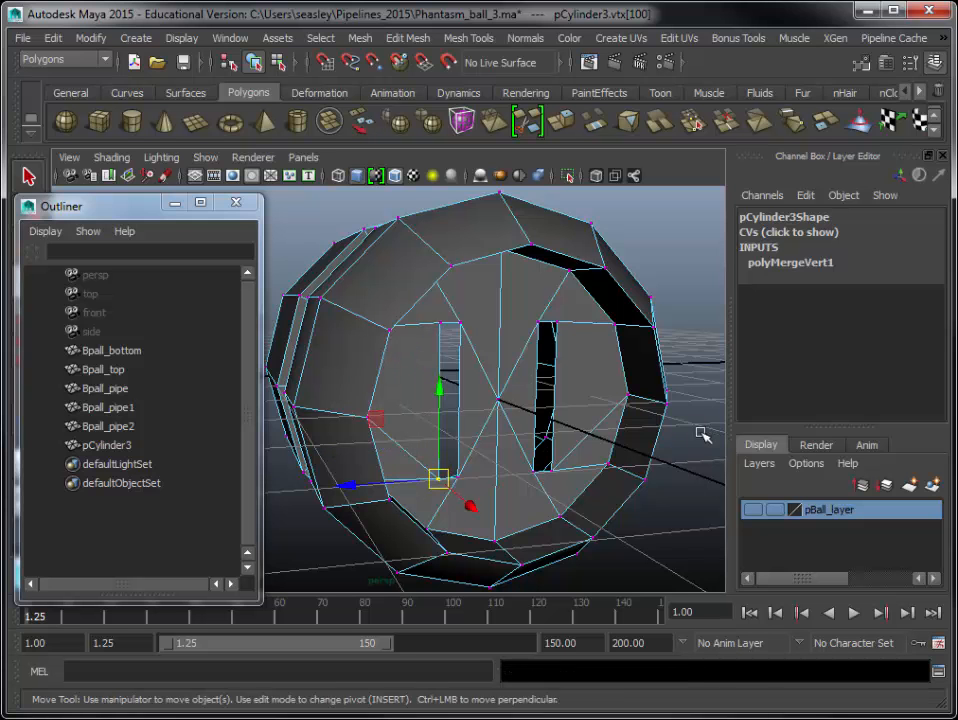
- Switch to edge editing and select the complete border edge loops of both slots
{"action": "left_click", "coordinate": [620, 465]}
{"action": "scroll", "coordinate": [556, 468], "scroll_direction": "up", "scroll_amount": 3}
{"action": "left_click_drag", "start_coordinate": [556, 468], "coordinate": [494, 417], "text": "alt"}
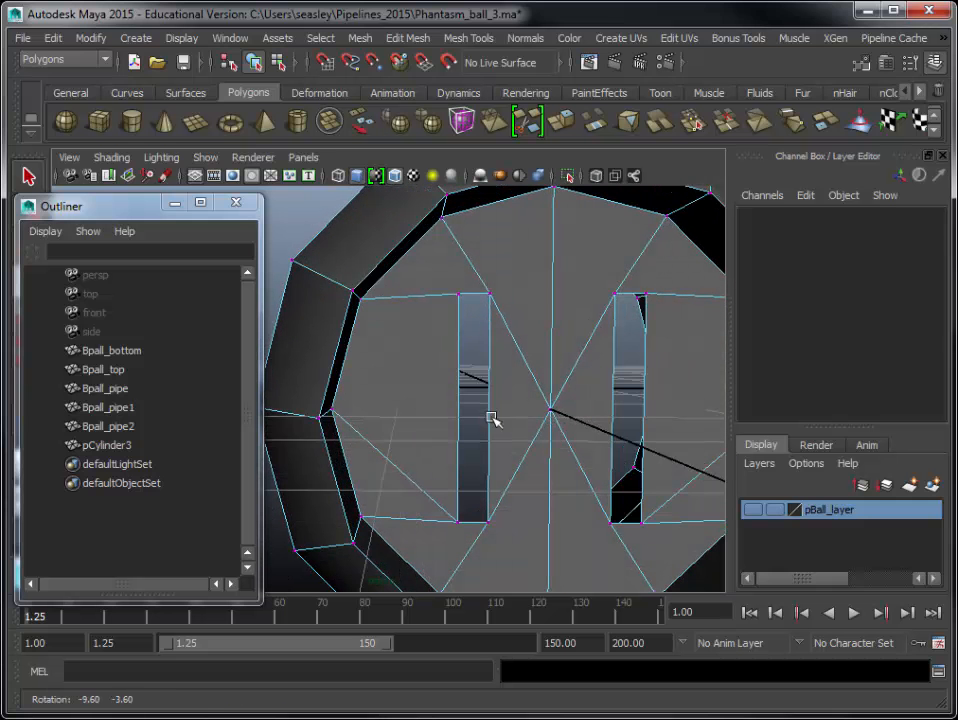
{"action": "mouse_move", "coordinate": [486, 412]}
{"action": "right_mouse_down"}
{"action": "mouse_move", "coordinate": [490, 385]}
{"action": "mouse_move", "coordinate": [486, 392]}
{"action": "right_mouse_up"}
{"action": "left_click", "coordinate": [486, 395]}
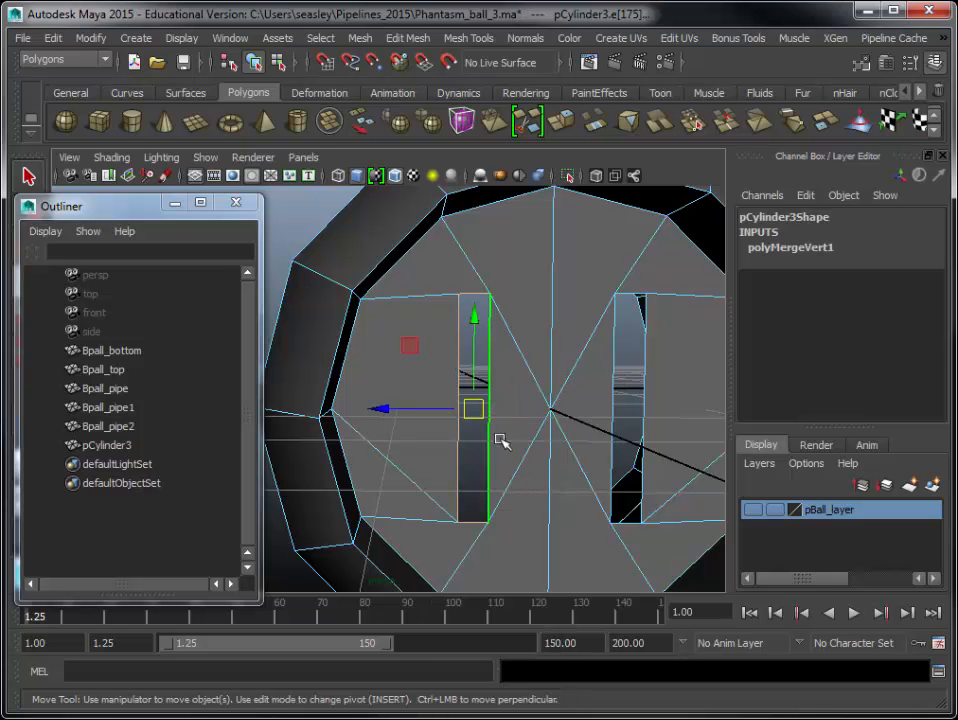
{"action": "left_click_drag", "start_coordinate": [477, 464], "coordinate": [529, 476], "text": "alt"}
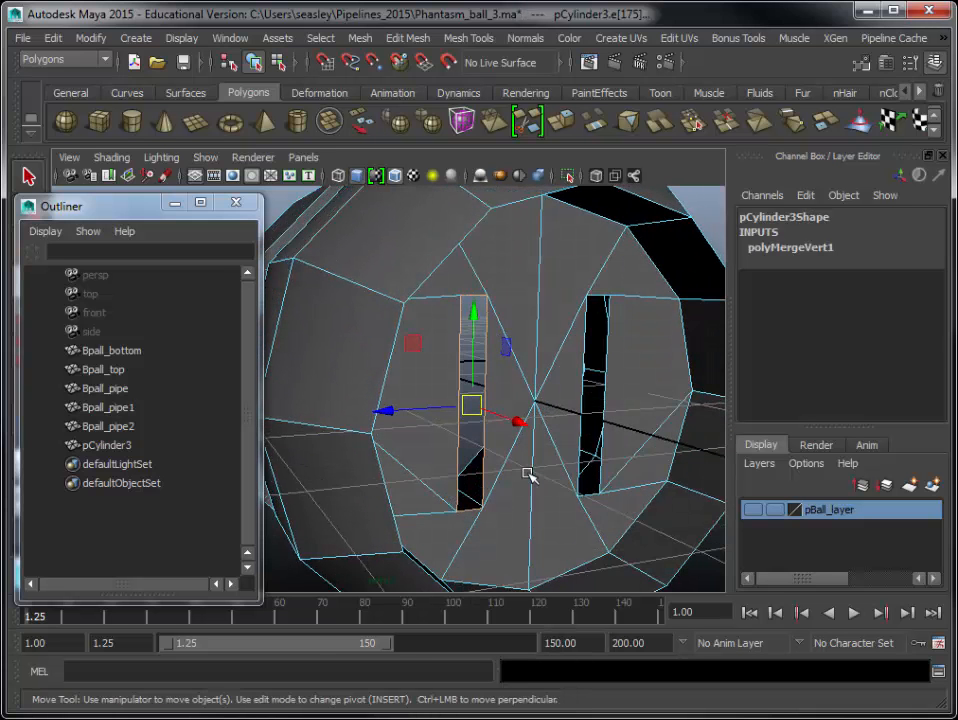
{"action": "left_click", "coordinate": [596, 294], "text": "shift"}
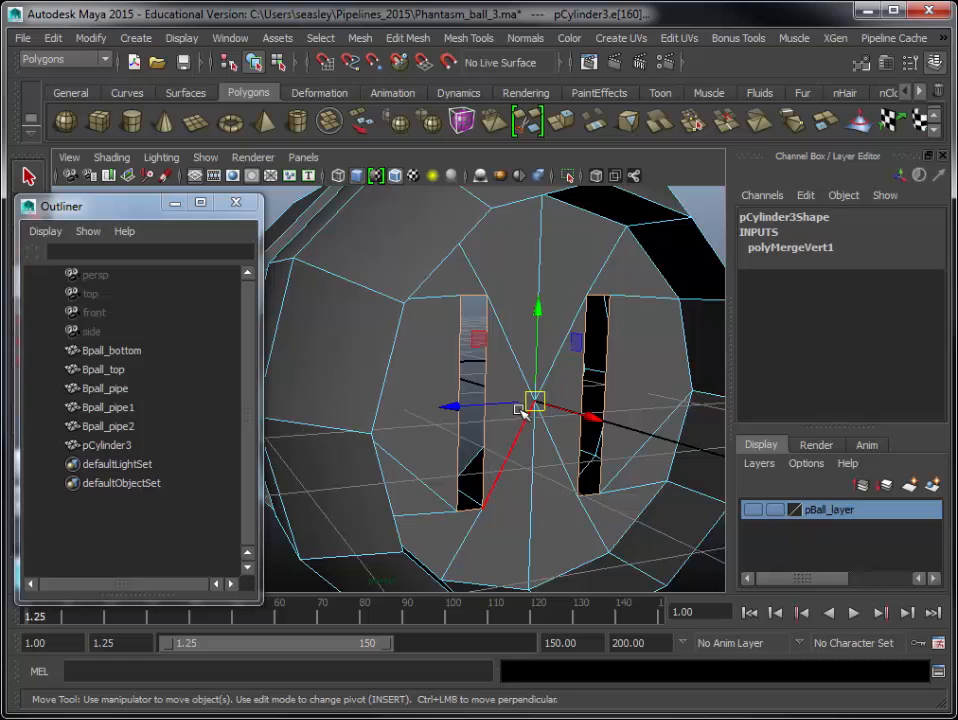
{"action": "left_click", "coordinate": [709, 224]}
{"action": "double_click", "coordinate": [607, 350]}
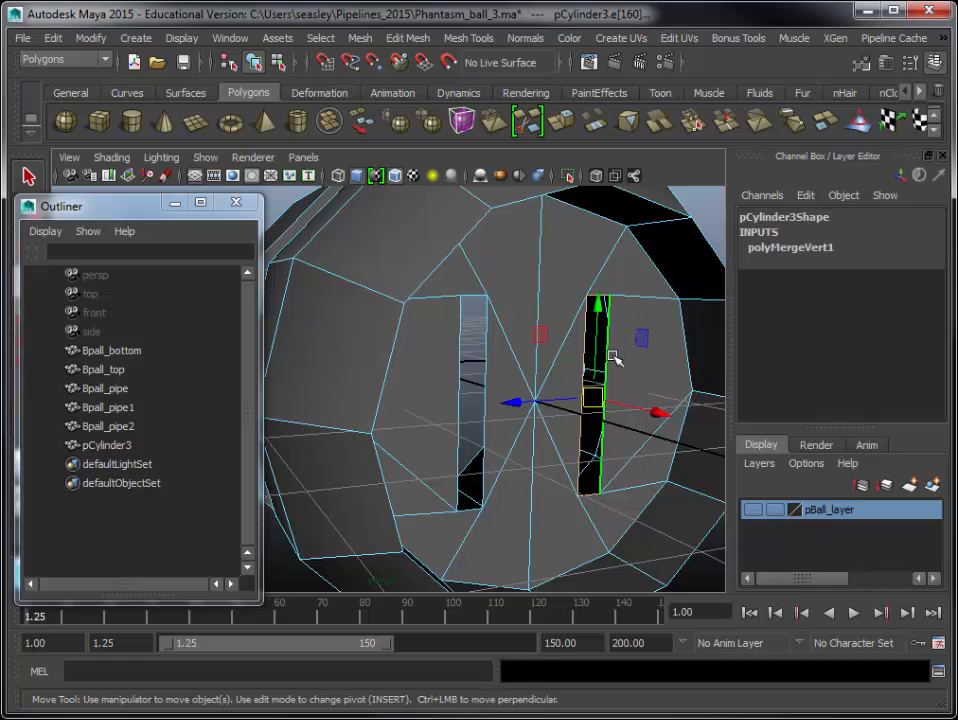
{"action": "left_click_drag", "start_coordinate": [676, 455], "coordinate": [573, 419], "text": "alt"}
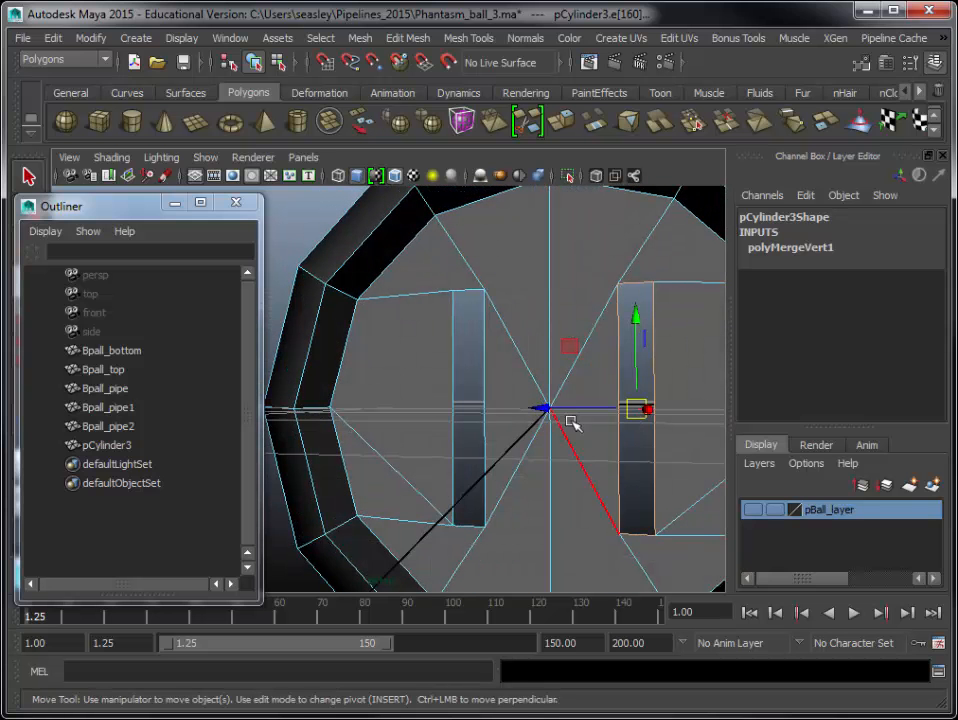
{"action": "double_click", "coordinate": [483, 378], "text": "shift"}
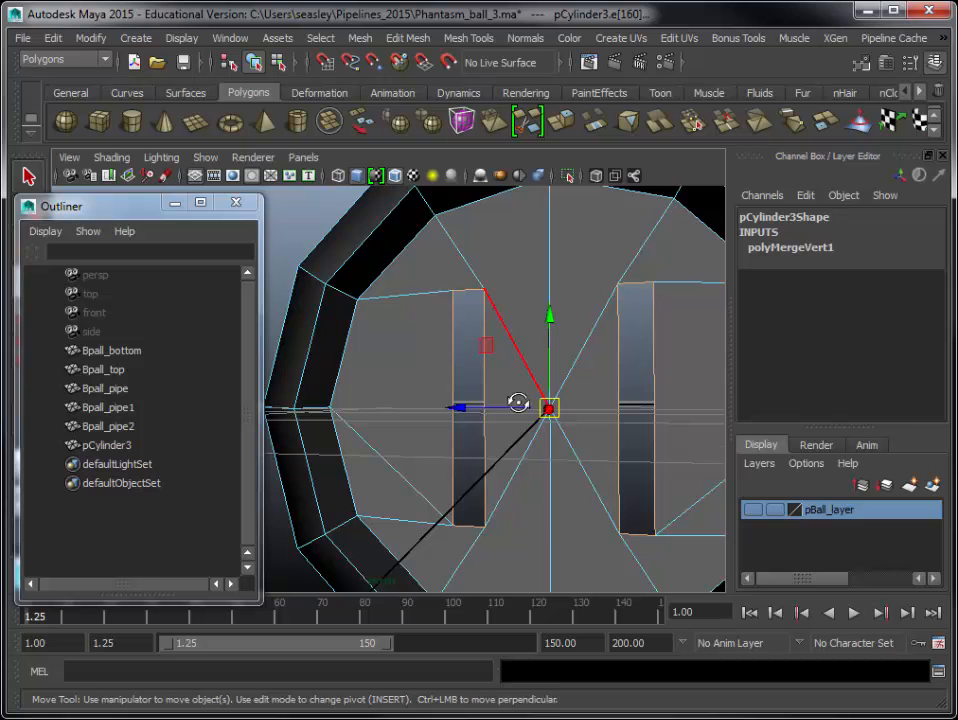
{"action": "scroll", "coordinate": [517, 403], "scroll_direction": "down", "scroll_amount": 3}
- Try a face Extrude on the selected slot borders and undo it
{"action": "left_click", "coordinate": [412, 38]}
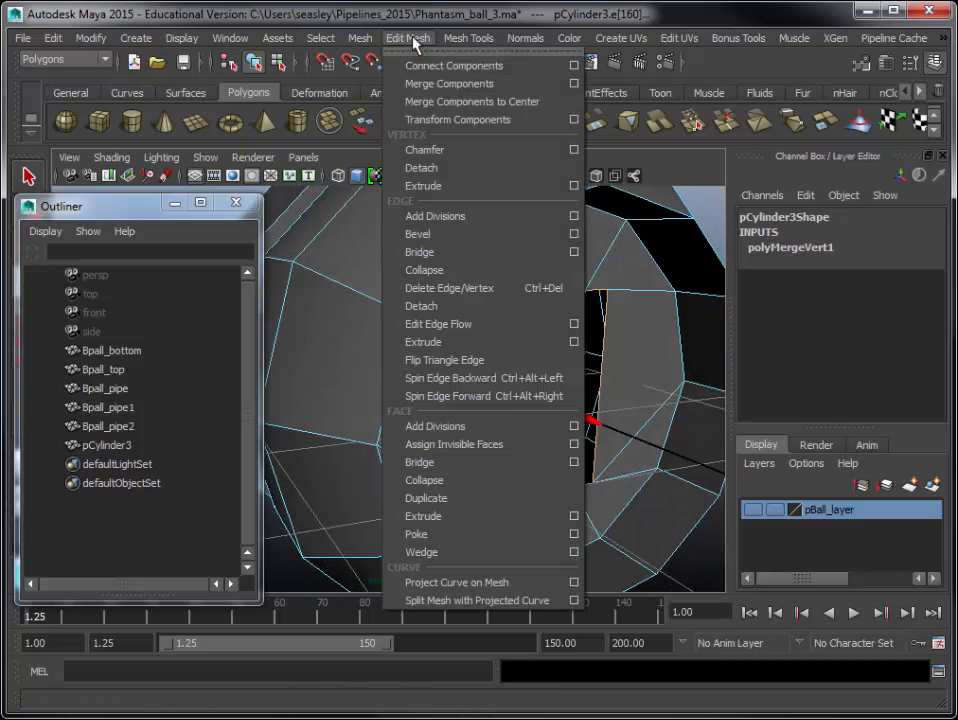
{"action": "left_click", "coordinate": [486, 516]}
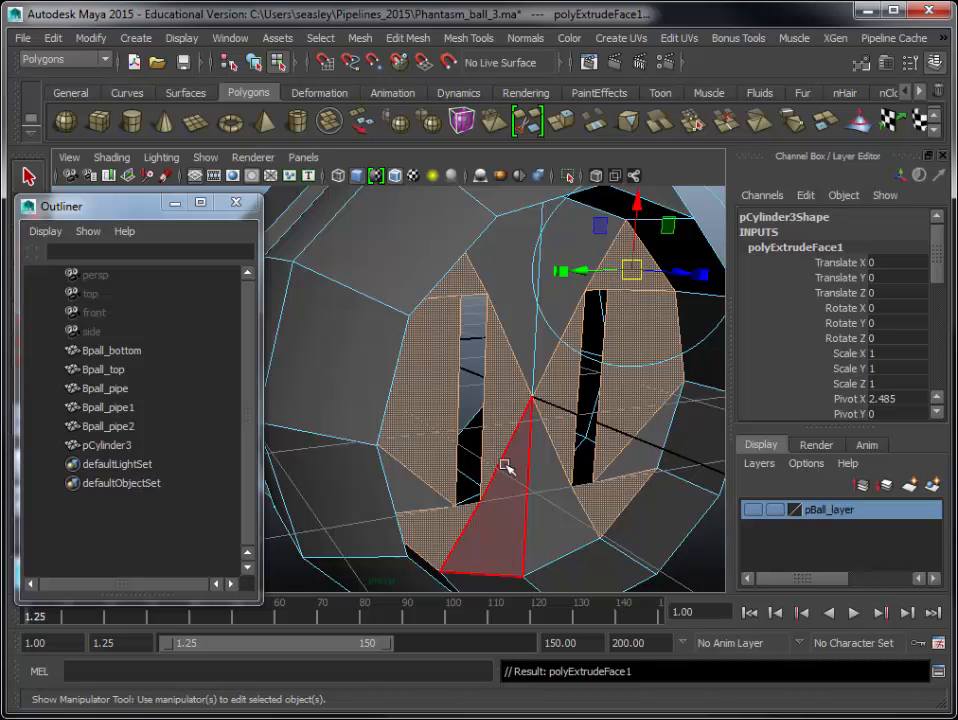
{"action": "key", "text": "ctrl+z"}
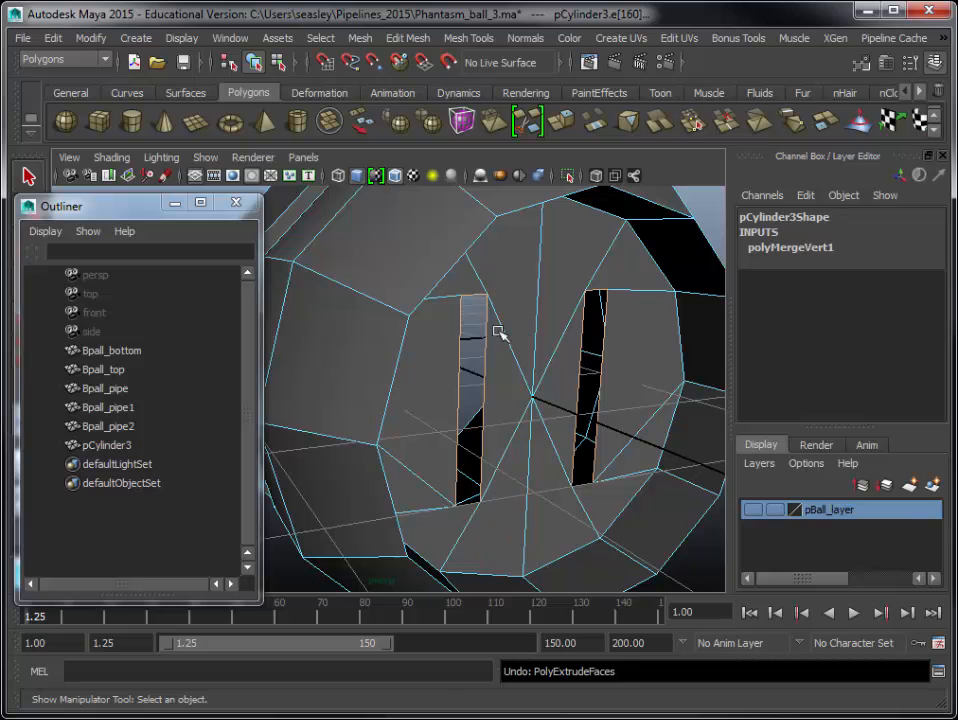
- Extrude the border edges of both slots inward into the cylinder to give the slots depth
{"action": "left_click", "coordinate": [416, 40]}
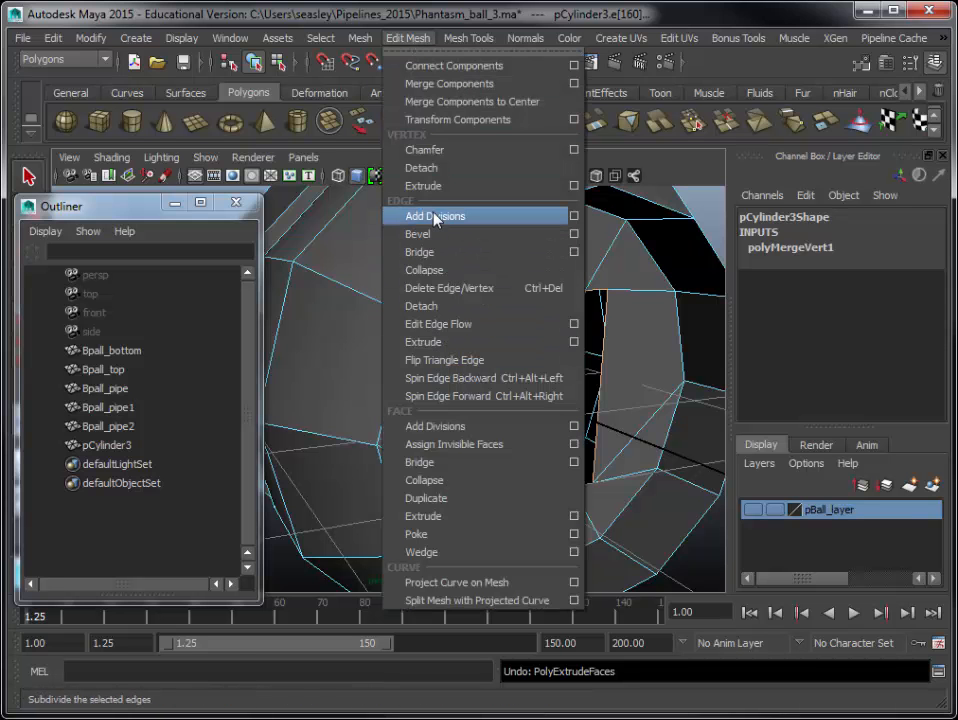
{"action": "left_click", "coordinate": [458, 341]}
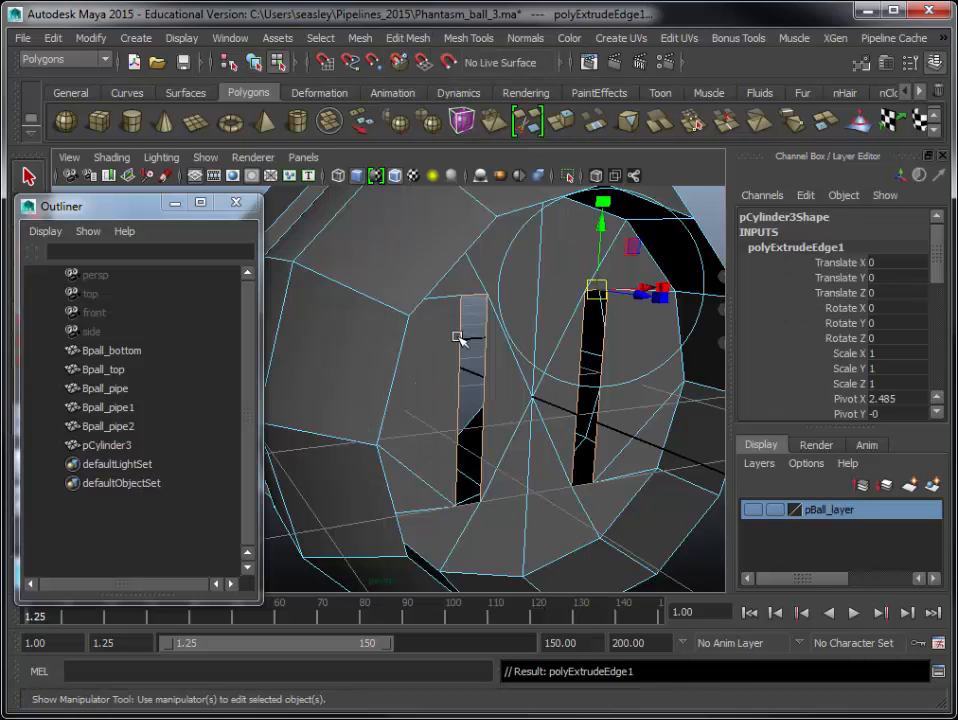
{"action": "left_click_drag", "start_coordinate": [545, 398], "coordinate": [582, 363], "text": "alt"}
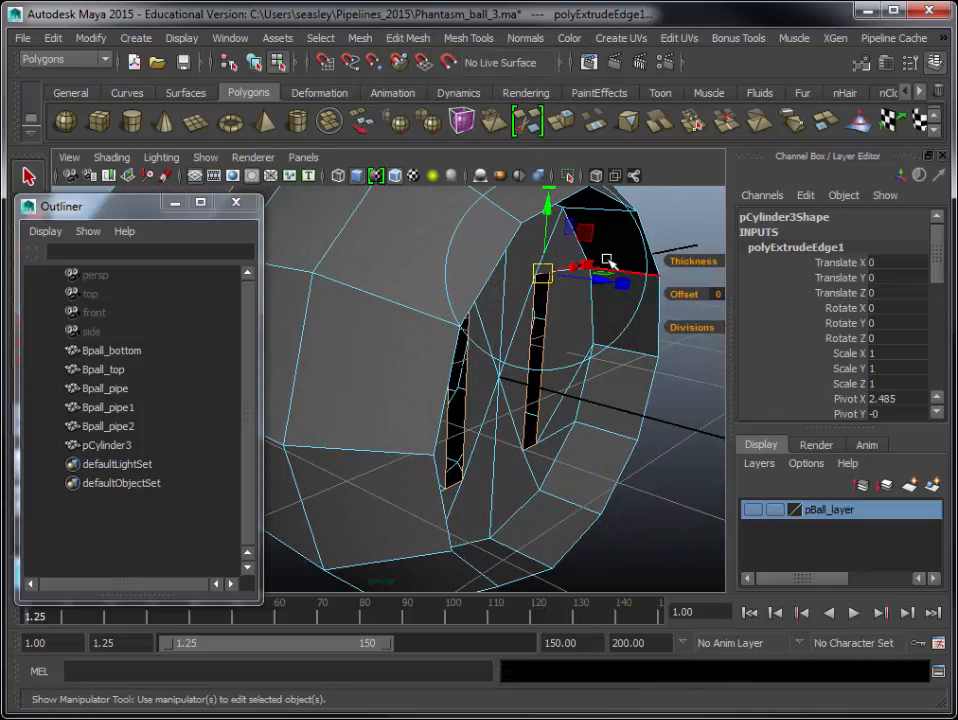
{"action": "left_click_drag", "start_coordinate": [604, 285], "coordinate": [466, 272]}
{"action": "left_click_drag", "start_coordinate": [555, 335], "coordinate": [465, 320], "text": "alt"}
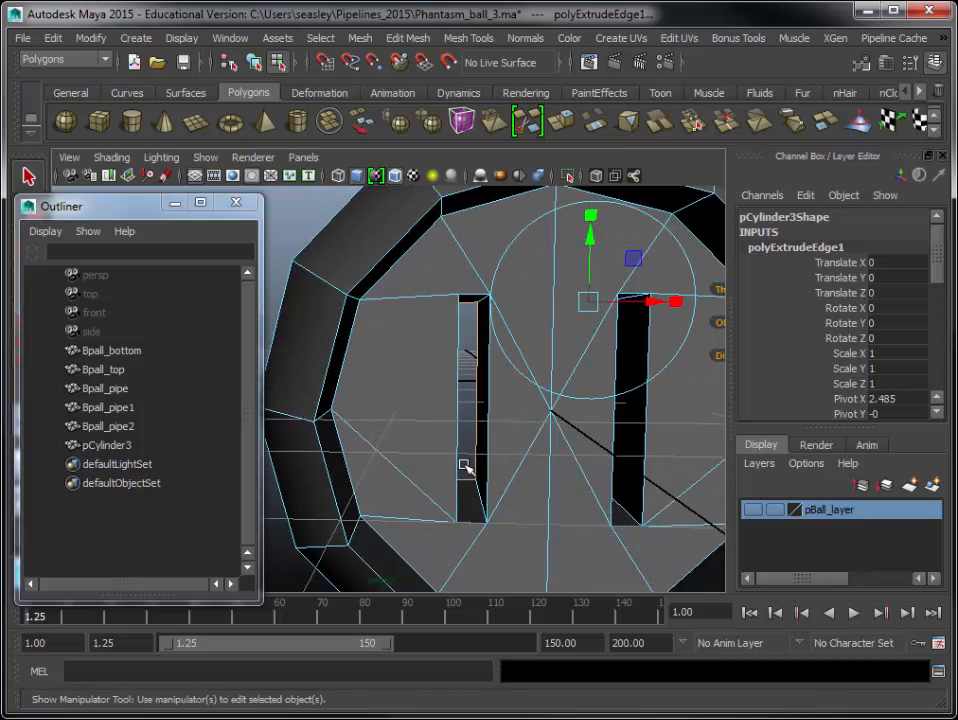
- Close the open inner ends of both extruded slots from the cylinder's back side with Fill Hole
{"action": "left_click_drag", "start_coordinate": [312, 398], "coordinate": [664, 430], "text": "alt"}
{"action": "right_click_drag", "start_coordinate": [543, 410], "coordinate": [332, 452], "text": "alt"}
{"action": "middle_click_drag", "start_coordinate": [385, 453], "coordinate": [490, 400], "text": "alt"}
{"action": "left_click_drag", "start_coordinate": [490, 400], "coordinate": [573, 349], "text": "alt"}
{"action": "mouse_move", "coordinate": [518, 367]}
{"action": "left_mouse_down", "text": "alt"}
{"action": "mouse_move", "coordinate": [549, 346]}
{"action": "mouse_move", "coordinate": [520, 354]}
{"action": "left_mouse_up", "text": "alt"}
{"action": "middle_click_drag", "start_coordinate": [520, 354], "coordinate": [532, 420], "text": "alt"}
{"action": "left_click_drag", "start_coordinate": [532, 420], "coordinate": [597, 398], "text": "alt"}
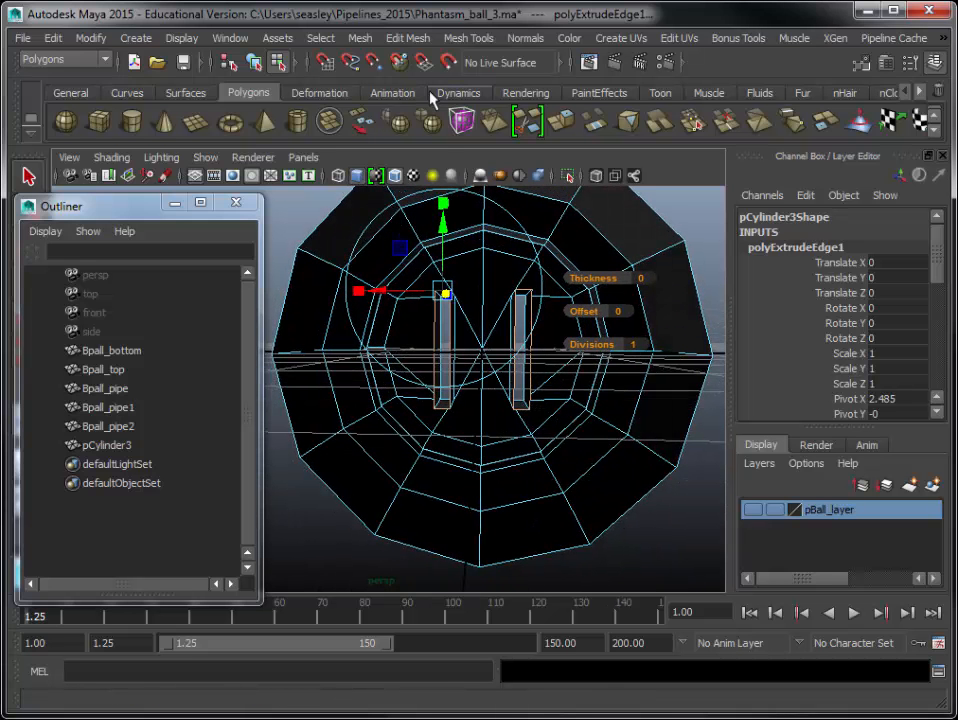
{"action": "left_click", "coordinate": [360, 40]}
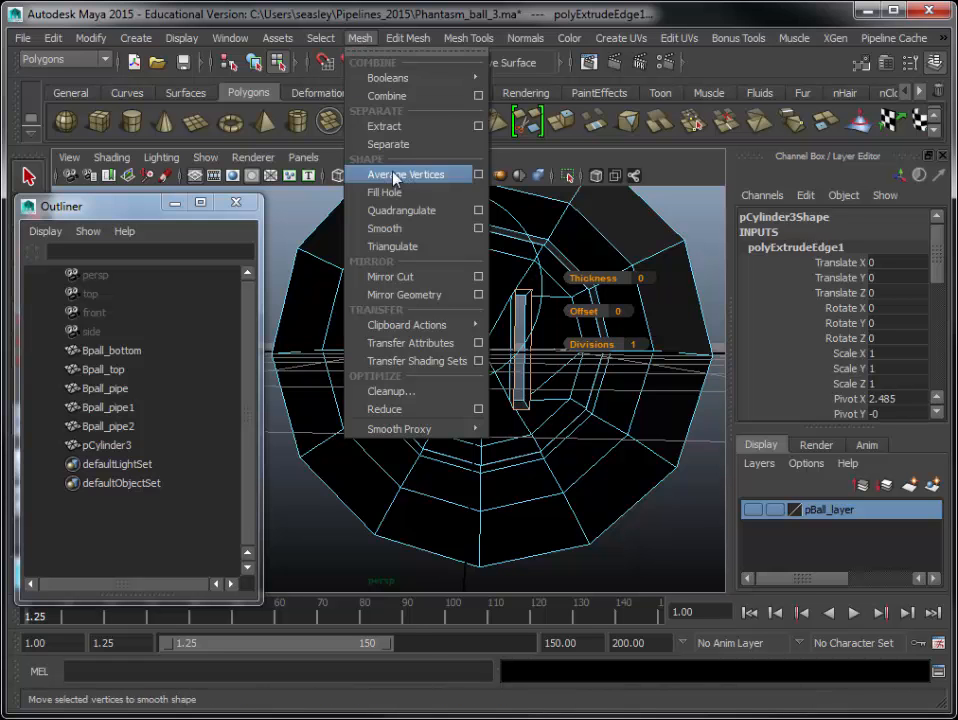
{"action": "mouse_move", "coordinate": [401, 85]}
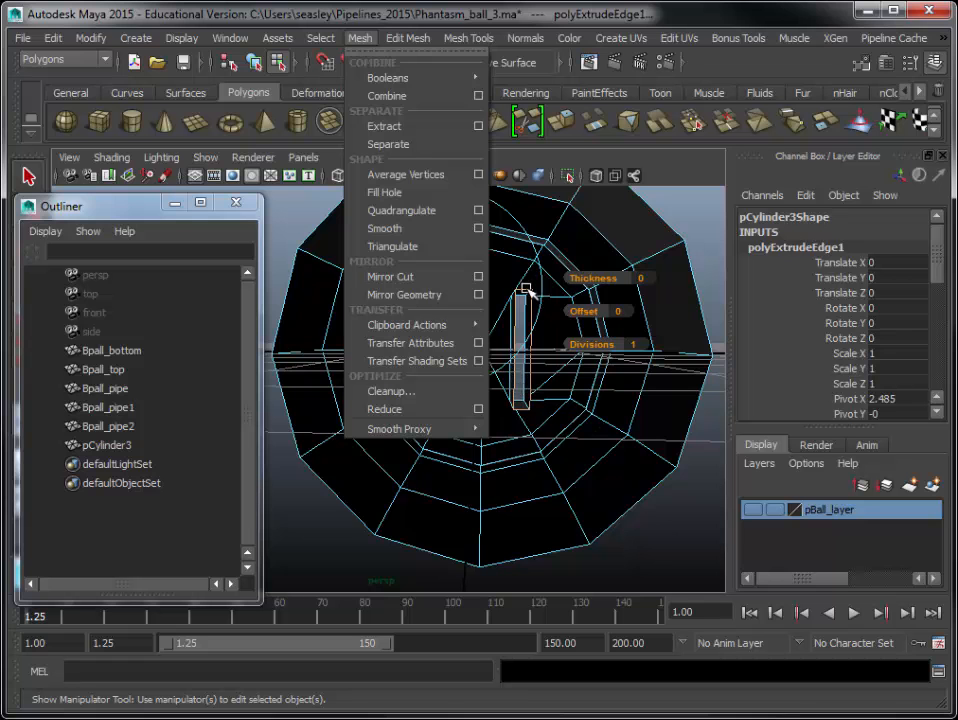
{"action": "left_click", "coordinate": [440, 205]}
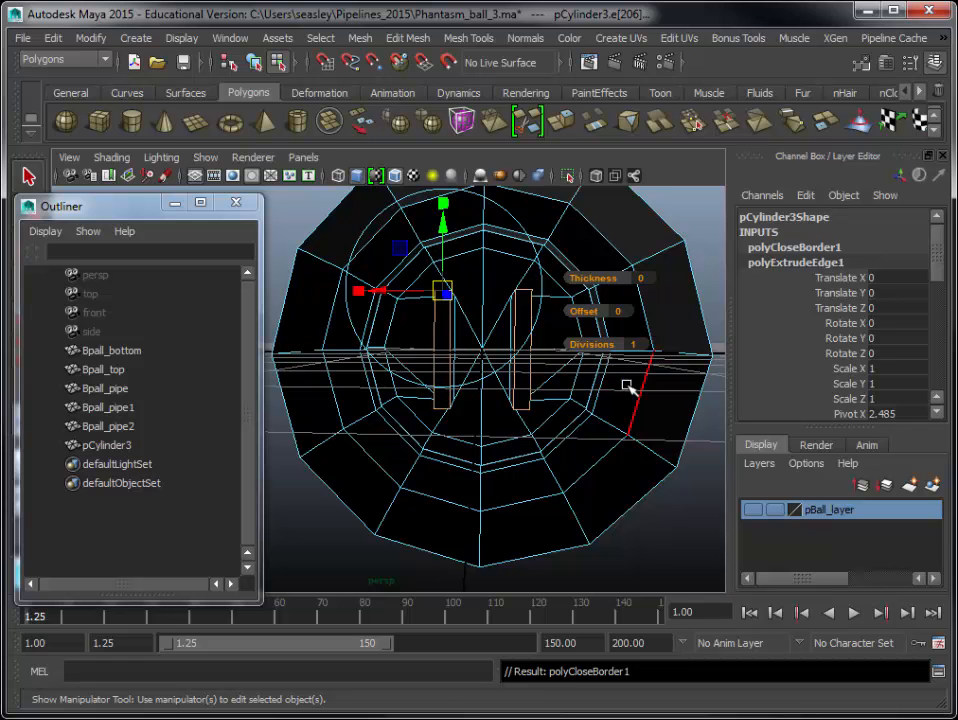
- Clear the edge selection, return to object mode and turn off Wireframe on Shaded in the perspective view
{"action": "left_click_drag", "start_coordinate": [645, 380], "coordinate": [313, 372], "text": "alt"}
{"action": "left_click", "coordinate": [617, 437]}
{"action": "scroll", "coordinate": [612, 438], "scroll_direction": "down", "scroll_amount": 6}
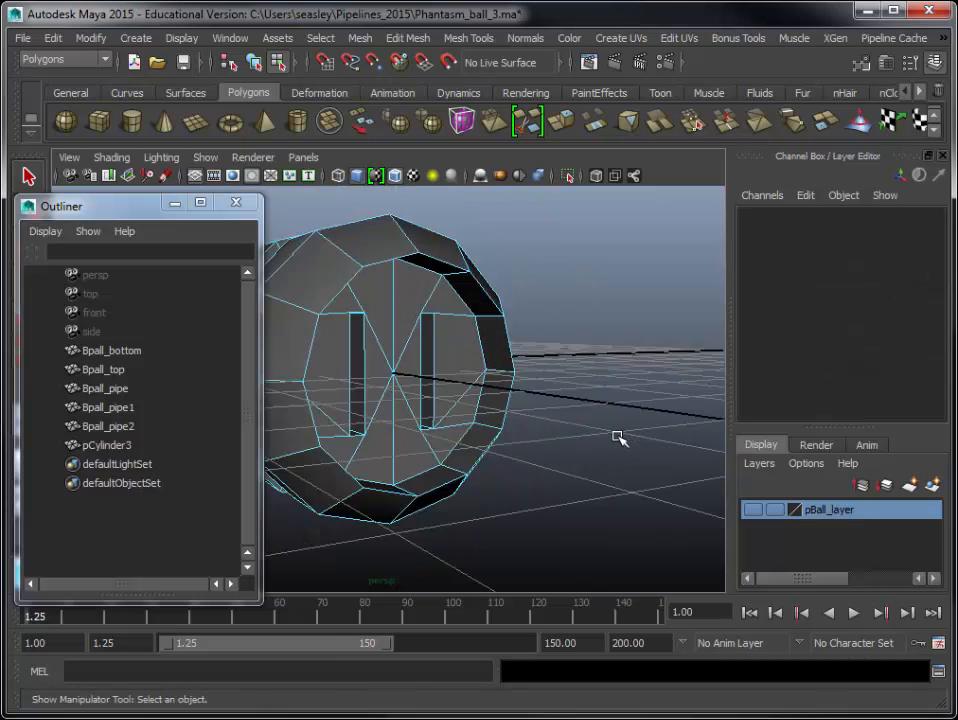
{"action": "scroll", "coordinate": [447, 465], "scroll_direction": "up", "scroll_amount": 5}
{"action": "left_click_drag", "start_coordinate": [477, 481], "coordinate": [584, 434], "text": "alt"}
{"action": "right_click", "coordinate": [577, 406]}
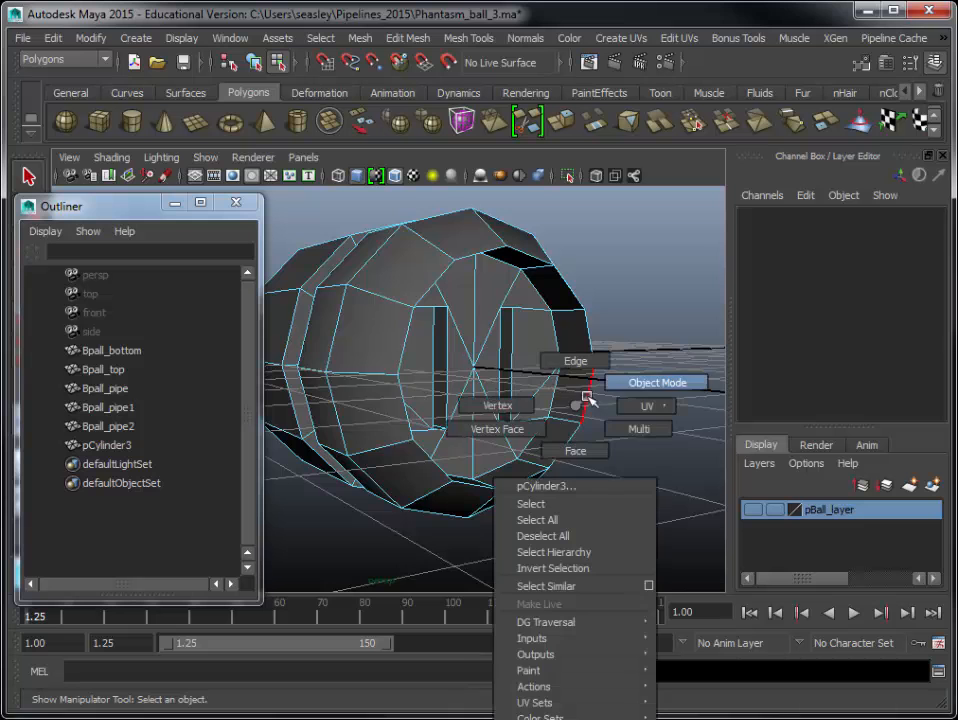
{"action": "left_click", "coordinate": [620, 381]}
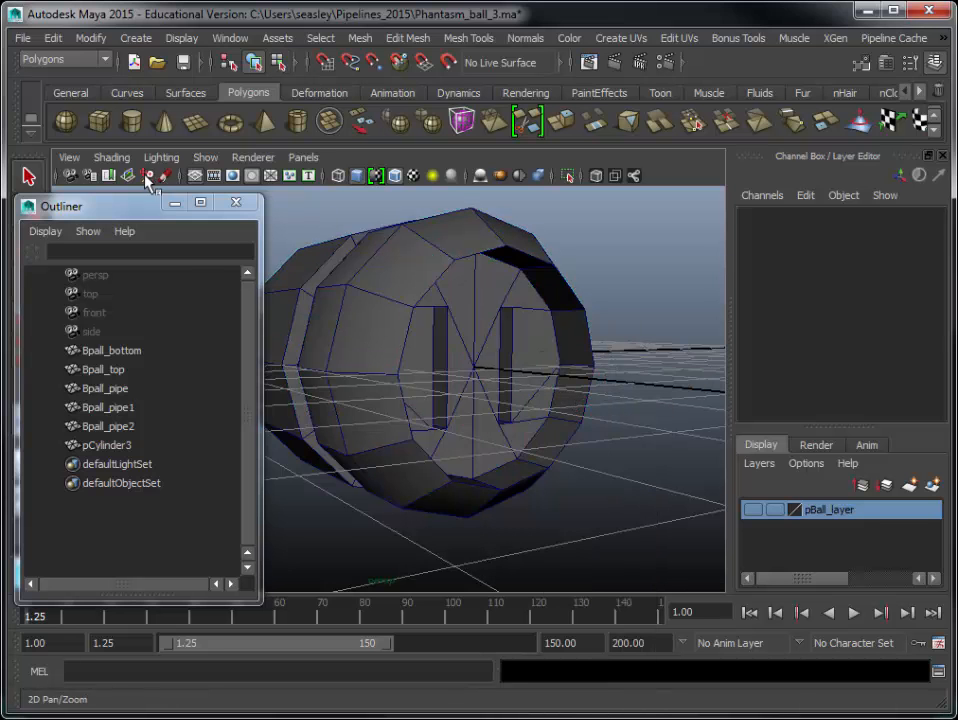
{"action": "left_click", "coordinate": [116, 160]}
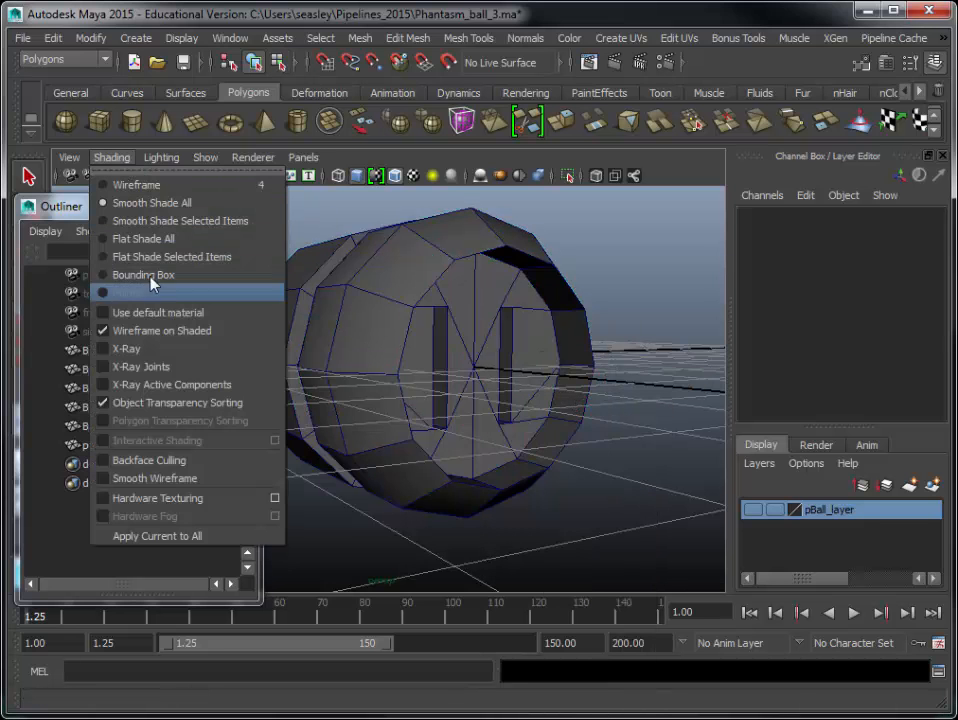
{"action": "left_click", "coordinate": [160, 330]}
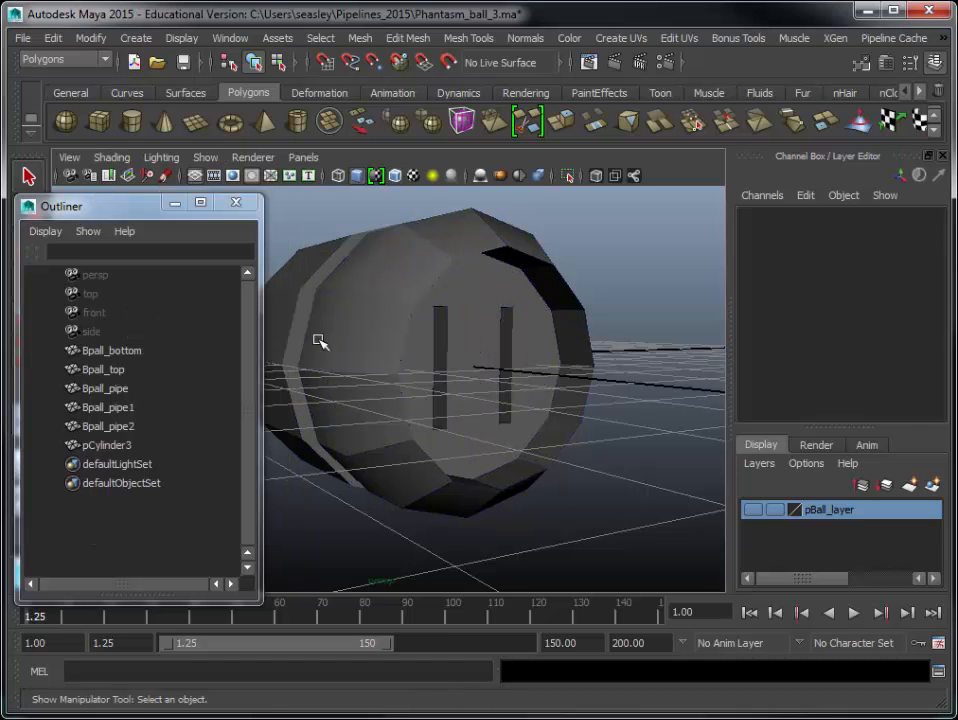
- Select pCylinder3 and soften all of its edges
{"action": "left_click", "coordinate": [505, 316]}
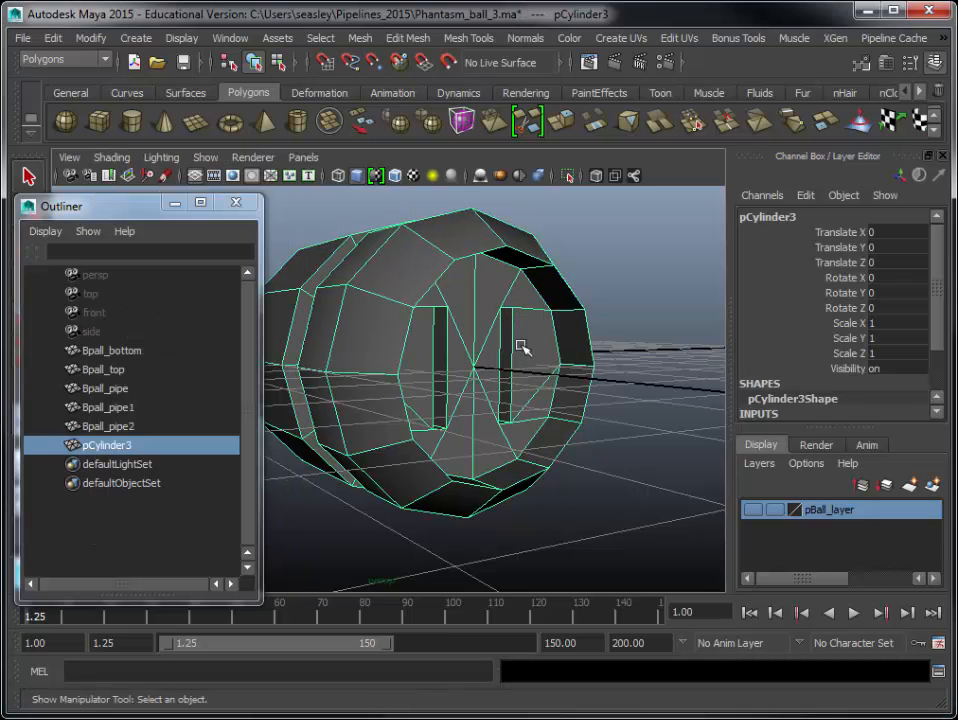
{"action": "left_click", "coordinate": [510, 42]}
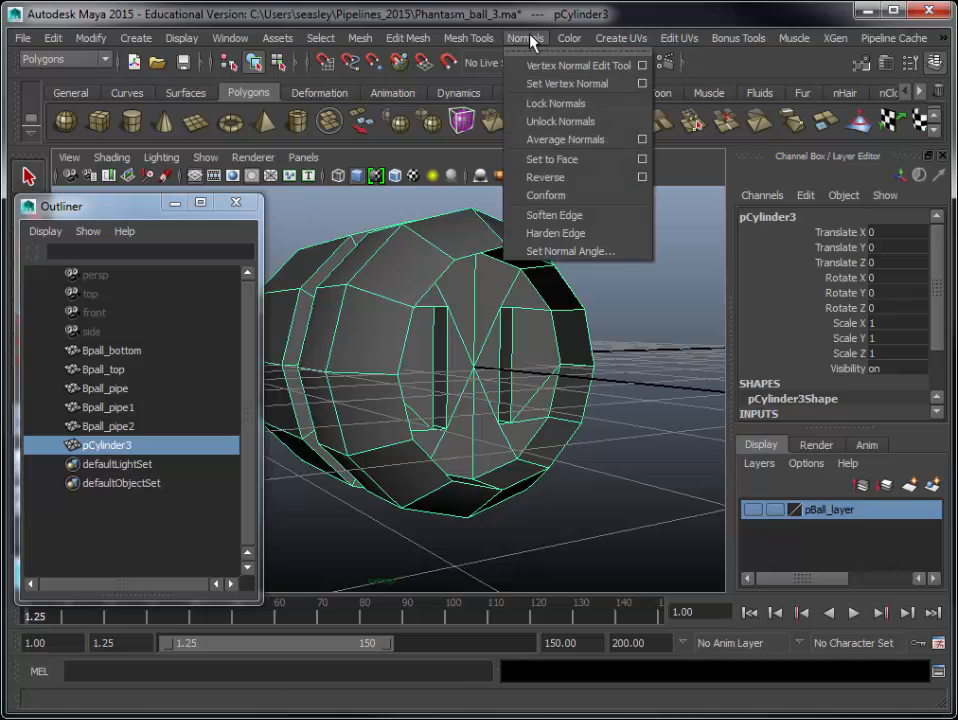
{"action": "left_click", "coordinate": [585, 218]}
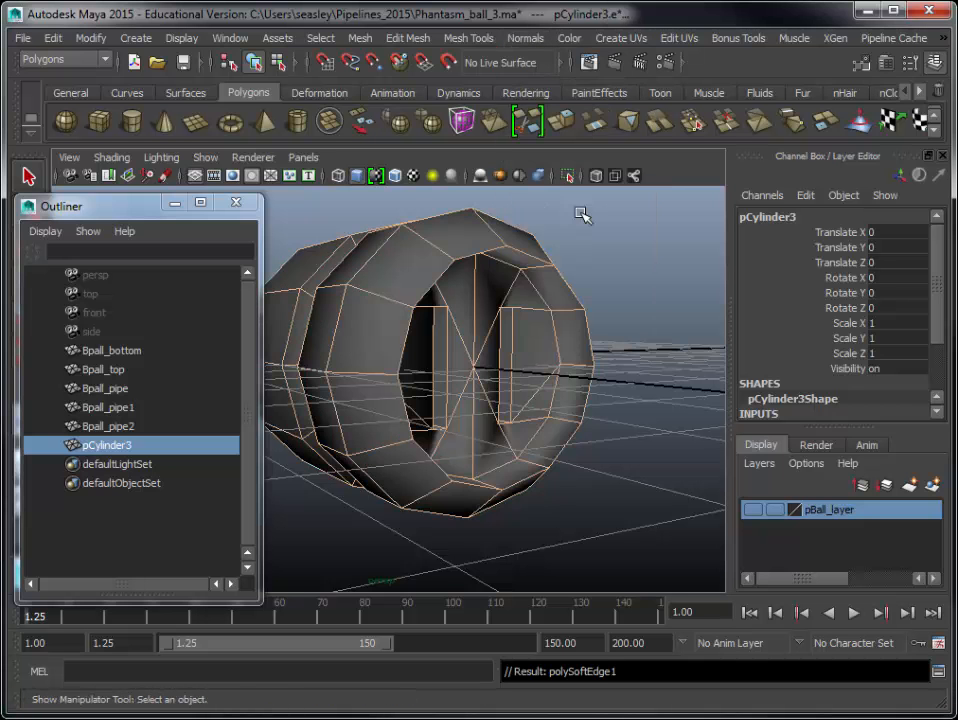
- Switch pCylinder3 to edge mode and select the edge loops around its front rim and groove
{"action": "left_click", "coordinate": [631, 279]}
{"action": "left_click", "coordinate": [495, 302]}
{"action": "left_click_drag", "start_coordinate": [492, 299], "coordinate": [519, 322], "text": "alt"}
{"action": "right_click_drag", "start_coordinate": [500, 250], "coordinate": [508, 212]}
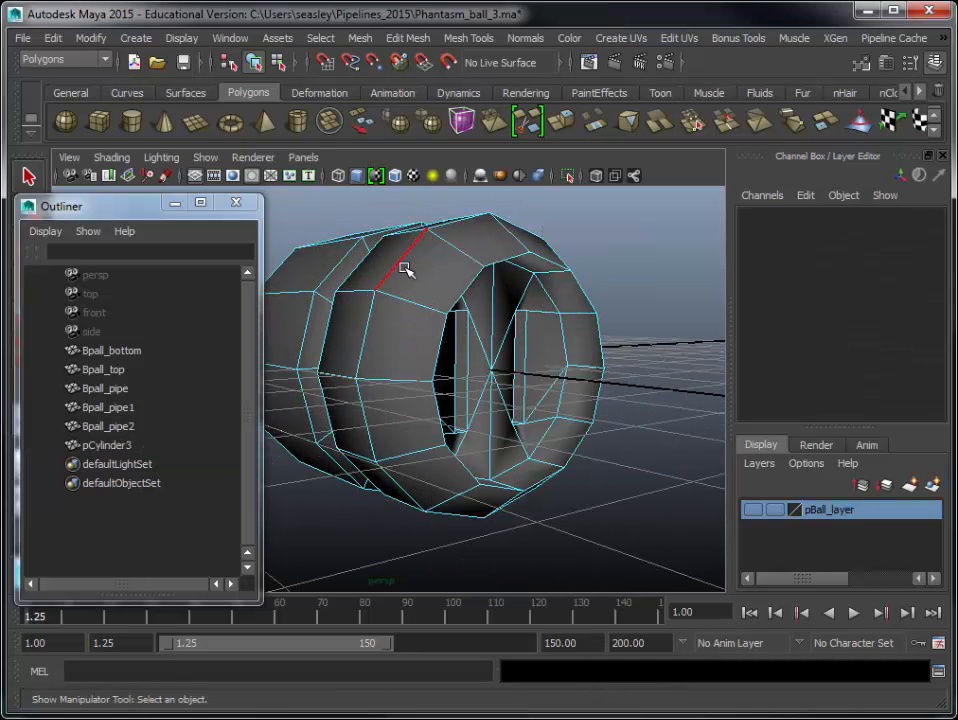
{"action": "left_click", "coordinate": [398, 267]}
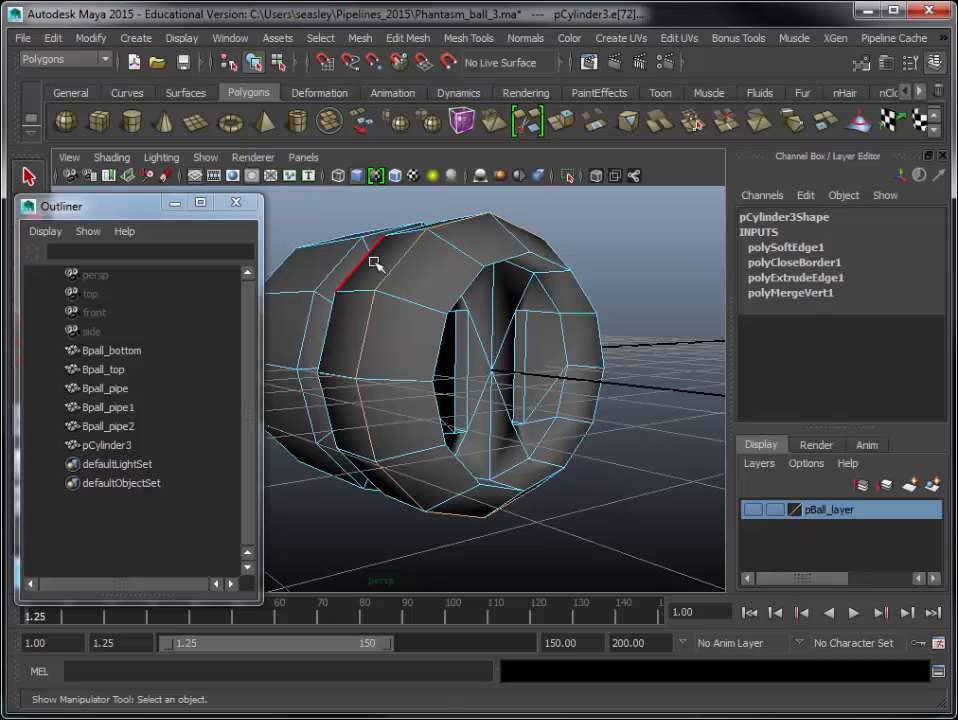
{"action": "left_click", "coordinate": [345, 265]}
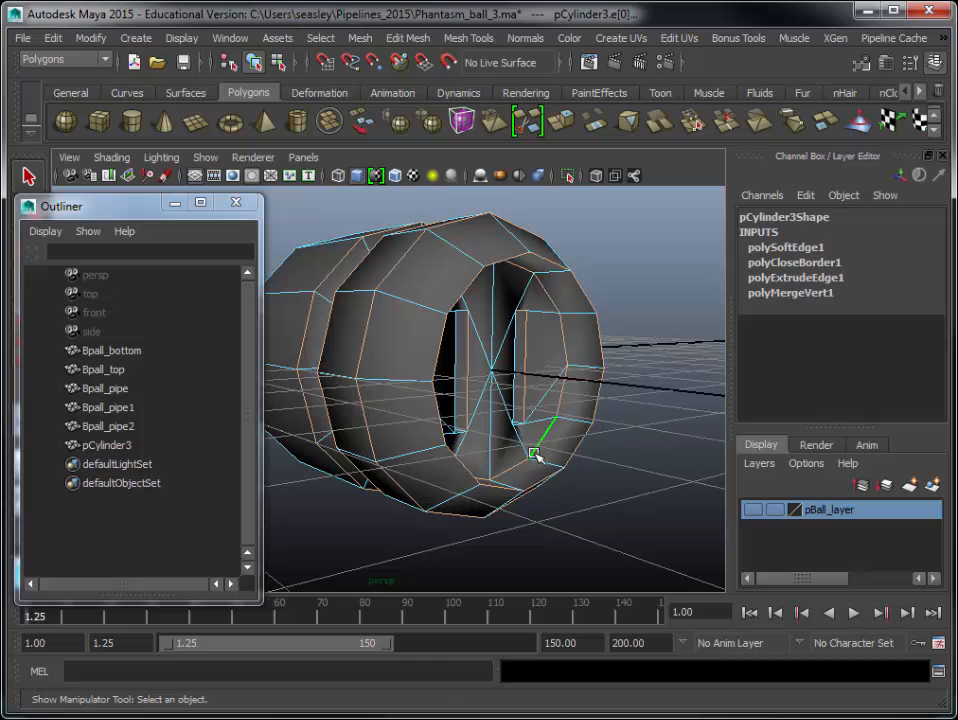
- Add the front border edges of both slots to the edge selection
{"action": "left_click_drag", "start_coordinate": [582, 455], "coordinate": [497, 440], "text": "alt"}
{"action": "middle_click_drag", "start_coordinate": [386, 430], "coordinate": [456, 406], "text": "alt"}
{"action": "right_click_drag", "start_coordinate": [412, 418], "coordinate": [511, 415], "text": "alt"}
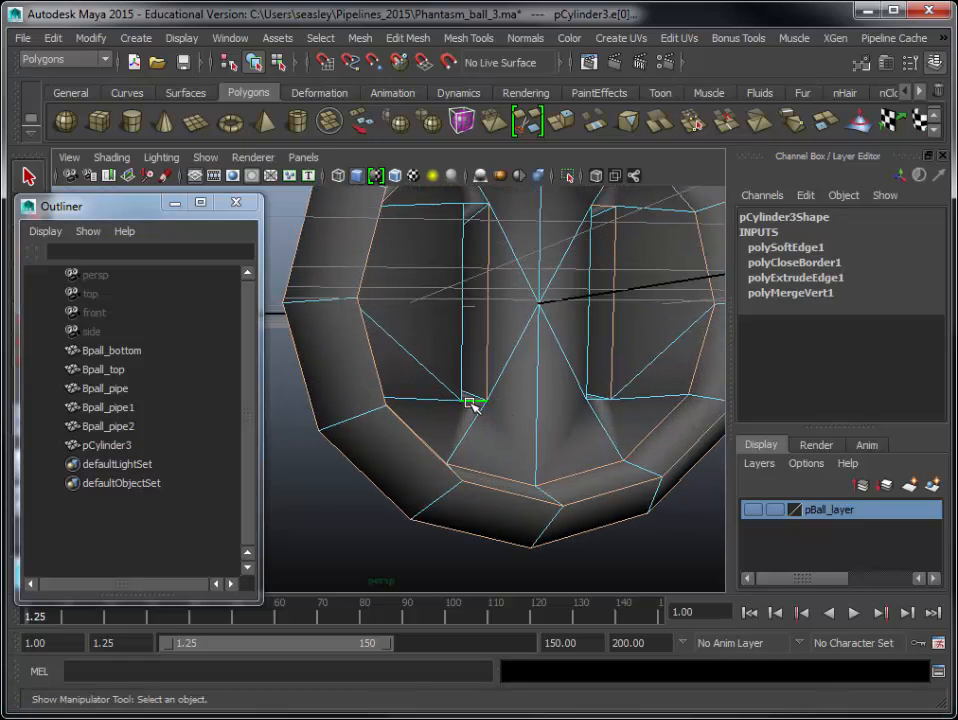
{"action": "left_click", "coordinate": [457, 352]}
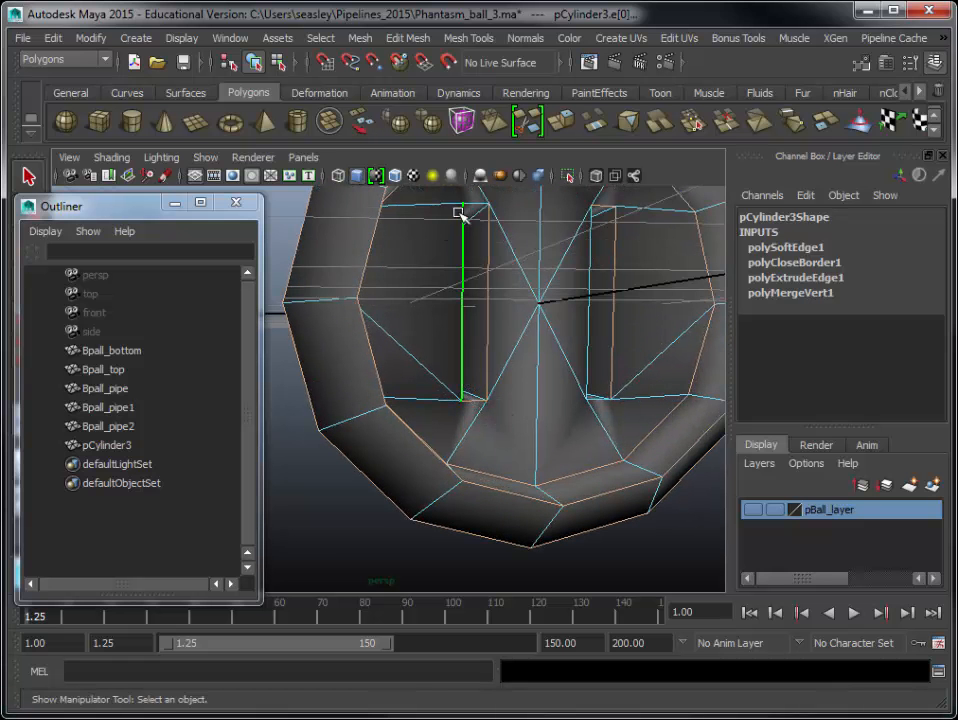
{"action": "left_click", "coordinate": [616, 278]}
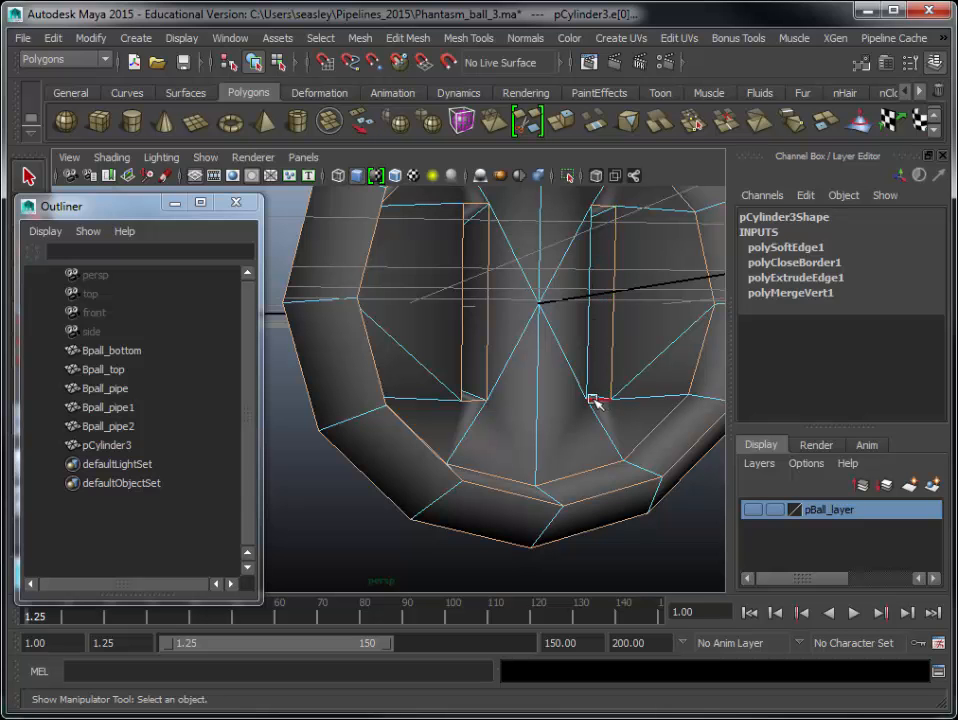
- Add the cylinder's back rim and remaining groove loops to the selection, and harden all selected edges
{"action": "left_click_drag", "start_coordinate": [609, 376], "coordinate": [541, 359], "text": "alt"}
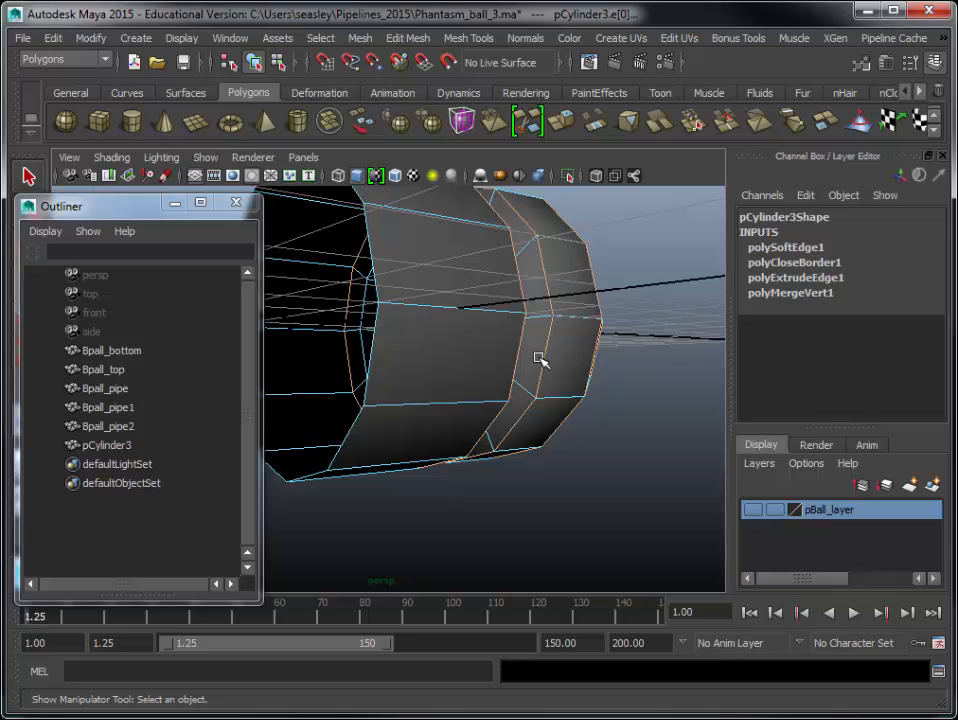
{"action": "left_click", "coordinate": [371, 363]}
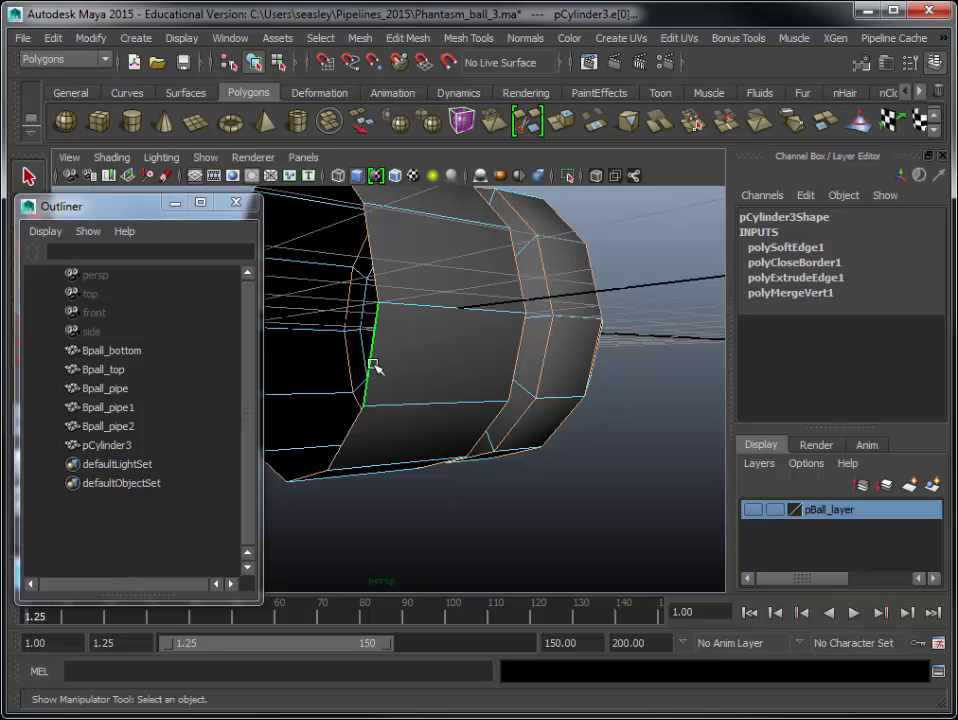
{"action": "left_click_drag", "start_coordinate": [571, 445], "coordinate": [552, 466], "text": "alt"}
{"action": "left_click", "coordinate": [541, 297]}
{"action": "left_click_drag", "start_coordinate": [532, 368], "coordinate": [466, 330], "text": "alt"}
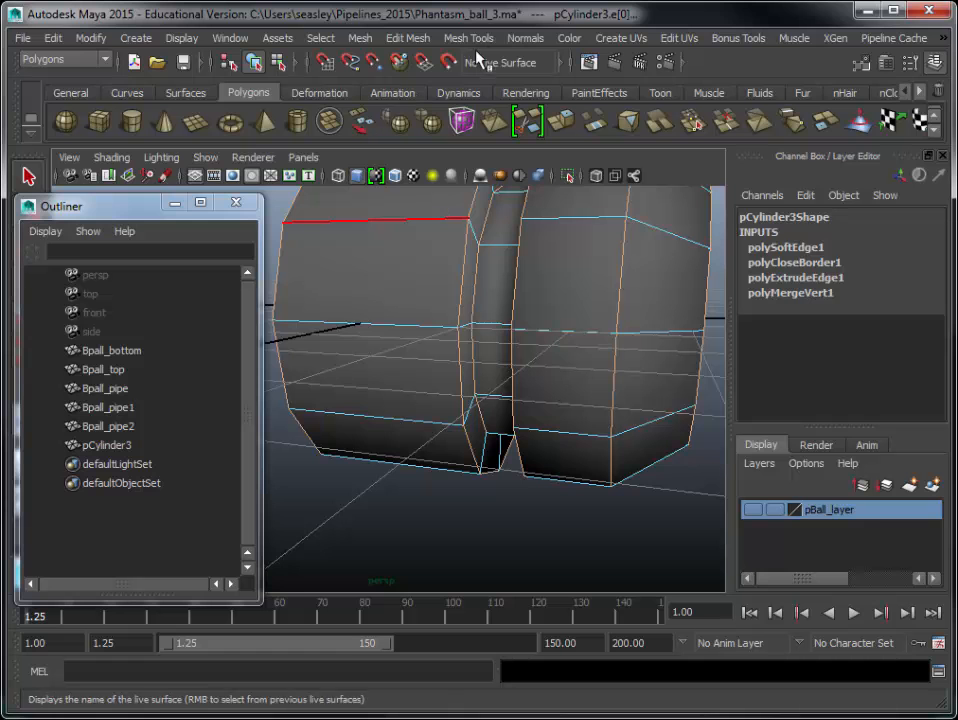
{"action": "left_click", "coordinate": [525, 38]}
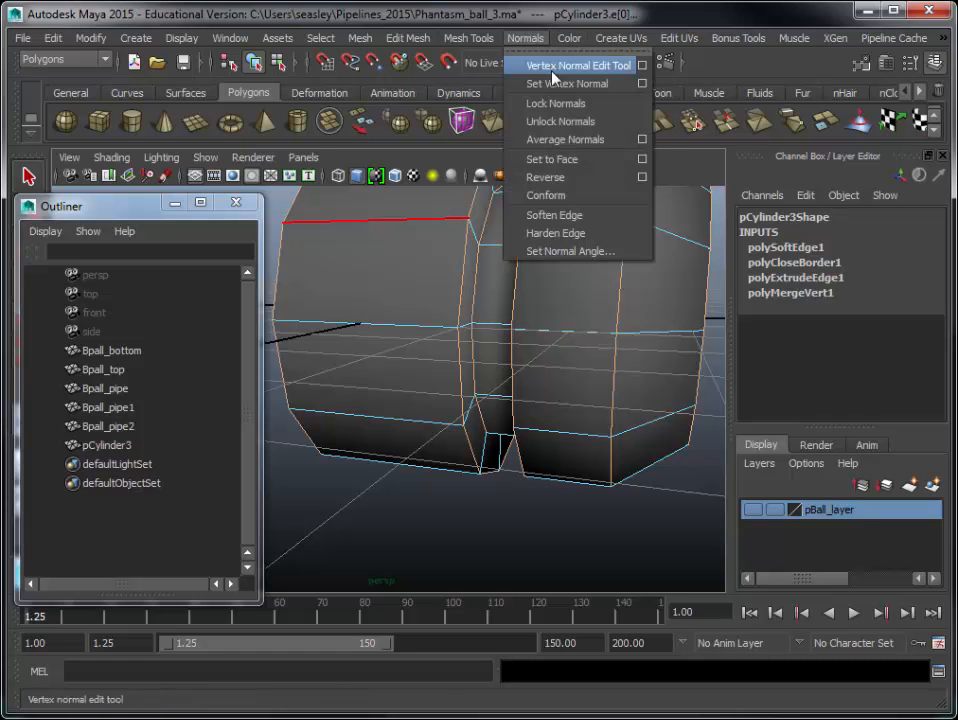
{"action": "left_click", "coordinate": [556, 233]}
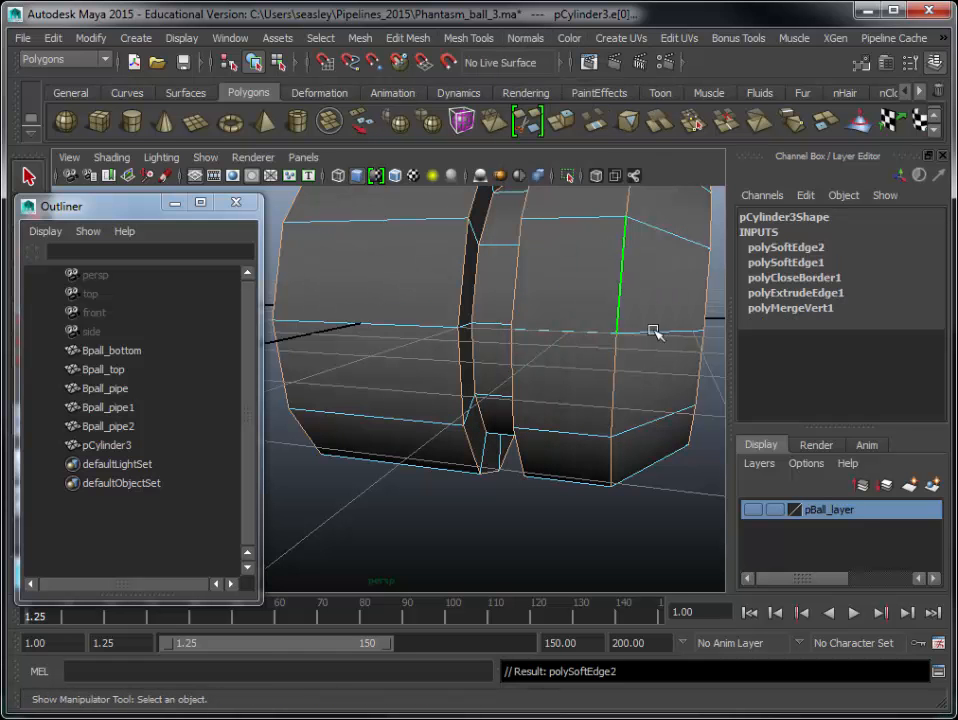
- Harden the long front edge nearest the cylinder's center on the right-hand slot, then clear the selection
{"action": "left_click", "coordinate": [629, 528]}
{"action": "scroll", "coordinate": [612, 410], "scroll_direction": "down", "scroll_amount": 3}
{"action": "left_click_drag", "start_coordinate": [612, 410], "coordinate": [445, 403], "text": "alt"}
{"action": "right_click_drag", "start_coordinate": [445, 403], "coordinate": [520, 385], "text": "alt"}
{"action": "left_click", "coordinate": [519, 372]}
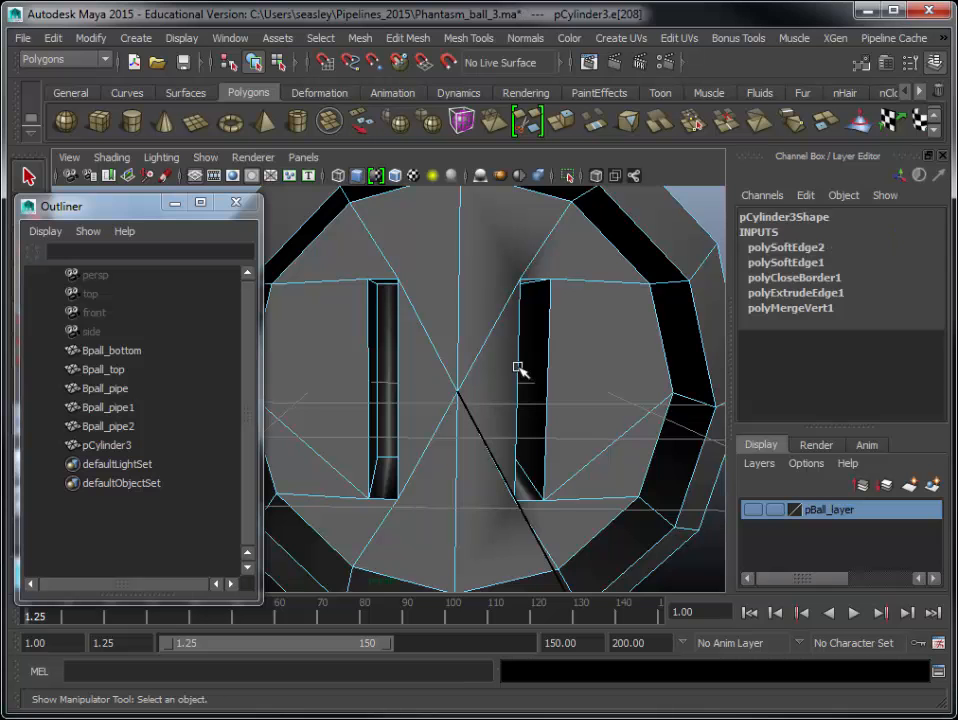
{"action": "right_click_drag", "start_coordinate": [520, 372], "coordinate": [517, 360]}
{"action": "left_click", "coordinate": [558, 194]}
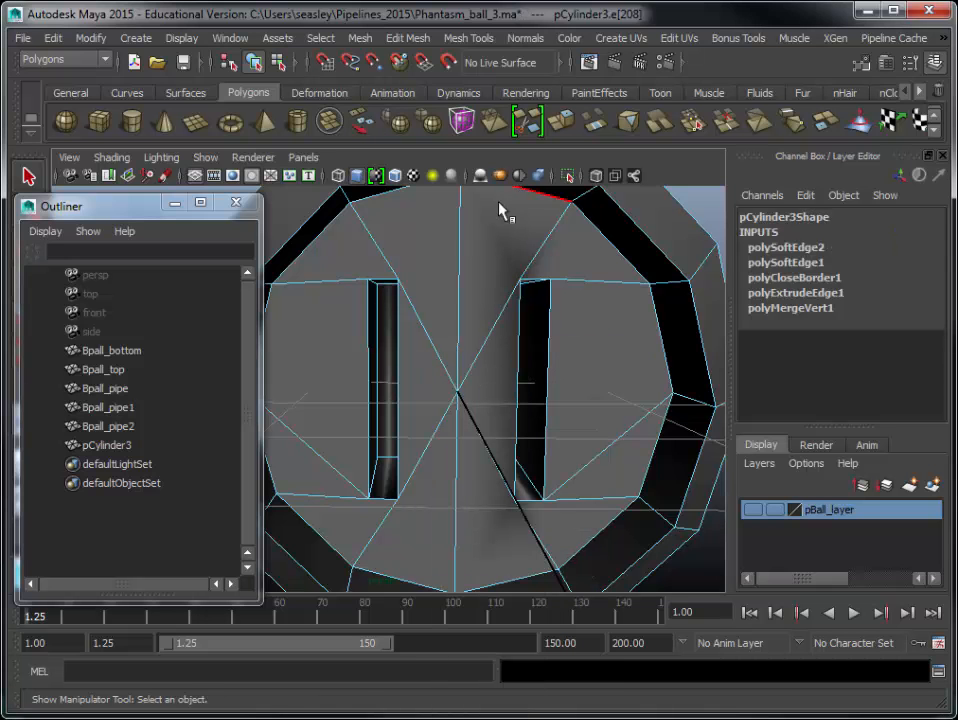
{"action": "left_click", "coordinate": [531, 314]}
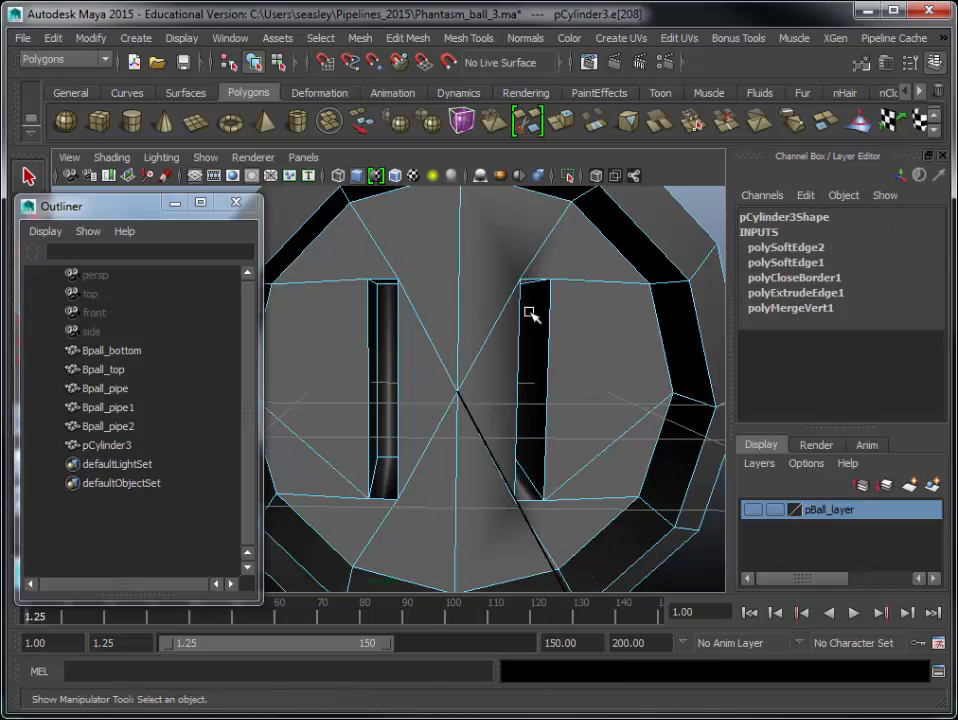
{"action": "left_click", "coordinate": [518, 345]}
{"action": "left_click", "coordinate": [525, 38]}
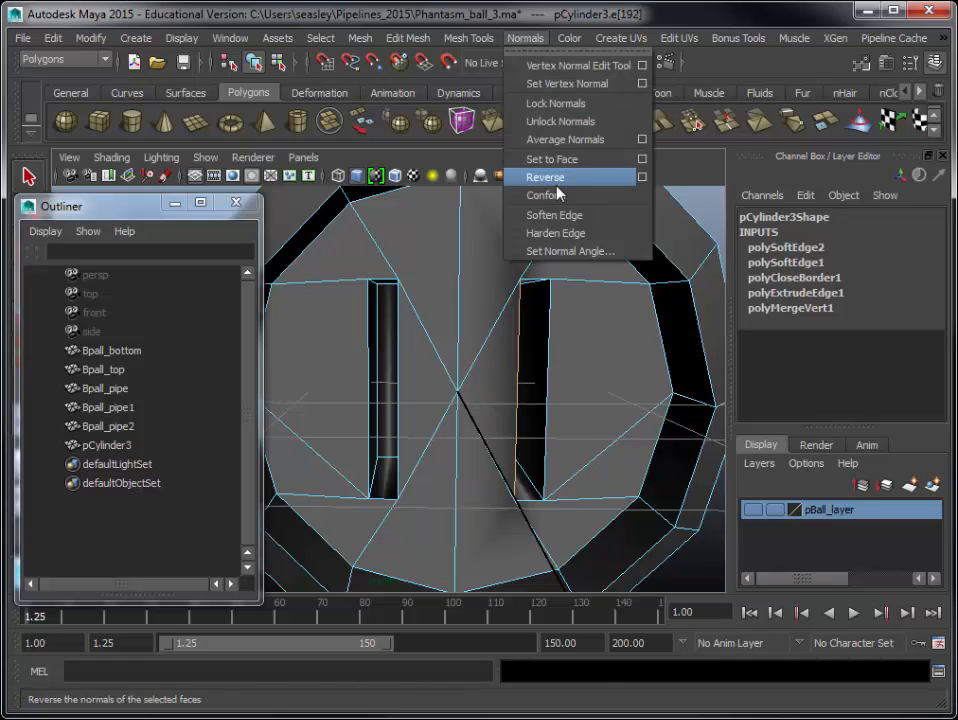
{"action": "left_click", "coordinate": [566, 233]}
{"action": "left_click", "coordinate": [702, 207]}
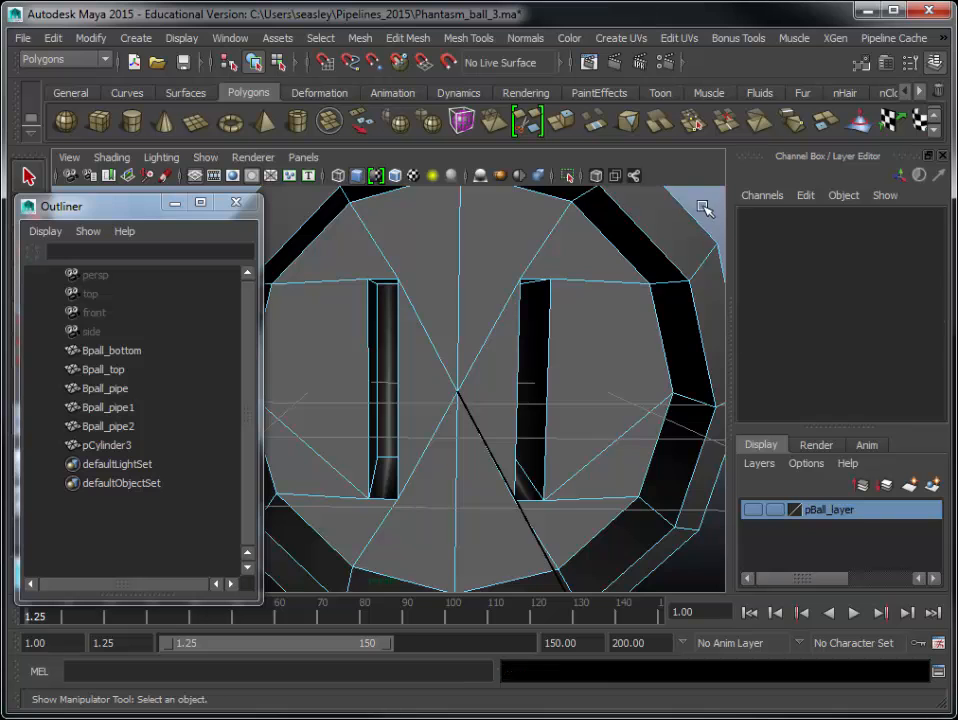
- Move the Outliner clear of the tool box and return the cylinder to object mode
{"action": "left_click_drag", "start_coordinate": [528, 332], "coordinate": [577, 336], "text": "alt"}
{"action": "right_click_drag", "start_coordinate": [577, 336], "coordinate": [545, 336], "text": "alt"}
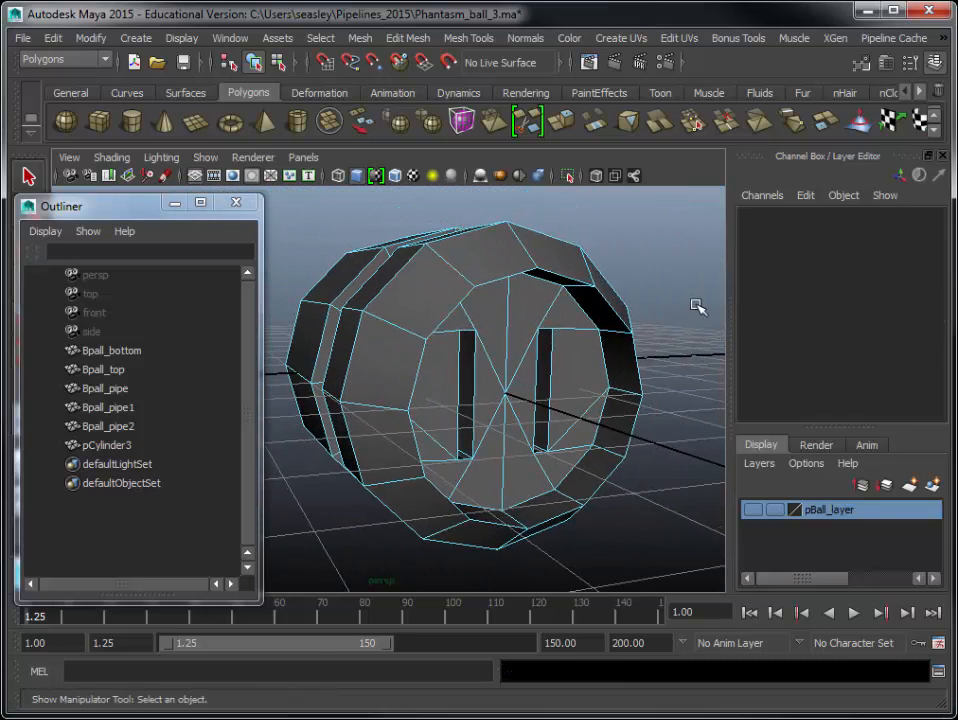
{"action": "left_click_drag", "start_coordinate": [122, 207], "coordinate": [167, 229]}
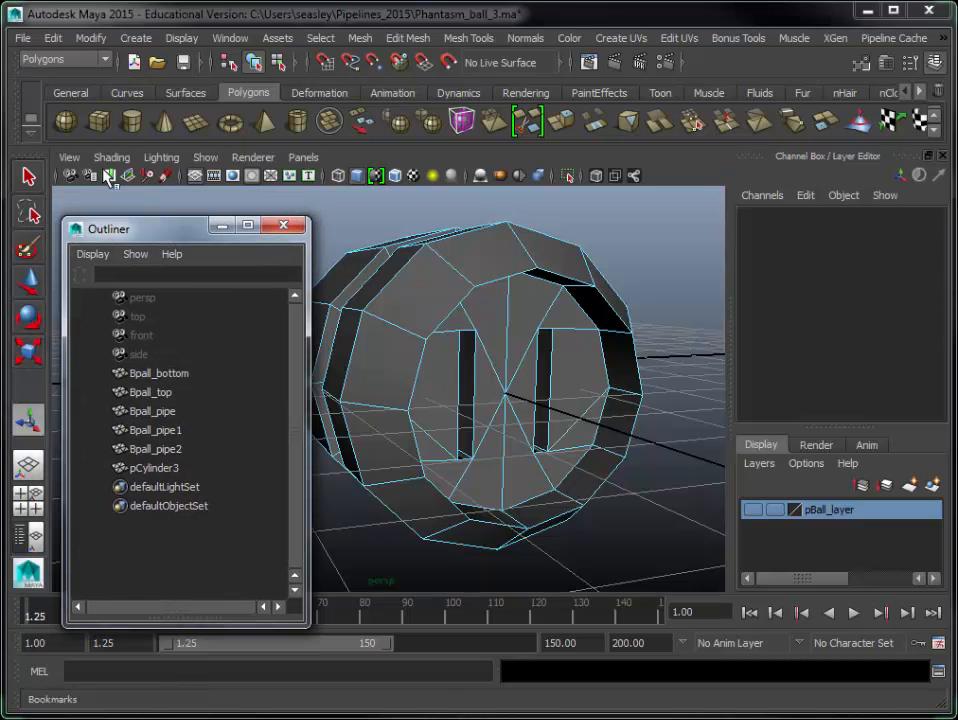
{"action": "right_click_drag", "start_coordinate": [530, 261], "coordinate": [618, 237]}
- In wireframe display, select the inner end faces of both slots and harden their edges
{"action": "left_click_drag", "start_coordinate": [660, 268], "coordinate": [498, 387], "text": "alt"}
{"action": "middle_click_drag", "start_coordinate": [498, 387], "coordinate": [504, 374], "text": "alt"}
{"action": "left_click_drag", "start_coordinate": [504, 374], "coordinate": [592, 385], "text": "alt"}
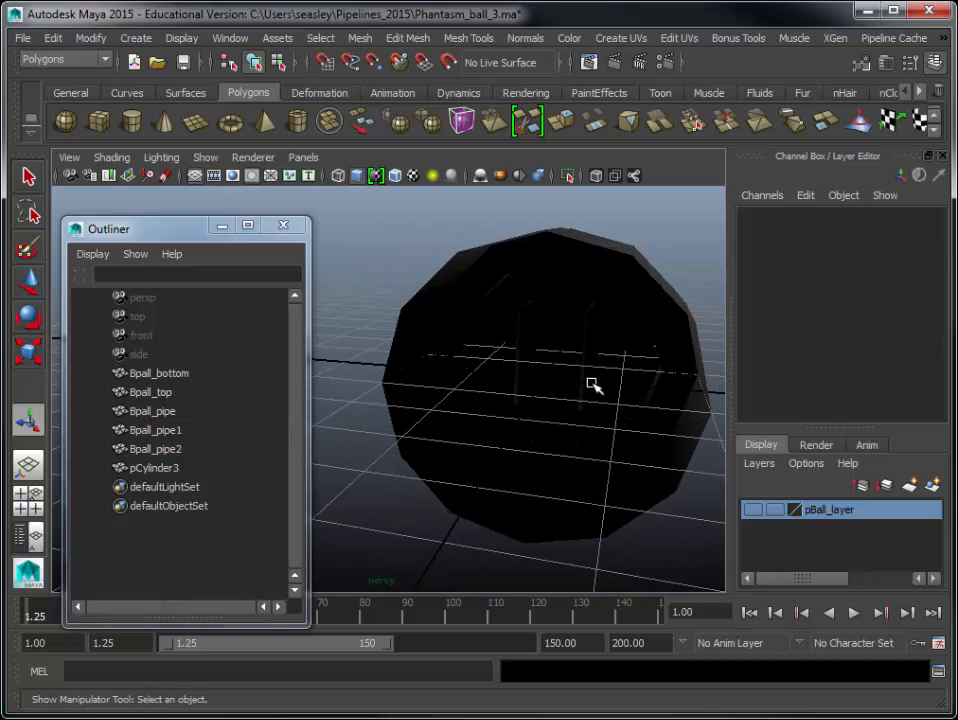
{"action": "key", "text": "5"}
{"action": "key", "text": "4"}
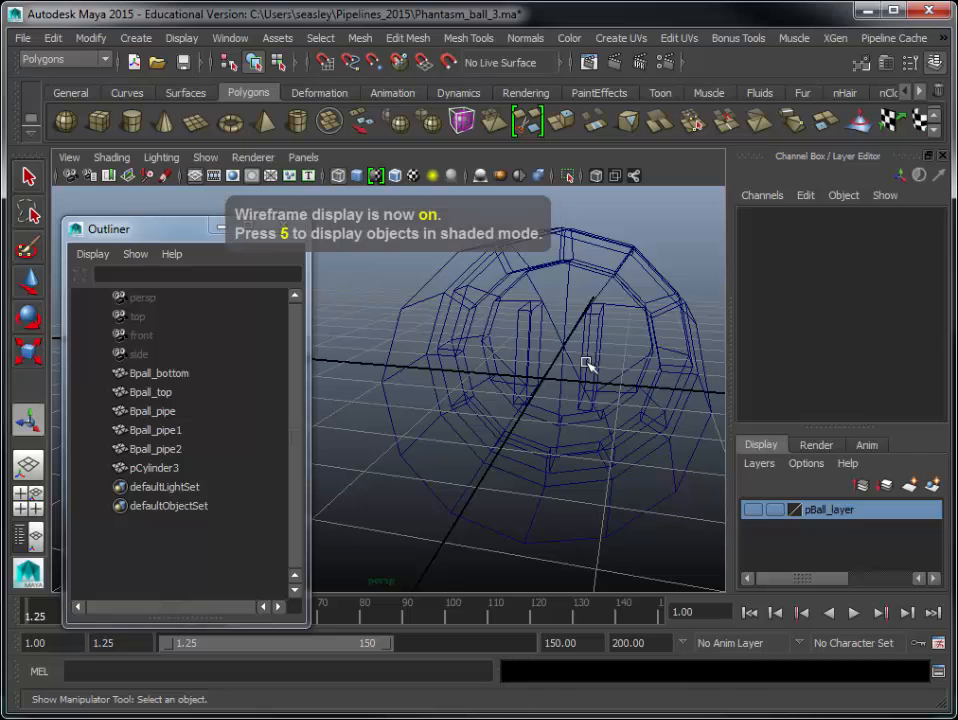
{"action": "right_click_drag", "start_coordinate": [590, 358], "coordinate": [587, 382]}
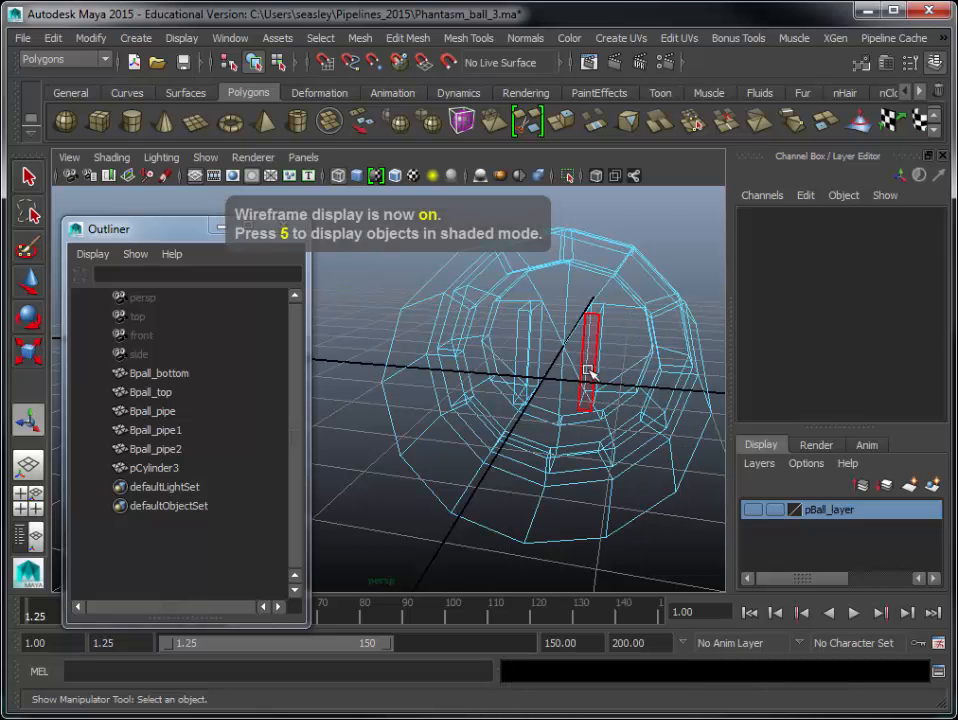
{"action": "left_click", "coordinate": [590, 372]}
{"action": "left_click", "coordinate": [523, 318], "text": "shift"}
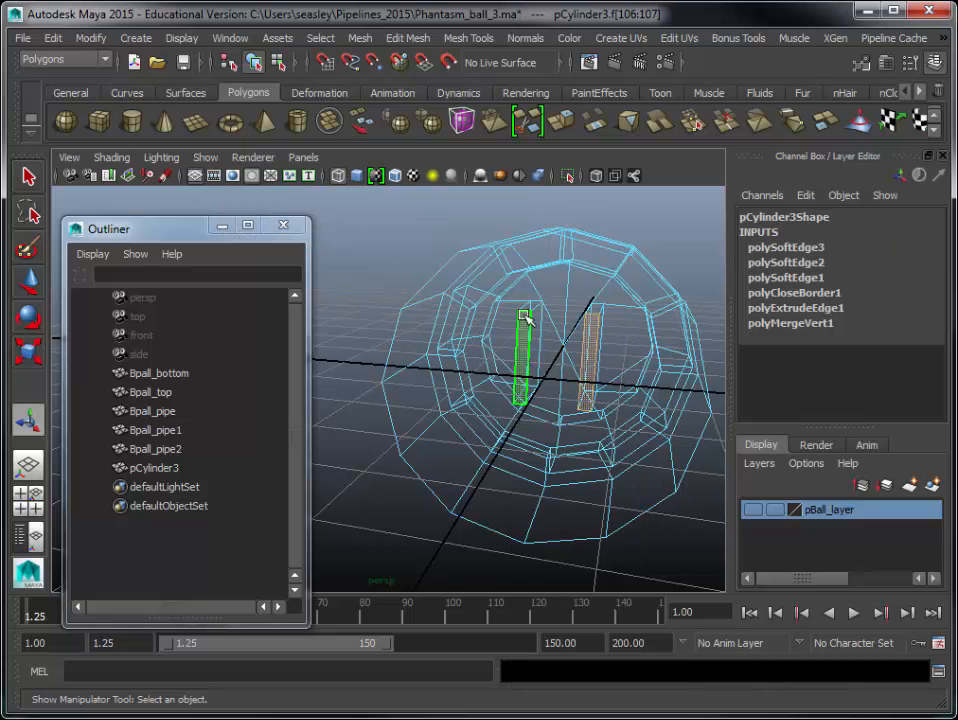
{"action": "left_click", "coordinate": [525, 38]}
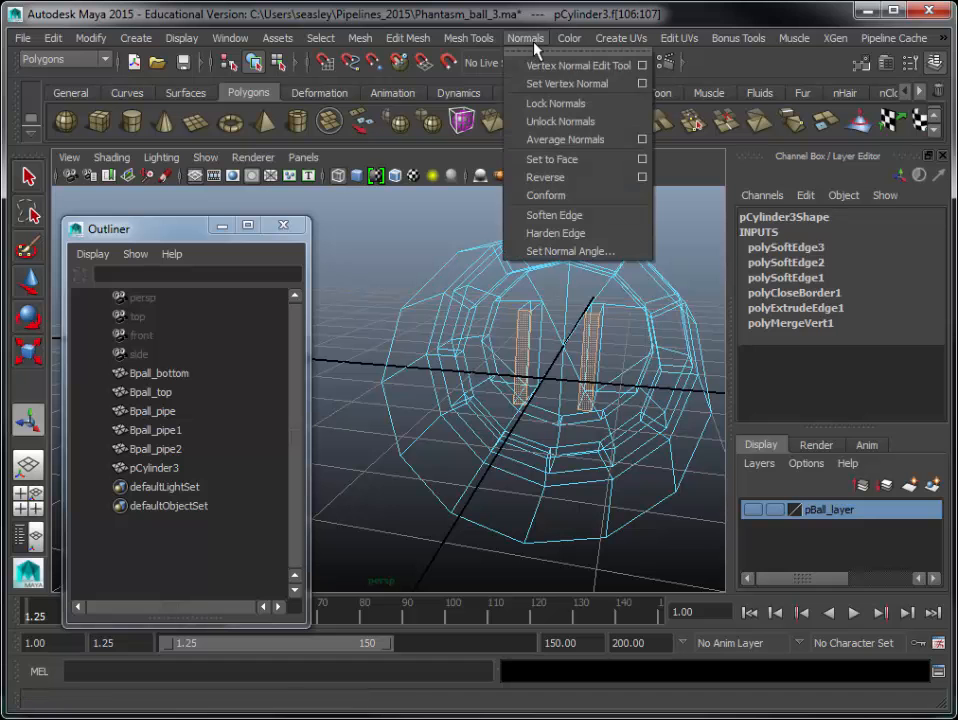
{"action": "left_click", "coordinate": [557, 235]}
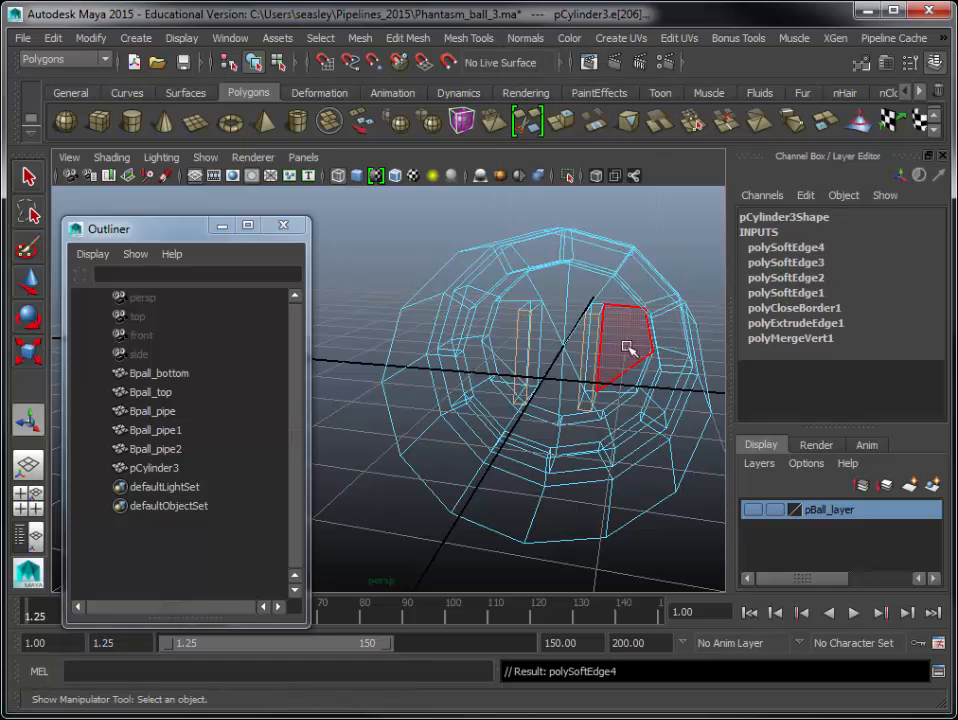
- Return to shaded display, check both slots from the front and clear the selection
{"action": "key", "text": "5"}
{"action": "mouse_move", "coordinate": [663, 455]}
{"action": "left_mouse_down", "text": "alt"}
{"action": "mouse_move", "coordinate": [393, 458]}
{"action": "mouse_move", "coordinate": [359, 430]}
{"action": "left_mouse_up", "text": "alt"}
{"action": "right_click_drag", "start_coordinate": [359, 430], "coordinate": [439, 420], "text": "alt"}
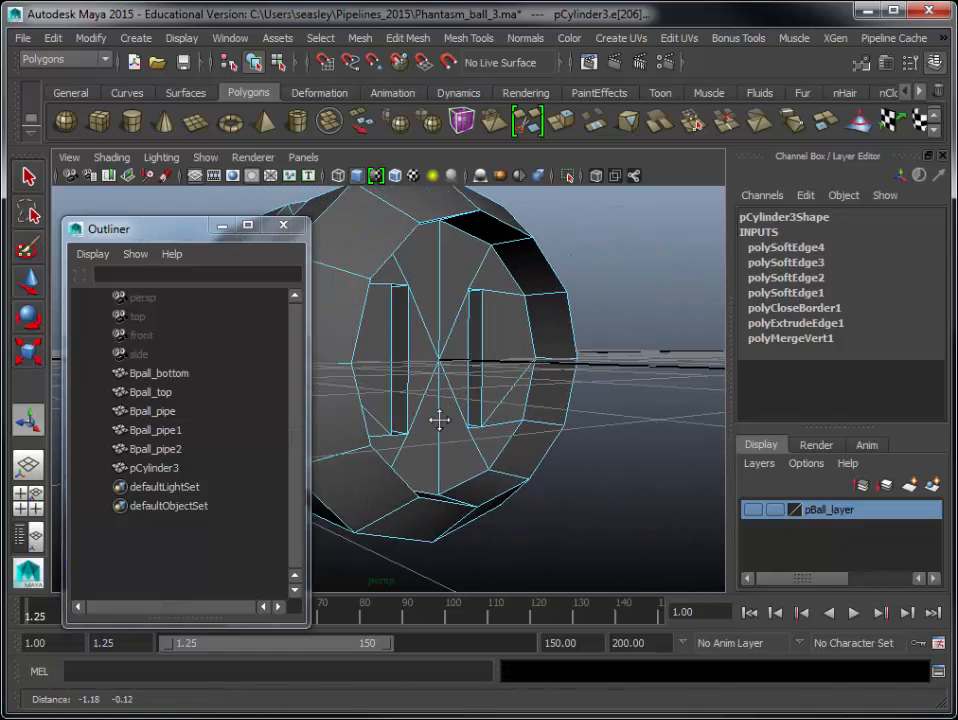
{"action": "left_click_drag", "start_coordinate": [439, 420], "coordinate": [419, 378], "text": "alt"}
{"action": "left_click_drag", "start_coordinate": [445, 336], "coordinate": [573, 392], "text": "alt"}
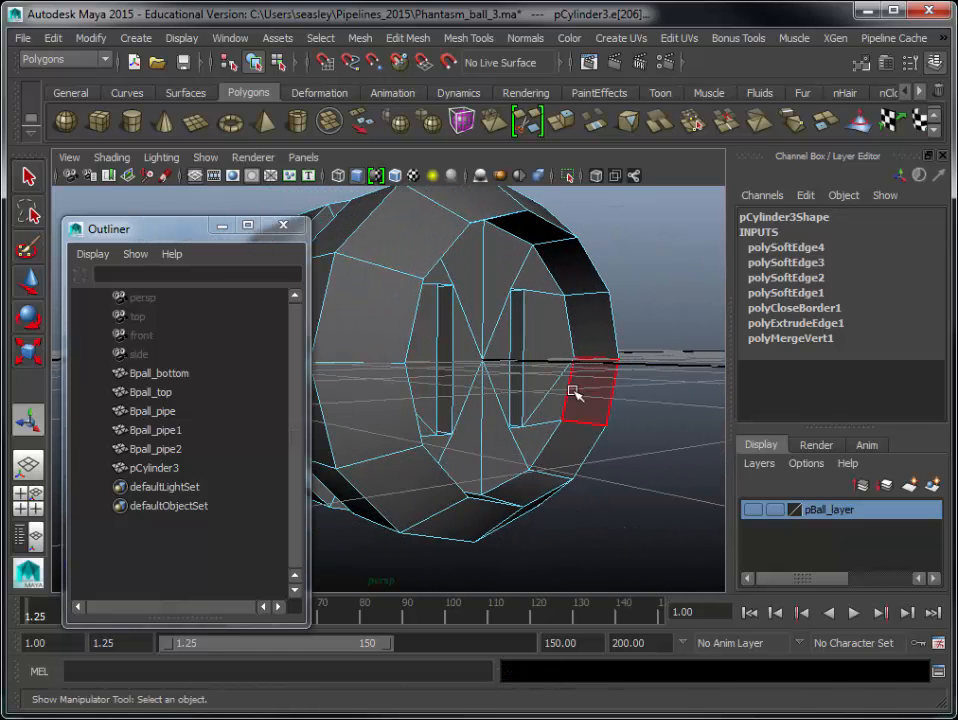
{"action": "left_click", "coordinate": [659, 449]}
- Return the cylinder to object mode and select pCylinder3 as a whole
{"action": "left_click_drag", "start_coordinate": [659, 449], "coordinate": [607, 432], "text": "alt"}
{"action": "right_click_drag", "start_coordinate": [607, 432], "coordinate": [385, 449], "text": "alt"}
{"action": "left_click_drag", "start_coordinate": [385, 449], "coordinate": [556, 417], "text": "alt"}
{"action": "right_click", "coordinate": [537, 332]}
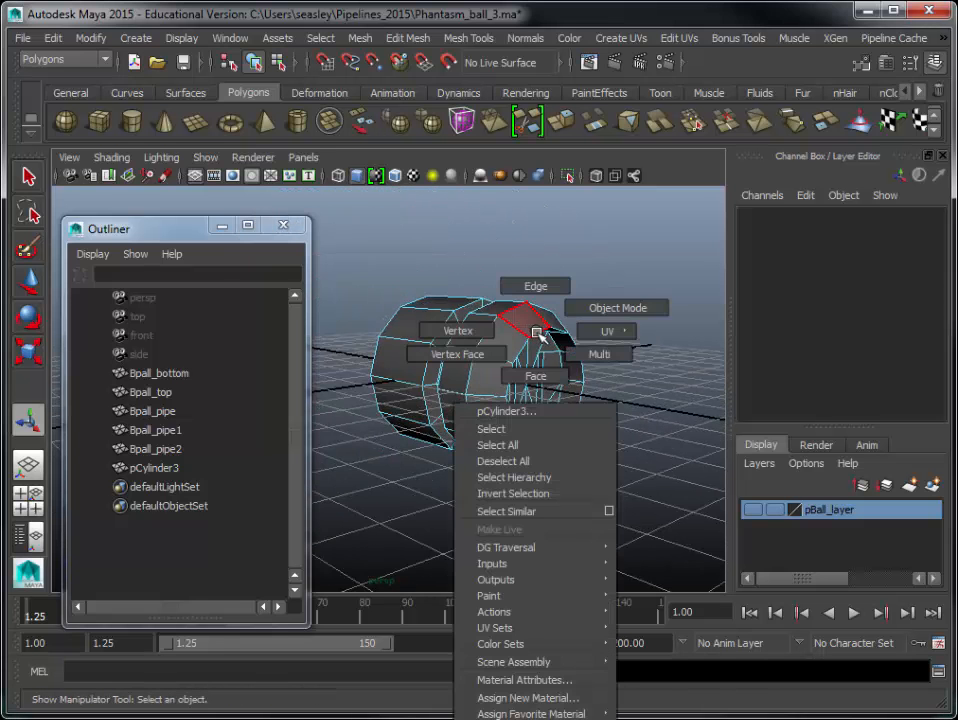
{"action": "left_click", "coordinate": [575, 307]}
{"action": "left_click_drag", "start_coordinate": [594, 348], "coordinate": [633, 366], "text": "alt"}
{"action": "left_click", "coordinate": [463, 360]}
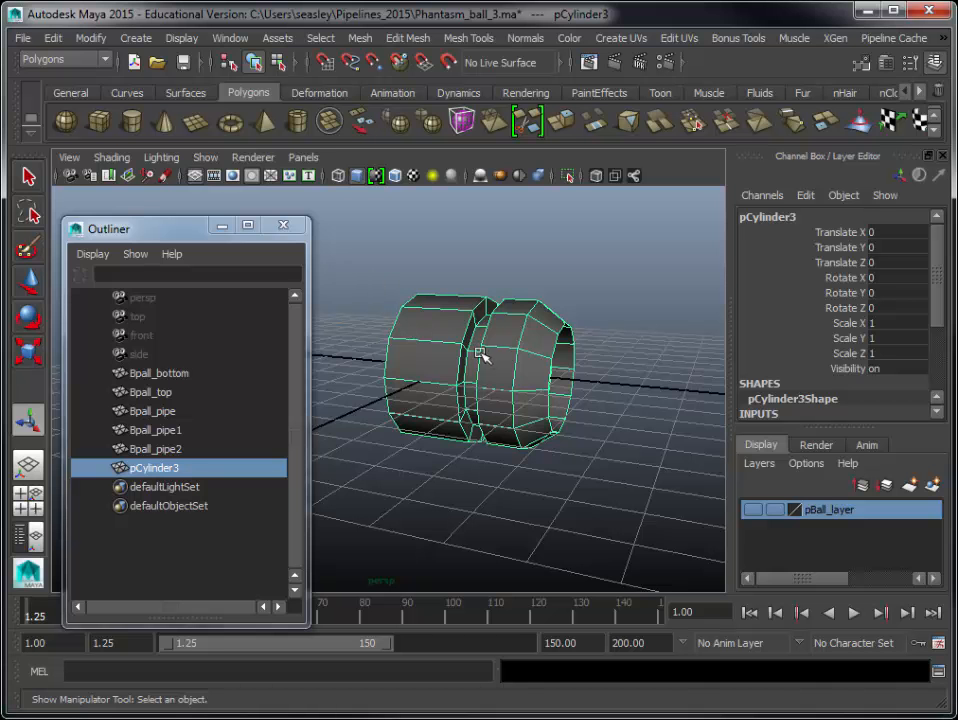
- Save the scene under the new name Phantasm_ball_4.ma in the Pipelines_2015 folder
{"action": "left_click", "coordinate": [22, 37]}
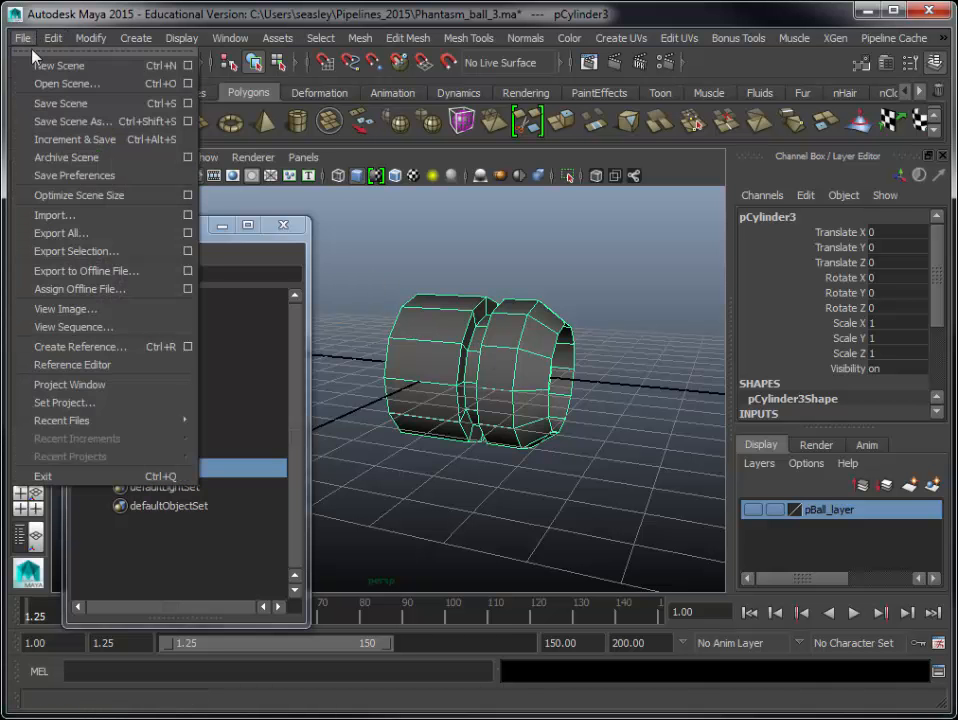
{"action": "left_click", "coordinate": [62, 118]}
{"action": "left_click", "coordinate": [244, 189]}
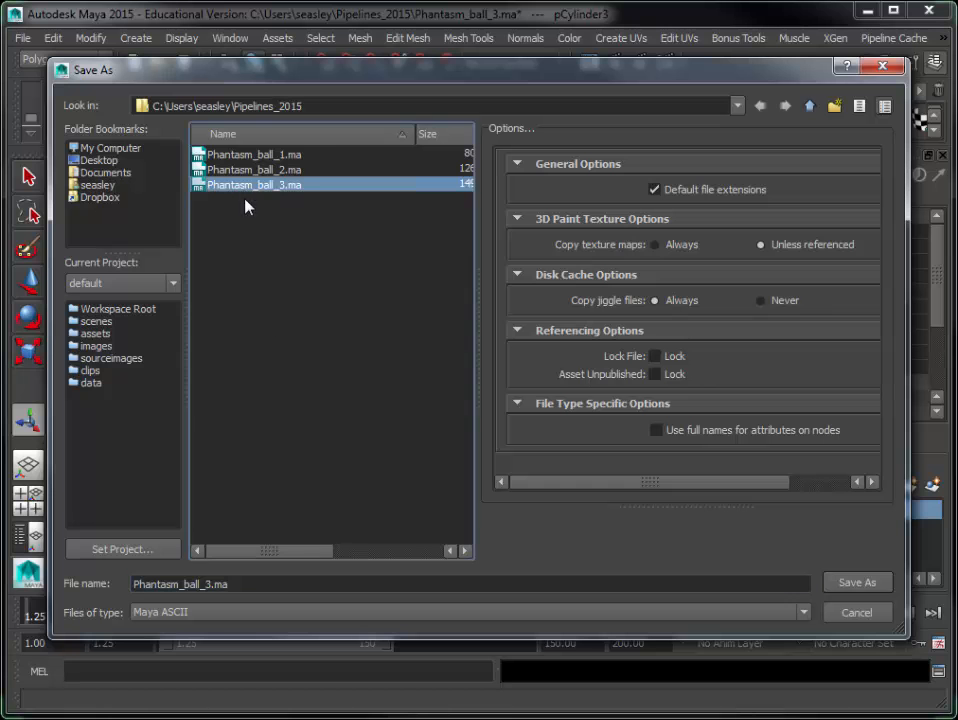
{"action": "left_click", "coordinate": [213, 584]}
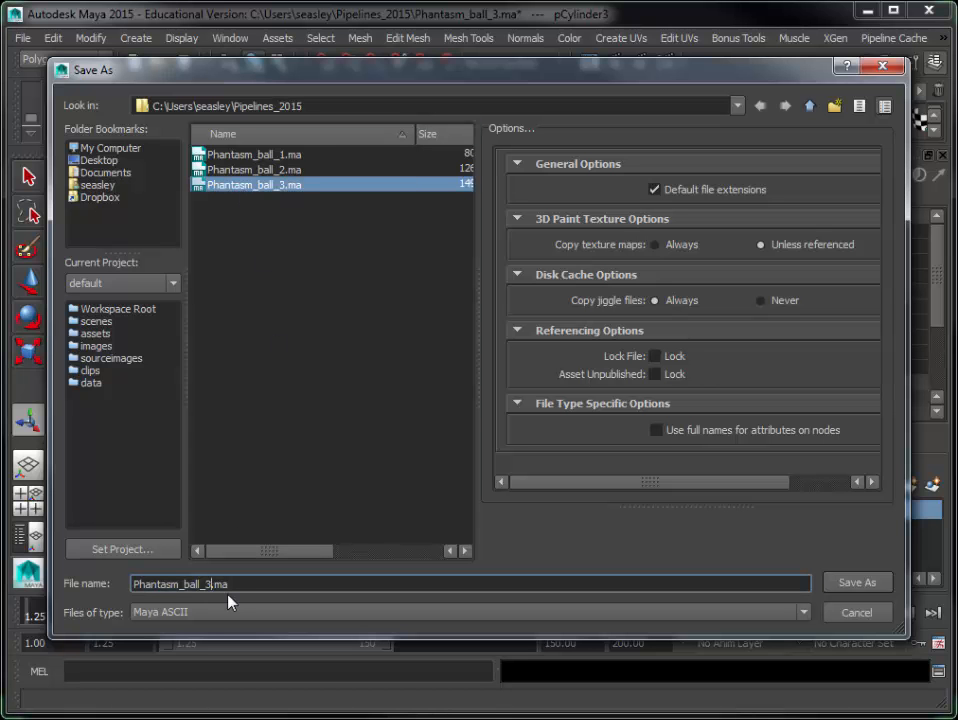
{"action": "key", "text": "BackSpace"}
{"action": "type", "text": "4"}
{"action": "key", "text": "Return"}
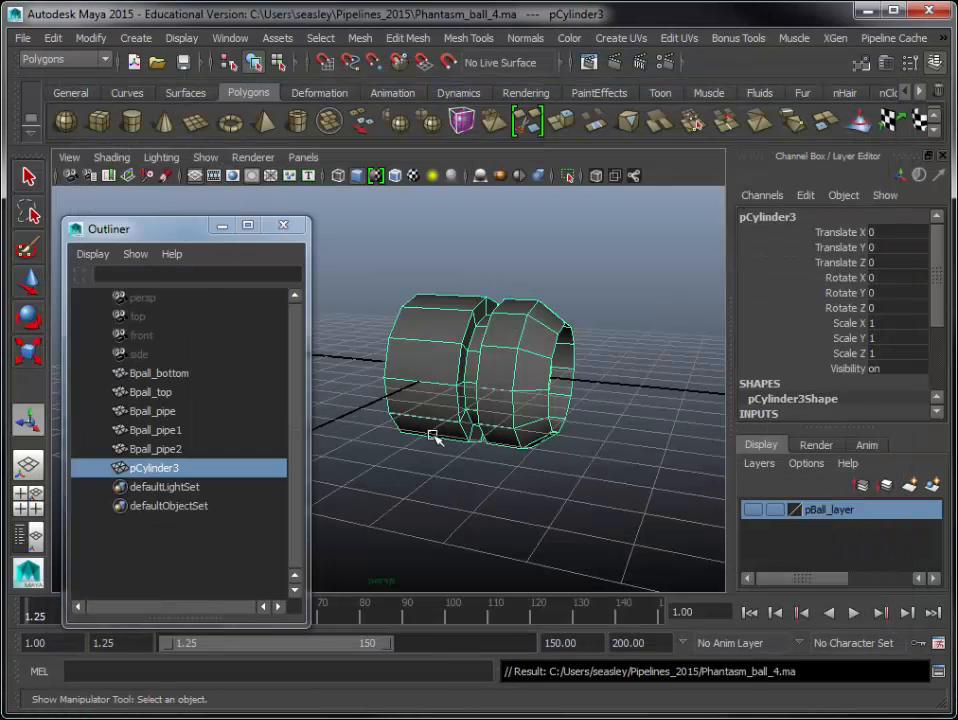
- View the finished cylinder from the side and close the Outliner
{"action": "left_click_drag", "start_coordinate": [434, 427], "coordinate": [487, 420], "text": "alt"}
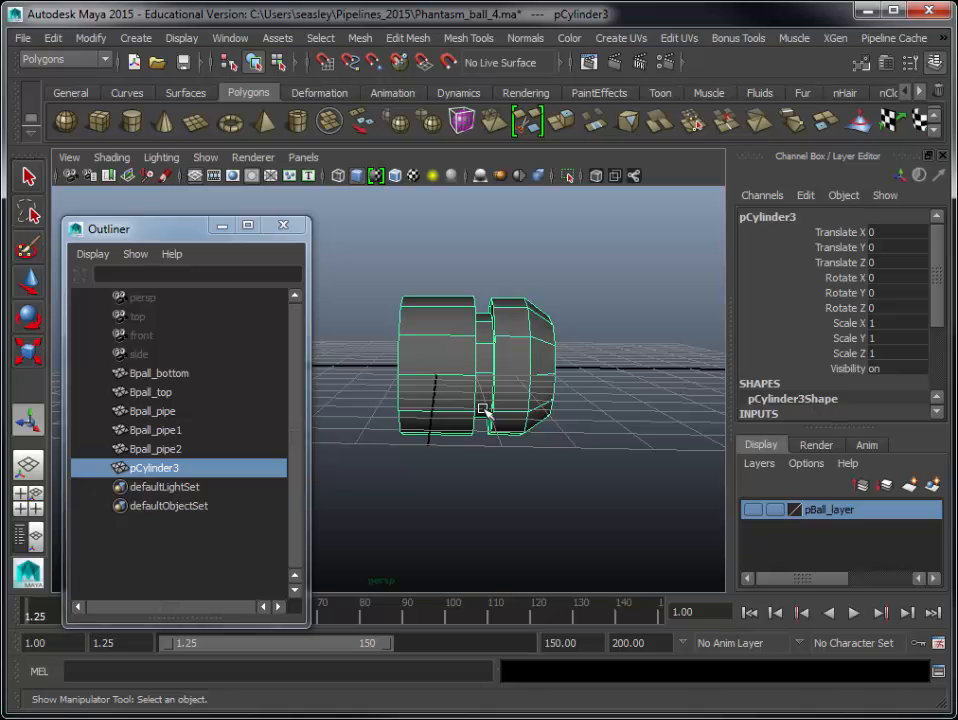
{"action": "left_click_drag", "start_coordinate": [451, 370], "coordinate": [387, 391], "text": "alt"}
{"action": "middle_click_drag", "start_coordinate": [387, 391], "coordinate": [463, 421], "text": "alt"}
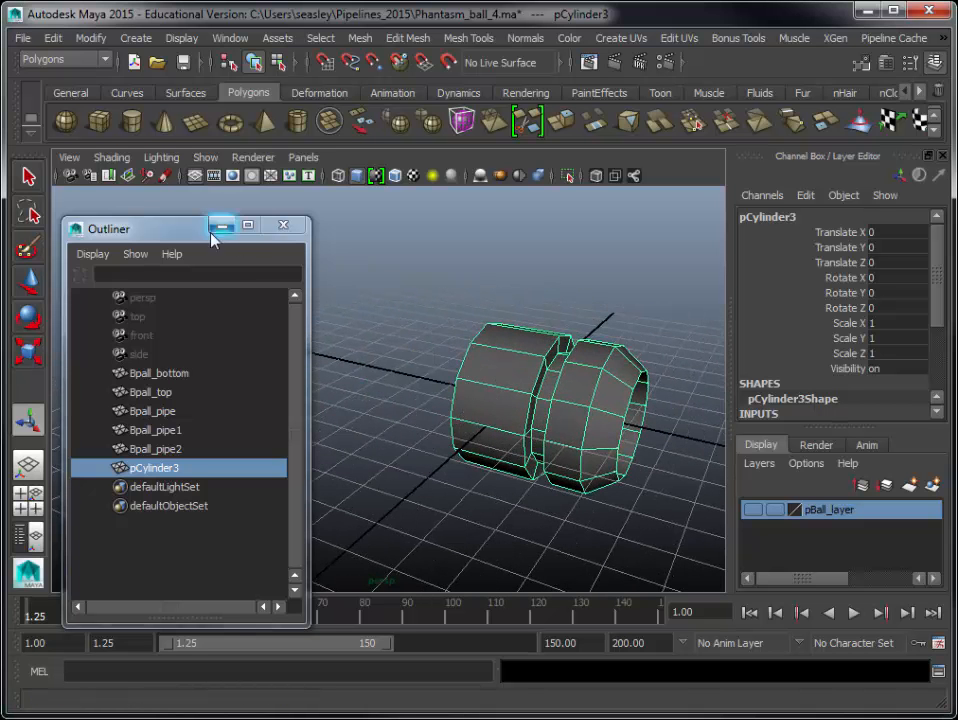
{"action": "left_click", "coordinate": [283, 227]}
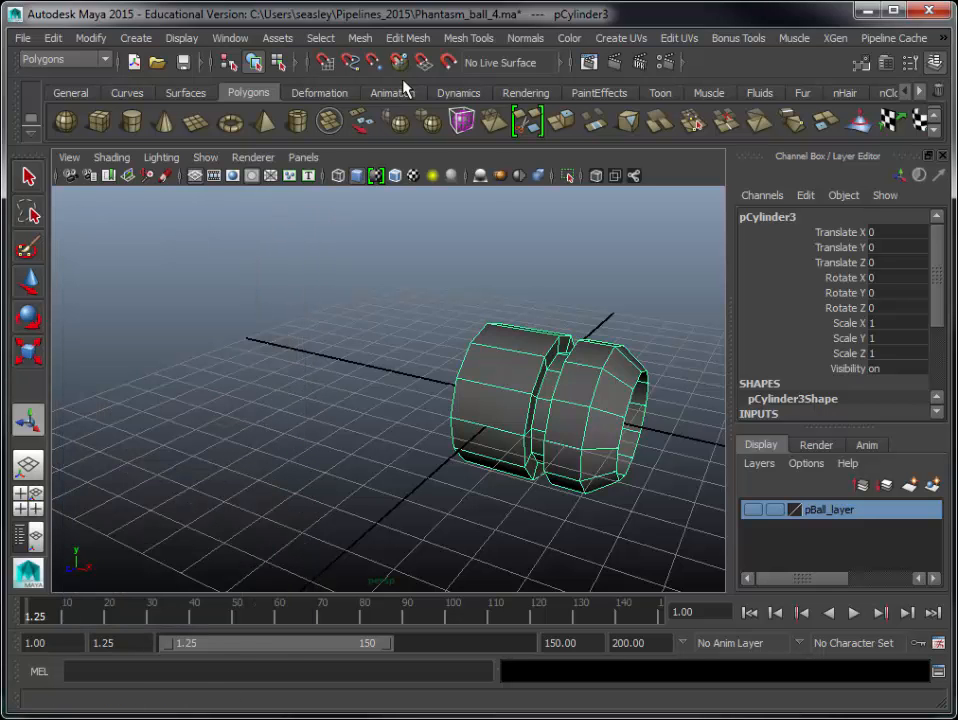
- Try mirroring pCylinder3's geometry in the +X direction with merged vertices, and undo that mirror
{"action": "left_click", "coordinate": [363, 40]}
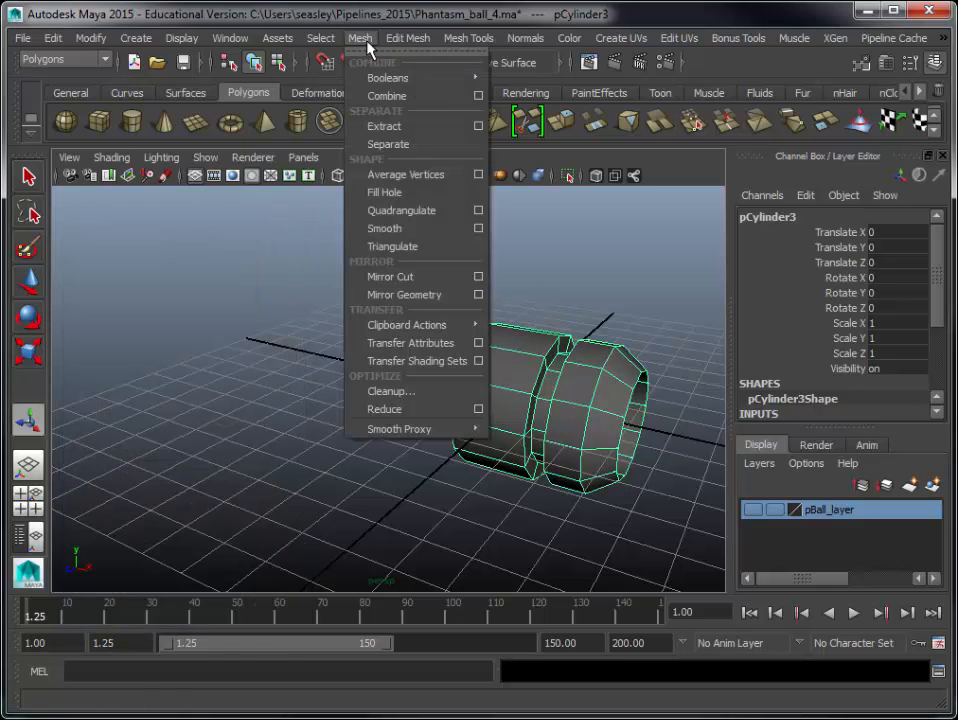
{"action": "left_click", "coordinate": [480, 295]}
{"action": "middle_click_drag", "start_coordinate": [413, 342], "coordinate": [222, 340], "text": "alt"}
{"action": "left_click_drag", "start_coordinate": [222, 340], "coordinate": [278, 357], "text": "alt"}
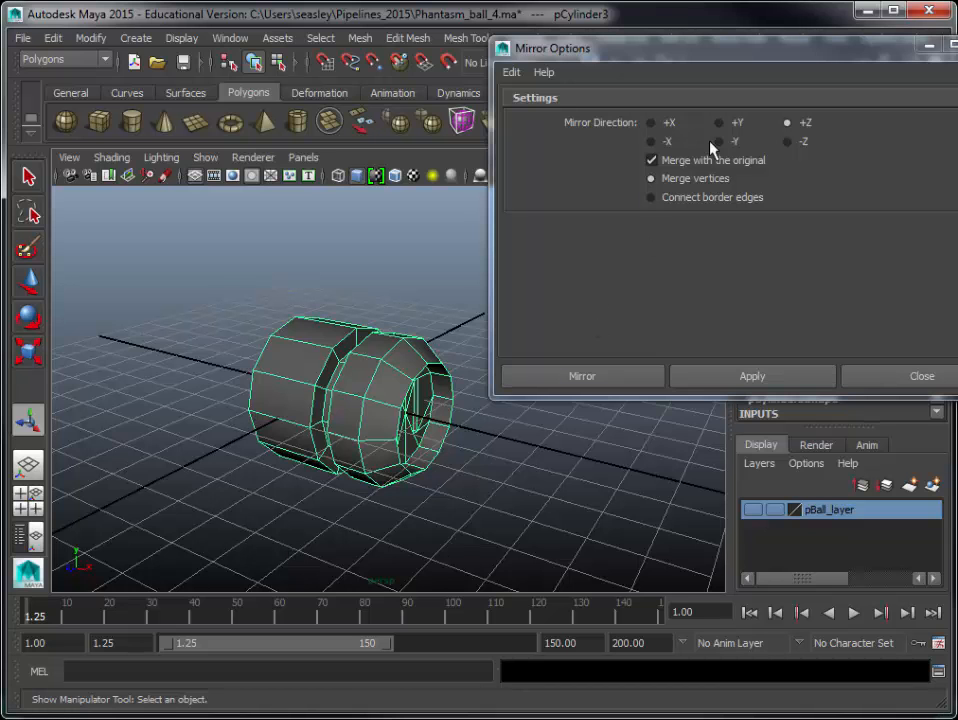
{"action": "left_click", "coordinate": [659, 128]}
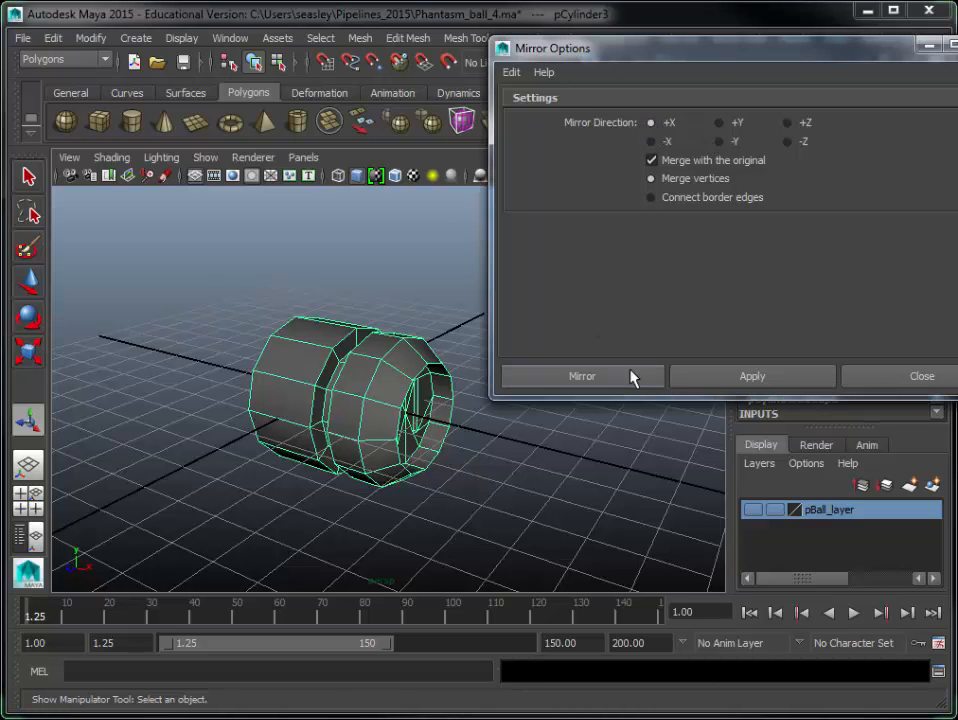
{"action": "left_click", "coordinate": [632, 374]}
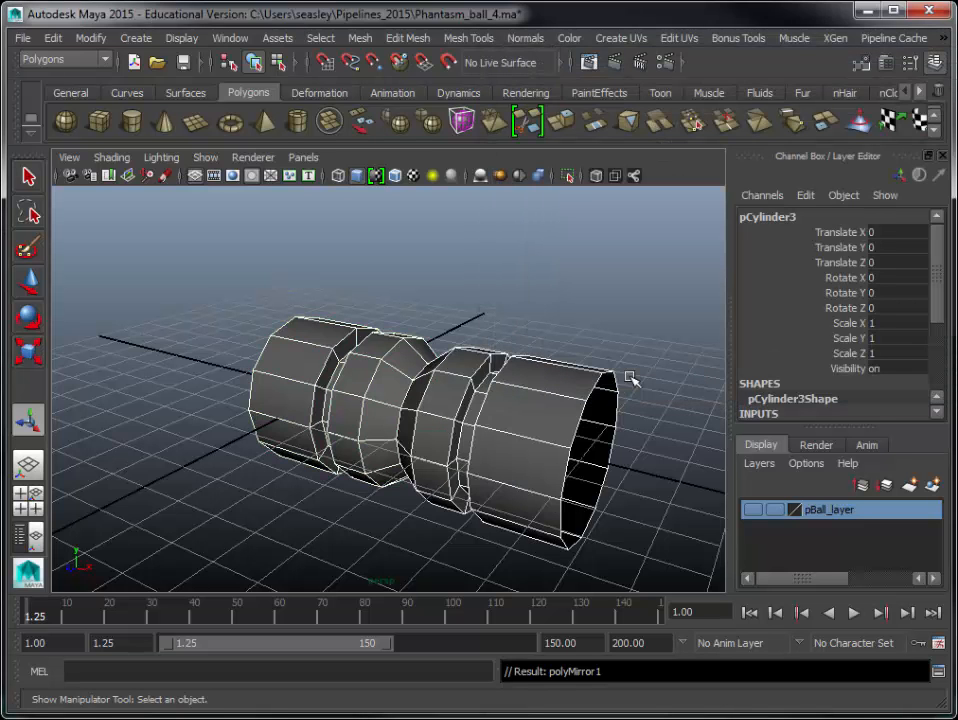
{"action": "key", "text": "ctrl+z"}
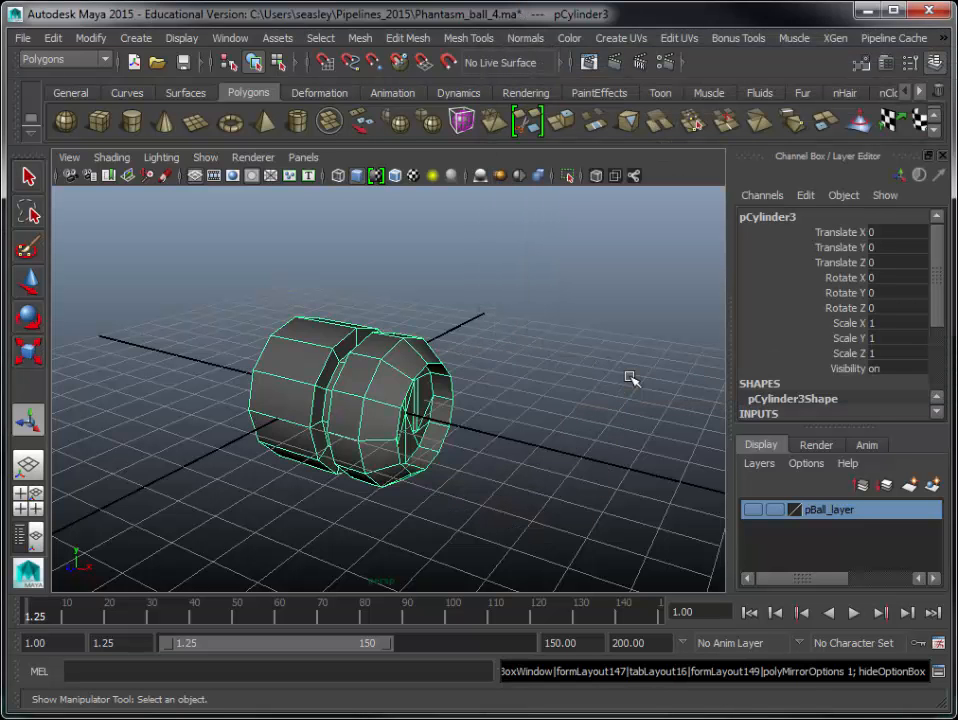
- Mirror pCylinder3's geometry in the -X direction, merging it with the original and merging vertices, and clear the selection
{"action": "left_click", "coordinate": [357, 39]}
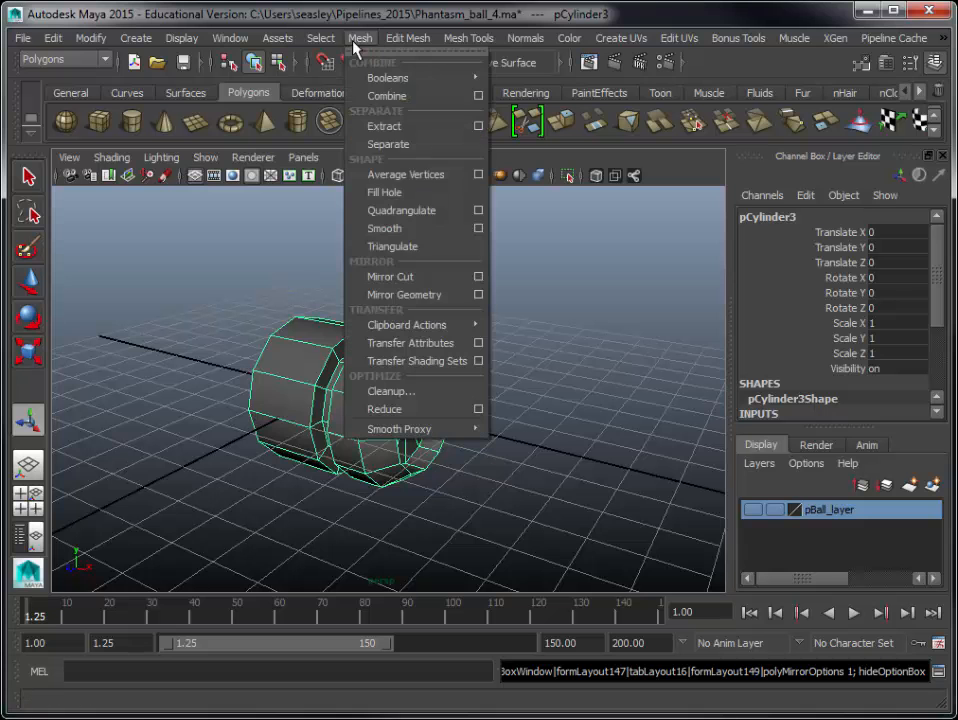
{"action": "left_click", "coordinate": [479, 294]}
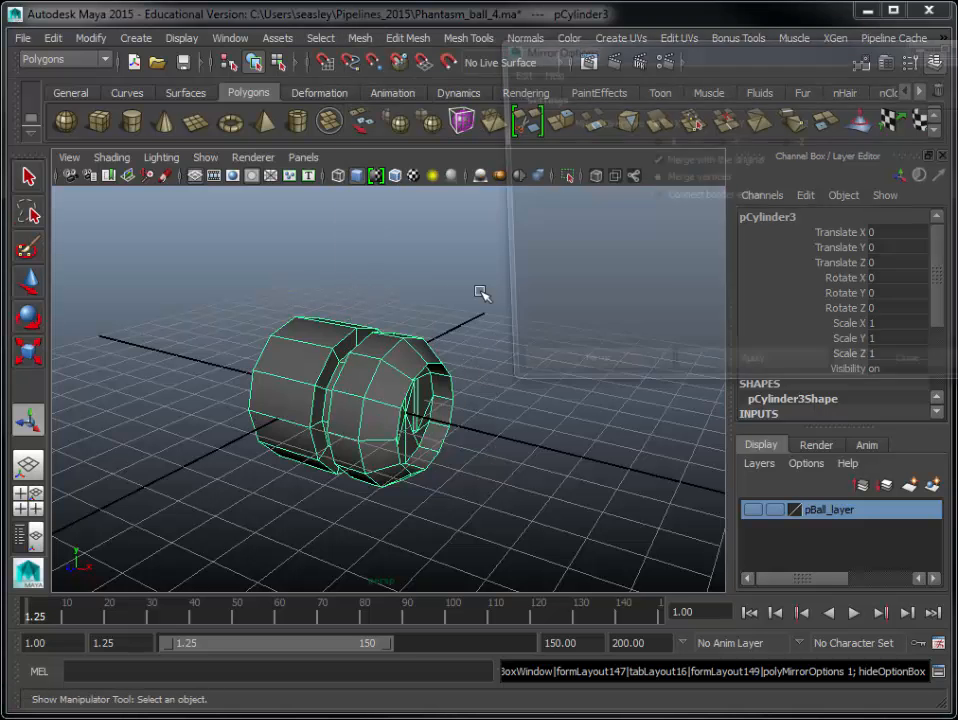
{"action": "left_click", "coordinate": [720, 123]}
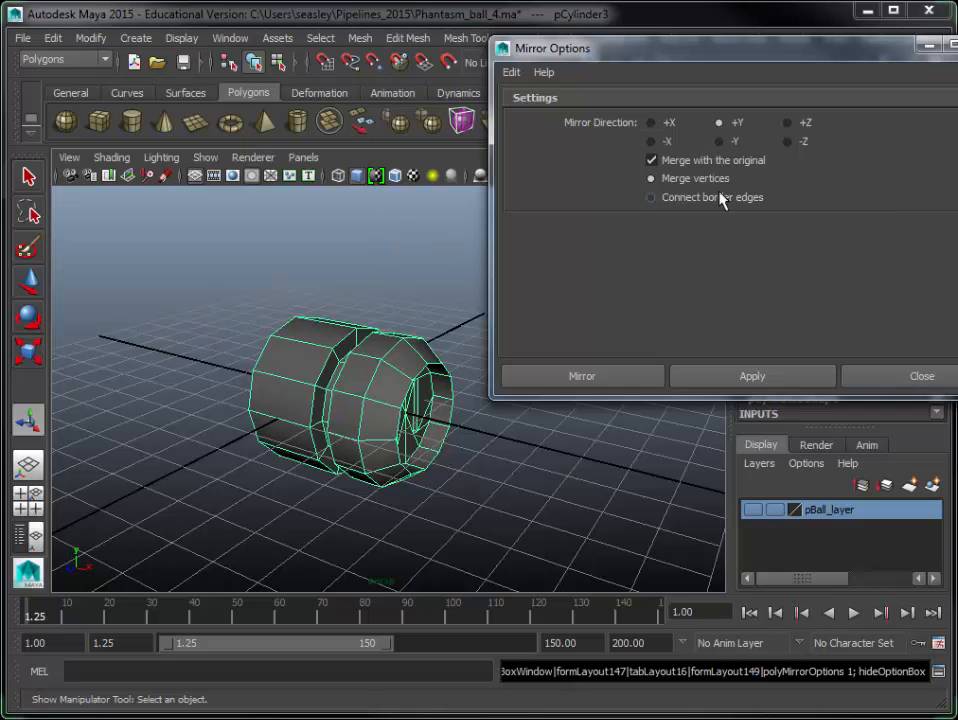
{"action": "left_click", "coordinate": [651, 142]}
{"action": "left_click", "coordinate": [716, 378]}
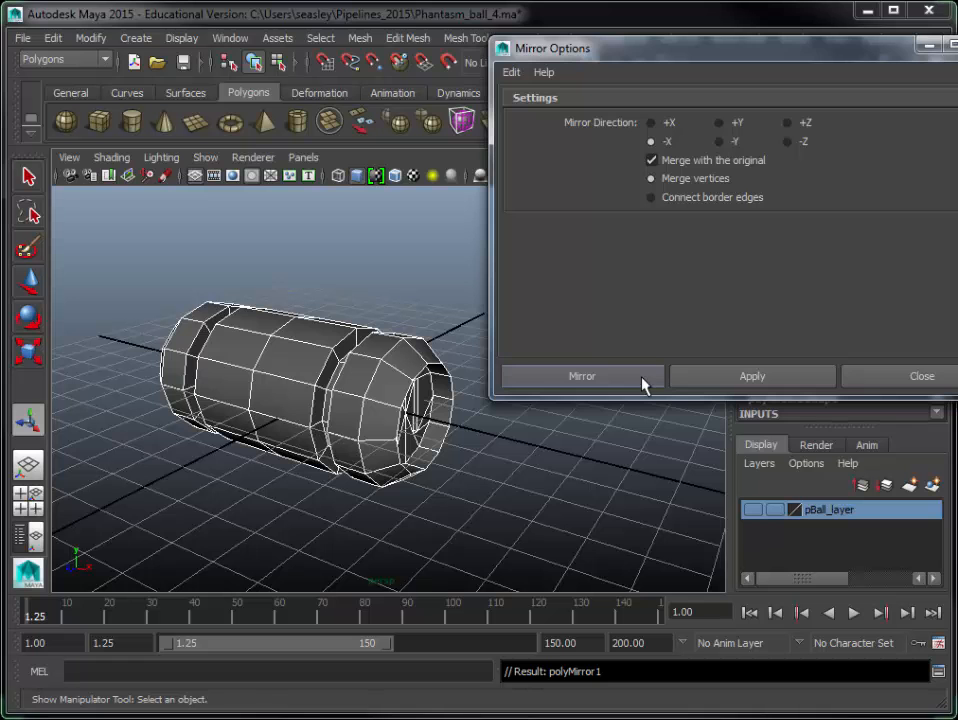
{"action": "left_click_drag", "start_coordinate": [675, 50], "coordinate": [573, 103]}
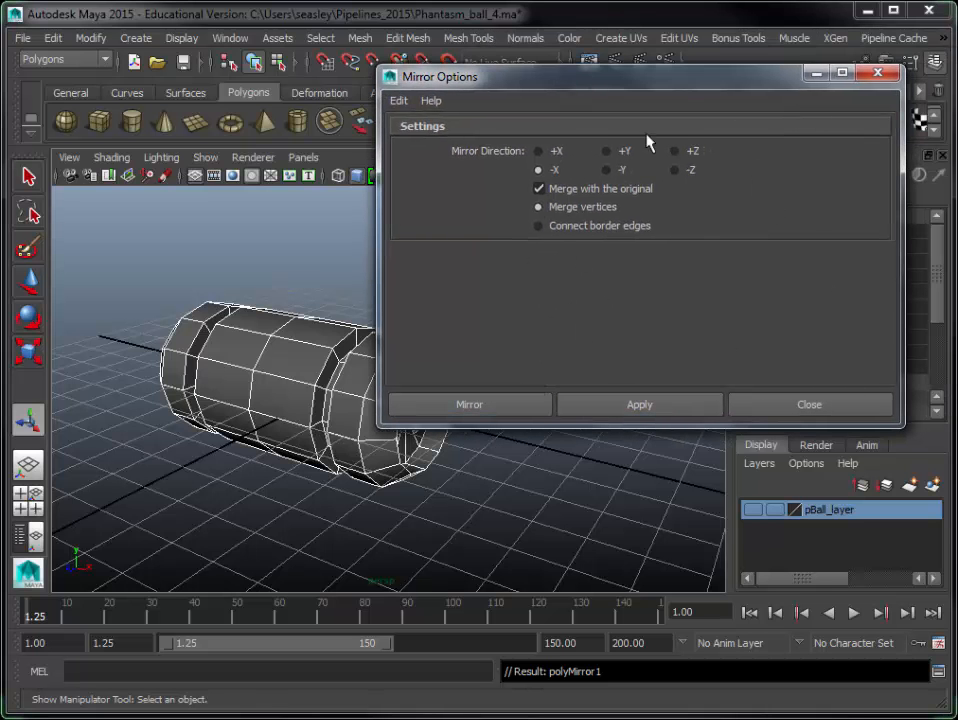
{"action": "left_click", "coordinate": [878, 73]}
{"action": "left_click", "coordinate": [458, 300]}
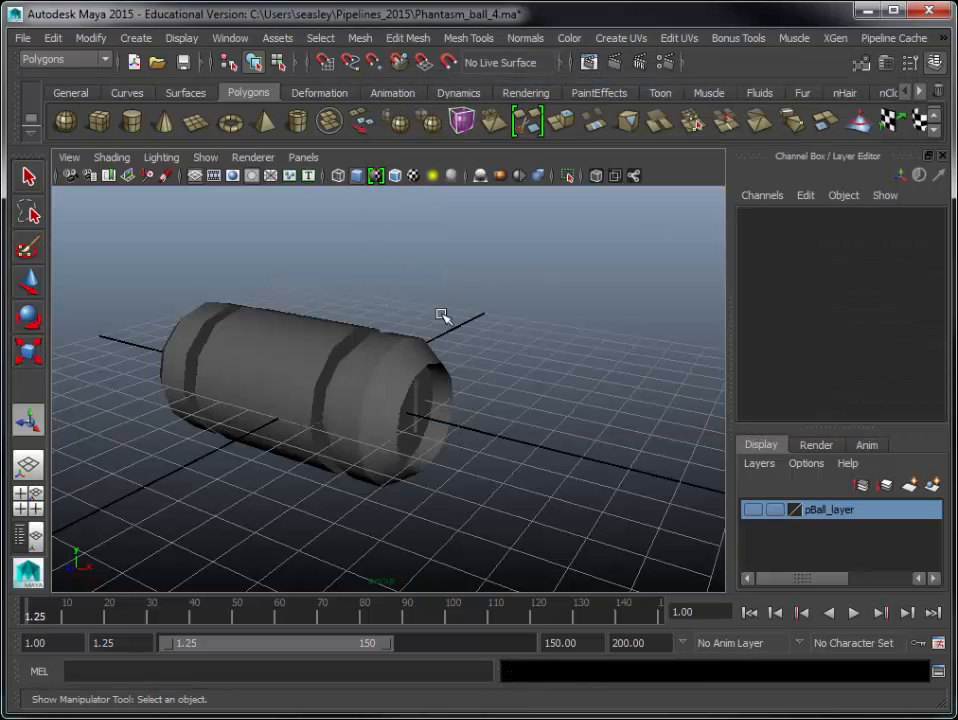
- Delete the centre seam edge loop around the mirrored cylinder with Delete Edge/Vertex and return to object mode
{"action": "left_click", "coordinate": [305, 382]}
{"action": "left_click_drag", "start_coordinate": [268, 407], "coordinate": [432, 398], "text": "alt"}
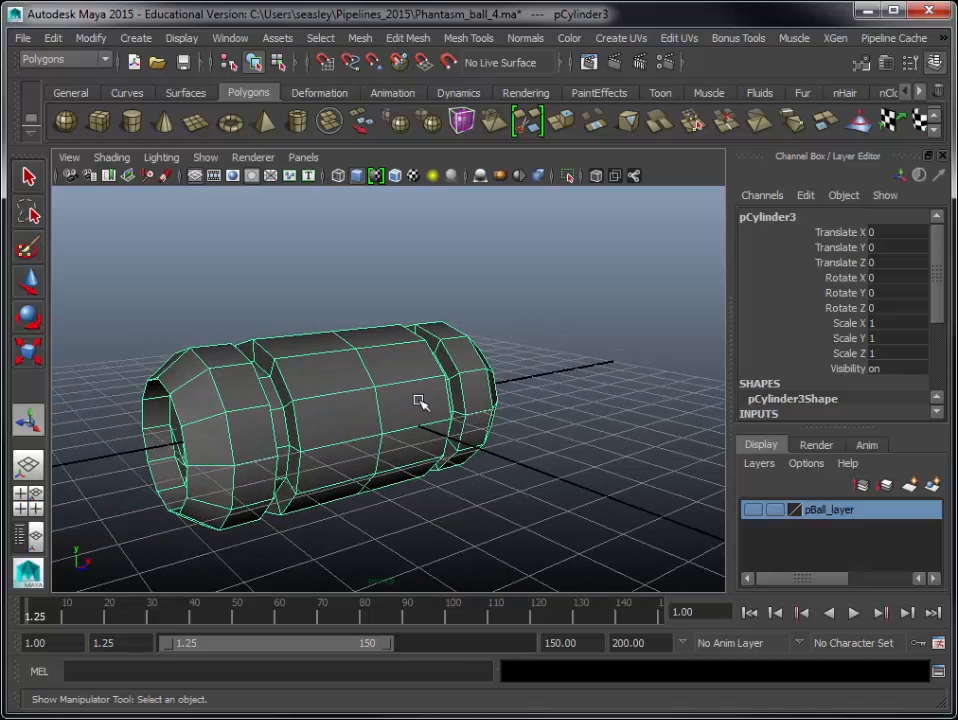
{"action": "right_click", "coordinate": [377, 407]}
{"action": "left_click", "coordinate": [375, 364]}
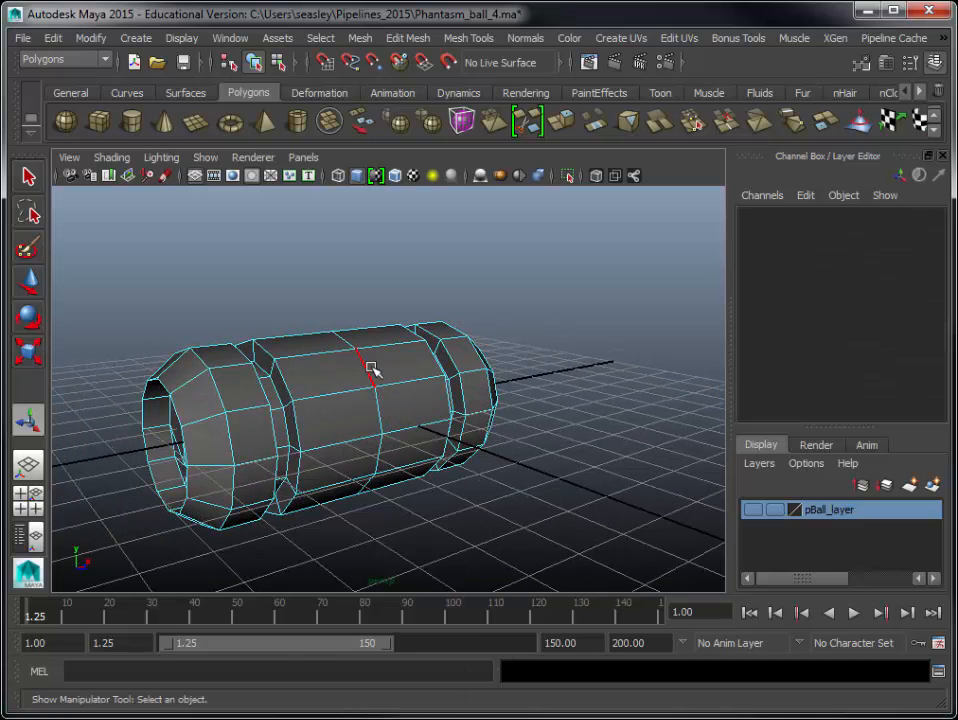
{"action": "left_click", "coordinate": [367, 370]}
{"action": "left_click_drag", "start_coordinate": [368, 374], "coordinate": [330, 300], "text": "alt"}
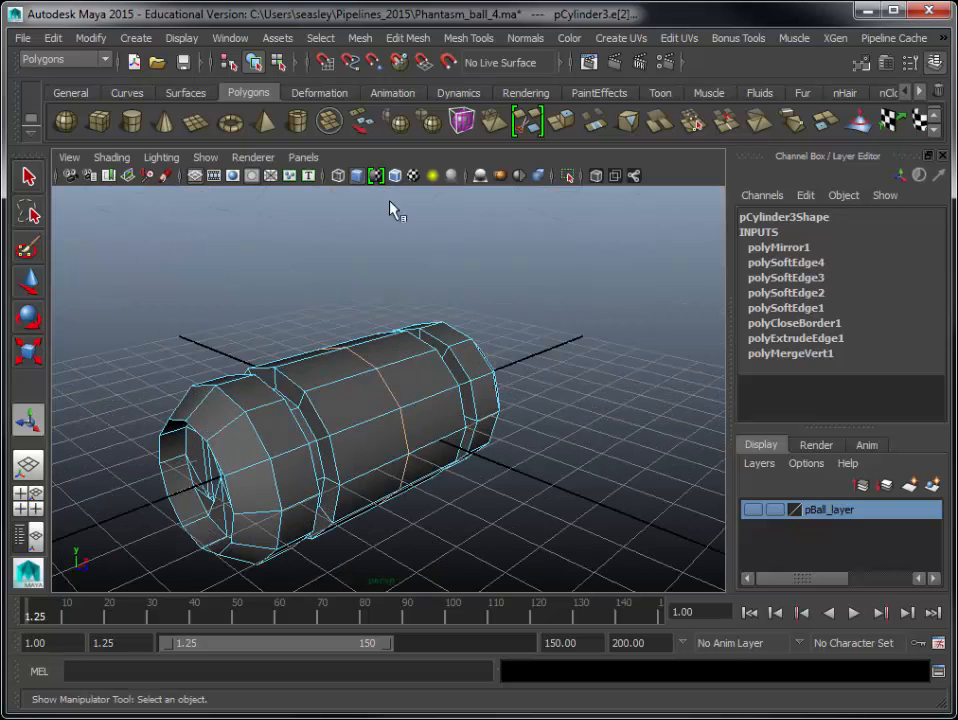
{"action": "left_click", "coordinate": [410, 39]}
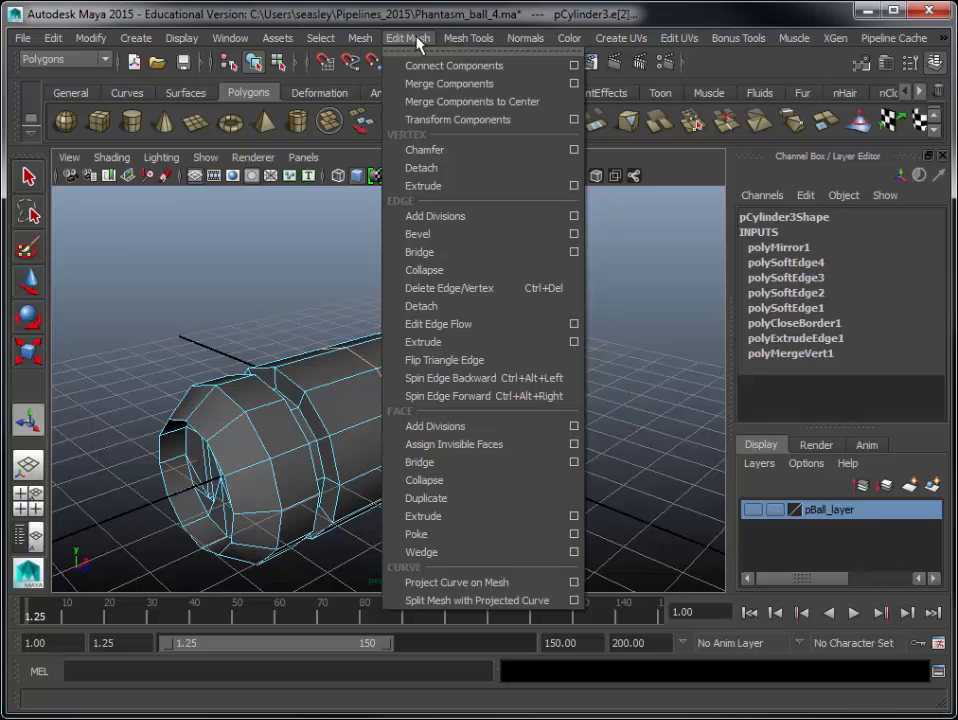
{"action": "left_click", "coordinate": [480, 291]}
{"action": "left_click", "coordinate": [528, 329]}
{"action": "right_click_drag", "start_coordinate": [390, 389], "coordinate": [431, 372]}
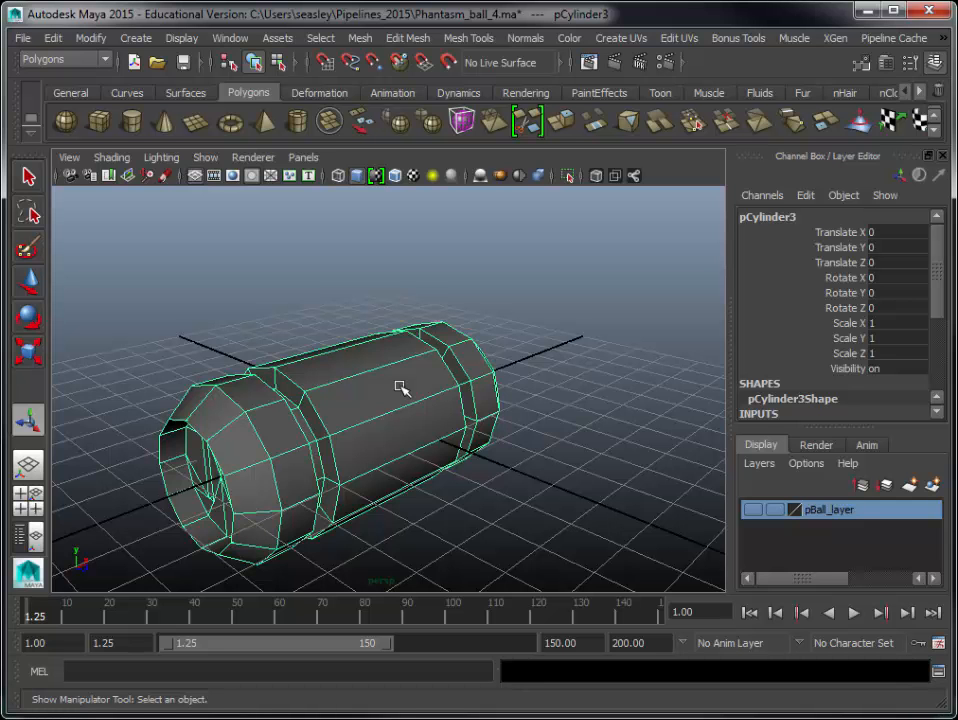
- Deselect the cylinder and make pBall_layer visible so the whole ball with its pipes shows
{"action": "middle_click_drag", "start_coordinate": [400, 386], "coordinate": [480, 355], "text": "alt"}
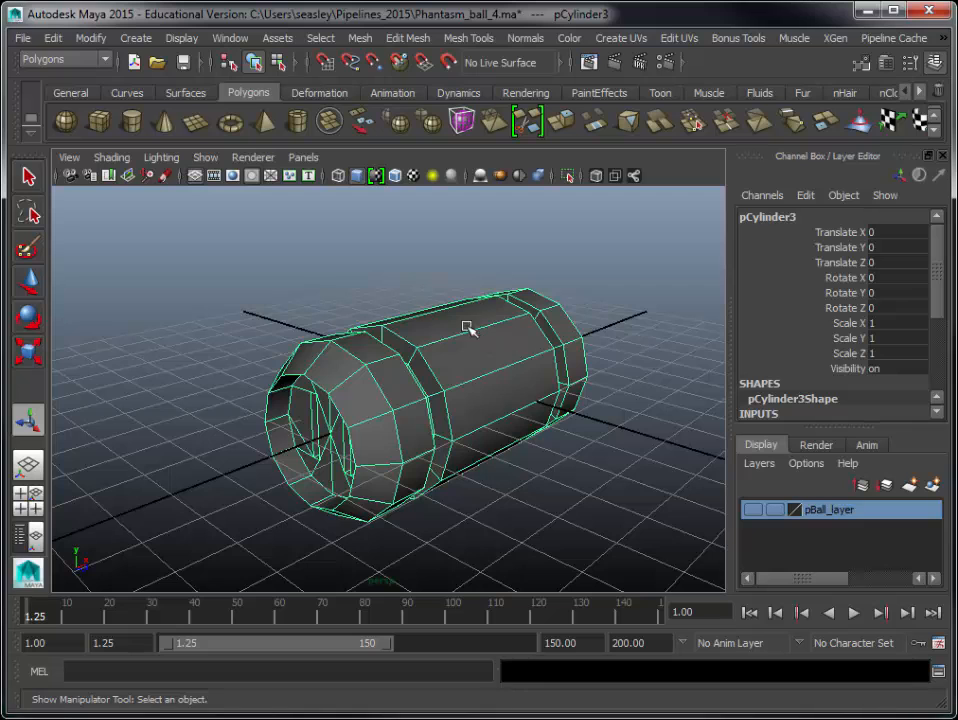
{"action": "left_click_drag", "start_coordinate": [500, 395], "coordinate": [584, 393], "text": "alt"}
{"action": "left_click", "coordinate": [605, 400]}
{"action": "right_click_drag", "start_coordinate": [584, 393], "coordinate": [486, 409], "text": "alt"}
{"action": "middle_click_drag", "start_coordinate": [486, 409], "coordinate": [443, 353], "text": "alt"}
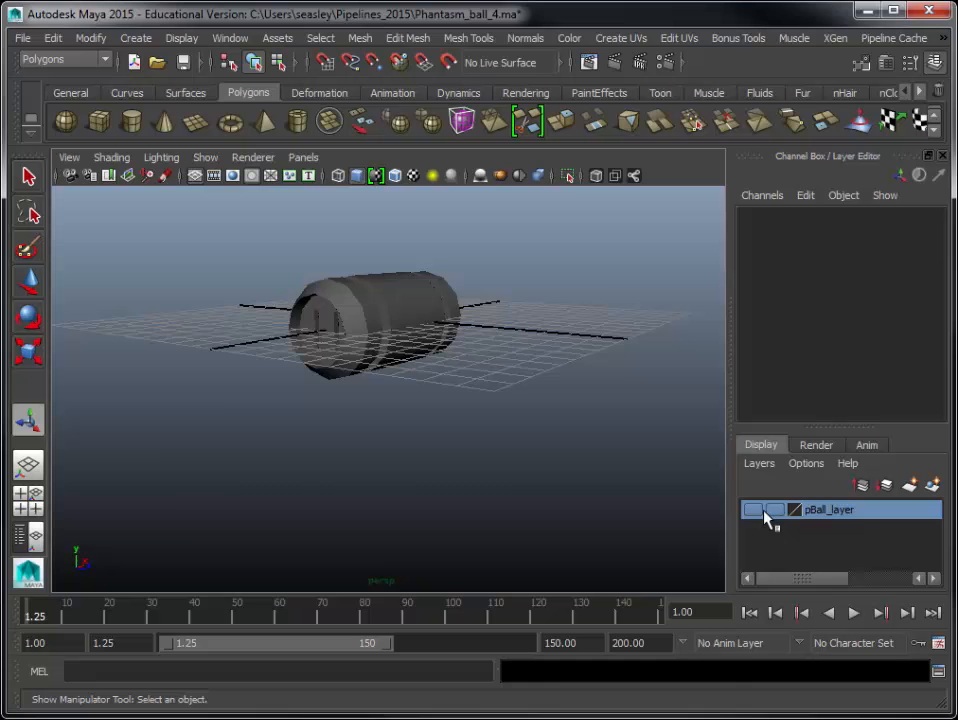
{"action": "left_click", "coordinate": [756, 511]}
{"action": "scroll", "coordinate": [573, 451], "scroll_direction": "up", "scroll_amount": 5}
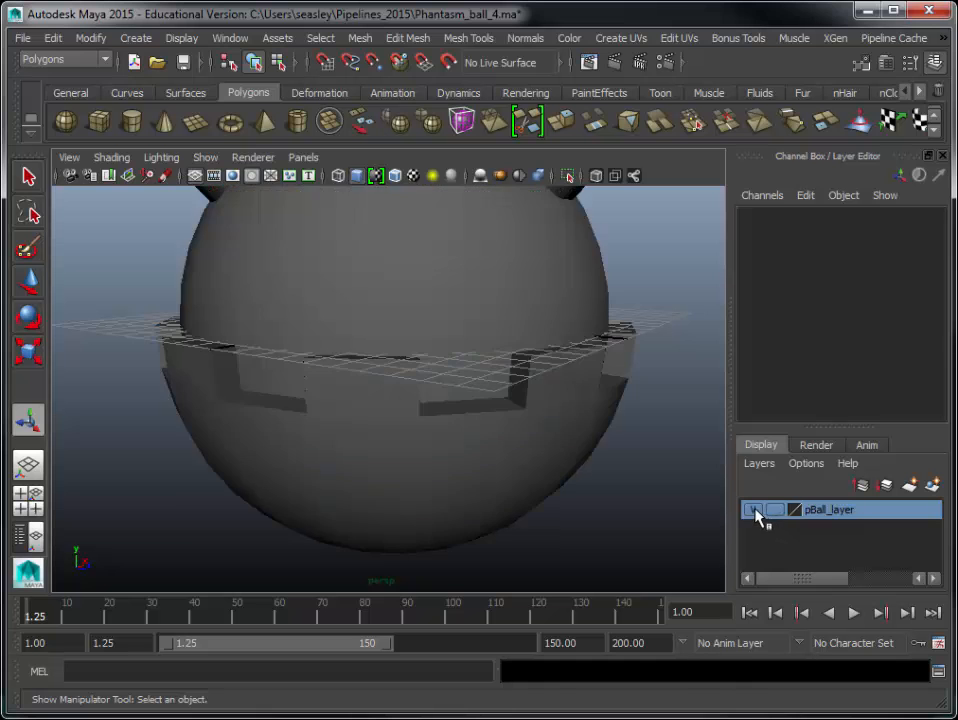
{"action": "right_click_drag", "start_coordinate": [573, 451], "coordinate": [513, 498], "text": "alt"}
{"action": "left_click_drag", "start_coordinate": [513, 498], "coordinate": [481, 498], "text": "alt"}
- Select pCylinder3 in the Outliner and raise it above the ball's top pipe, to a Translate Y of about 13.949
{"action": "left_click", "coordinate": [230, 38]}
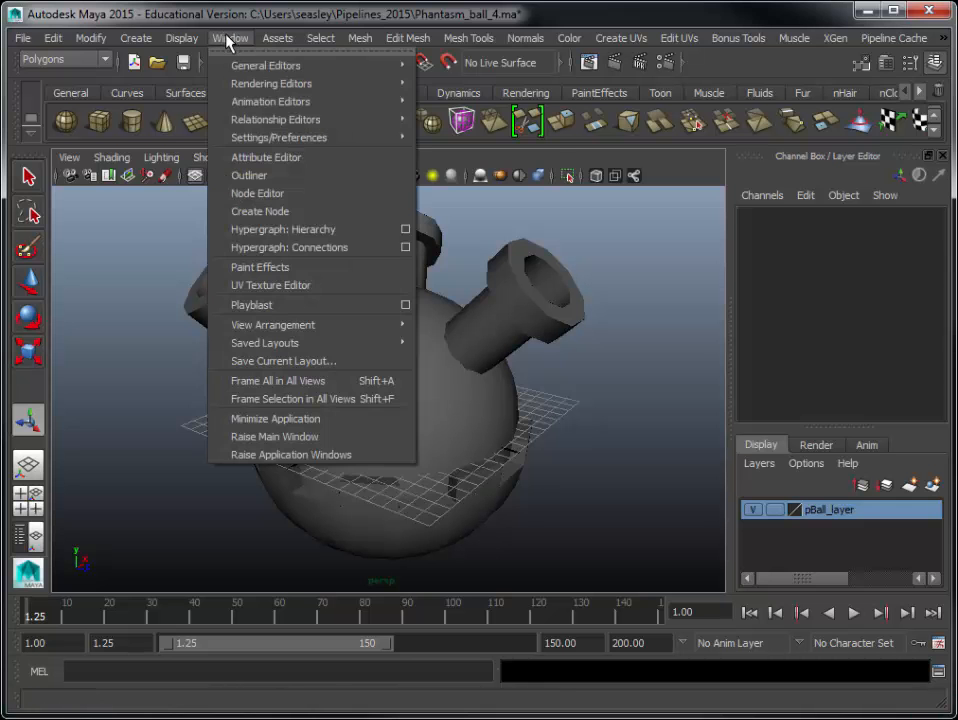
{"action": "left_click", "coordinate": [285, 178]}
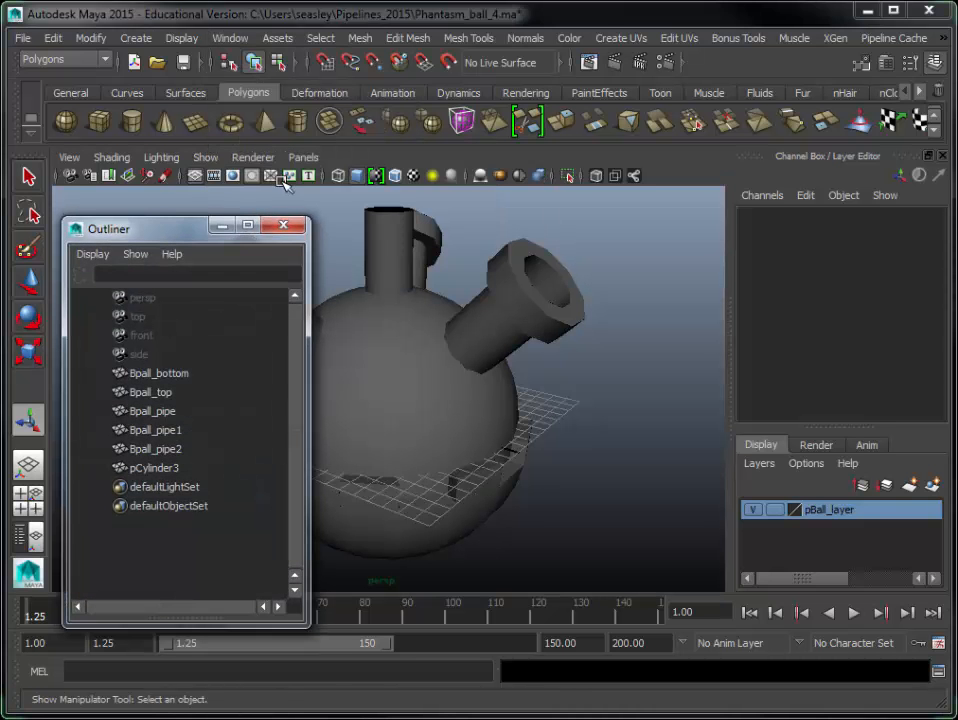
{"action": "left_click", "coordinate": [155, 467]}
{"action": "left_click_drag", "start_coordinate": [211, 234], "coordinate": [755, 261]}
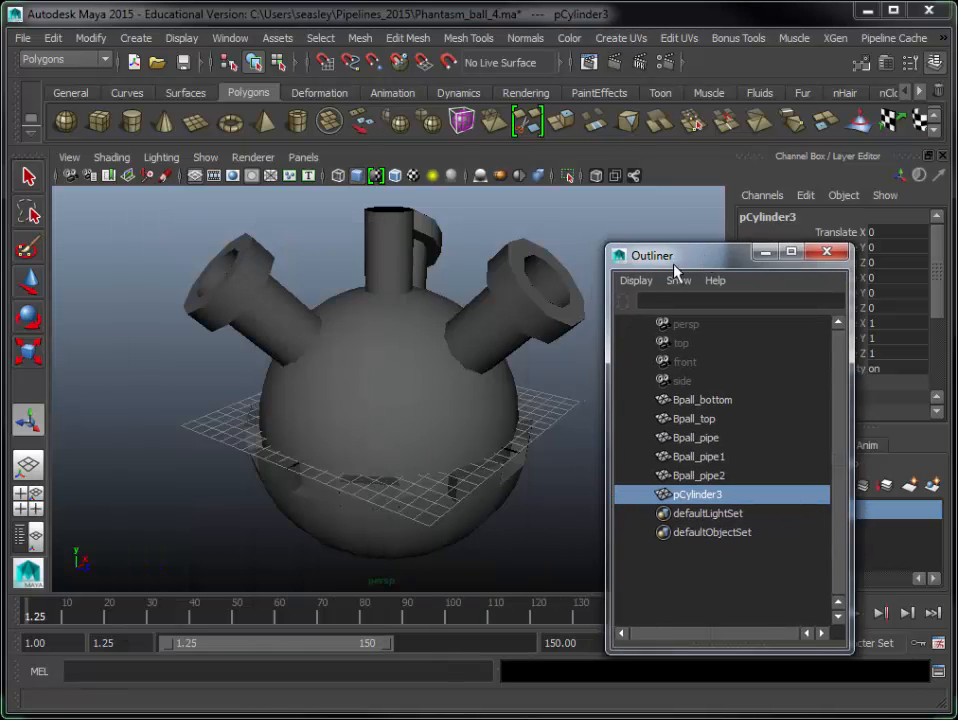
{"action": "key", "text": "w"}
{"action": "left_click_drag", "start_coordinate": [398, 318], "coordinate": [378, 108]}
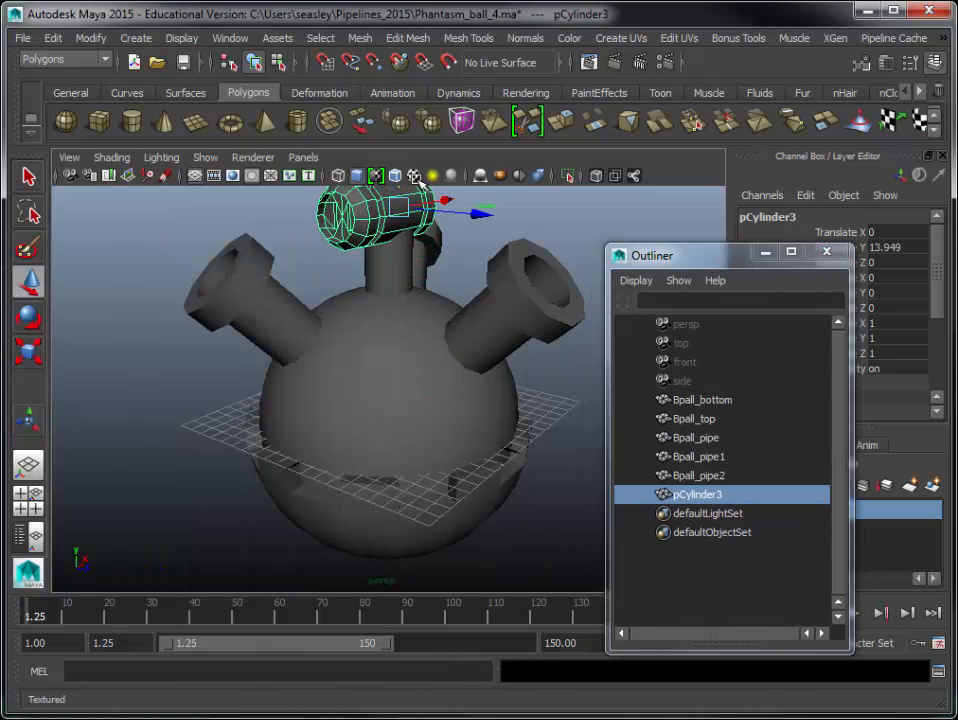
{"action": "middle_click_drag", "start_coordinate": [481, 290], "coordinate": [411, 503], "text": "alt"}
{"action": "left_click_drag", "start_coordinate": [411, 503], "coordinate": [314, 485], "text": "alt"}
{"action": "middle_click_drag", "start_coordinate": [314, 485], "coordinate": [395, 426], "text": "alt"}
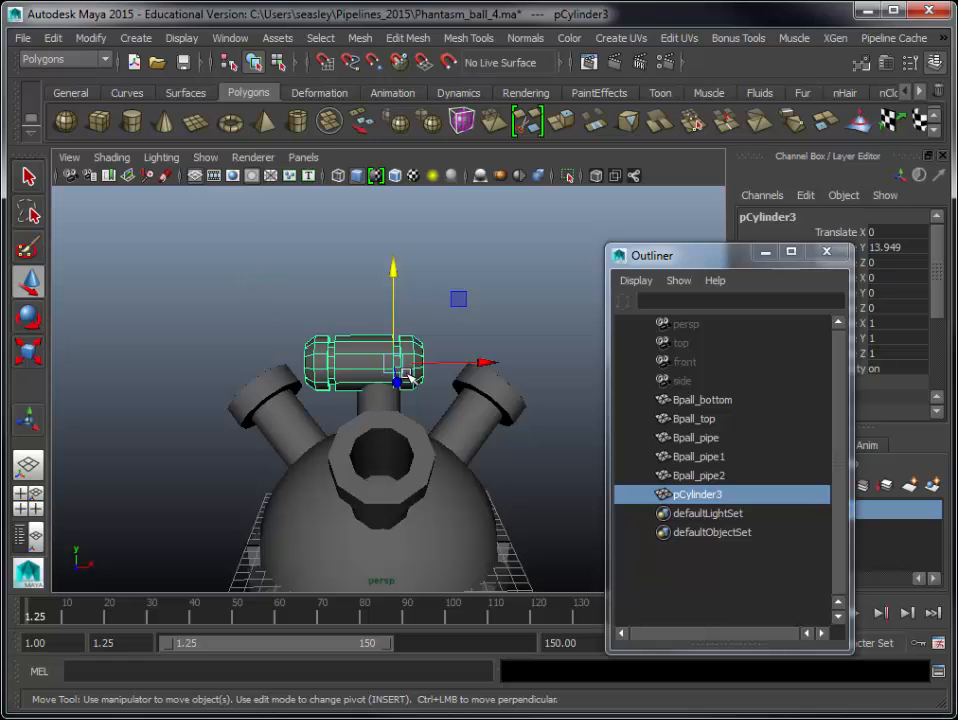
- Center pCylinder3's pivot and, in the front view, align it over the ball's vertical axis at Translate X 1
{"action": "left_click", "coordinate": [91, 38]}
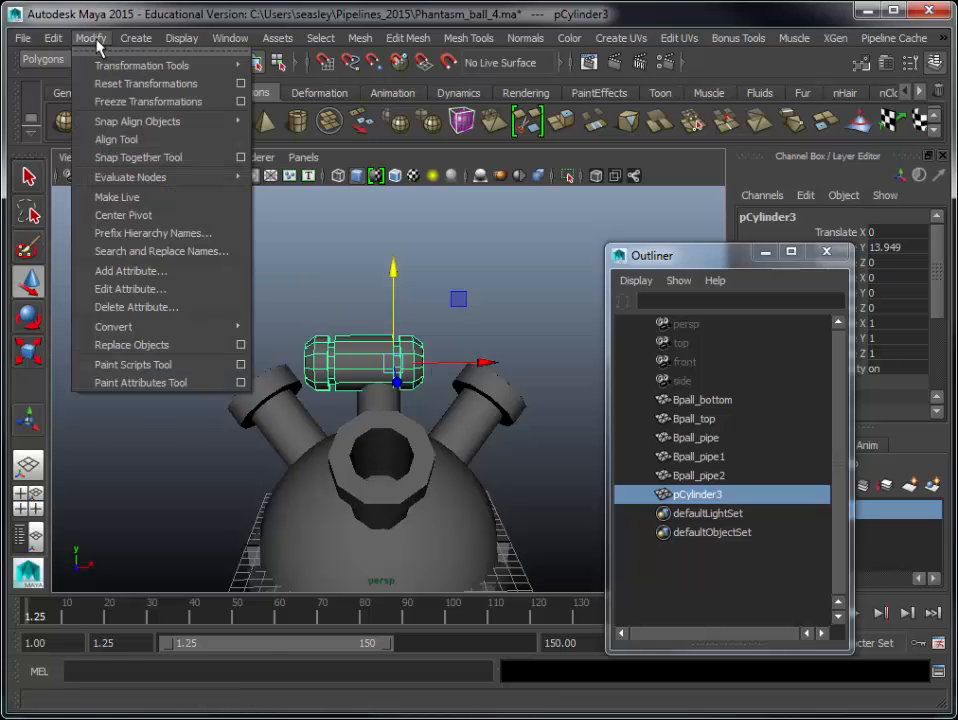
{"action": "left_click", "coordinate": [133, 216]}
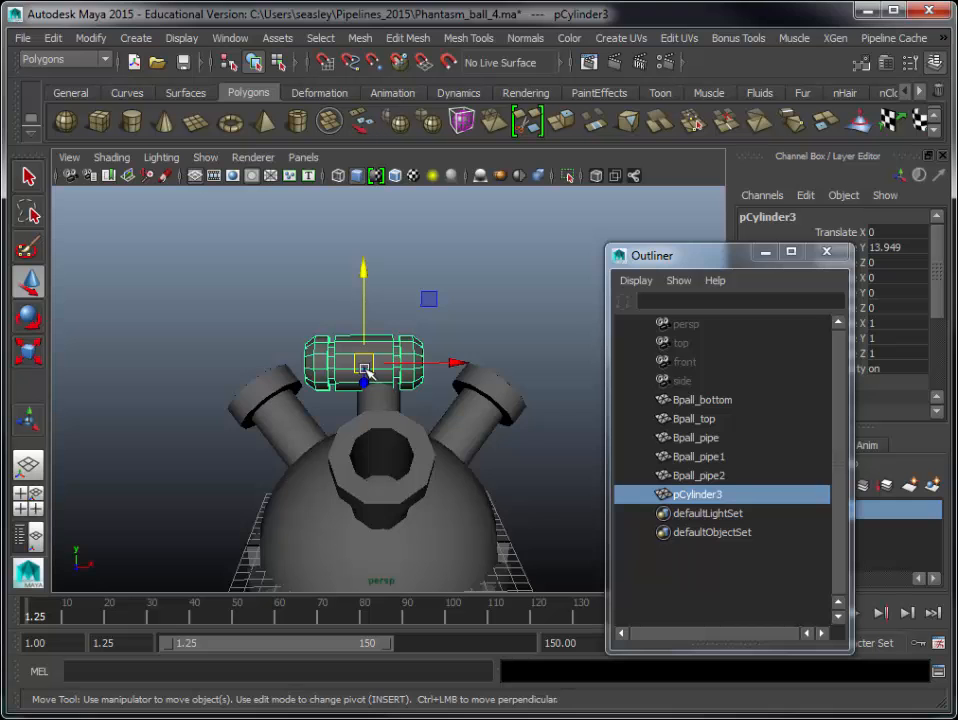
{"action": "key", "text": "space"}
{"action": "key", "text": "space"}
{"action": "key", "text": "f"}
{"action": "key", "text": "space"}
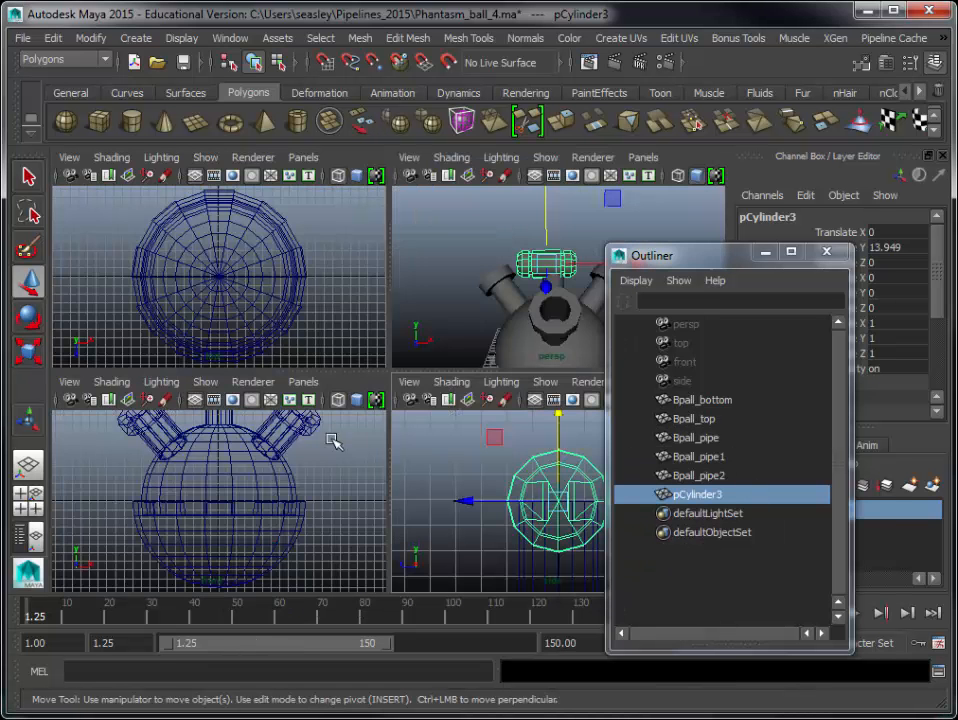
{"action": "key", "text": "space"}
{"action": "key", "text": "f"}
{"action": "scroll", "coordinate": [308, 470], "scroll_direction": "down", "scroll_amount": 5}
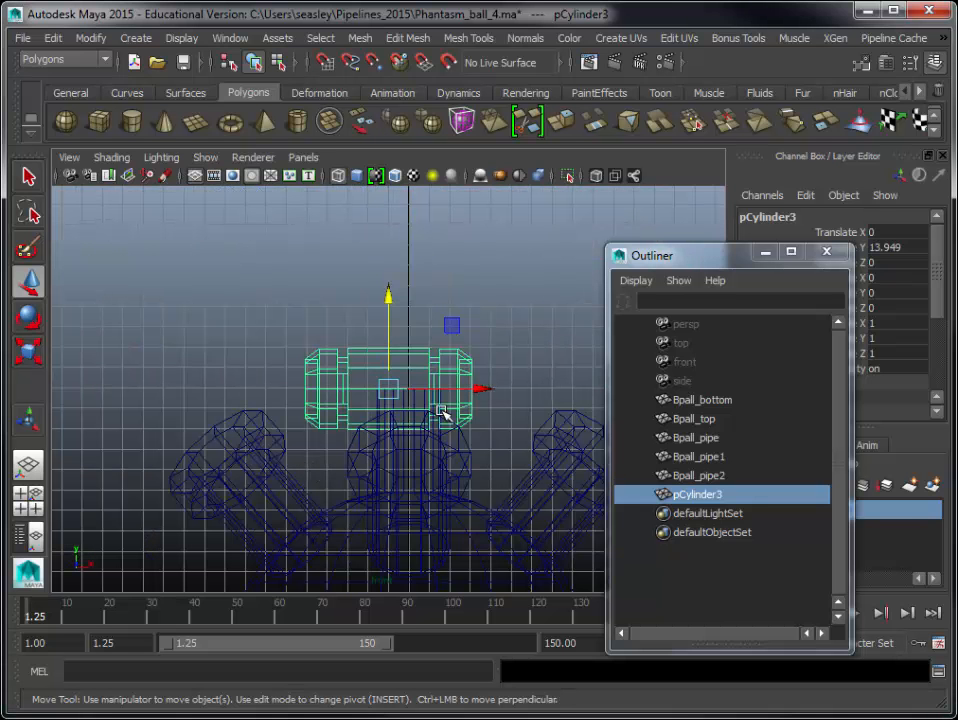
{"action": "left_click_drag", "start_coordinate": [481, 390], "coordinate": [417, 391]}
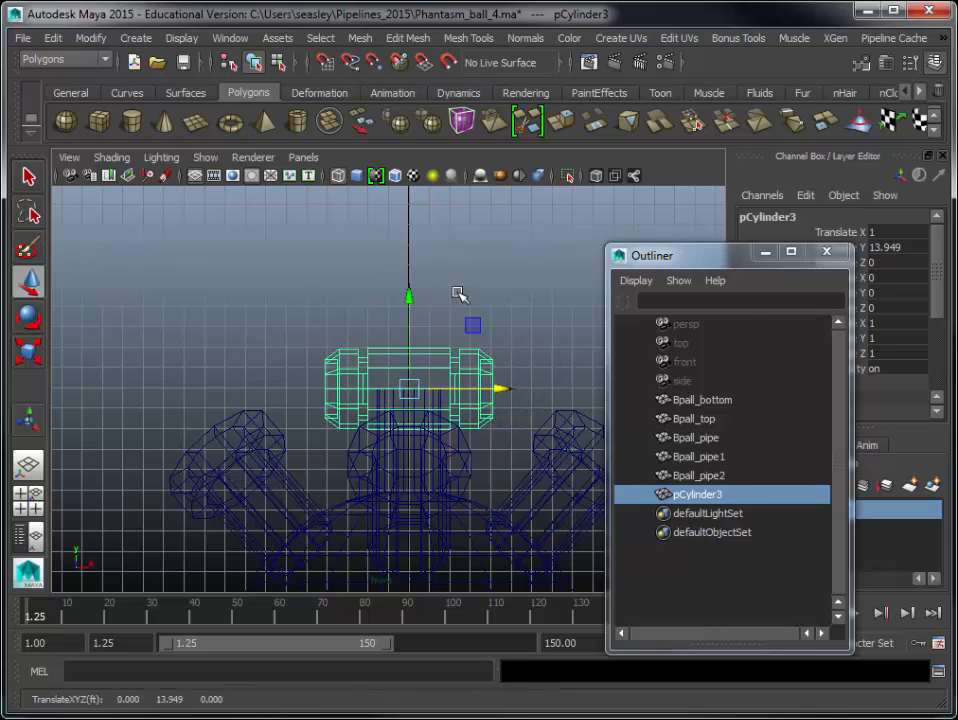
- Raise the cylinder to about Translate Y 14.396 and scale it to about 0.954 in X and 1.377 in Y and Z
{"action": "key", "text": "space"}
{"action": "key", "text": "space"}
{"action": "mouse_move", "coordinate": [379, 271]}
{"action": "left_mouse_down"}
{"action": "mouse_move", "coordinate": [381, 229]}
{"action": "mouse_move", "coordinate": [381, 264]}
{"action": "left_mouse_up"}
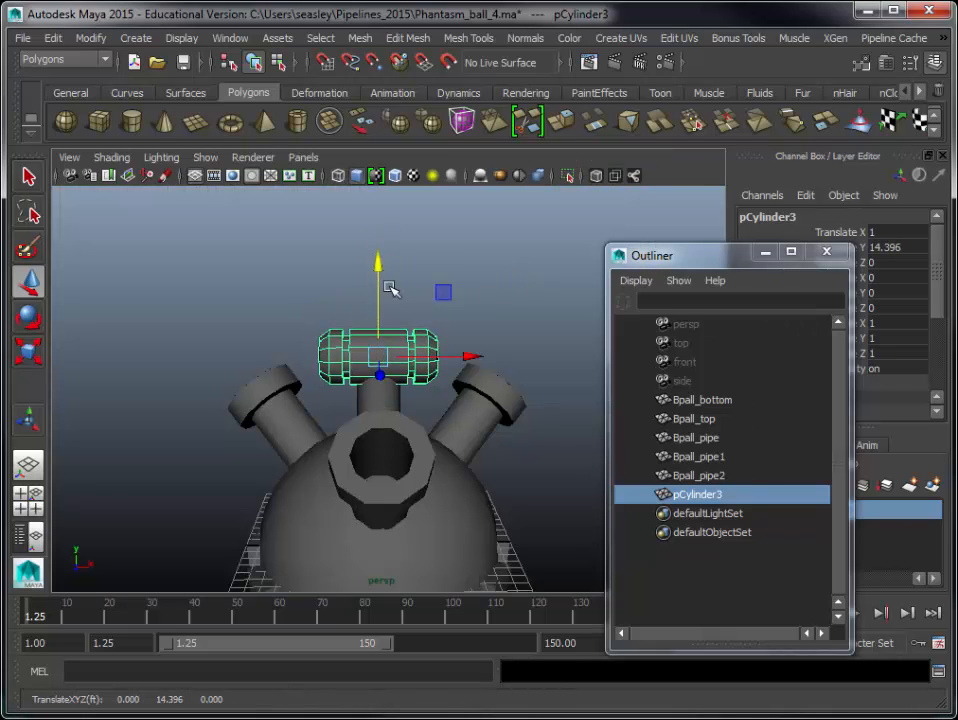
{"action": "key", "text": "r"}
{"action": "key", "text": "e"}
{"action": "key", "text": "r"}
{"action": "left_click_drag", "start_coordinate": [386, 356], "coordinate": [408, 323]}
{"action": "left_click_drag", "start_coordinate": [466, 358], "coordinate": [441, 369]}
{"action": "left_click_drag", "start_coordinate": [317, 441], "coordinate": [267, 391], "text": "alt"}
{"action": "left_click", "coordinate": [205, 312]}
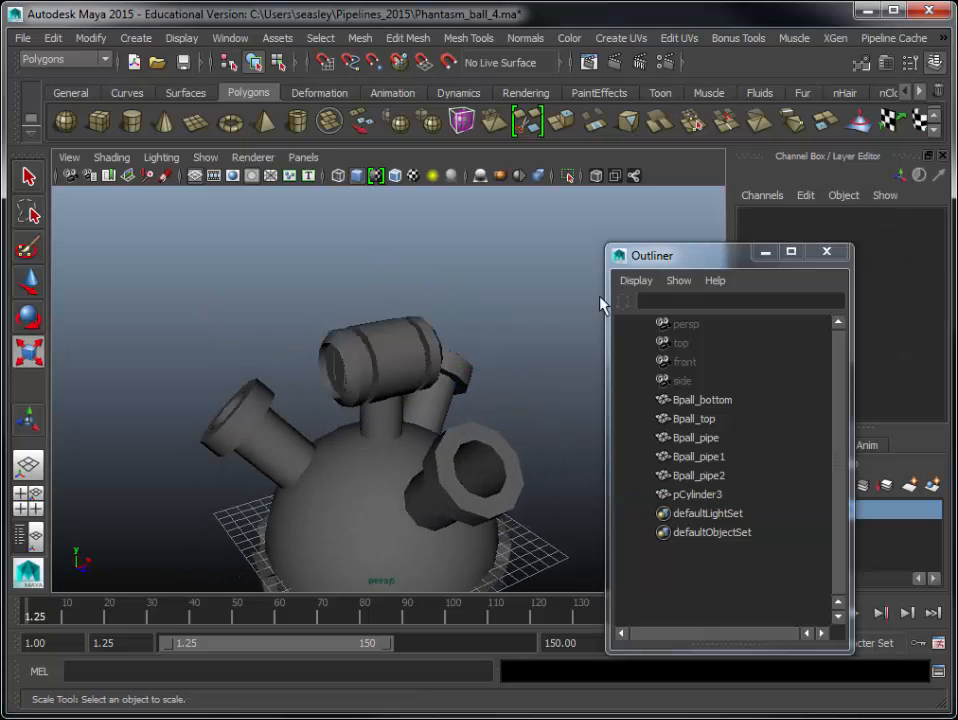
- Move the Outliner clear of the viewport, check the cylinder's fit on the top pipe, and reselect pCylinder3
{"action": "left_click", "coordinate": [826, 251]}
{"action": "left_click_drag", "start_coordinate": [560, 338], "coordinate": [209, 363], "text": "alt"}
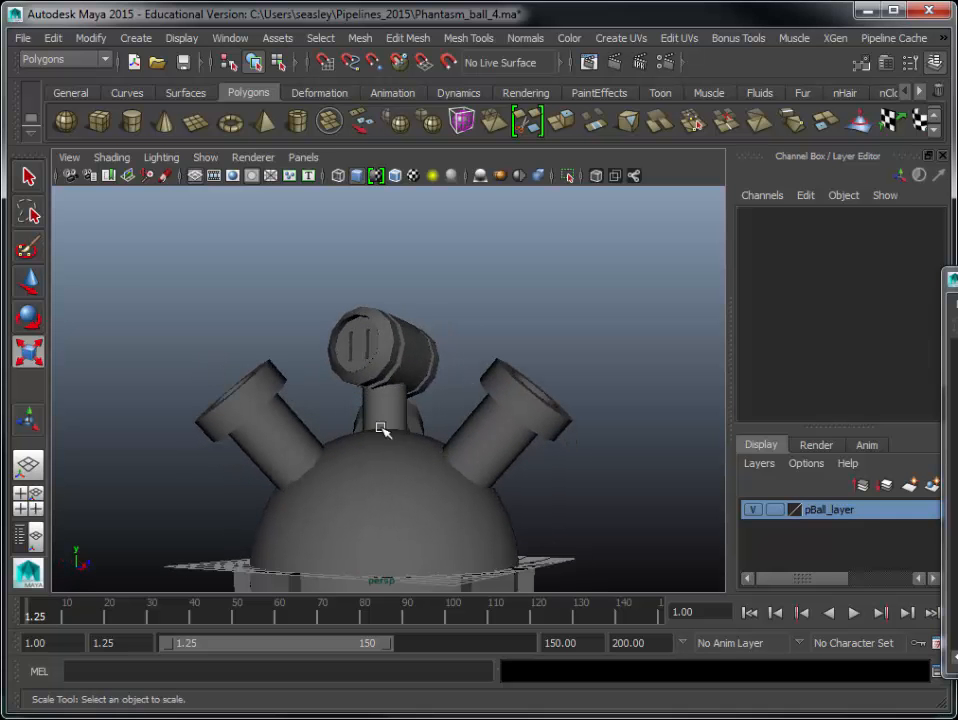
{"action": "left_click_drag", "start_coordinate": [386, 393], "coordinate": [423, 344], "text": "alt"}
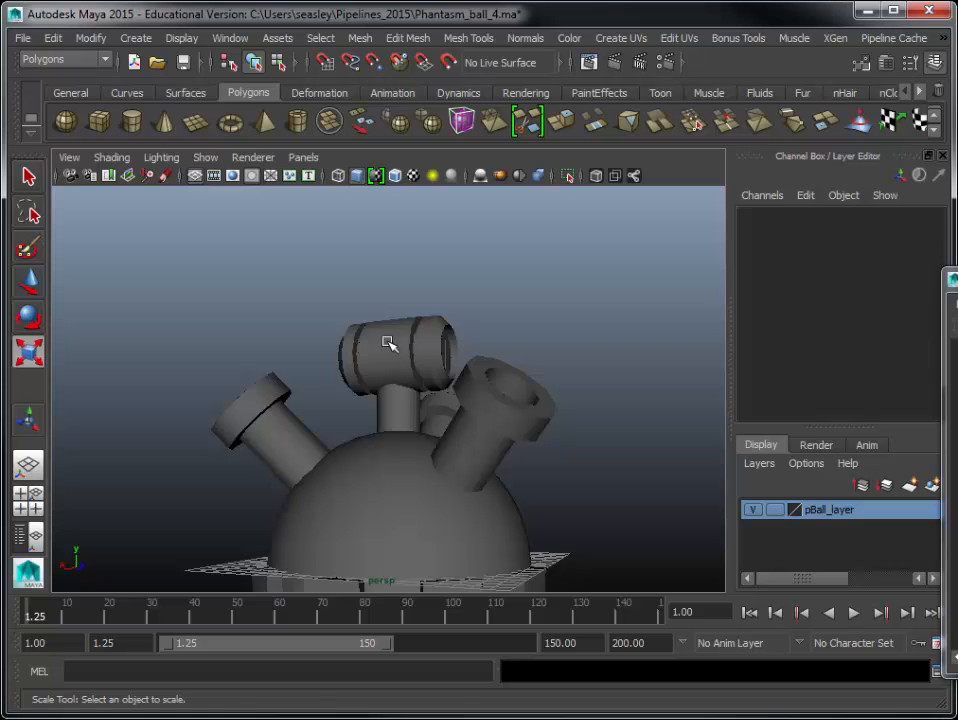
{"action": "left_click_drag", "start_coordinate": [398, 327], "coordinate": [246, 417], "text": "alt"}
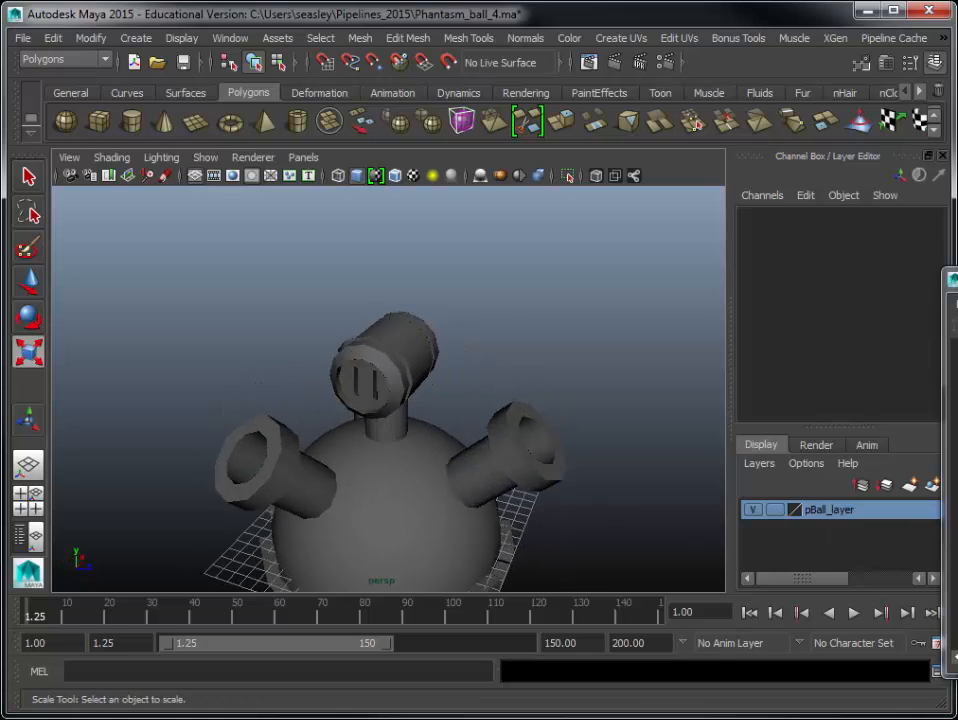
{"action": "left_click", "coordinate": [954, 518]}
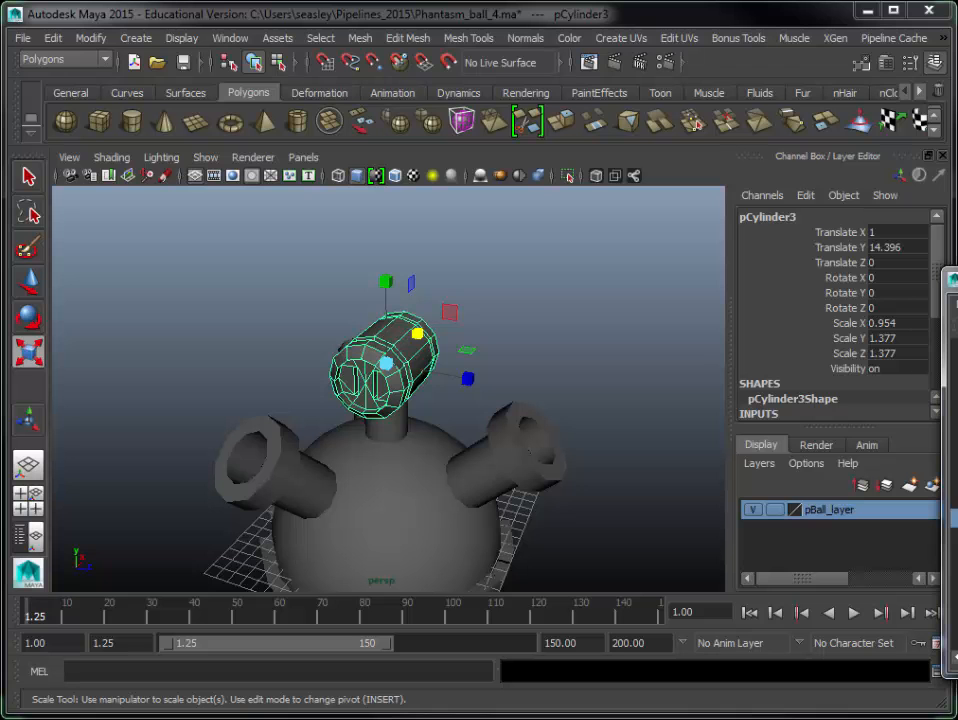
- Rename the barrel cylinder on the top pipe as pBall_head and deselect it
{"action": "key", "text": "Return"}
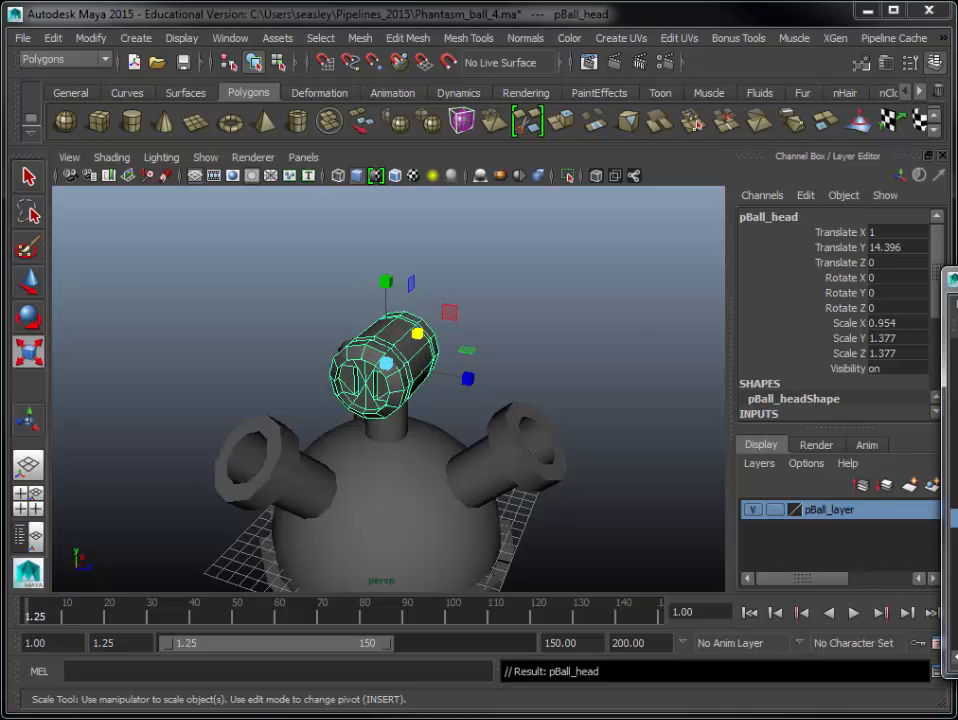
{"action": "left_click", "coordinate": [629, 325]}
{"action": "left_click", "coordinate": [377, 382]}
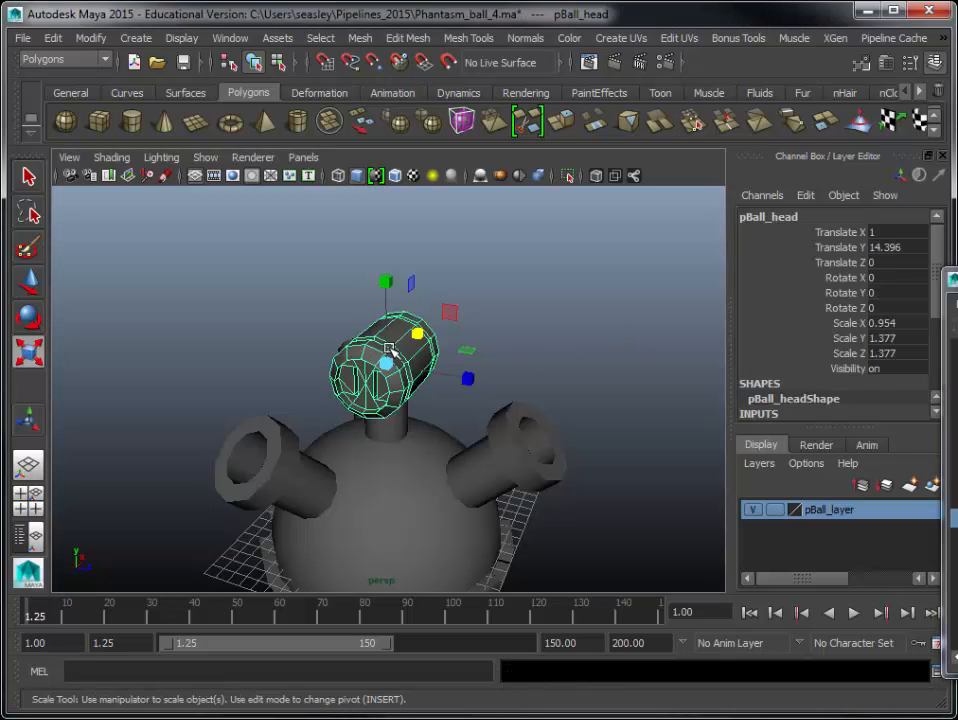
{"action": "left_click", "coordinate": [505, 359]}
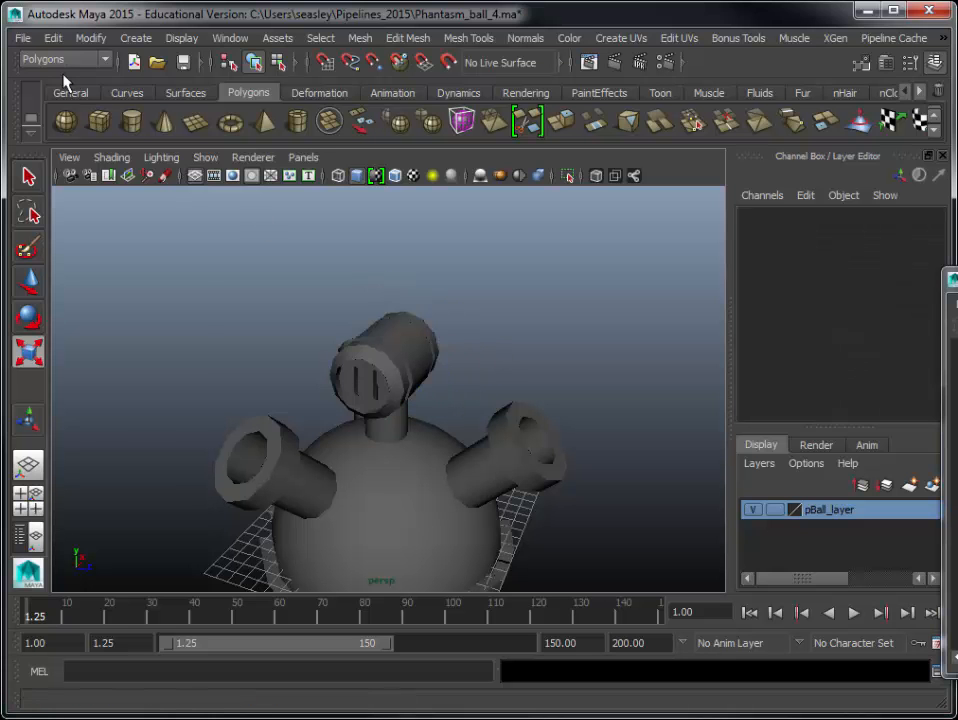
- Save the scene as a new version named Phantasm_ball_4.1.ma in the Pipelines_2015 folder
{"action": "left_click", "coordinate": [22, 38]}
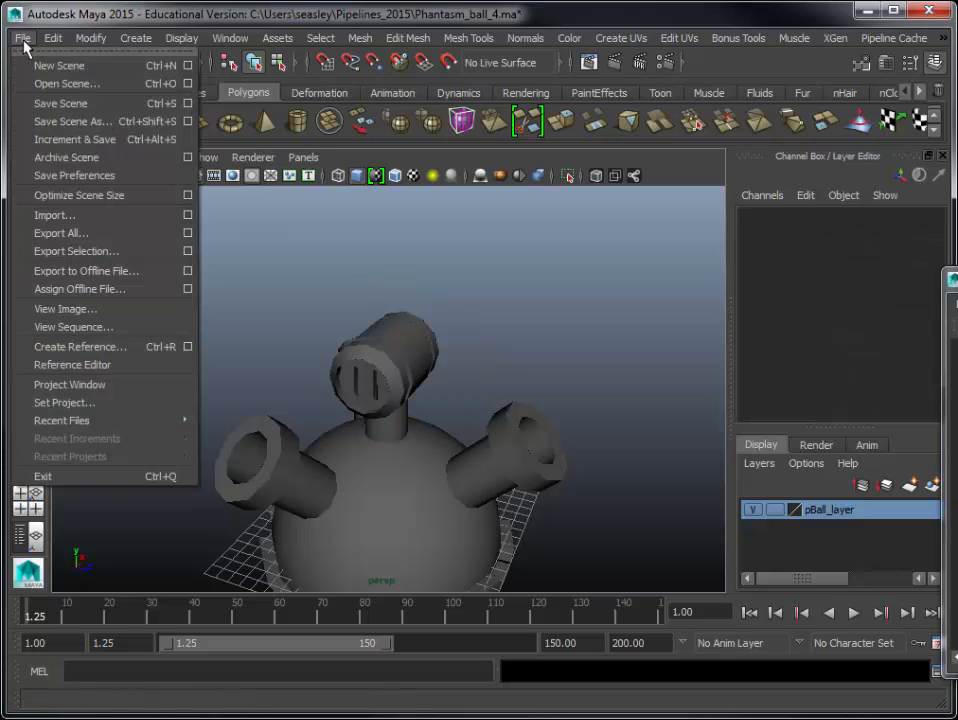
{"action": "left_click", "coordinate": [60, 121]}
{"action": "left_click", "coordinate": [254, 201]}
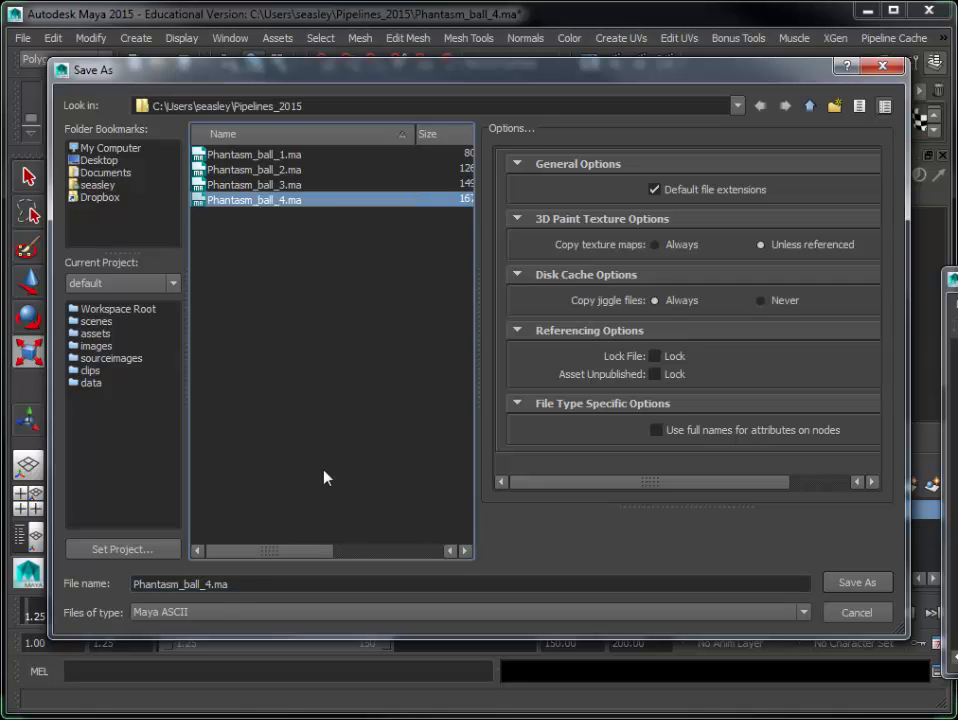
{"action": "left_click", "coordinate": [278, 585]}
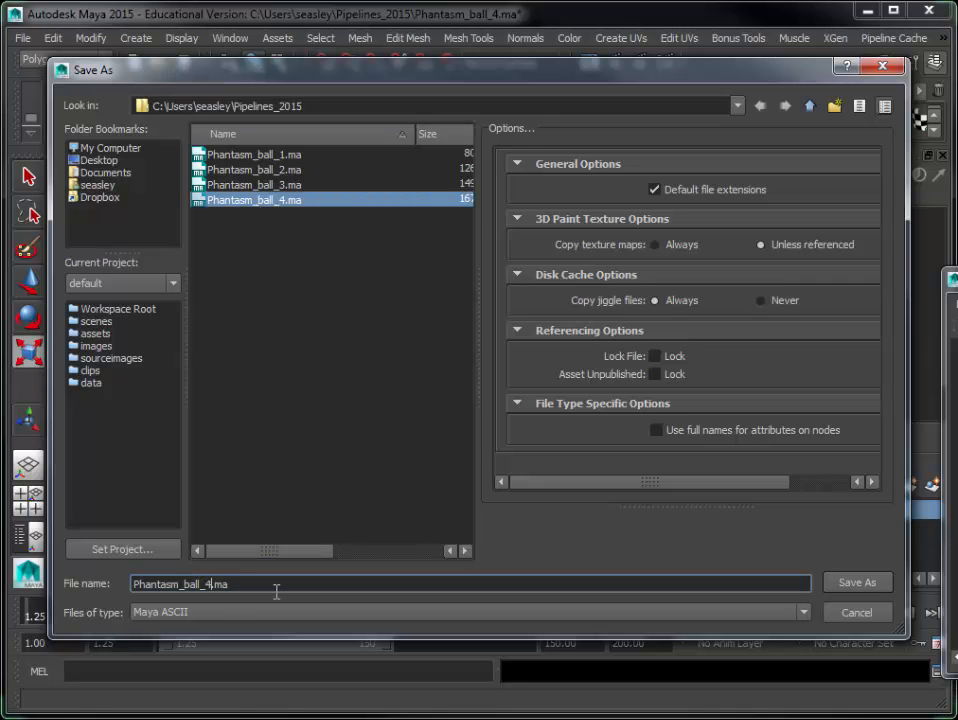
{"action": "key", "text": "Left"}
{"action": "key", "text": "Left"}
{"action": "key", "text": "Left"}
{"action": "type", "text": ".1"}
{"action": "key", "text": "Return"}
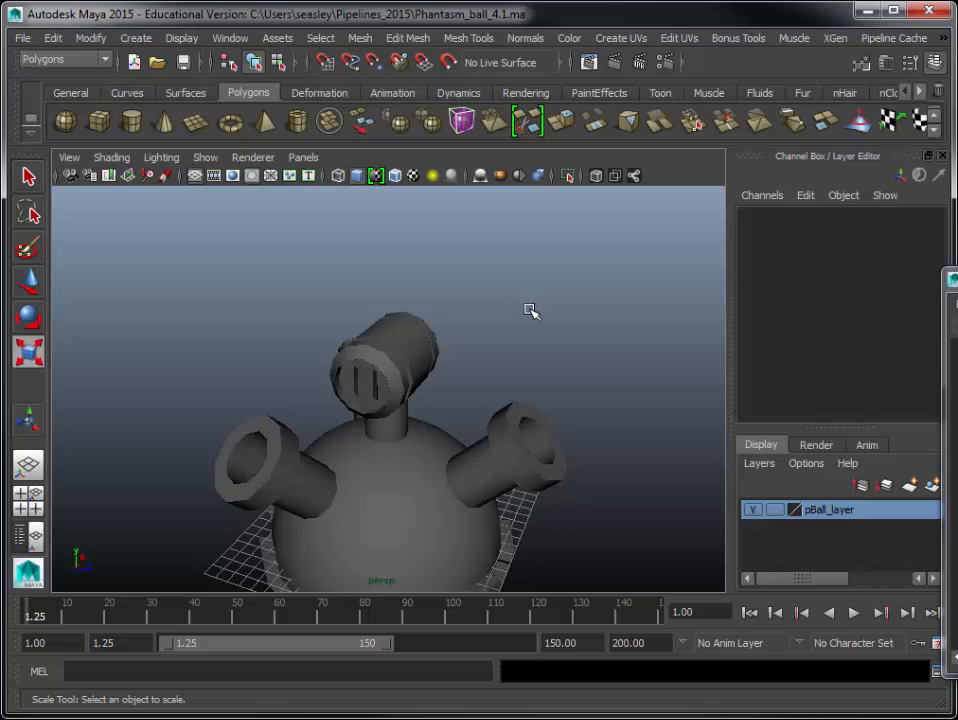
- Hide pBall_layer, add pBall_head to it from the Outliner, and close the Outliner
{"action": "left_click", "coordinate": [753, 510]}
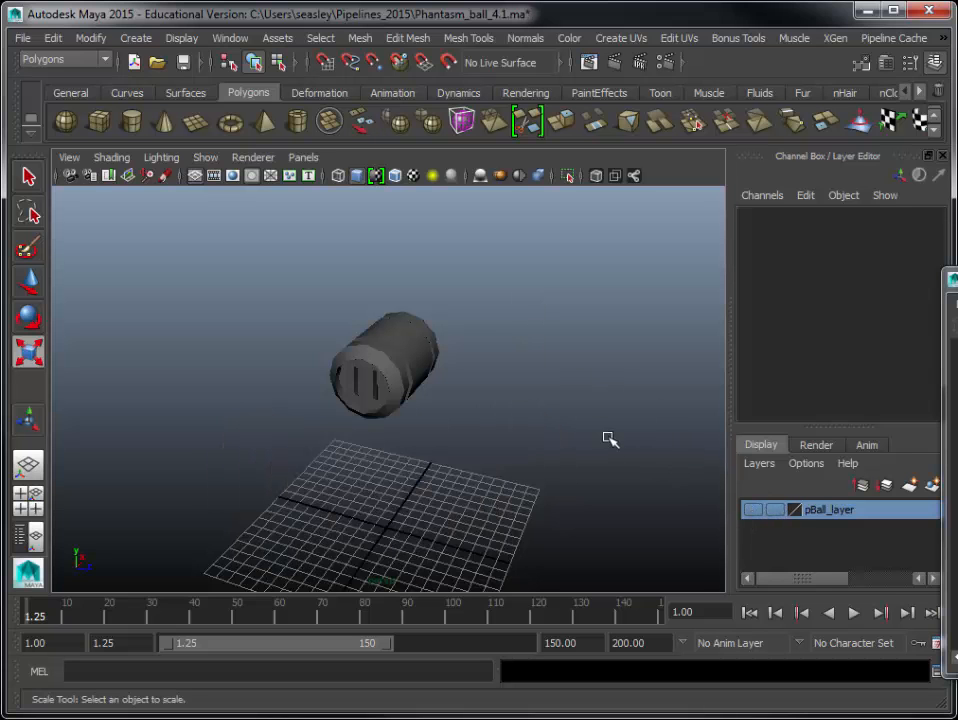
{"action": "left_click_drag", "start_coordinate": [957, 284], "coordinate": [625, 180]}
{"action": "left_click", "coordinate": [630, 417]}
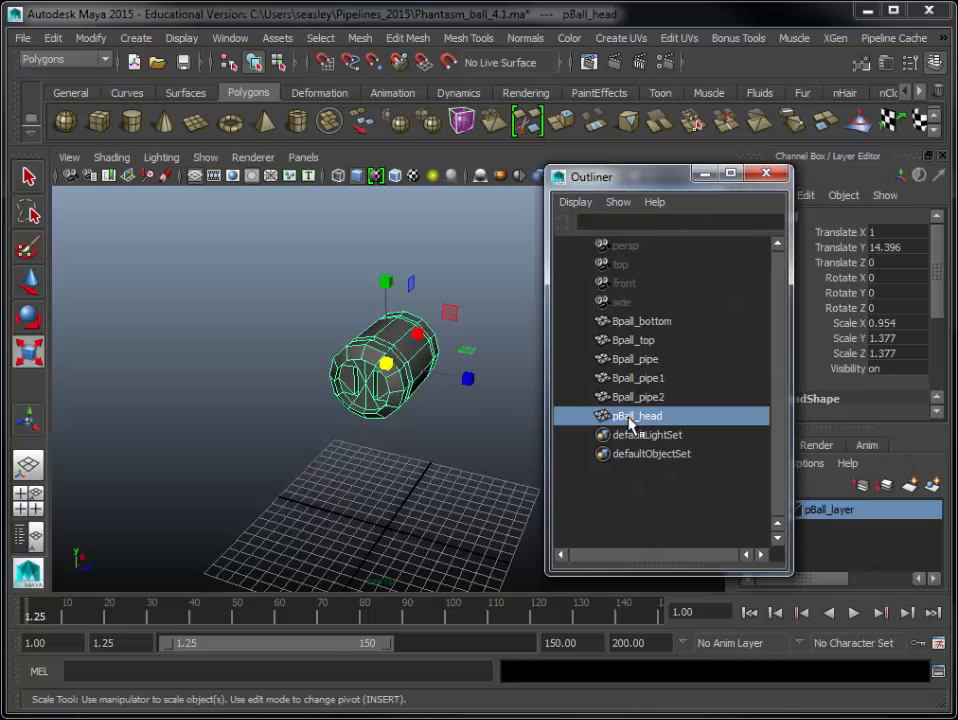
{"action": "right_click", "coordinate": [829, 509]}
{"action": "left_click", "coordinate": [870, 539]}
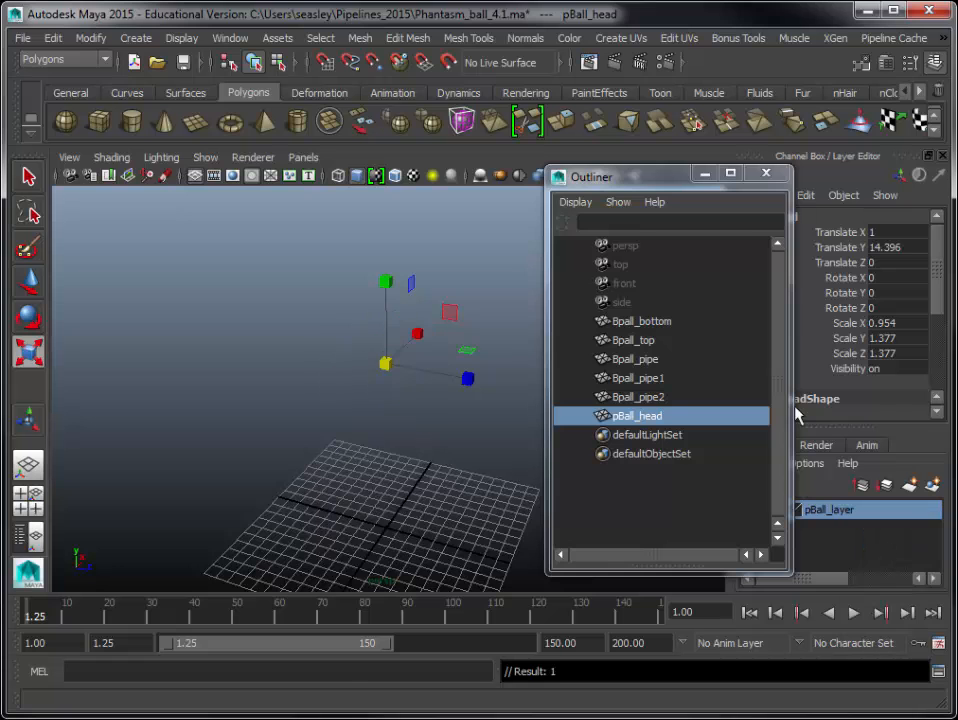
{"action": "left_click", "coordinate": [767, 174]}
{"action": "left_click", "coordinate": [513, 280]}
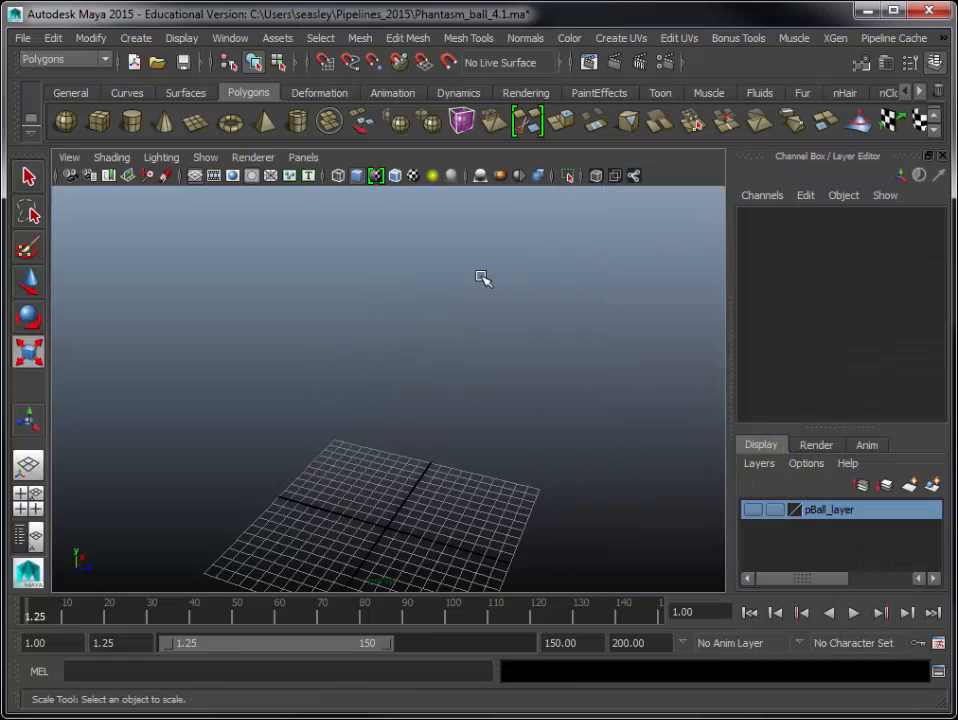
- Create a polygon cylinder at the origin, frame it in the perspective view, and select it
{"action": "left_click", "coordinate": [135, 37]}
{"action": "mouse_move", "coordinate": [170, 88]}
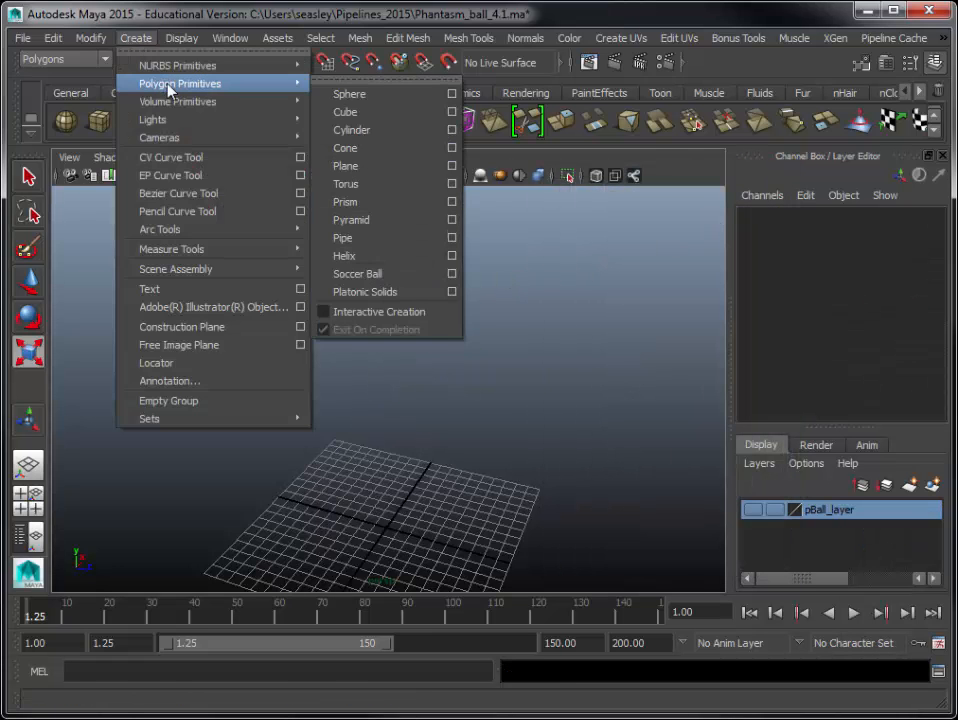
{"action": "left_click", "coordinate": [369, 131]}
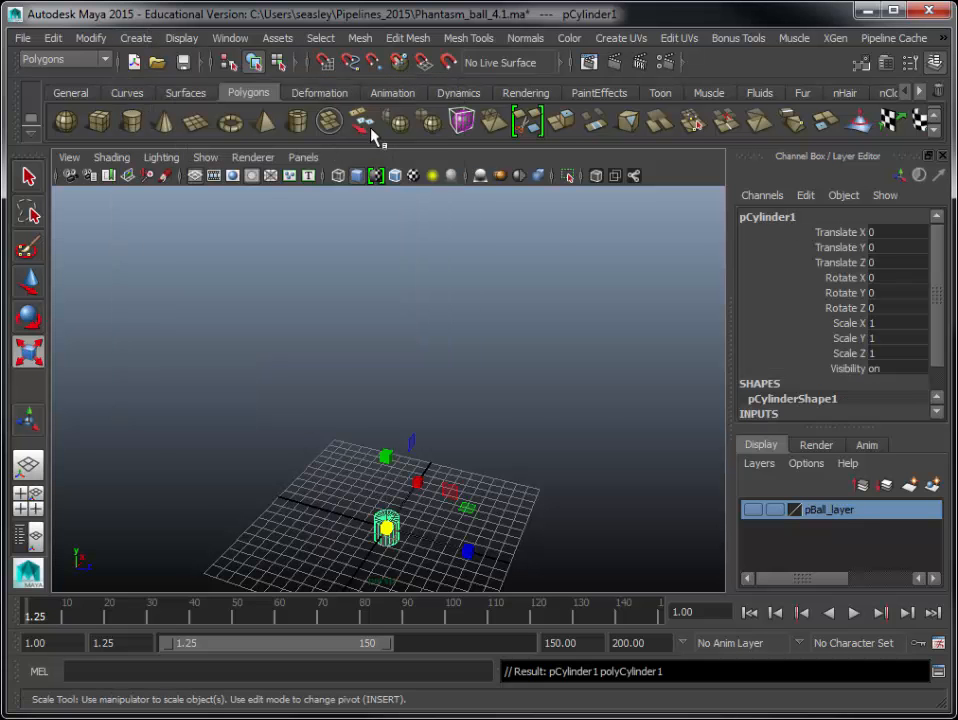
{"action": "key", "text": "f"}
{"action": "left_click", "coordinate": [607, 427]}
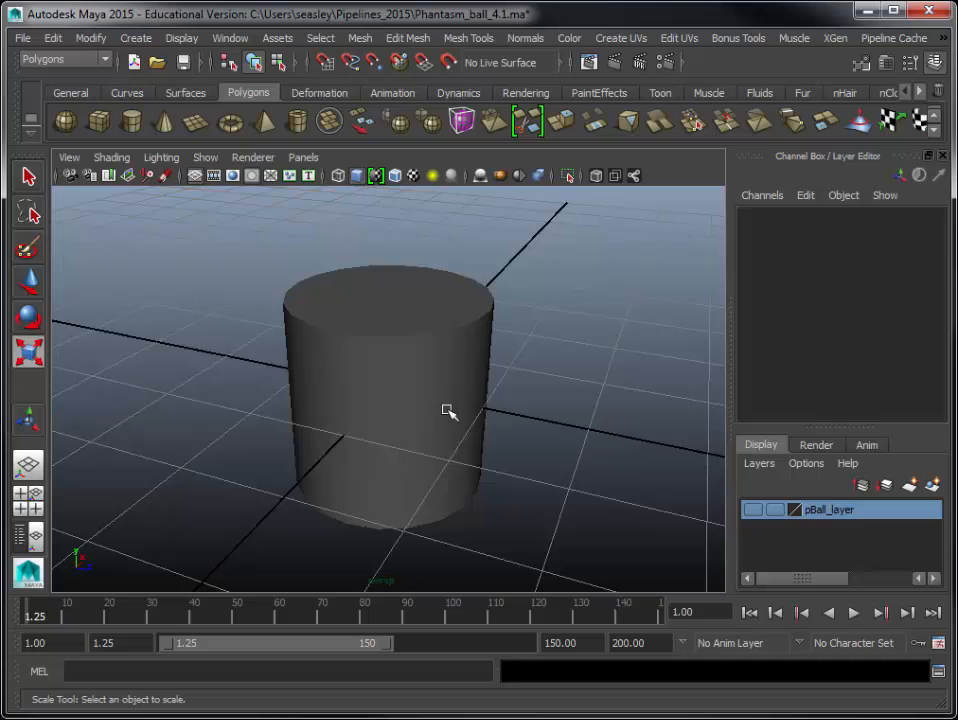
{"action": "left_click", "coordinate": [480, 410]}
- Set the new cylinder's radius to 1.5 and its height to 8 in the polyCylinder1 inputs
{"action": "left_click", "coordinate": [933, 374]}
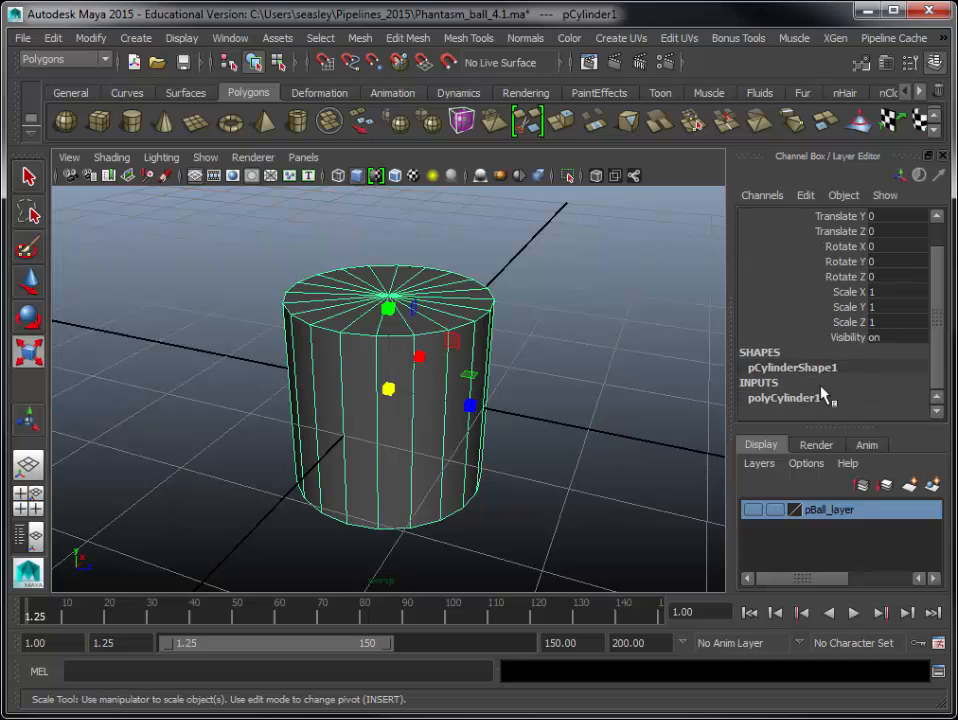
{"action": "left_click", "coordinate": [775, 397]}
{"action": "left_click", "coordinate": [938, 380]}
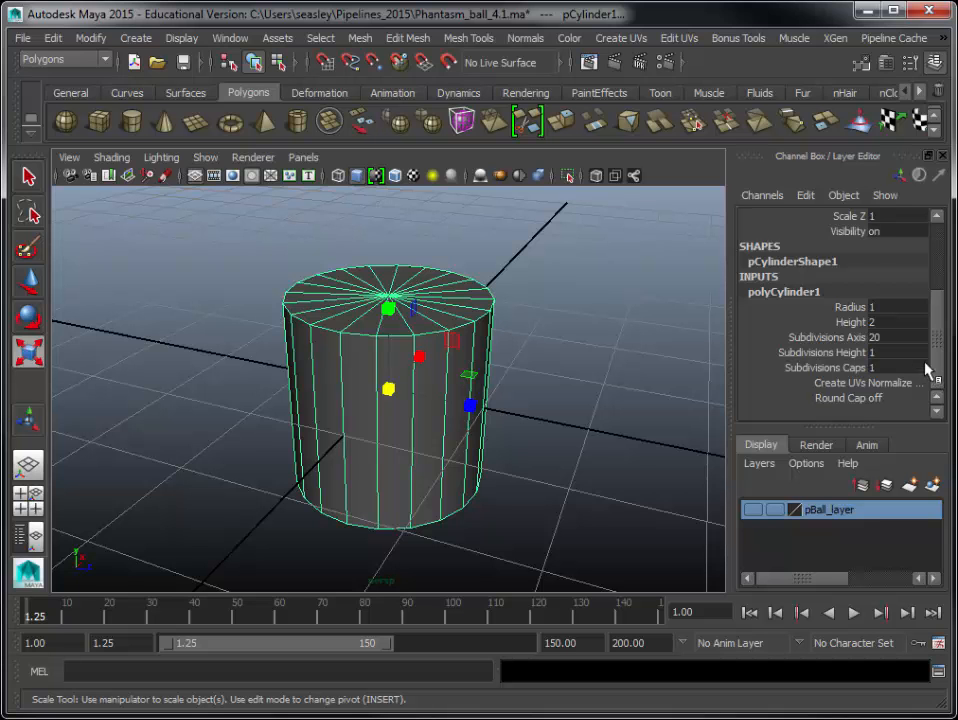
{"action": "left_click", "coordinate": [893, 307]}
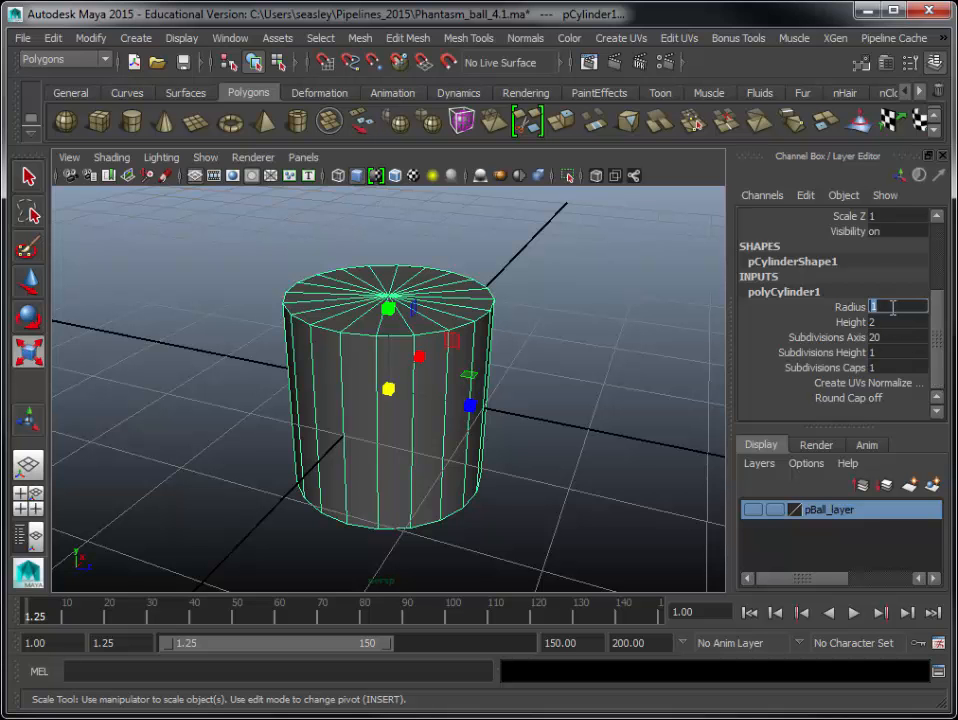
{"action": "key", "text": "Tab"}
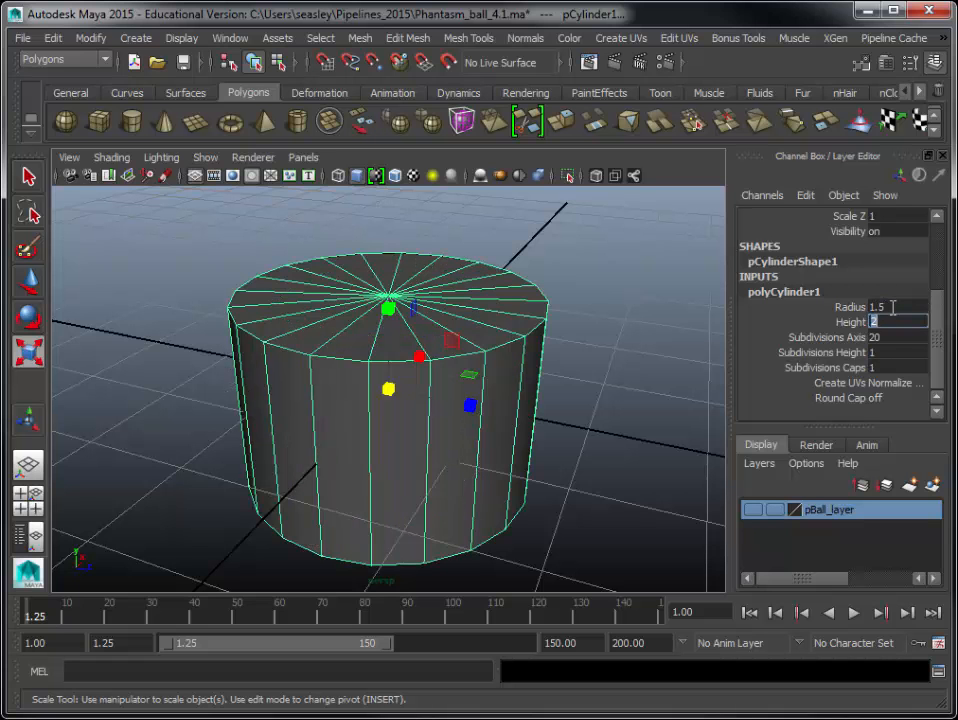
{"action": "key", "text": "Return"}
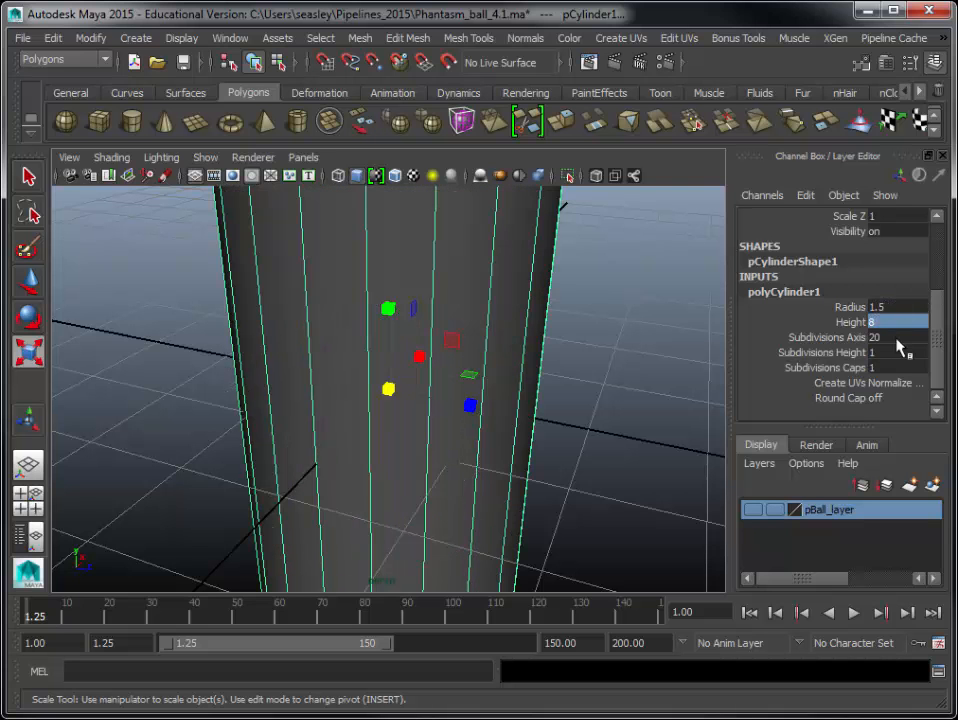
- Set the cylinder's axis subdivisions to 10 and its height subdivisions to 7
{"action": "left_click", "coordinate": [898, 340]}
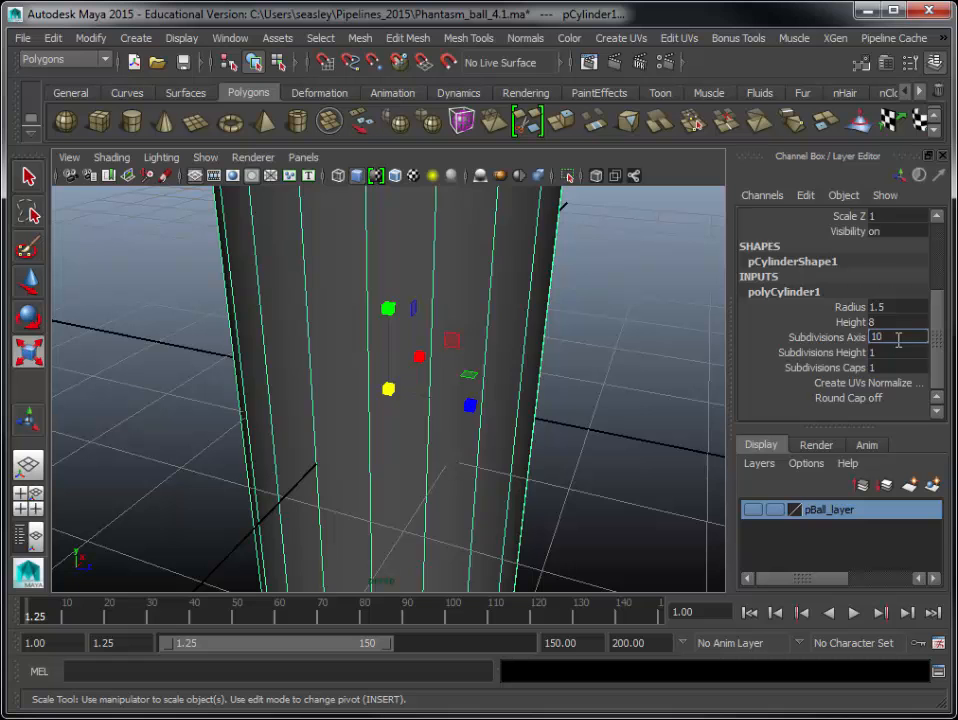
{"action": "key", "text": "Return"}
{"action": "left_click", "coordinate": [893, 352]}
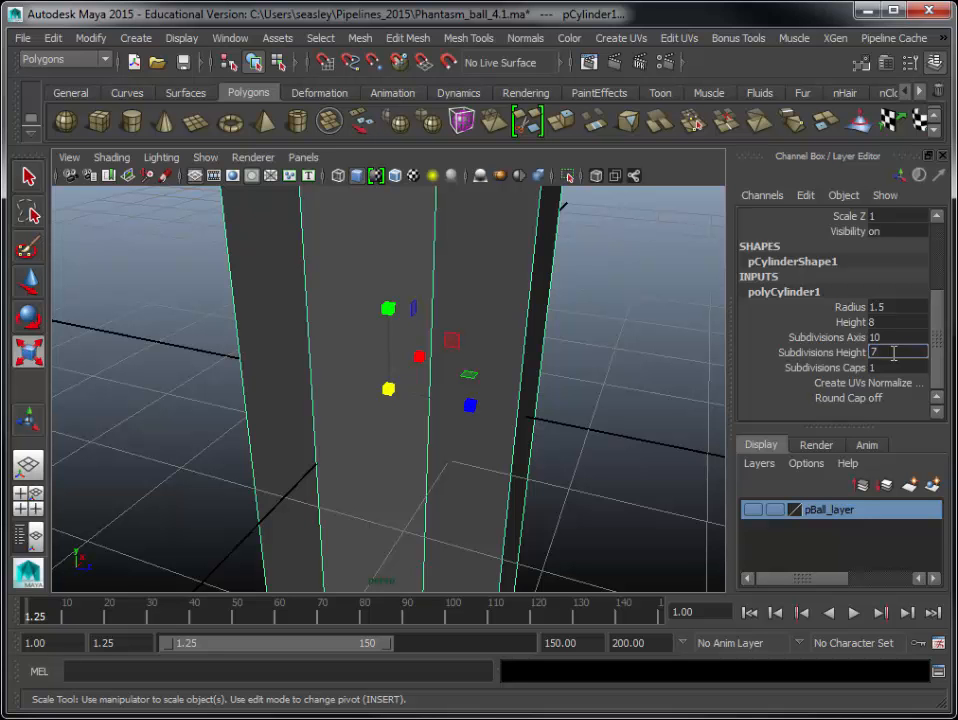
{"action": "key", "text": "Return"}
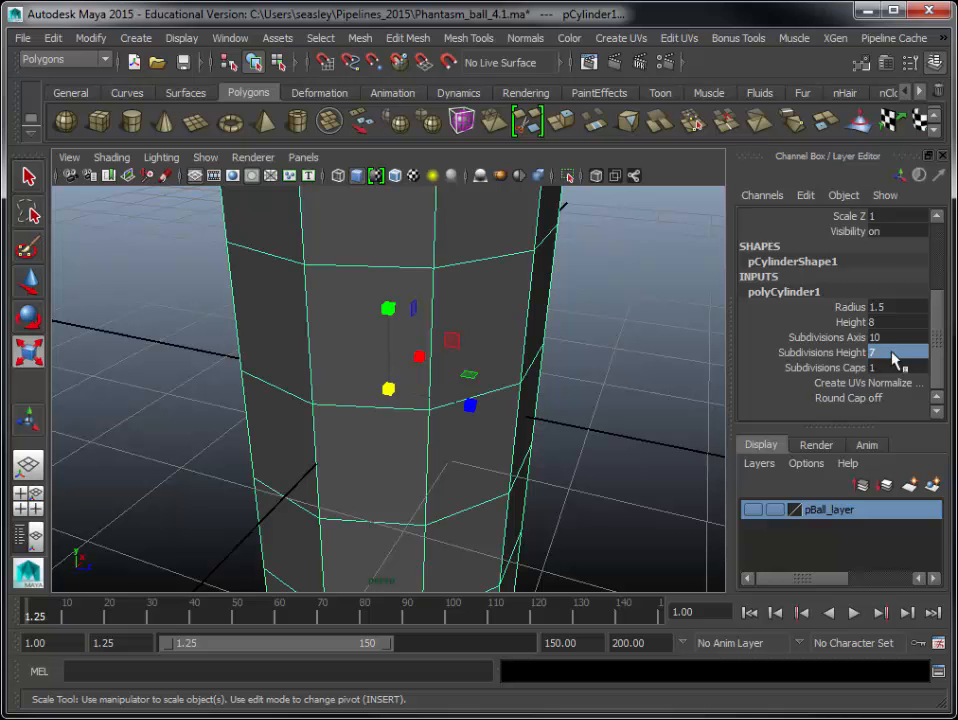
- Examine the subdivided cylinder's overall shape and segments from several angles
{"action": "left_click", "coordinate": [663, 380]}
{"action": "scroll", "coordinate": [663, 380], "scroll_direction": "down", "scroll_amount": 5}
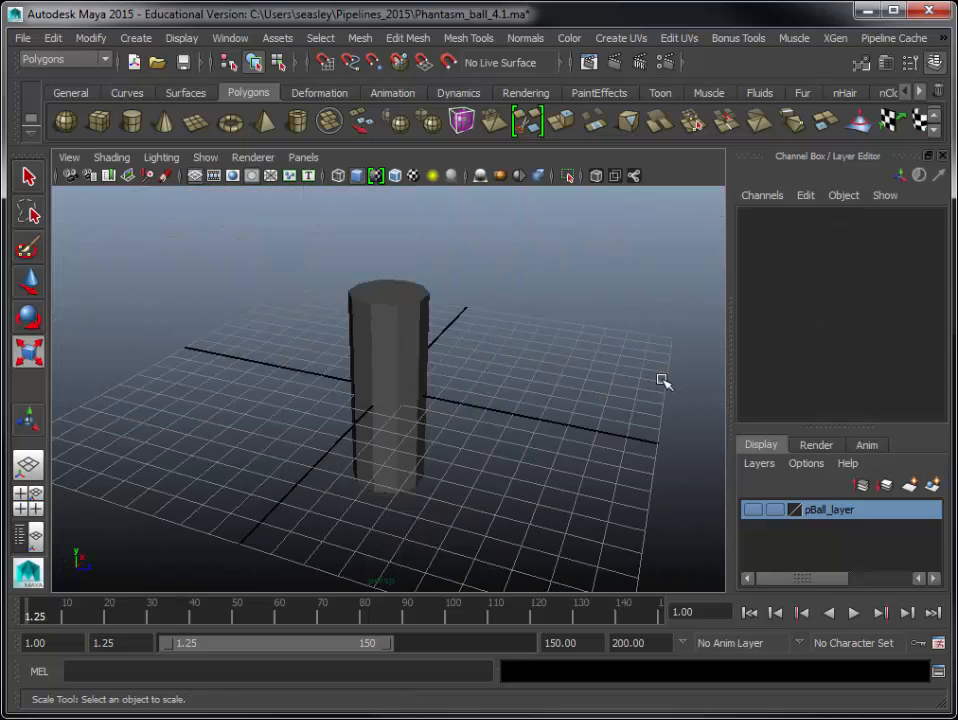
{"action": "left_click", "coordinate": [416, 362]}
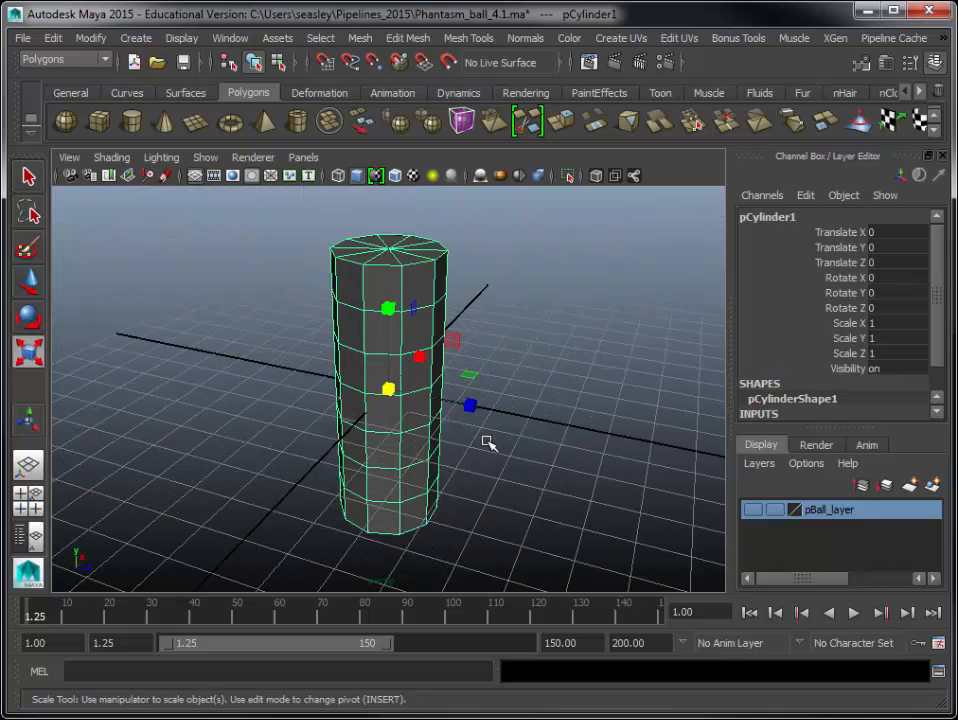
{"action": "left_click_drag", "start_coordinate": [507, 490], "coordinate": [549, 490], "text": "alt"}
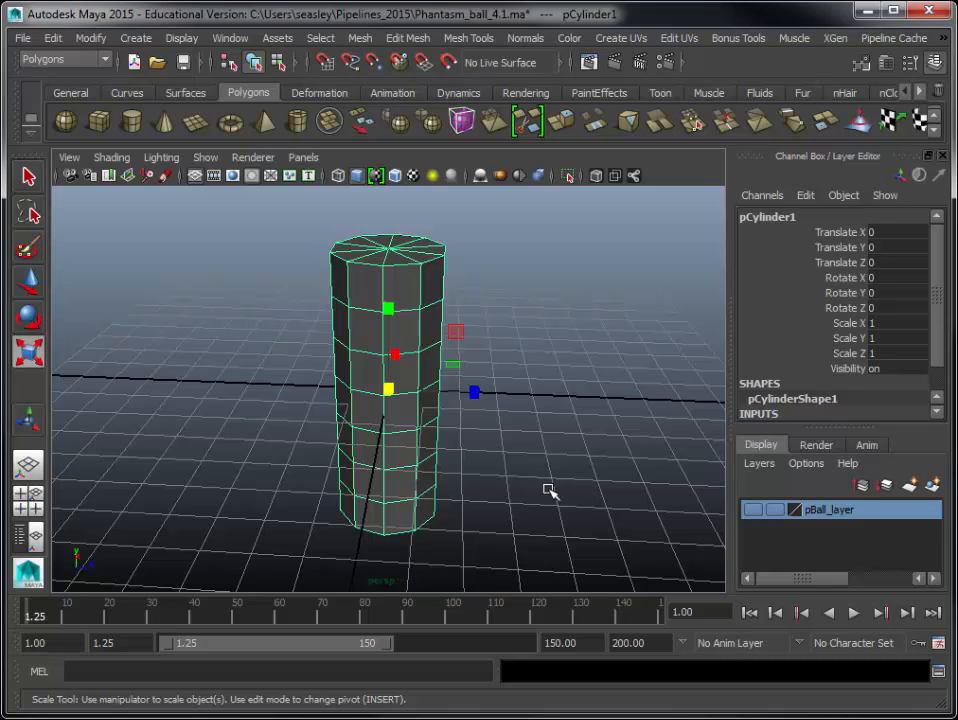
{"action": "left_click", "coordinate": [541, 445]}
{"action": "left_click", "coordinate": [425, 387]}
{"action": "left_click", "coordinate": [550, 250]}
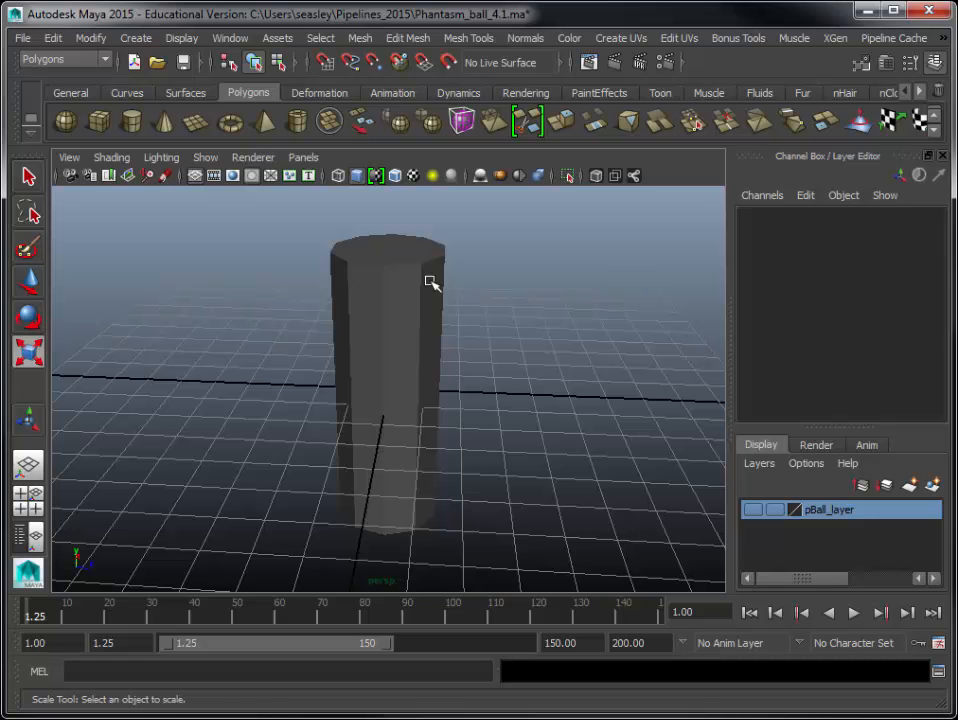
{"action": "left_click", "coordinate": [430, 283]}
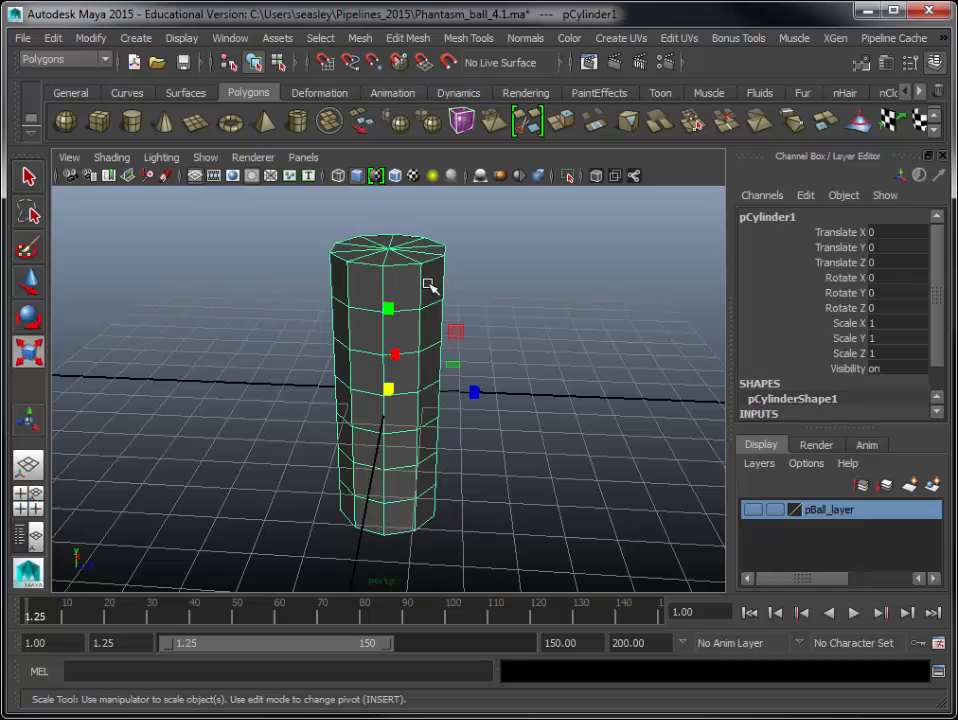
{"action": "left_click_drag", "start_coordinate": [500, 402], "coordinate": [537, 400], "text": "alt"}
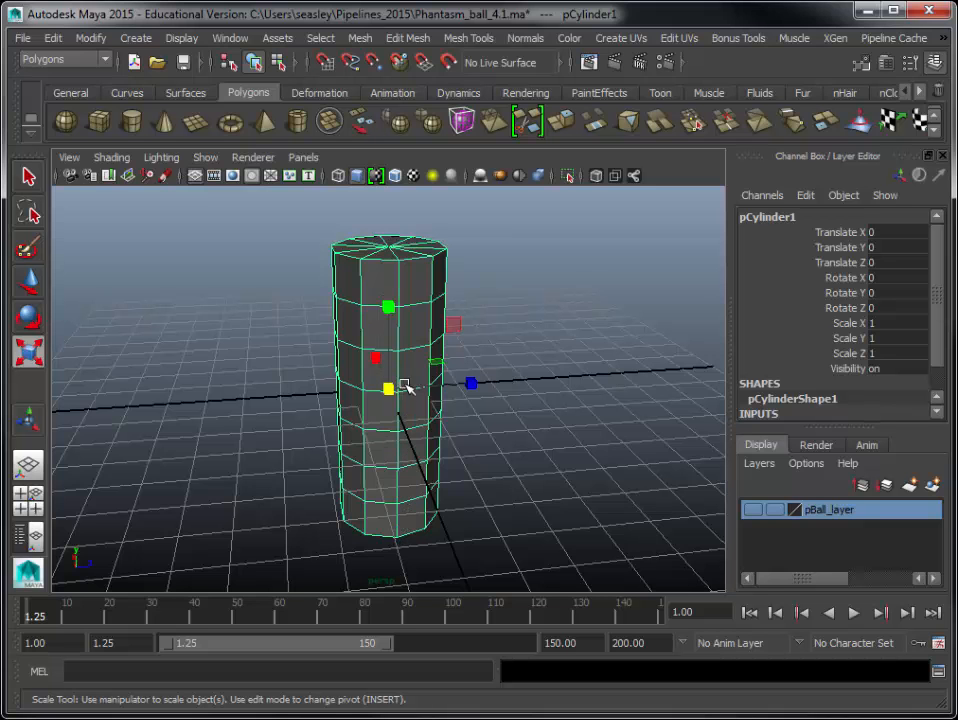
{"action": "mouse_move", "coordinate": [549, 393]}
{"action": "left_mouse_down", "text": "alt"}
{"action": "mouse_move", "coordinate": [560, 430]}
{"action": "mouse_move", "coordinate": [545, 414]}
{"action": "left_mouse_up", "text": "alt"}
- In face mode, select the full face rings of the cylinder's second, fourth and sixth height segments
{"action": "right_click", "coordinate": [413, 322]}
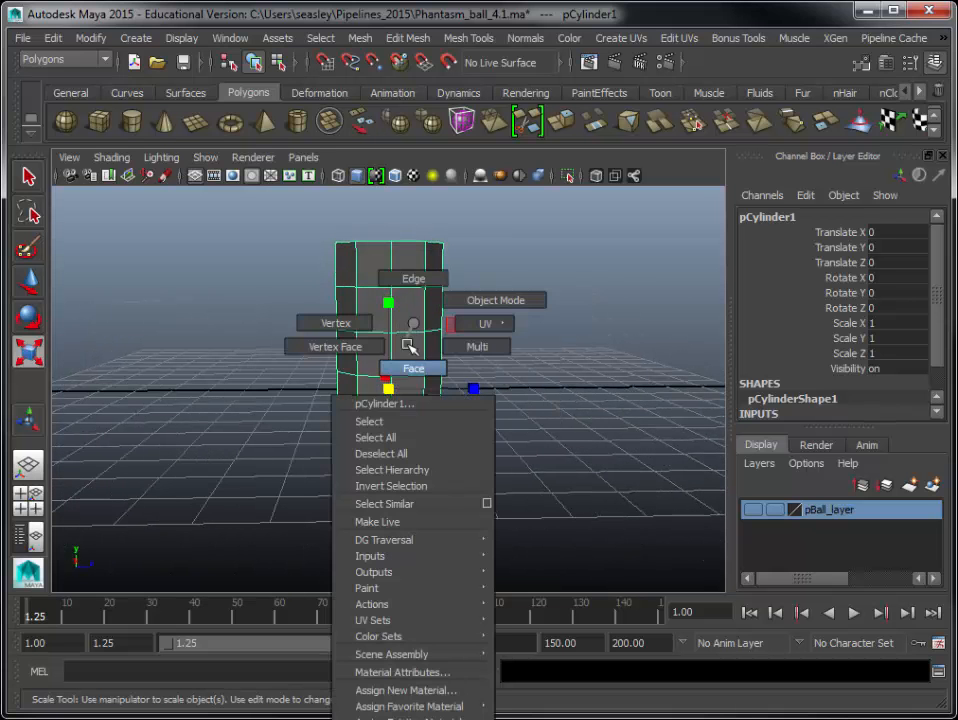
{"action": "right_click_drag", "start_coordinate": [407, 328], "coordinate": [413, 368]}
{"action": "left_click_drag", "start_coordinate": [535, 468], "coordinate": [525, 440], "text": "alt"}
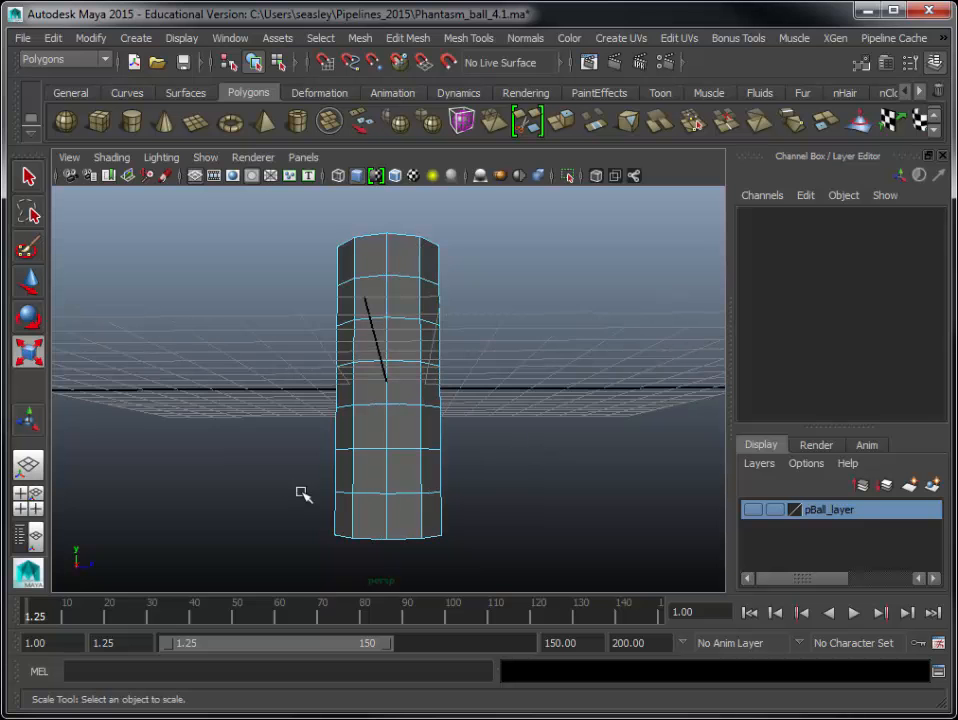
{"action": "left_click_drag", "start_coordinate": [289, 470], "coordinate": [509, 488]}
{"action": "left_click_drag", "start_coordinate": [328, 466], "coordinate": [513, 387]}
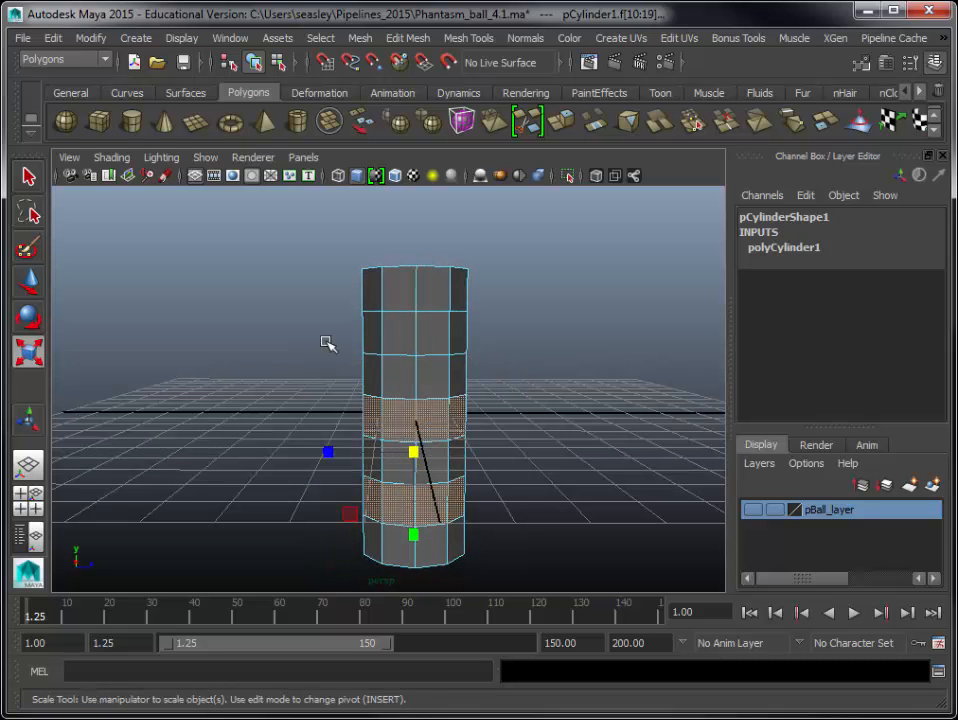
{"action": "left_click_drag", "start_coordinate": [321, 336], "coordinate": [530, 335], "text": "shift"}
{"action": "mouse_move", "coordinate": [604, 377]}
{"action": "left_mouse_down", "text": "alt"}
{"action": "mouse_move", "coordinate": [513, 396]}
{"action": "mouse_move", "coordinate": [278, 400]}
{"action": "mouse_move", "coordinate": [507, 382]}
{"action": "mouse_move", "coordinate": [635, 387]}
{"action": "mouse_move", "coordinate": [537, 383]}
{"action": "mouse_move", "coordinate": [608, 378]}
{"action": "left_mouse_up", "text": "alt"}
{"action": "key", "text": "r"}
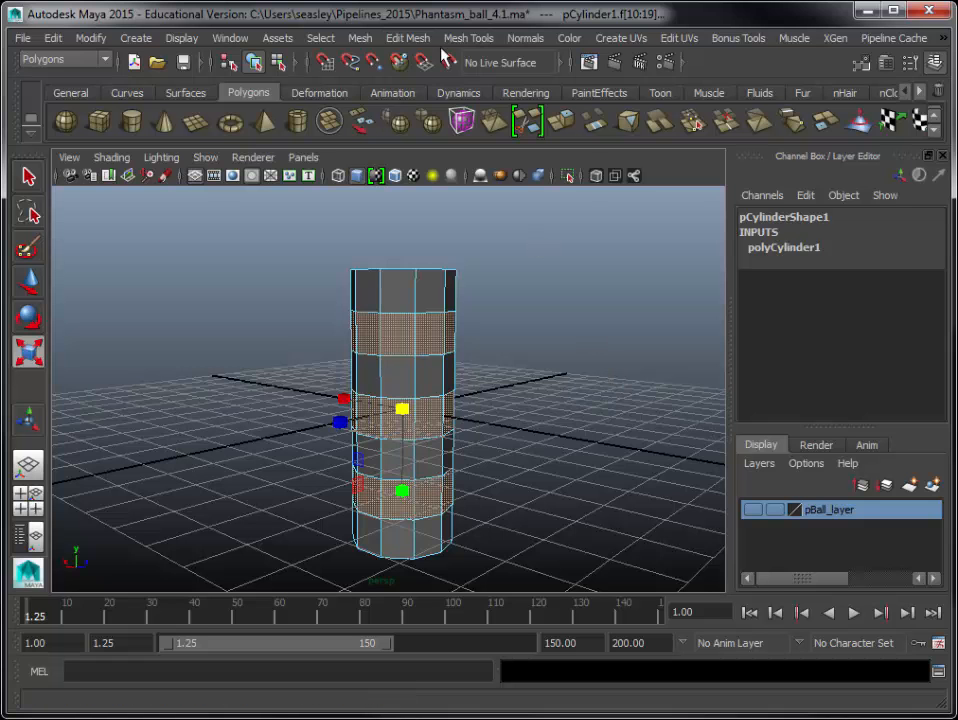
- Extrude the selected face rings inward to form narrow recessed necks between the cylinder's wider bands
{"action": "left_click", "coordinate": [407, 40]}
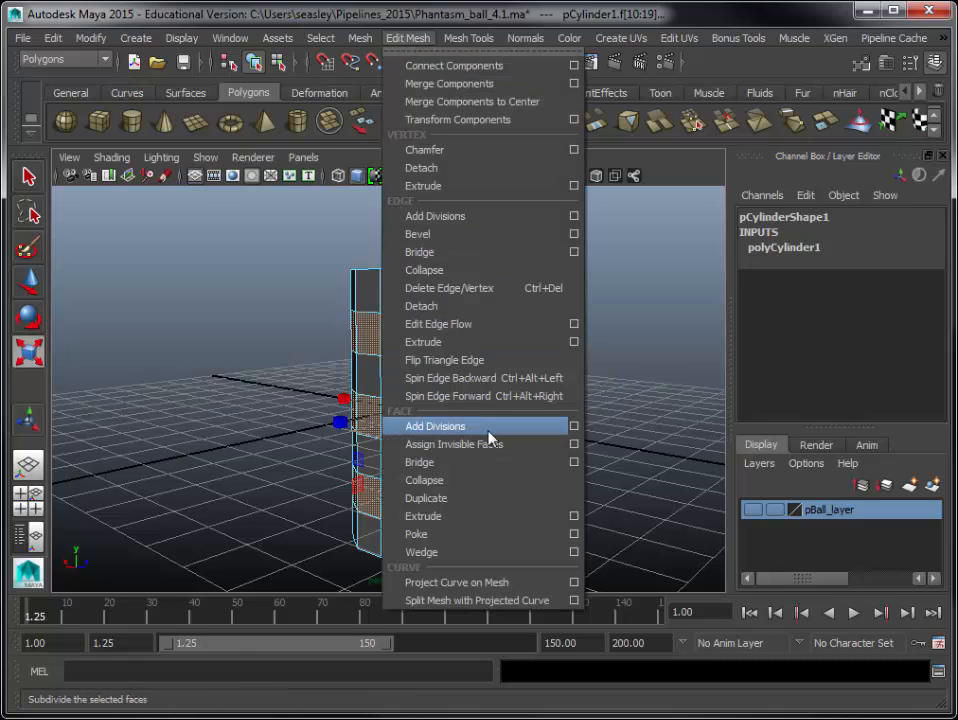
{"action": "left_click", "coordinate": [488, 516]}
{"action": "left_click_drag", "start_coordinate": [510, 405], "coordinate": [580, 450], "text": "alt"}
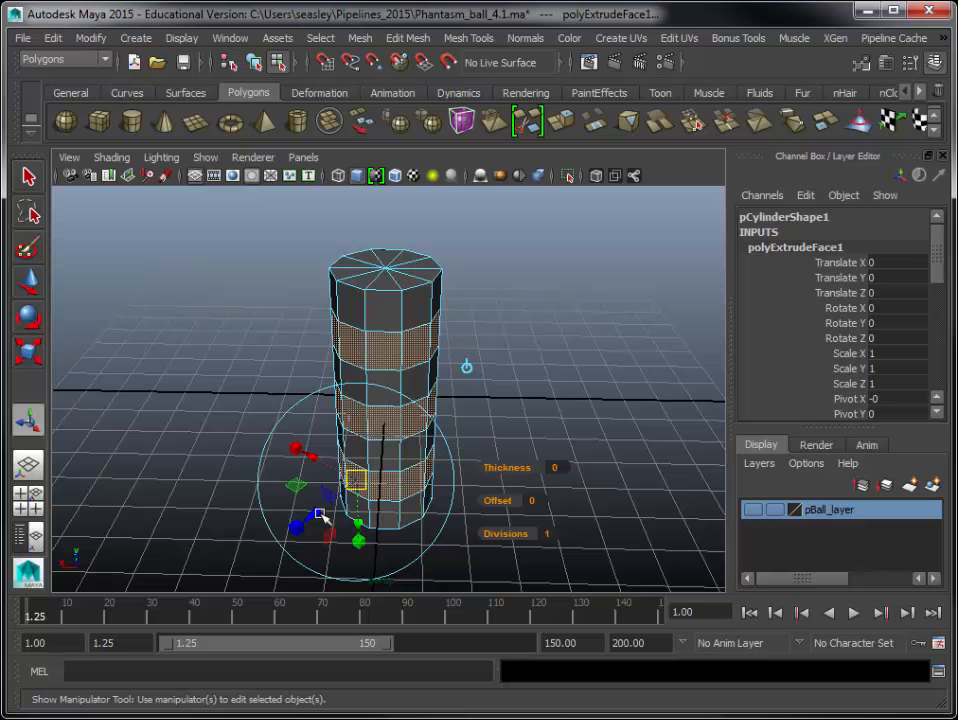
{"action": "left_click_drag", "start_coordinate": [287, 509], "coordinate": [248, 490], "text": "alt"}
{"action": "right_click_drag", "start_coordinate": [248, 490], "coordinate": [331, 490], "text": "alt"}
{"action": "middle_click_drag", "start_coordinate": [331, 490], "coordinate": [332, 434], "text": "alt"}
{"action": "left_click_drag", "start_coordinate": [332, 434], "coordinate": [336, 436], "text": "alt"}
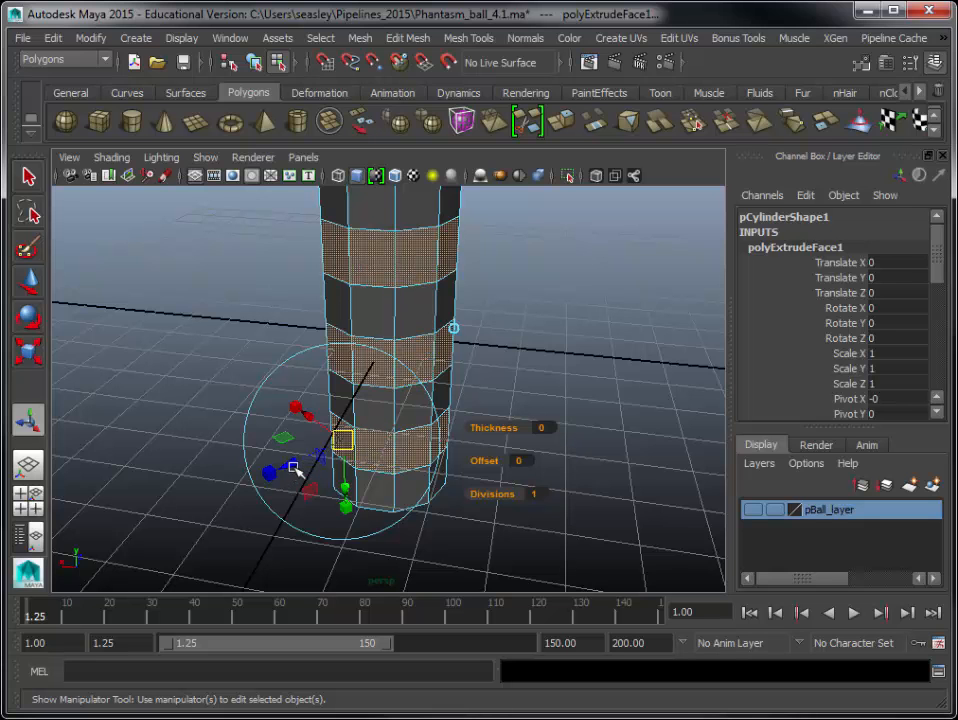
{"action": "left_click_drag", "start_coordinate": [293, 466], "coordinate": [323, 458]}
{"action": "left_click", "coordinate": [191, 408]}
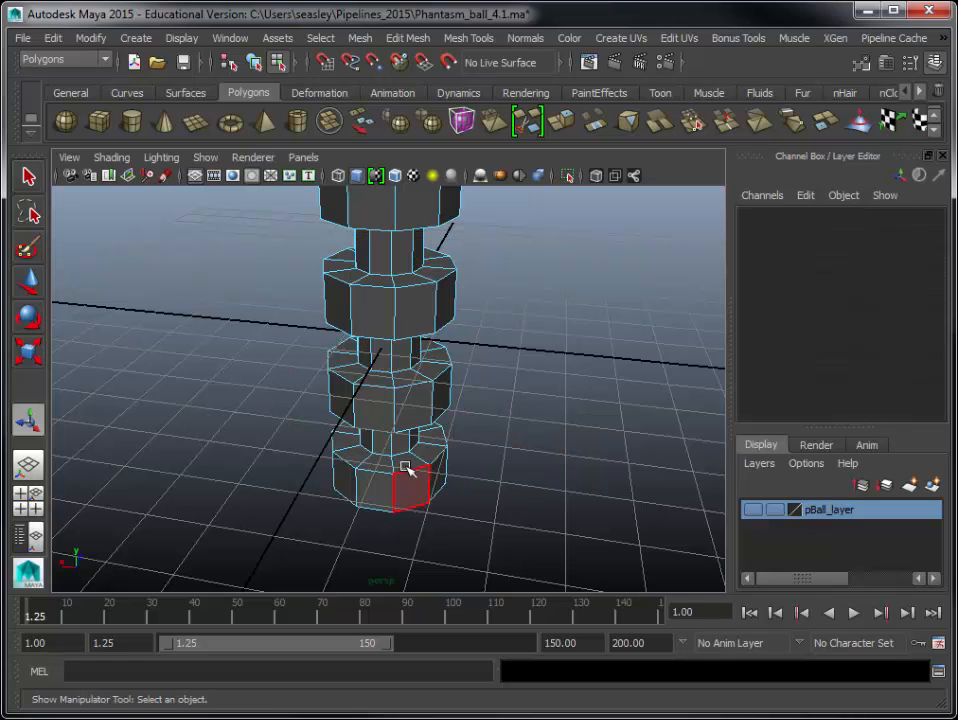
- In vertex mode, move the centre vertex of the cylinder's top cap straight up to form a pointed cone tip
{"action": "mouse_move", "coordinate": [564, 489]}
{"action": "left_mouse_down", "text": "alt"}
{"action": "mouse_move", "coordinate": [537, 432]}
{"action": "mouse_move", "coordinate": [582, 468]}
{"action": "mouse_move", "coordinate": [570, 472]}
{"action": "left_mouse_up", "text": "alt"}
{"action": "middle_click_drag", "start_coordinate": [518, 412], "coordinate": [532, 476], "text": "alt"}
{"action": "right_click_drag", "start_coordinate": [545, 453], "coordinate": [445, 472], "text": "alt"}
{"action": "left_click_drag", "start_coordinate": [530, 466], "coordinate": [506, 437], "text": "alt"}
{"action": "right_click_drag", "start_coordinate": [417, 375], "coordinate": [449, 360]}
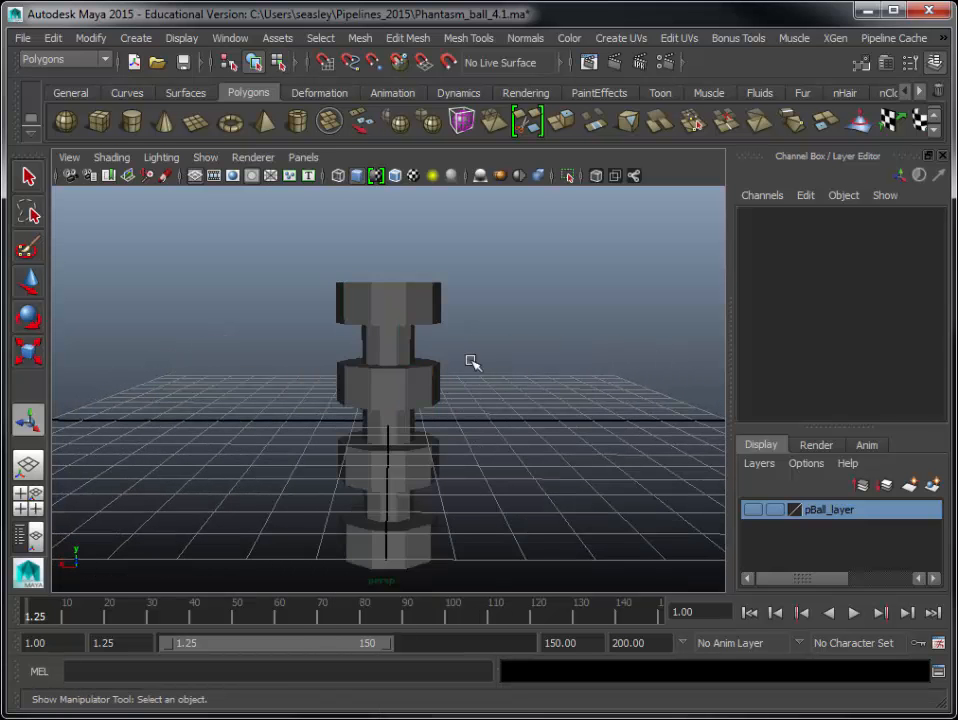
{"action": "left_click", "coordinate": [398, 322]}
{"action": "left_click_drag", "start_coordinate": [398, 322], "coordinate": [381, 284], "text": "alt"}
{"action": "right_click_drag", "start_coordinate": [389, 279], "coordinate": [350, 287]}
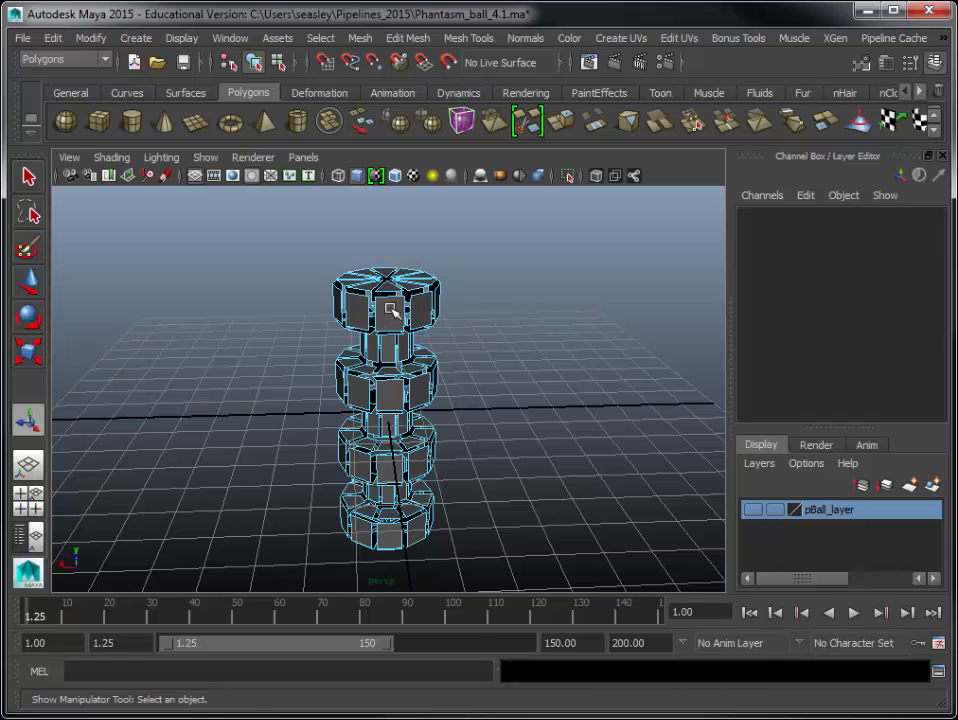
{"action": "right_click", "coordinate": [392, 310]}
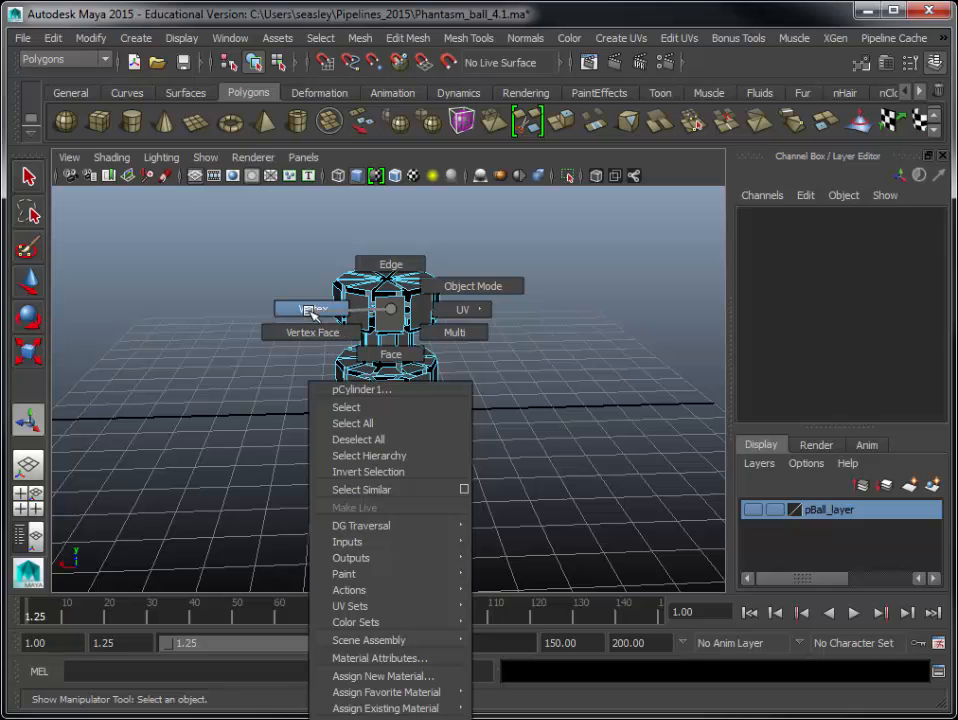
{"action": "right_click_drag", "start_coordinate": [312, 313], "coordinate": [309, 312]}
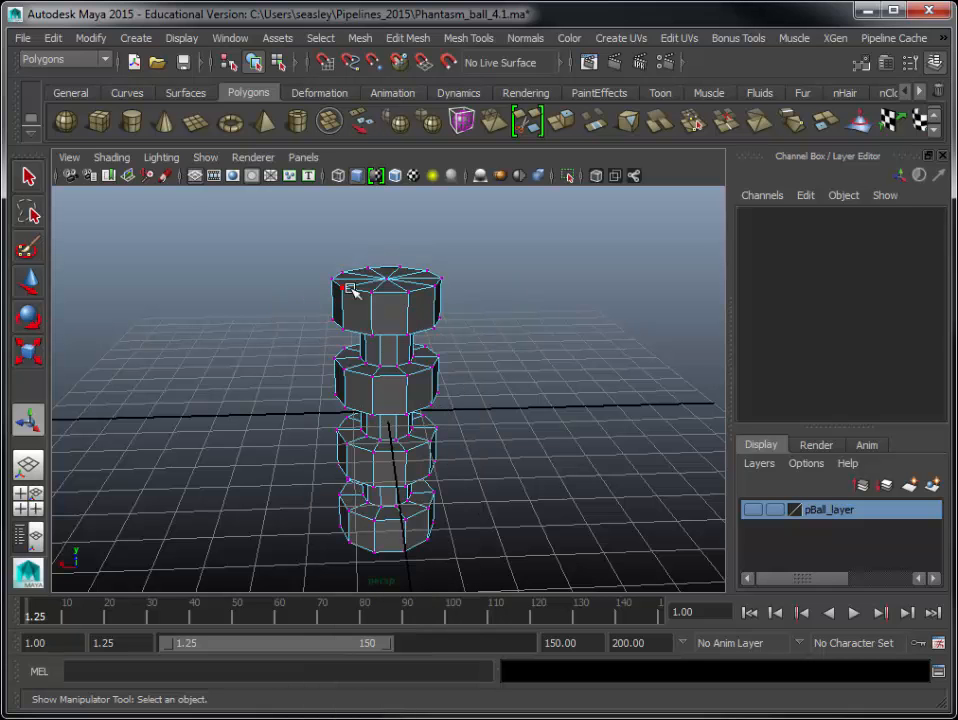
{"action": "left_click", "coordinate": [388, 280]}
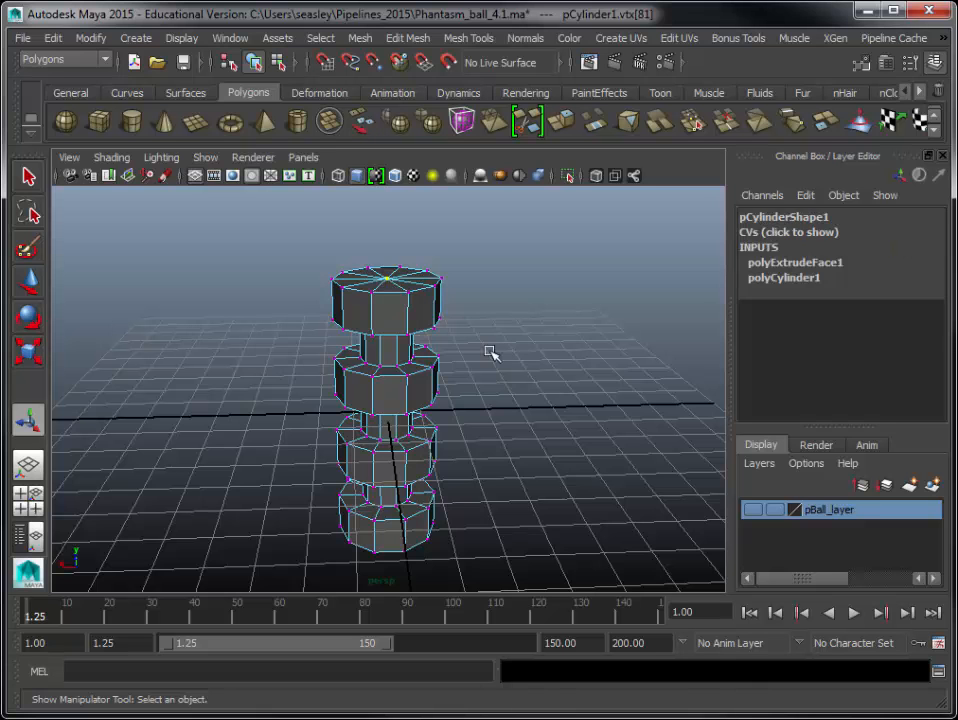
{"action": "middle_click_drag", "start_coordinate": [503, 329], "coordinate": [505, 354], "text": "alt"}
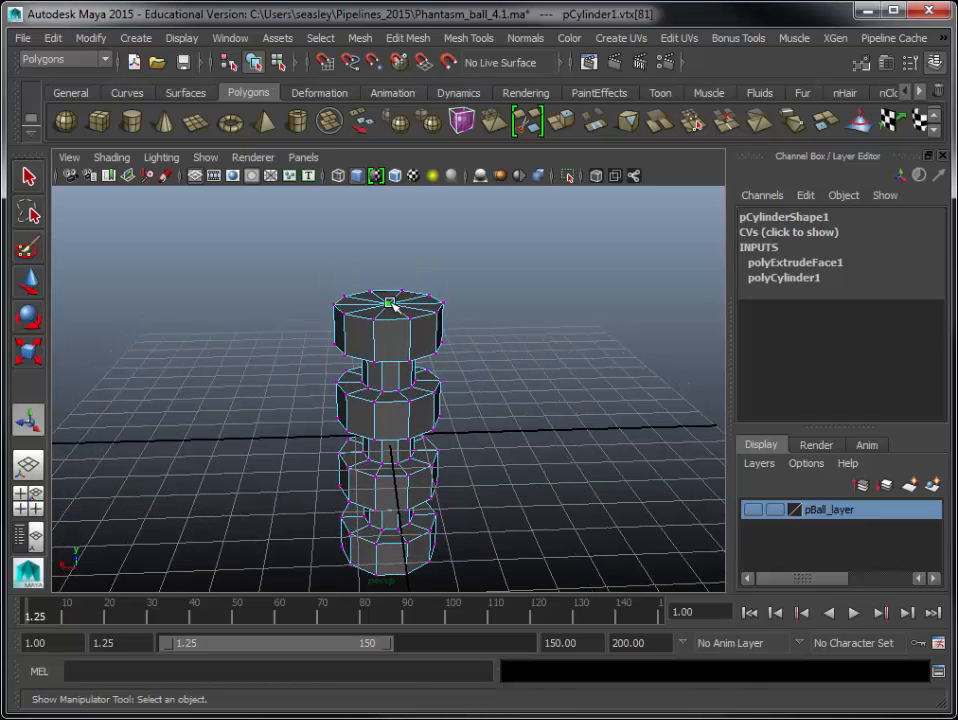
{"action": "key", "text": "w"}
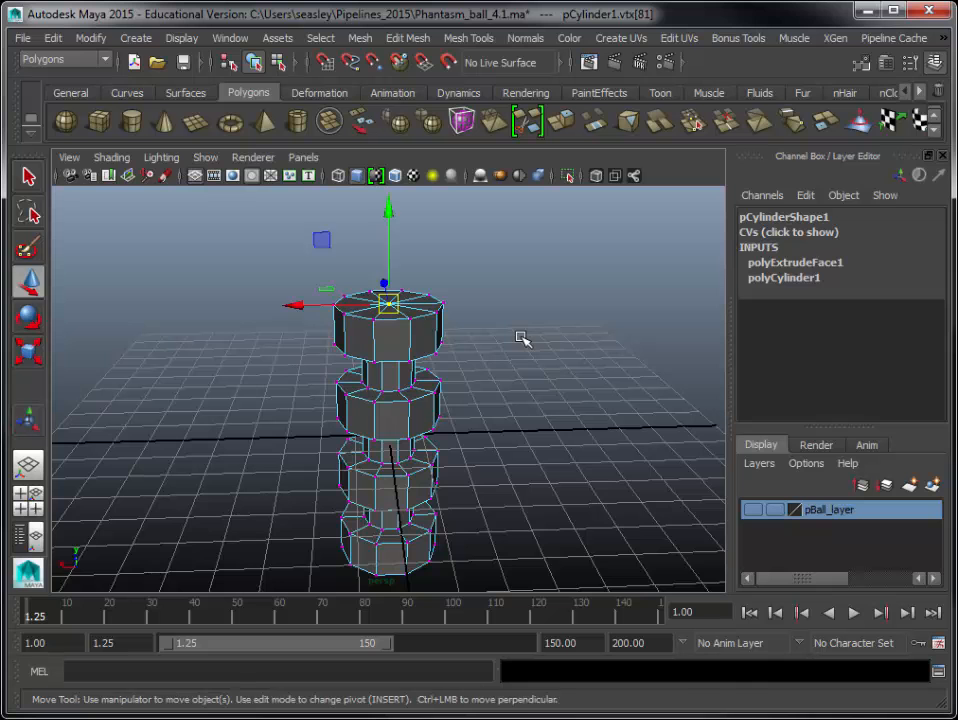
{"action": "left_click_drag", "start_coordinate": [389, 207], "coordinate": [385, 141]}
{"action": "left_click", "coordinate": [540, 351]}
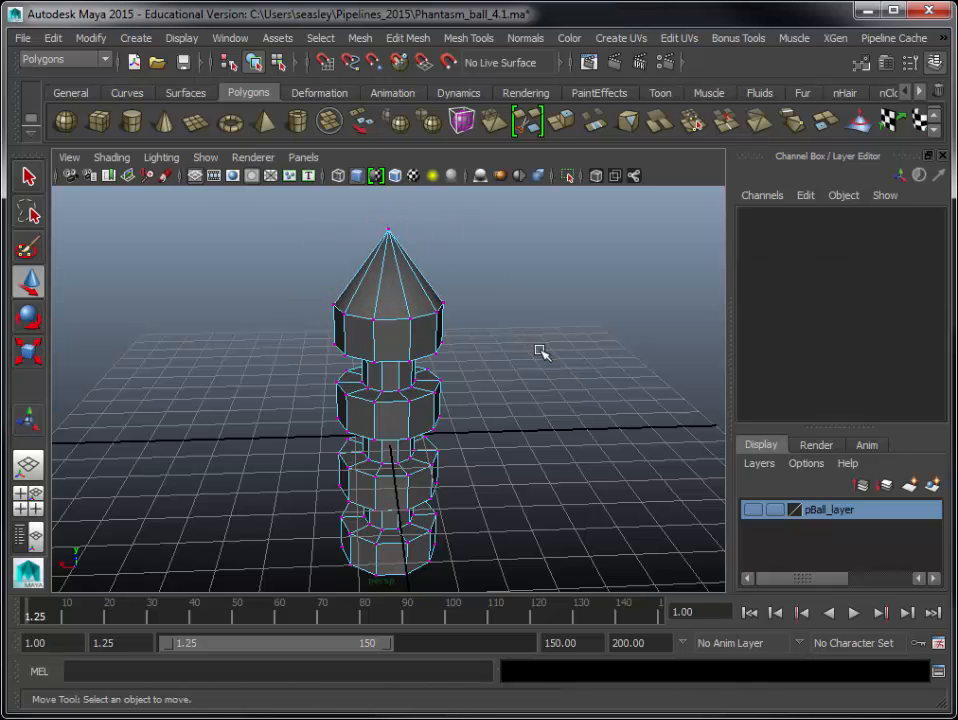
{"action": "left_click_drag", "start_coordinate": [466, 398], "coordinate": [543, 348], "text": "alt"}
{"action": "right_click", "coordinate": [390, 349]}
{"action": "left_click", "coordinate": [395, 271]}
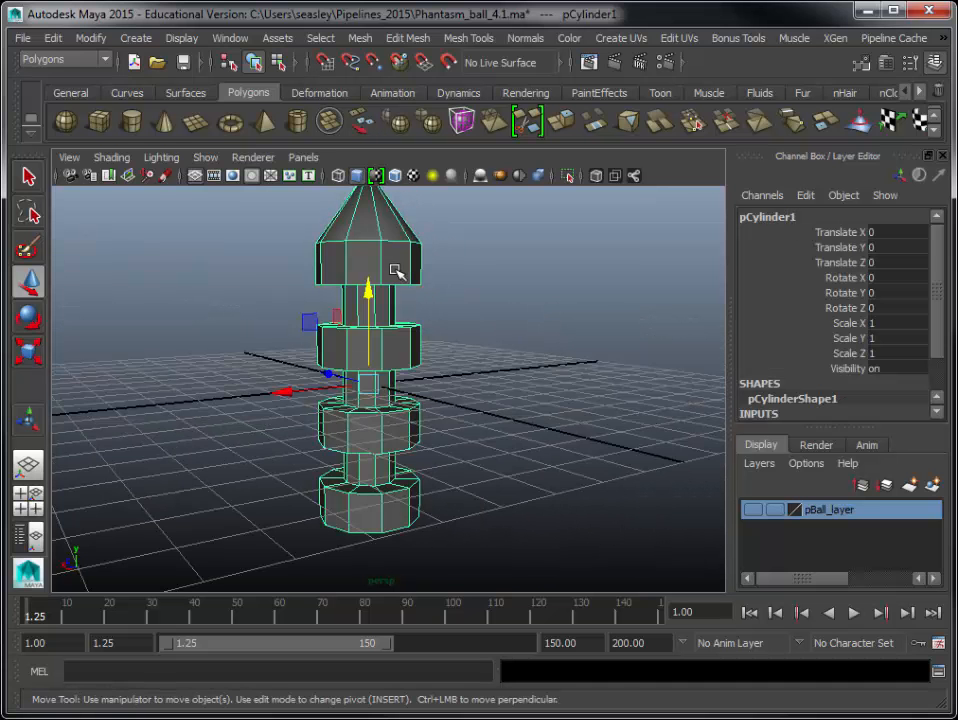
{"action": "left_click", "coordinate": [522, 38]}
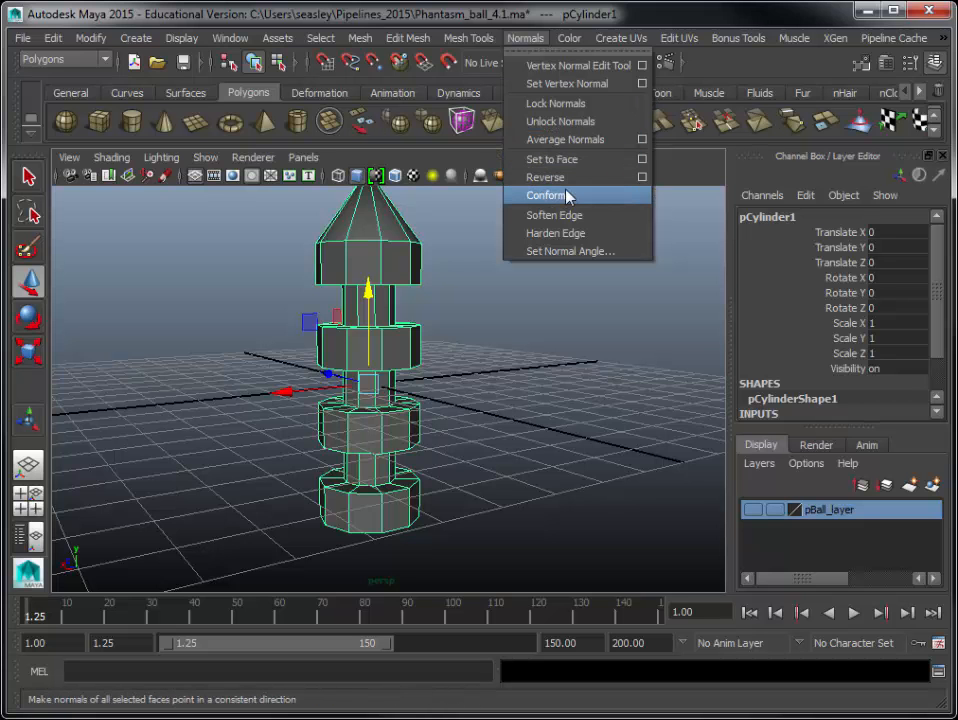
{"action": "left_click", "coordinate": [543, 396]}
- In face mode, select the vertical side faces of all the bands and necks, leaving out the cone and ledges
{"action": "right_click_drag", "start_coordinate": [386, 277], "coordinate": [310, 291]}
{"action": "left_click_drag", "start_coordinate": [283, 258], "coordinate": [452, 262]}
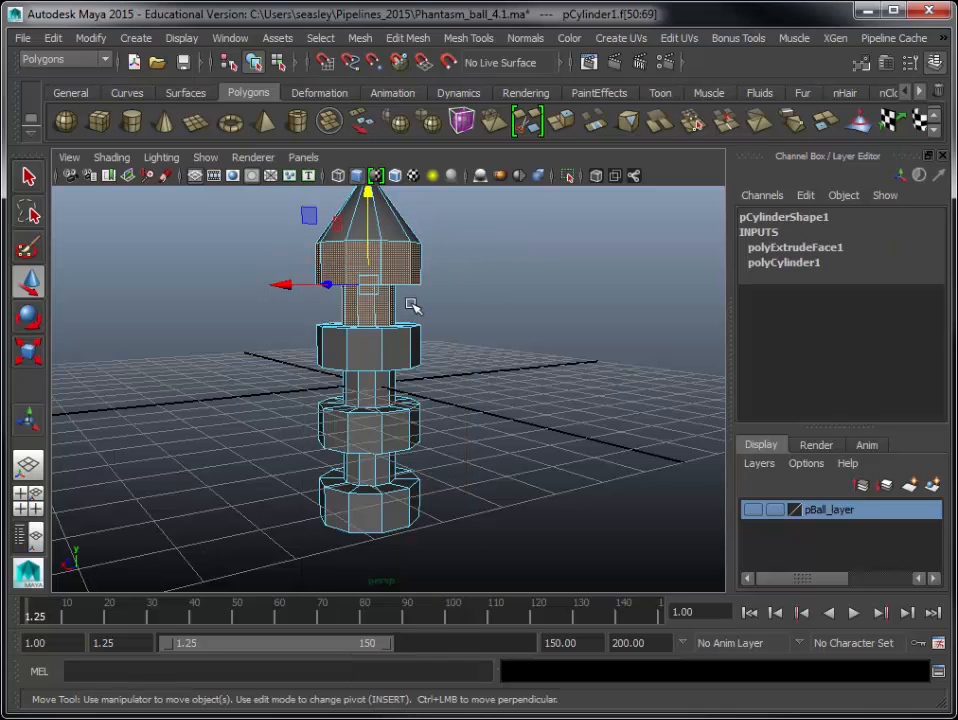
{"action": "left_click_drag", "start_coordinate": [299, 357], "coordinate": [452, 344], "text": "alt"}
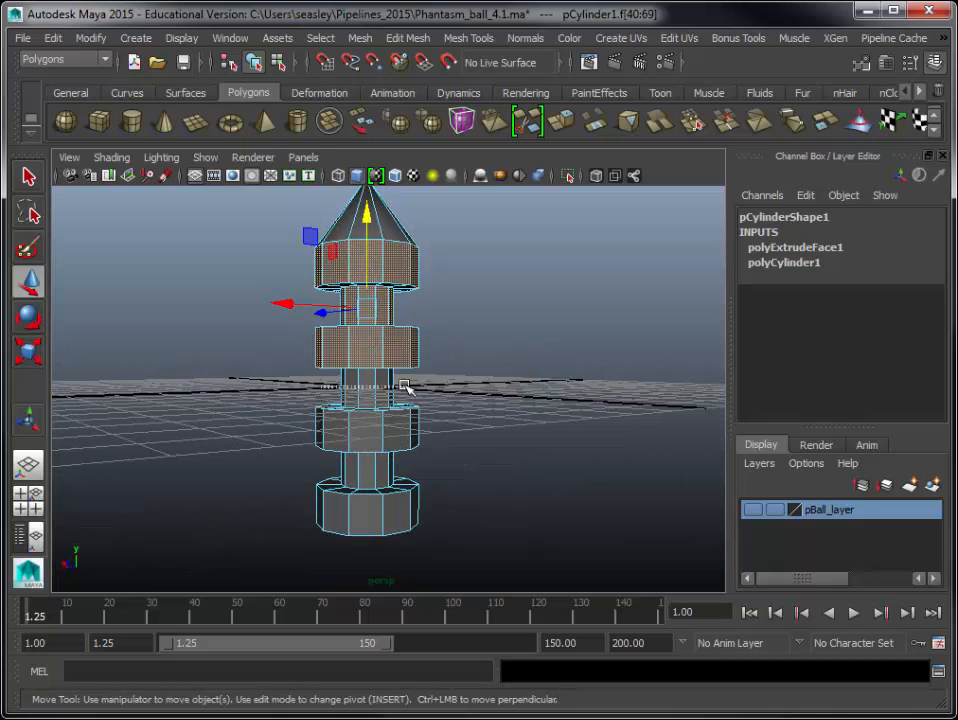
{"action": "middle_click_drag", "start_coordinate": [388, 420], "coordinate": [421, 336], "text": "alt"}
{"action": "left_click_drag", "start_coordinate": [421, 336], "coordinate": [410, 345], "text": "alt"}
{"action": "left_click_drag", "start_coordinate": [324, 316], "coordinate": [475, 311], "text": "shift"}
{"action": "left_click_drag", "start_coordinate": [340, 362], "coordinate": [438, 357], "text": "shift"}
{"action": "left_click_drag", "start_coordinate": [307, 397], "coordinate": [475, 312], "text": "shift"}
{"action": "middle_click_drag", "start_coordinate": [487, 282], "coordinate": [503, 460], "text": "alt"}
- Soften the edges of the selected side faces and return to object mode to check the shading
{"action": "left_click", "coordinate": [524, 37]}
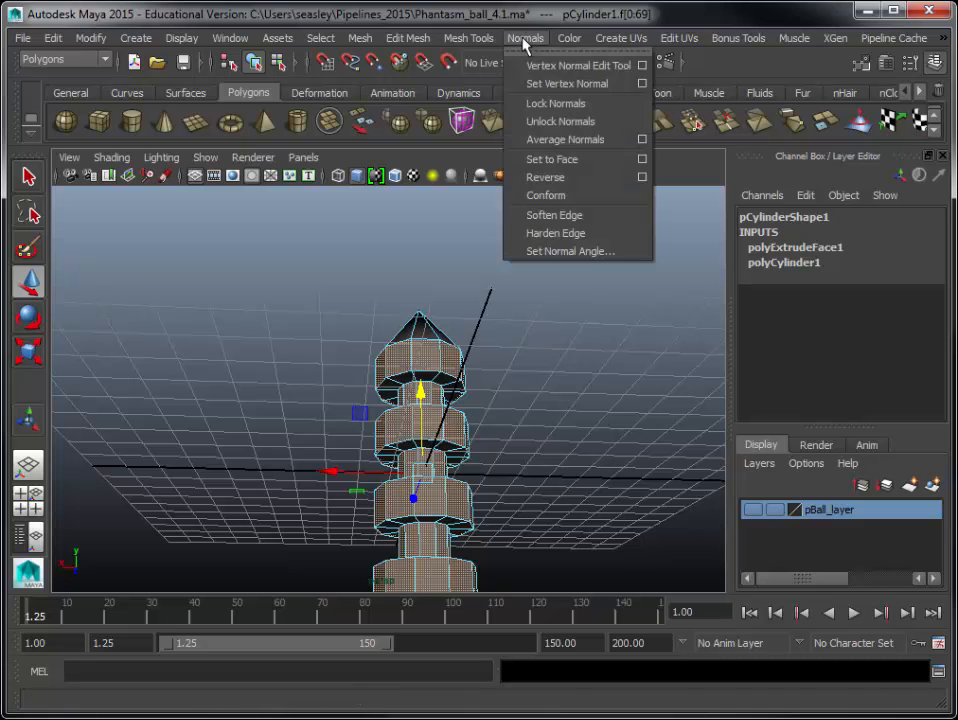
{"action": "left_click", "coordinate": [572, 215]}
{"action": "left_click", "coordinate": [577, 342]}
{"action": "left_click_drag", "start_coordinate": [577, 342], "coordinate": [487, 385], "text": "alt"}
{"action": "right_click_drag", "start_coordinate": [438, 314], "coordinate": [547, 349]}
{"action": "middle_click_drag", "start_coordinate": [490, 352], "coordinate": [482, 311], "text": "alt"}
{"action": "left_click_drag", "start_coordinate": [483, 340], "coordinate": [402, 370], "text": "alt"}
{"action": "right_click_drag", "start_coordinate": [402, 370], "coordinate": [591, 389], "text": "alt"}
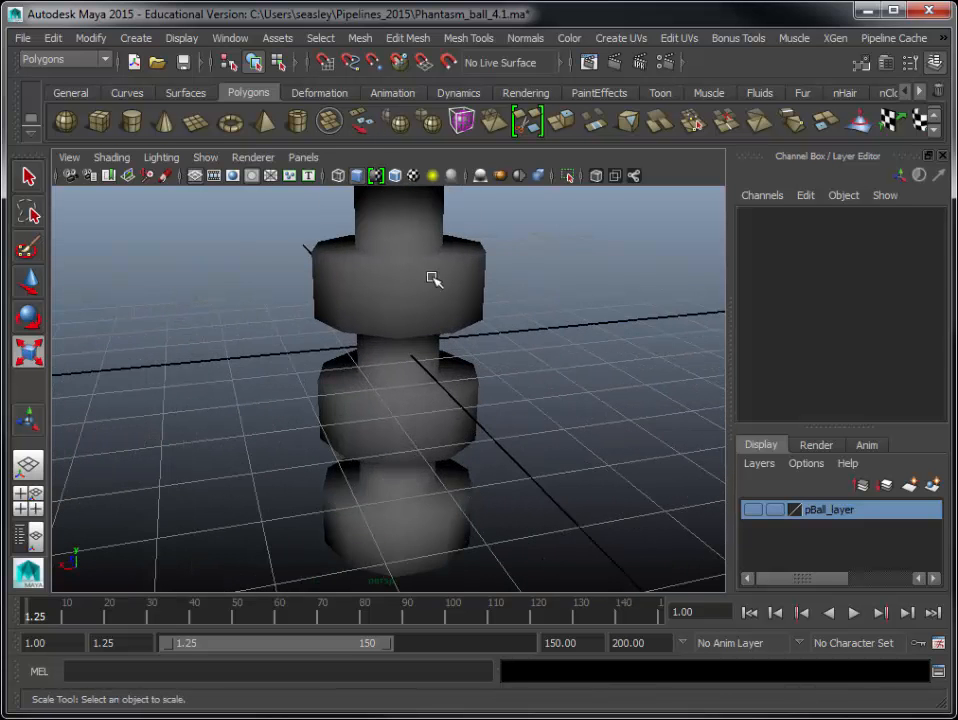
- In edge mode, select the horizontal edge loops along the upper and lower rims of the bands
{"action": "middle_click_drag", "start_coordinate": [445, 289], "coordinate": [475, 354], "text": "alt"}
{"action": "left_click", "coordinate": [463, 334]}
{"action": "right_click_drag", "start_coordinate": [463, 335], "coordinate": [463, 290]}
{"action": "double_click", "coordinate": [468, 327]}
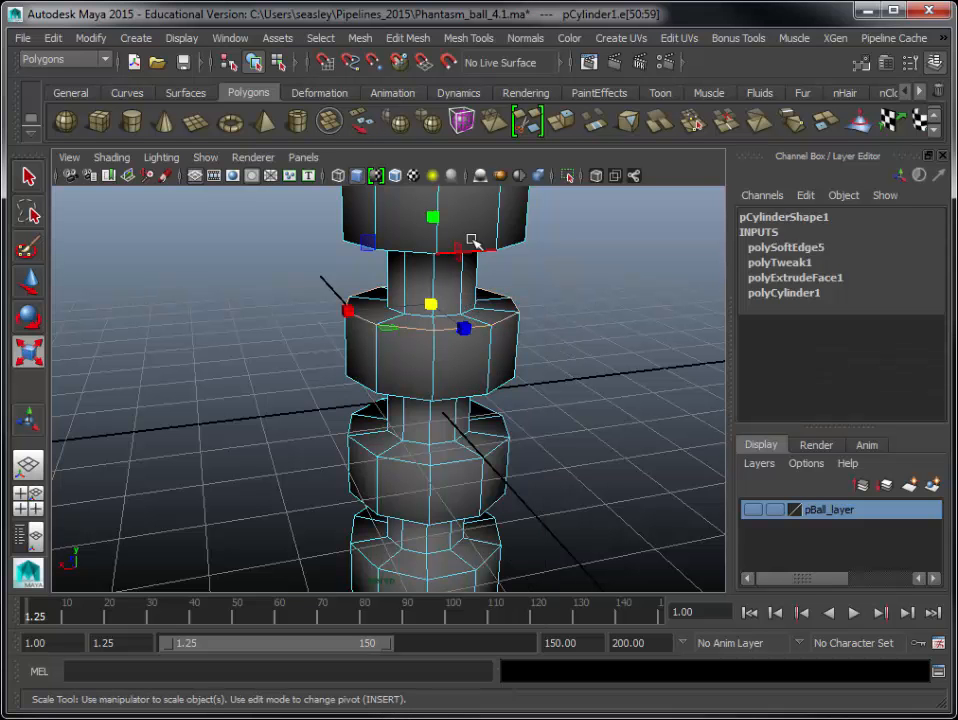
{"action": "double_click", "coordinate": [517, 246], "text": "shift"}
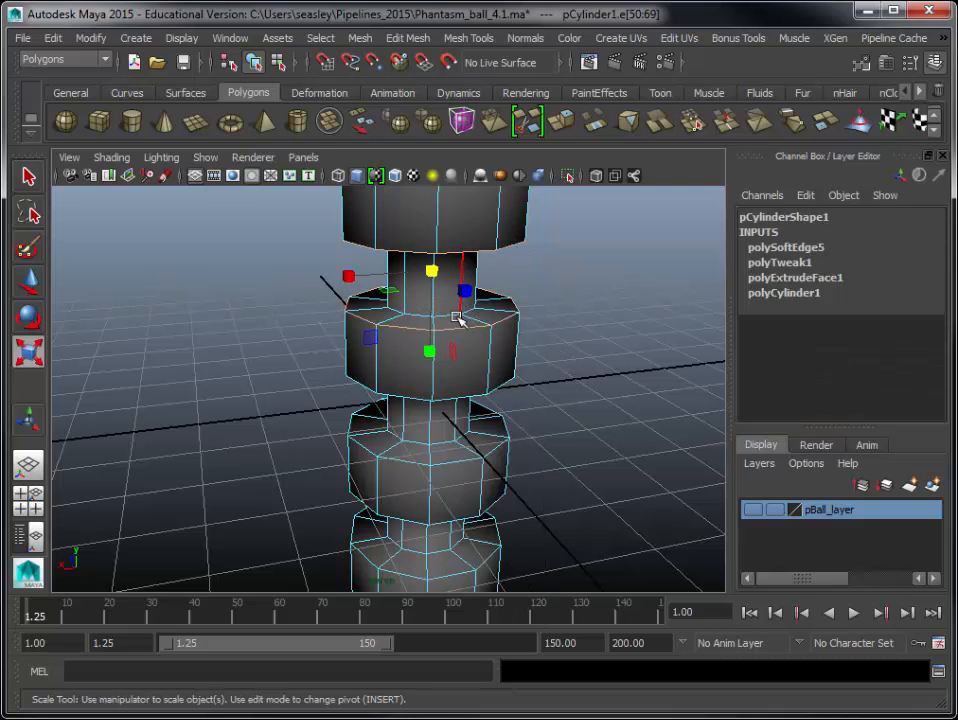
{"action": "double_click", "coordinate": [441, 443], "text": "shift"}
{"action": "double_click", "coordinate": [446, 463]}
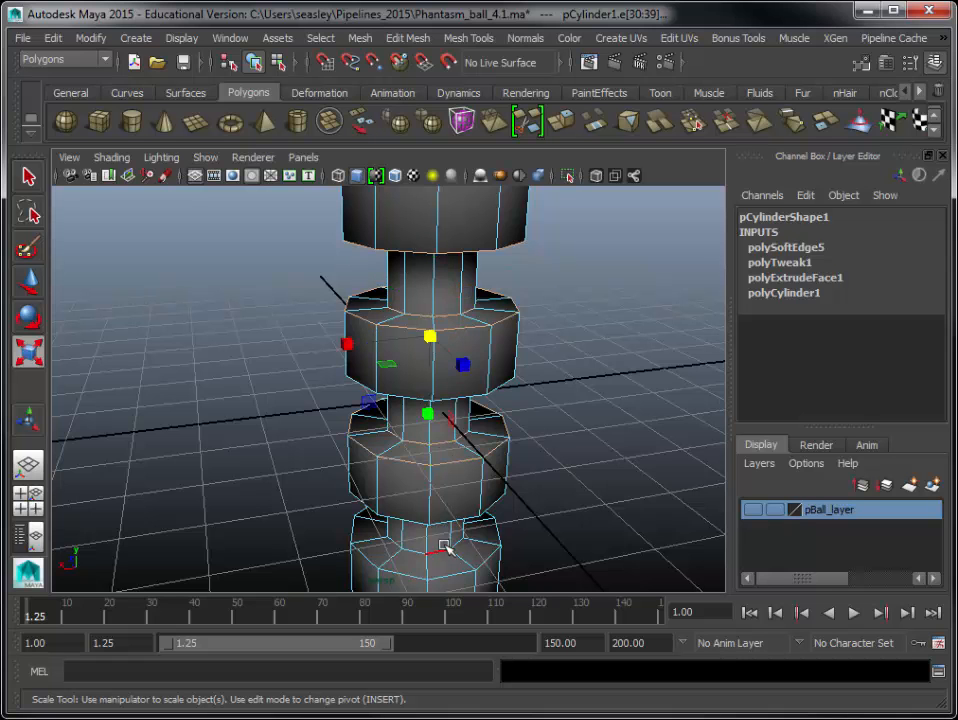
{"action": "double_click", "coordinate": [448, 576]}
{"action": "left_click_drag", "start_coordinate": [449, 573], "coordinate": [513, 244], "text": "alt"}
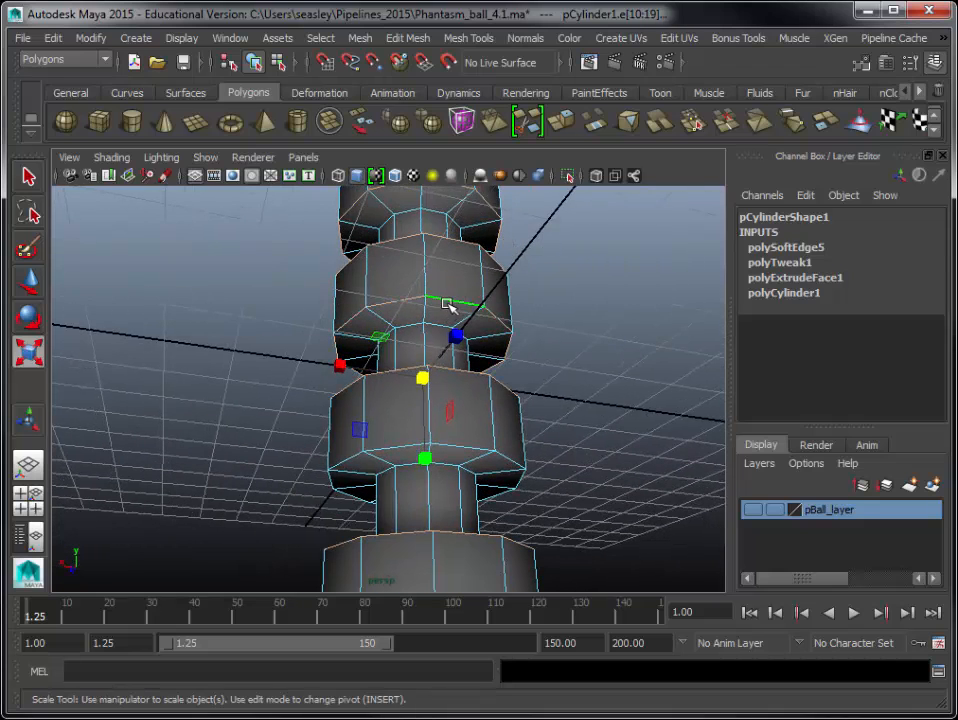
{"action": "left_click", "coordinate": [466, 447], "text": "shift"}
{"action": "middle_click_drag", "start_coordinate": [466, 490], "coordinate": [455, 334], "text": "alt"}
{"action": "double_click", "coordinate": [458, 449], "text": "shift"}
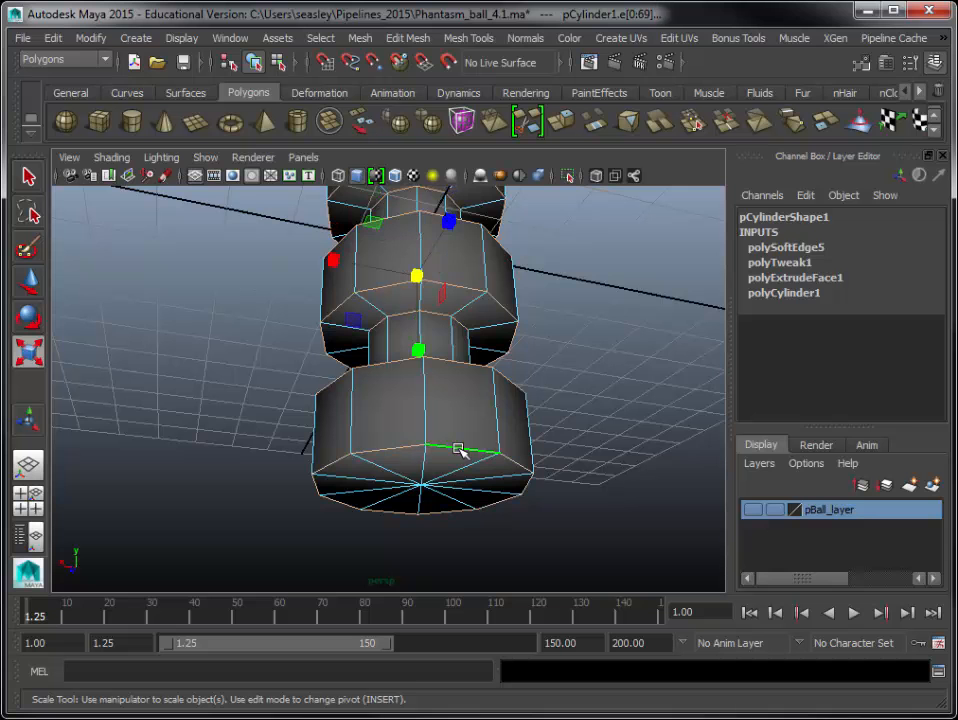
- Harden the selected rim edge loops and return the cylinder to object mode
{"action": "left_click", "coordinate": [524, 38]}
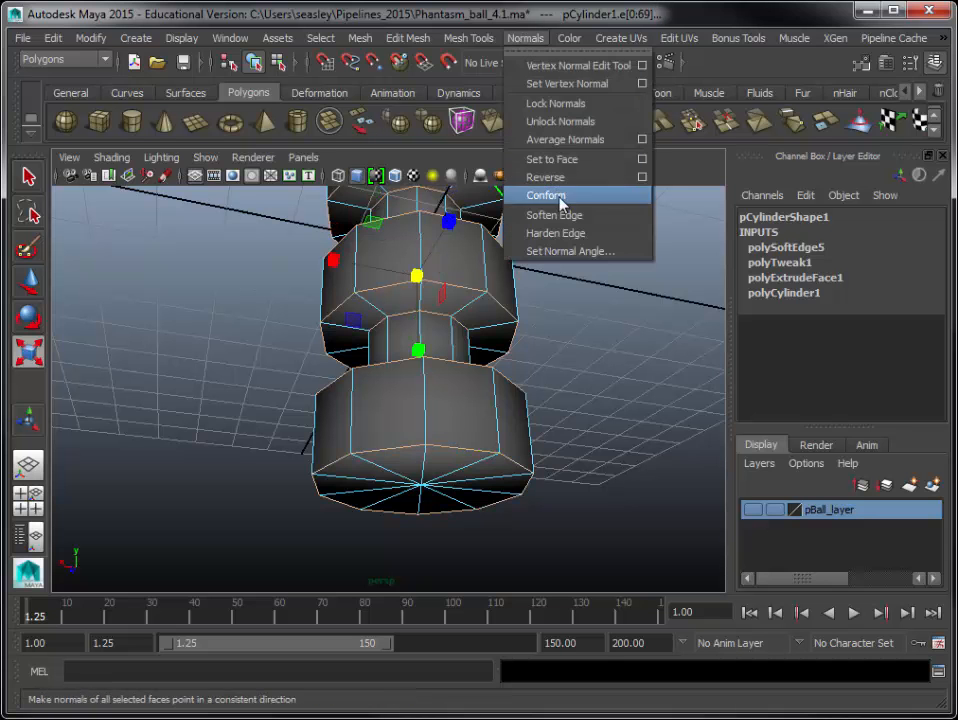
{"action": "left_click", "coordinate": [555, 233]}
{"action": "left_click", "coordinate": [543, 258]}
{"action": "right_click_drag", "start_coordinate": [490, 255], "coordinate": [552, 229]}
- Delete the faces of the cylinder's bottom cap, keeping the lowest band's side faces, and return to object mode
{"action": "left_click", "coordinate": [455, 482]}
{"action": "right_click_drag", "start_coordinate": [455, 482], "coordinate": [453, 517]}
{"action": "left_click_drag", "start_coordinate": [434, 505], "coordinate": [448, 538], "text": "alt"}
{"action": "key", "text": "r"}
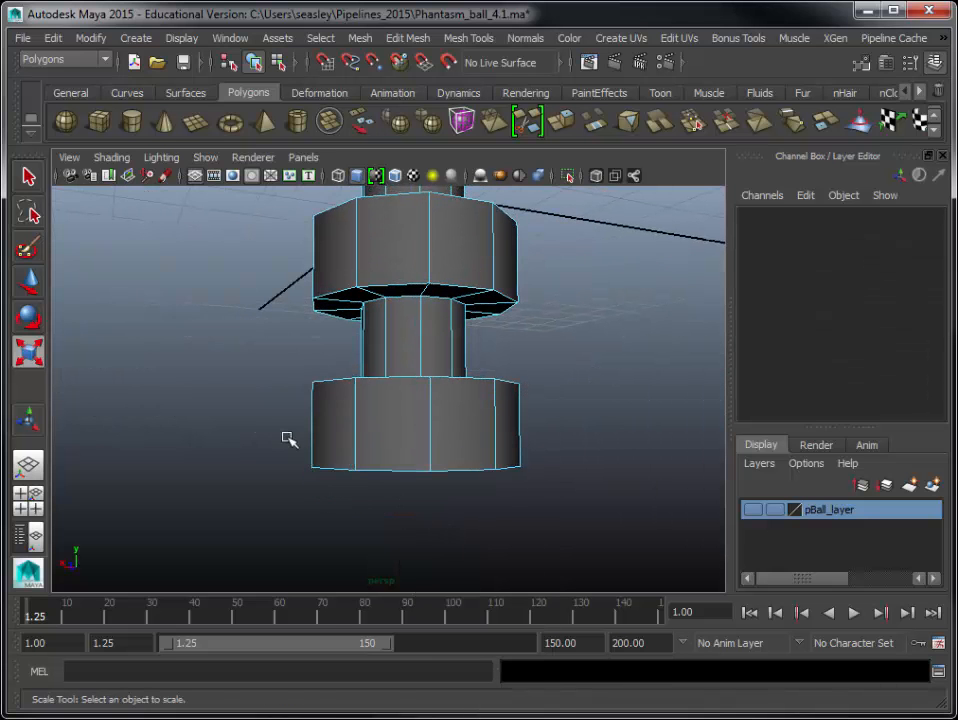
{"action": "left_click_drag", "start_coordinate": [293, 442], "coordinate": [610, 502]}
{"action": "left_click_drag", "start_coordinate": [418, 422], "coordinate": [355, 445], "text": "ctrl"}
{"action": "left_click", "coordinate": [355, 445]}
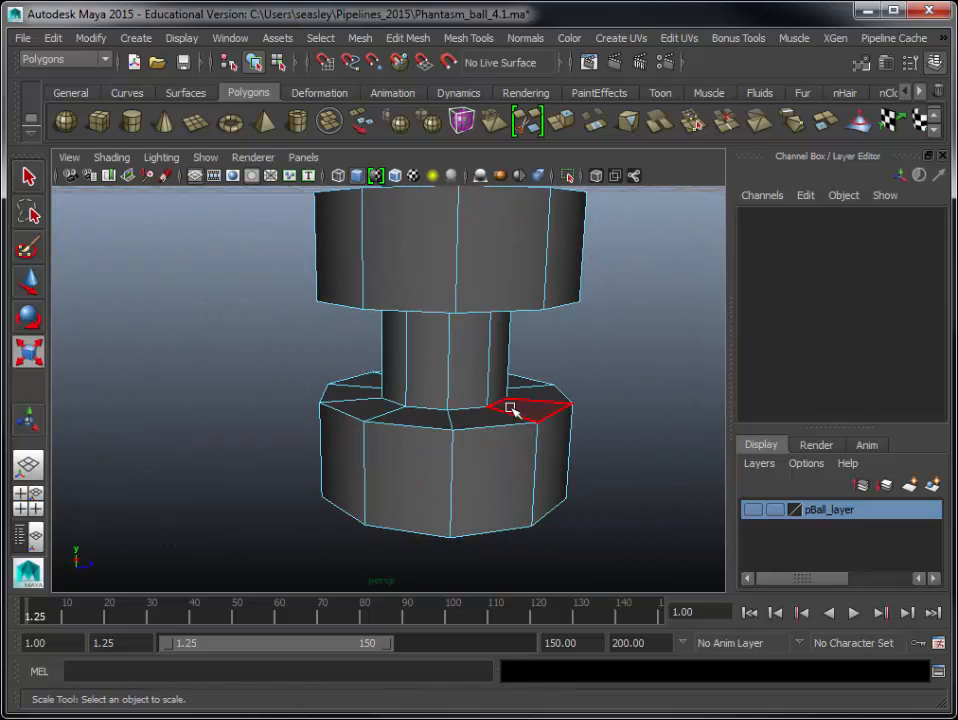
{"action": "right_click_drag", "start_coordinate": [447, 296], "coordinate": [530, 267]}
- Examine the edge shading where the upper bands meet the necks
{"action": "key", "text": "a"}
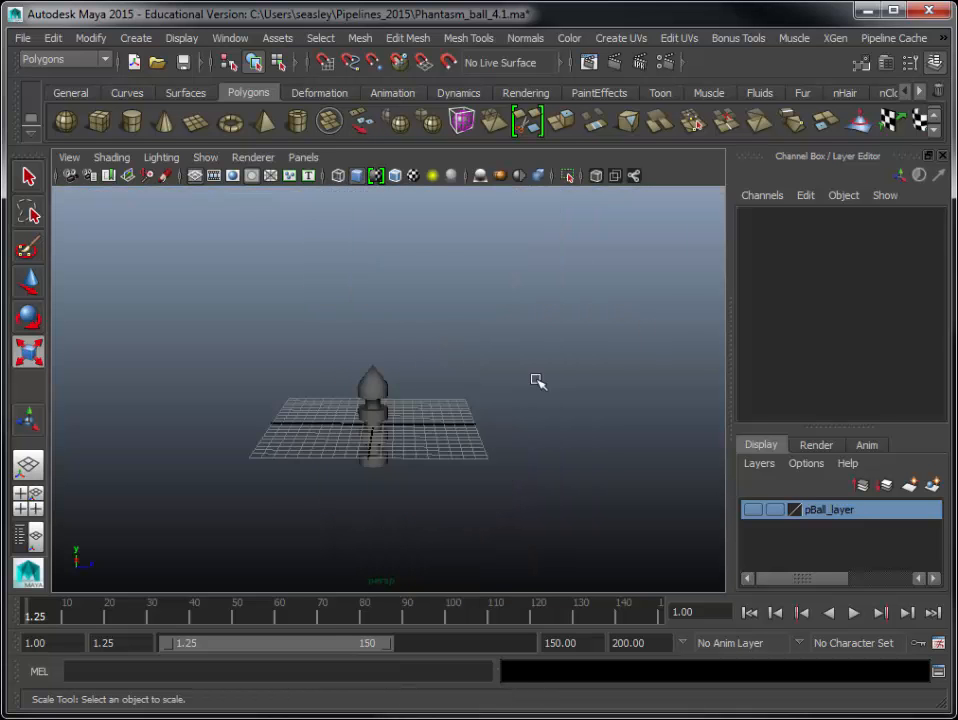
{"action": "left_click", "coordinate": [384, 430]}
{"action": "key", "text": "f"}
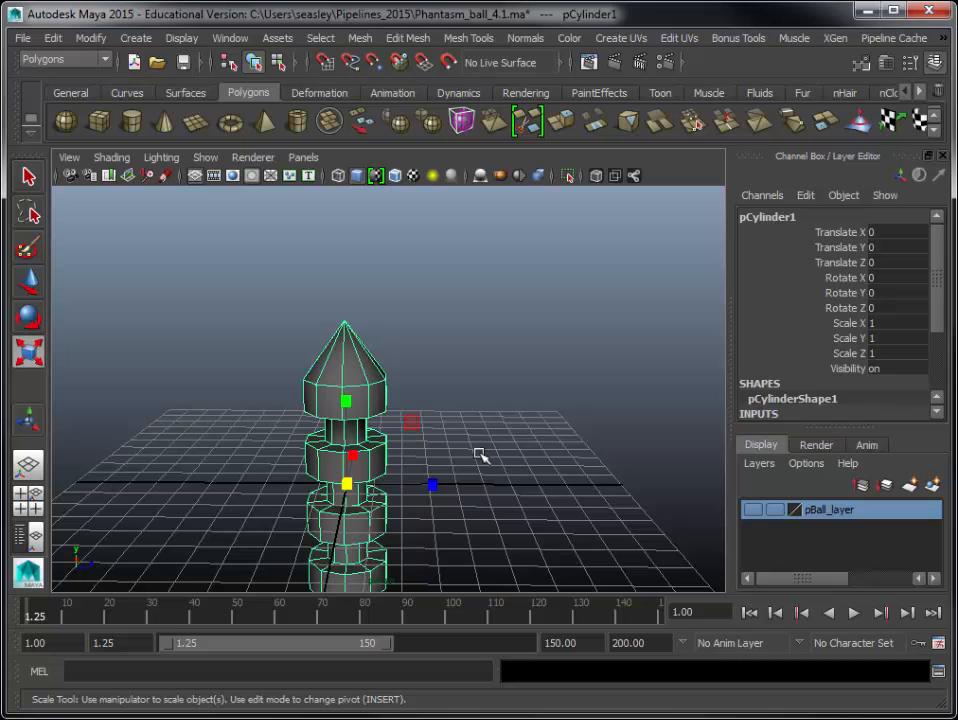
{"action": "left_click", "coordinate": [393, 486]}
{"action": "middle_click_drag", "start_coordinate": [371, 500], "coordinate": [462, 376], "text": "alt"}
{"action": "left_click_drag", "start_coordinate": [462, 376], "coordinate": [435, 348], "text": "alt"}
{"action": "right_click_drag", "start_coordinate": [435, 348], "coordinate": [659, 398], "text": "alt"}
{"action": "middle_click_drag", "start_coordinate": [659, 398], "coordinate": [537, 552], "text": "alt"}
{"action": "left_click_drag", "start_coordinate": [537, 552], "coordinate": [464, 440], "text": "alt"}
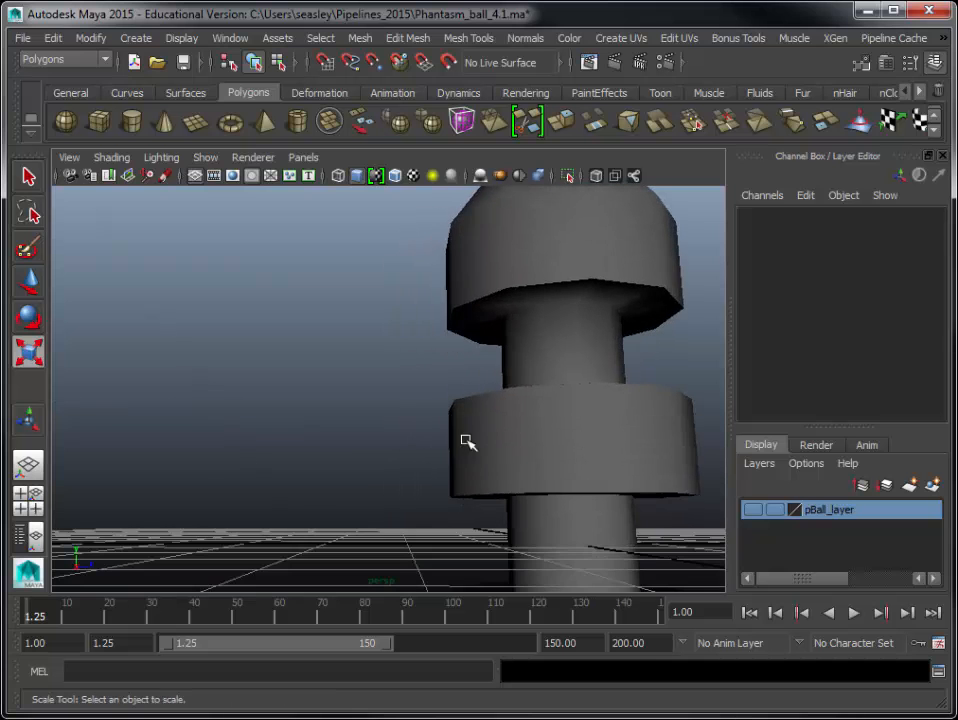
- Harden the edge loop where the topmost neck meets the underside of the cone-topped band
{"action": "left_click", "coordinate": [576, 314]}
{"action": "right_click_drag", "start_coordinate": [577, 312], "coordinate": [566, 284]}
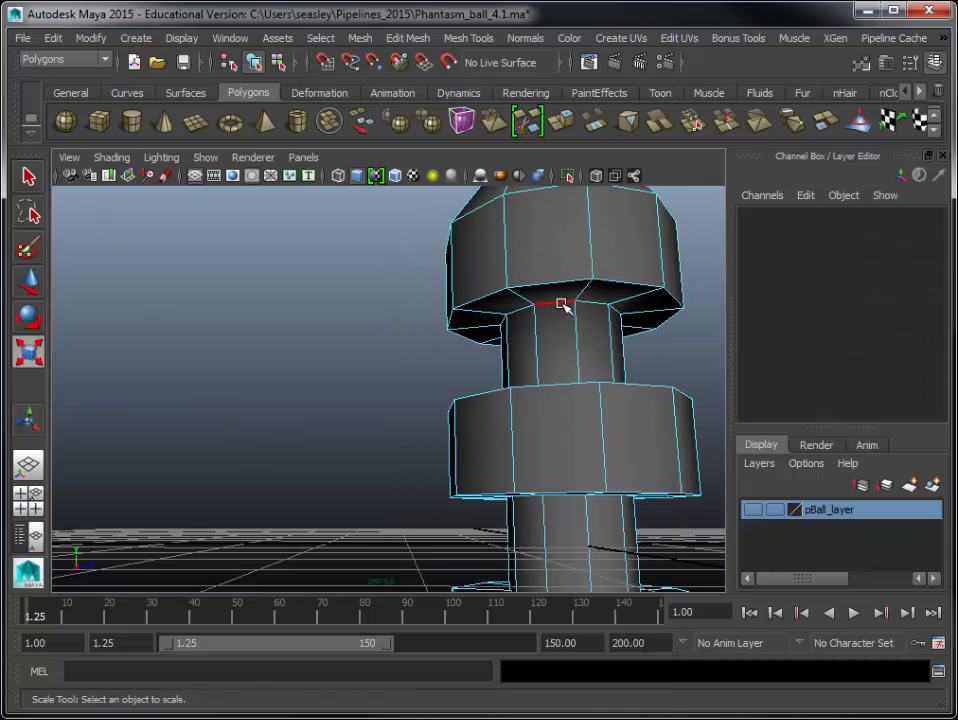
{"action": "left_click", "coordinate": [563, 305]}
{"action": "left_click", "coordinate": [538, 42]}
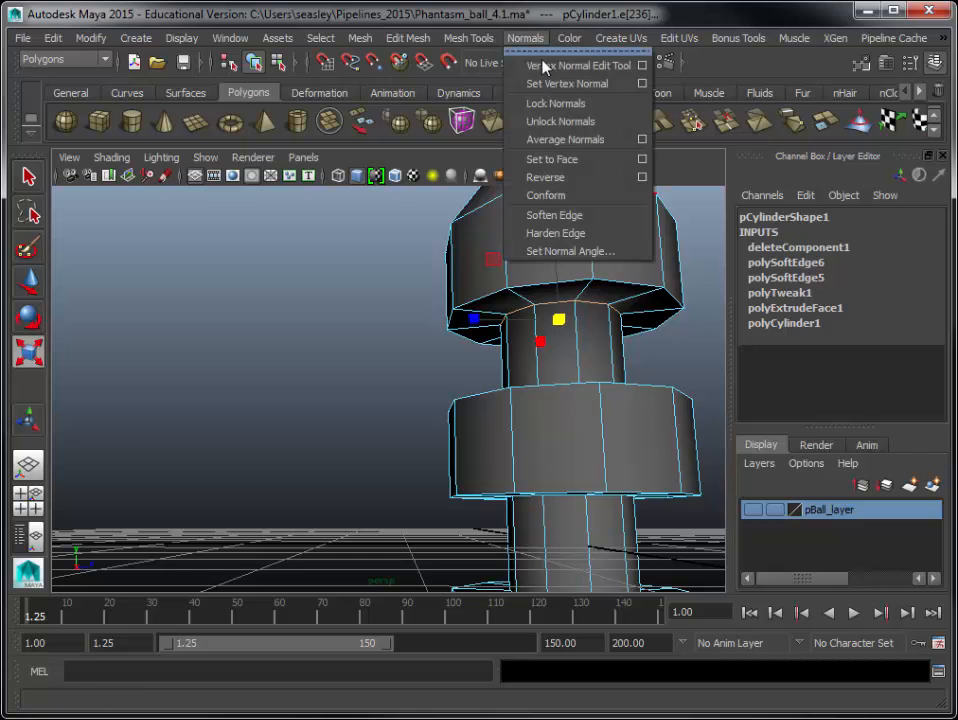
{"action": "left_click", "coordinate": [578, 233]}
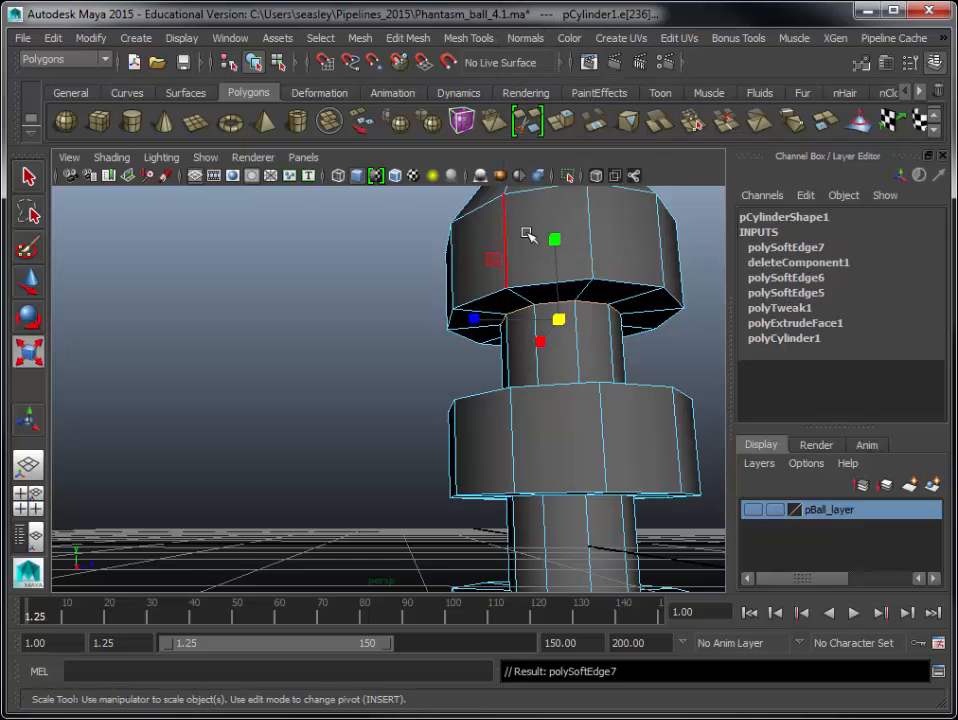
{"action": "left_click", "coordinate": [284, 295]}
{"action": "mouse_move", "coordinate": [500, 278]}
{"action": "right_mouse_down"}
{"action": "mouse_move", "coordinate": [540, 256]}
{"action": "mouse_move", "coordinate": [516, 270]}
{"action": "right_mouse_up"}
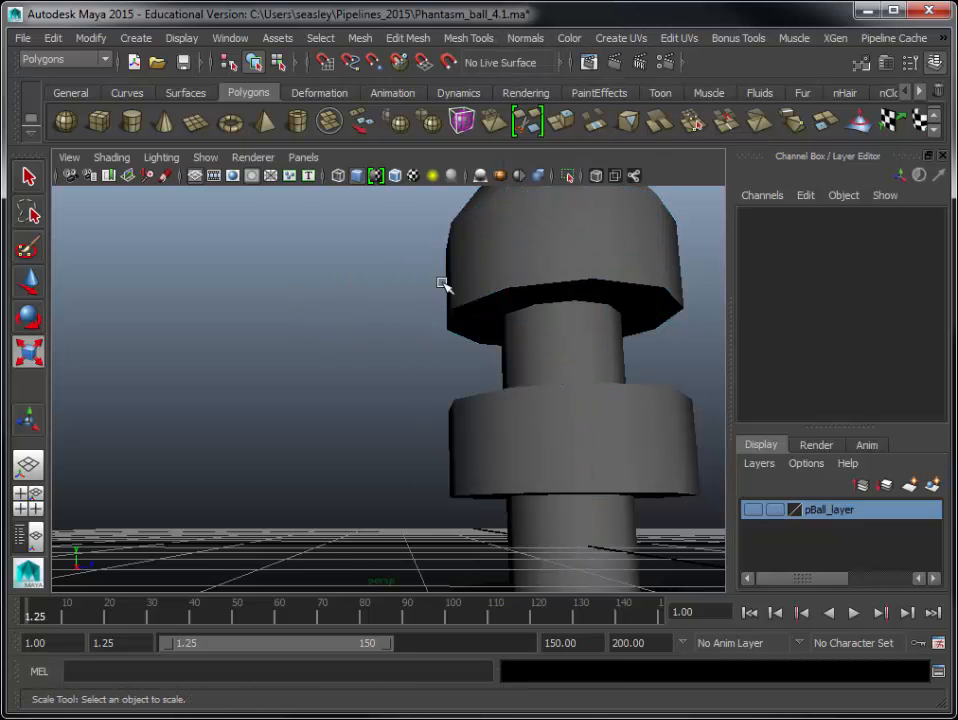
- Review the whole part's shading from several angles, select it and switch to the side view
{"action": "left_click_drag", "start_coordinate": [438, 417], "coordinate": [306, 532], "text": "alt"}
{"action": "right_click_drag", "start_coordinate": [370, 468], "coordinate": [314, 406], "text": "alt"}
{"action": "left_click_drag", "start_coordinate": [314, 406], "coordinate": [365, 385], "text": "alt"}
{"action": "key", "text": "r"}
{"action": "left_click", "coordinate": [435, 375]}
{"action": "left_click", "coordinate": [538, 407]}
{"action": "right_click_drag", "start_coordinate": [540, 408], "coordinate": [376, 410], "text": "alt"}
{"action": "middle_click_drag", "start_coordinate": [374, 407], "coordinate": [324, 341], "text": "alt"}
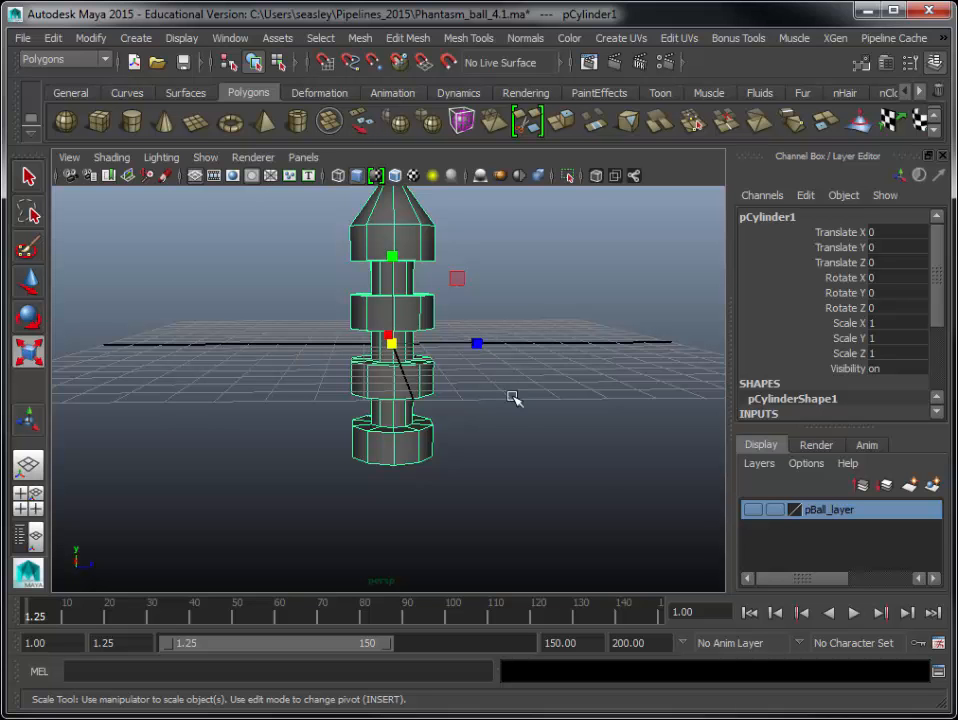
{"action": "key", "text": "space"}
{"action": "left_click_drag", "start_coordinate": [513, 398], "coordinate": [548, 398]}
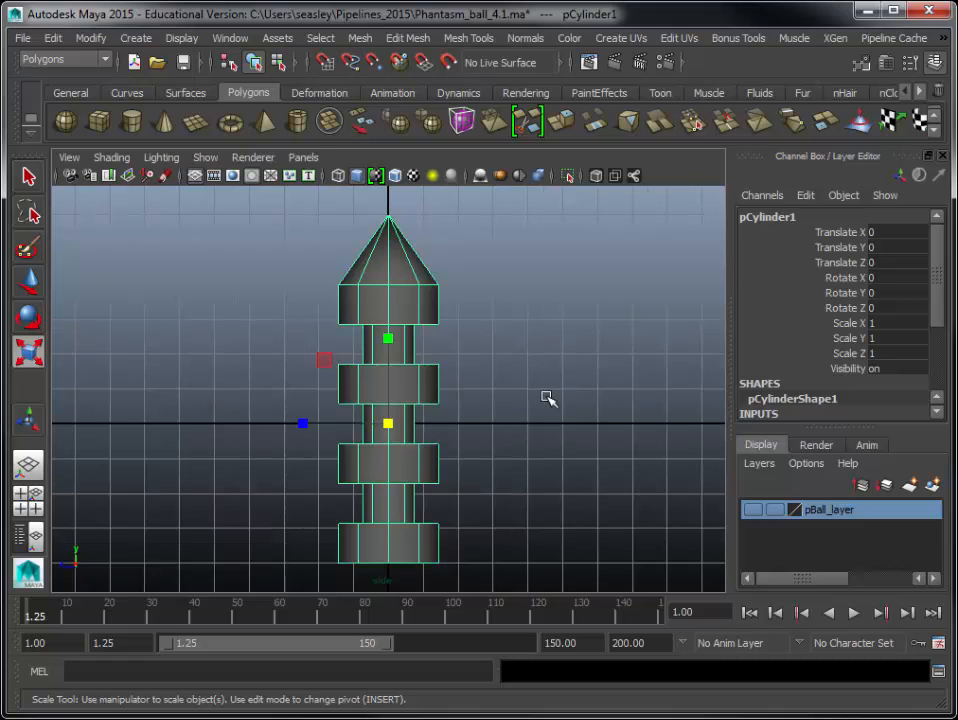
- Move the banded cylinder's pivot down to the centre of its base, snapped to the grid
{"action": "key", "text": "Insert"}
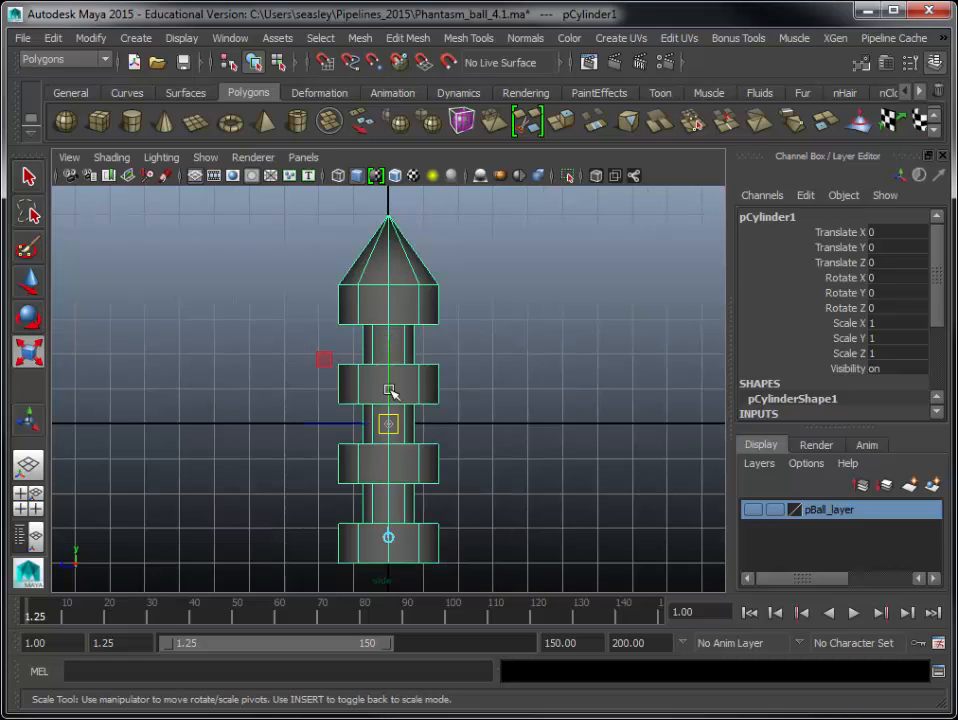
{"action": "mouse_move", "coordinate": [389, 381]}
{"action": "left_mouse_down"}
{"action": "mouse_move", "coordinate": [393, 466]}
{"action": "mouse_move", "coordinate": [383, 362]}
{"action": "mouse_move", "coordinate": [391, 428]}
{"action": "mouse_move", "coordinate": [314, 464]}
{"action": "mouse_move", "coordinate": [414, 371]}
{"action": "mouse_move", "coordinate": [383, 373]}
{"action": "left_mouse_up"}
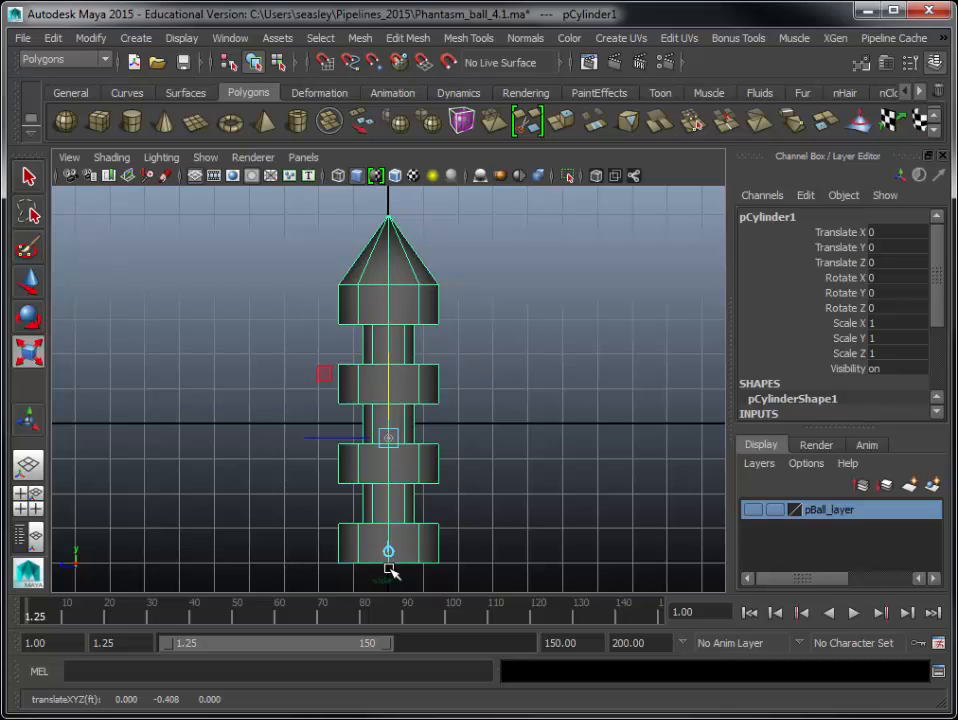
{"action": "key", "text": "x"}
{"action": "left_click_drag", "start_coordinate": [390, 383], "coordinate": [406, 566]}
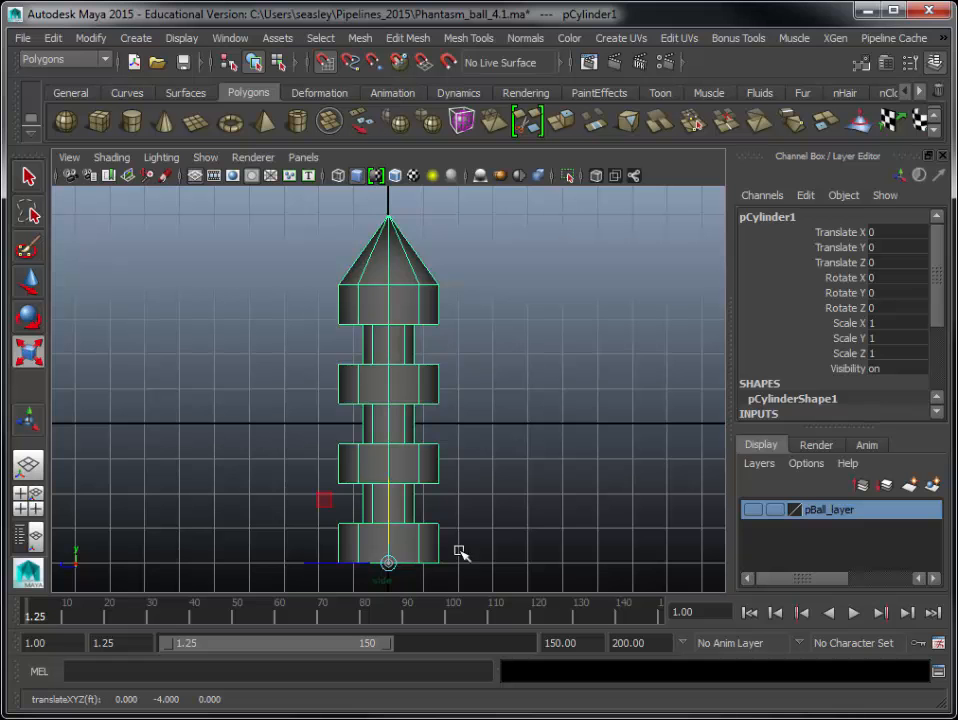
{"action": "key", "text": "e"}
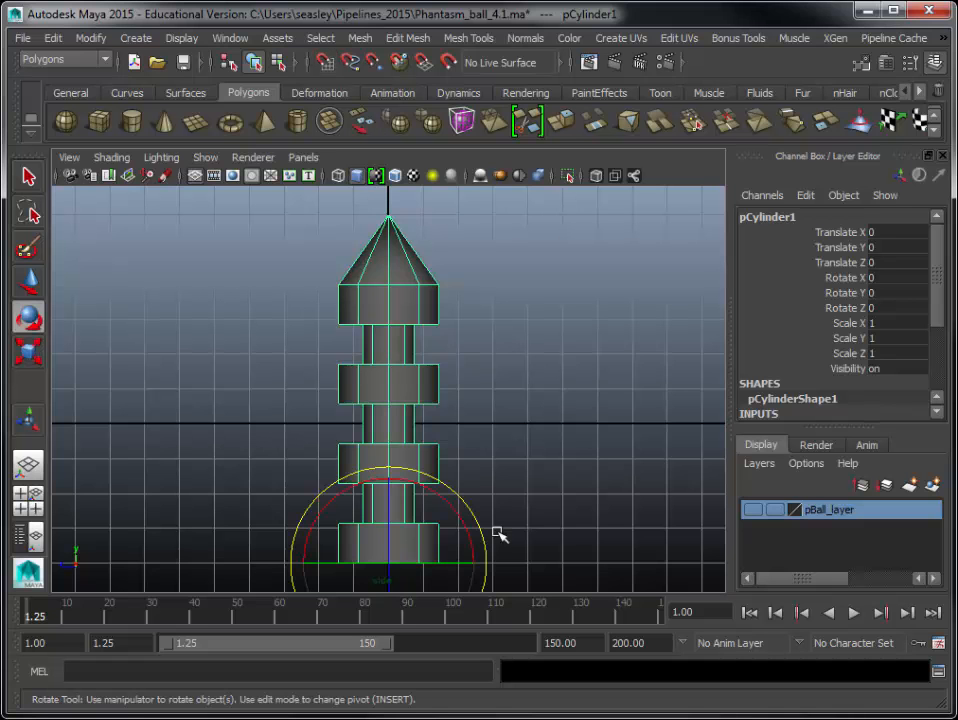
{"action": "left_click", "coordinate": [513, 459]}
{"action": "left_click", "coordinate": [421, 539]}
- Show the pBall_layer objects and return to the perspective view
{"action": "left_click", "coordinate": [753, 510]}
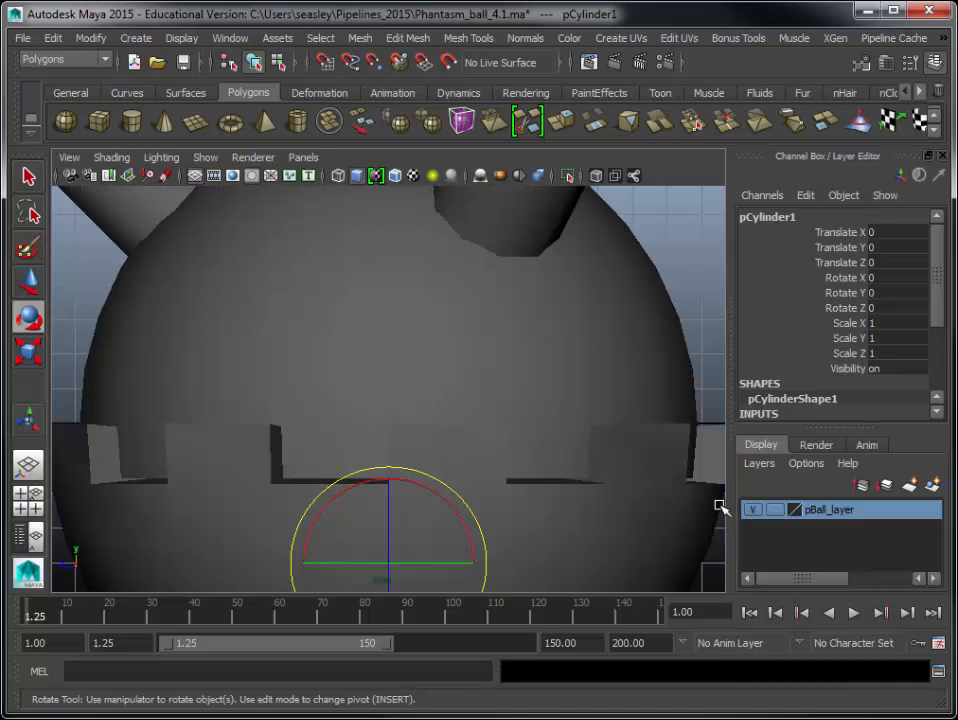
{"action": "scroll", "coordinate": [565, 437], "scroll_direction": "down", "scroll_amount": 5}
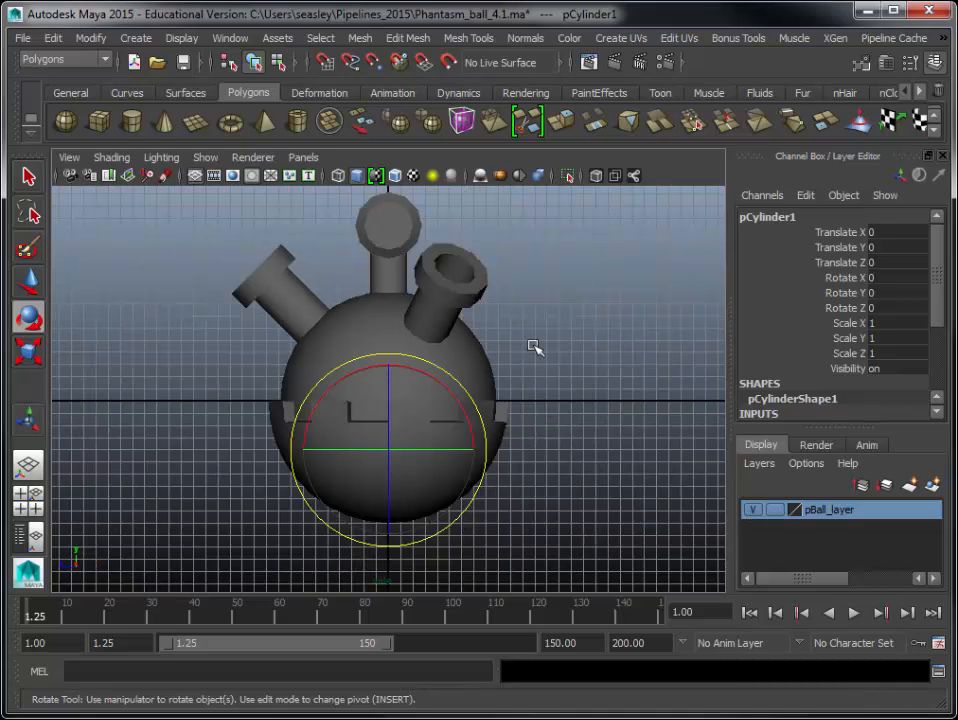
{"action": "middle_click_drag", "start_coordinate": [531, 343], "coordinate": [543, 455], "text": "alt"}
{"action": "right_click_drag", "start_coordinate": [543, 455], "coordinate": [402, 478], "text": "alt"}
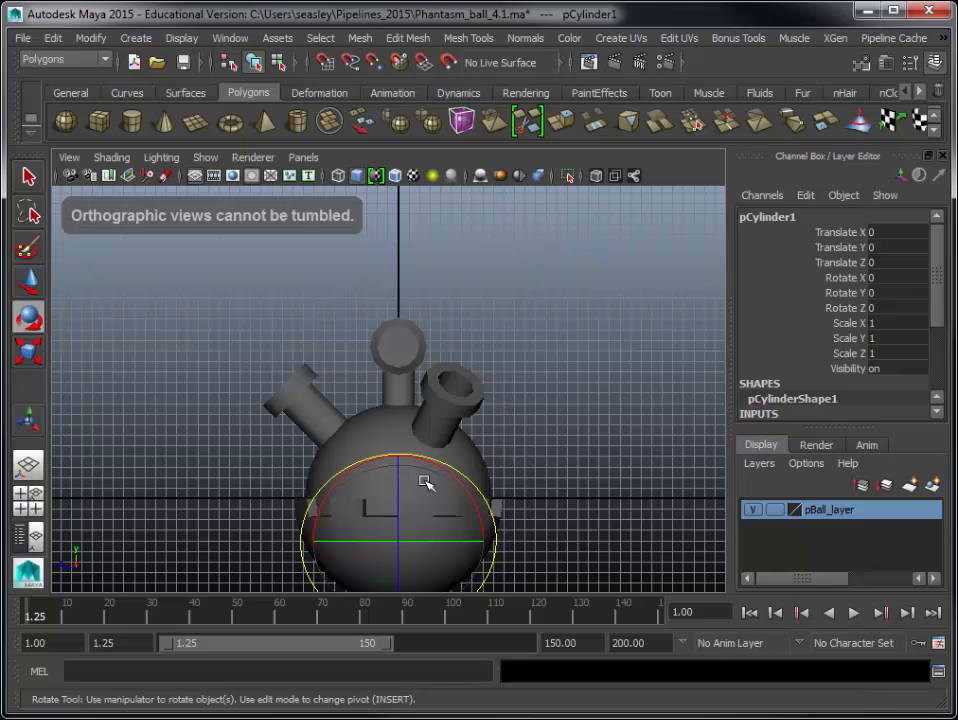
{"action": "key", "text": "space"}
{"action": "left_click_drag", "start_coordinate": [513, 443], "coordinate": [512, 410]}
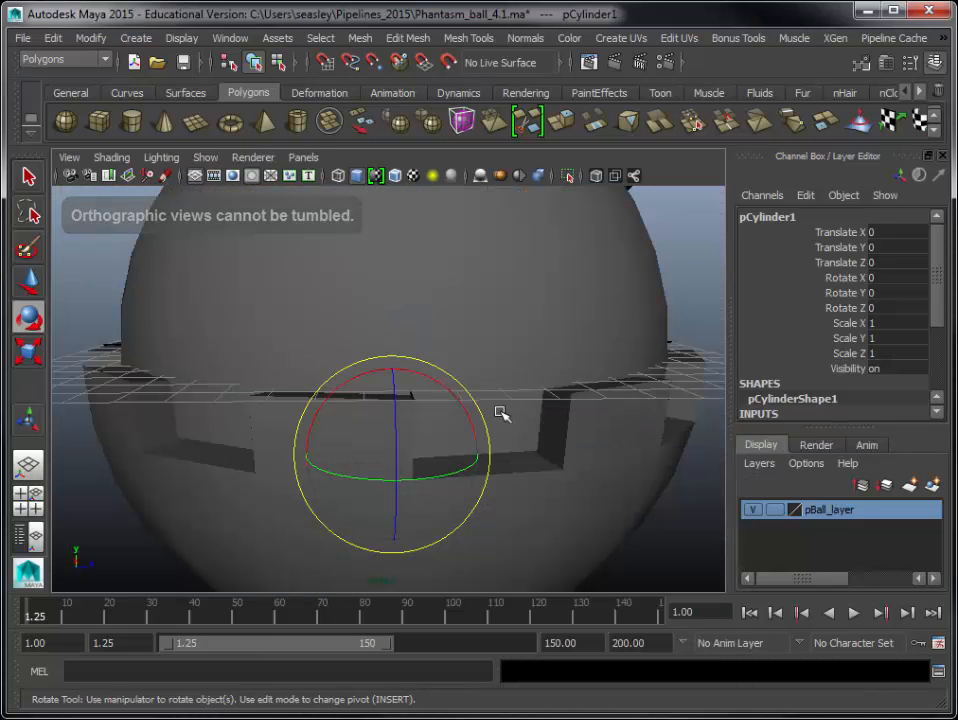
{"action": "left_click_drag", "start_coordinate": [468, 363], "coordinate": [492, 356], "text": "alt"}
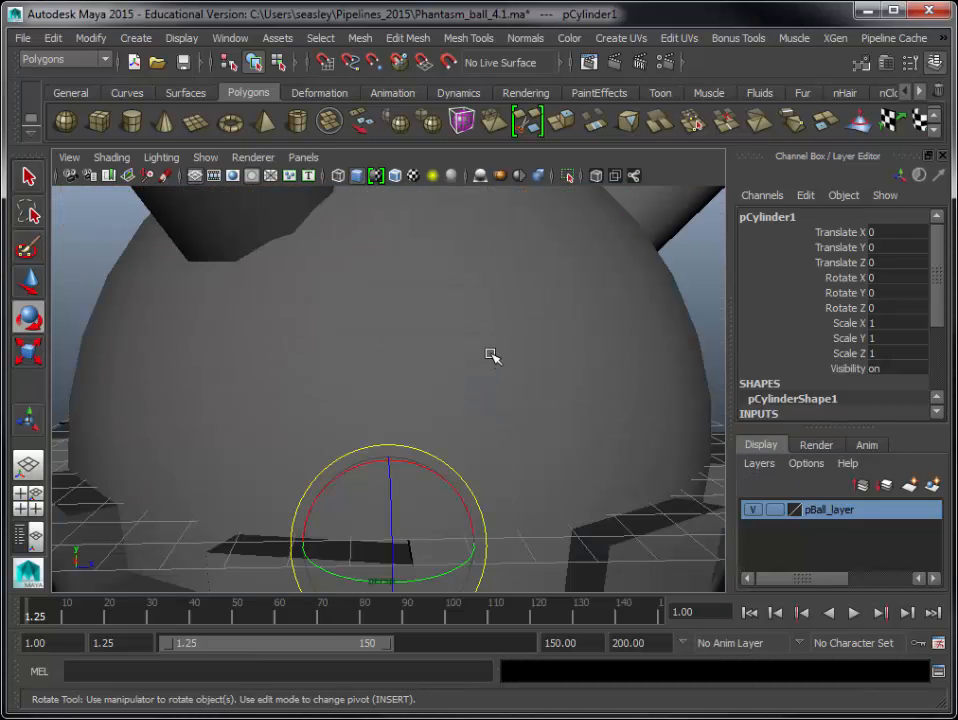
- Raise the banded cylinder to about 20.57 in Translate Y so its base sits at the top of the ball's head
{"action": "key", "text": "f"}
{"action": "key", "text": "w"}
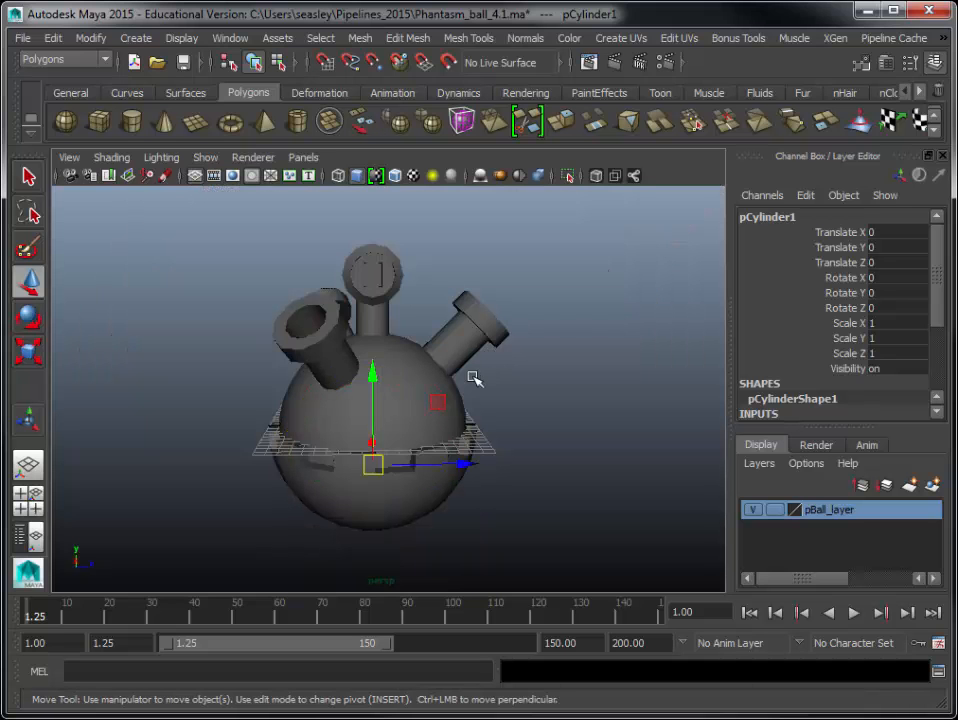
{"action": "left_click_drag", "start_coordinate": [372, 374], "coordinate": [363, 160]}
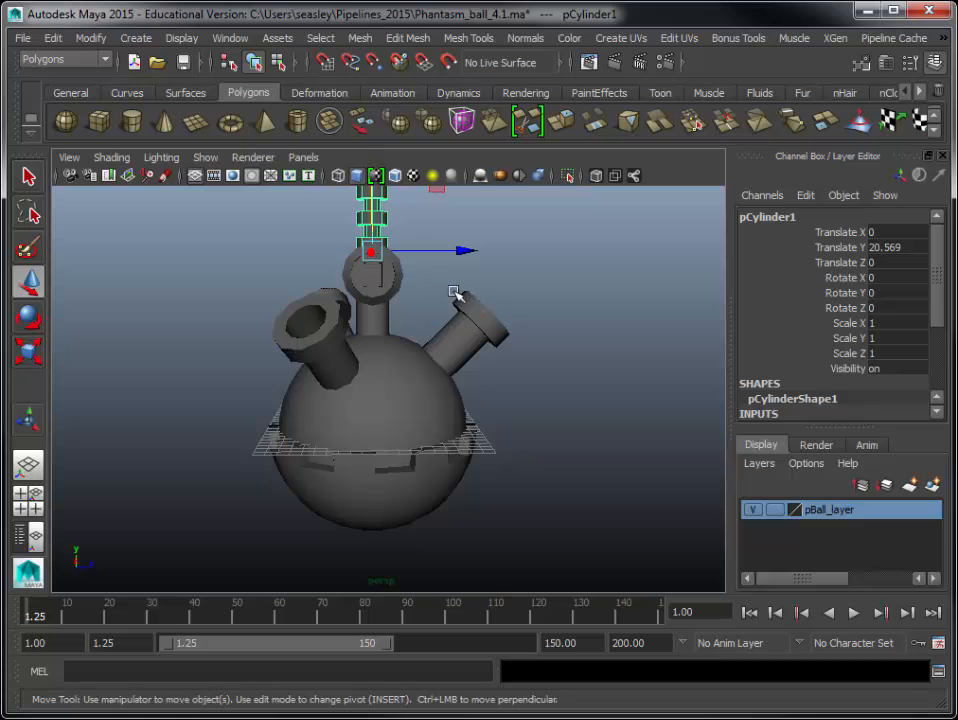
{"action": "key", "text": "f"}
{"action": "left_click_drag", "start_coordinate": [302, 529], "coordinate": [378, 513], "text": "alt"}
{"action": "middle_click_drag", "start_coordinate": [378, 513], "coordinate": [331, 408], "text": "alt"}
{"action": "left_click_drag", "start_coordinate": [336, 402], "coordinate": [244, 300], "text": "alt"}
- Open the Outliner and rename the banded cylinder as pball_antennae
{"action": "left_click", "coordinate": [230, 38]}
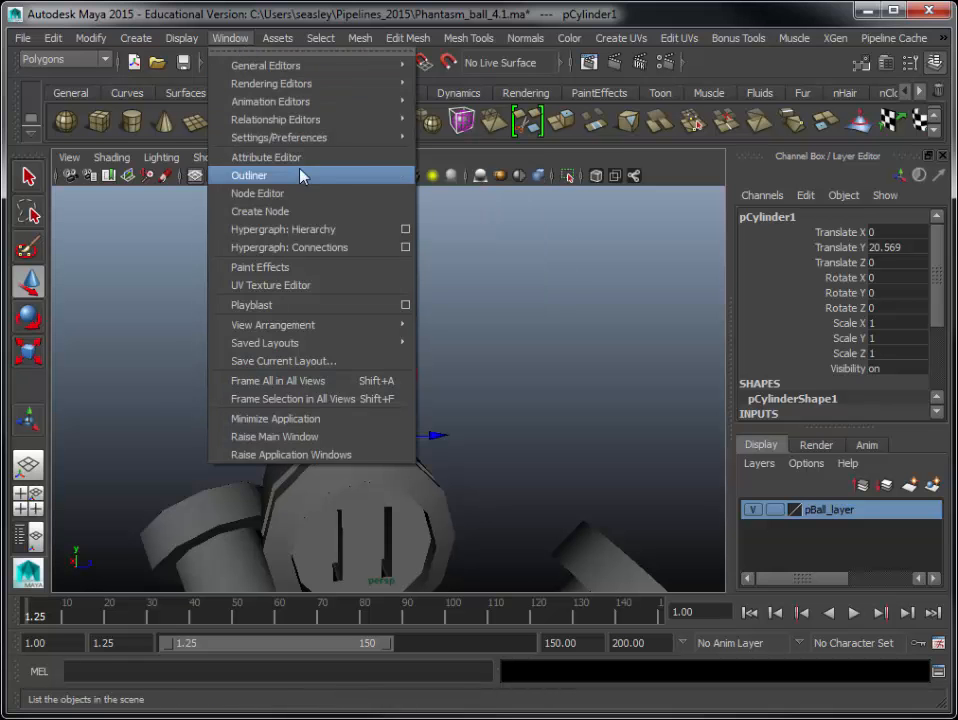
{"action": "left_click", "coordinate": [250, 175]}
{"action": "left_click_drag", "start_coordinate": [646, 186], "coordinate": [543, 72]}
{"action": "double_click", "coordinate": [552, 318]}
{"action": "type", "text": "pball_antenna"}
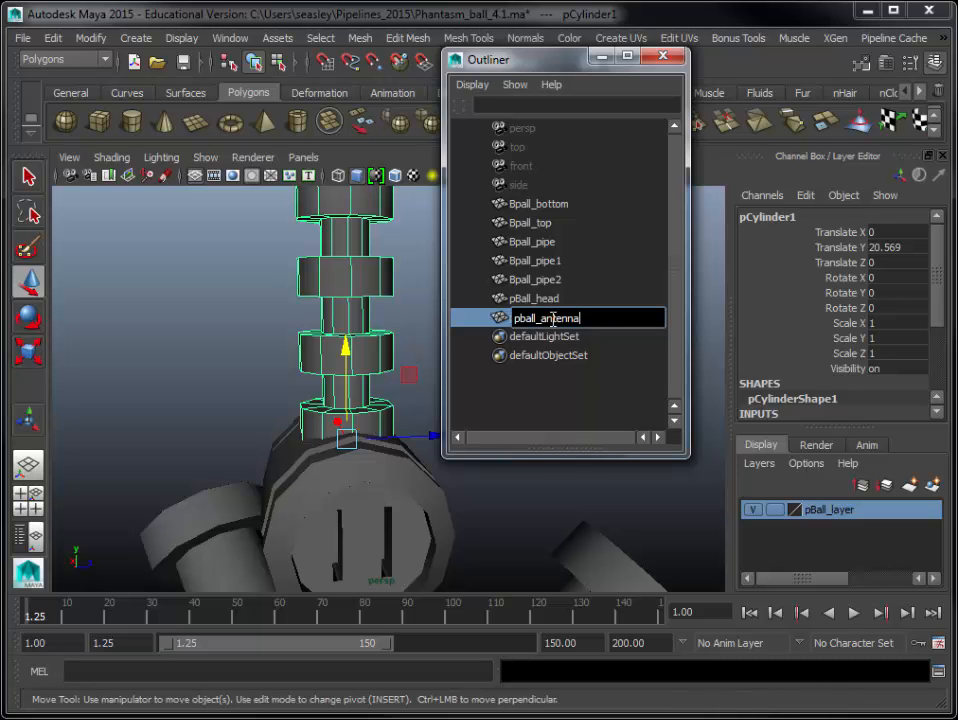
{"action": "type", "text": "e"}
{"action": "key", "text": "Return"}
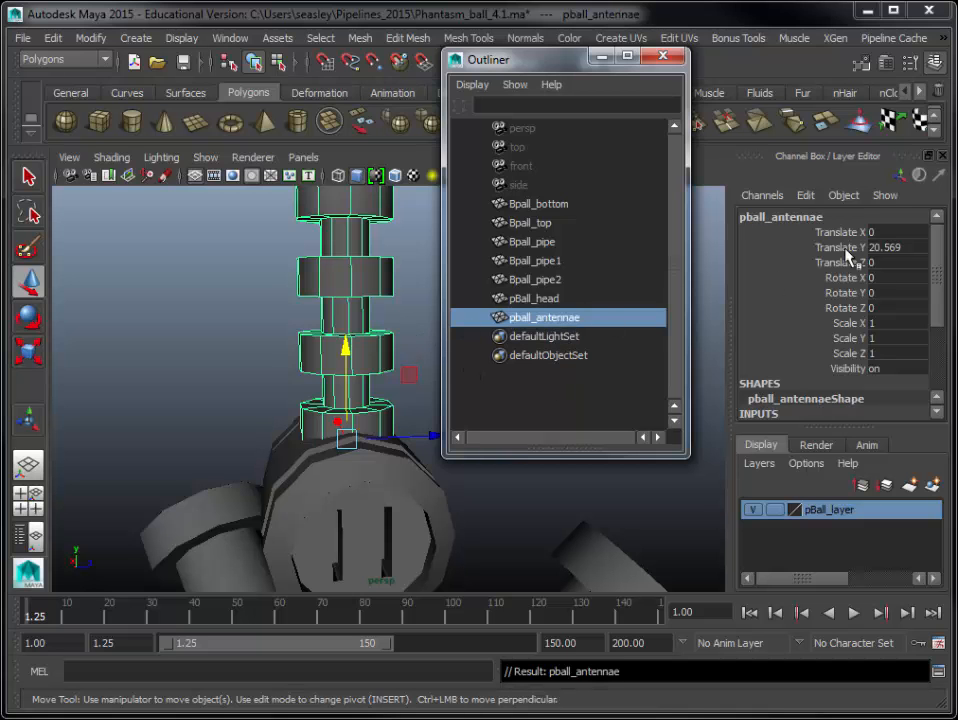
- Try rotating the antenna 45 degrees about X around its base pivot, and undo the rotation
{"action": "left_click", "coordinate": [892, 277]}
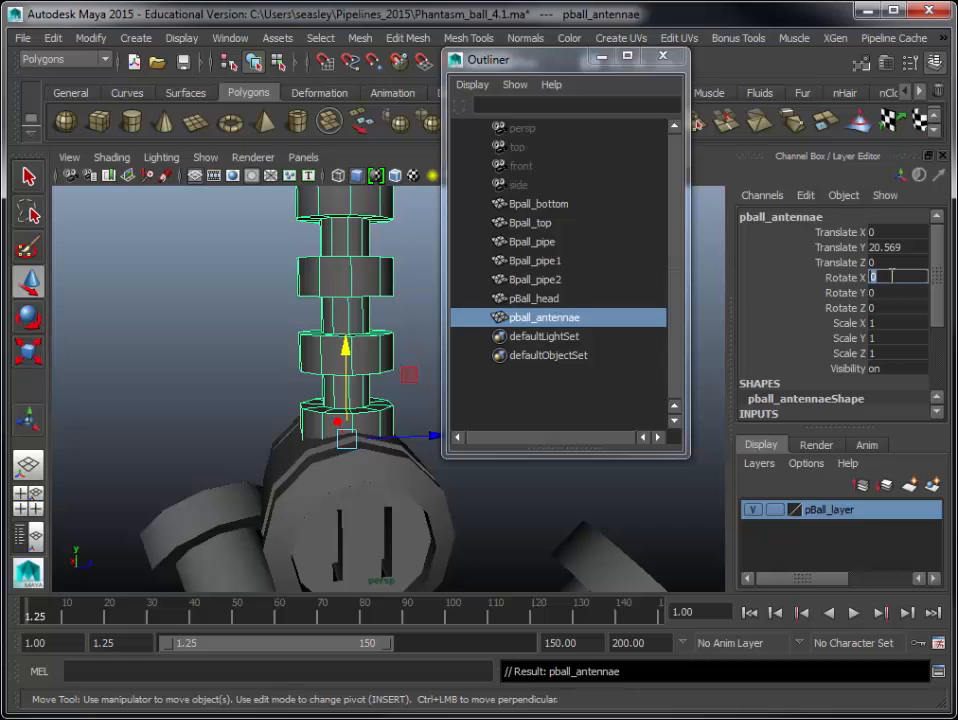
{"action": "type", "text": "45"}
{"action": "key", "text": "Return"}
{"action": "left_click_drag", "start_coordinate": [547, 62], "coordinate": [703, 137]}
{"action": "left_click", "coordinate": [538, 362]}
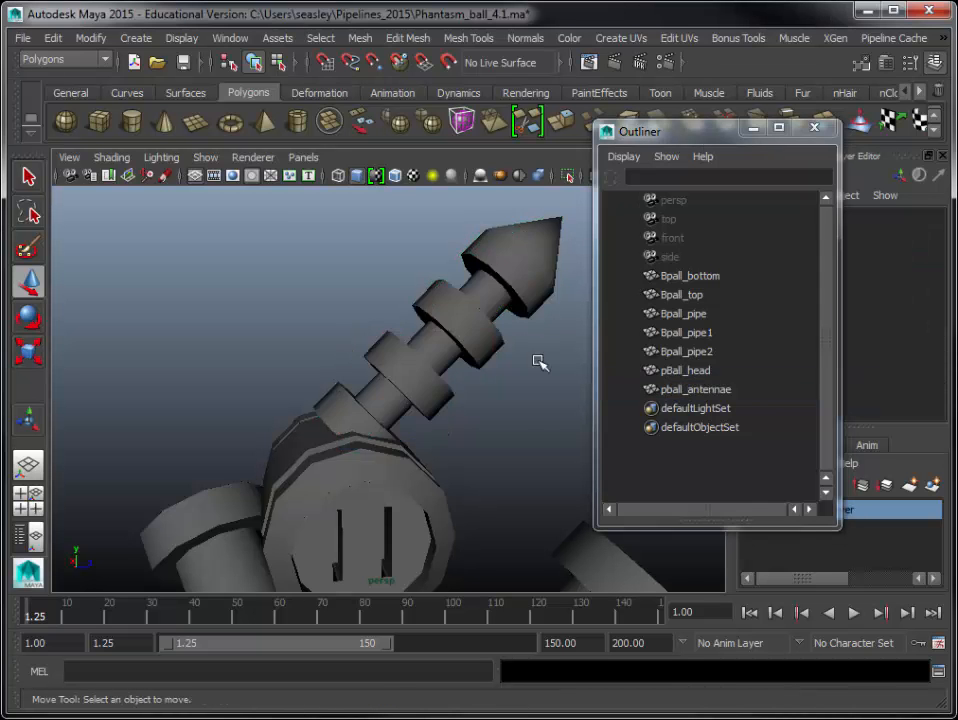
{"action": "key", "text": "ctrl+z"}
{"action": "key", "text": "ctrl+z"}
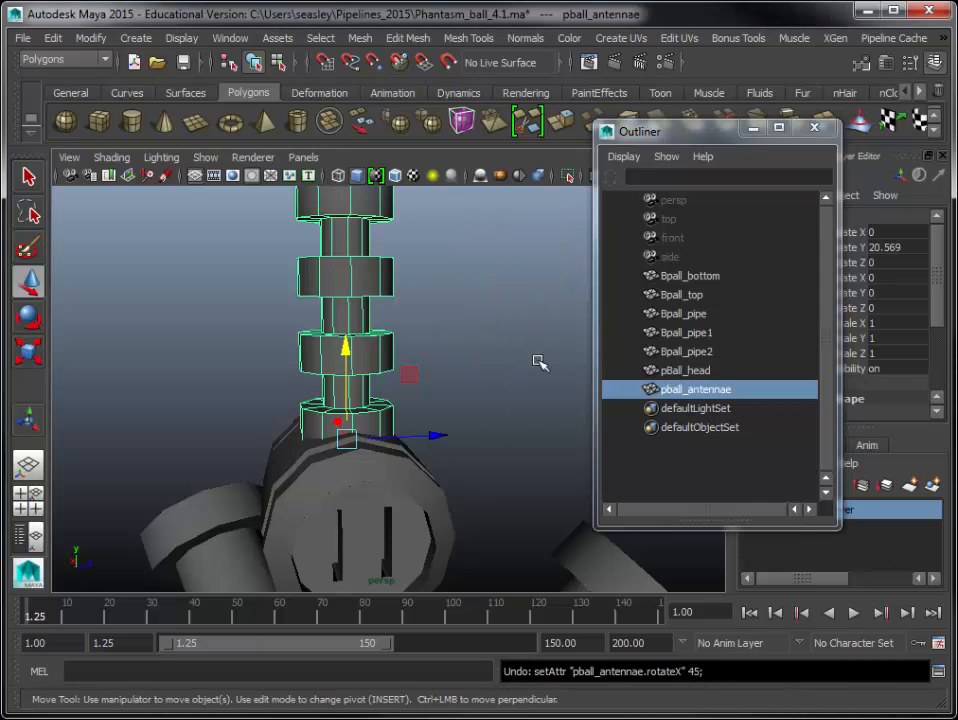
- Close the Outliner, select the centre vertex of the head's slotted face and frame it in the side view
{"action": "left_click", "coordinate": [815, 128]}
{"action": "left_click", "coordinate": [362, 546]}
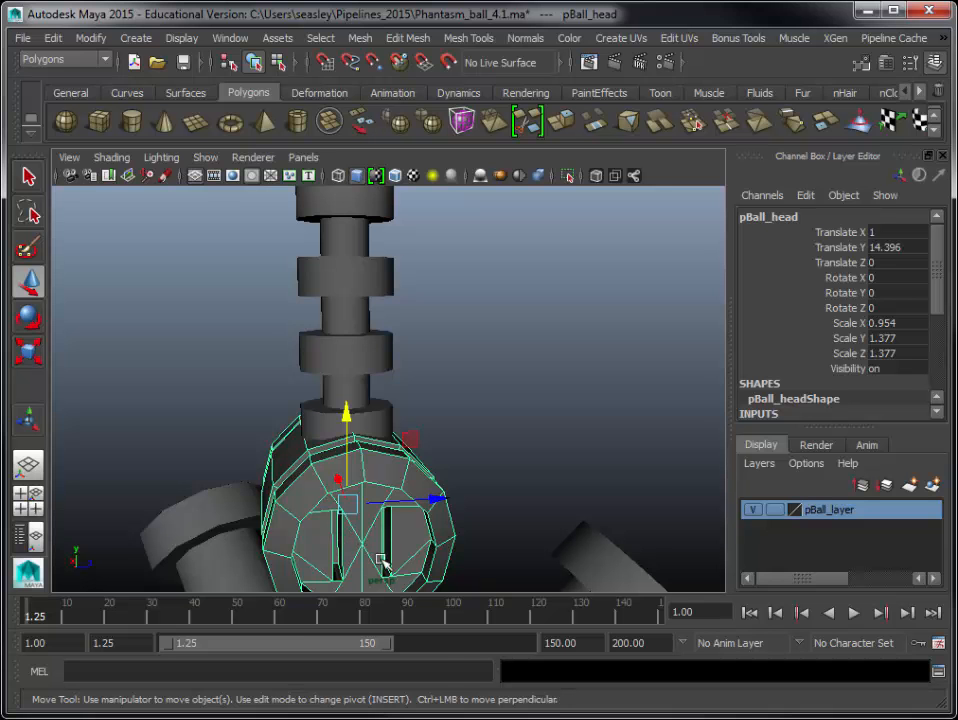
{"action": "right_click_drag", "start_coordinate": [363, 541], "coordinate": [282, 490]}
{"action": "left_click", "coordinate": [360, 543]}
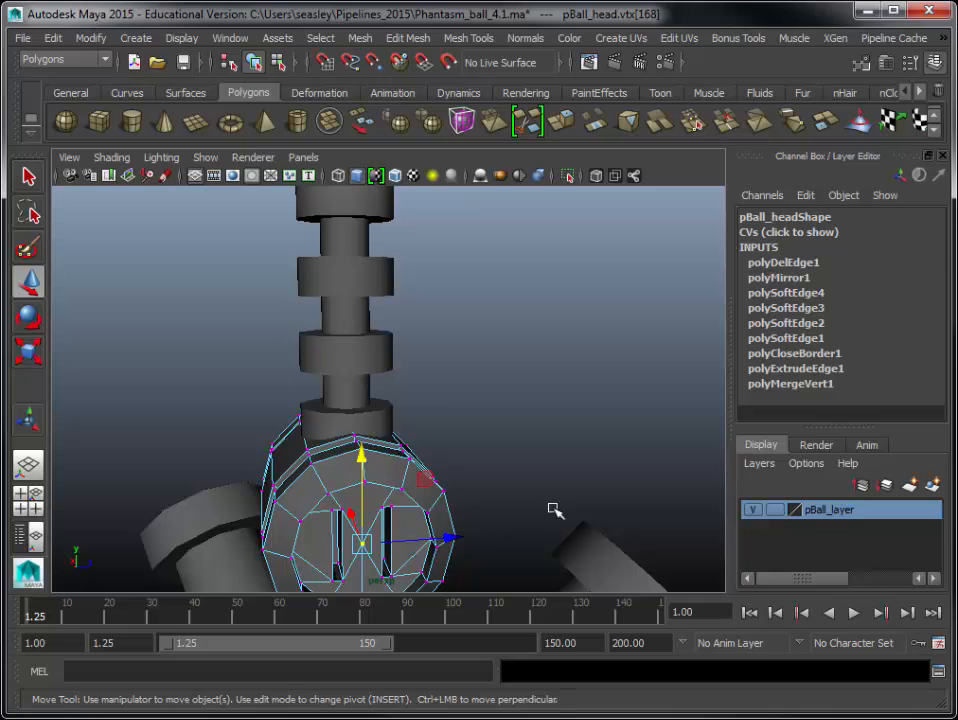
{"action": "key", "text": "space"}
{"action": "key", "text": "space"}
{"action": "key", "text": "f"}
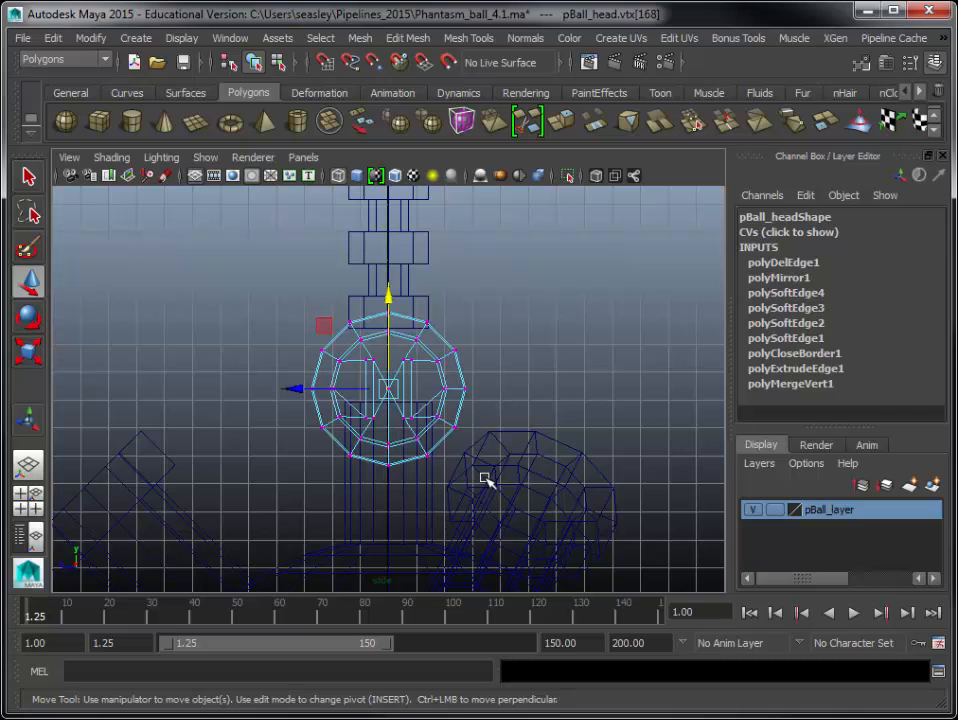
- Move the antenna's pivot straight down to the centre vertex of the head
{"action": "left_click", "coordinate": [406, 255]}
{"action": "left_click", "coordinate": [410, 264]}
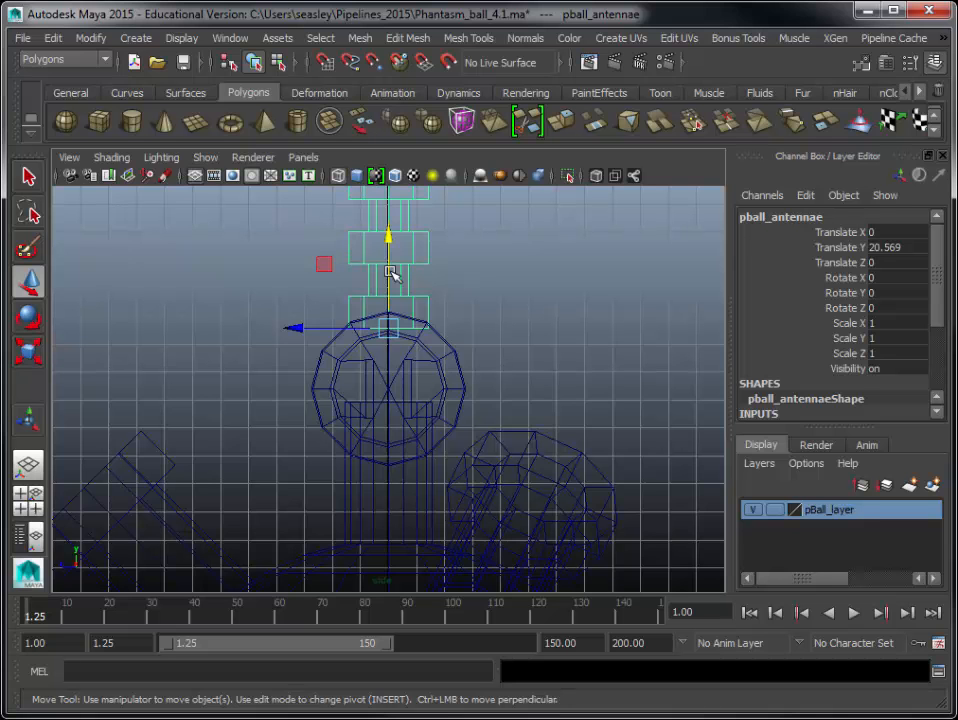
{"action": "key", "text": "Insert"}
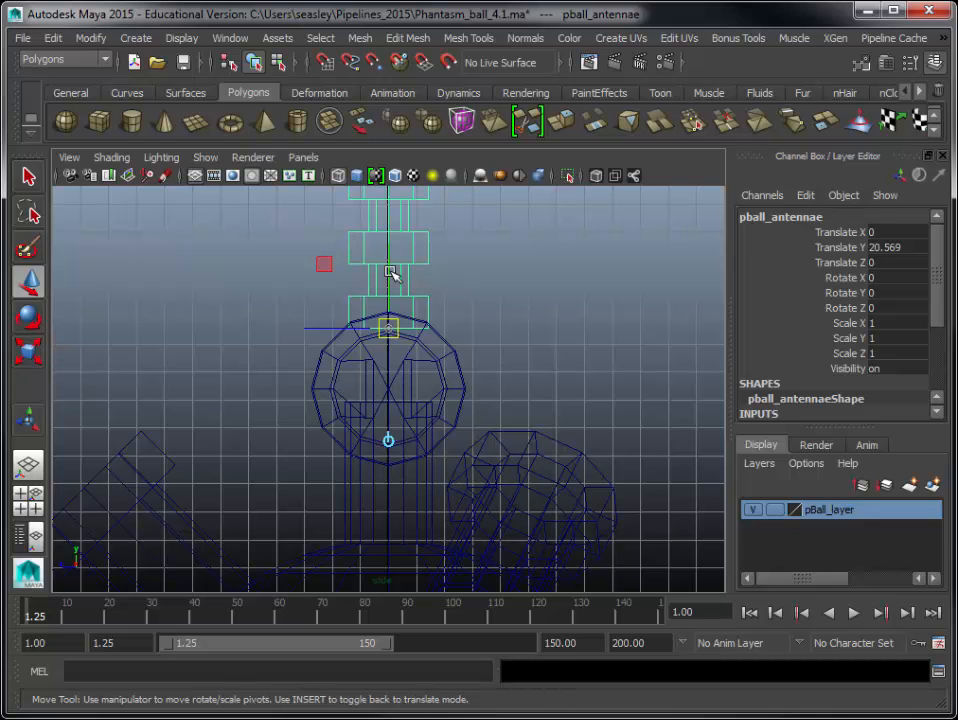
{"action": "left_click_drag", "start_coordinate": [391, 246], "coordinate": [391, 391]}
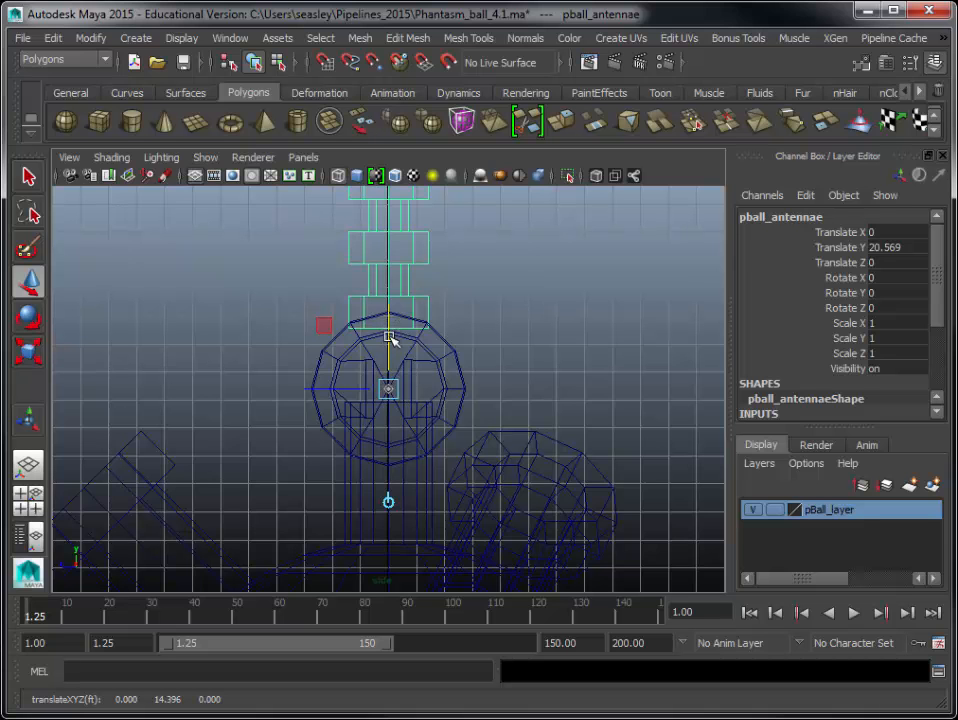
{"action": "left_click_drag", "start_coordinate": [388, 330], "coordinate": [390, 388]}
- Rotate the antenna around the head's centre in the perspective view and set its Rotate X to 45
{"action": "left_click", "coordinate": [549, 354]}
{"action": "key", "text": "space"}
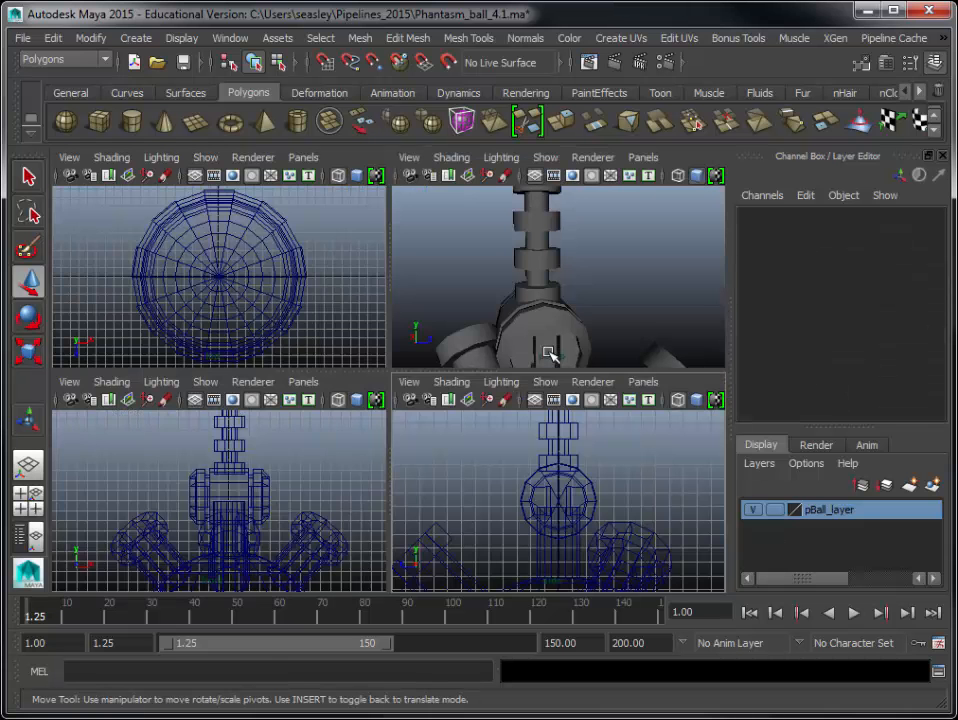
{"action": "key", "text": "space"}
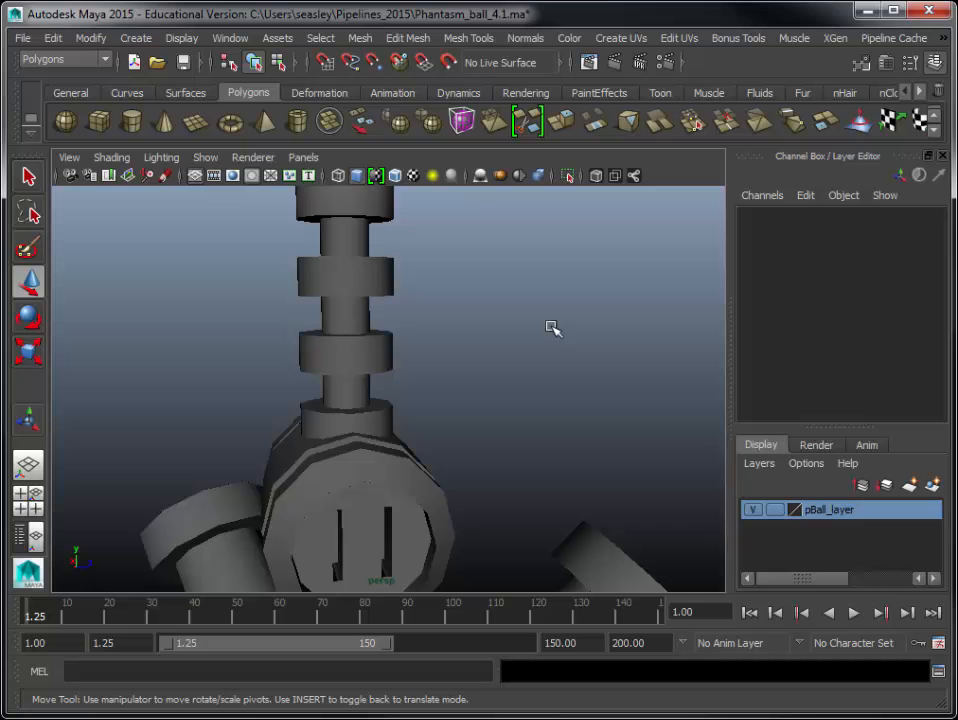
{"action": "left_click", "coordinate": [380, 337]}
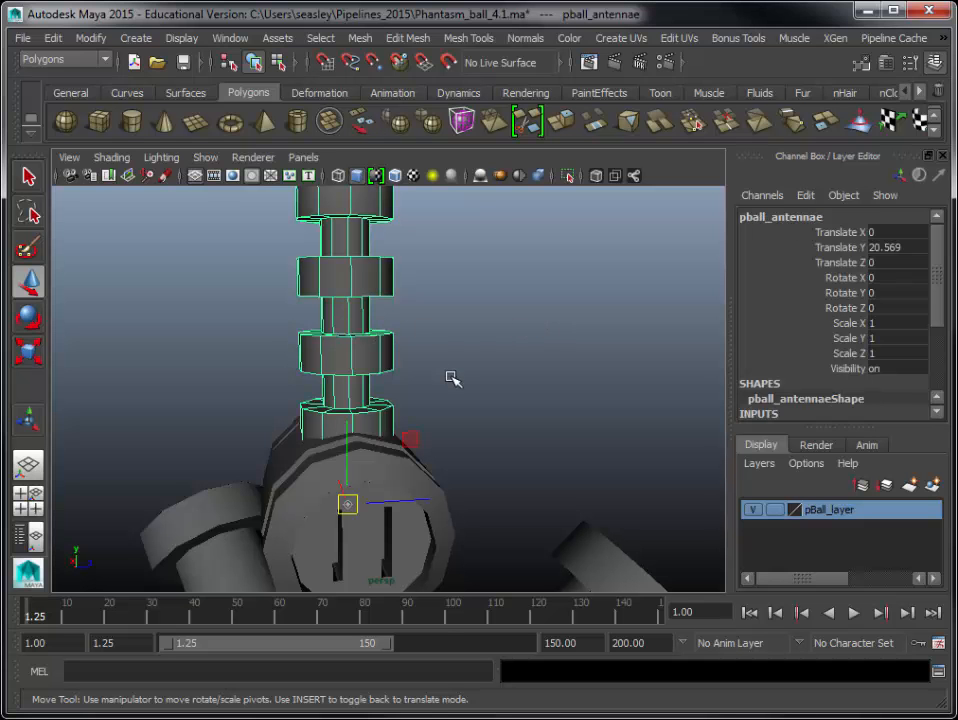
{"action": "key", "text": "e"}
{"action": "left_click_drag", "start_coordinate": [310, 437], "coordinate": [380, 430]}
{"action": "left_click_drag", "start_coordinate": [556, 391], "coordinate": [545, 363], "text": "alt"}
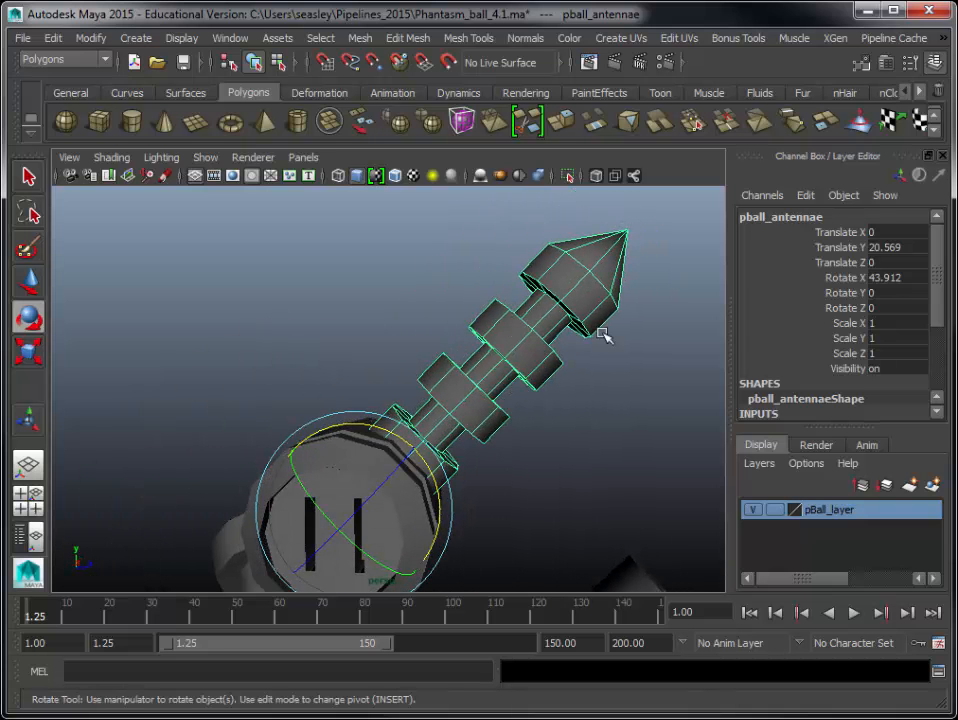
{"action": "double_click", "coordinate": [885, 277]}
{"action": "type", "text": "45"}
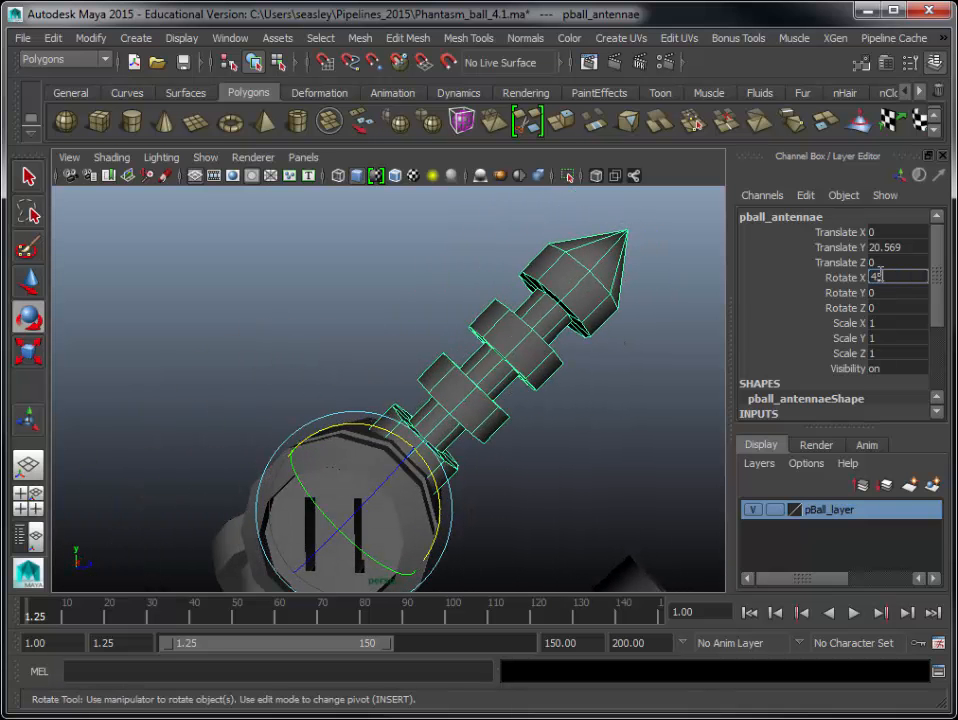
{"action": "key", "text": "Return"}
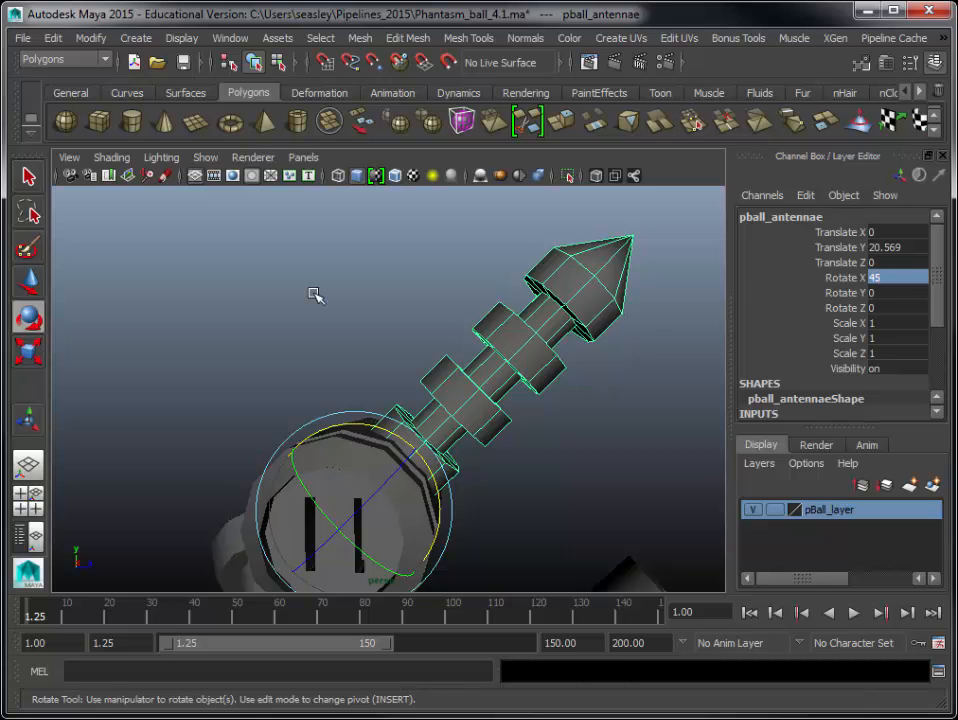
- Duplicate the antenna, set the copy's Rotate X to -45 and deselect it
{"action": "key", "text": "ctrl+d"}
{"action": "double_click", "coordinate": [882, 277]}
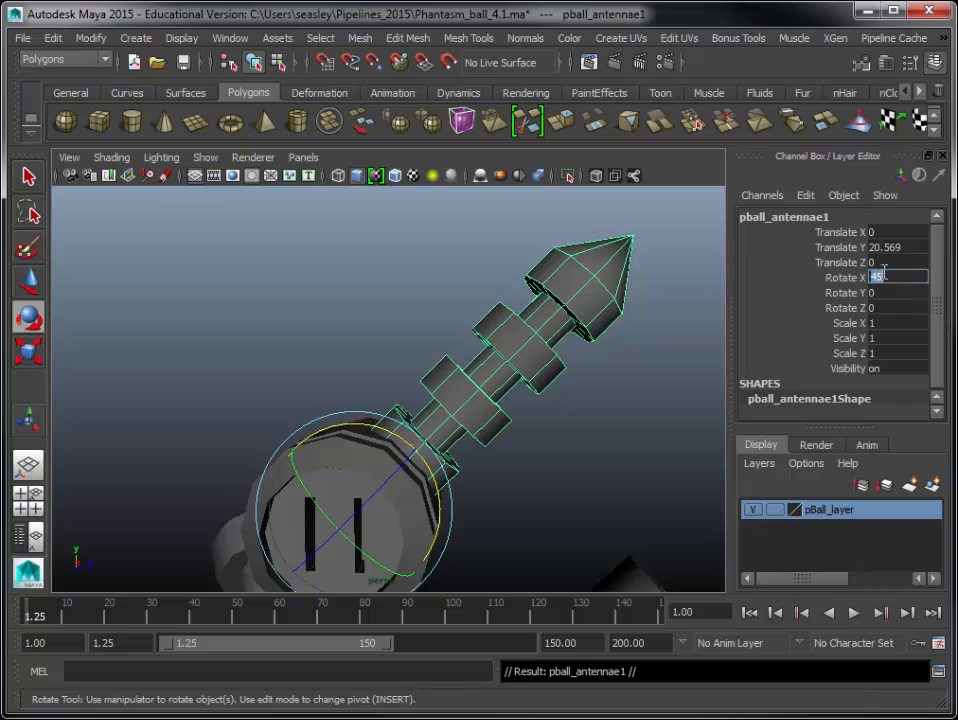
{"action": "type", "text": "-45"}
{"action": "key", "text": "Return"}
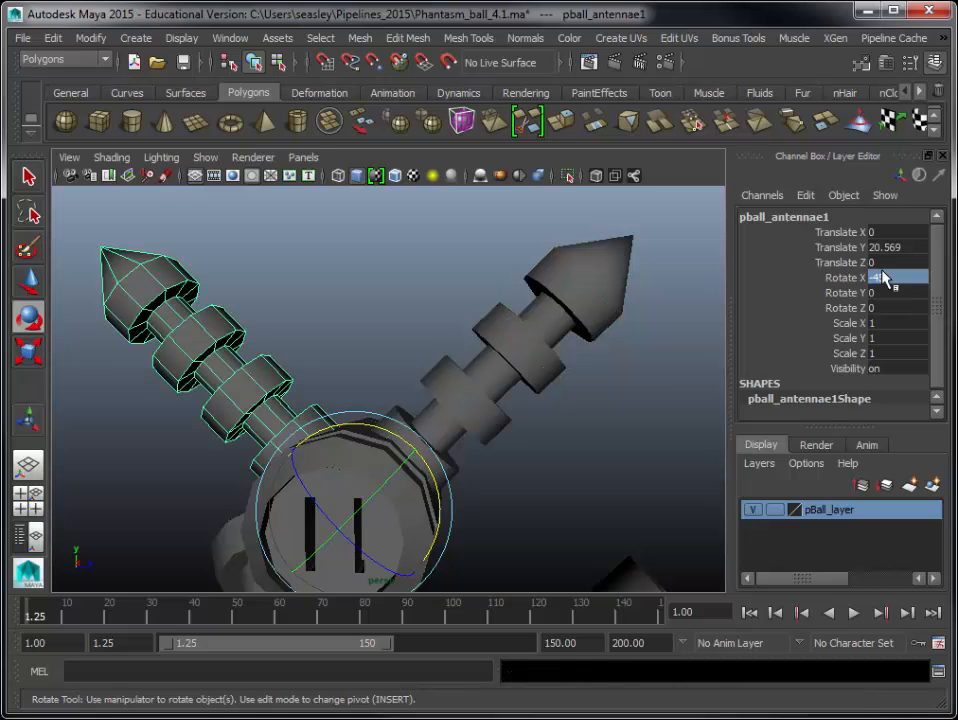
{"action": "left_click", "coordinate": [605, 427]}
- Review the whole ball model from several angles and select all its parts, including both antennae
{"action": "key", "text": "a"}
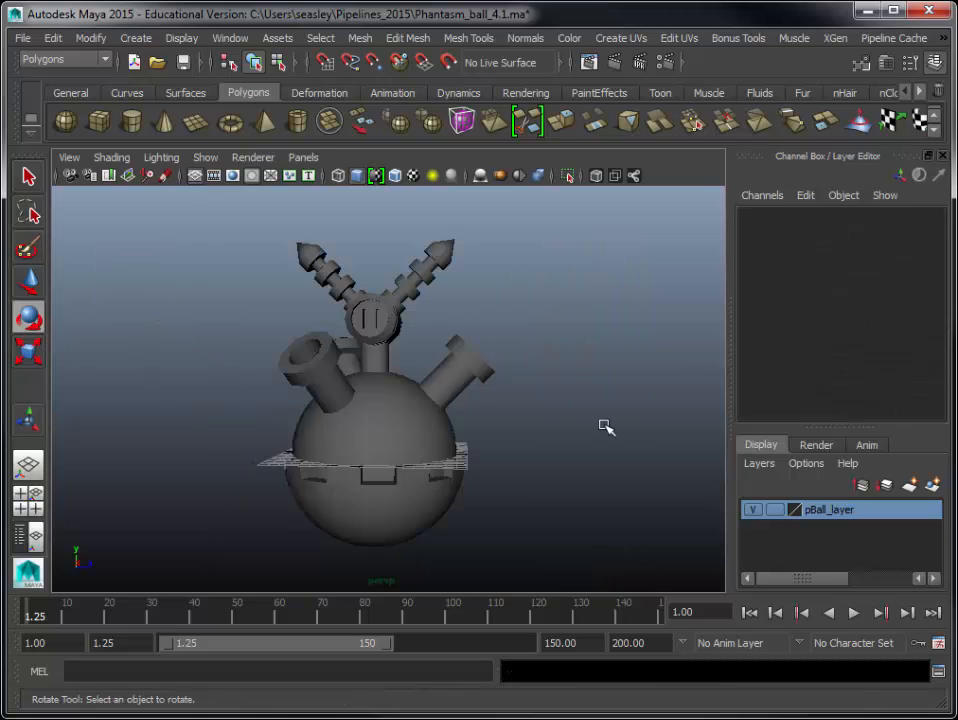
{"action": "left_click_drag", "start_coordinate": [553, 425], "coordinate": [537, 457], "text": "alt"}
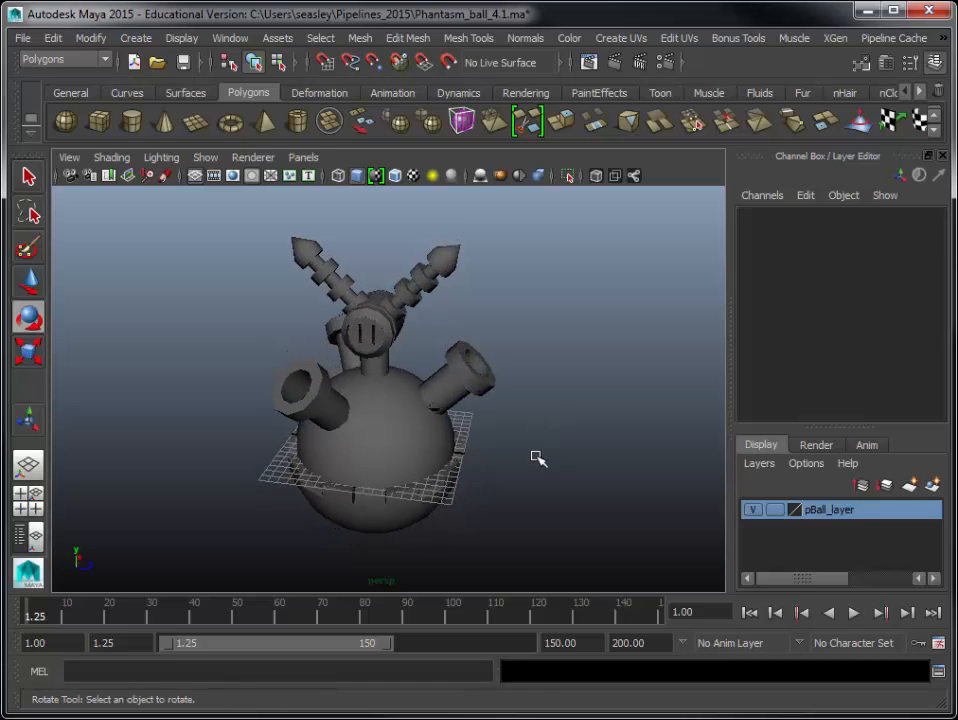
{"action": "right_click_drag", "start_coordinate": [273, 520], "coordinate": [300, 503], "text": "alt"}
{"action": "left_click_drag", "start_coordinate": [215, 418], "coordinate": [205, 405], "text": "alt"}
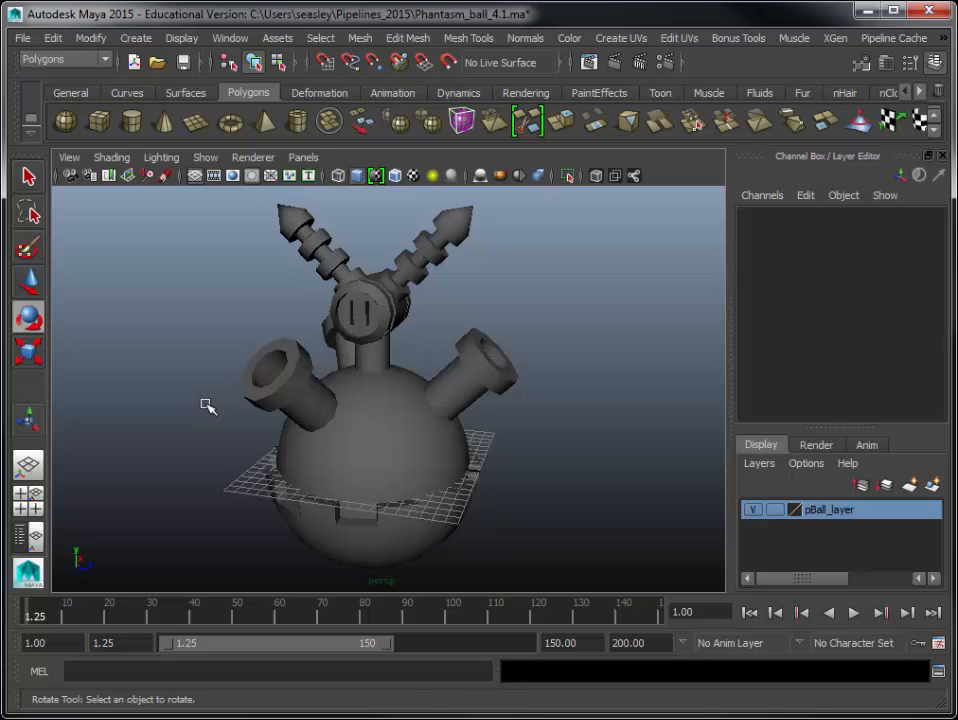
{"action": "left_click", "coordinate": [308, 296]}
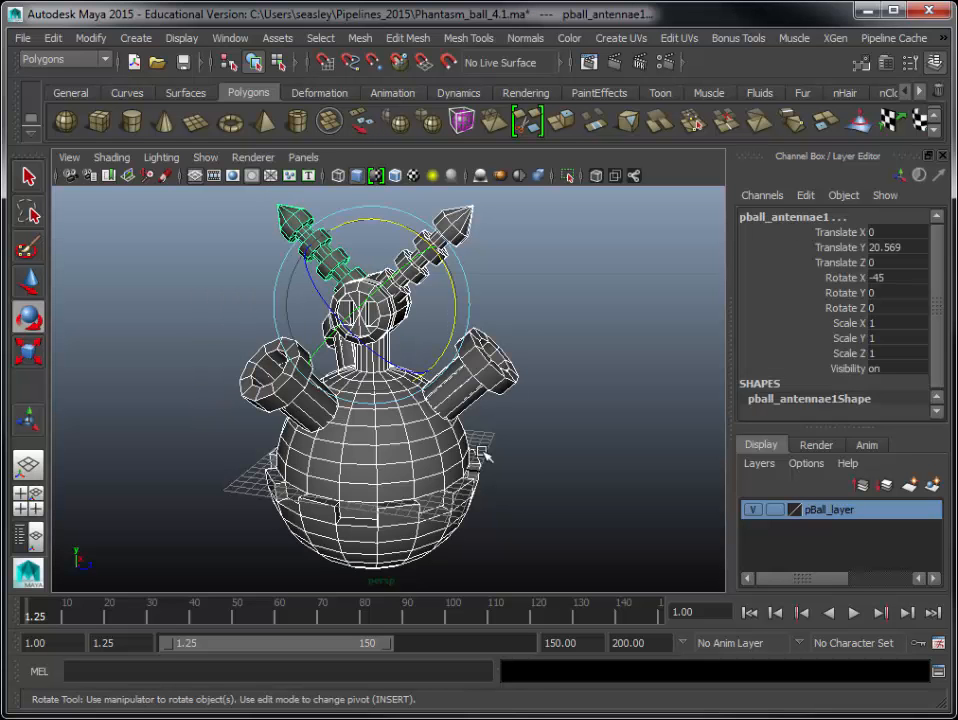
- Open the Outliner and the UV Texture Editor and frame the UVs of all selected ball parts
{"action": "left_click", "coordinate": [230, 38]}
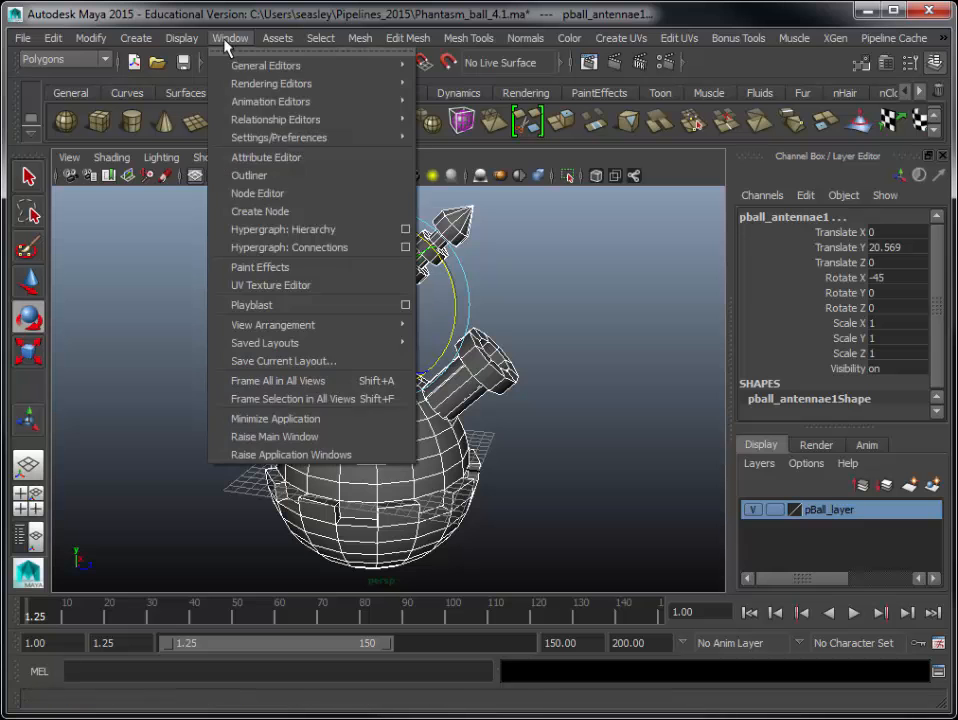
{"action": "left_click", "coordinate": [272, 178]}
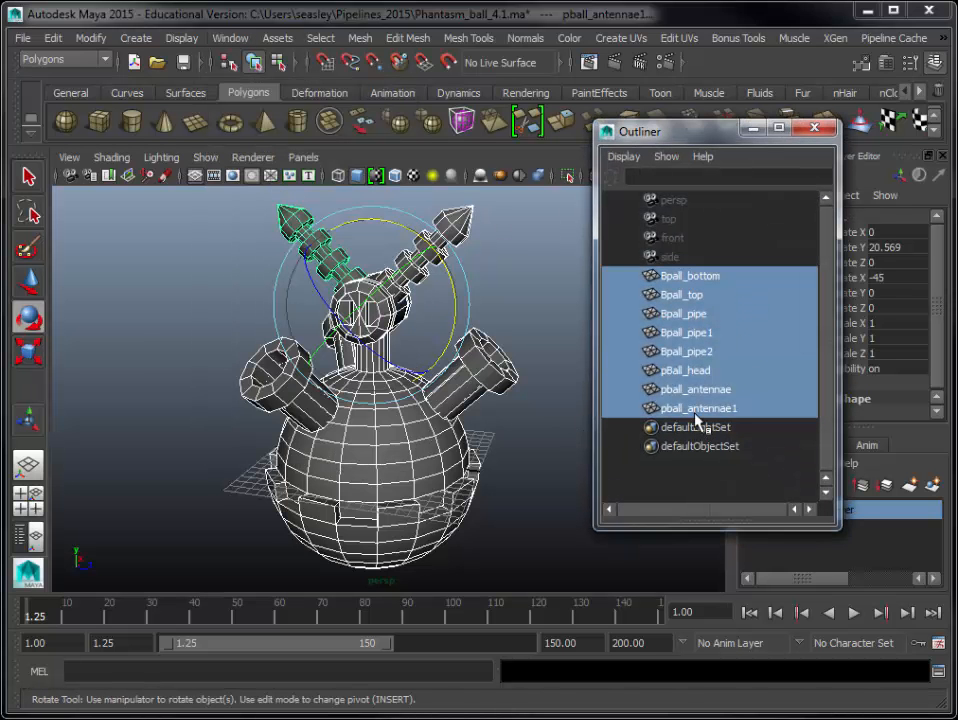
{"action": "left_click", "coordinate": [230, 38]}
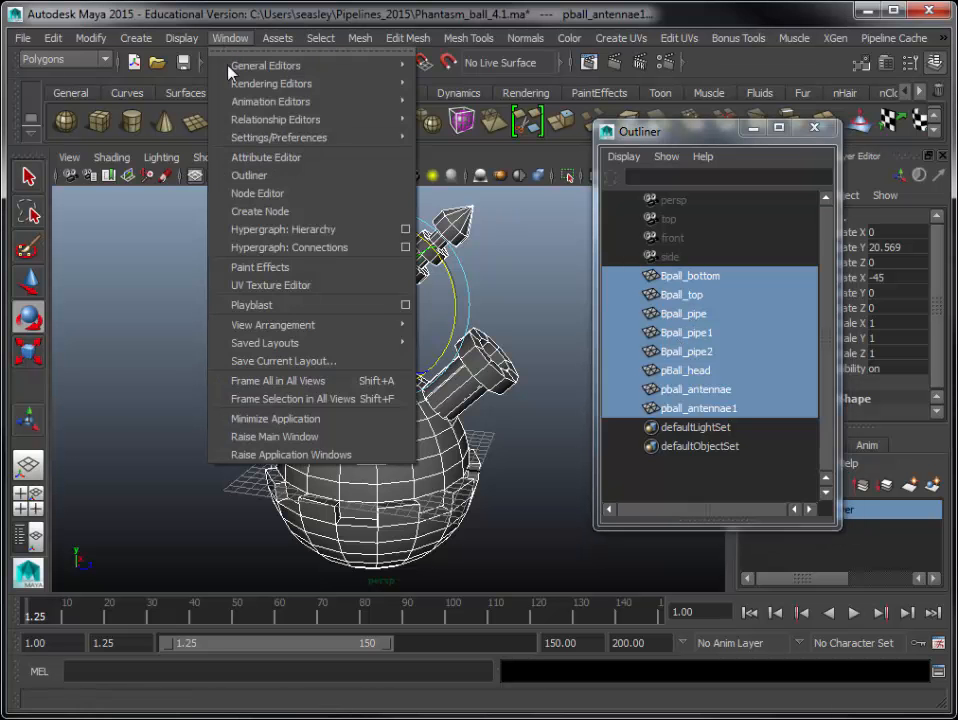
{"action": "left_click", "coordinate": [272, 285]}
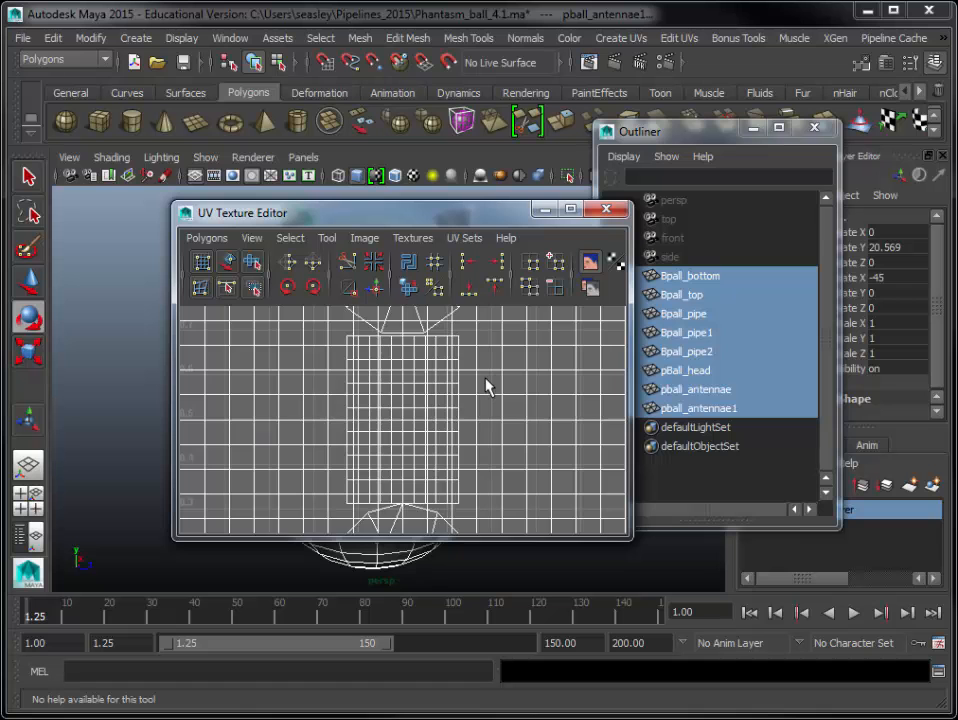
{"action": "key", "text": "a"}
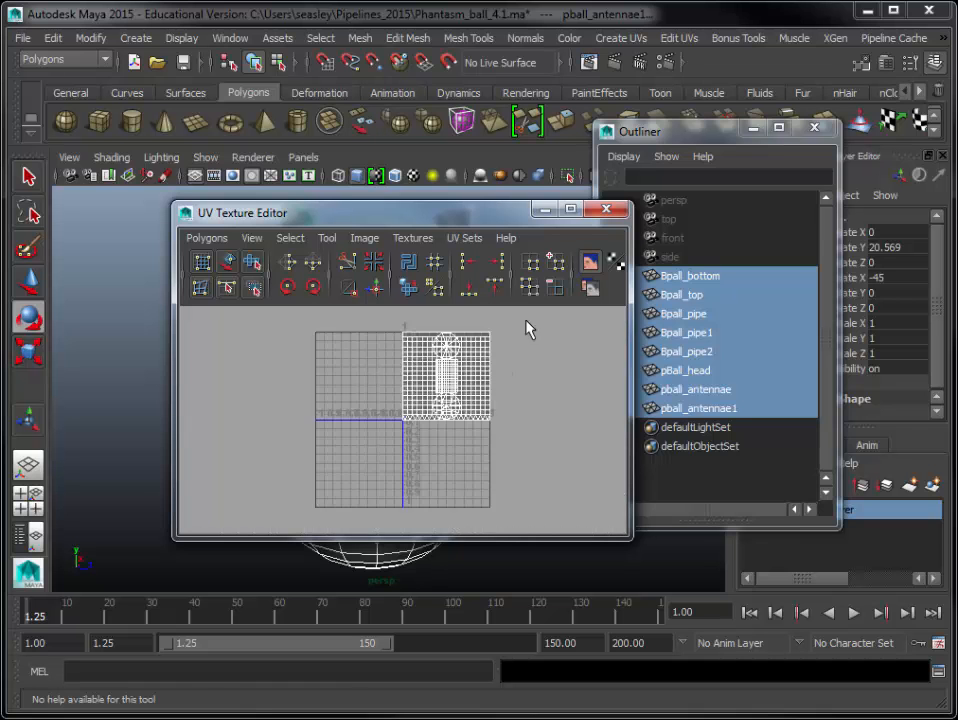
- Examine the UV layouts of the ball parts one by one, from Bball_bottom through the antennae
{"action": "left_click", "coordinate": [715, 277]}
{"action": "left_click", "coordinate": [705, 296]}
{"action": "left_click", "coordinate": [704, 315]}
{"action": "left_click", "coordinate": [705, 333]}
{"action": "left_click", "coordinate": [705, 352]}
{"action": "left_click", "coordinate": [705, 371]}
{"action": "left_click", "coordinate": [705, 389]}
{"action": "left_click", "coordinate": [705, 427]}
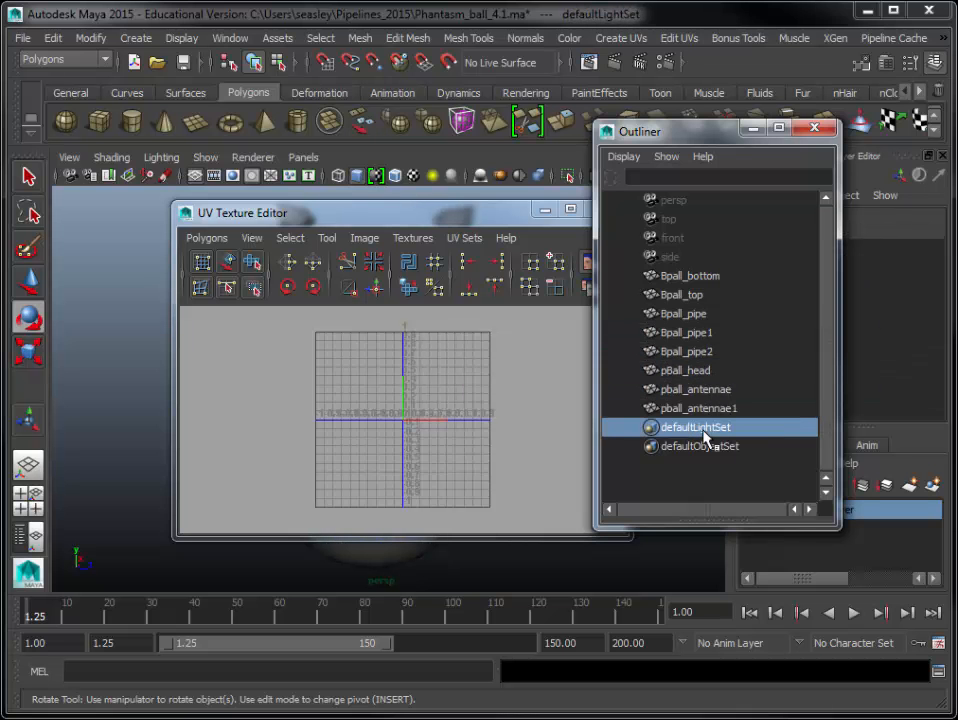
- Close the Outliner and the UV Texture Editor and clear the selection
{"action": "left_click", "coordinate": [815, 128]}
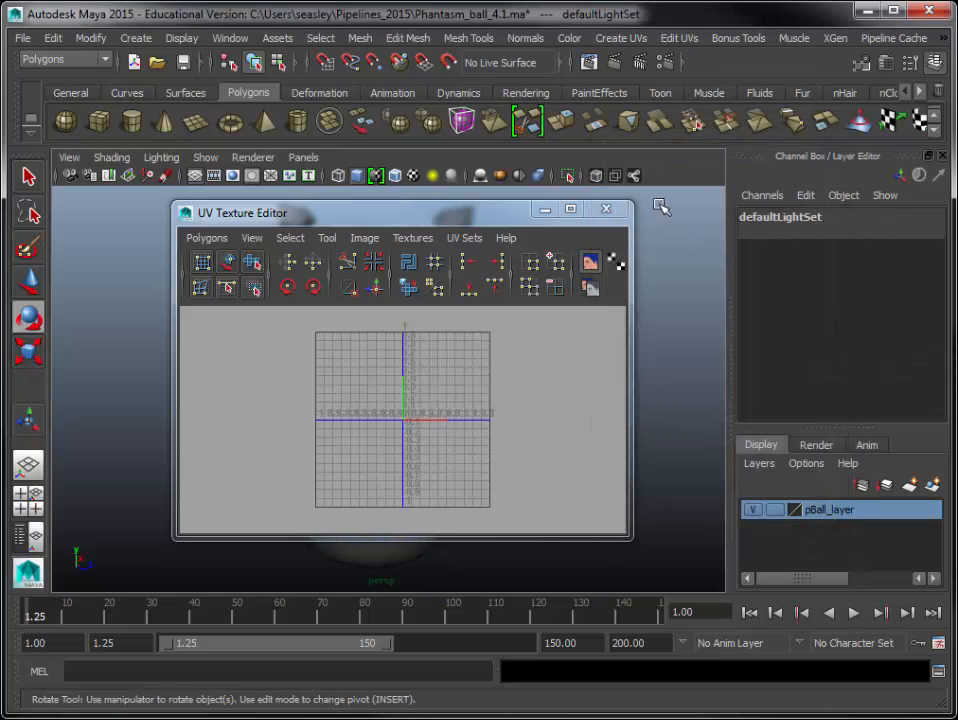
{"action": "left_click", "coordinate": [606, 208]}
{"action": "left_click", "coordinate": [657, 269]}
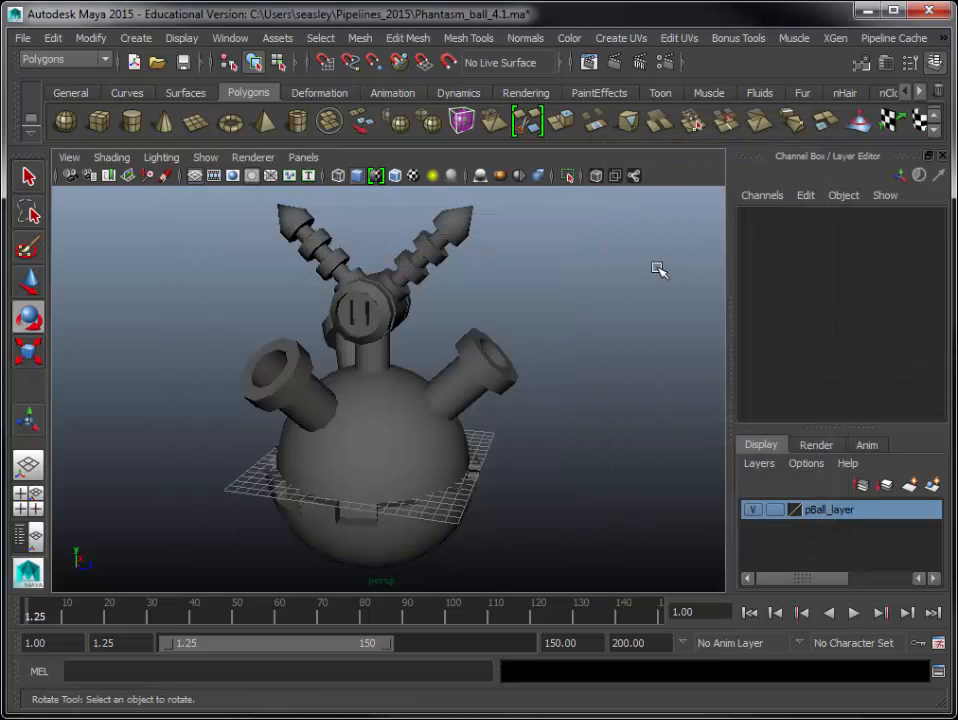
- Save the scene under the new name Phantasm_ball_5_history.ma in the Pipelines_2015 folder
{"action": "left_click", "coordinate": [50, 38]}
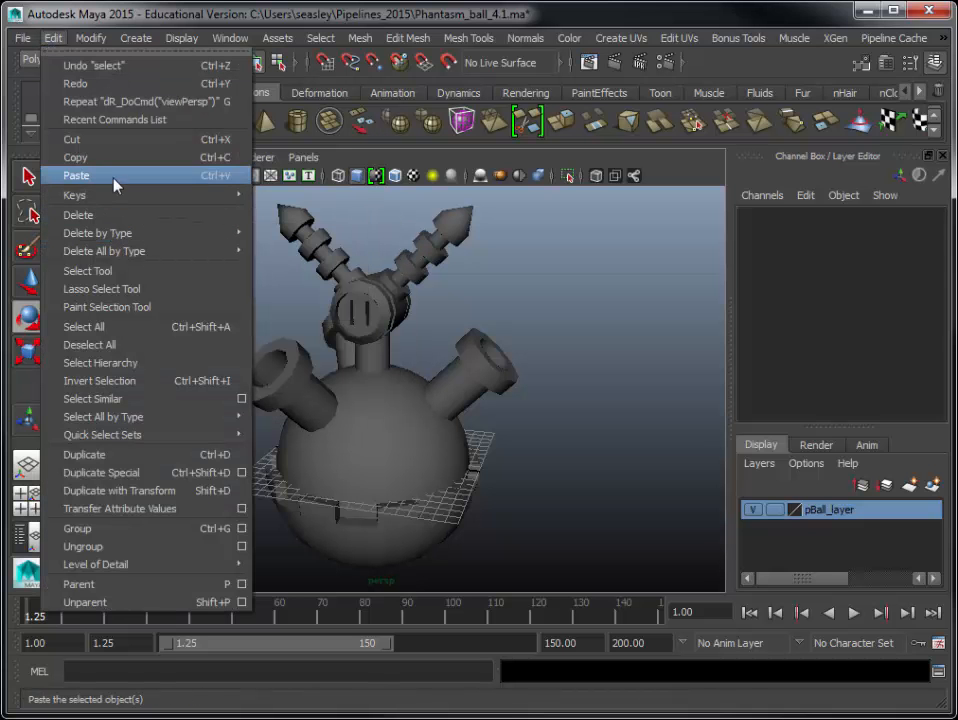
{"action": "mouse_move", "coordinate": [22, 38]}
{"action": "left_click", "coordinate": [92, 121]}
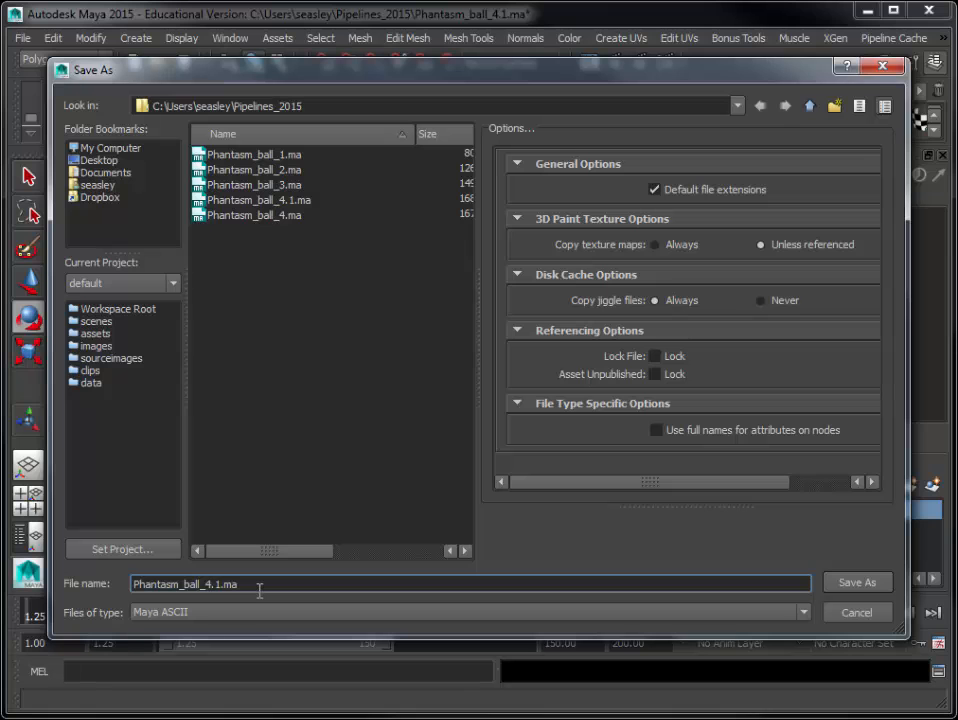
{"action": "key", "text": "BackSpace"}
{"action": "key", "text": "BackSpace"}
{"action": "key", "text": "BackSpace"}
{"action": "type", "text": "5_history"}
{"action": "key", "text": "Return"}
- Delete the construction history of all objects in the scene
{"action": "left_click", "coordinate": [22, 40]}
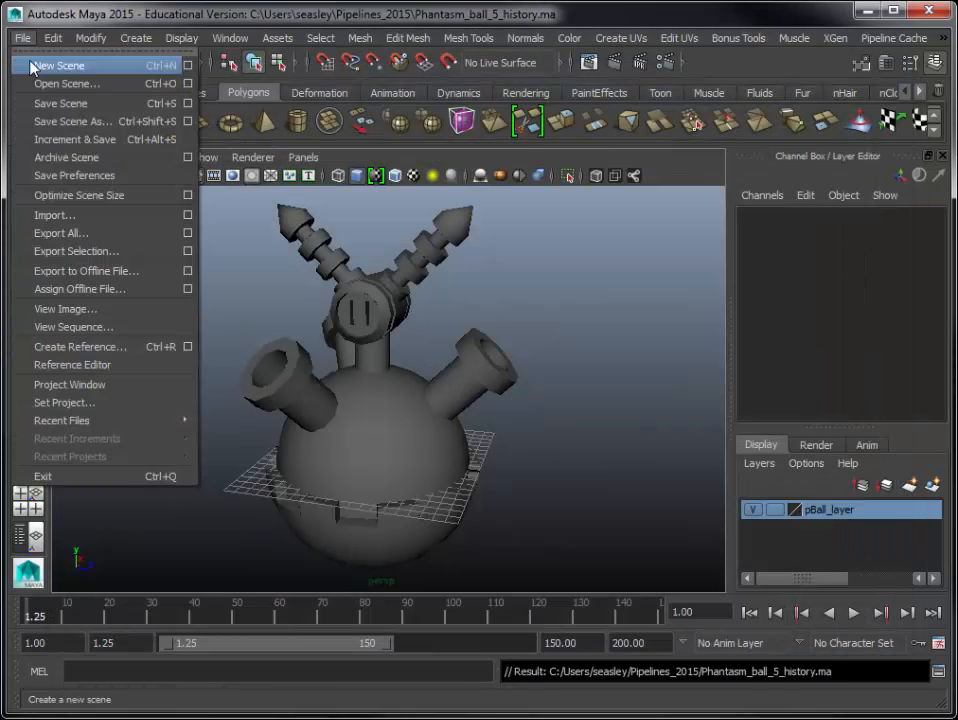
{"action": "mouse_move", "coordinate": [48, 37]}
{"action": "mouse_move", "coordinate": [108, 250]}
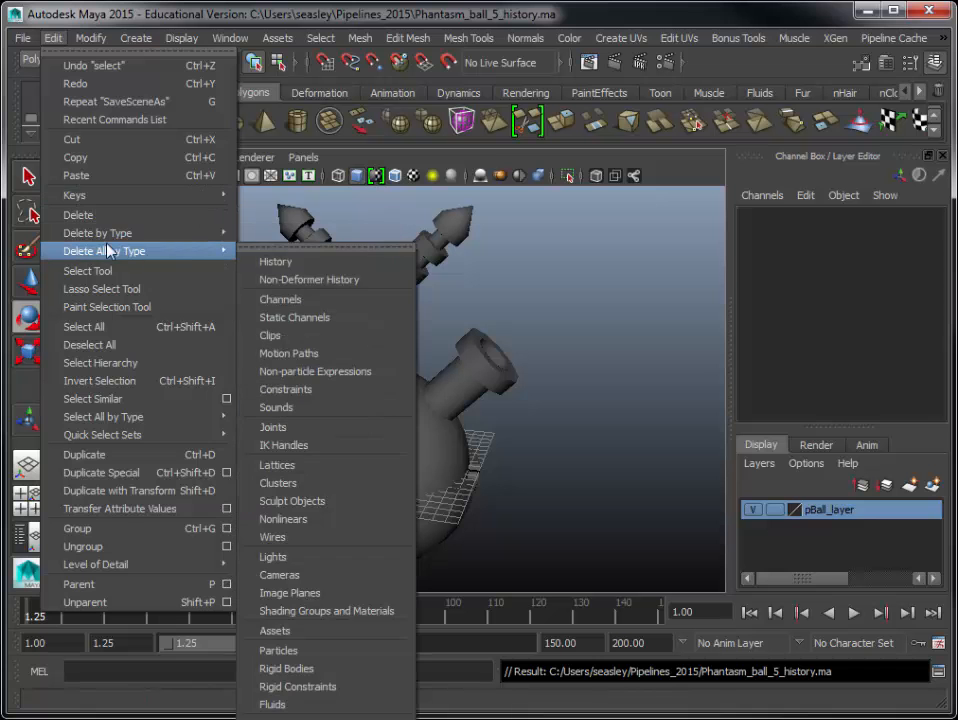
{"action": "left_click", "coordinate": [276, 261]}
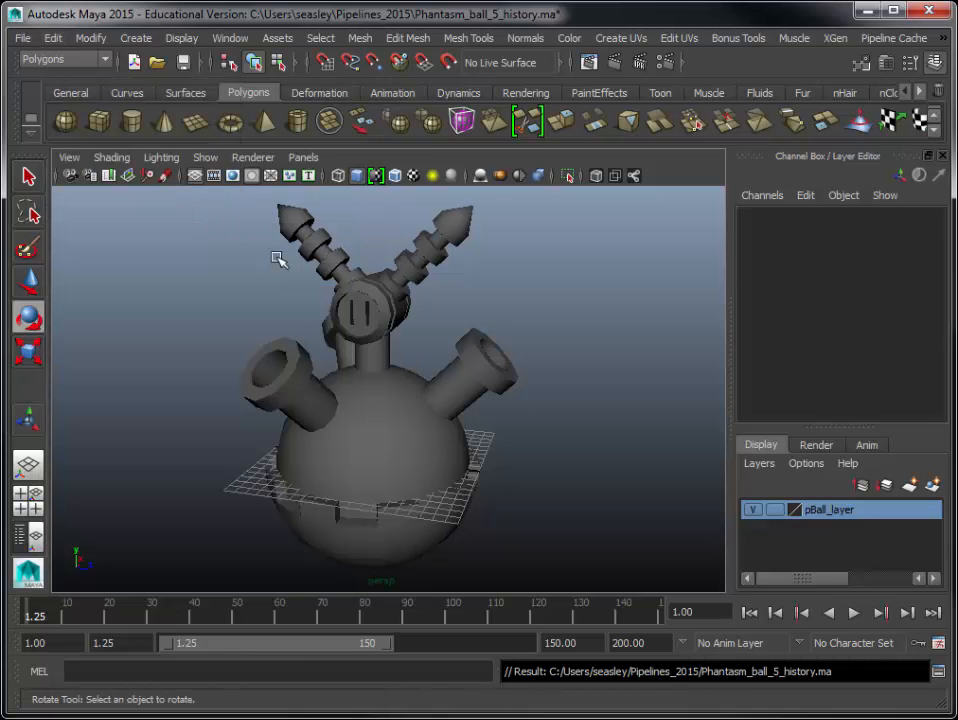
- Save the history-free scene as a separate file named Phantasm_ball_5.ma in the Pipelines_2015 folder
{"action": "left_click", "coordinate": [22, 38]}
{"action": "left_click", "coordinate": [45, 120]}
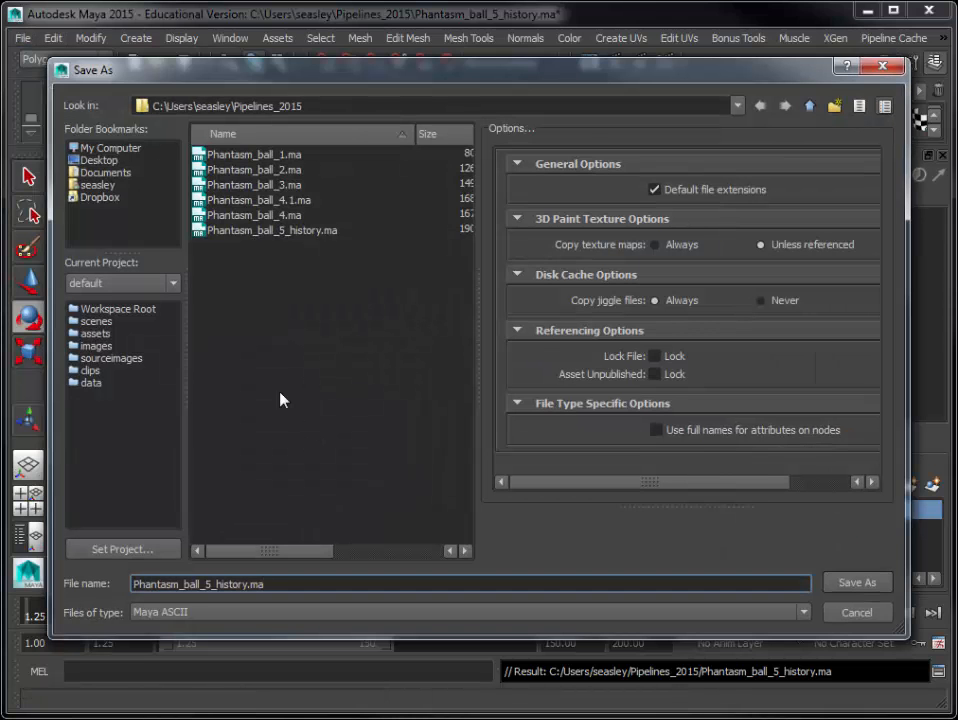
{"action": "left_click", "coordinate": [252, 229]}
{"action": "left_click", "coordinate": [256, 583]}
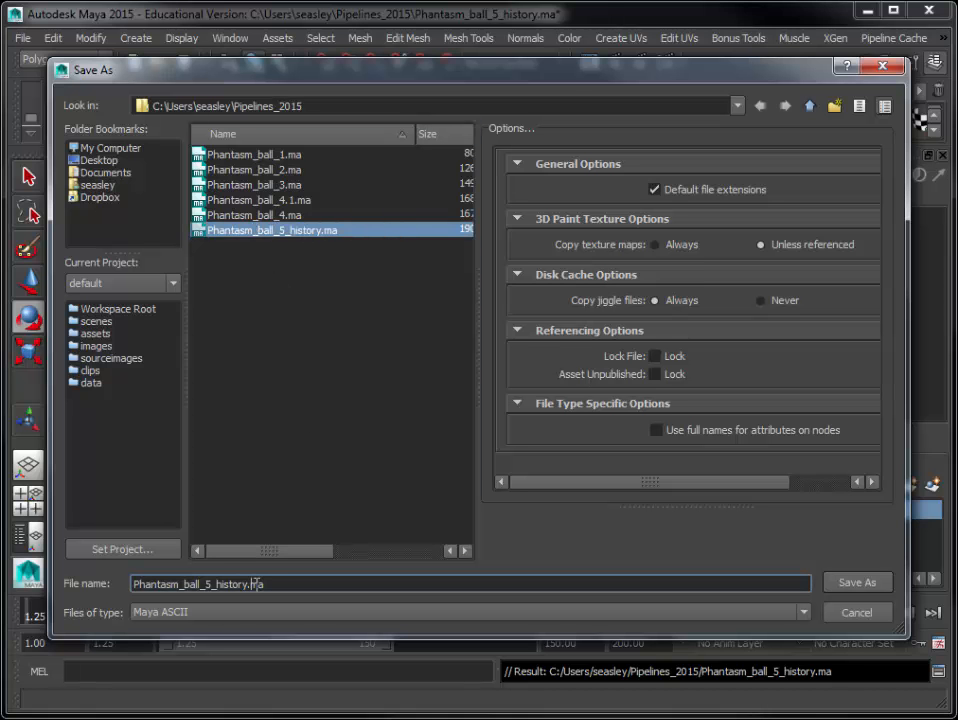
{"action": "key", "text": "BackSpace"}
{"action": "key", "text": "BackSpace"}
{"action": "key", "text": "BackSpace"}
{"action": "key", "text": "BackSpace"}
{"action": "key", "text": "BackSpace"}
{"action": "key", "text": "BackSpace"}
{"action": "key", "text": "BackSpace"}
{"action": "key", "text": "BackSpace"}
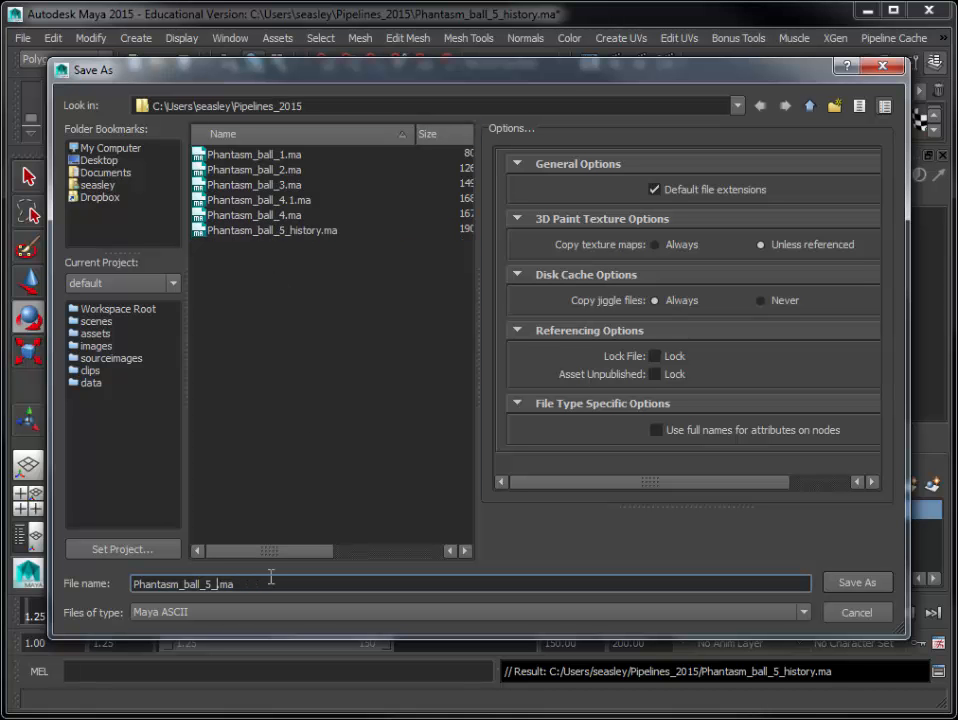
{"action": "key", "text": "Return"}
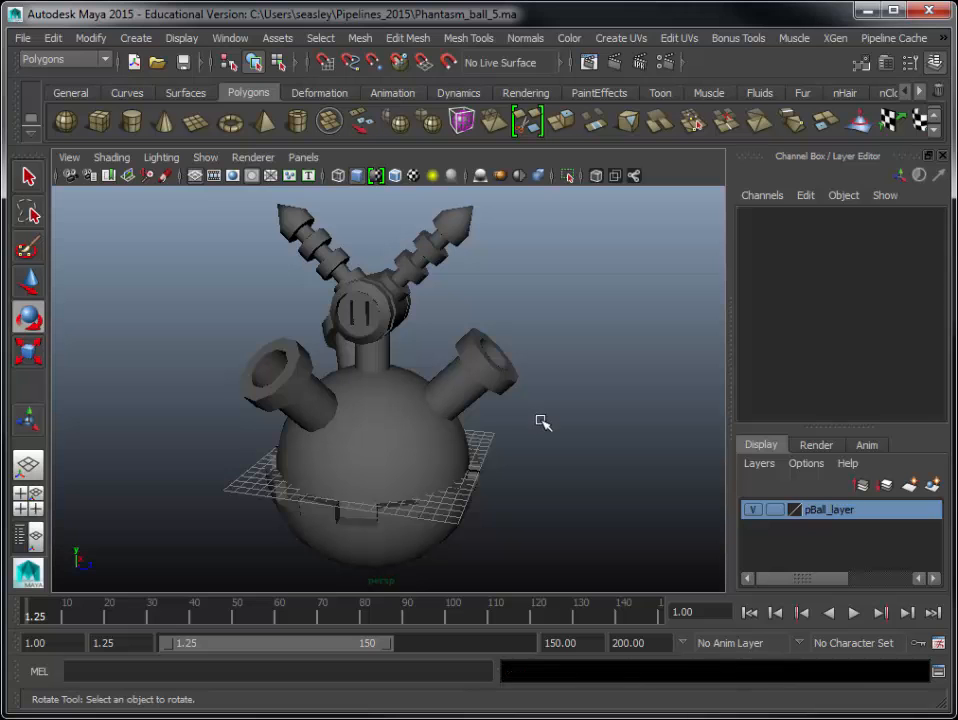